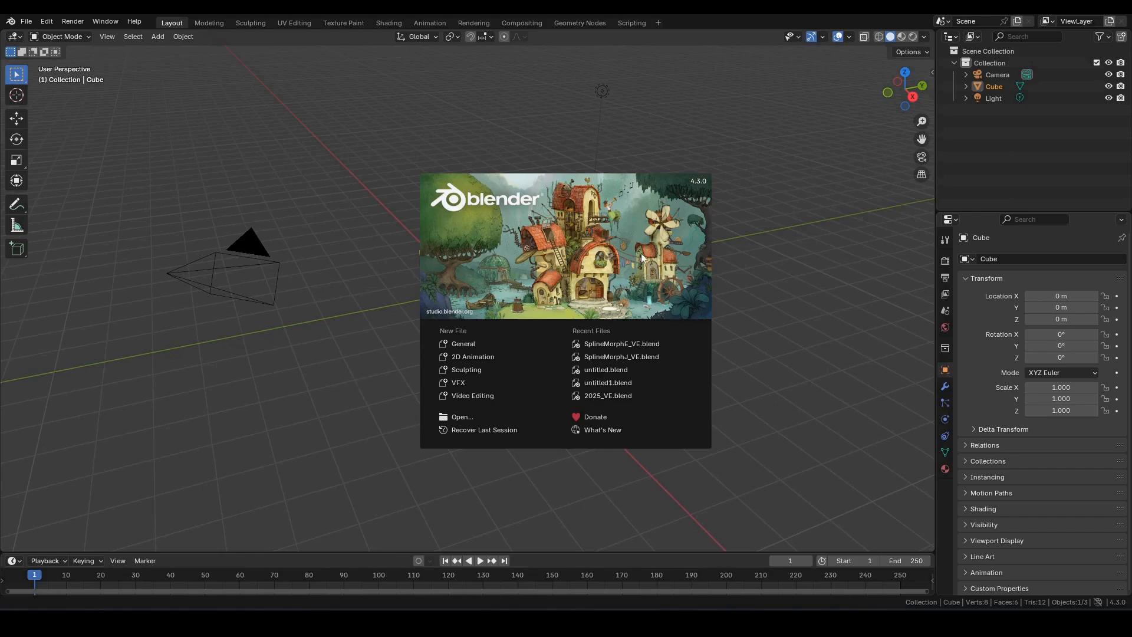
# Step: Set the scene's output frame rate to 60 fps
pyautogui.click(564, 153)
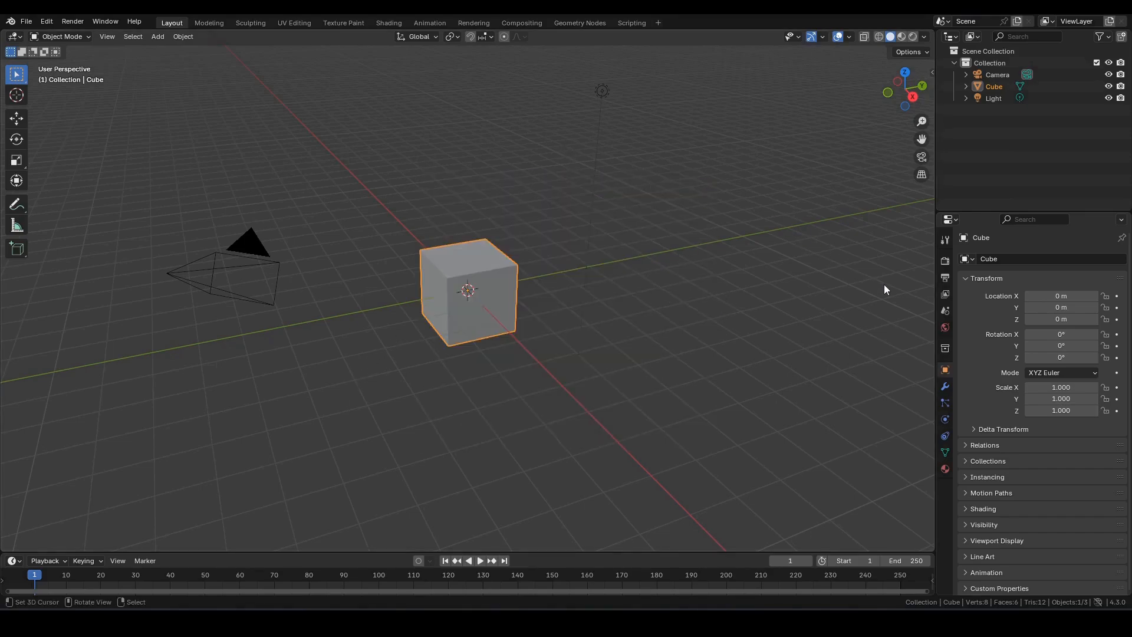
pyautogui.click(946, 278)
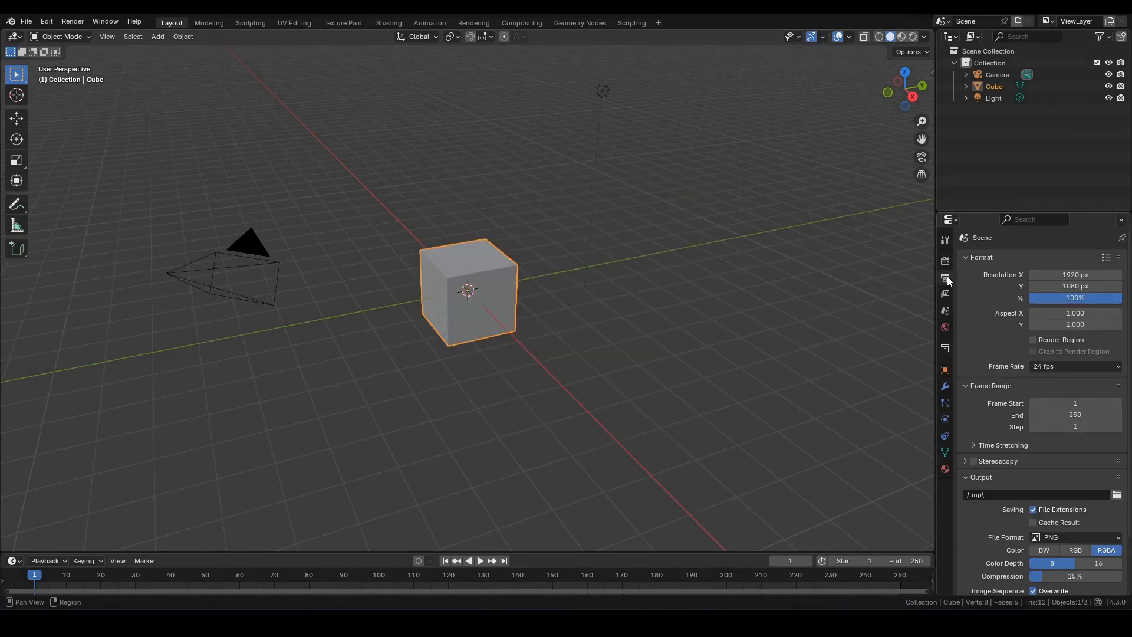
pyautogui.click(1077, 366)
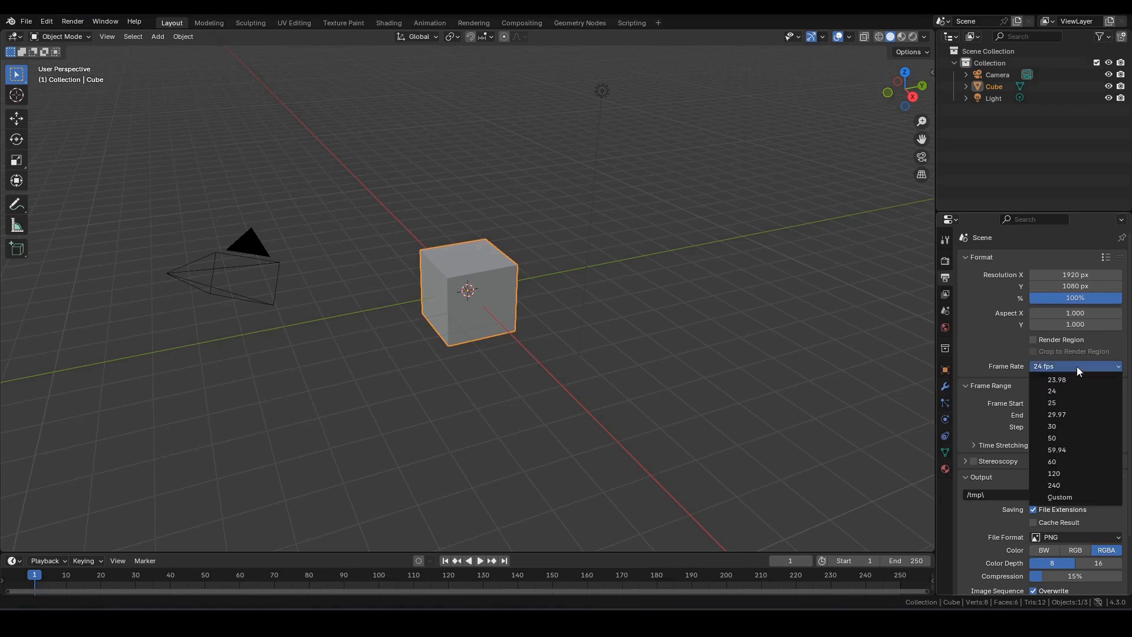
pyautogui.click(1056, 462)
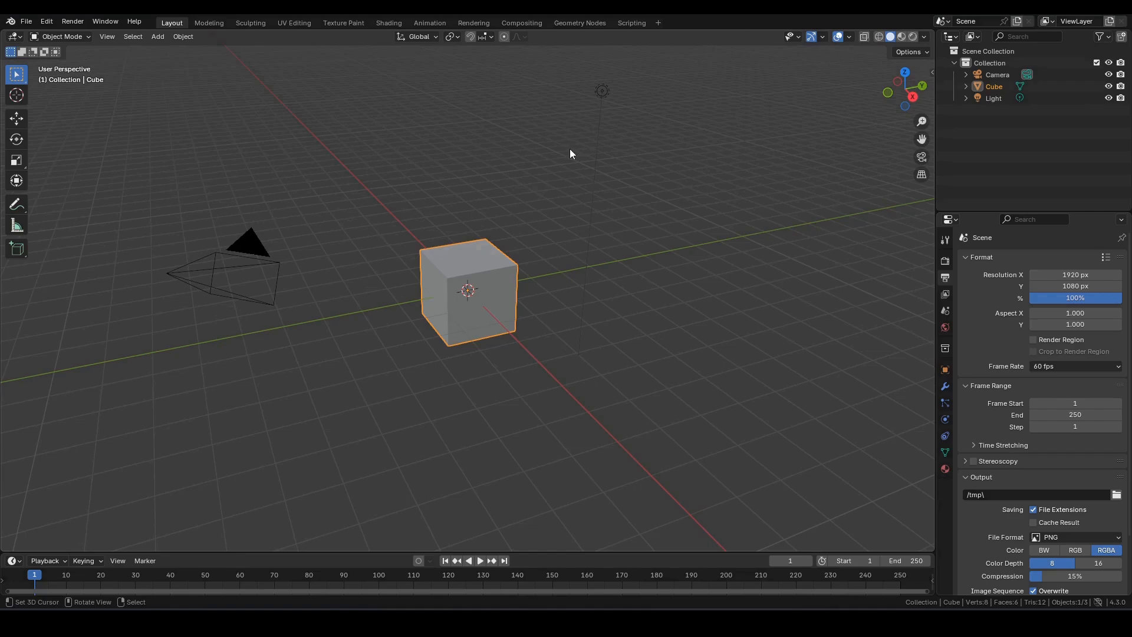
# Step: Switch to the Geometry Nodes workspace and delete all the default objects from the scene
pyautogui.click(574, 23)
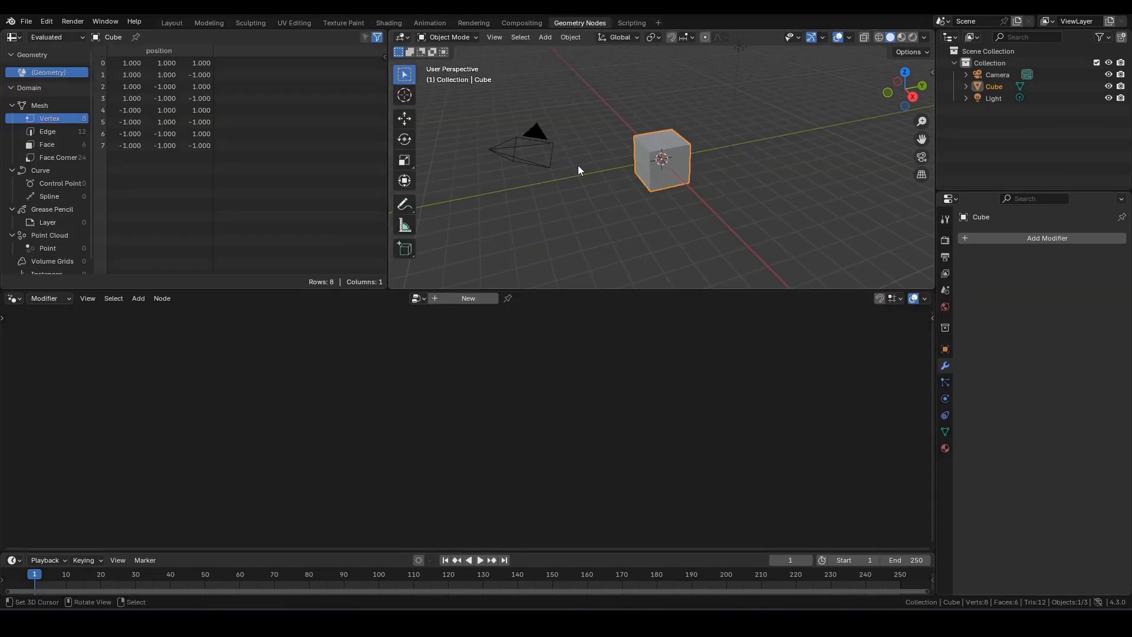
pyautogui.press('a')
pyautogui.press('x')
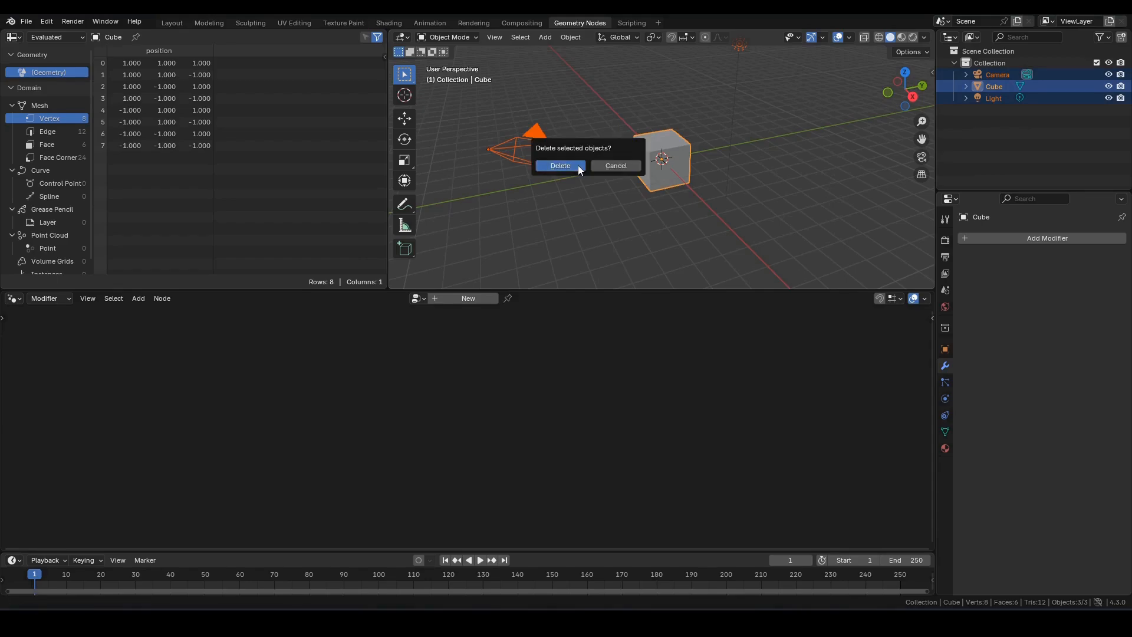
pyautogui.click(578, 166)
# Step: Add a mesh plane to the empty scene and view it from the top
pyautogui.hotkey('shift', 'a')
pyautogui.moveTo(523, 180)
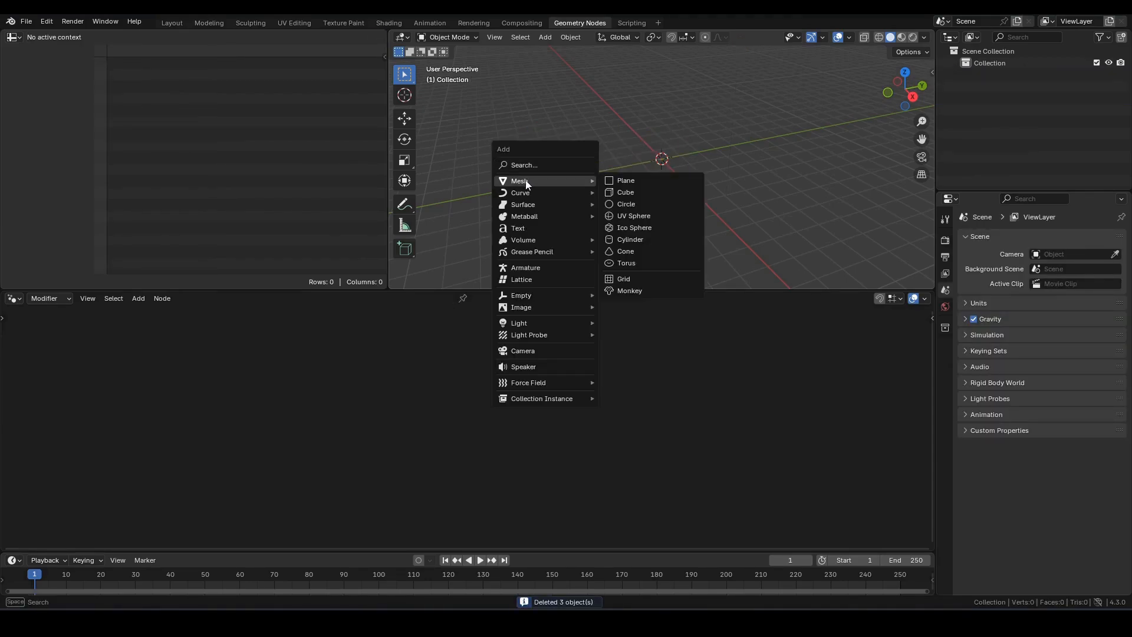
pyautogui.click(645, 185)
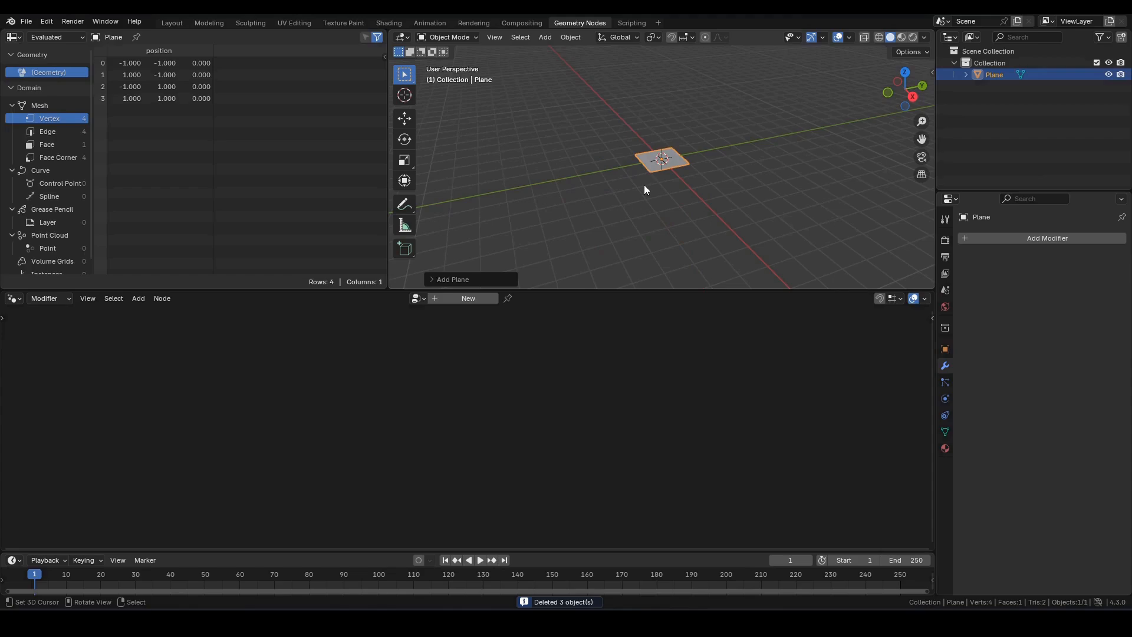
pyautogui.press('KP_7')
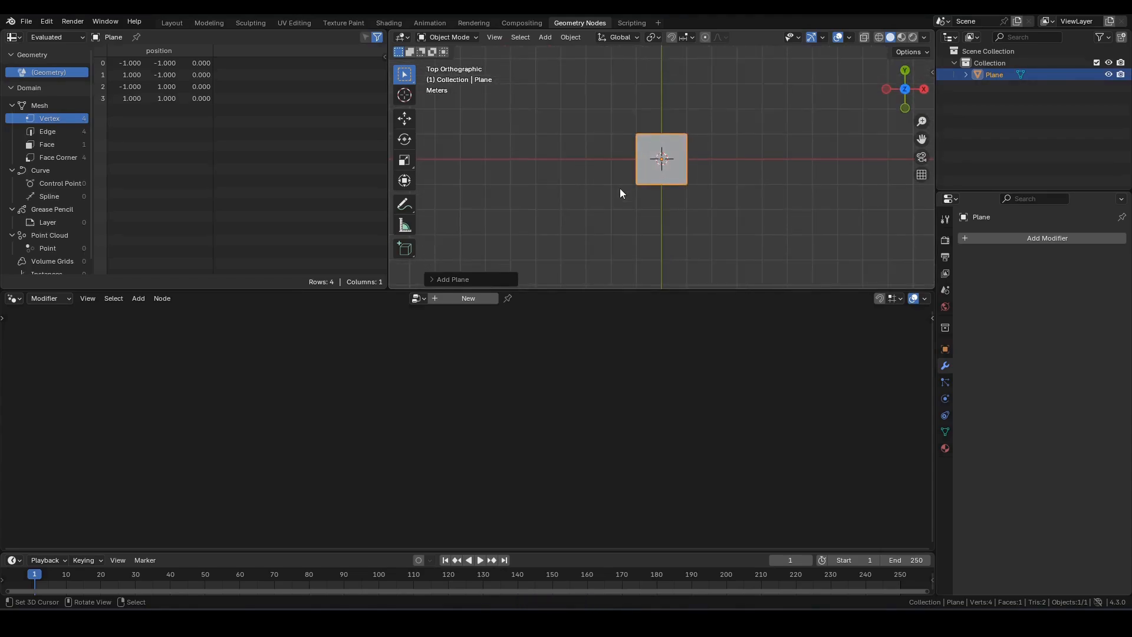
pyautogui.scroll(5, 620, 212)
# Step: Create a new geometry node tree on the plane and delete its Group Input node
pyautogui.moveTo(641, 289); pyautogui.dragTo(641, 233)
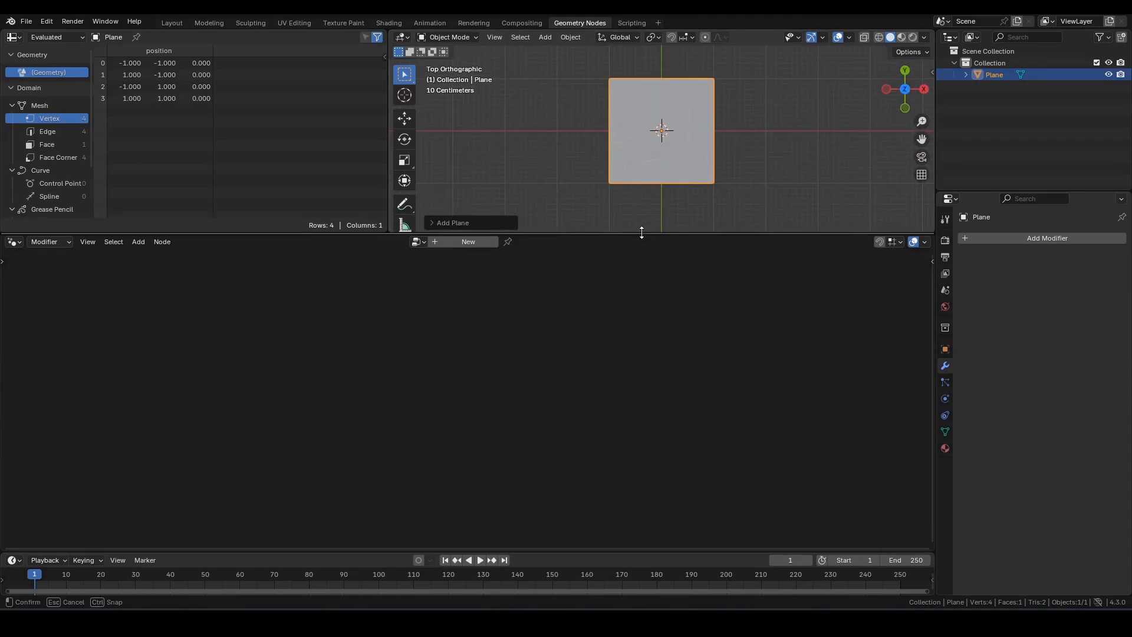
pyautogui.click(469, 242)
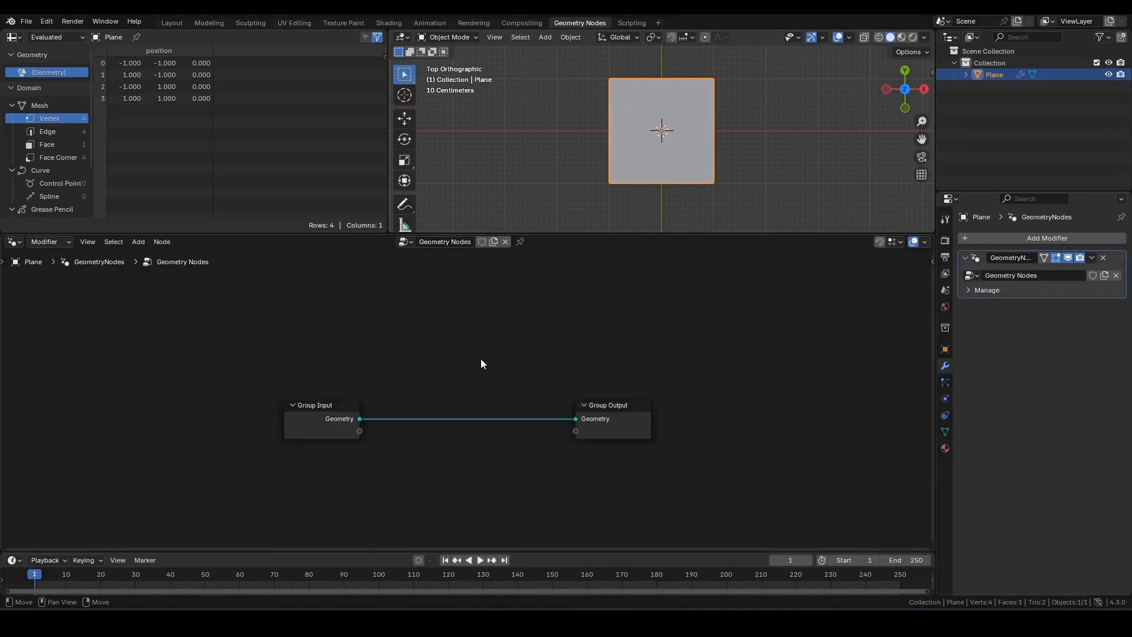
pyautogui.moveTo(179, 356); pyautogui.dragTo(397, 472)
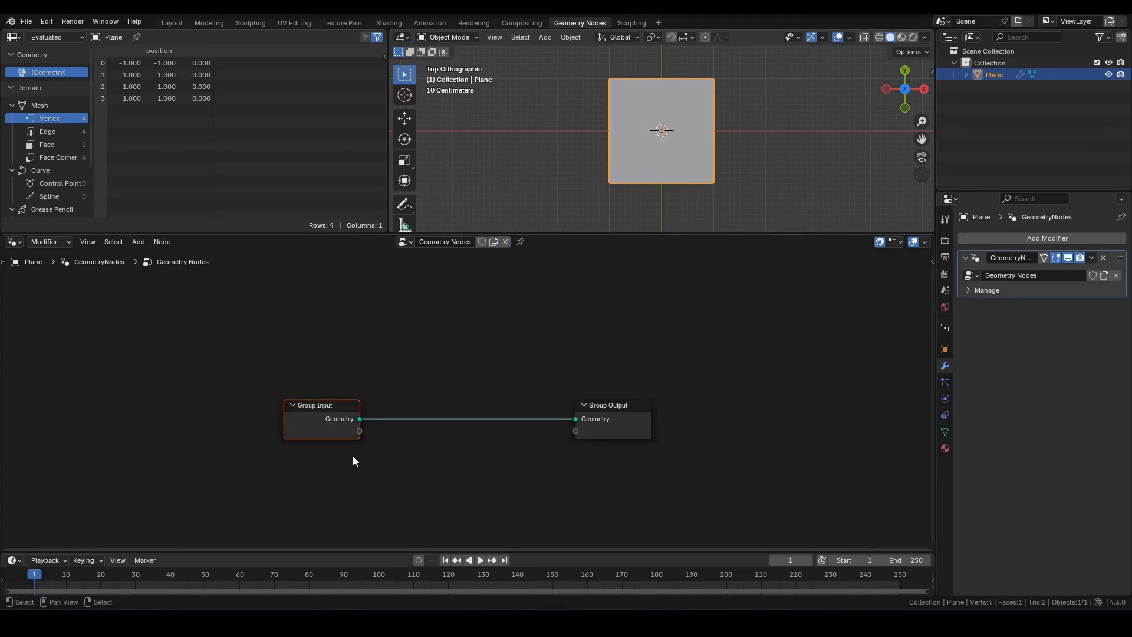
pyautogui.press('x')
# Step: Add a String node to the node tree and set its text to "T"
pyautogui.hotkey('shift', 'a')
pyautogui.write('stri')
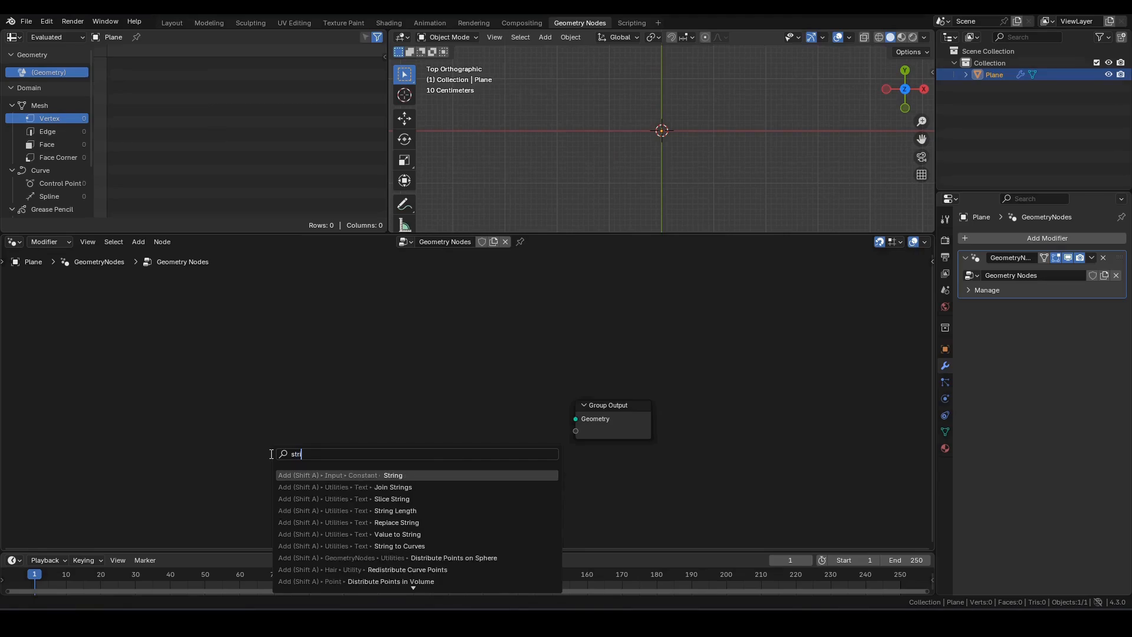
pyautogui.press('Return')
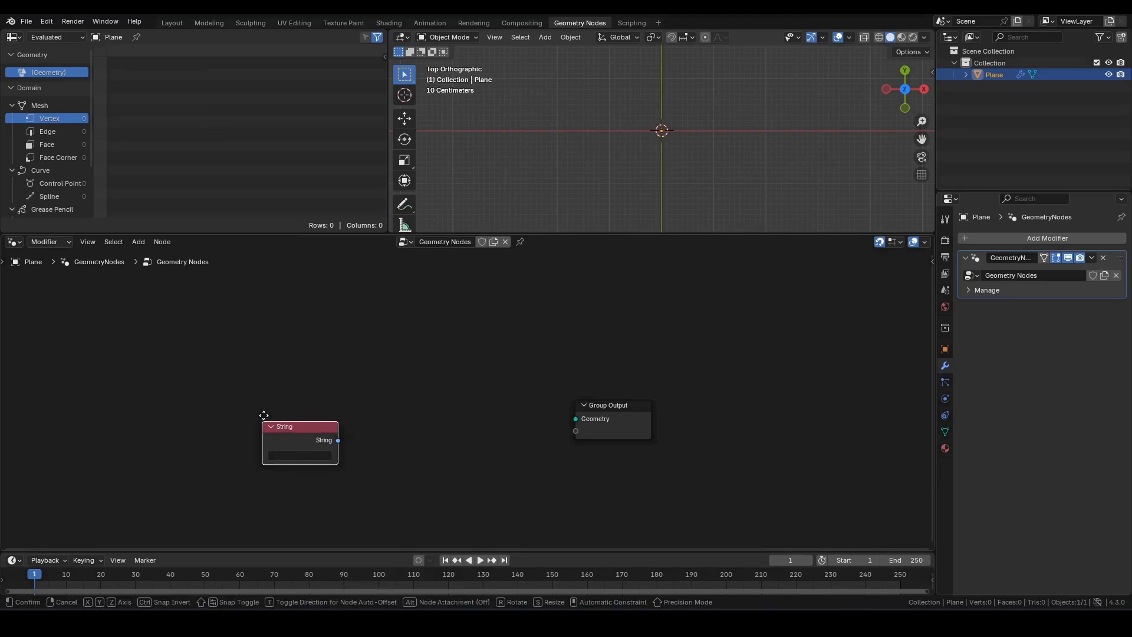
pyautogui.click(249, 402)
pyautogui.click(291, 431)
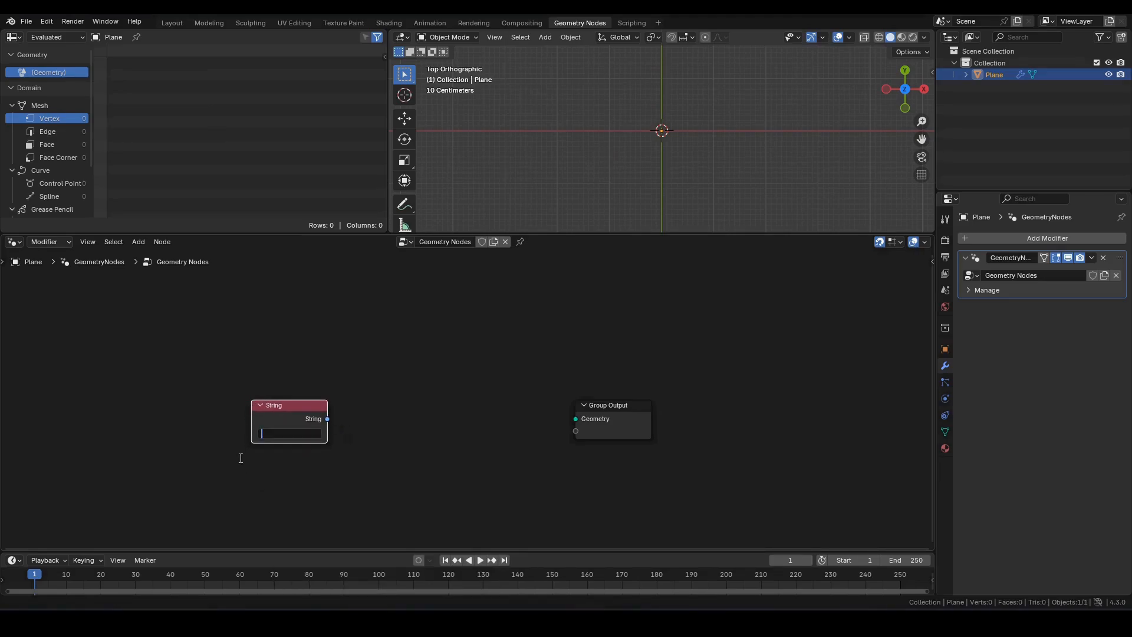
pyautogui.write('T')
pyautogui.press('Return')
pyautogui.click(382, 423)
# Step: Add a String to Curves node fed by the String node and connect its Curve Instances to the Group Output
pyautogui.scroll(1, 381, 420)
pyautogui.moveTo(290, 423); pyautogui.dragTo(310, 413)
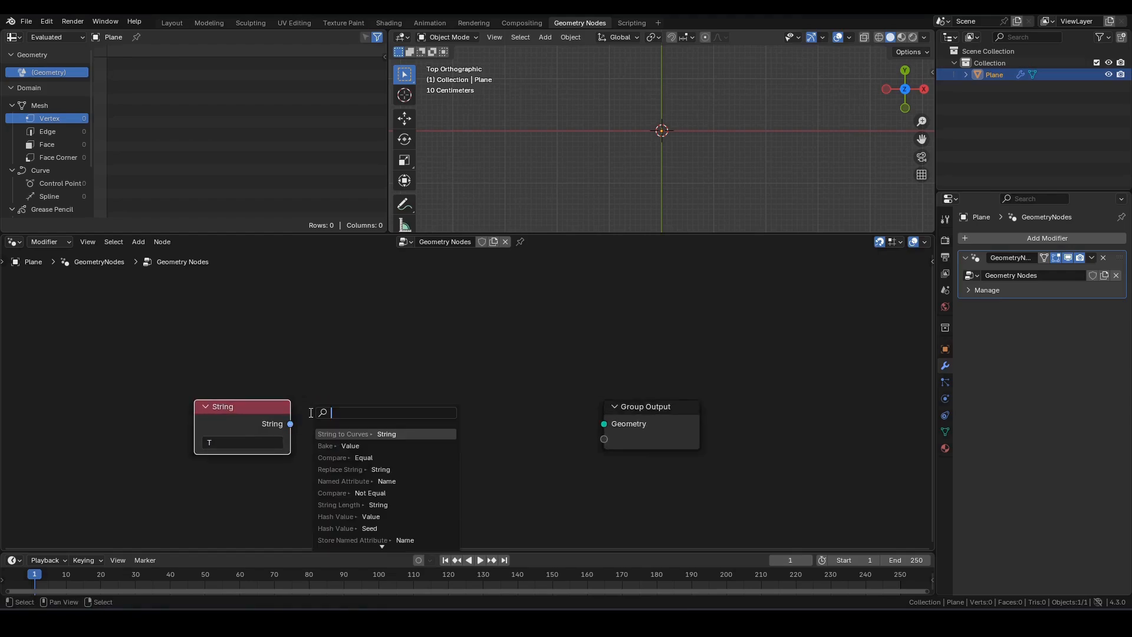
pyautogui.write('str')
pyautogui.click(327, 433)
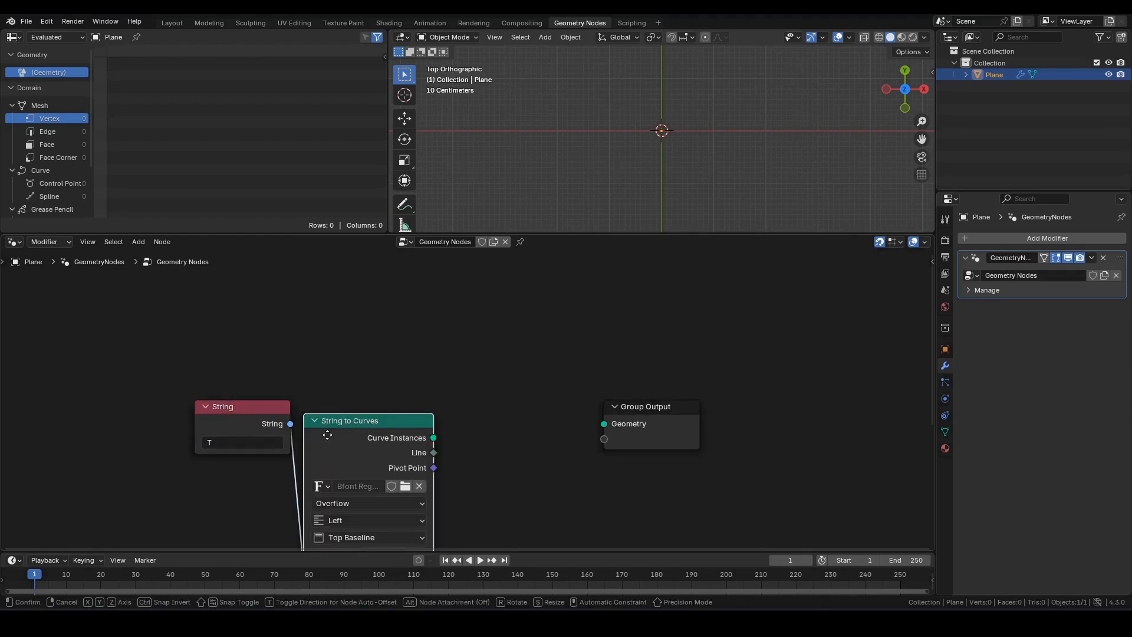
pyautogui.click(325, 431)
pyautogui.keyDown('alt'); pyautogui.keyDown('shift'); pyautogui.click(333, 429); pyautogui.keyUp('shift'); pyautogui.keyUp('alt')
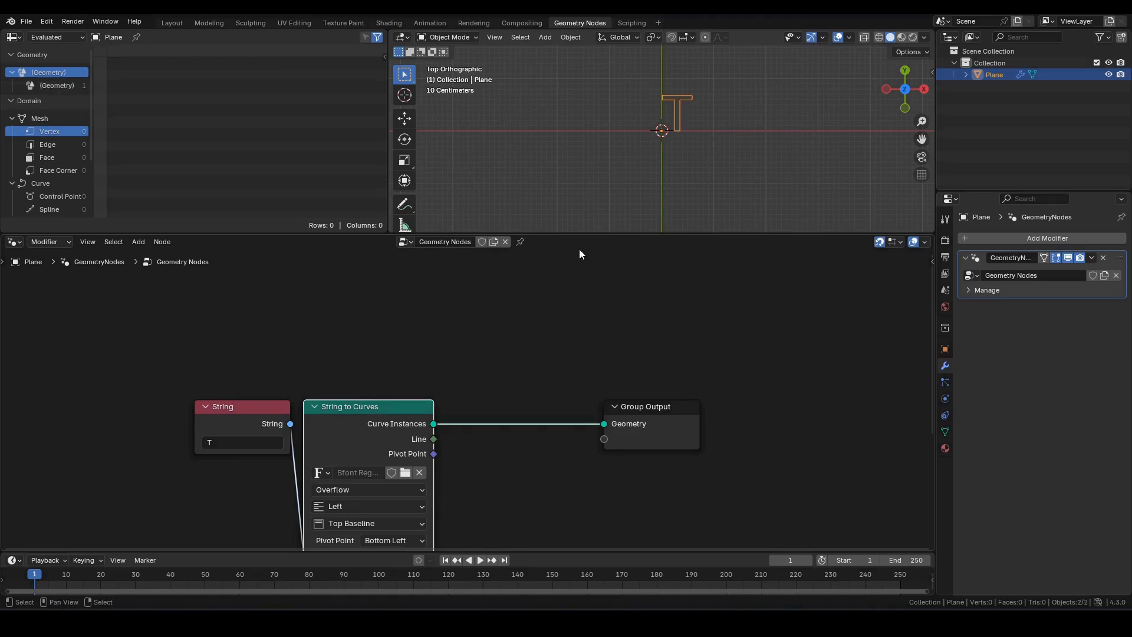
pyautogui.scroll(3, 711, 146)
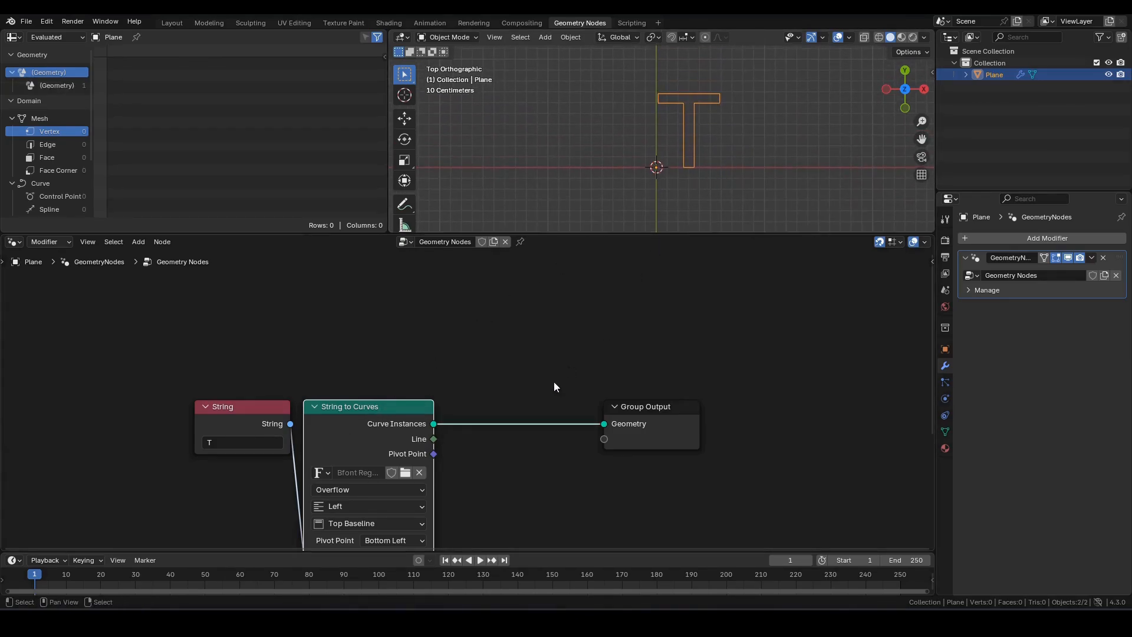
# Step: Insert the remeshText3D node group on the link between String to Curves and Group Output
pyautogui.press('F3')
pyautogui.write('remesh')
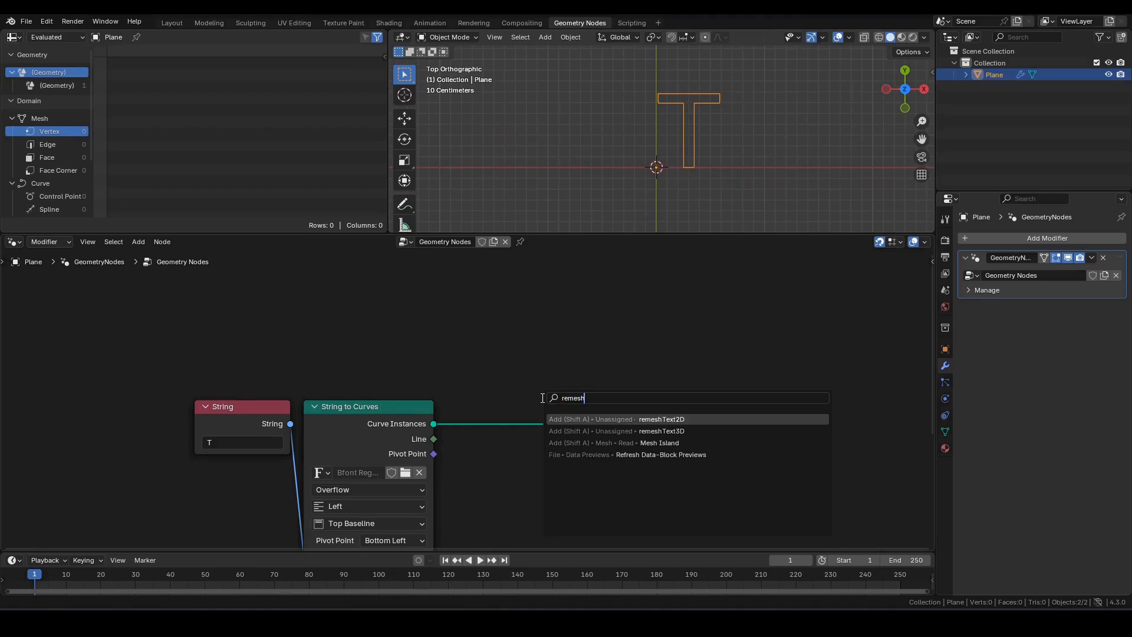
pyautogui.press('Down')
pyautogui.press('Return')
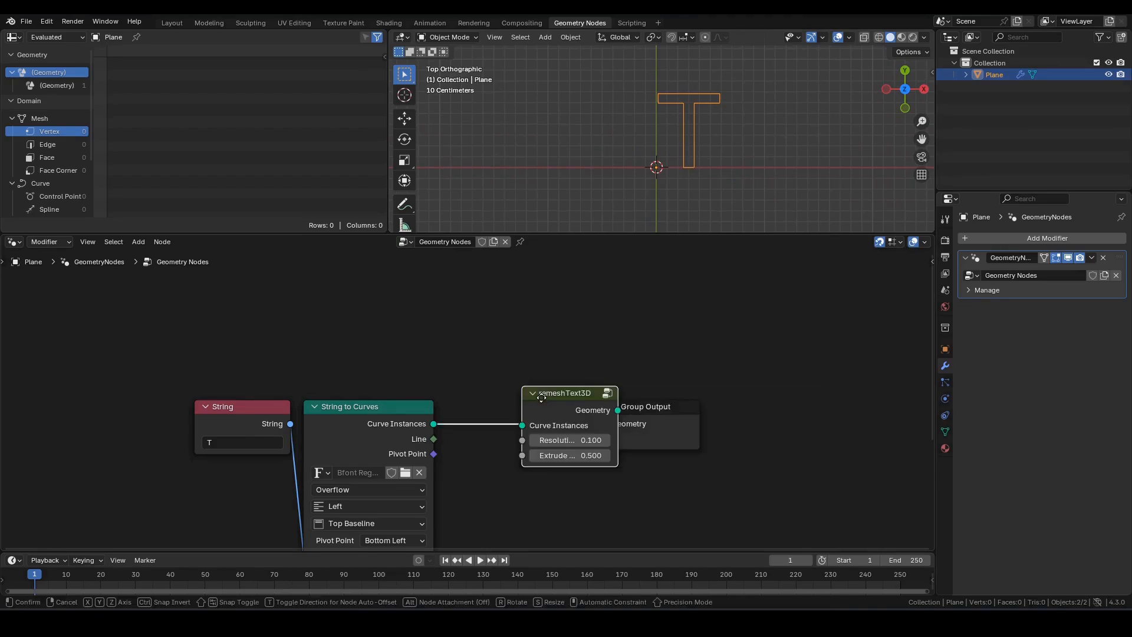
pyautogui.click(473, 412)
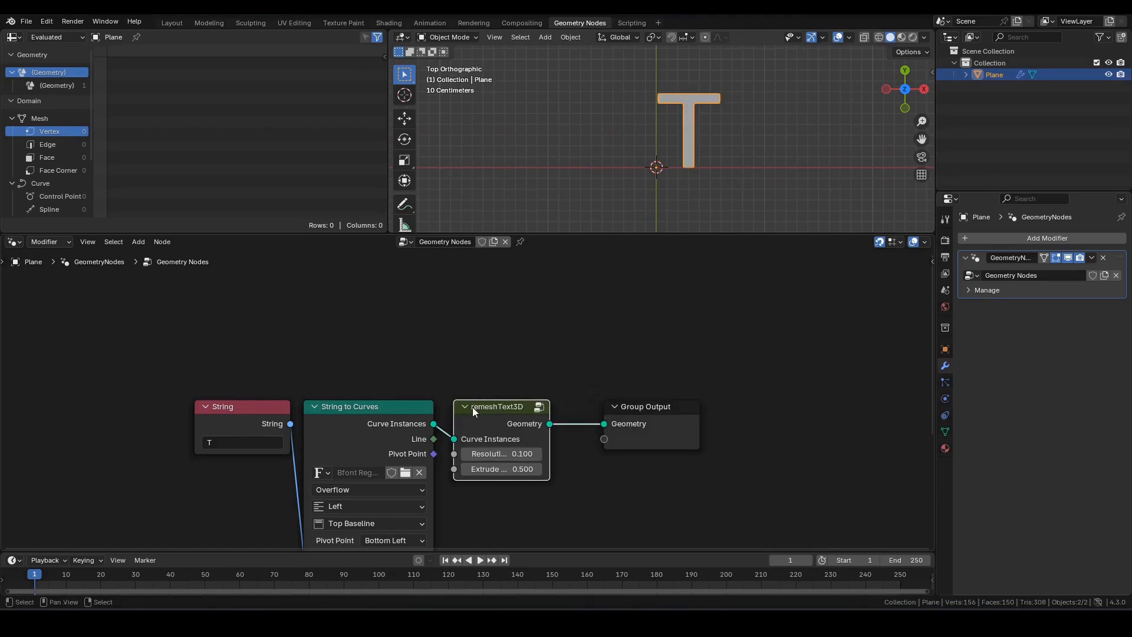
# Step: Set the remeshText3D node's resolution to 0.02 and its extrude value to 0.1
pyautogui.click(489, 452)
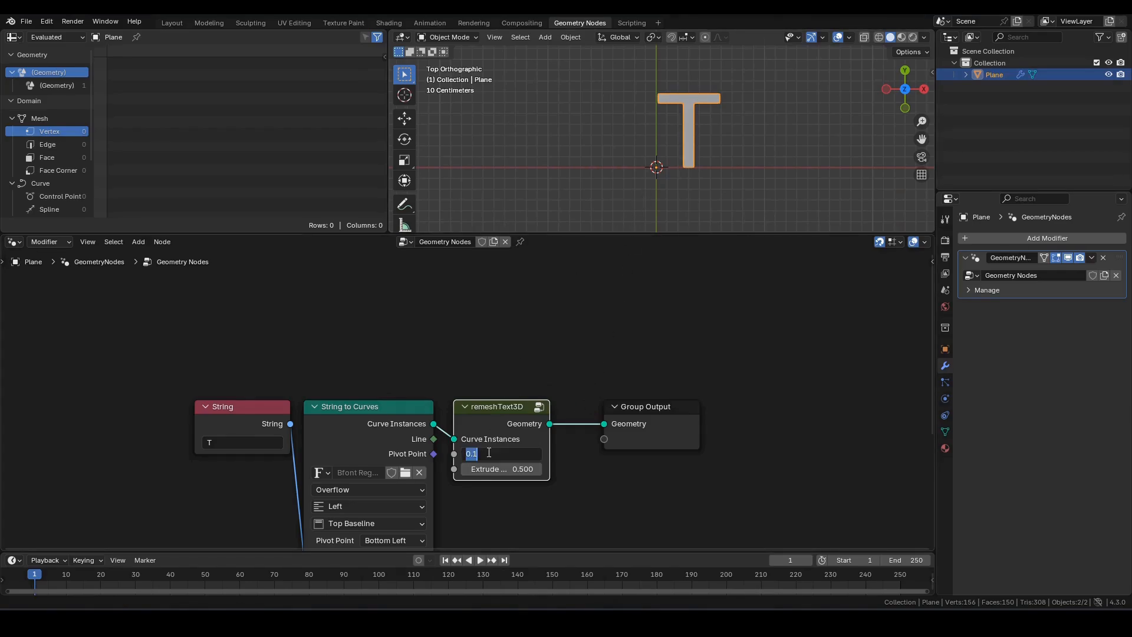
pyautogui.write('.02')
pyautogui.press('Tab')
pyautogui.write('.1')
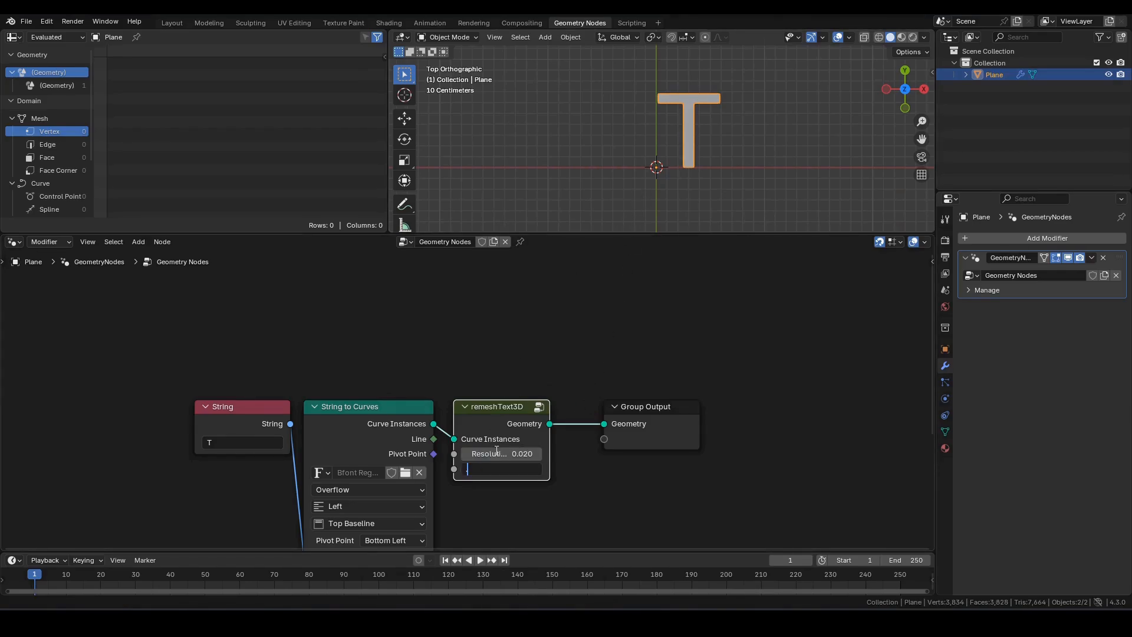
pyautogui.press('Return')
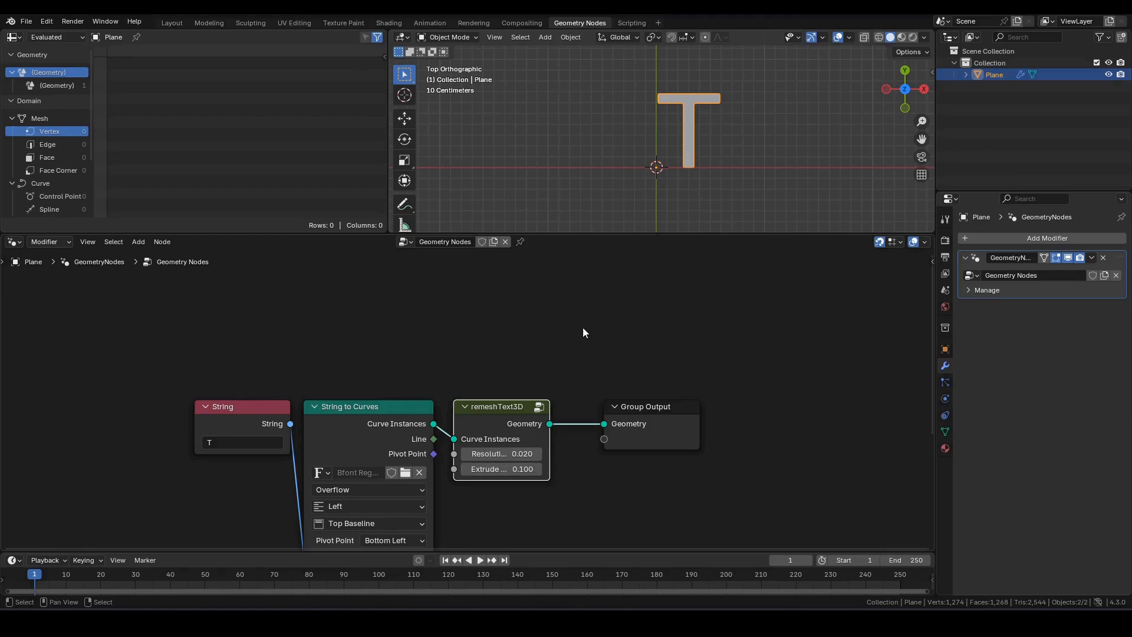
pyautogui.moveTo(661, 157); pyautogui.dragTo(671, 81, button='middle')
# Step: Move the Group Output node farther from remeshText3D to make room for more nodes between them
pyautogui.moveTo(633, 384); pyautogui.dragTo(476, 374, button='middle')
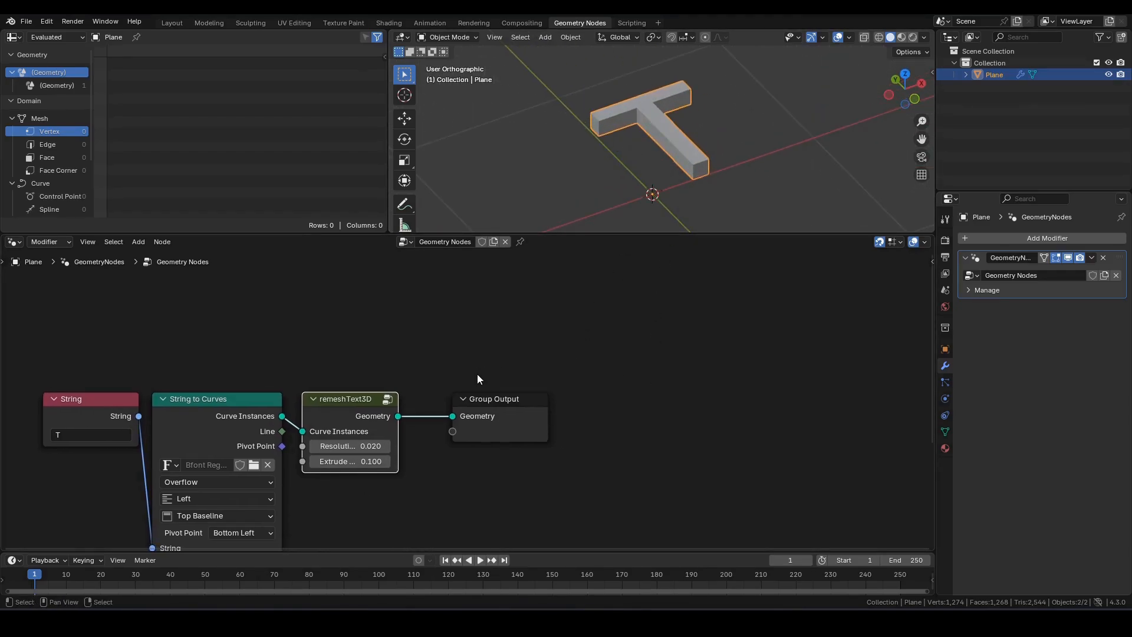
pyautogui.moveTo(476, 374); pyautogui.dragTo(570, 488)
pyautogui.press('g')
pyautogui.click(724, 475)
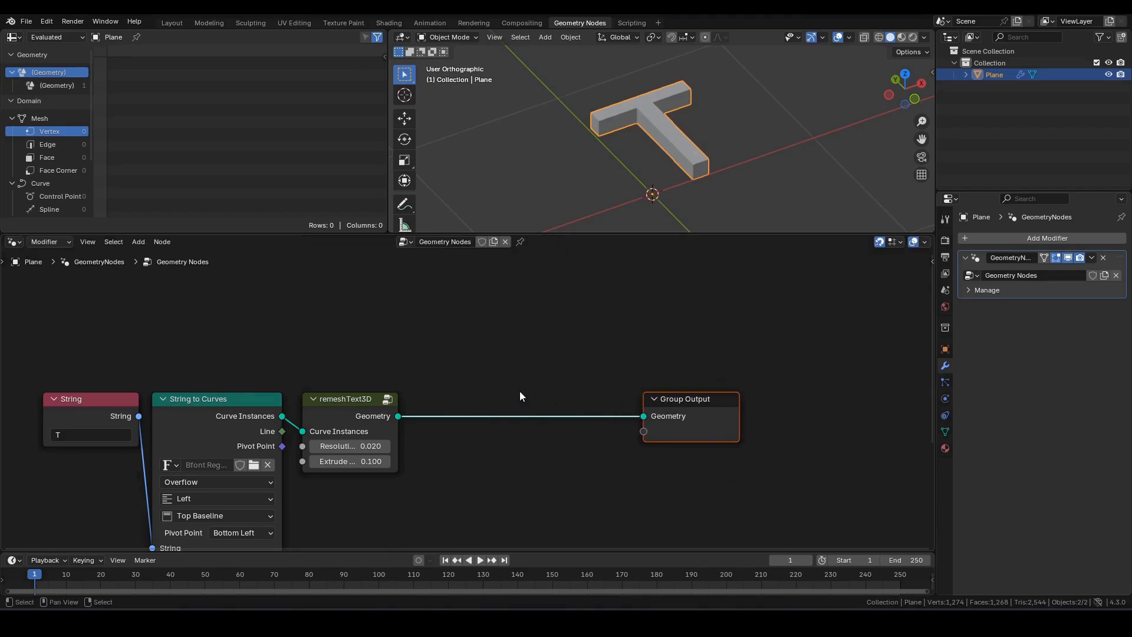
# Step: Insert a Bake node between remeshText3D and Group Output and bake the geometry as a still
pyautogui.press('F3')
pyautogui.write('bake')
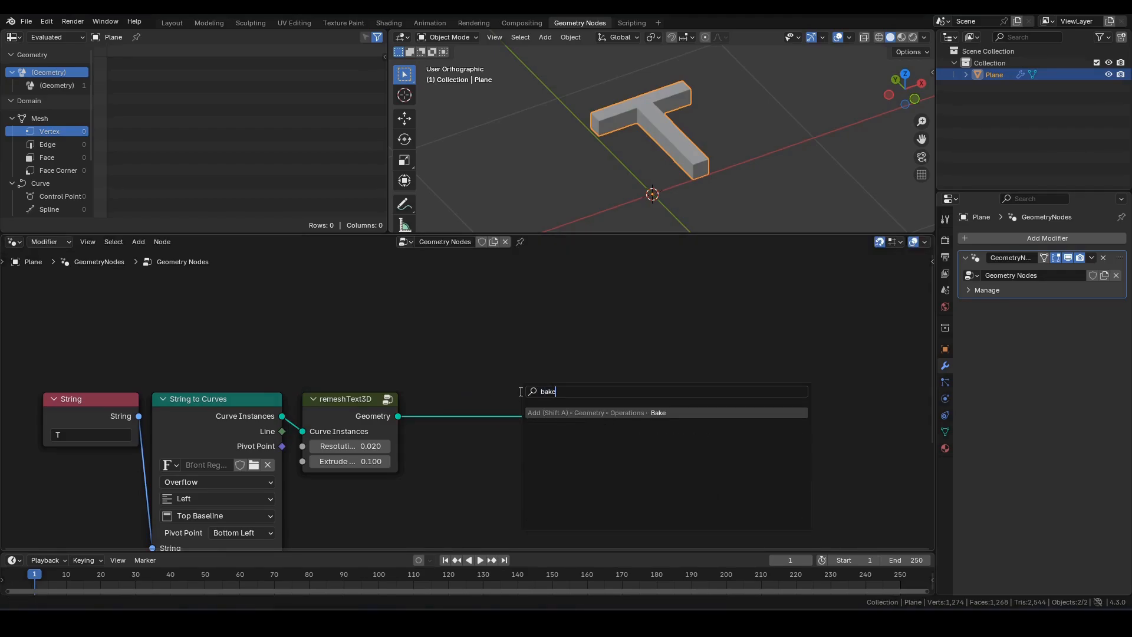
pyautogui.press('Return')
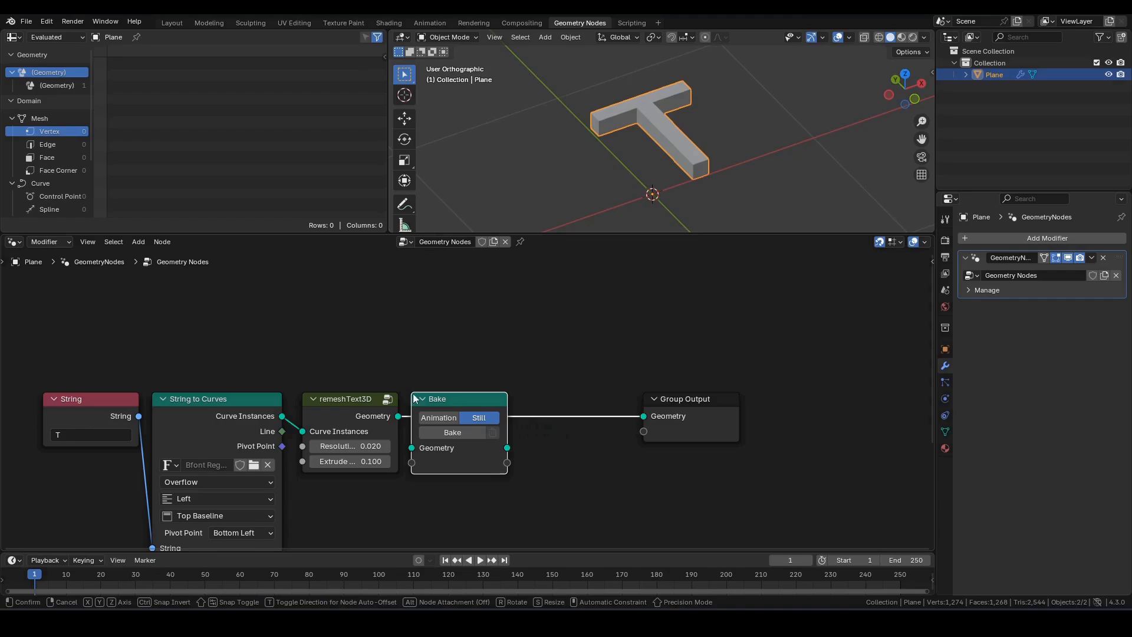
pyautogui.click(414, 398)
pyautogui.click(455, 433)
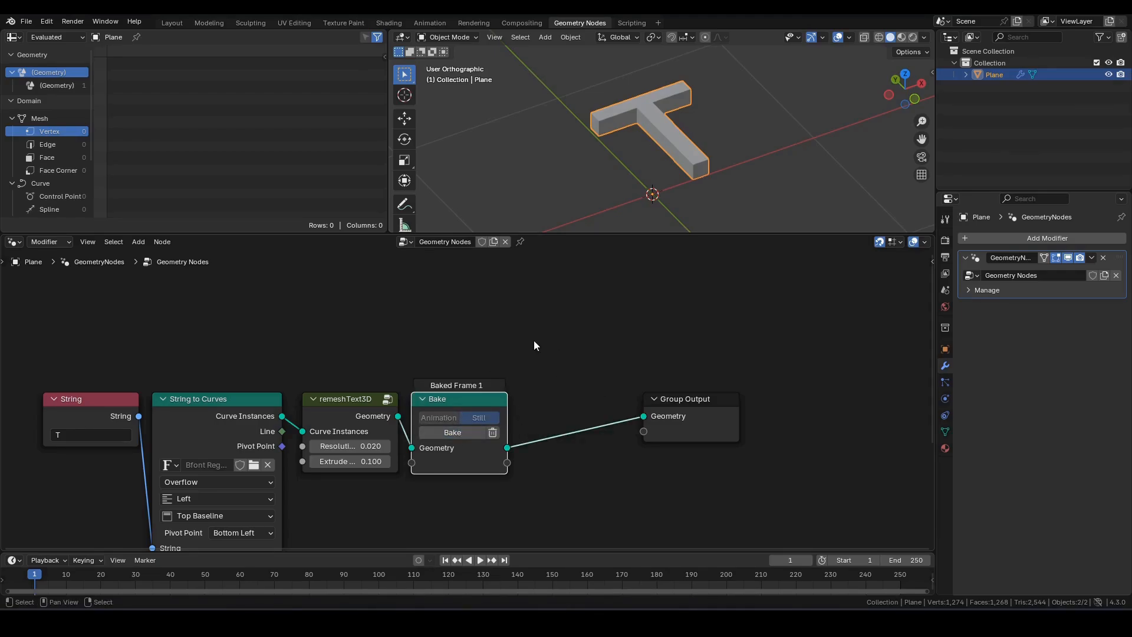
pyautogui.moveTo(769, 169); pyautogui.dragTo(757, 183, button='middle')
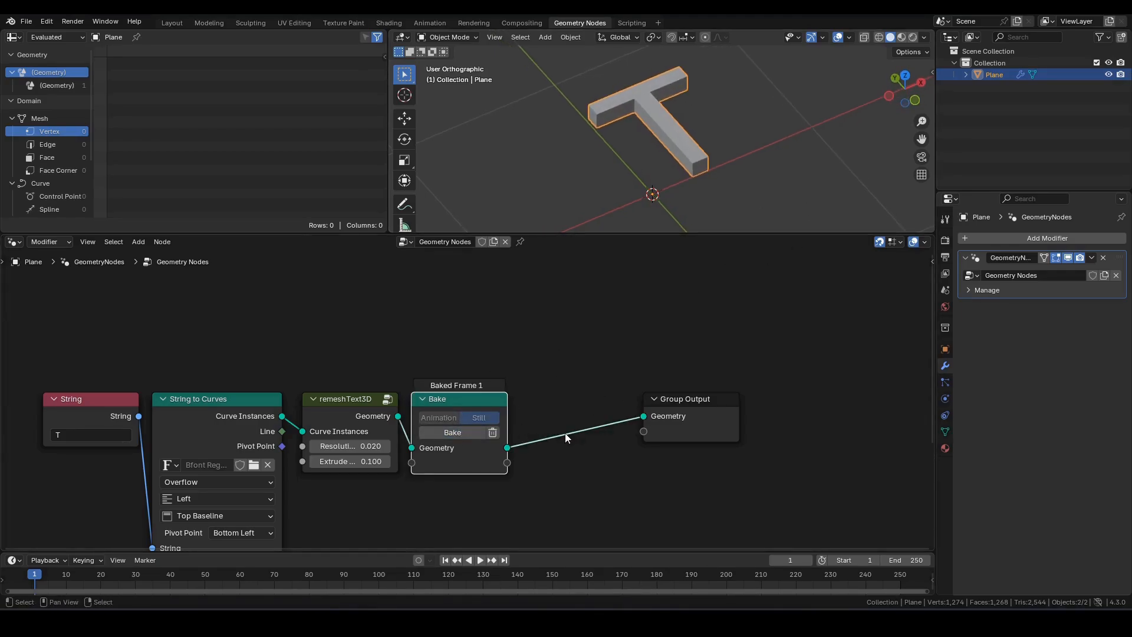
# Step: Insert a Transform Geometry node between the Bake node and the Group Output
pyautogui.click(554, 404)
pyautogui.press('F3')
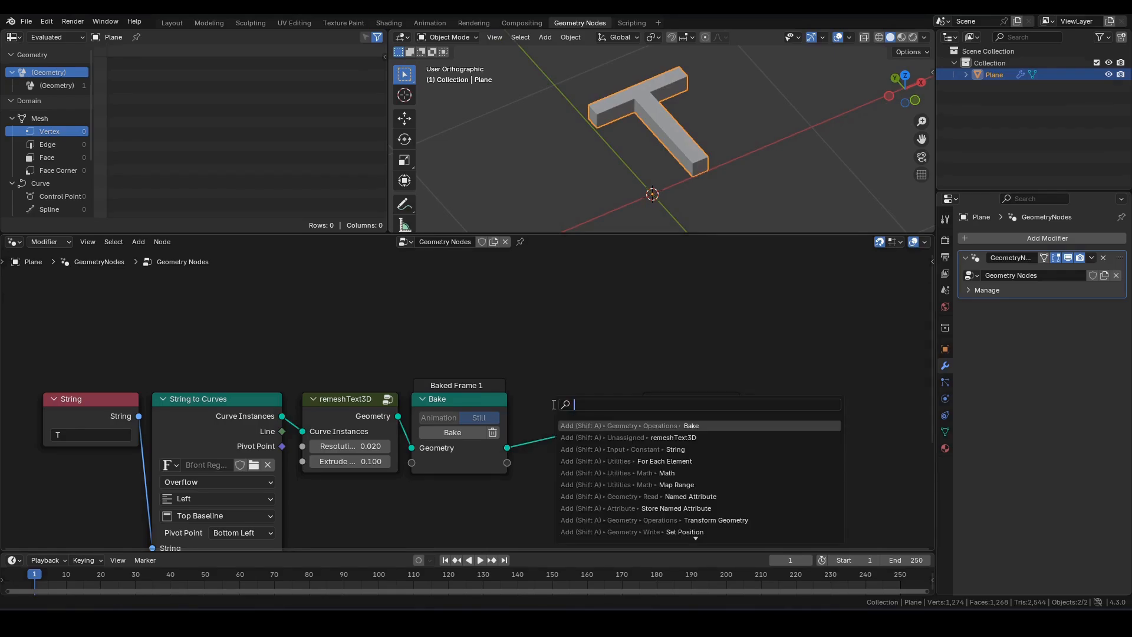
pyautogui.write('trans')
pyautogui.press('Return')
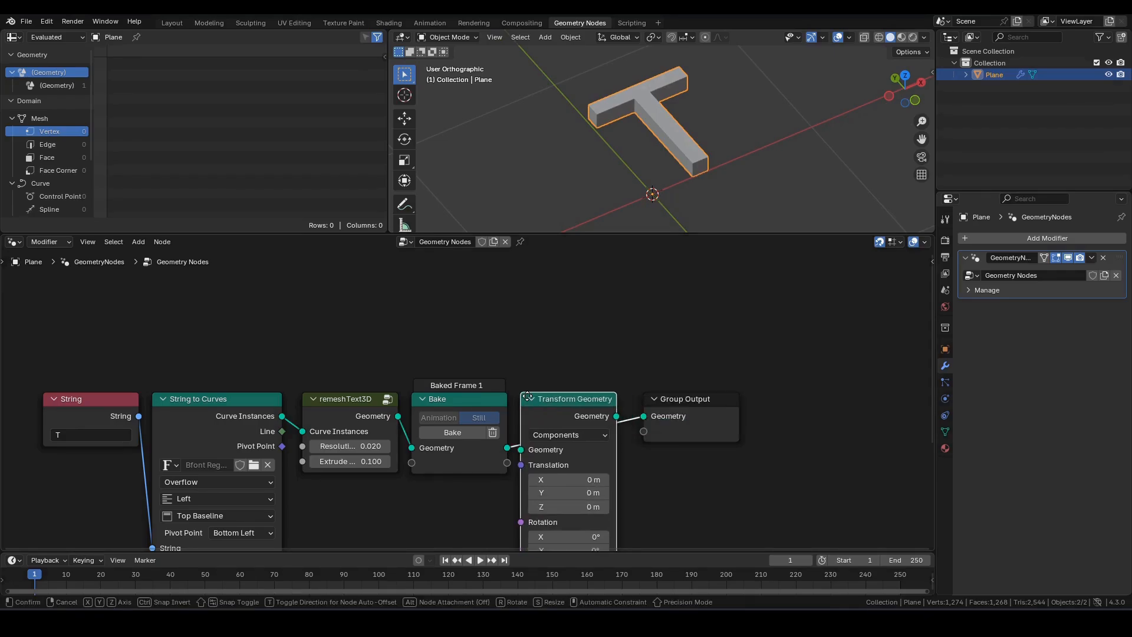
pyautogui.click(527, 400)
# Step: Set the Transform Geometry node's X rotation to 90° to stand the letter upright
pyautogui.moveTo(552, 361); pyautogui.dragTo(568, 313, button='middle')
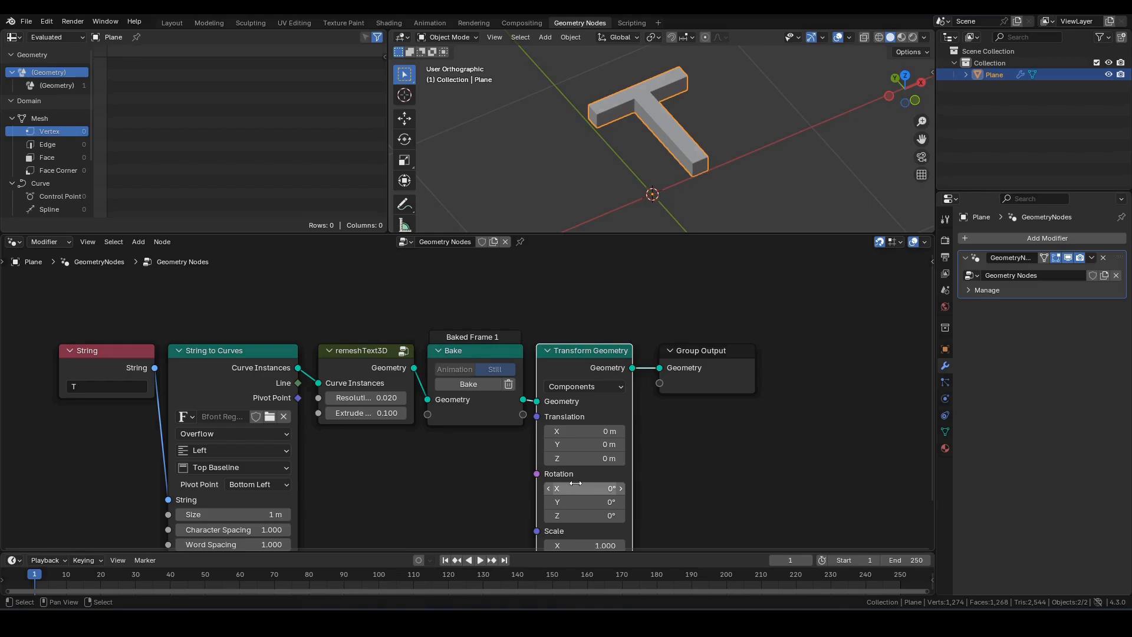
pyautogui.click(575, 489)
pyautogui.write('90')
pyautogui.press('Return')
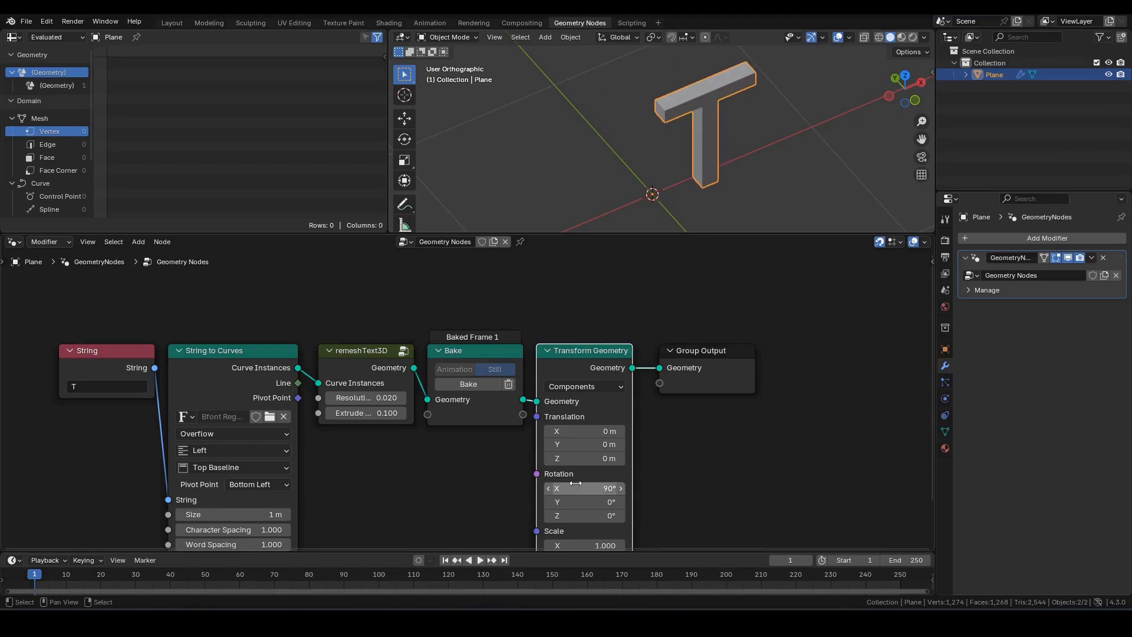
# Step: Annotate the front view of the T with a lowered crossbar, a stem flaring at the base and direction arrows, and erase the annotations
pyautogui.moveTo(738, 212); pyautogui.dragTo(693, 108, button='middle')
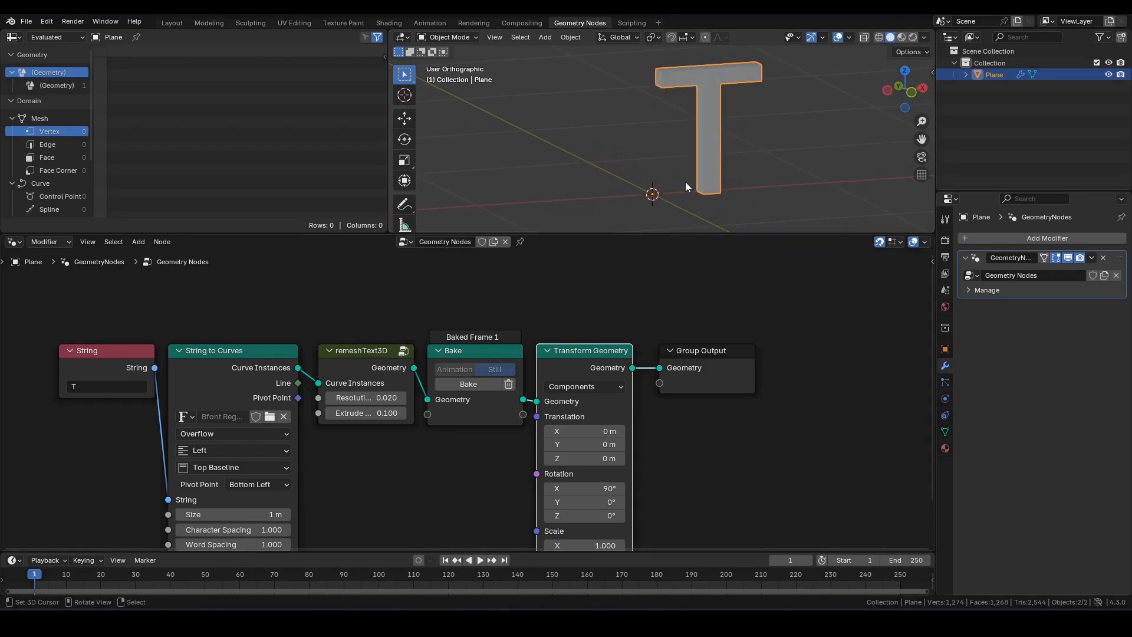
pyautogui.hotkey('ctrl', 'space')
pyautogui.press('KP_1')
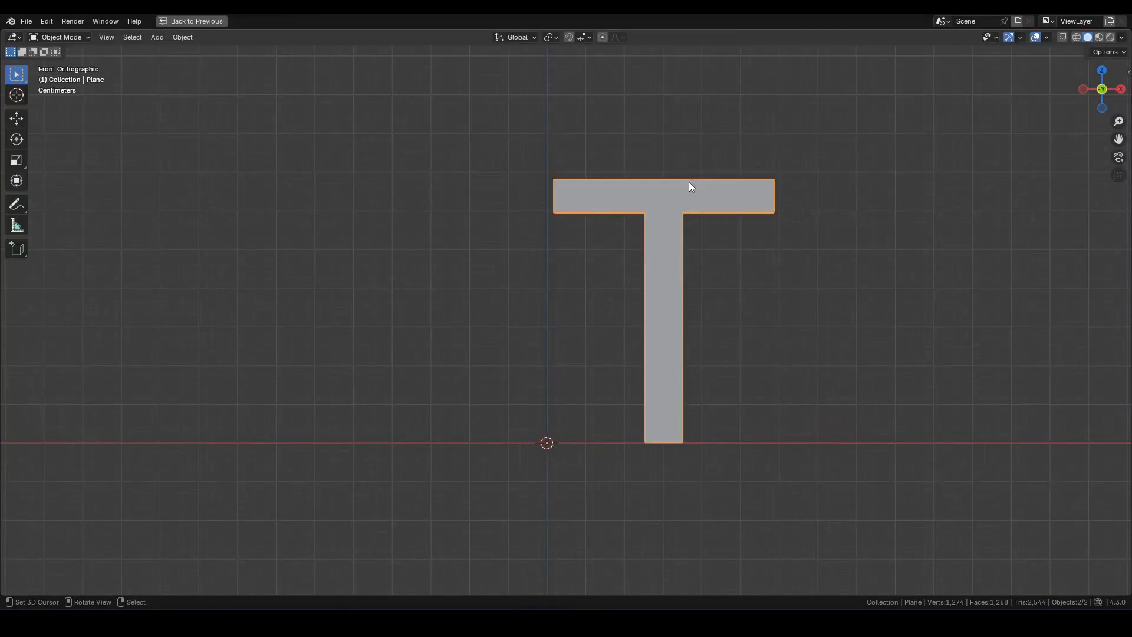
pyautogui.keyDown('shift'); pyautogui.moveTo(663, 198); pyautogui.dragTo(622, 182, button='middle'); pyautogui.keyUp('shift')
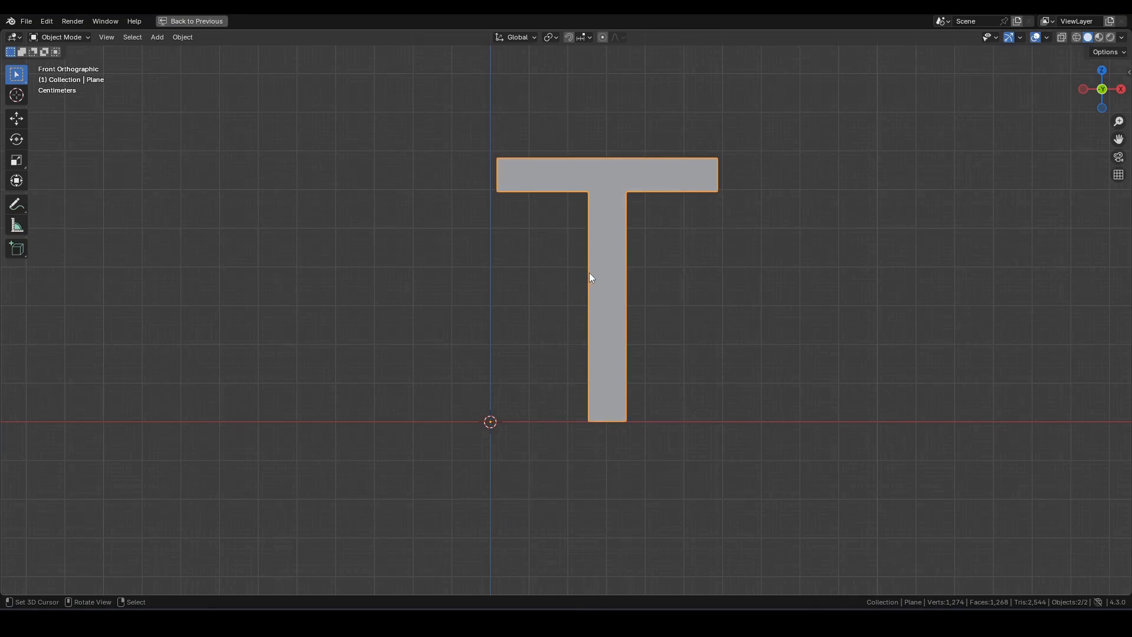
pyautogui.moveTo(589, 273)
pyautogui.mouseDown()
pyautogui.moveTo(587, 312)
pyautogui.moveTo(526, 396)
pyautogui.moveTo(486, 419)
pyautogui.mouseUp()
pyautogui.moveTo(628, 271)
pyautogui.mouseDown()
pyautogui.moveTo(635, 306)
pyautogui.moveTo(693, 394)
pyautogui.moveTo(727, 422)
pyautogui.mouseUp()
pyautogui.moveTo(487, 224)
pyautogui.mouseDown()
pyautogui.moveTo(723, 225)
pyautogui.moveTo(726, 268)
pyautogui.moveTo(637, 270)
pyautogui.mouseUp()
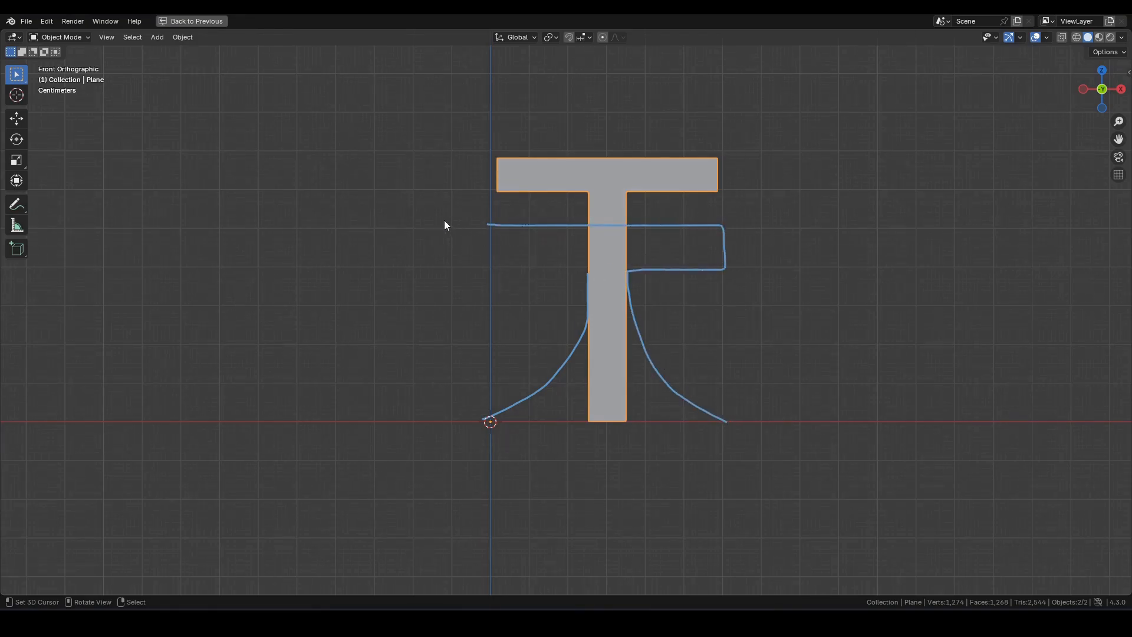
pyautogui.moveTo(492, 226)
pyautogui.mouseDown()
pyautogui.moveTo(492, 255)
pyautogui.moveTo(591, 273)
pyautogui.mouseUp()
pyautogui.moveTo(590, 415)
pyautogui.mouseDown()
pyautogui.moveTo(505, 420)
pyautogui.moveTo(515, 424)
pyautogui.mouseUp()
pyautogui.moveTo(629, 416); pyautogui.dragTo(684, 418)
pyautogui.moveTo(654, 169)
pyautogui.mouseDown()
pyautogui.moveTo(655, 248)
pyautogui.moveTo(659, 238)
pyautogui.mouseUp()
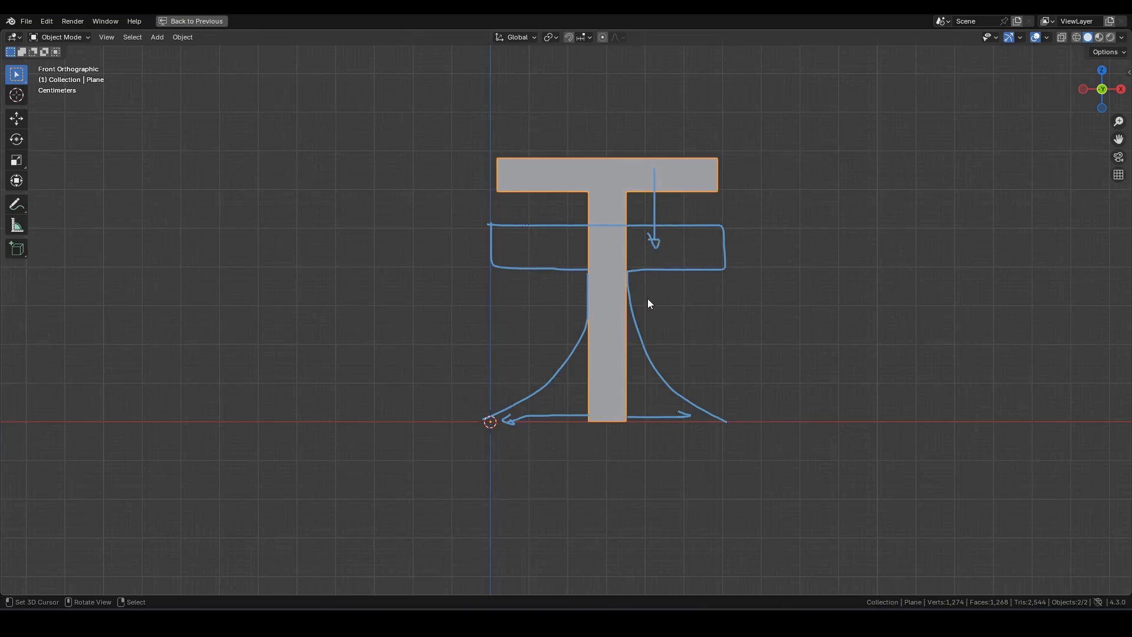
pyautogui.press('Delete')
pyautogui.click(626, 308)
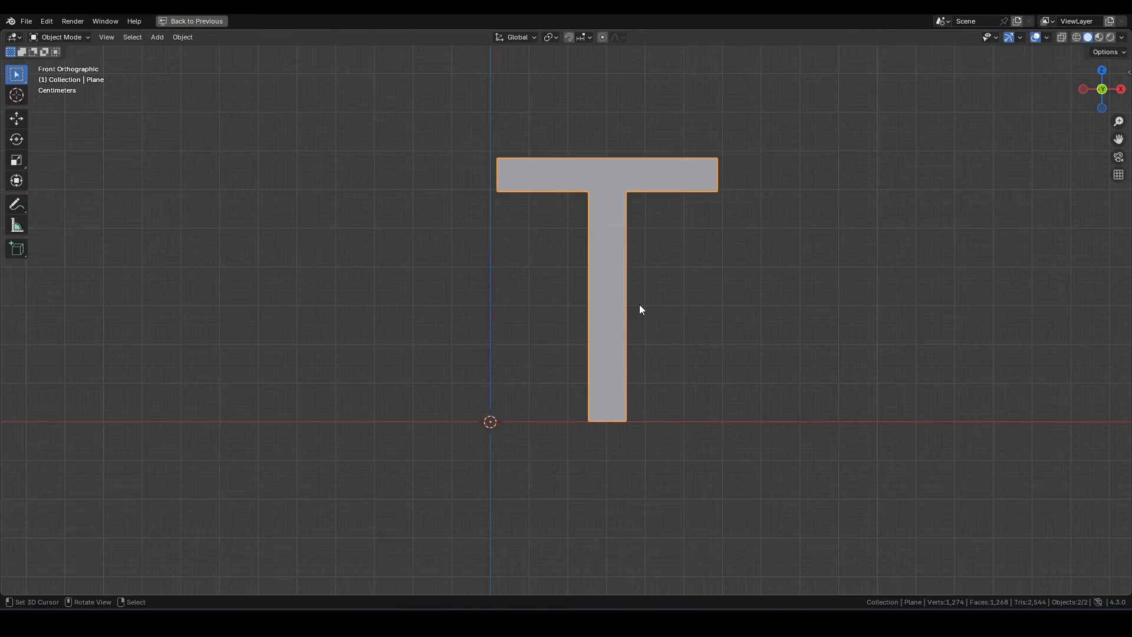
# Step: Return to the full workspace layout and move the Group Output node farther away from Transform Geometry
pyautogui.hotkey('ctrl', 'space')
pyautogui.moveTo(707, 375); pyautogui.dragTo(507, 385, button='middle')
pyautogui.moveTo(480, 393); pyautogui.dragTo(859, 394)
pyautogui.scroll(-2, 666, 398)
pyautogui.moveTo(666, 398); pyautogui.dragTo(621, 380, button='middle')
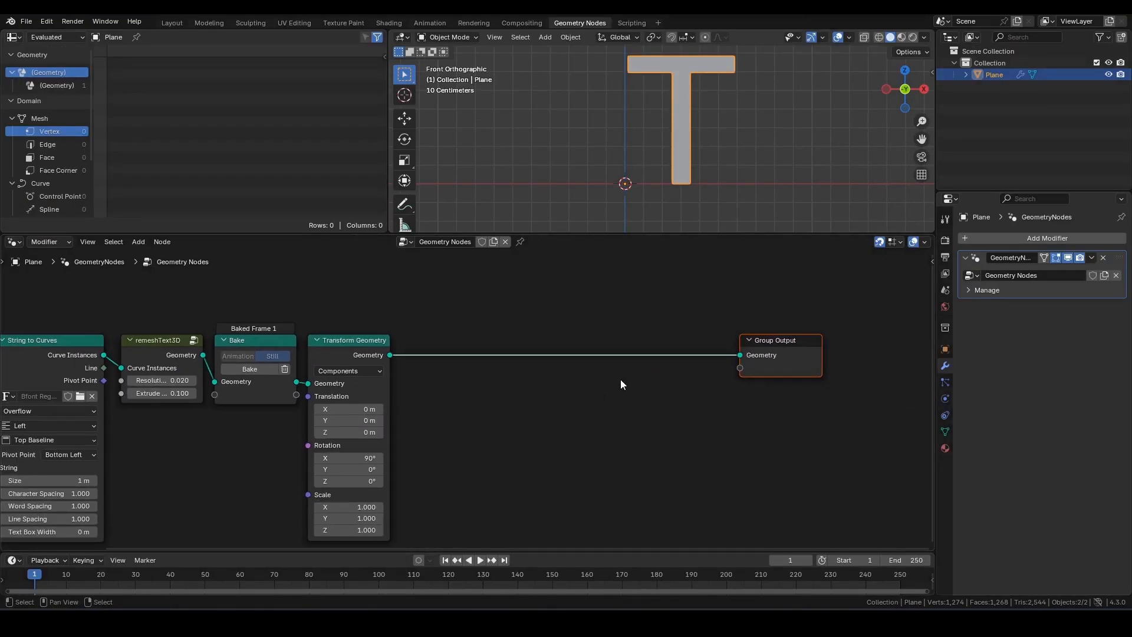
# Step: Insert a Realize Instances node between Transform Geometry and Group Output
pyautogui.hotkey('shift', 'a')
pyautogui.write('realize')
pyautogui.press('Return')
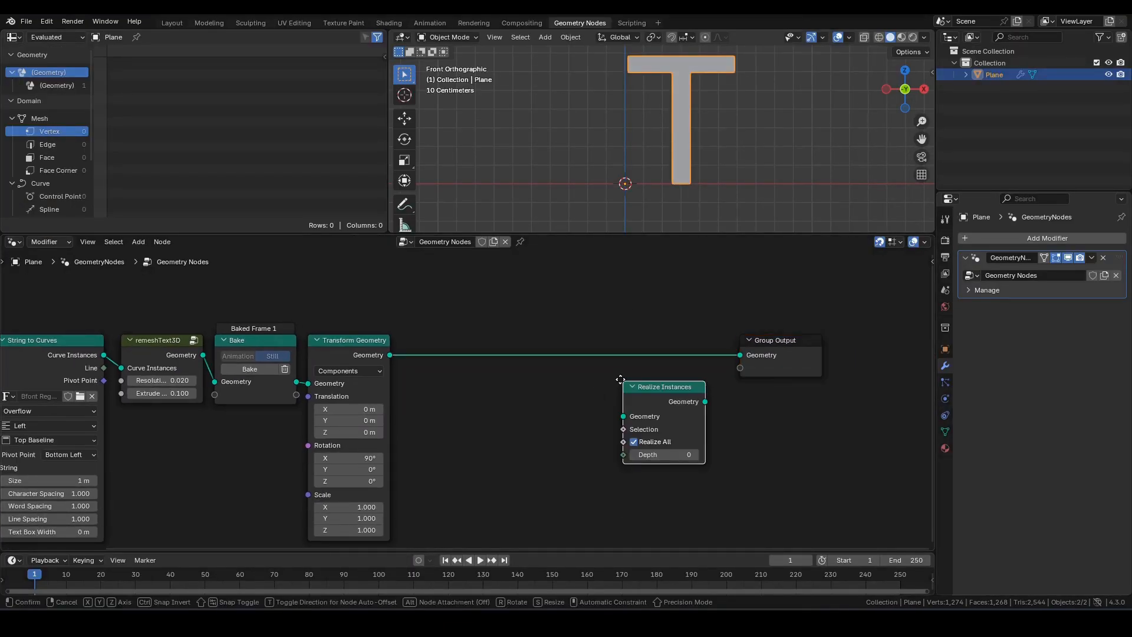
pyautogui.click(399, 333)
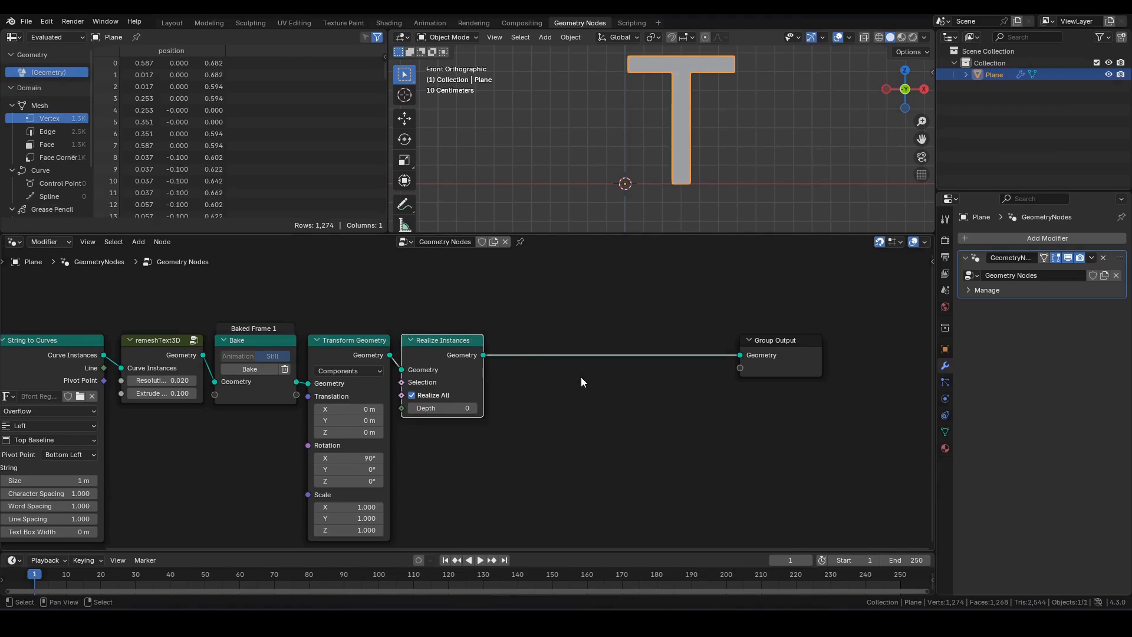
# Step: Annotate a small mark at the centre of the T in the front view
pyautogui.moveTo(582, 377); pyautogui.dragTo(486, 382, button='middle')
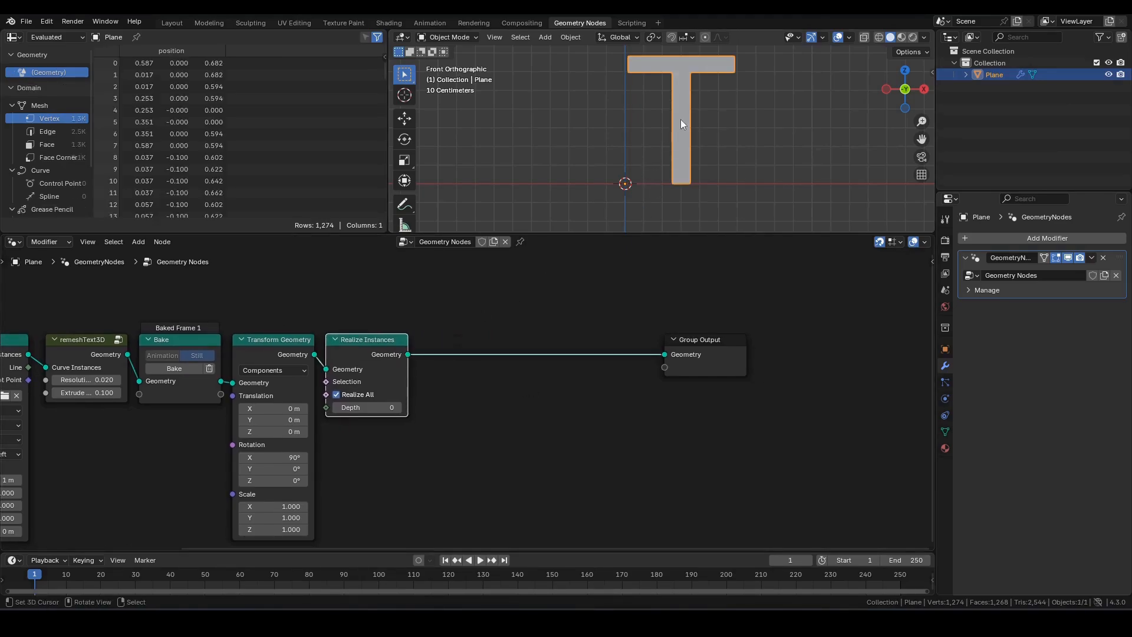
pyautogui.press('d')
pyautogui.moveTo(681, 117); pyautogui.dragTo(684, 117)
# Step: Move the Group Output node horizontally farther away from the Realize Instances node
pyautogui.moveTo(655, 396); pyautogui.dragTo(588, 394, button='middle')
pyautogui.moveTo(552, 315); pyautogui.dragTo(625, 375)
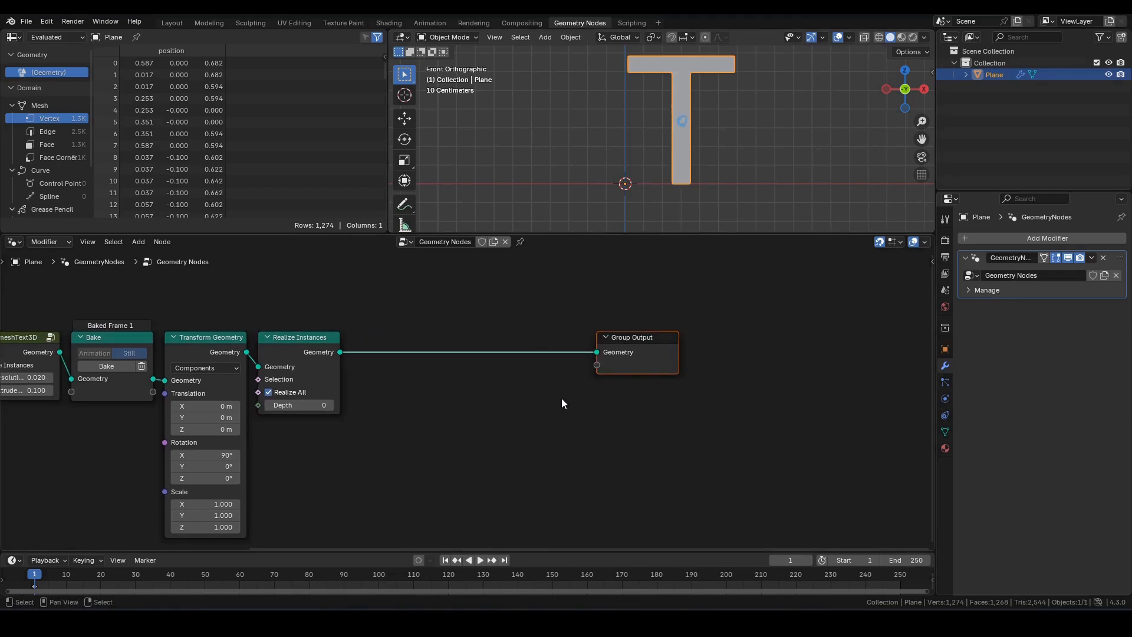
pyautogui.press('g')
pyautogui.press('x')
pyautogui.click(732, 391)
# Step: Add a Bounding Box node fed by the Realize Instances geometry, below the main link
pyautogui.click(345, 373)
pyautogui.hotkey('shift', 'a')
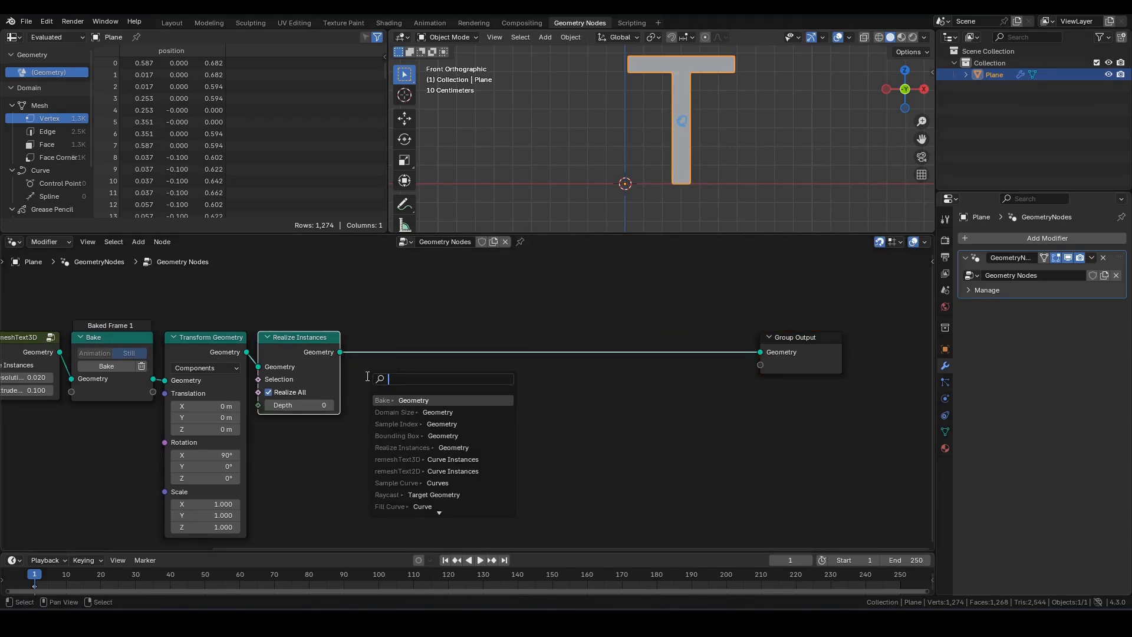
pyautogui.write('bb')
pyautogui.press('Return')
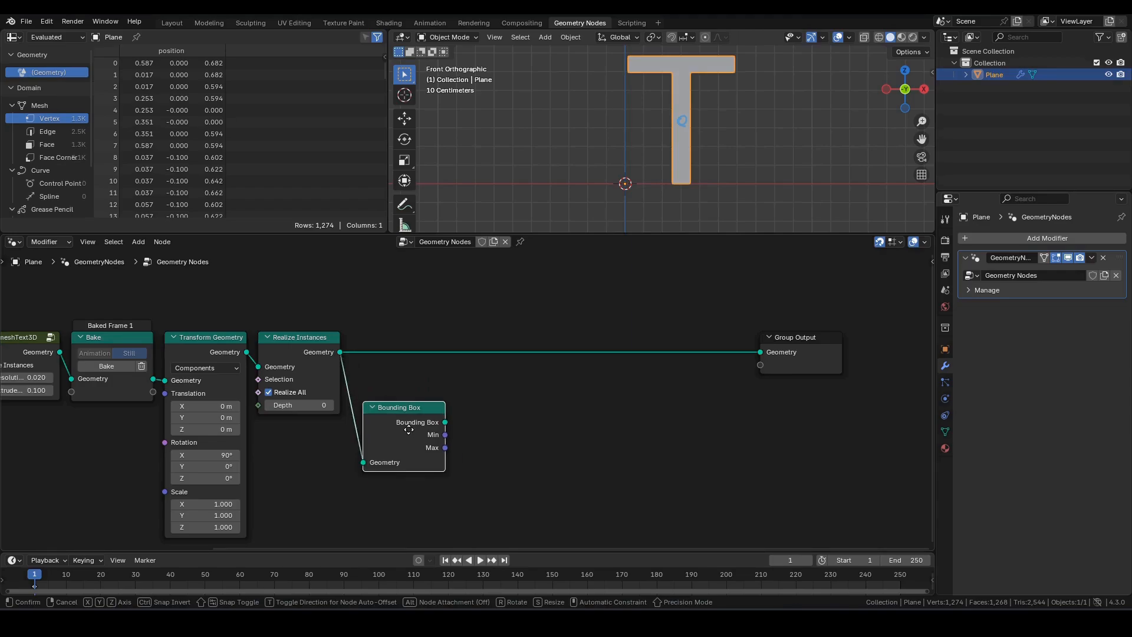
pyautogui.click(409, 428)
# Step: Add a Vector Math node set to Add that sums the Bounding Box's Max and Min outputs
pyautogui.moveTo(515, 431); pyautogui.dragTo(487, 411, button='middle')
pyautogui.hotkey('shift', 'a')
pyautogui.write('vm')
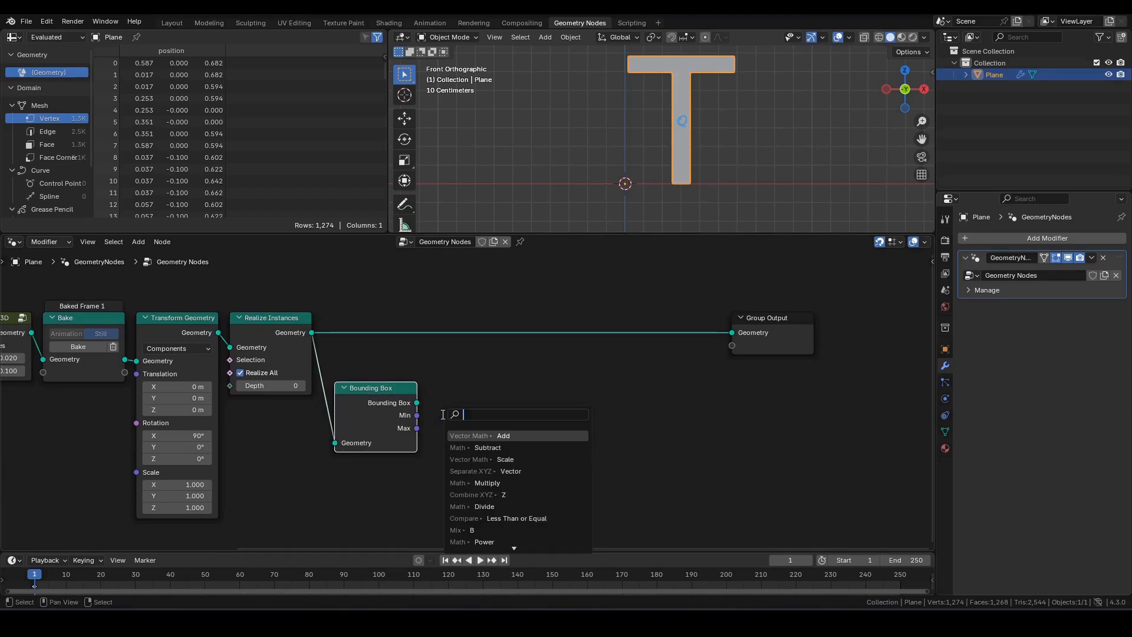
pyautogui.press('Return')
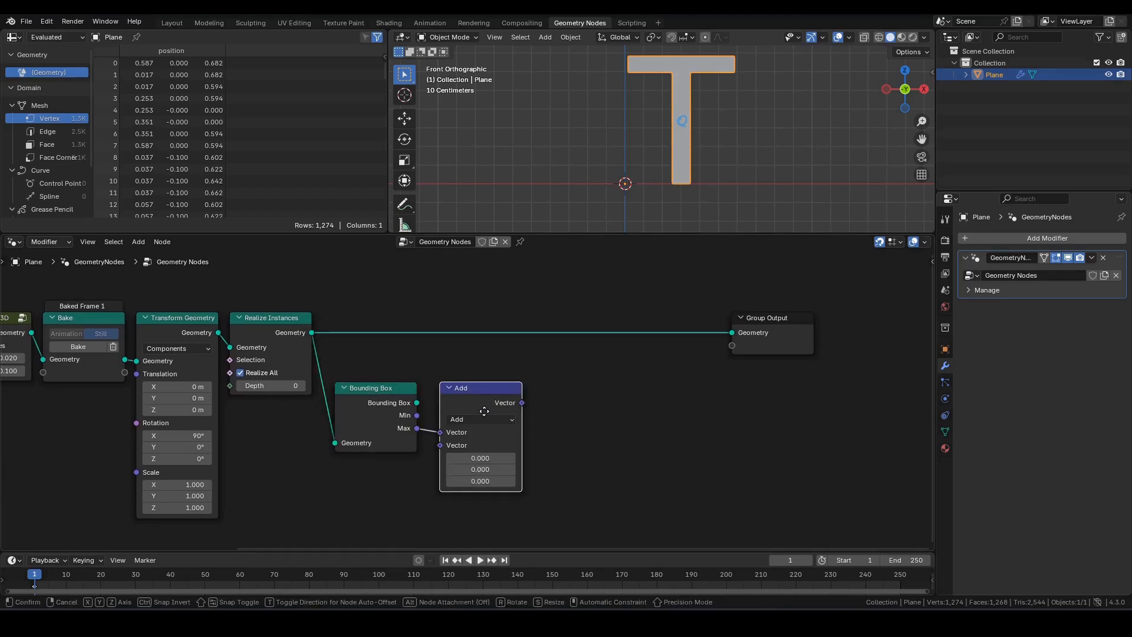
pyautogui.click(480, 411)
pyautogui.moveTo(417, 415); pyautogui.dragTo(428, 445)
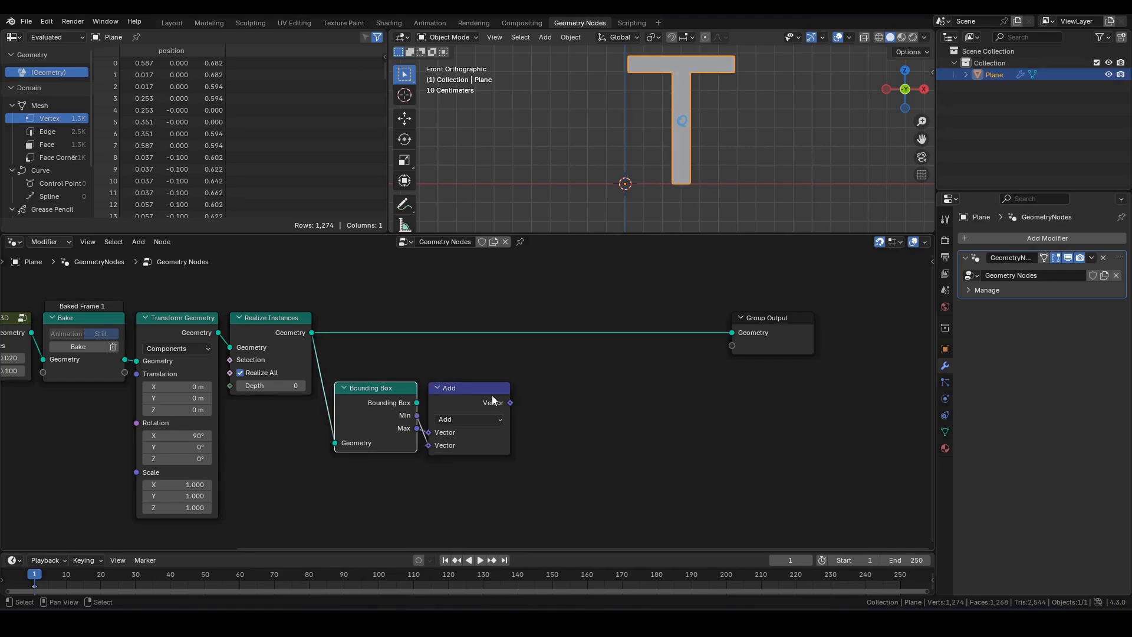
# Step: Add a Vector Math Scale node after the Add node and set its scale to 0.5
pyautogui.moveTo(510, 403); pyautogui.dragTo(523, 398)
pyautogui.write('sca')
pyautogui.click(551, 420)
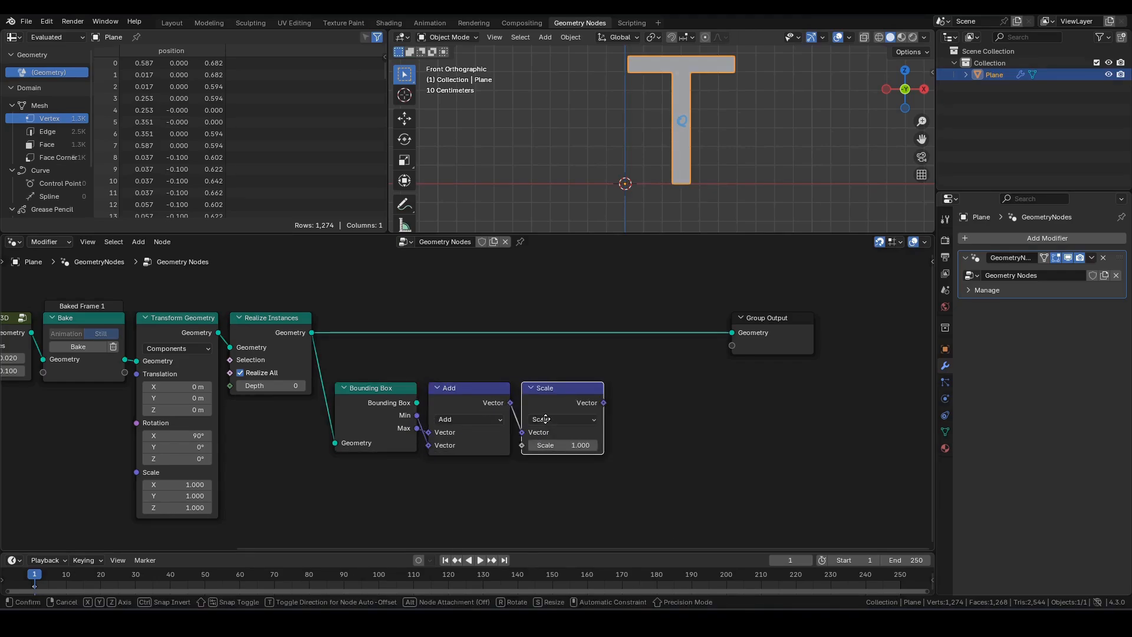
pyautogui.click(559, 446)
pyautogui.write('0.5')
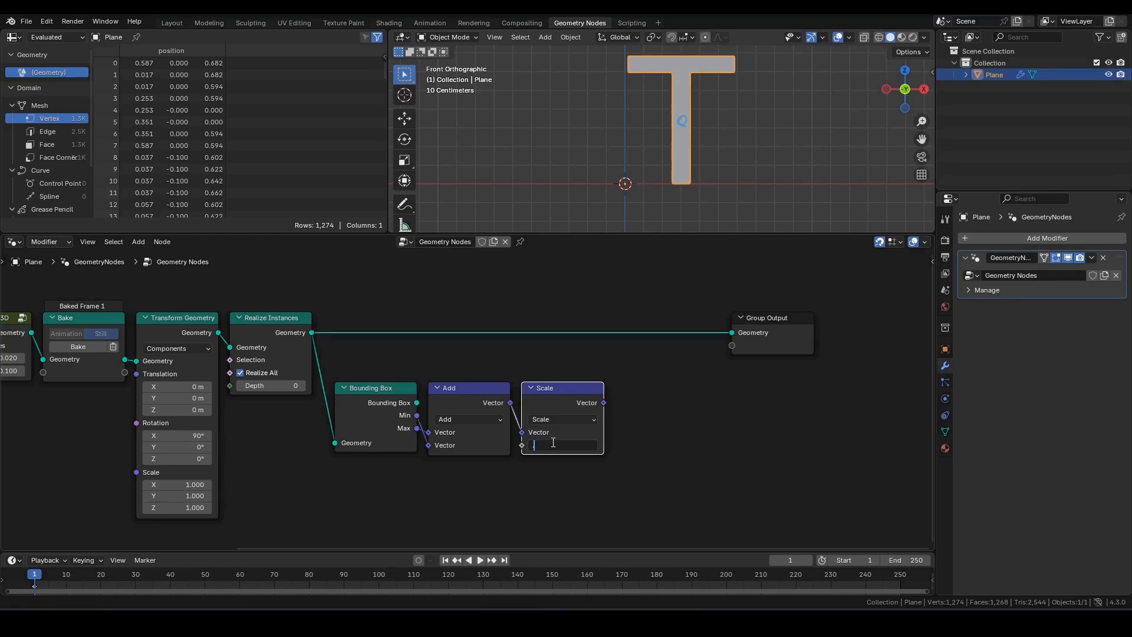
pyautogui.press('Return')
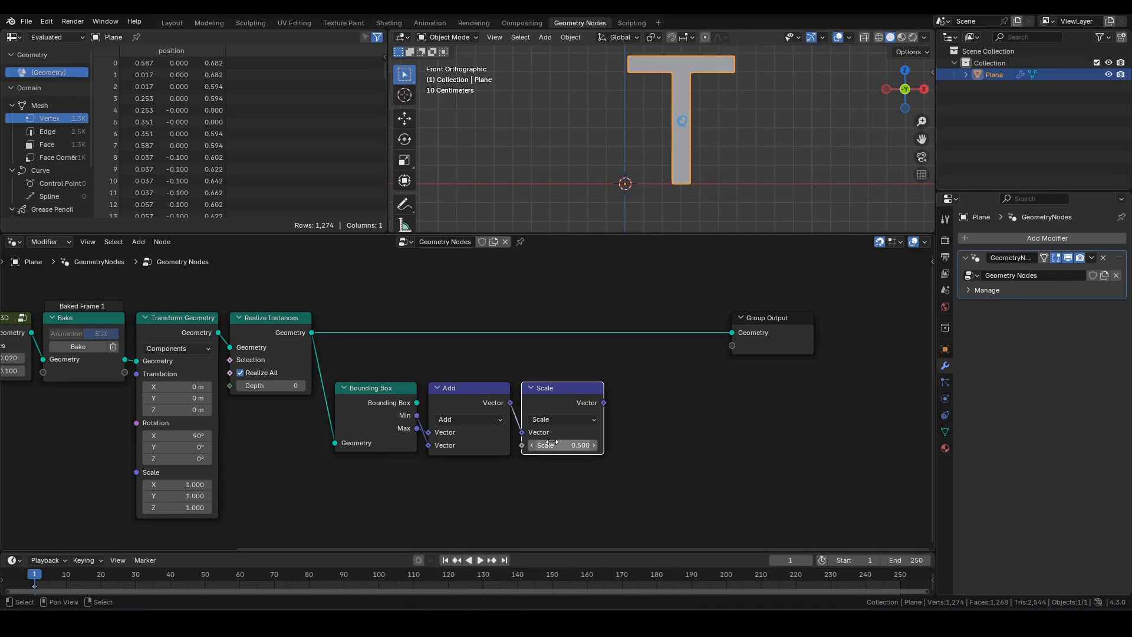
# Step: Erase the centre mark and annotate the T's height with a vertical arrow labelled 1 at its upper end and 0 at its base
pyautogui.press('q')
pyautogui.click(690, 122)
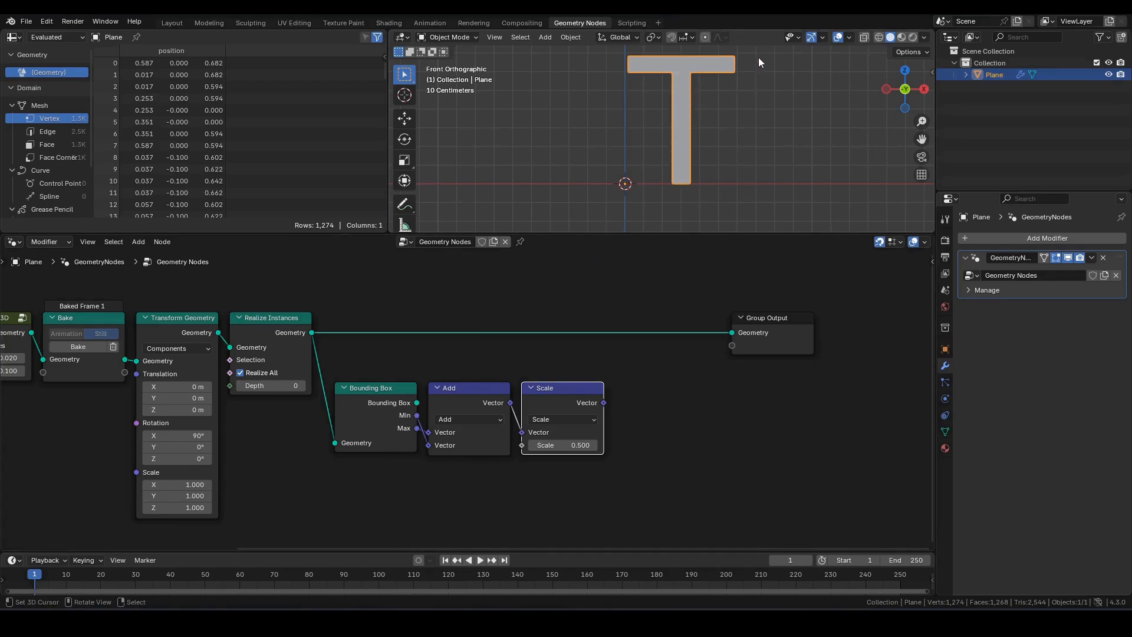
pyautogui.moveTo(753, 57)
pyautogui.mouseDown()
pyautogui.moveTo(760, 187)
pyautogui.moveTo(788, 181)
pyautogui.mouseUp()
# Step: Duplicate the Bounding Box node directly below the original, keeping it fed by the realized geometry
pyautogui.moveTo(525, 423); pyautogui.dragTo(572, 374, button='middle')
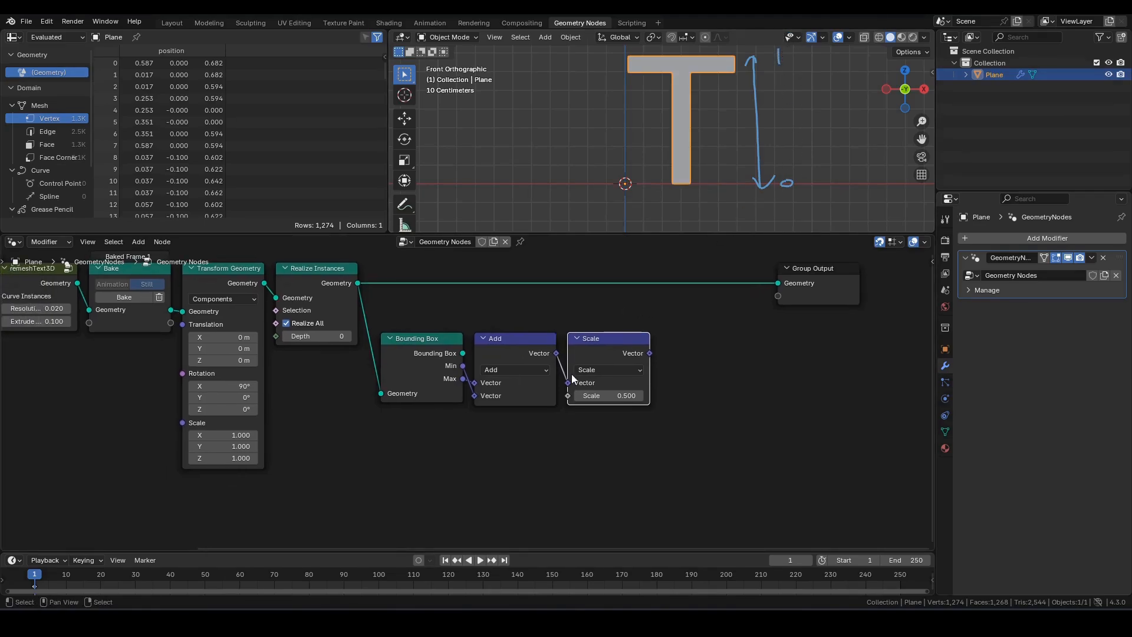
pyautogui.click(429, 358)
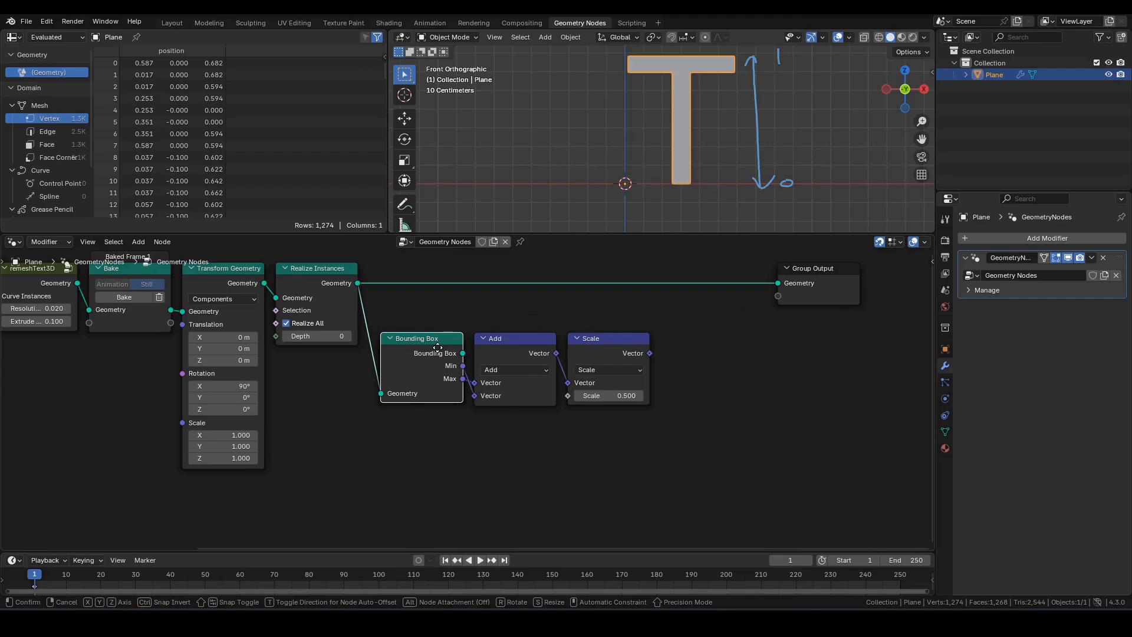
pyautogui.hotkey('shift', 'd')
pyautogui.press('y')
pyautogui.click(433, 427)
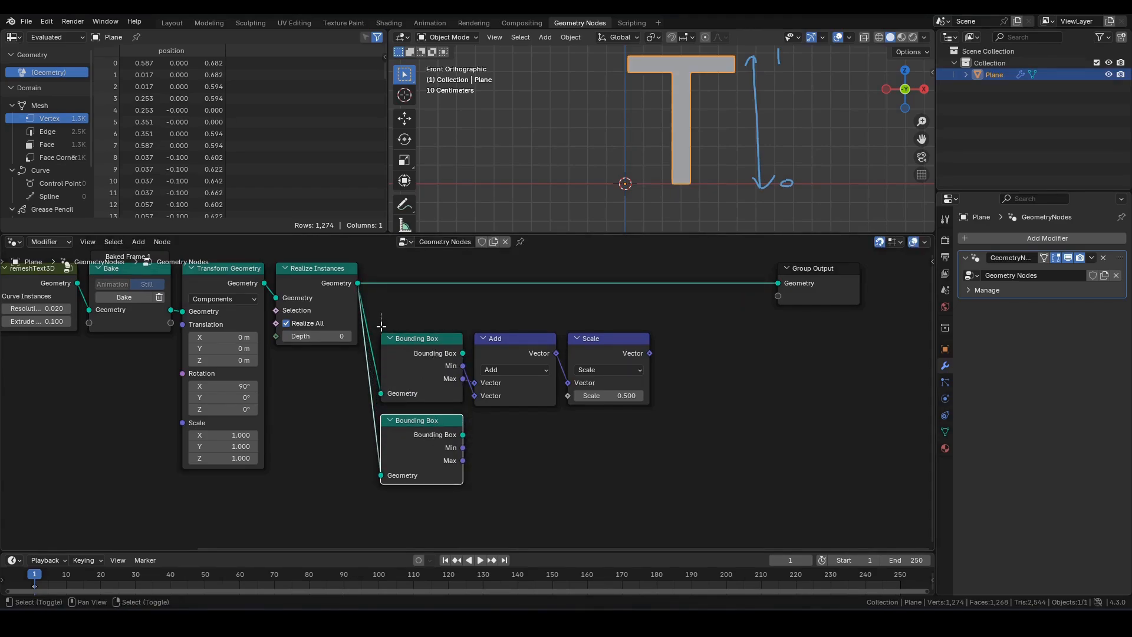
# Step: Add reroute points on the geometry links from Realize Instances to the Group Output and both Bounding Box nodes
pyautogui.click(384, 324)
pyautogui.keyDown('shift'); pyautogui.moveTo(388, 268); pyautogui.dragTo(364, 369, button='right'); pyautogui.keyUp('shift')
pyautogui.keyDown('shift'); pyautogui.moveTo(386, 422); pyautogui.dragTo(351, 478, button='right'); pyautogui.keyUp('shift')
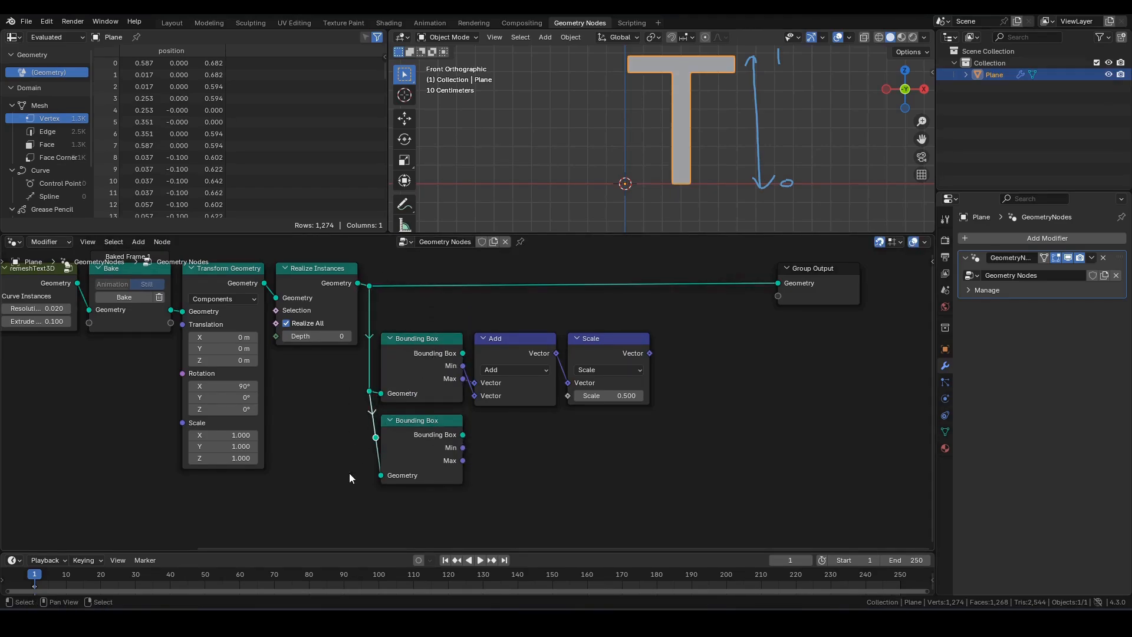
# Step: Lower the second Bounding Box node with its reroute and add a Position node directly above it
pyautogui.moveTo(518, 517); pyautogui.dragTo(460, 511, button='middle')
pyautogui.moveTo(460, 511); pyautogui.dragTo(301, 434)
pyautogui.press('g')
pyautogui.press('y')
pyautogui.click(302, 479)
pyautogui.hotkey('shift', 'a')
pyautogui.write('pos')
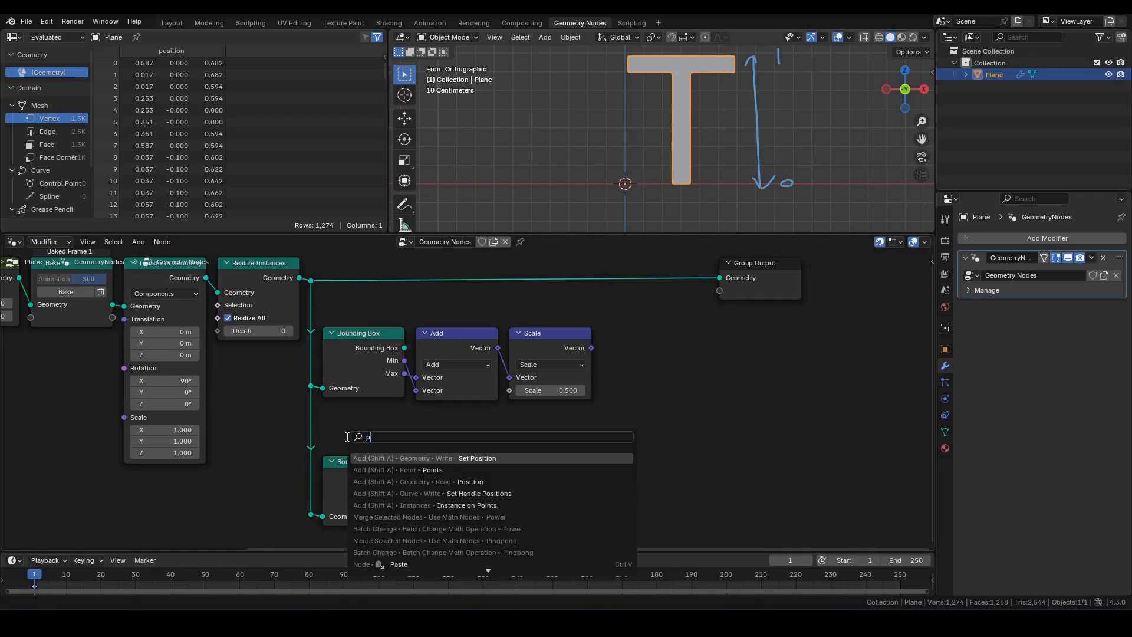
pyautogui.press('Return')
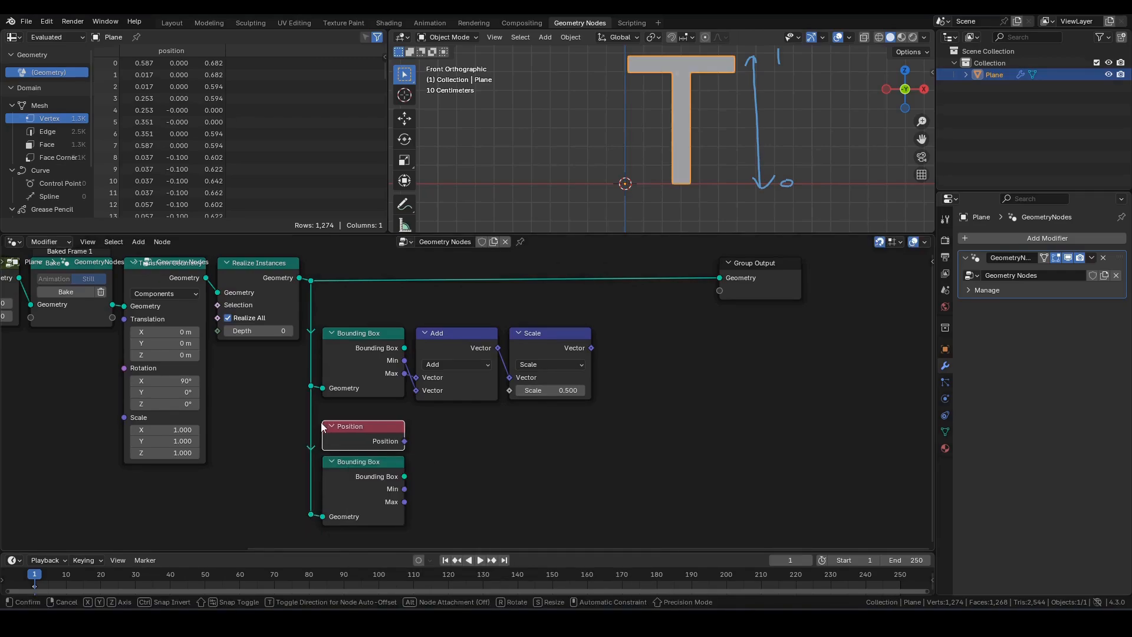
pyautogui.click(322, 425)
# Step: Add a Vector Math Subtract node that subtracts the second Bounding Box's Min from Position
pyautogui.moveTo(404, 441); pyautogui.dragTo(443, 435)
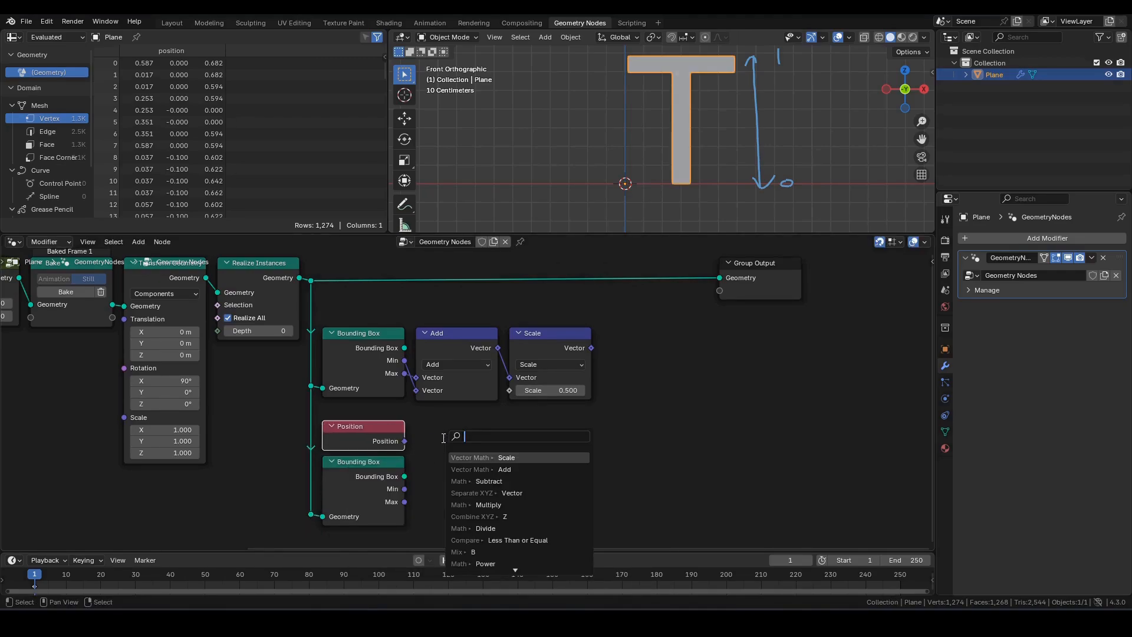
pyautogui.write('subt')
pyautogui.press('Return')
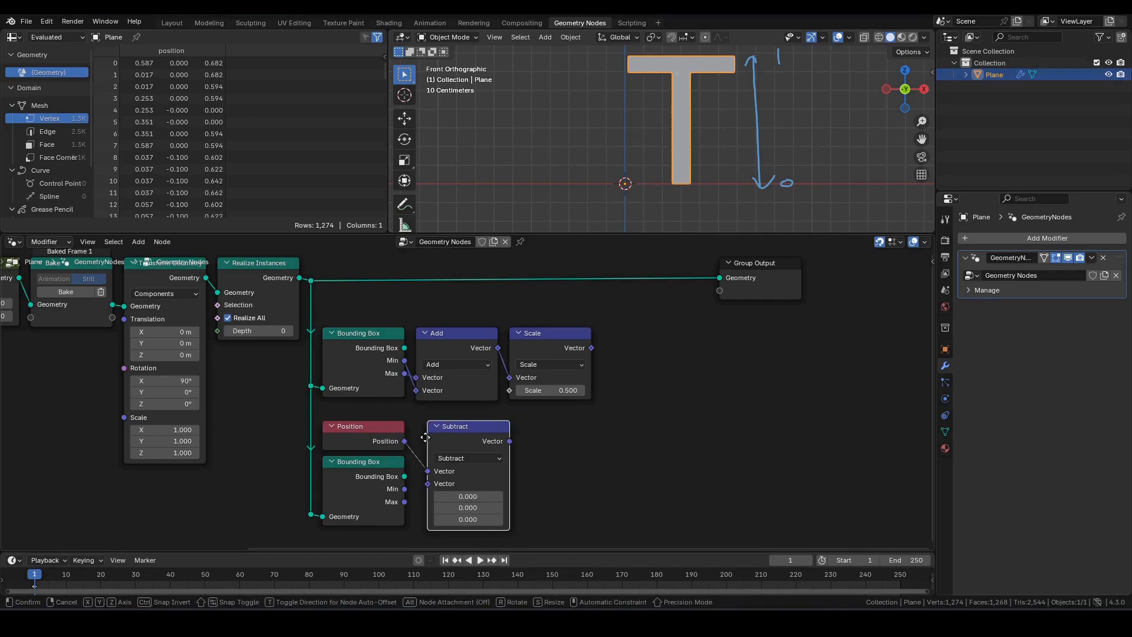
pyautogui.click(409, 483)
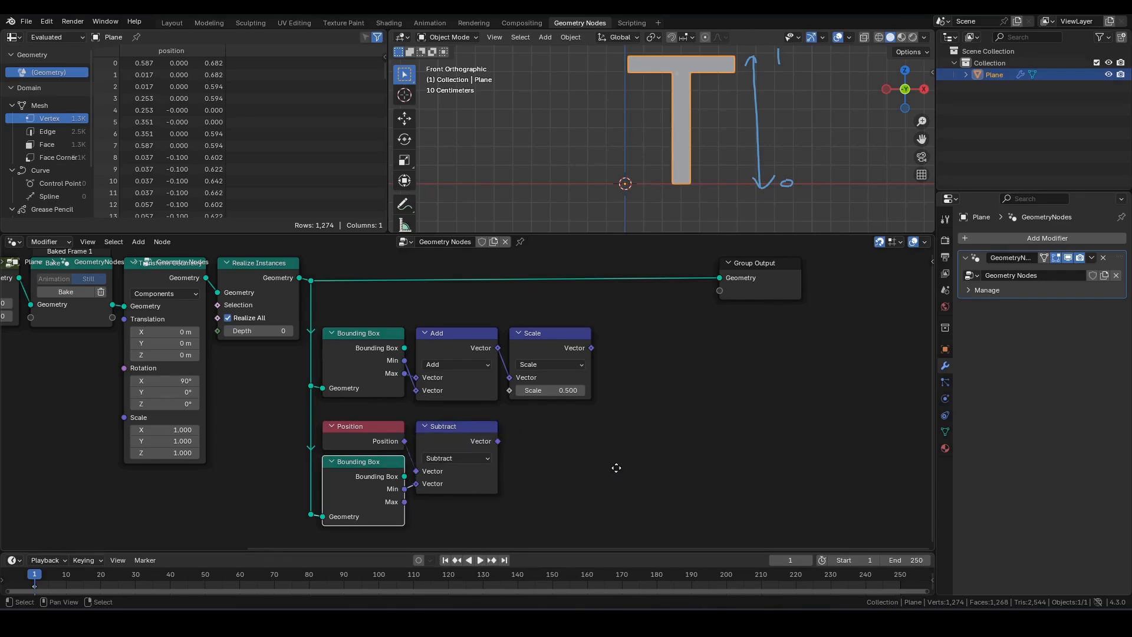
# Step: Duplicate the Subtract node below the original and connect the second Bounding Box's Max and Min to its vector inputs
pyautogui.moveTo(616, 468); pyautogui.dragTo(607, 404, button='middle')
pyautogui.click(461, 382)
pyautogui.hotkey('shift', 'd')
pyautogui.press('y')
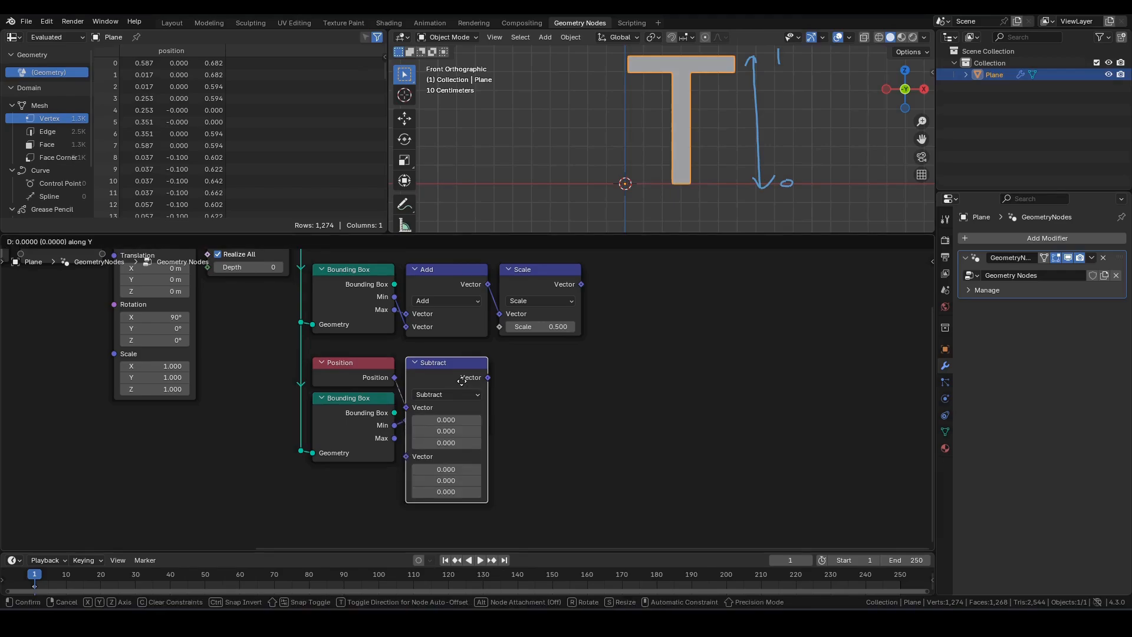
pyautogui.click(487, 459)
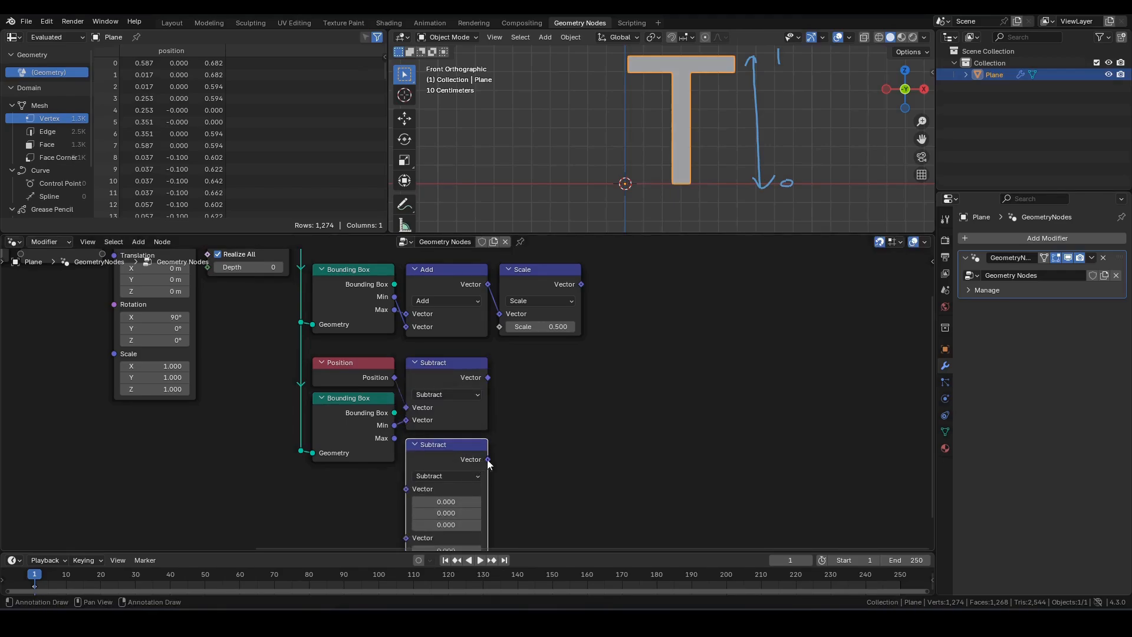
pyautogui.moveTo(488, 460); pyautogui.dragTo(549, 398, button='middle')
pyautogui.moveTo(455, 377); pyautogui.dragTo(466, 441)
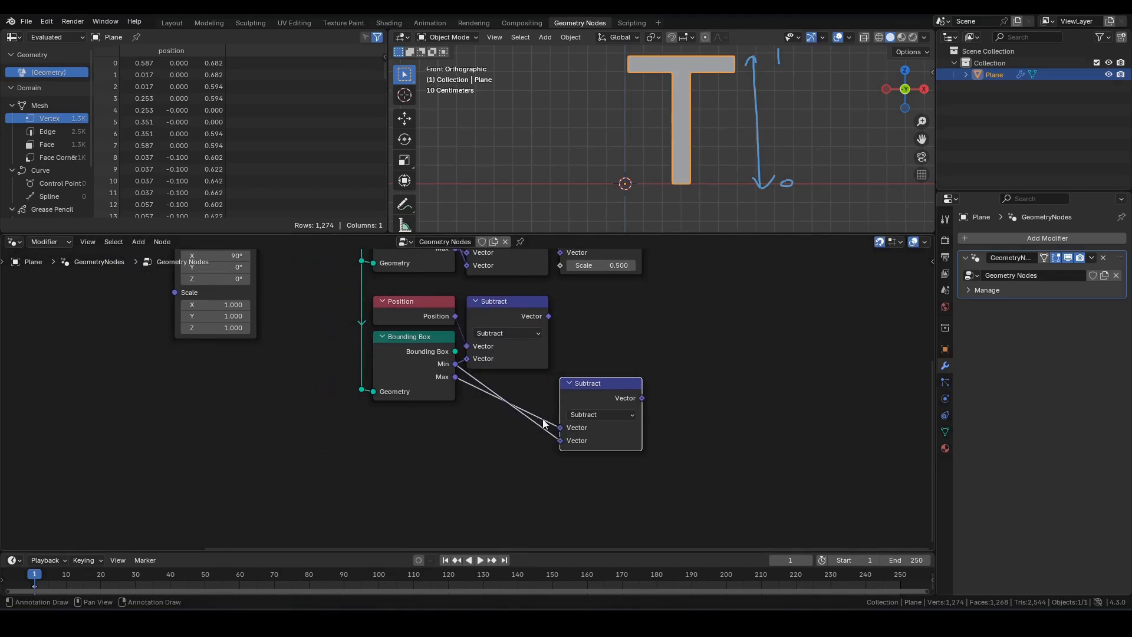
# Step: Add a Vector Math Divide node that divides the upper Subtract result by the lower Subtract result
pyautogui.moveTo(557, 328); pyautogui.dragTo(496, 370, button='middle')
pyautogui.moveTo(488, 358); pyautogui.dragTo(514, 364)
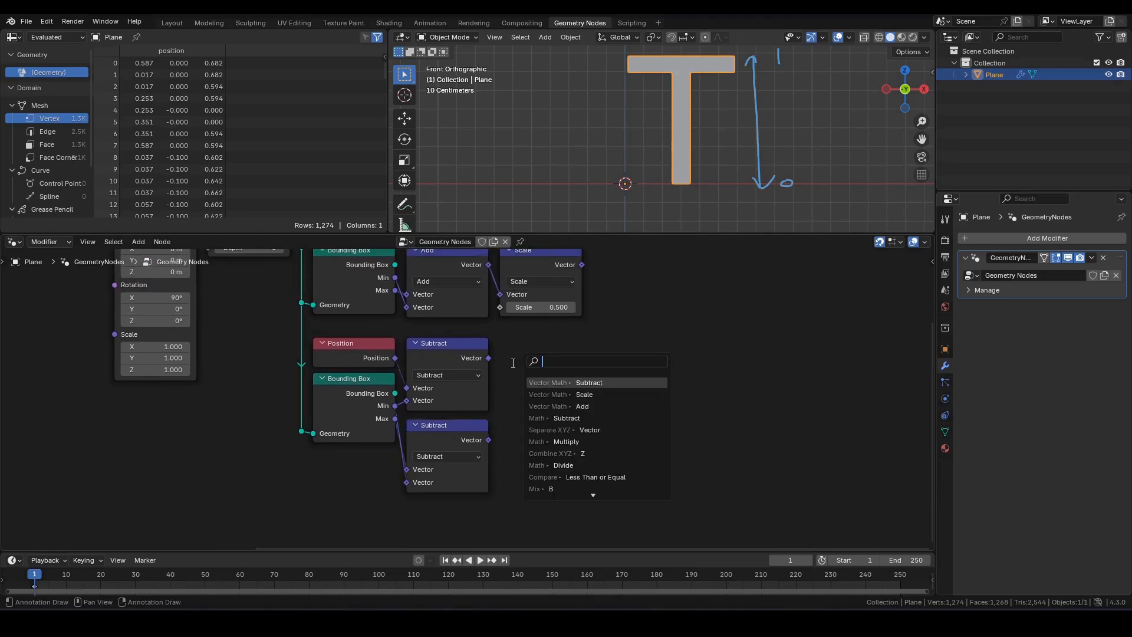
pyautogui.write('div')
pyautogui.press('Return')
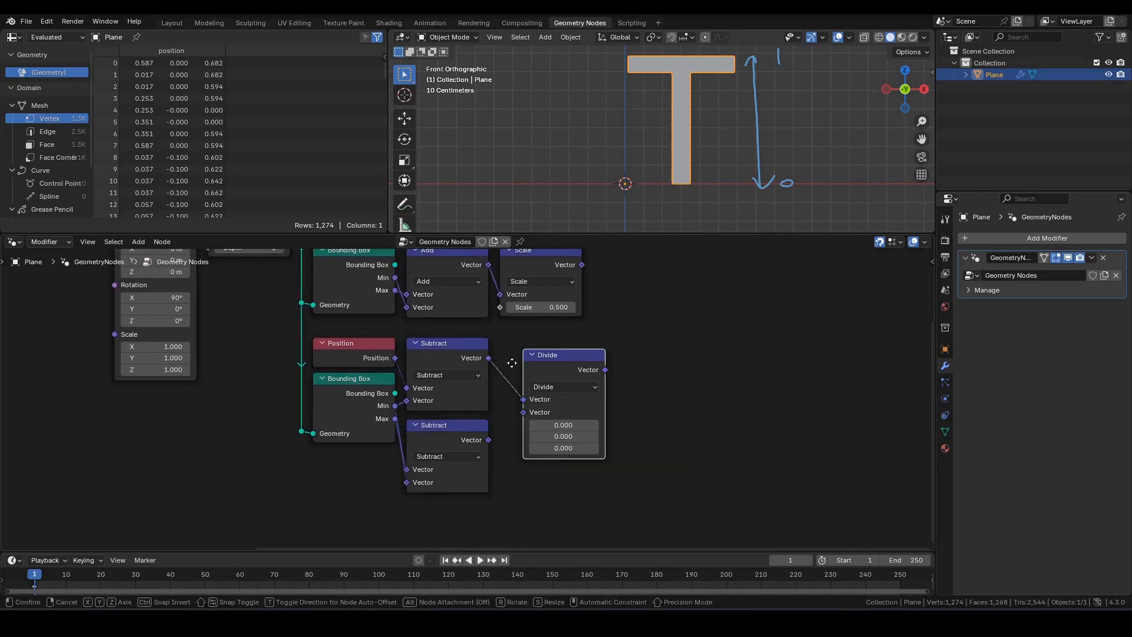
pyautogui.click(489, 346)
pyautogui.moveTo(488, 440); pyautogui.dragTo(501, 401)
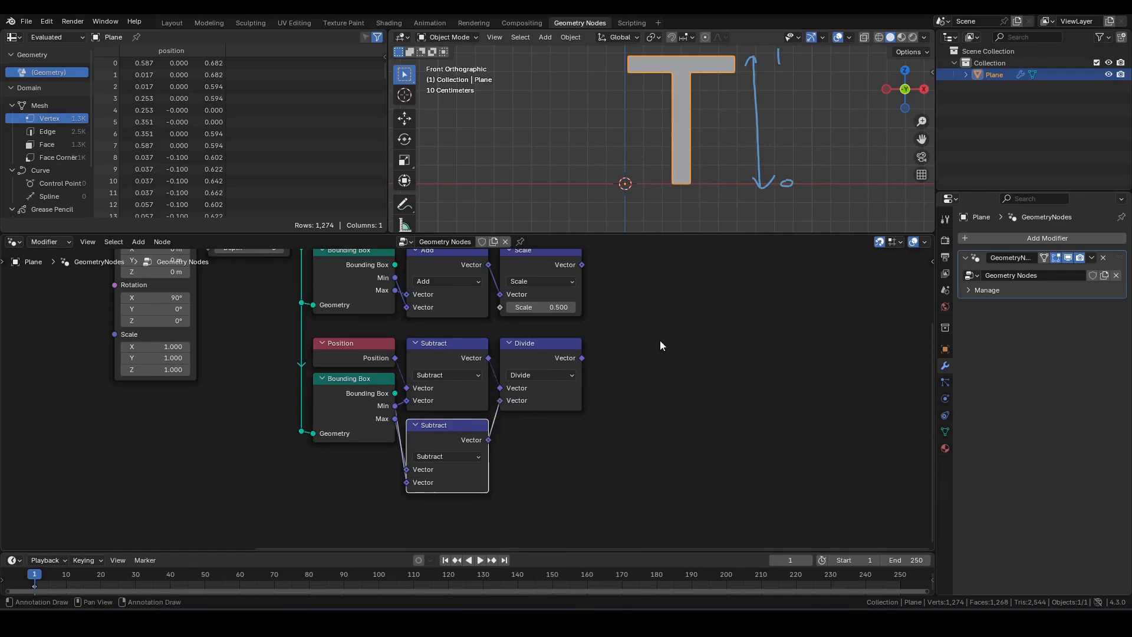
# Step: Add a Separate XYZ node that splits the Divide result, placed directly after the Divide node
pyautogui.moveTo(584, 360); pyautogui.dragTo(551, 385, button='middle')
pyautogui.moveTo(550, 384); pyautogui.dragTo(590, 379)
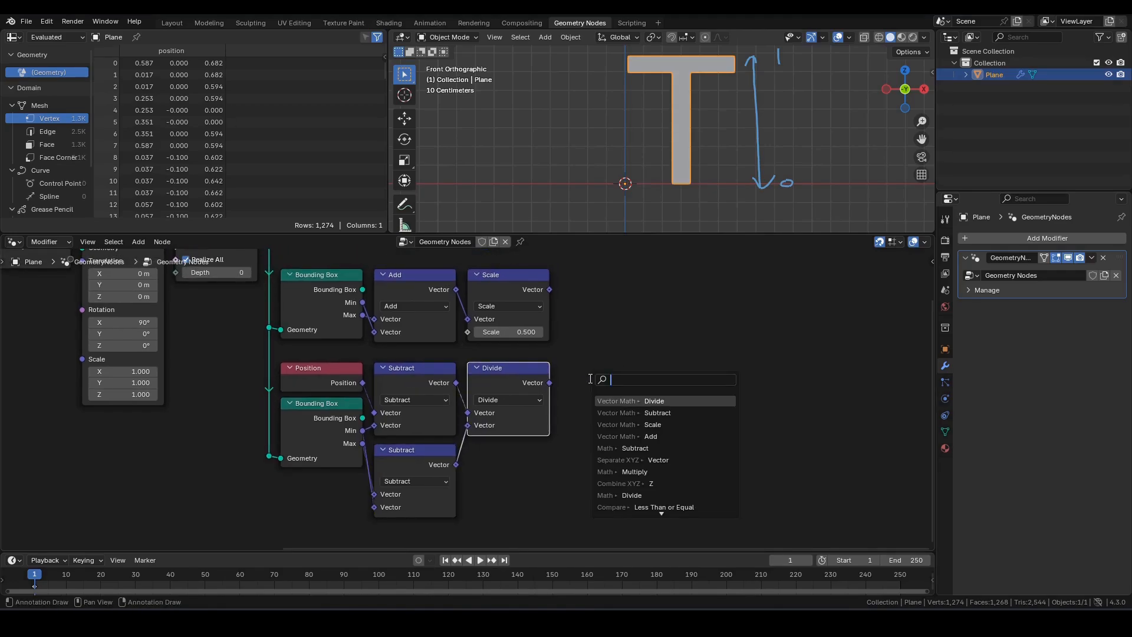
pyautogui.write('sx')
pyautogui.press('Down')
pyautogui.press('Return')
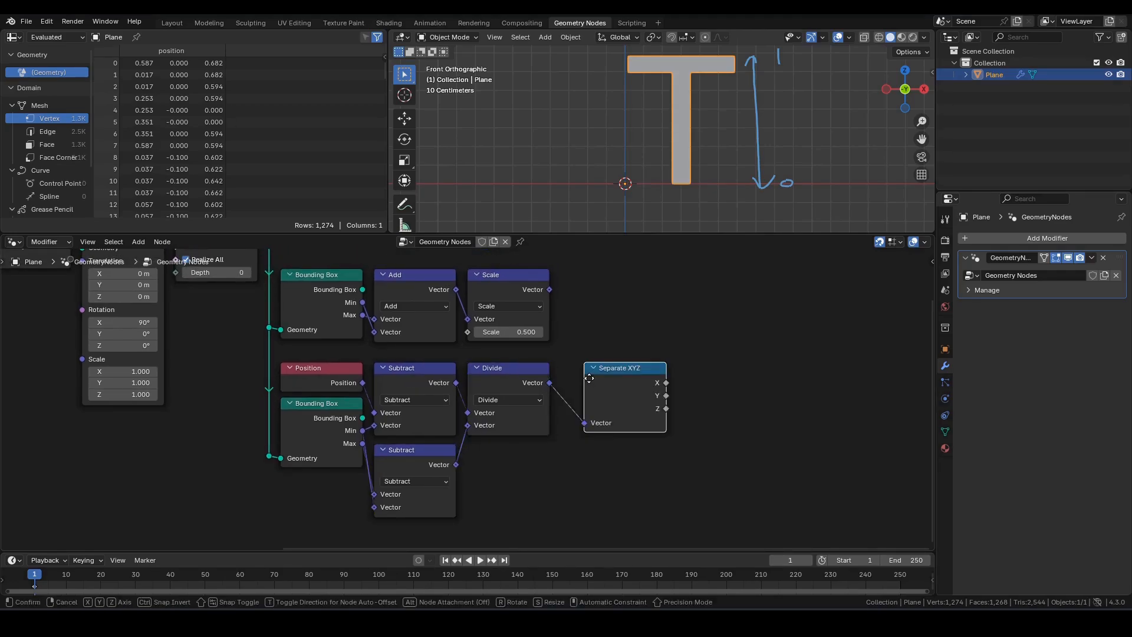
pyautogui.click(565, 379)
# Step: Preview the Separate XYZ node's Z output on the letter with a temporary Viewer node and delete the Viewer
pyautogui.moveTo(593, 322); pyautogui.dragTo(605, 416, button='middle')
pyautogui.keyDown('ctrl'); pyautogui.keyDown('shift'); pyautogui.click(283, 315); pyautogui.keyUp('shift'); pyautogui.keyUp('ctrl')
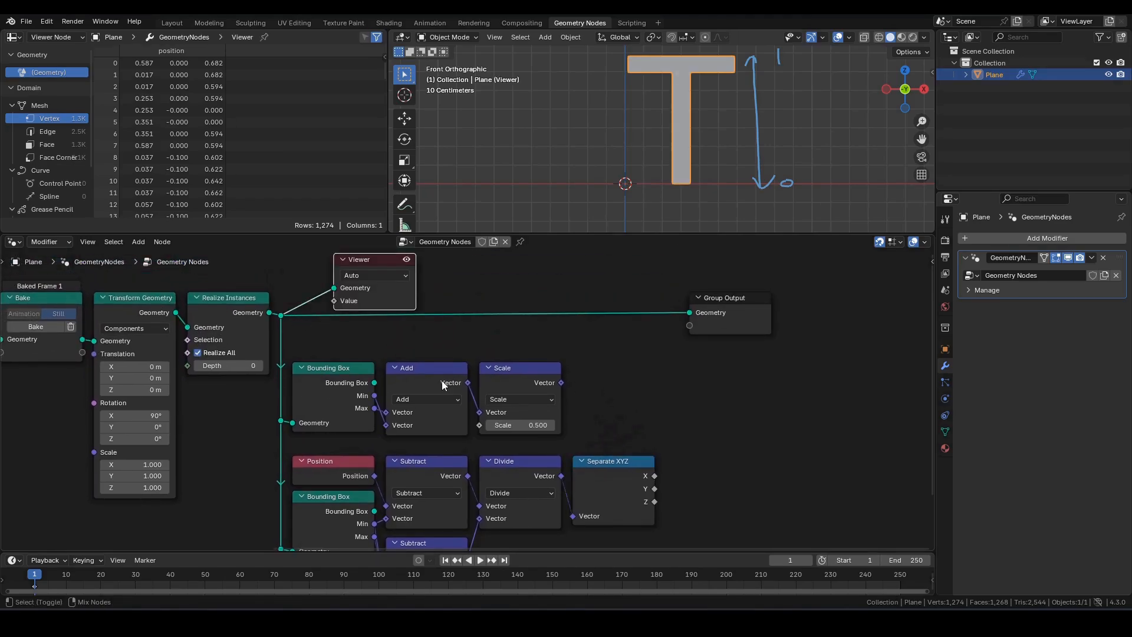
pyautogui.keyDown('ctrl'); pyautogui.keyDown('shift'); pyautogui.click(656, 502); pyautogui.keyUp('shift'); pyautogui.keyUp('ctrl')
pyautogui.keyDown('shift'); pyautogui.moveTo(705, 149); pyautogui.dragTo(693, 196, button='middle'); pyautogui.keyUp('shift')
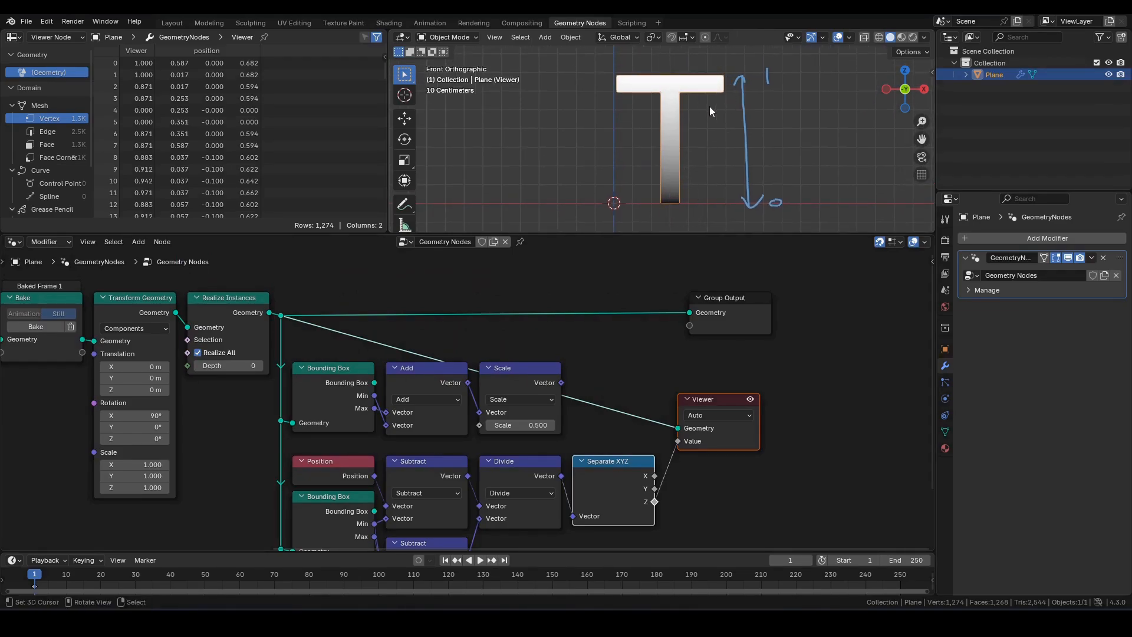
pyautogui.click(720, 447)
pyautogui.press('x')
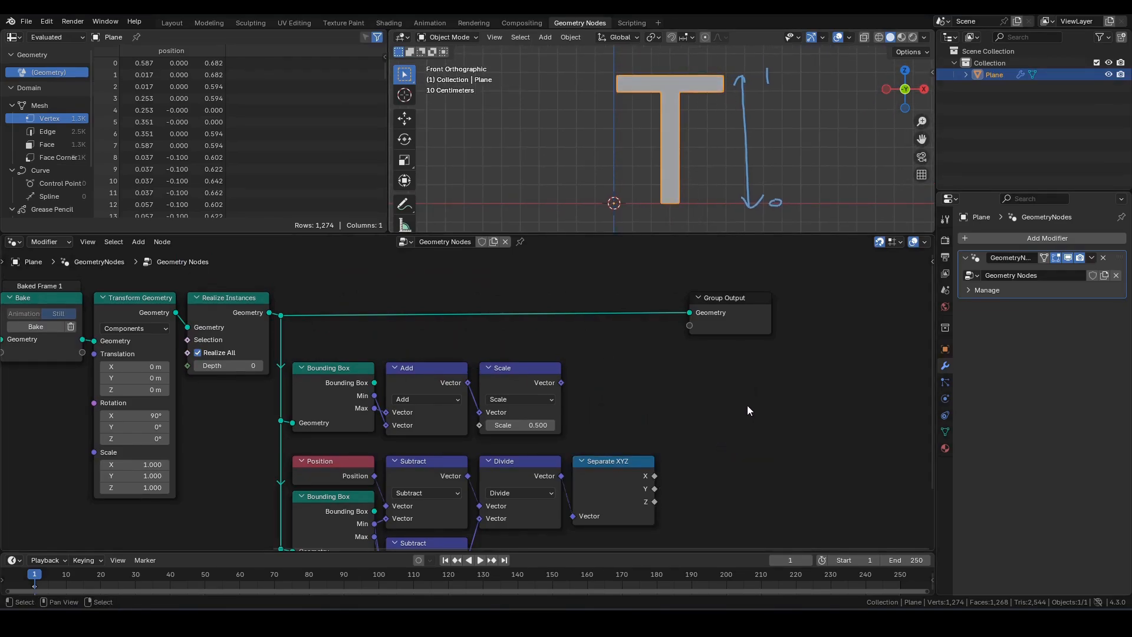
# Step: Remove the annotation layer with the height arrow from the 3D viewport
pyautogui.moveTo(750, 395); pyautogui.dragTo(755, 372, button='middle')
pyautogui.rightClick(751, 175)
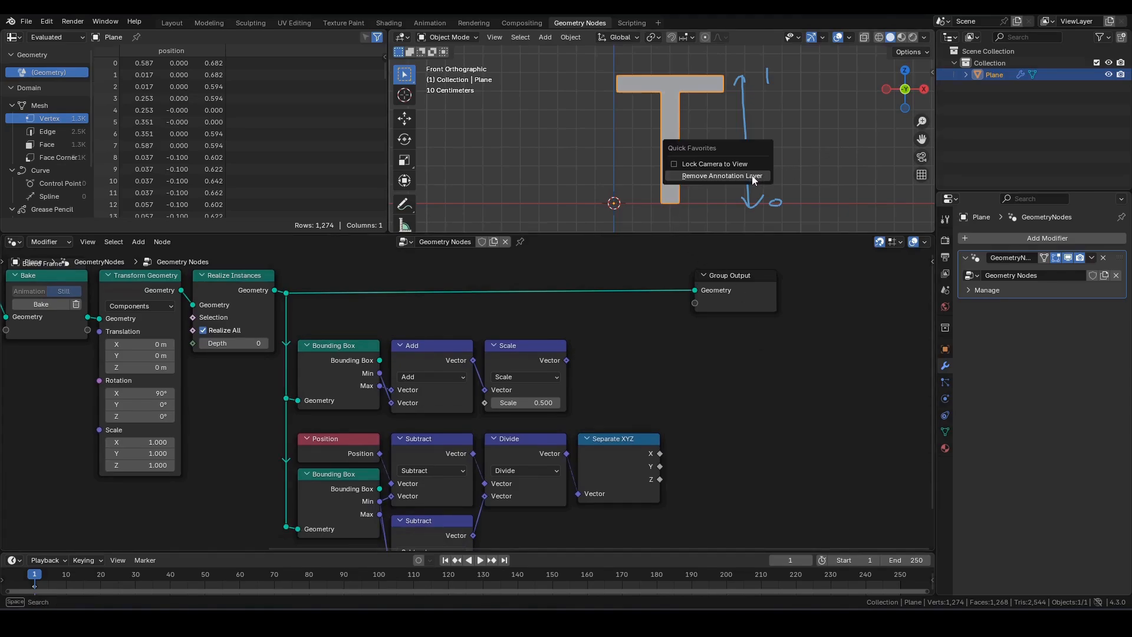
pyautogui.click(752, 175)
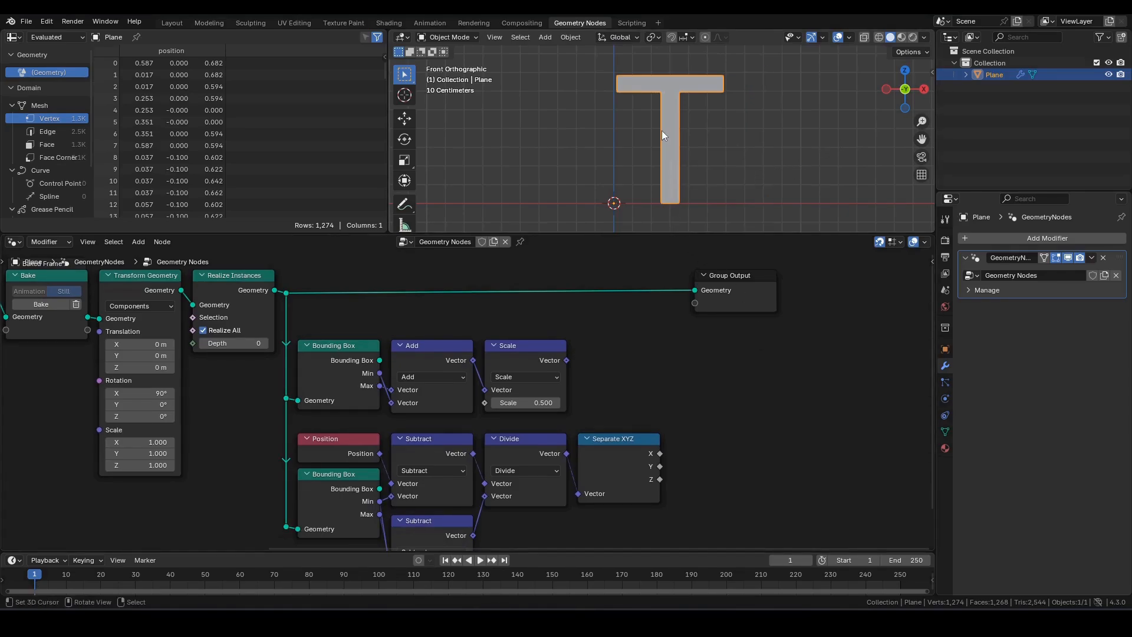
# Step: Sketch two annotation strokes flaring outward from the letter's stem to its base and remove the annotation layer
pyautogui.moveTo(661, 131); pyautogui.dragTo(613, 192)
pyautogui.moveTo(679, 131); pyautogui.dragTo(740, 196)
pyautogui.rightClick(763, 175)
pyautogui.click(762, 178)
# Step: Move Group Output to the right and insert a Set Position node on the geometry link just before it
pyautogui.moveTo(798, 364); pyautogui.dragTo(738, 399, button='middle')
pyautogui.moveTo(738, 399); pyautogui.dragTo(557, 292)
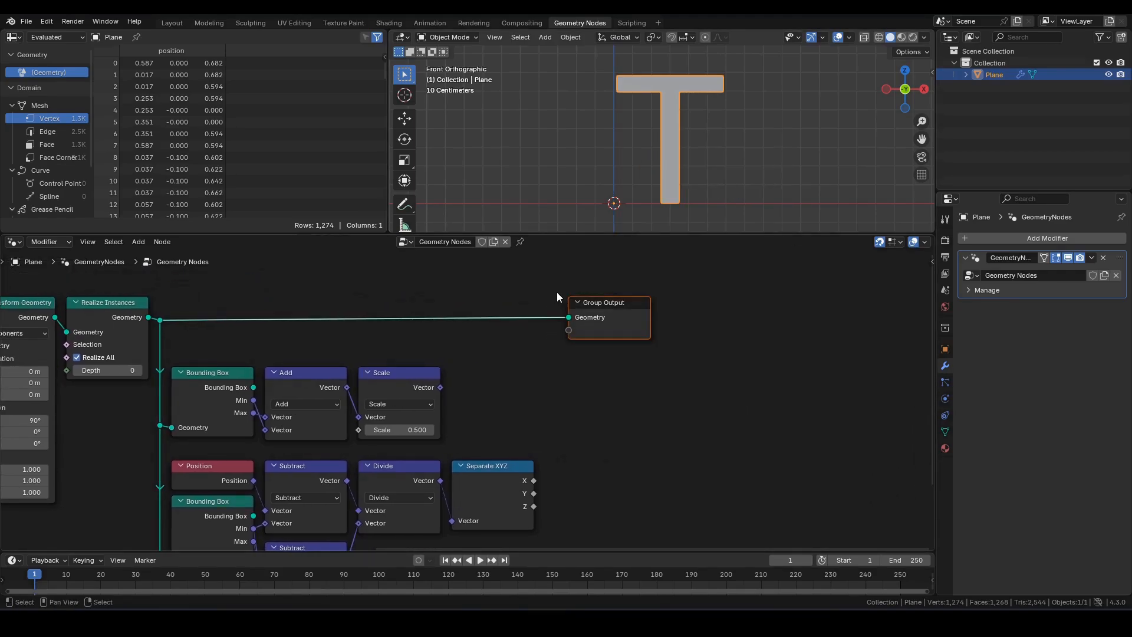
pyautogui.press('g')
pyautogui.press('x')
pyautogui.click(842, 291)
pyautogui.press('F3')
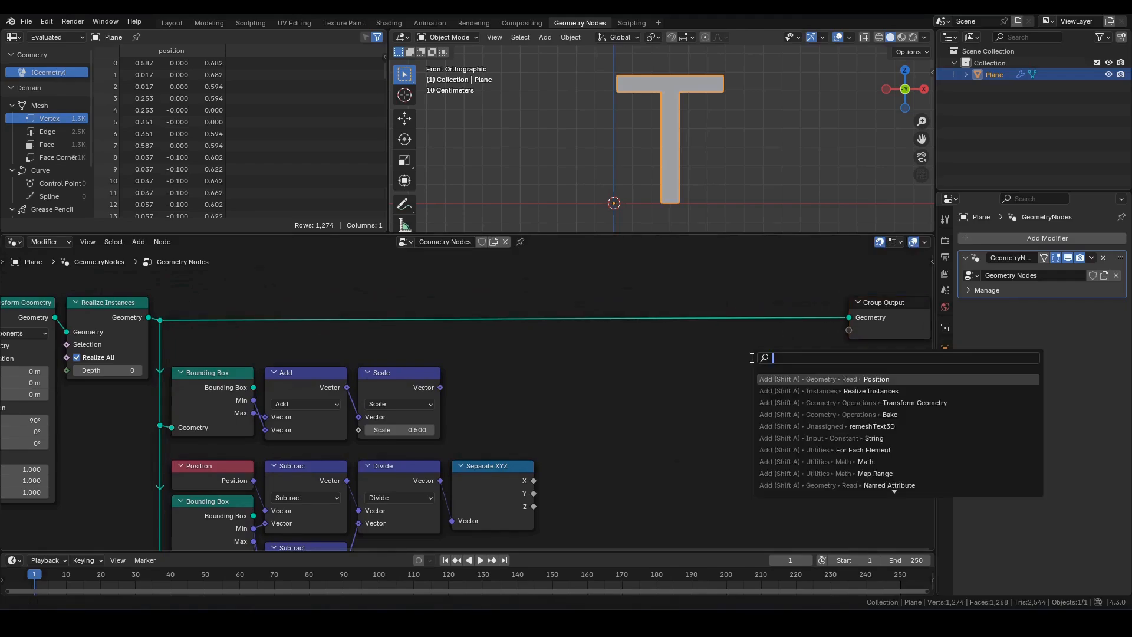
pyautogui.write('set')
pyautogui.press('Down')
pyautogui.press('Return')
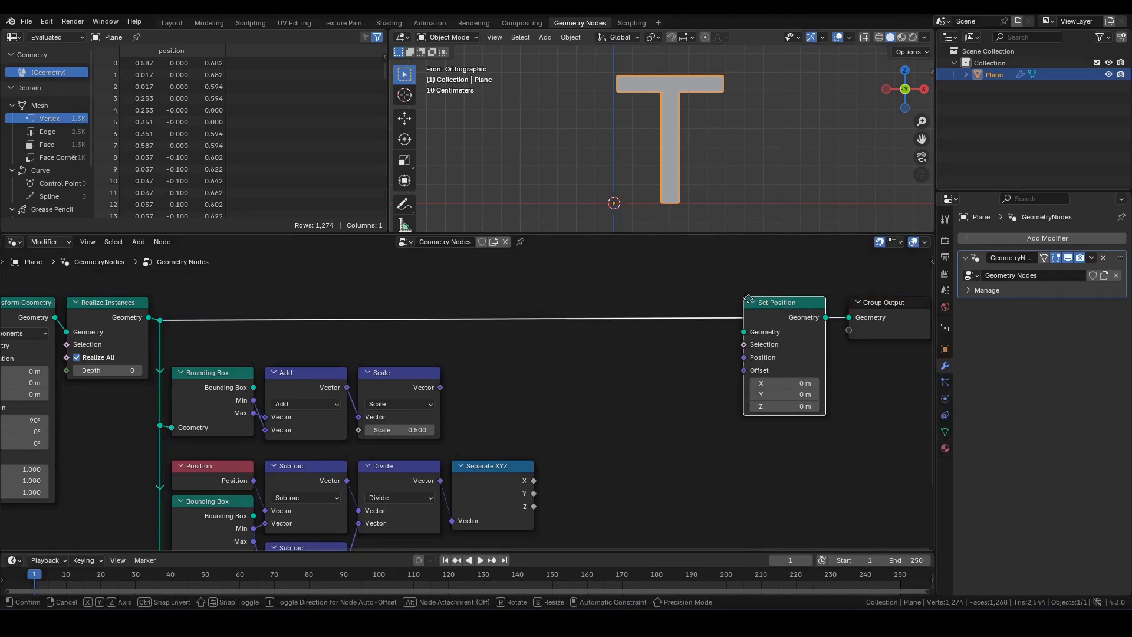
pyautogui.click(758, 295)
# Step: Shift Set Position and Group Output to the right and add a Combine XYZ node connected to Set Position's Offset
pyautogui.moveTo(708, 351); pyautogui.dragTo(558, 338, button='middle')
pyautogui.moveTo(553, 278); pyautogui.dragTo(774, 408)
pyautogui.press('g')
pyautogui.click(651, 392)
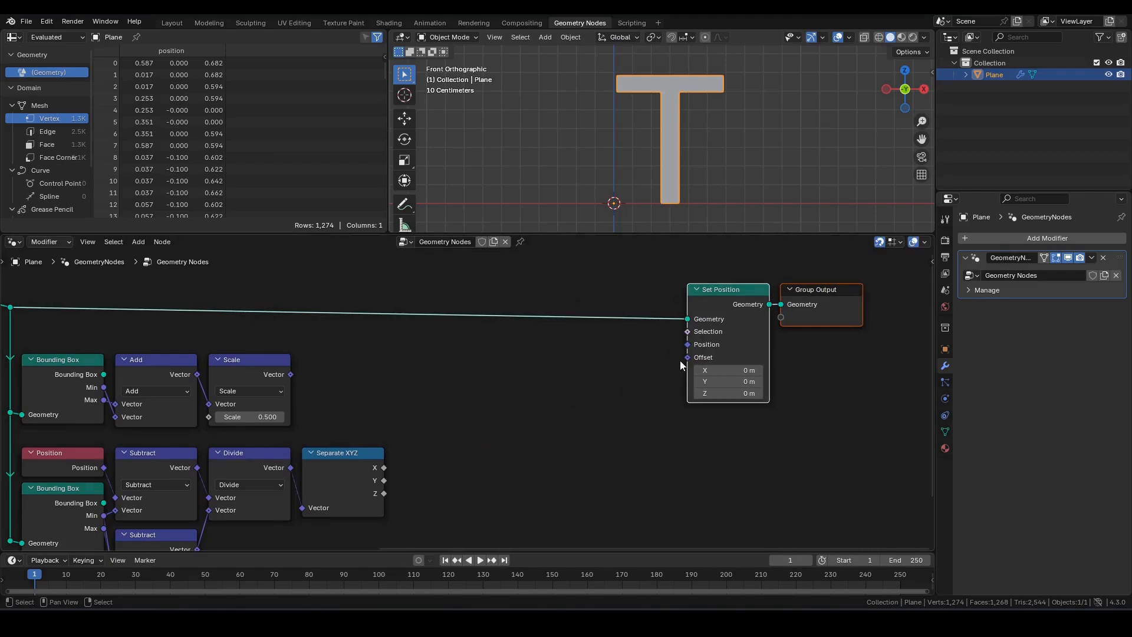
pyautogui.press('F3')
pyautogui.write('cx')
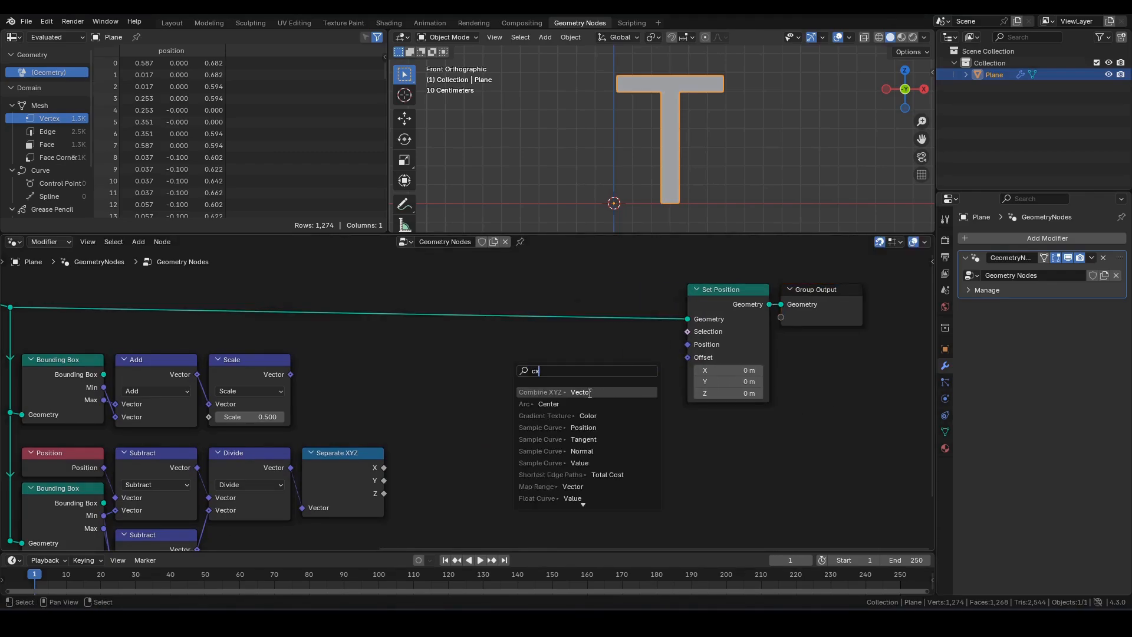
pyautogui.click(589, 393)
pyautogui.click(625, 389)
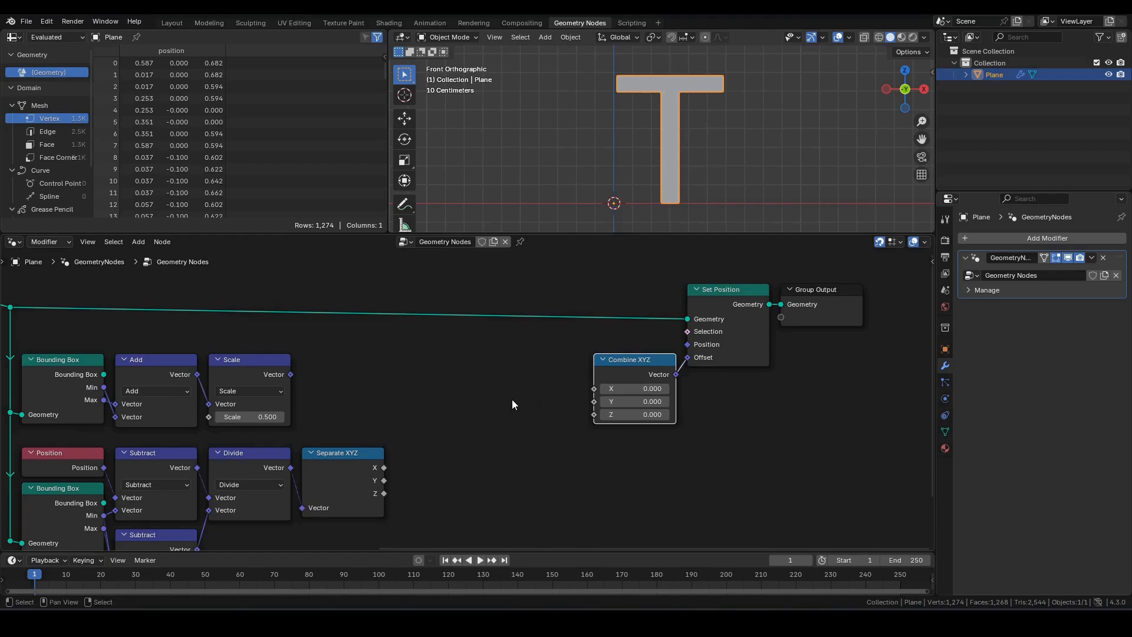
# Step: Add another Position node directly above the Scale node that computes the centre
pyautogui.moveTo(500, 413); pyautogui.dragTo(562, 403, button='middle')
pyautogui.scroll(1, 491, 406)
pyautogui.moveTo(424, 364); pyautogui.dragTo(424, 373, button='middle')
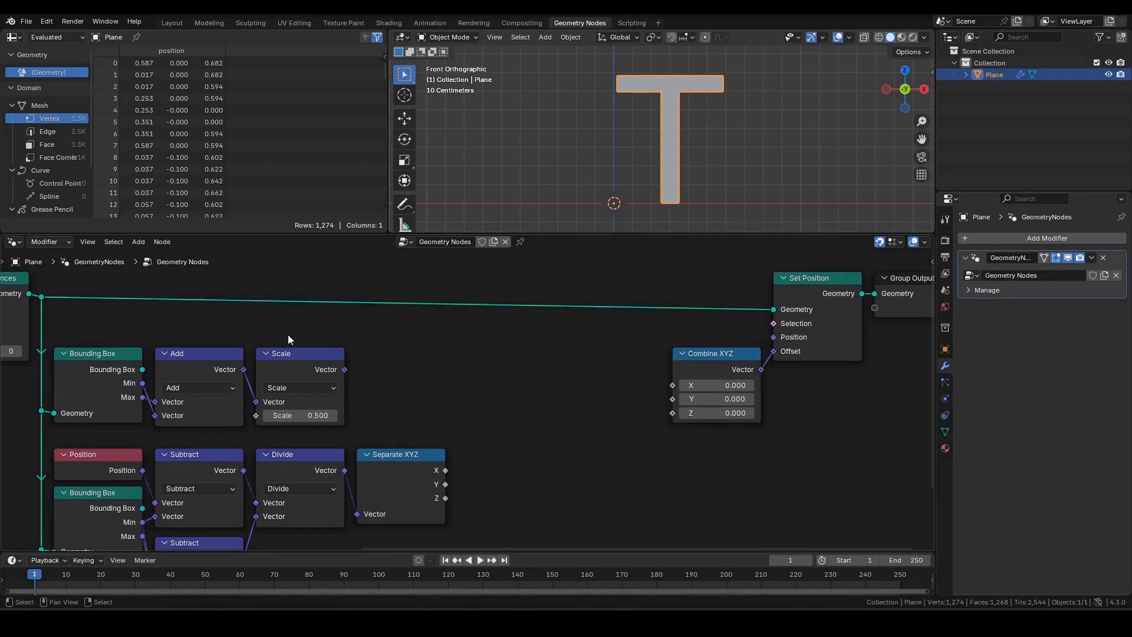
pyautogui.press('F3')
pyautogui.write('p')
pyautogui.press('Down')
pyautogui.press('Return')
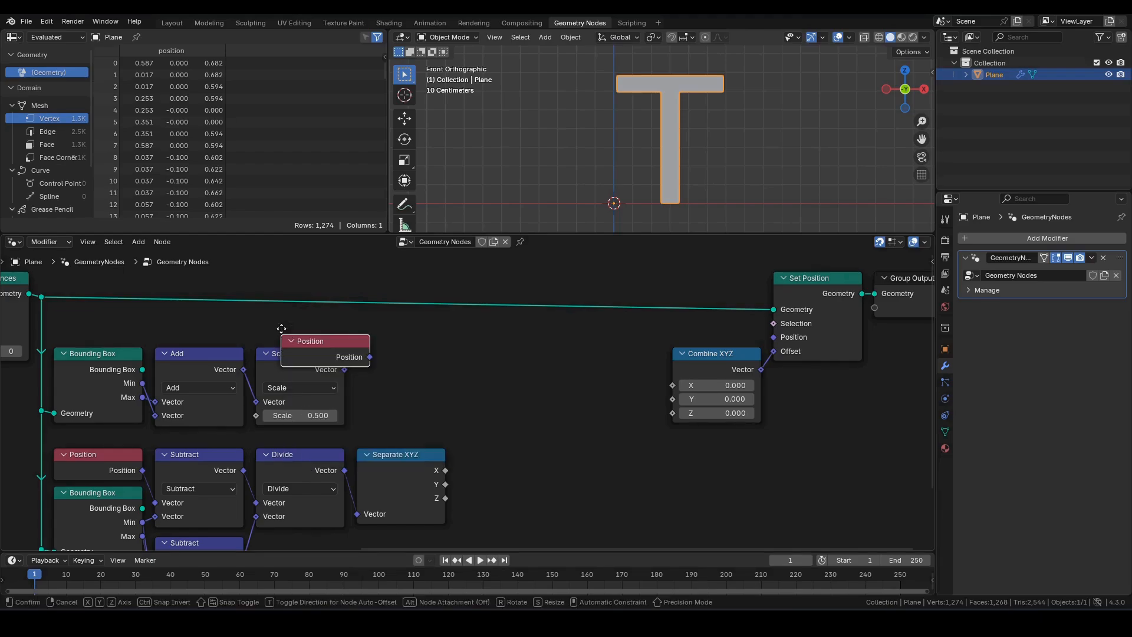
pyautogui.click(291, 317)
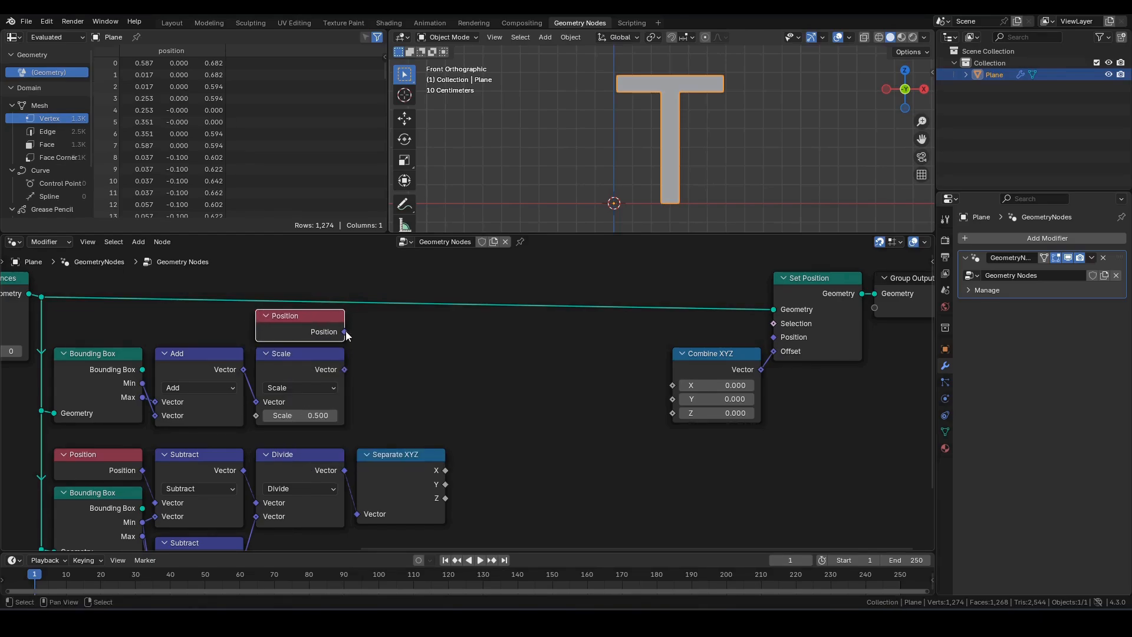
# Step: Add a Vector Math Subtract node beside the new Position node that subtracts the Scale node's centre vector from Position
pyautogui.moveTo(346, 334); pyautogui.dragTo(404, 335)
pyautogui.write('sub')
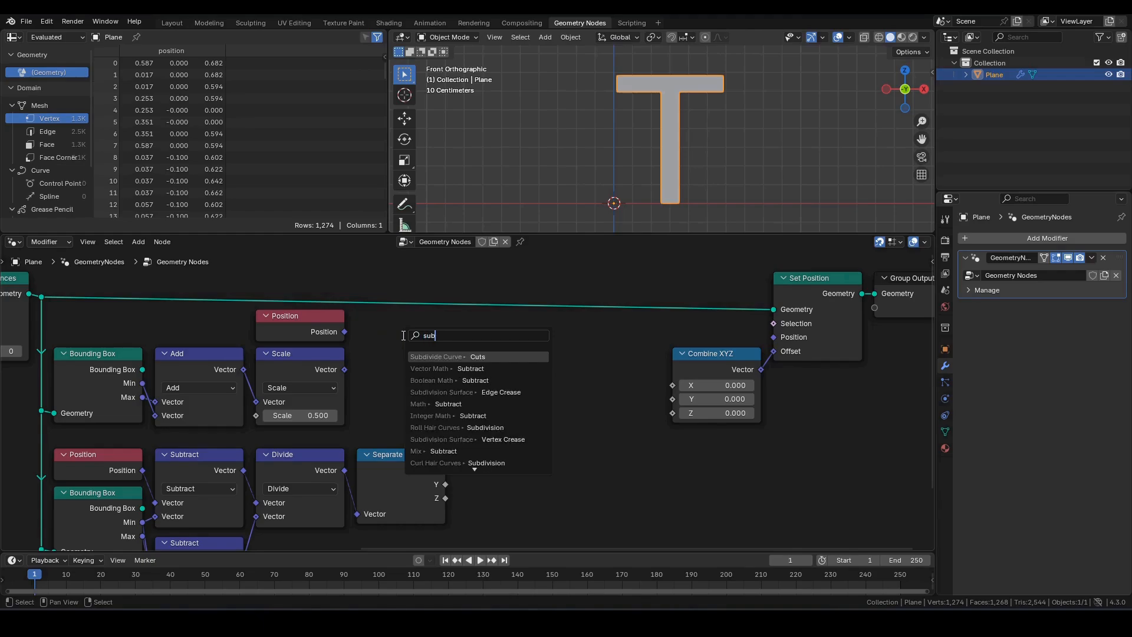
pyautogui.write('t')
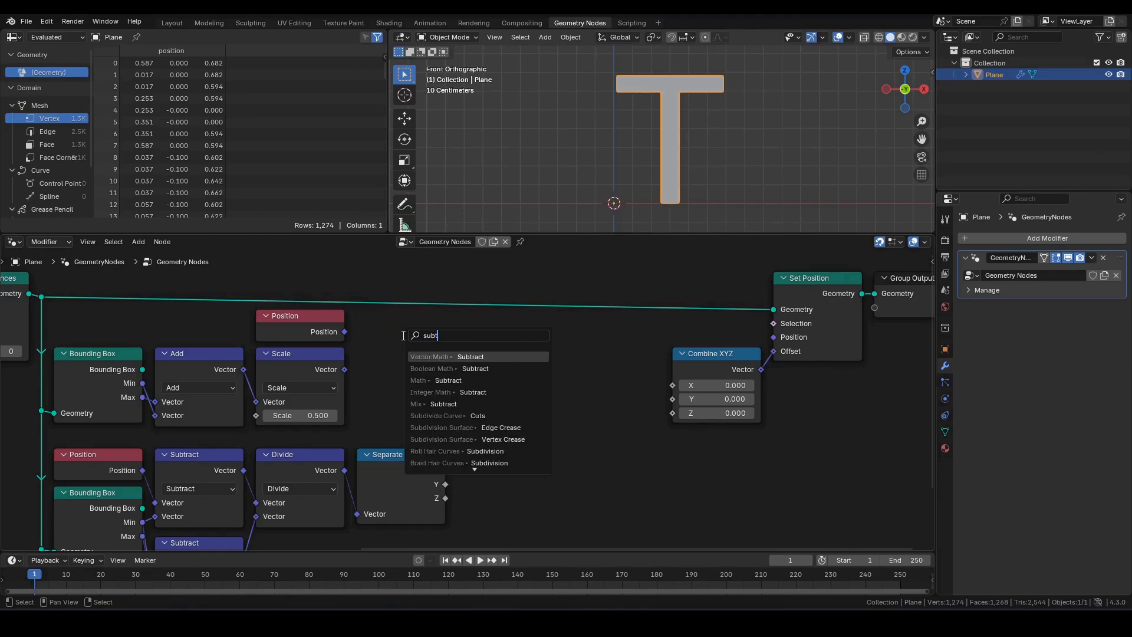
pyautogui.press('Return')
pyautogui.click(402, 324)
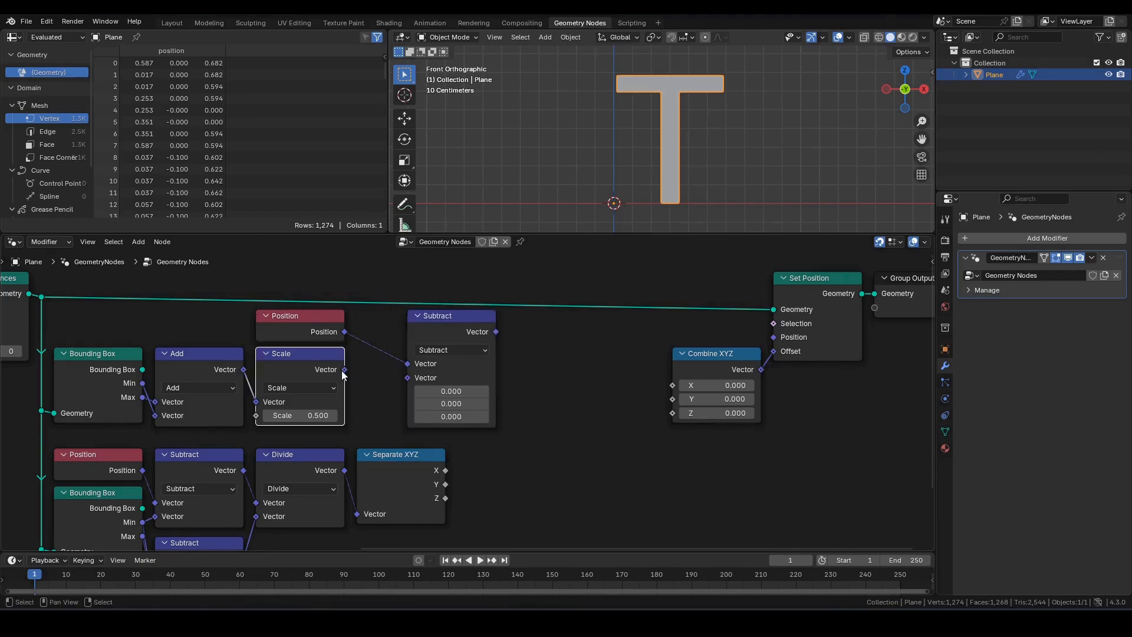
pyautogui.moveTo(344, 370); pyautogui.dragTo(408, 377)
pyautogui.moveTo(435, 323); pyautogui.dragTo(385, 323)
# Step: Add a Separate XYZ node fed by the new Subtract and connect its X and Y outputs to Combine XYZ's X and Y
pyautogui.moveTo(541, 345); pyautogui.dragTo(469, 360, button='middle')
pyautogui.moveTo(374, 347); pyautogui.dragTo(437, 353)
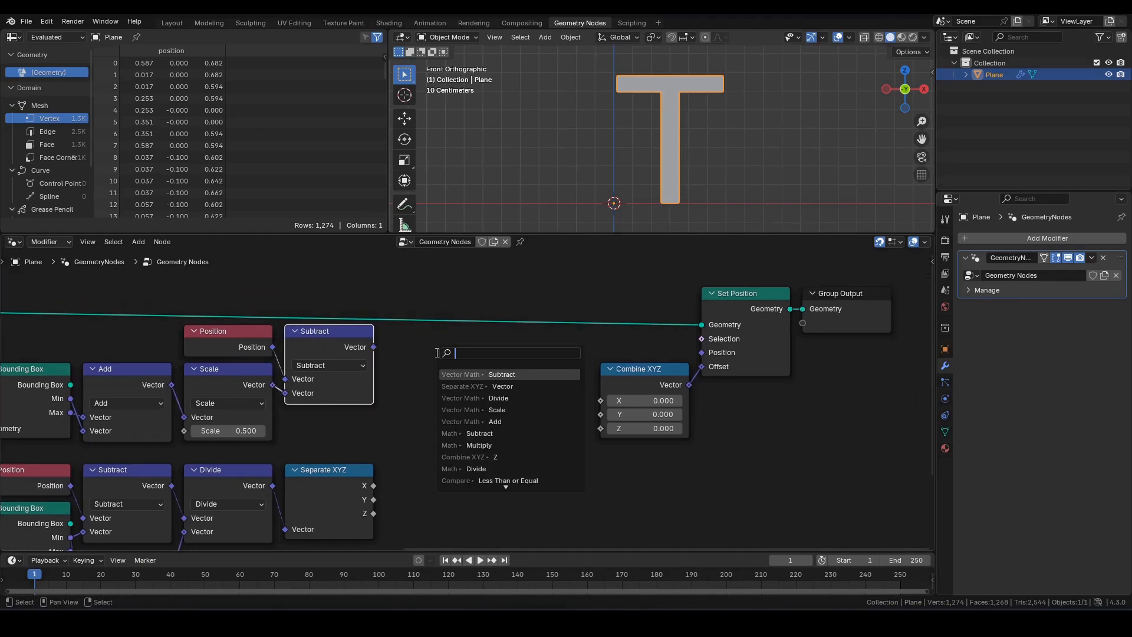
pyautogui.write('sx')
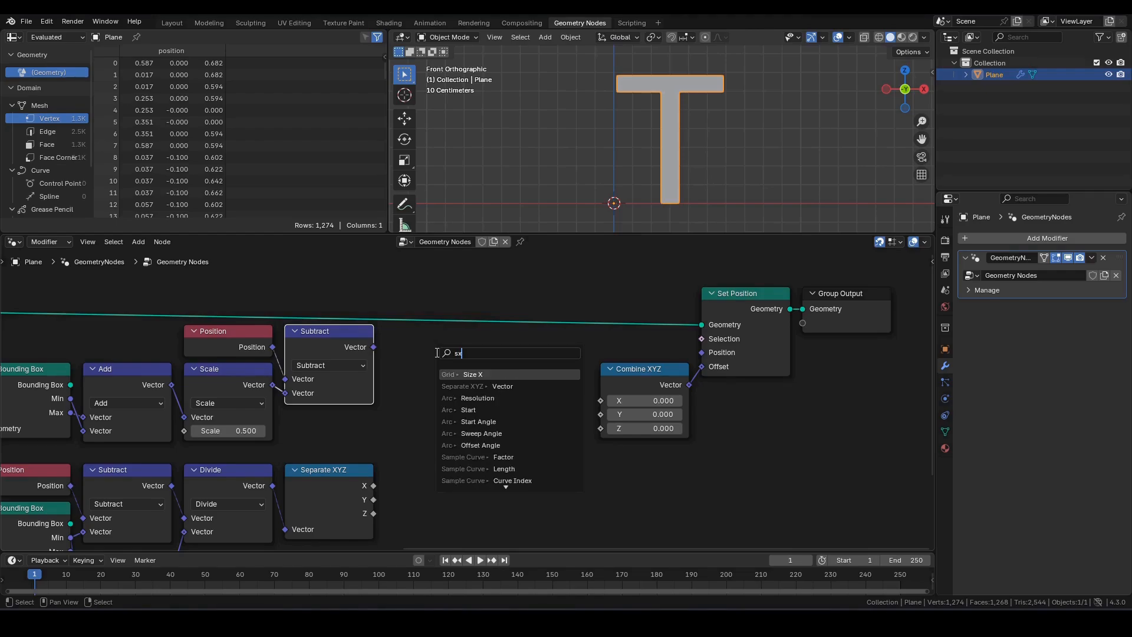
pyautogui.press('Down')
pyautogui.press('Return')
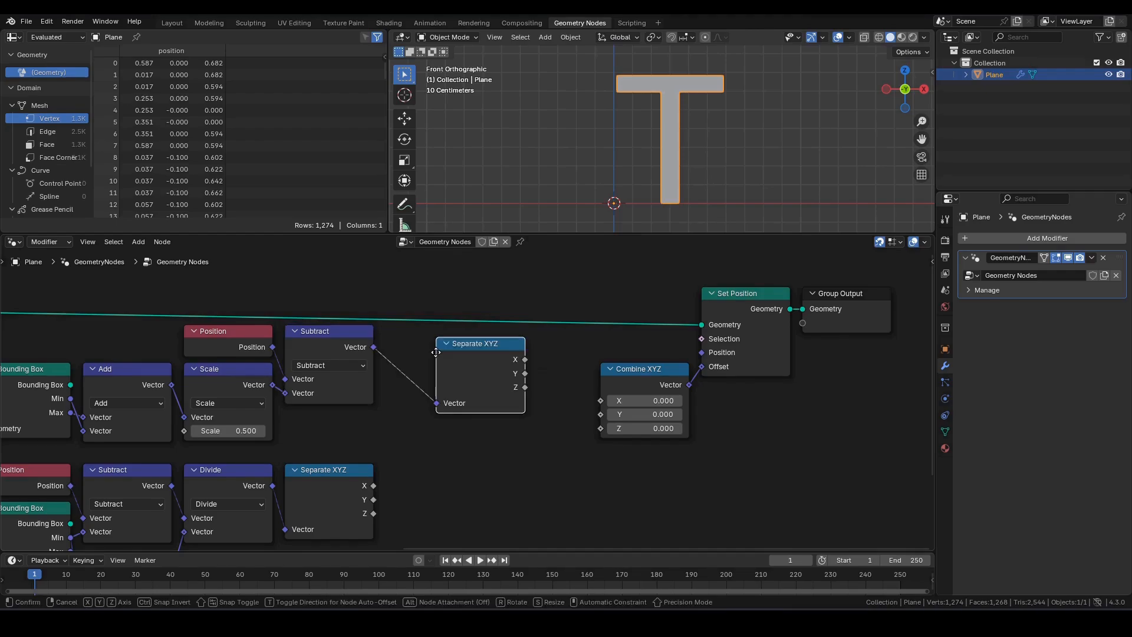
pyautogui.click(458, 373)
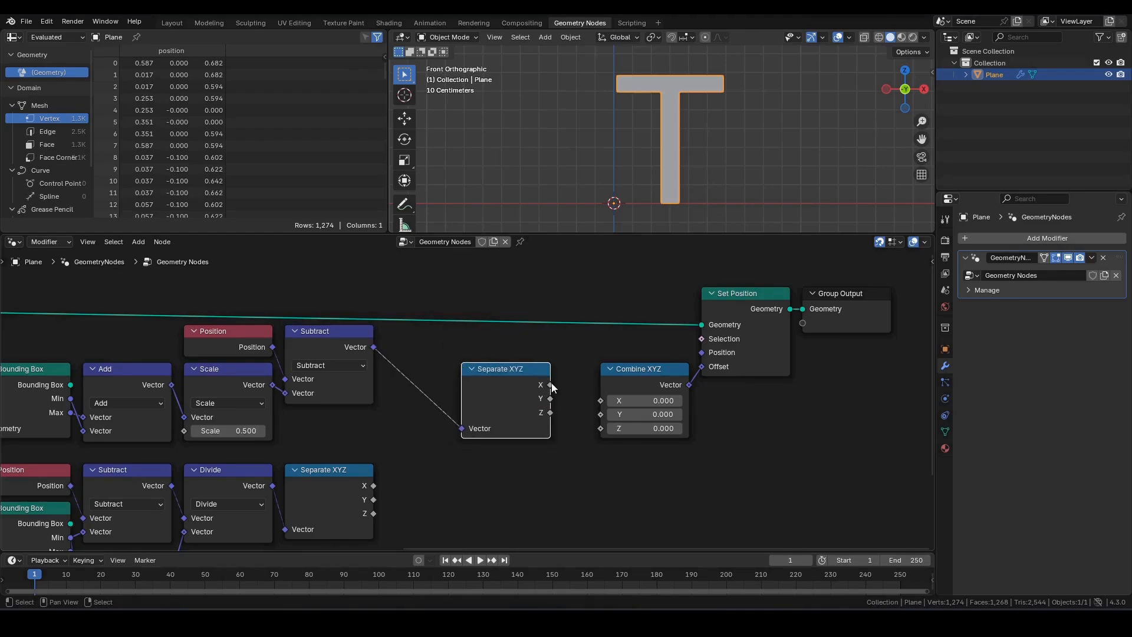
pyautogui.moveTo(550, 385); pyautogui.dragTo(601, 415)
pyautogui.moveTo(617, 159)
pyautogui.mouseDown(button='middle')
pyautogui.moveTo(677, 171)
pyautogui.moveTo(619, 164)
pyautogui.moveTo(642, 157)
pyautogui.moveTo(618, 153)
pyautogui.mouseUp(button='middle')
# Step: Insert a Vector Math Scale node between the upper Subtract and its Separate XYZ, with its Scale input driven by the lower Separate XYZ's Z
pyautogui.moveTo(729, 373); pyautogui.dragTo(680, 372, button='middle')
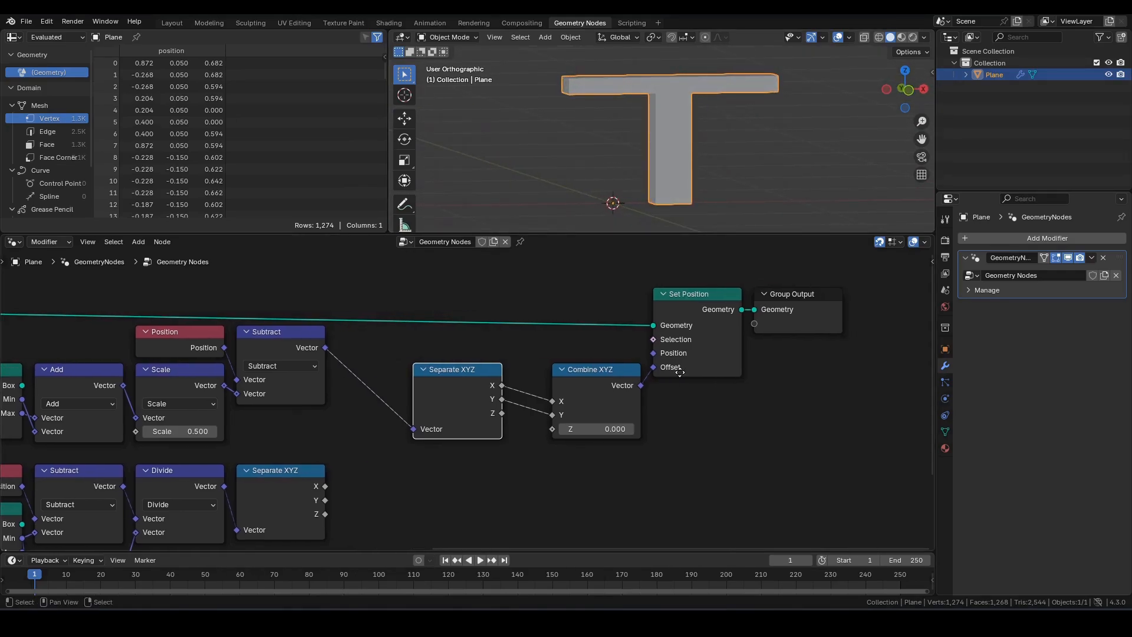
pyautogui.moveTo(834, 443); pyautogui.dragTo(353, 267)
pyautogui.press('g')
pyautogui.press('x')
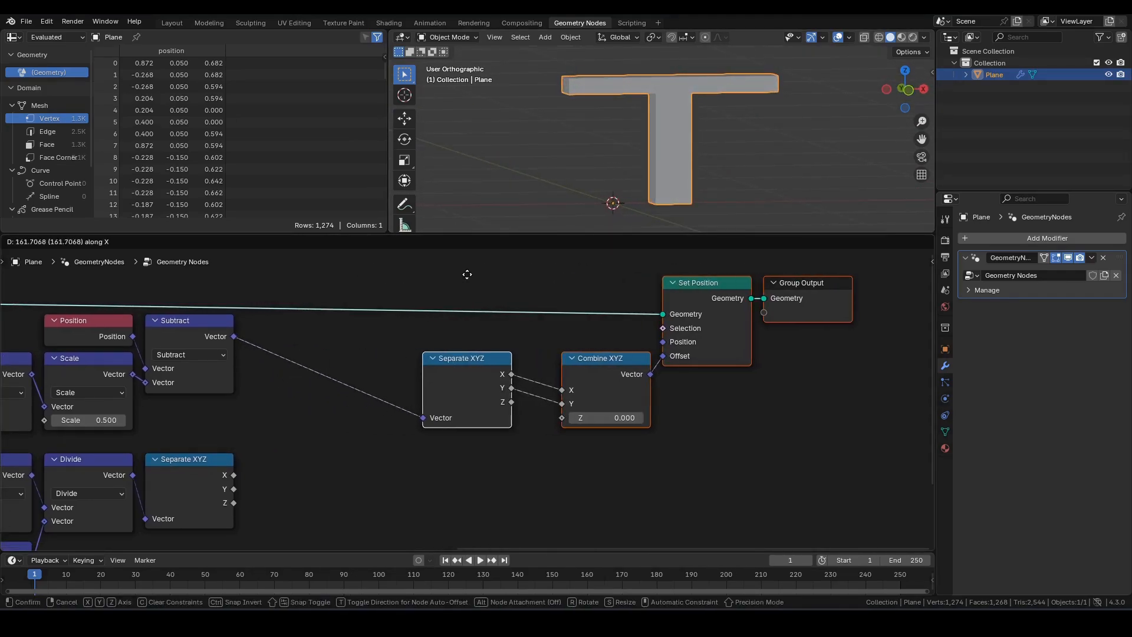
pyautogui.click(480, 276)
pyautogui.moveTo(338, 473); pyautogui.dragTo(413, 466, button='middle')
pyautogui.moveTo(309, 329); pyautogui.dragTo(329, 365)
pyautogui.write('sca')
pyautogui.click(372, 386)
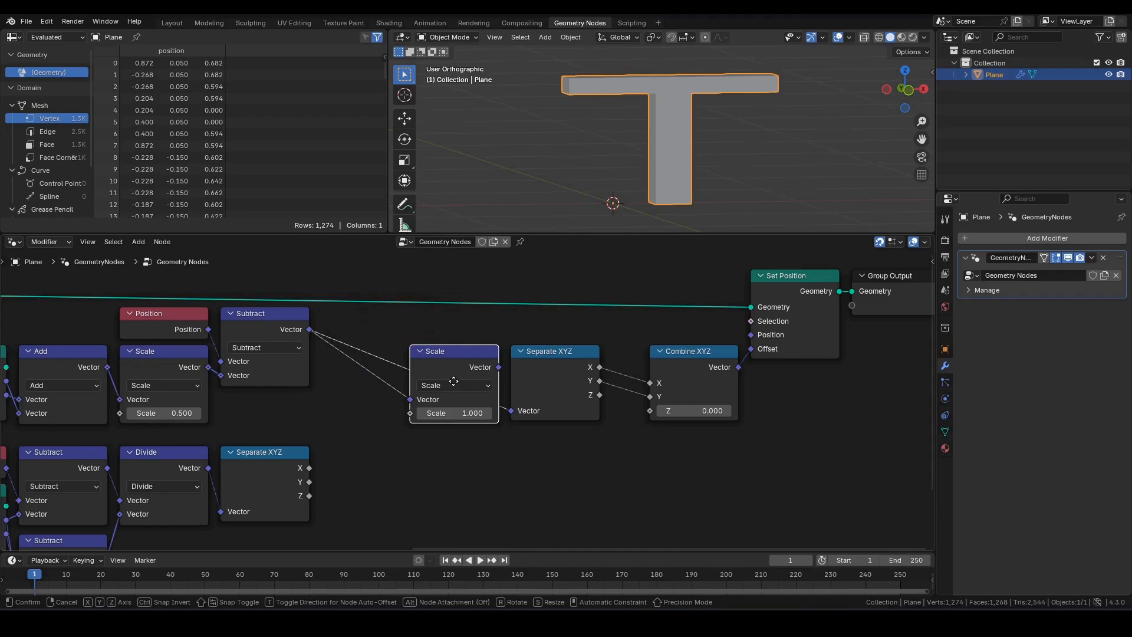
pyautogui.click(454, 385)
pyautogui.moveTo(440, 481); pyautogui.dragTo(495, 468, button='middle')
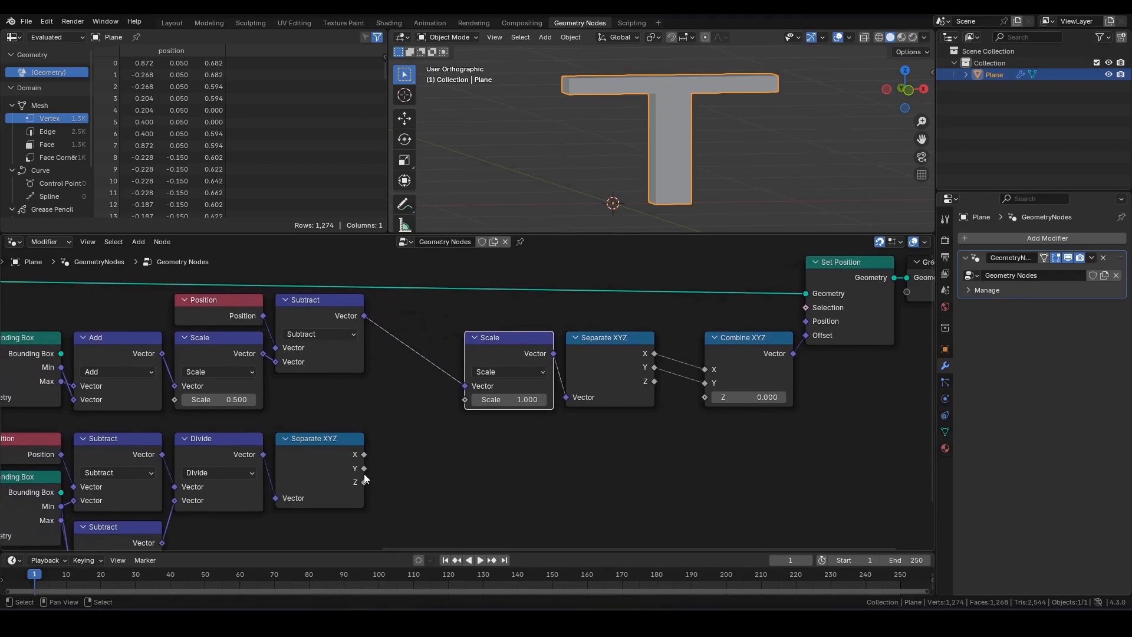
pyautogui.moveTo(364, 482); pyautogui.dragTo(466, 401)
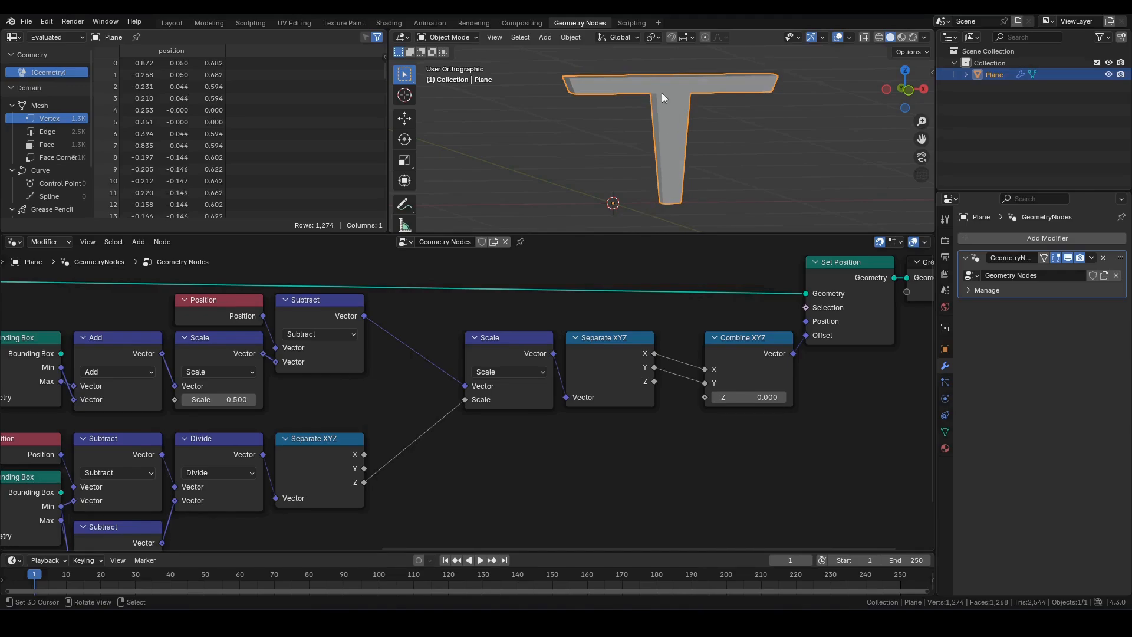
# Step: Arrange Scale, Separate XYZ and Combine XYZ in a tight row before Set Position and shift them right together with Set Position and Group Output
pyautogui.moveTo(678, 429); pyautogui.dragTo(528, 336)
pyautogui.press('g')
pyautogui.press('x')
pyautogui.click(566, 337)
pyautogui.moveTo(843, 434); pyautogui.dragTo(569, 438, button='middle')
pyautogui.moveTo(570, 437); pyautogui.dragTo(291, 330)
pyautogui.press('g')
pyautogui.press('y')
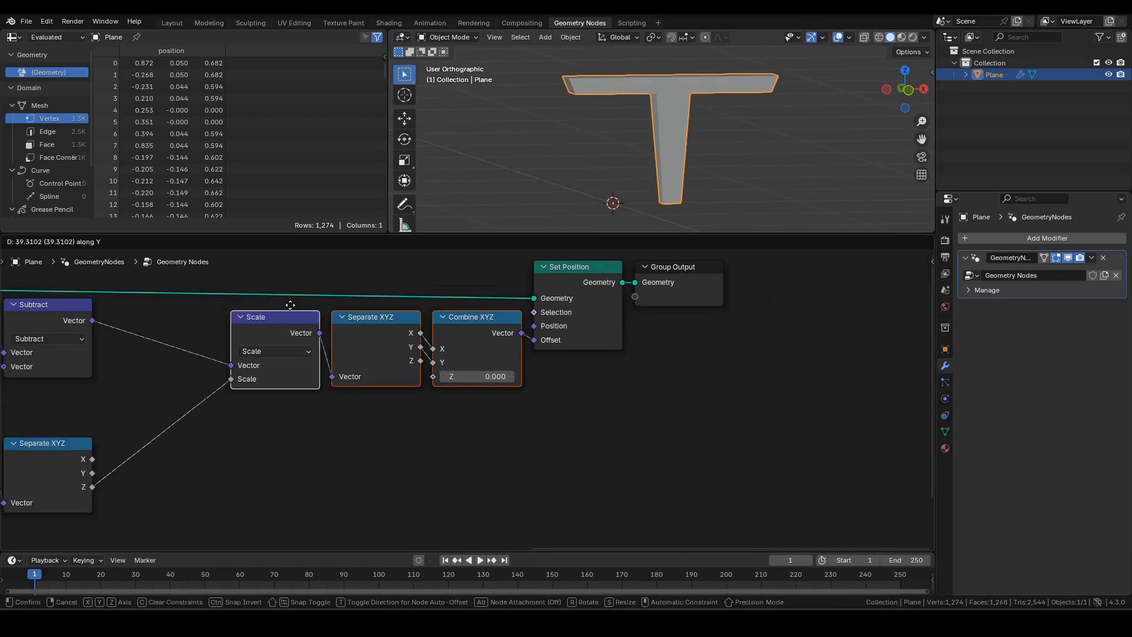
pyautogui.click(291, 303)
pyautogui.moveTo(696, 433); pyautogui.dragTo(809, 440, button='middle')
pyautogui.moveTo(809, 440); pyautogui.dragTo(354, 289)
pyautogui.press('g')
pyautogui.press('x')
pyautogui.click(442, 283)
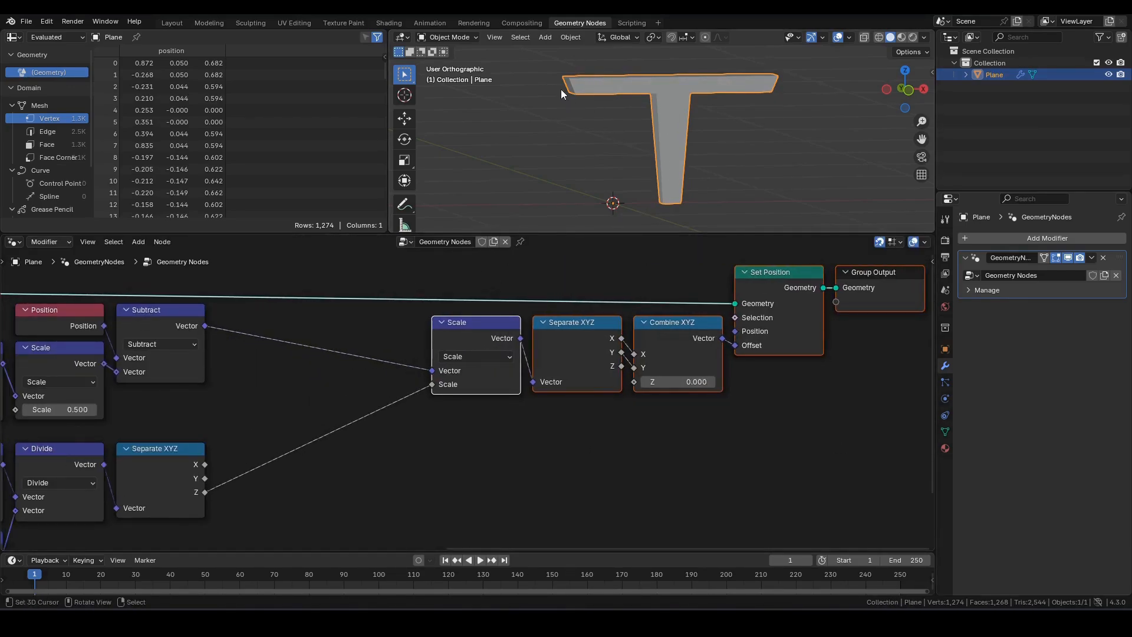
# Step: Sketch two annotation strokes tapering inward from the crossbar ends to the letter's base and remove the annotation layer
pyautogui.moveTo(561, 90); pyautogui.dragTo(615, 200)
pyautogui.moveTo(771, 91); pyautogui.dragTo(718, 190)
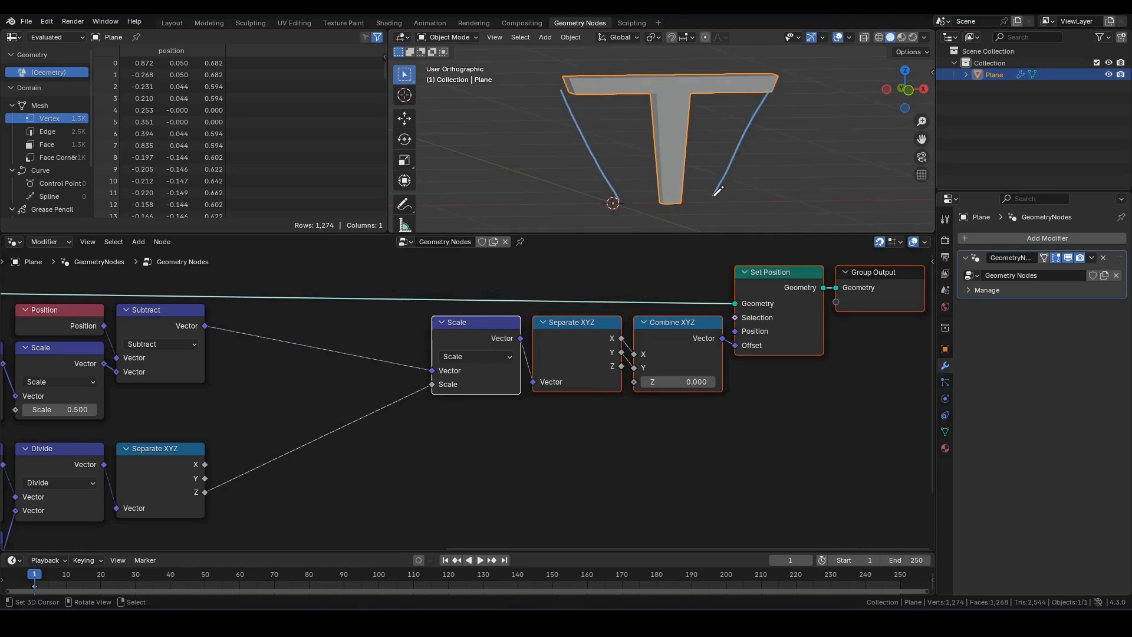
pyautogui.press('q')
pyautogui.click(684, 158)
# Step: Insert a Math Subtract node with value 0.5 between the lower Separate XYZ's Z output and the new Scale node's Scale input
pyautogui.moveTo(196, 471); pyautogui.dragTo(238, 443, button='middle')
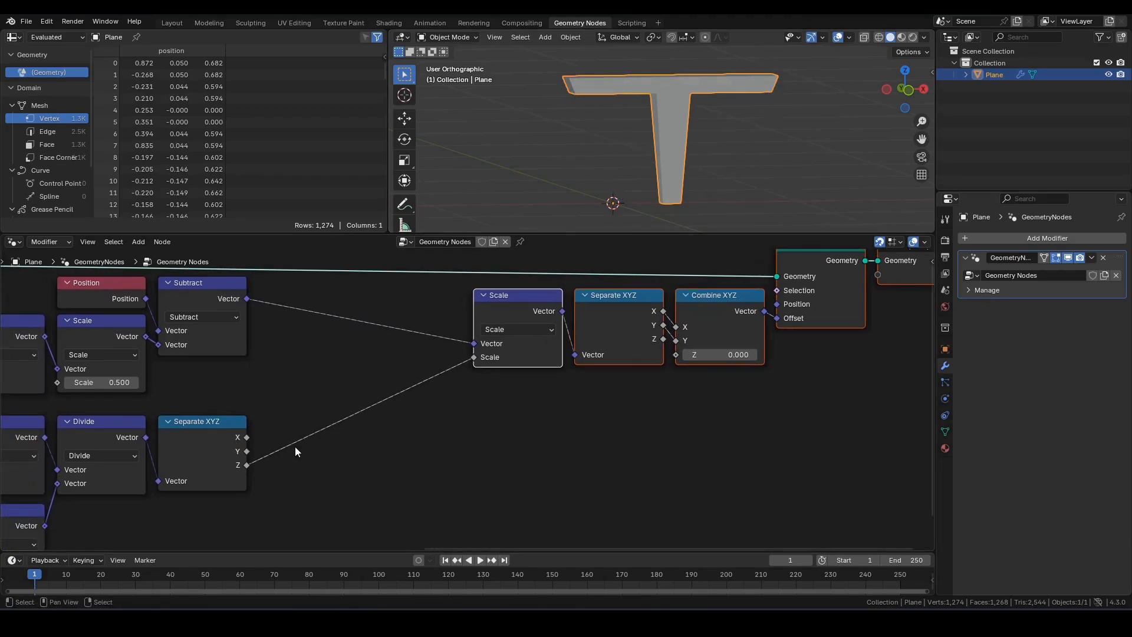
pyautogui.click(319, 454)
pyautogui.moveTo(250, 464); pyautogui.dragTo(296, 434)
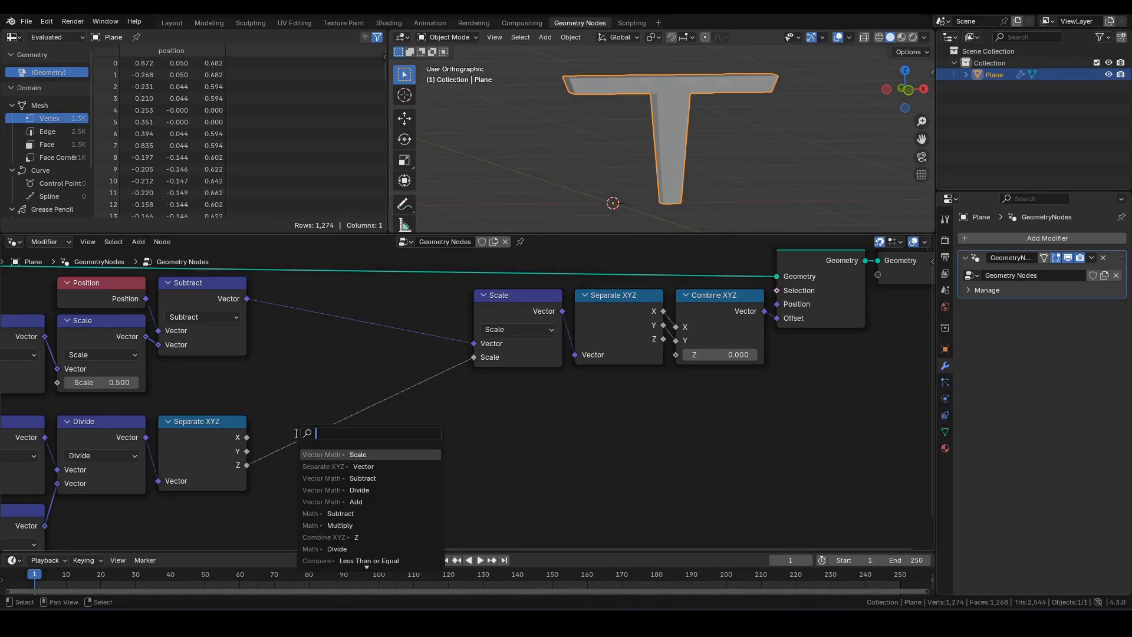
pyautogui.write('sub')
pyautogui.press('Return')
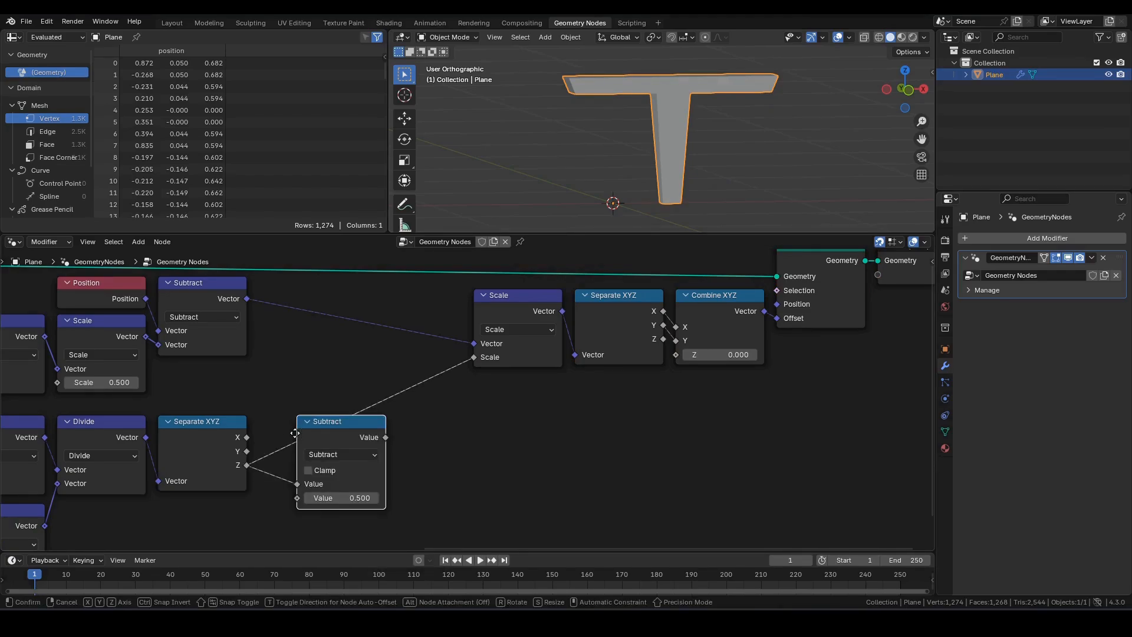
pyautogui.click(257, 427)
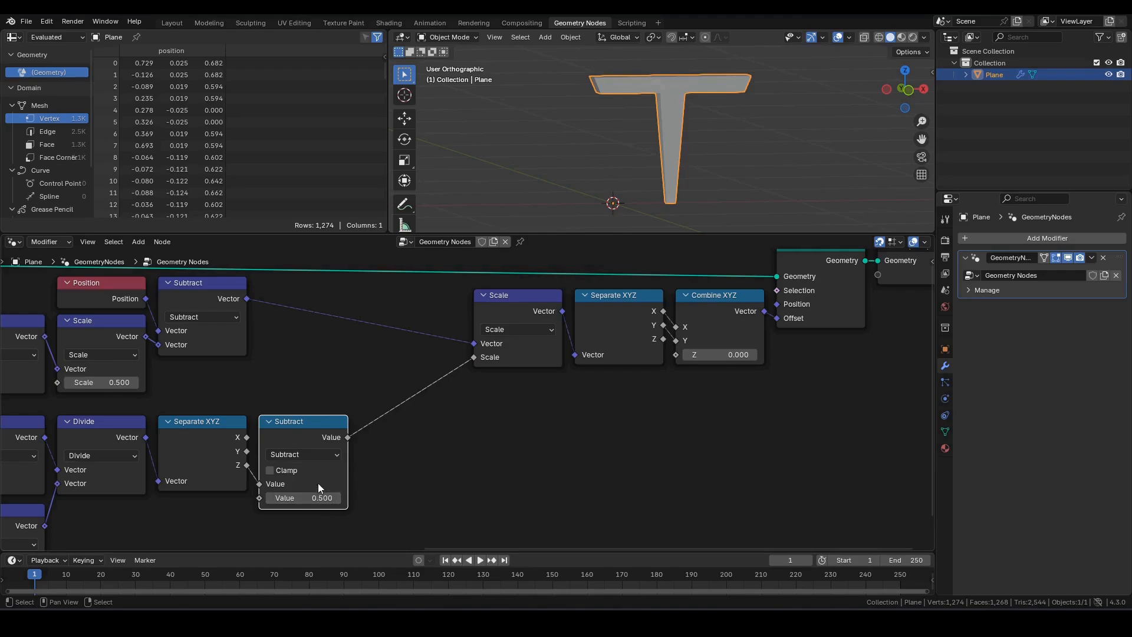
# Step: Swap the inputs of the Subtract node after the lower Separate XYZ and set its first value to 1
pyautogui.hotkey('alt', 's')
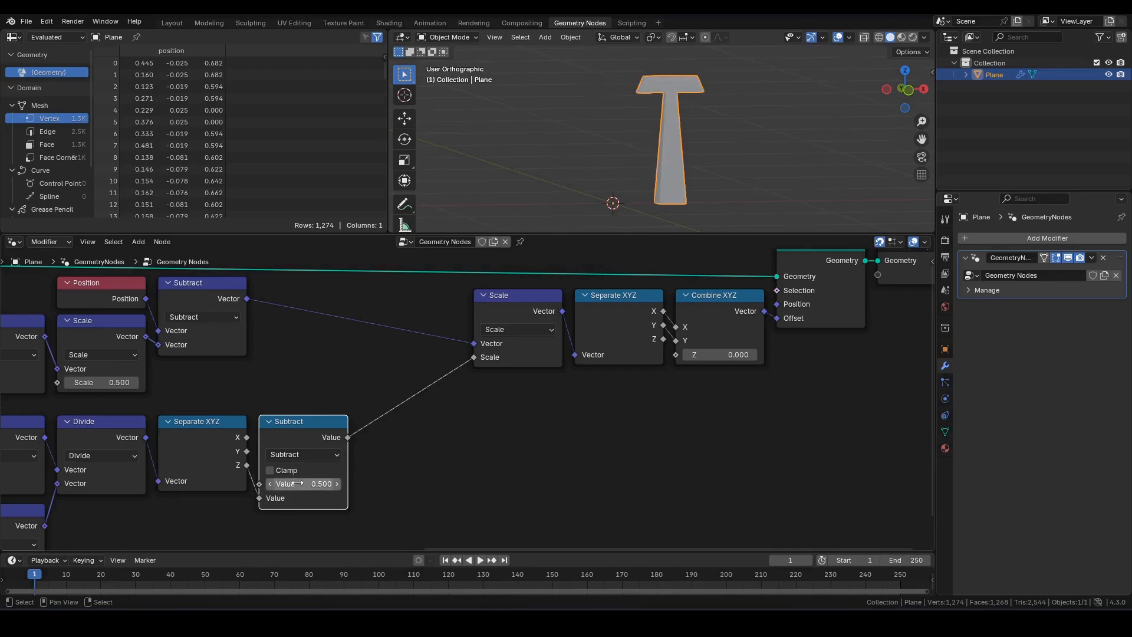
pyautogui.click(298, 484)
pyautogui.write('1')
pyautogui.press('Return')
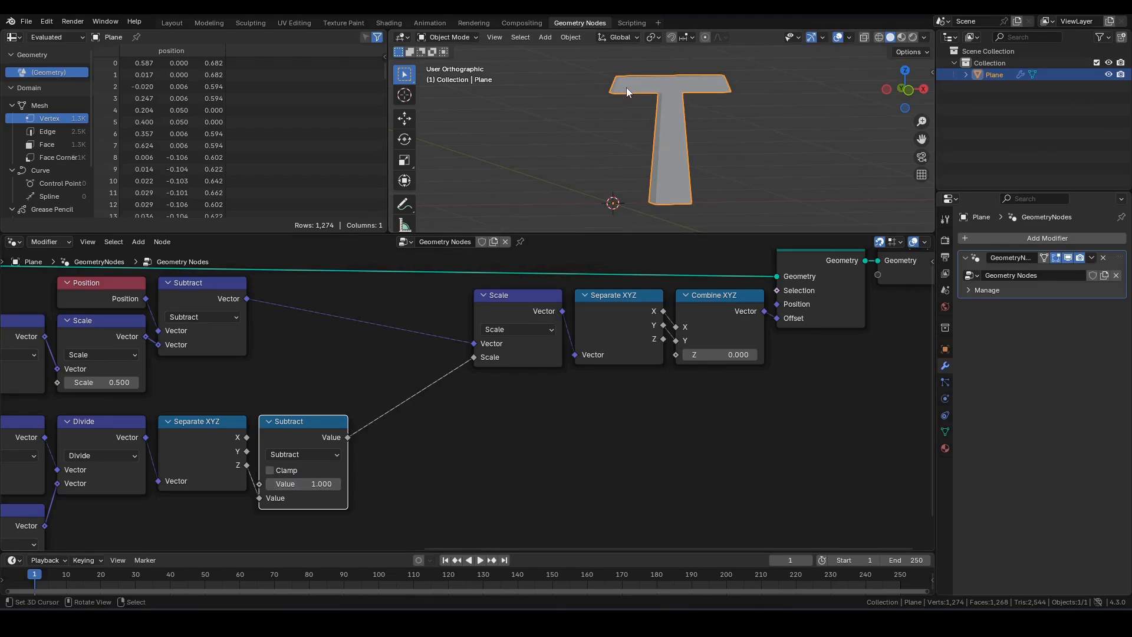
# Step: Sketch an annotation stroke flaring outward from the crossbar's end to the letter's base and remove the annotation layer
pyautogui.press('d')
pyautogui.moveTo(625, 82); pyautogui.dragTo(578, 218)
pyautogui.hotkey('d', 'x')
pyautogui.click(744, 175)
# Step: Insert a Math Power node with exponent 4 between the Math Subtract node and the Scale node's Scale input
pyautogui.moveTo(349, 437); pyautogui.dragTo(382, 423)
pyautogui.write('power')
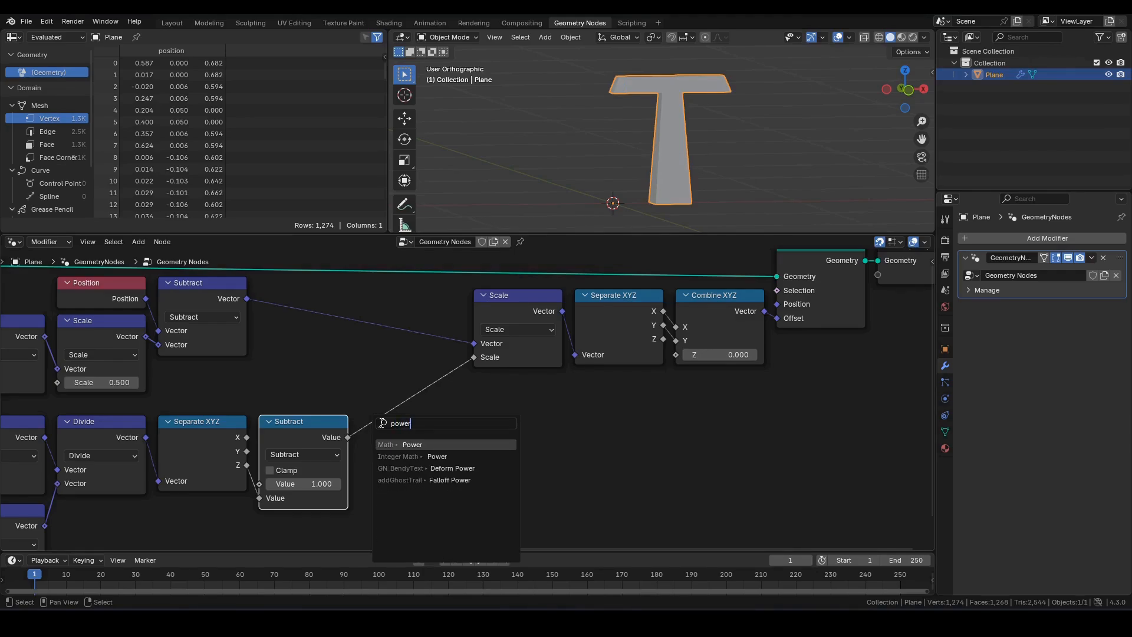
pyautogui.press('Return')
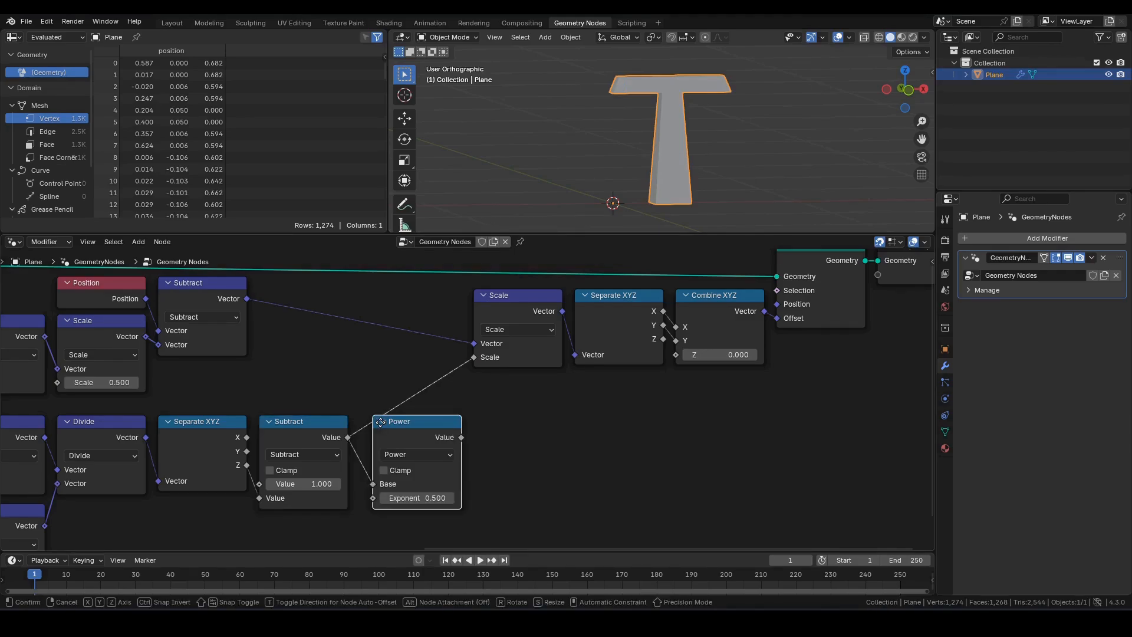
pyautogui.click(368, 422)
pyautogui.click(388, 497)
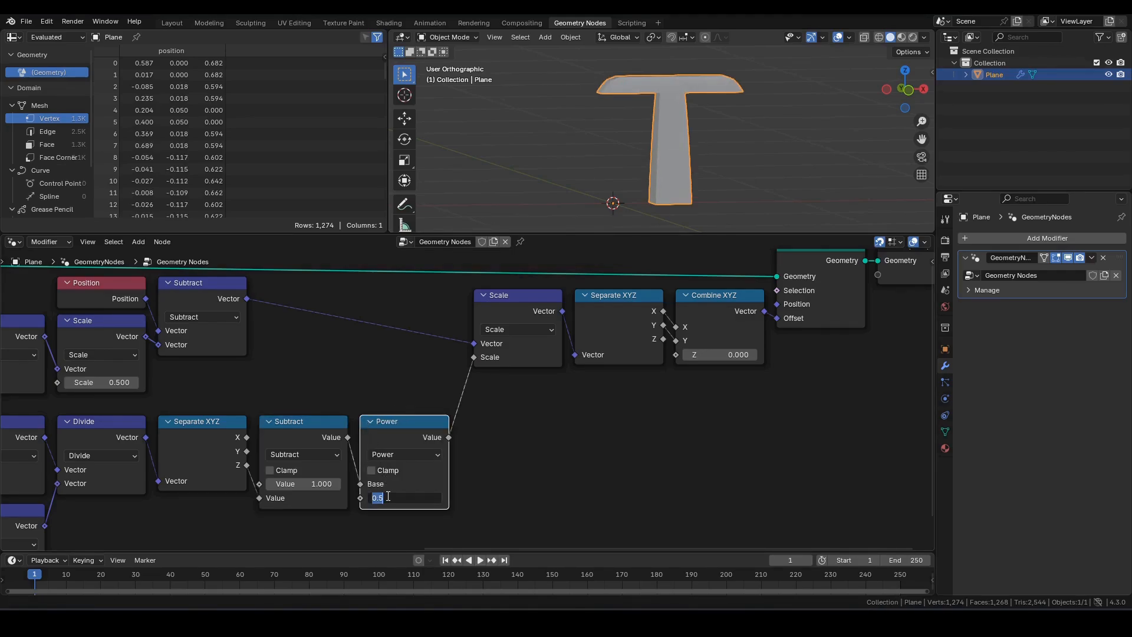
pyautogui.write('4')
pyautogui.press('Return')
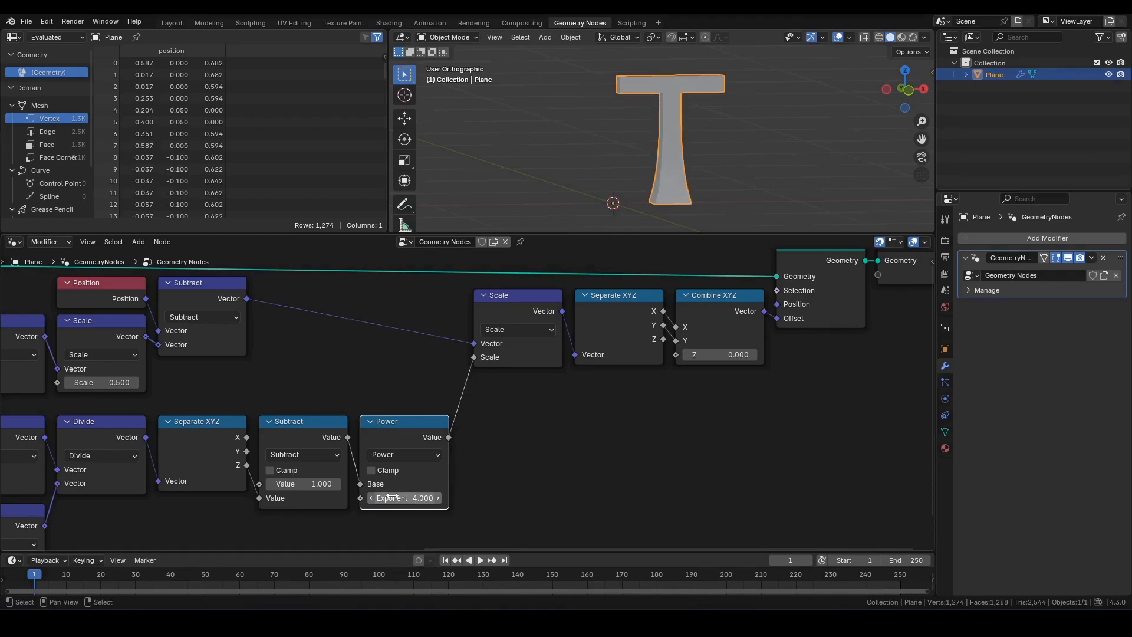
# Step: Insert a Math Multiply node with value 4 between Power and the Scale node's Scale input
pyautogui.moveTo(449, 447); pyautogui.dragTo(367, 456, button='middle')
pyautogui.moveTo(366, 447); pyautogui.dragTo(385, 435)
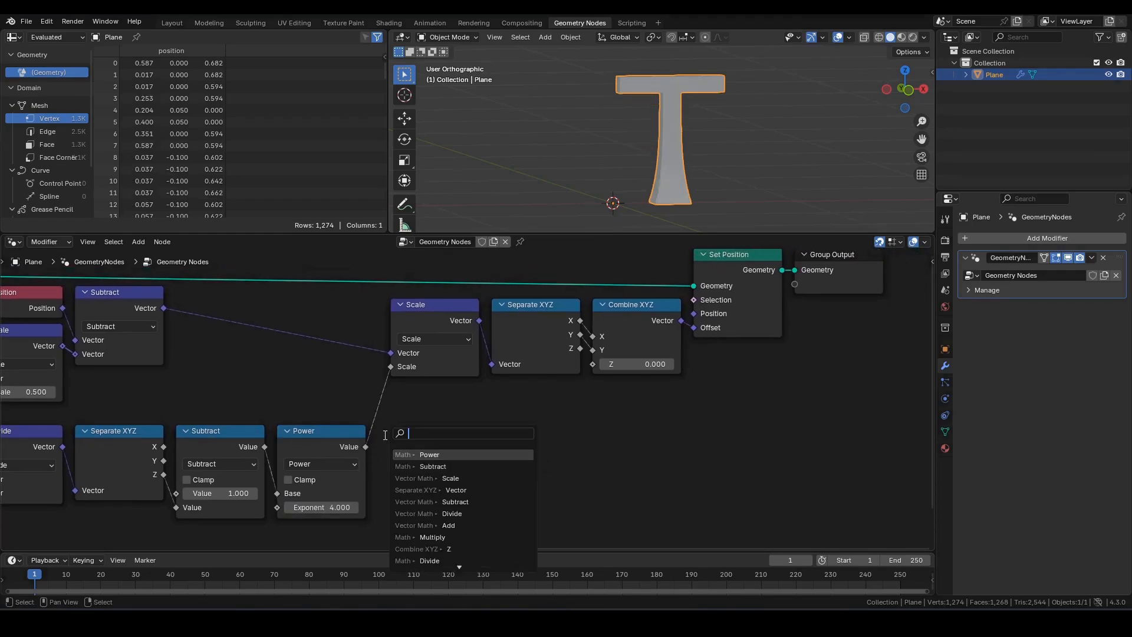
pyautogui.write('mul')
pyautogui.press('Return')
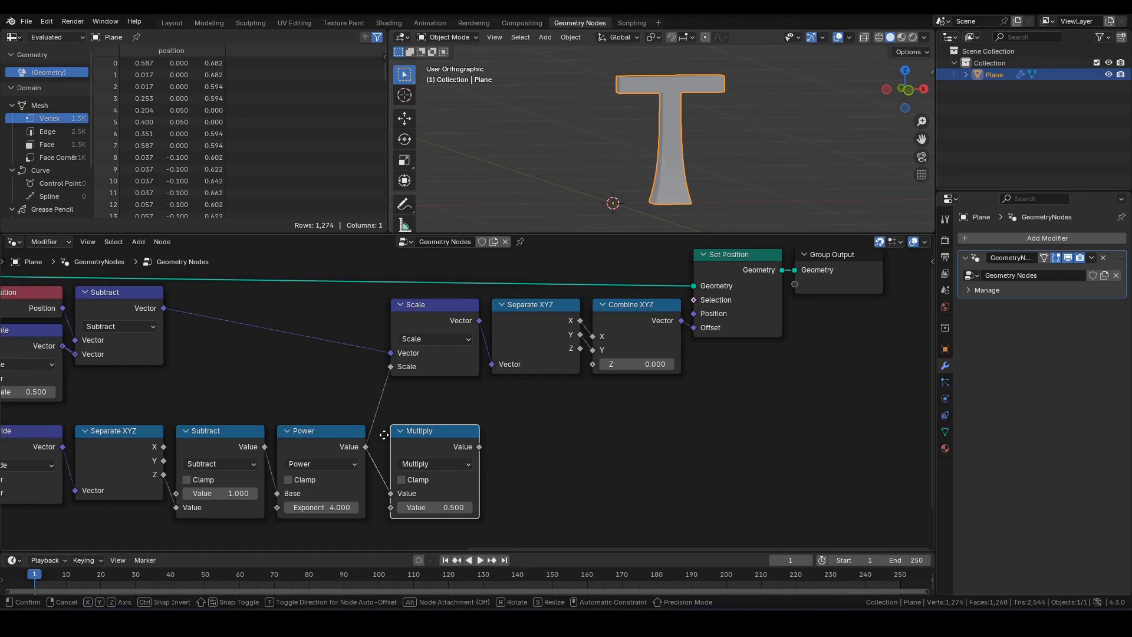
pyautogui.click(373, 435)
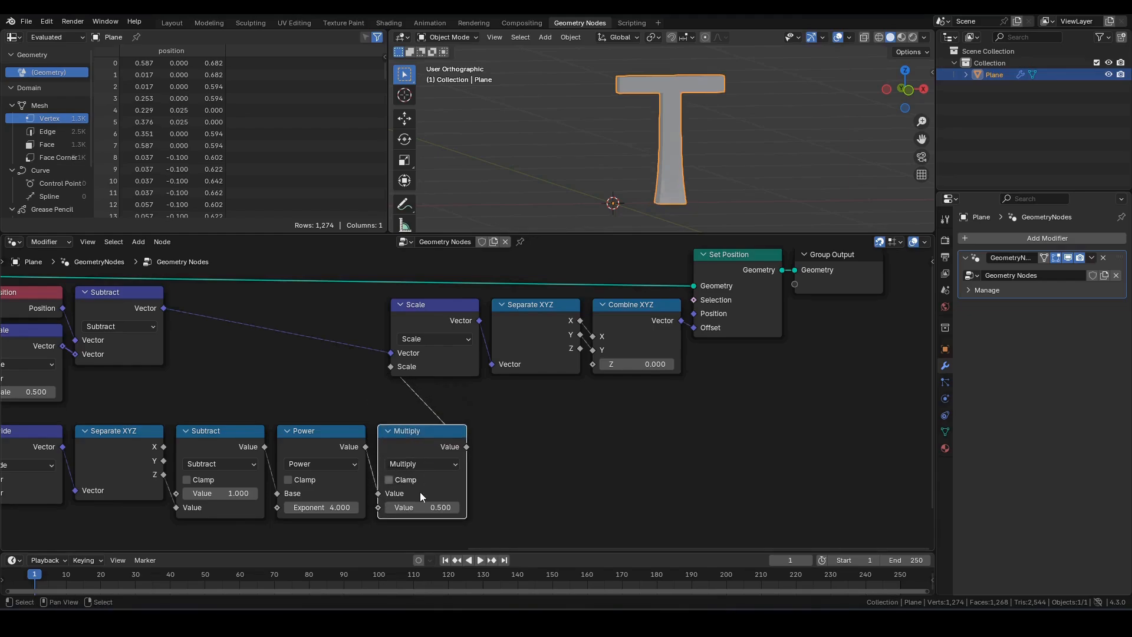
pyautogui.click(423, 508)
pyautogui.write('4')
pyautogui.press('Return')
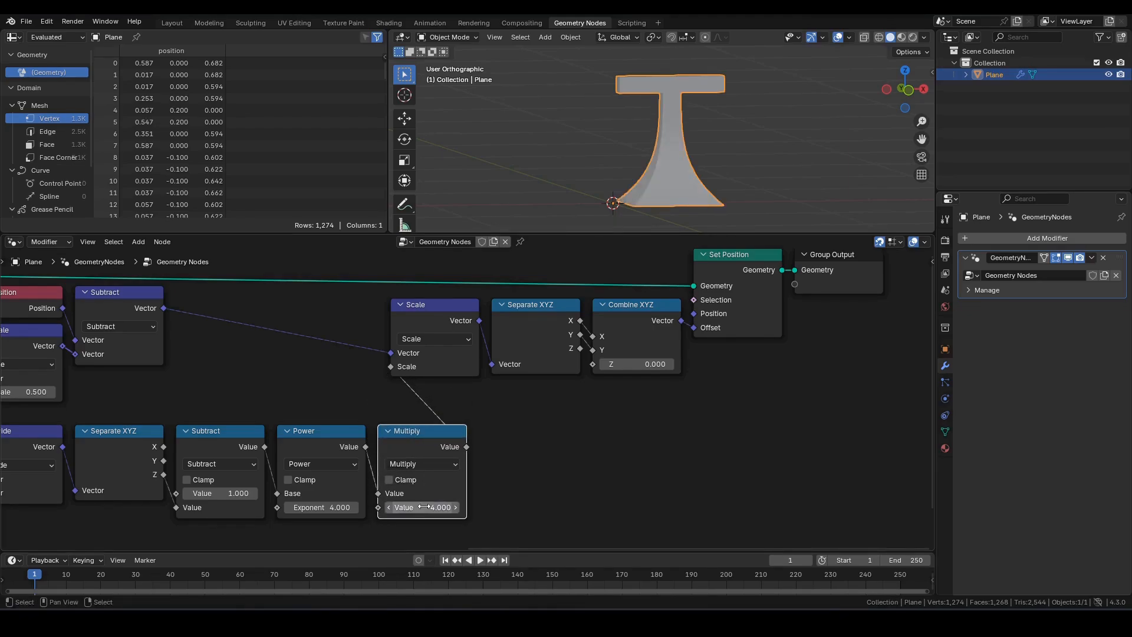
# Step: Shift Scale, Separate XYZ, Combine XYZ, Set Position and Group Output together to the right of the Multiply node
pyautogui.moveTo(637, 116); pyautogui.dragTo(640, 210, button='middle')
pyautogui.scroll(-4, 699, 395)
pyautogui.moveTo(742, 388); pyautogui.dragTo(706, 394, button='middle')
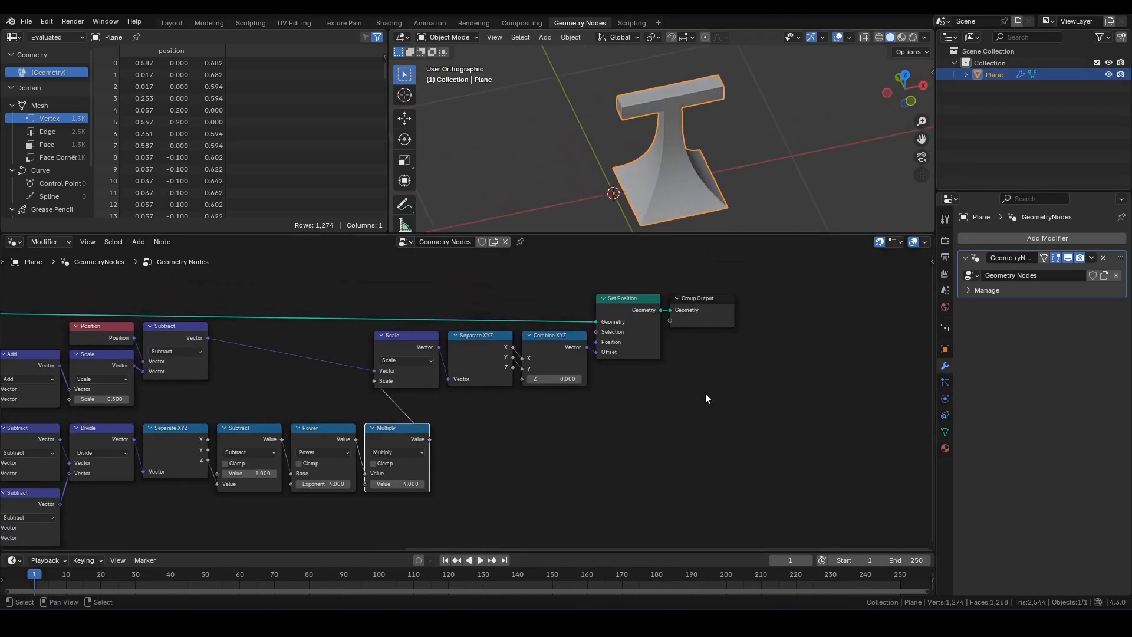
pyautogui.moveTo(759, 385); pyautogui.dragTo(412, 288)
pyautogui.press('g')
pyautogui.click(475, 285)
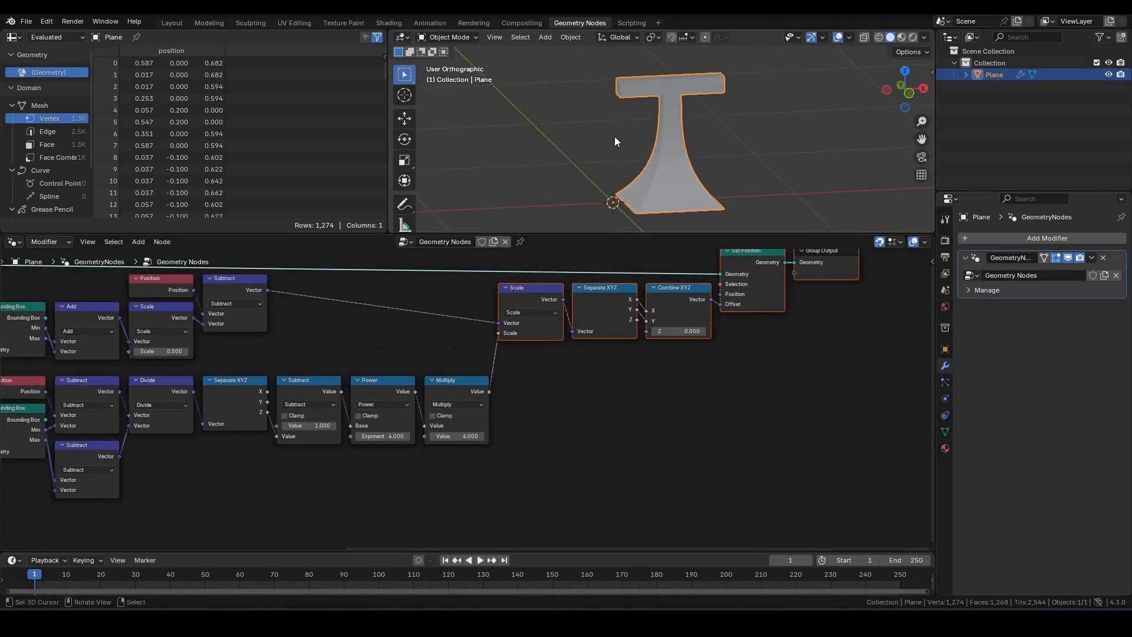
# Step: Draw a downward annotation arrow from the crossbar beside the letter's stem in front view
pyautogui.press('KP_1')
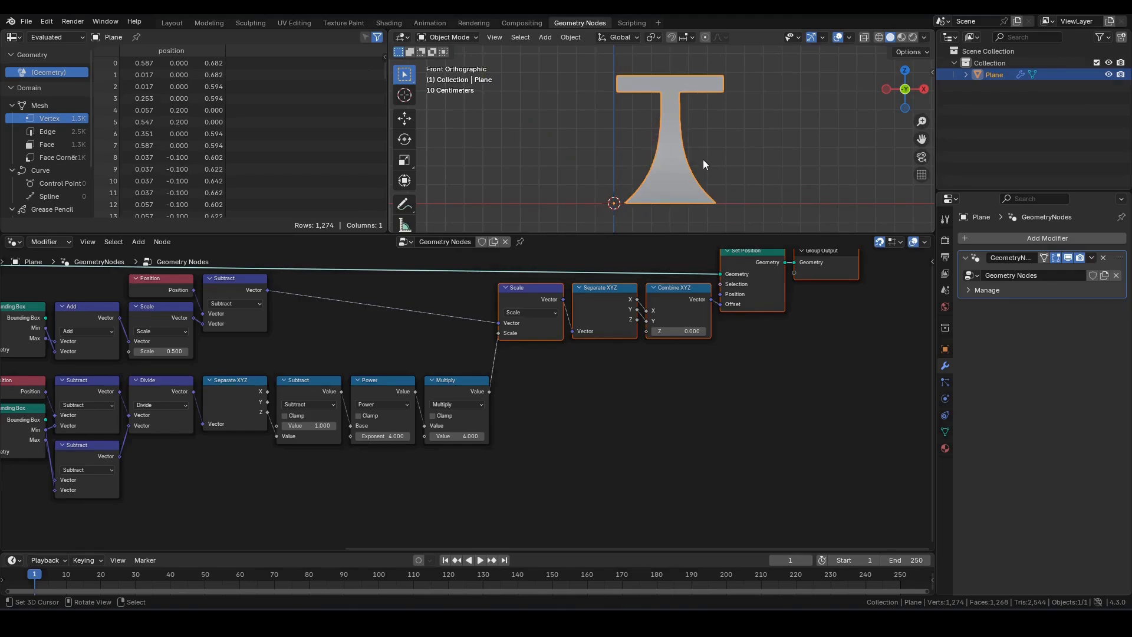
pyautogui.moveTo(706, 84); pyautogui.dragTo(706, 123)
# Step: Hide the unused X and Y outputs of the lower Separate XYZ node
pyautogui.moveTo(536, 436); pyautogui.dragTo(592, 401, button='middle')
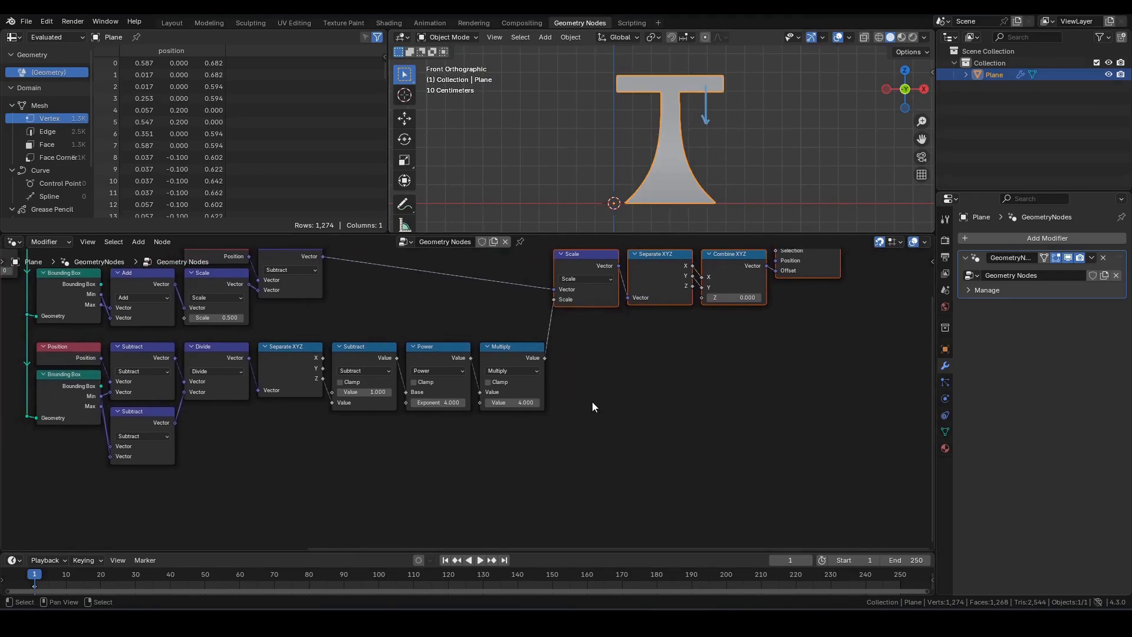
pyautogui.scroll(3, 540, 420)
pyautogui.moveTo(397, 420); pyautogui.dragTo(469, 426, button='middle')
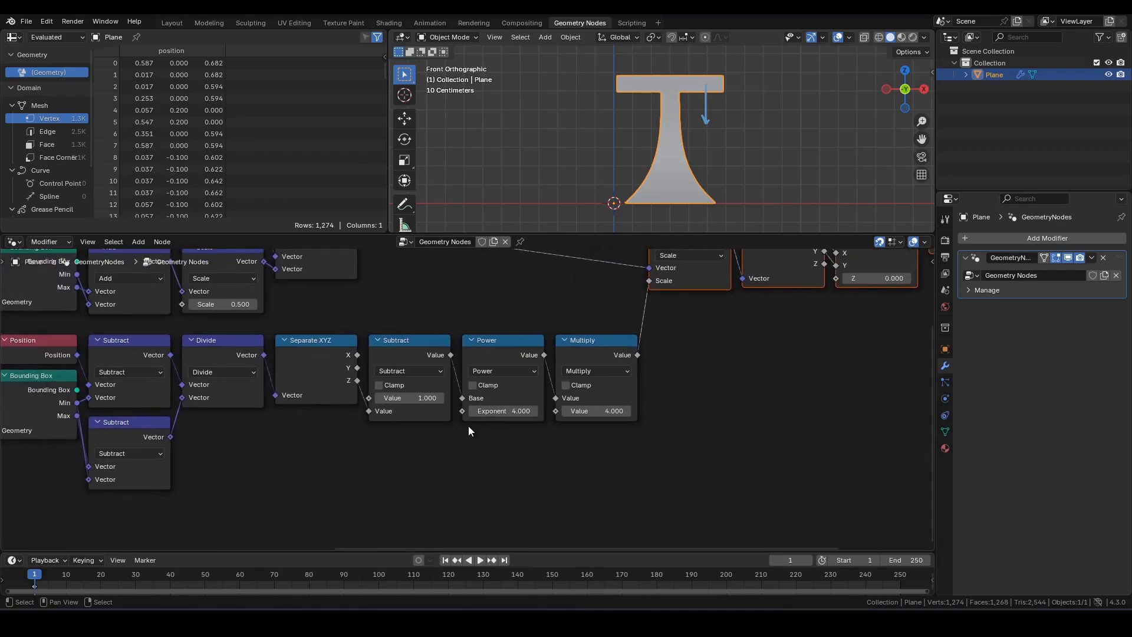
pyautogui.click(311, 359)
pyautogui.hotkey('ctrl', 'h')
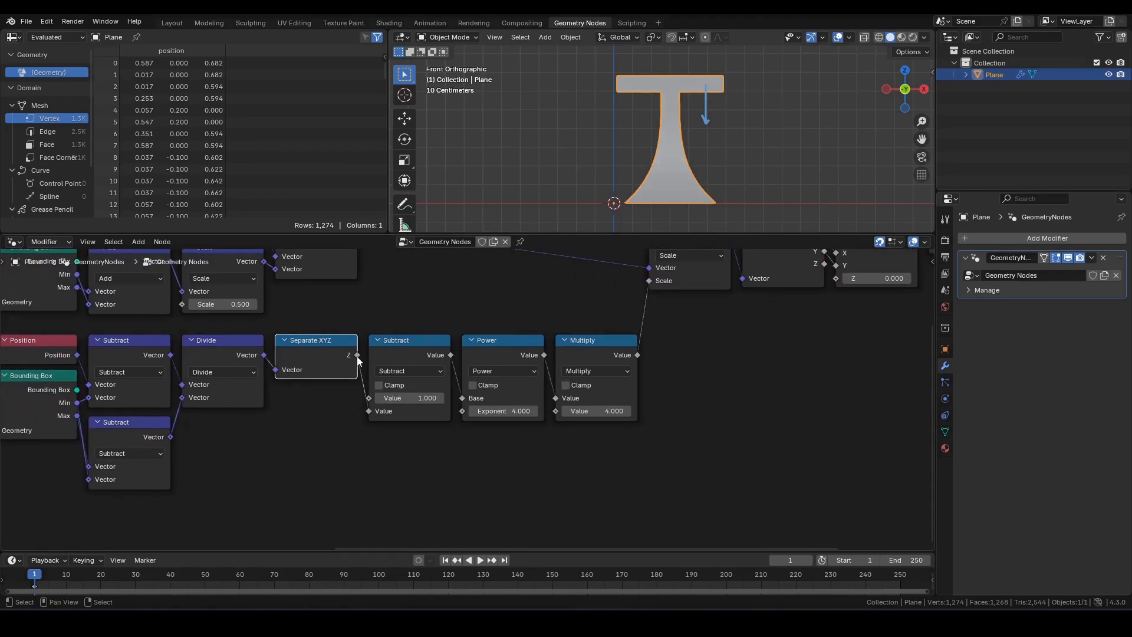
# Step: Add a Math Multiply node with value -0.5 below the Subtract node, fed by the lower Separate XYZ's Z output
pyautogui.moveTo(358, 356); pyautogui.dragTo(402, 464)
pyautogui.write('mu')
pyautogui.press('Return')
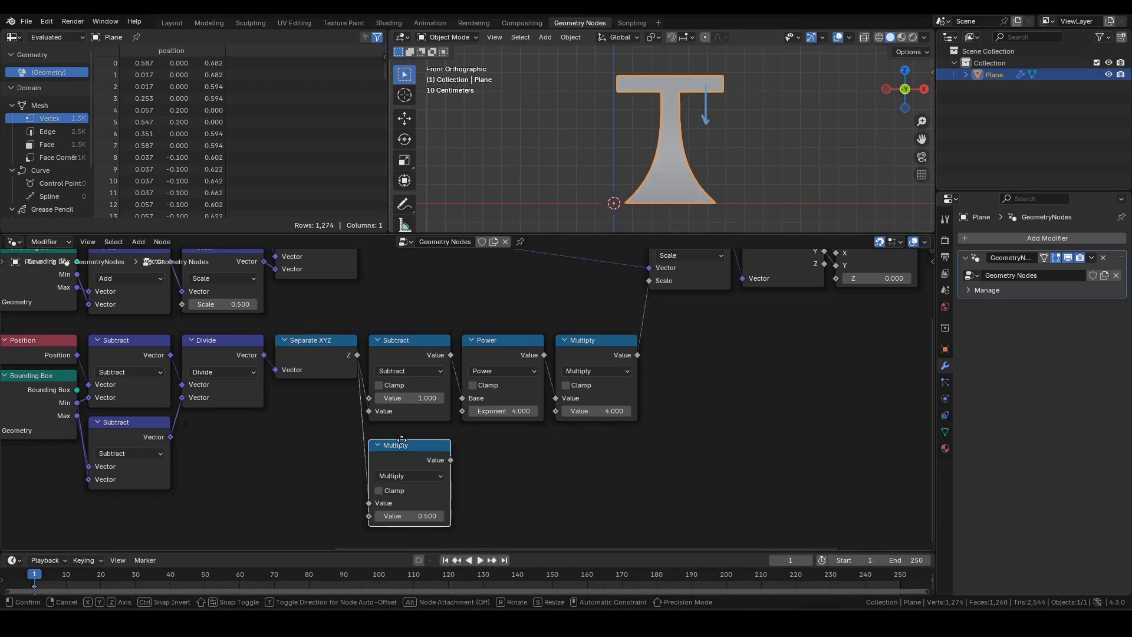
pyautogui.click(402, 440)
pyautogui.click(397, 517)
pyautogui.write('-0.5')
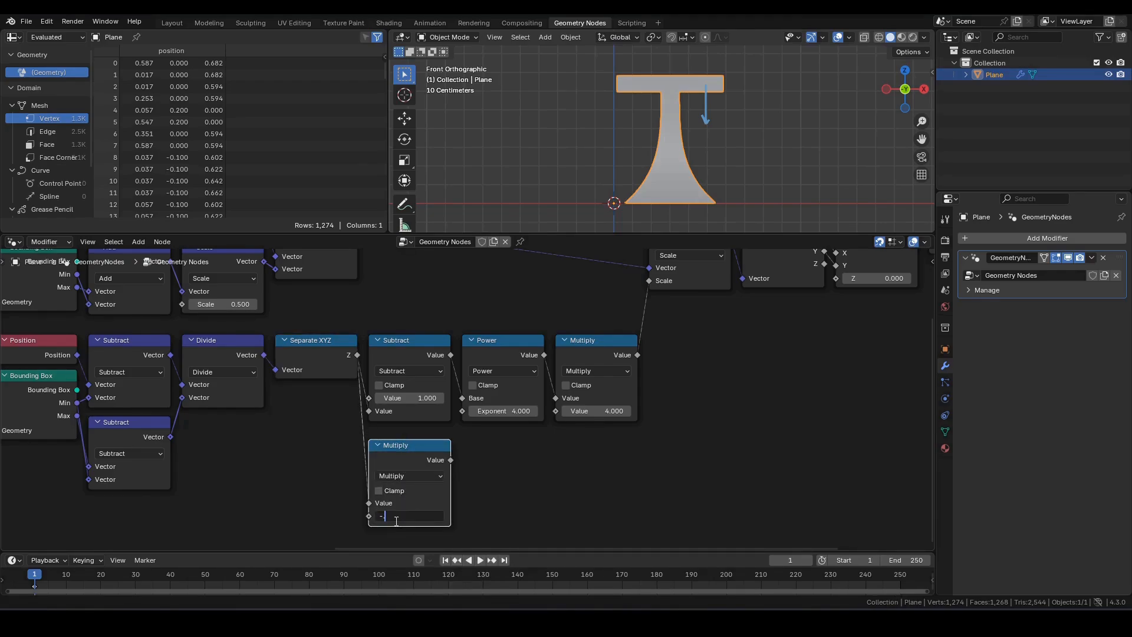
pyautogui.press('Return')
# Step: Connect the new Multiply node's output to Combine XYZ's Z input and route the link through a reroute point placed low
pyautogui.scroll(-3, 532, 483)
pyautogui.moveTo(532, 483); pyautogui.dragTo(520, 494, button='middle')
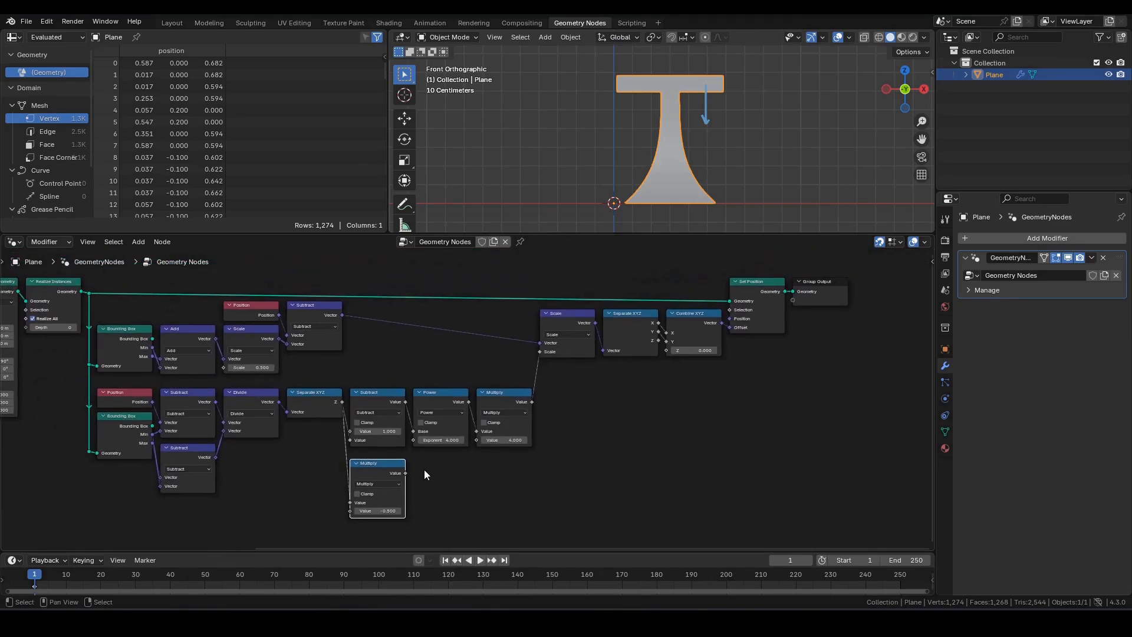
pyautogui.moveTo(405, 475); pyautogui.dragTo(667, 351)
pyautogui.keyDown('shift'); pyautogui.moveTo(589, 371); pyautogui.dragTo(592, 411, button='right'); pyautogui.keyUp('shift')
pyautogui.press('g')
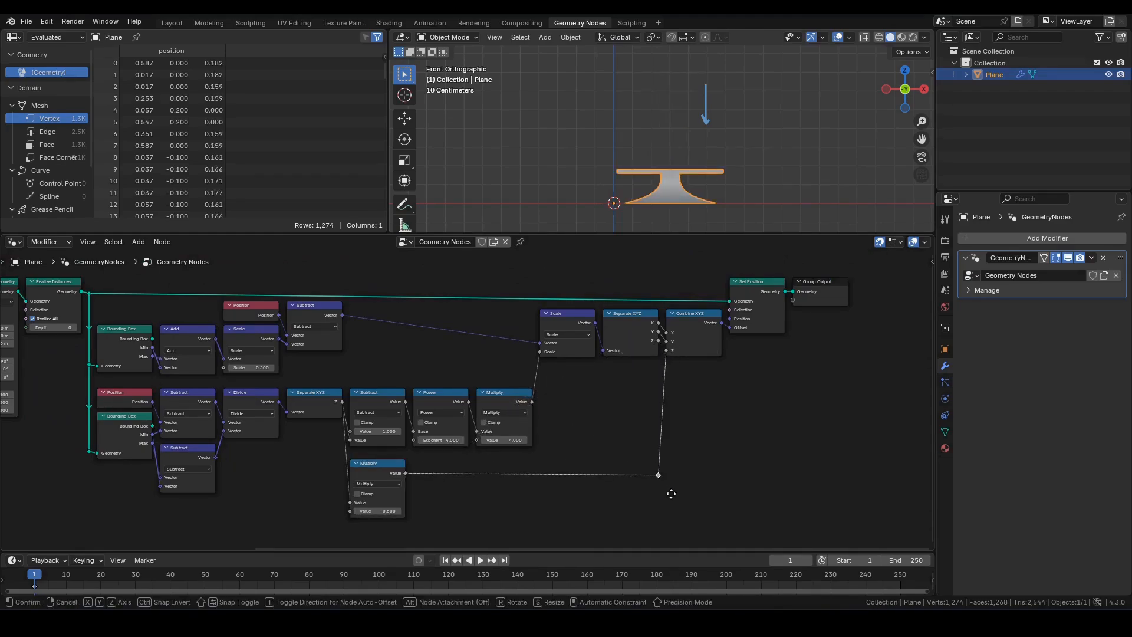
pyautogui.click(670, 495)
pyautogui.scroll(5, 677, 193)
pyautogui.moveTo(698, 90); pyautogui.dragTo(742, 136, button='middle')
pyautogui.scroll(-3, 737, 129)
pyautogui.press('q')
pyautogui.press('Escape')
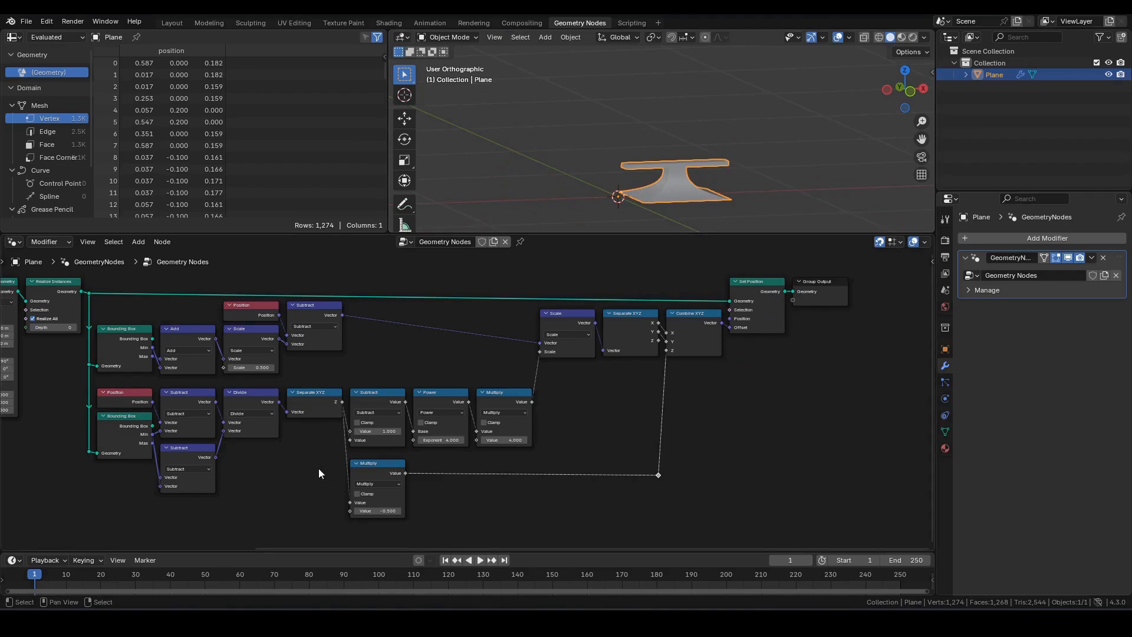
# Step: Move Set Position and Group Output right along X to make room after Combine XYZ
pyautogui.click(368, 465)
pyautogui.moveTo(757, 412); pyautogui.dragTo(522, 467, button='middle')
pyautogui.scroll(4, 523, 467)
pyautogui.moveTo(699, 381); pyautogui.dragTo(499, 264)
pyautogui.press('g')
pyautogui.press('x')
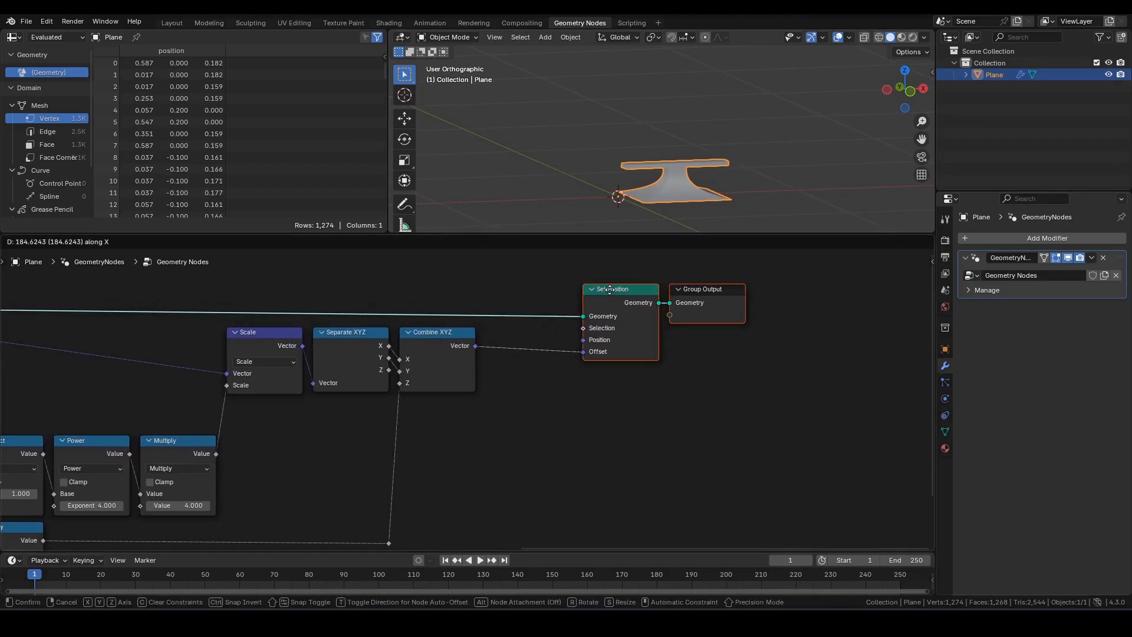
pyautogui.click(609, 289)
# Step: Insert a vector Mix node between Combine XYZ and Set Position's Offset, with the Combine XYZ vector feeding input B
pyautogui.moveTo(475, 346); pyautogui.dragTo(519, 415)
pyautogui.write('mix')
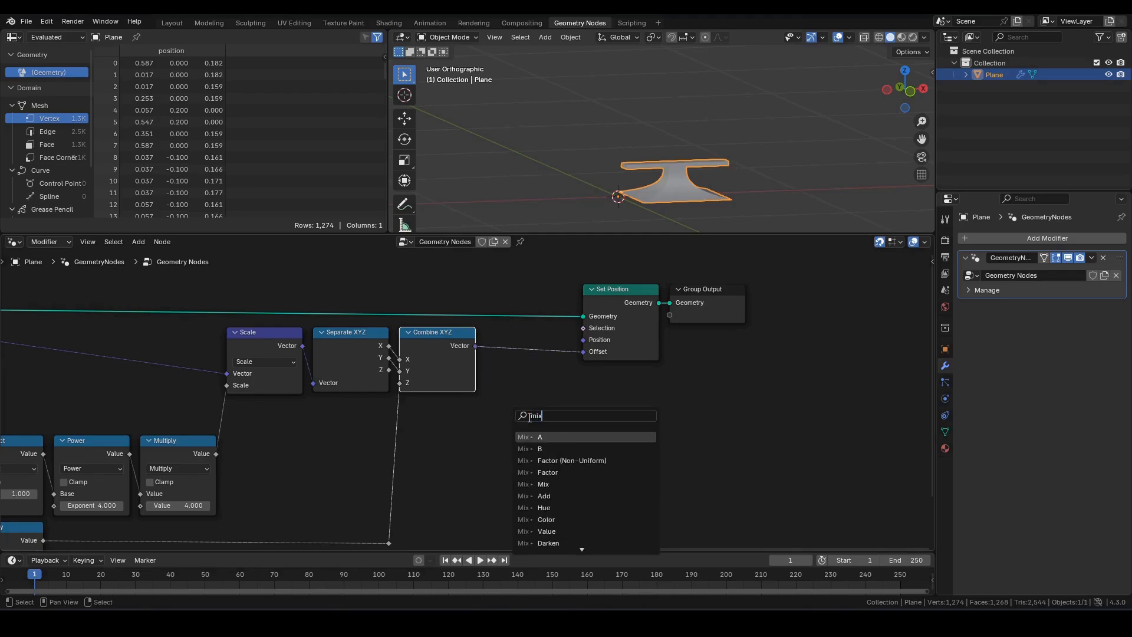
pyautogui.press('Down')
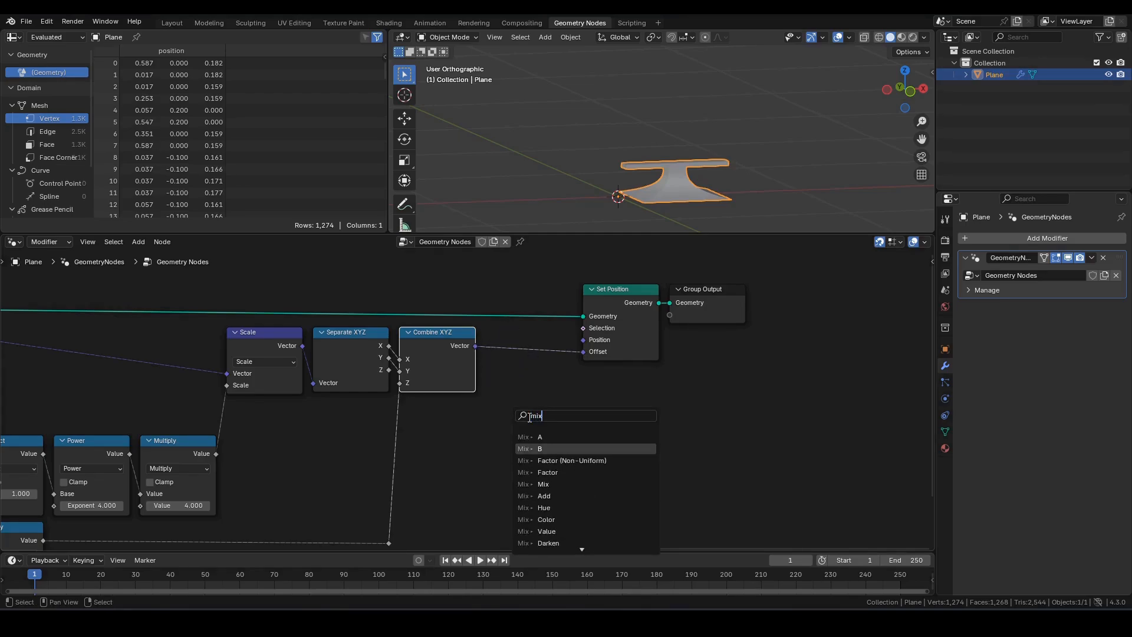
pyautogui.press('Return')
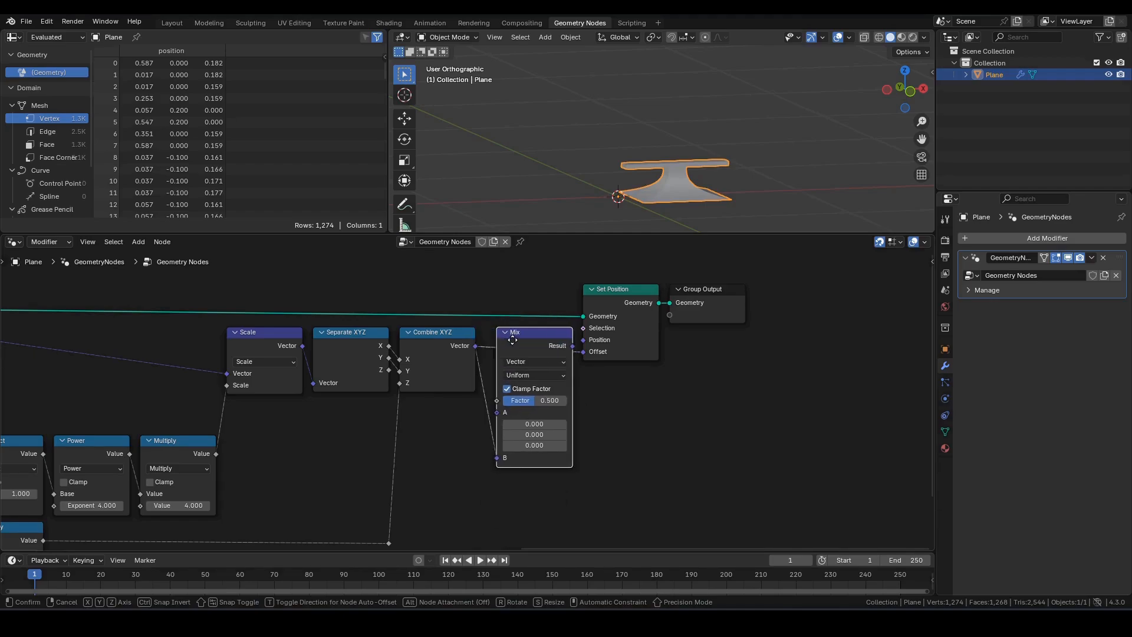
pyautogui.click(513, 340)
# Step: Try the Mix node's Factor at 0.75 and settle it on 0.6
pyautogui.moveTo(553, 386)
pyautogui.mouseDown()
pyautogui.moveTo(536, 386)
pyautogui.moveTo(584, 386)
pyautogui.moveTo(521, 386)
pyautogui.moveTo(568, 386)
pyautogui.mouseUp()
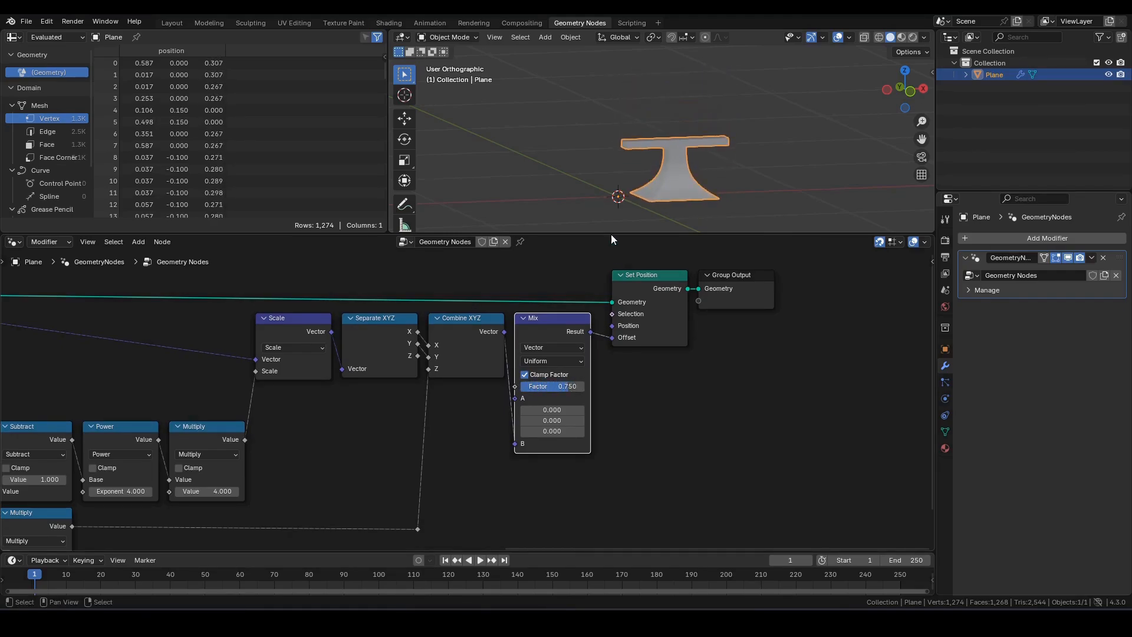
pyautogui.moveTo(625, 224); pyautogui.dragTo(671, 144, button='middle')
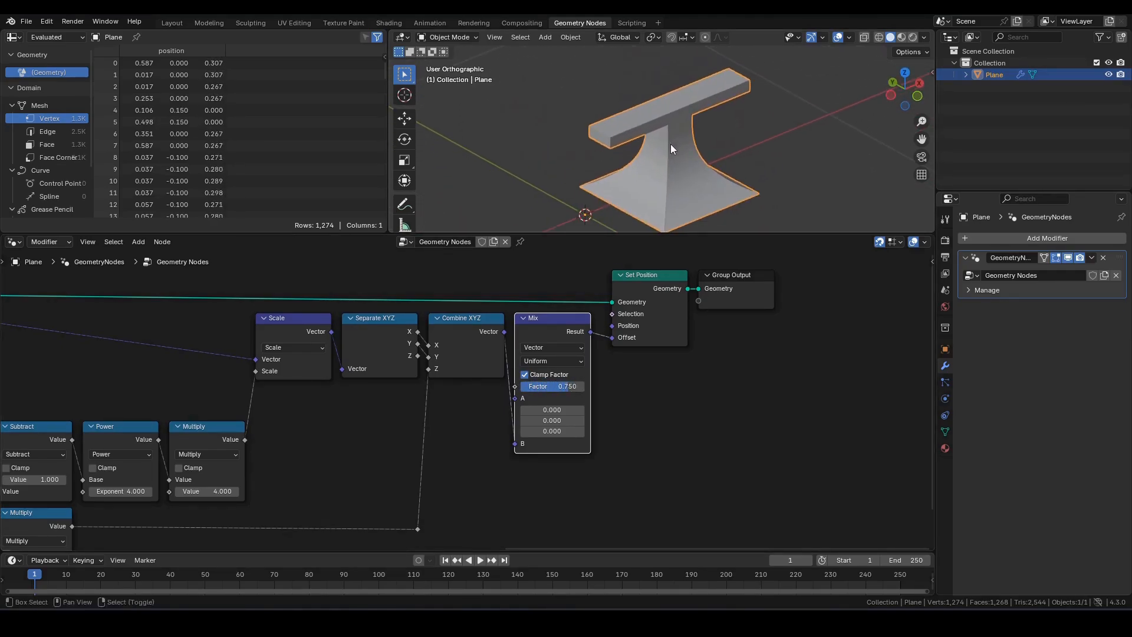
pyautogui.moveTo(568, 385)
pyautogui.mouseDown()
pyautogui.moveTo(531, 385)
pyautogui.moveTo(559, 386)
pyautogui.mouseUp()
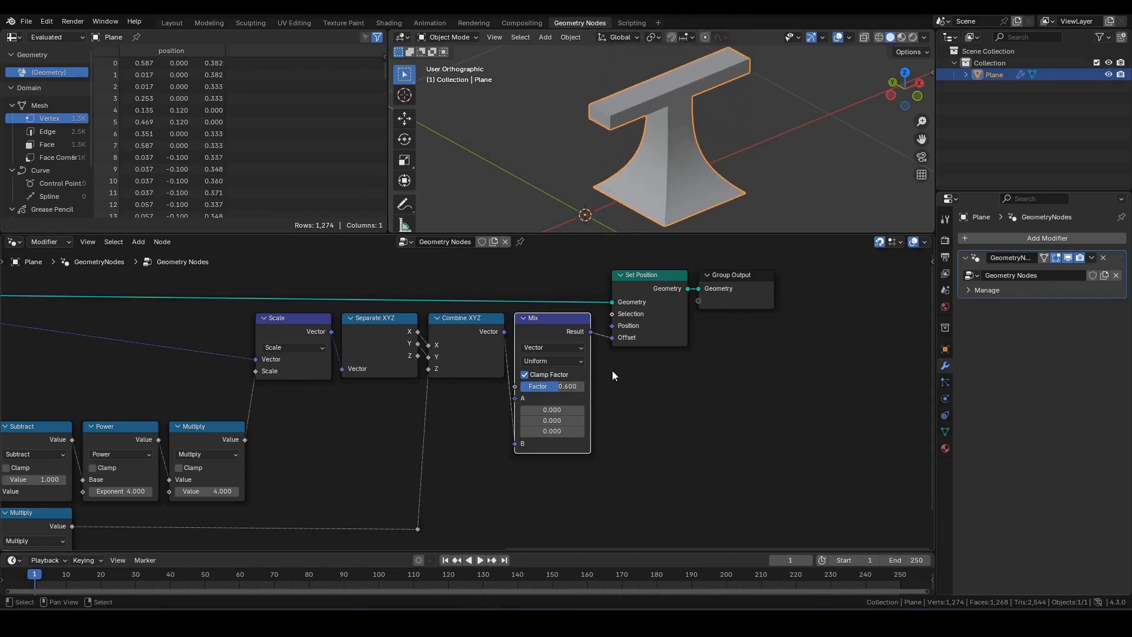
# Step: Move Set Position and Group Output left along X so they sit close to the Mix node
pyautogui.moveTo(756, 371); pyautogui.dragTo(648, 275)
pyautogui.press('g')
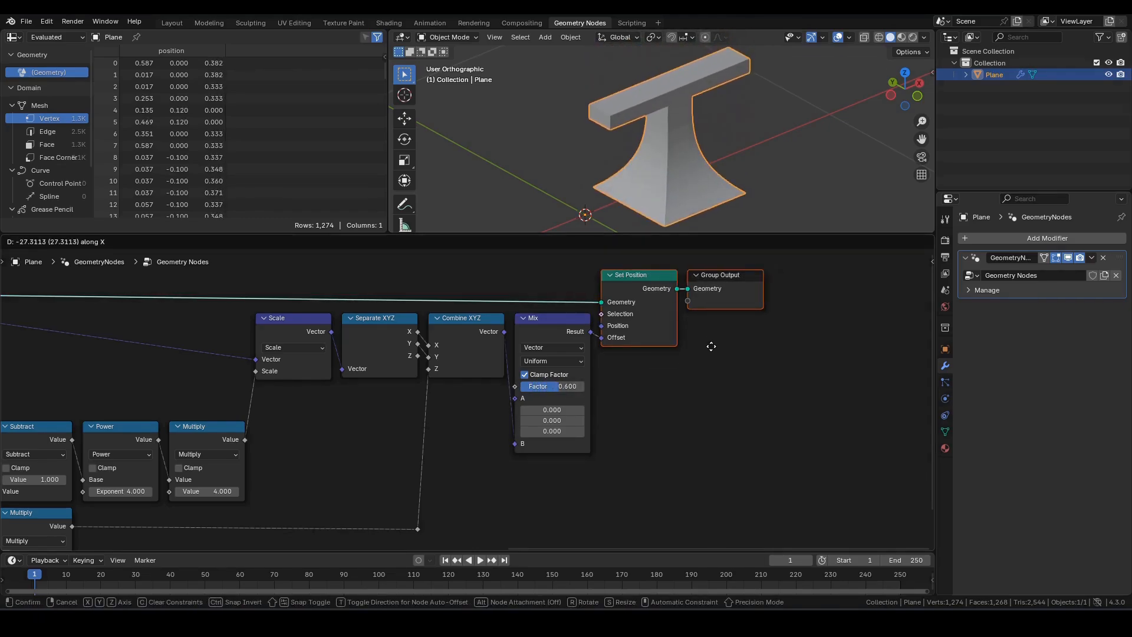
pyautogui.click(710, 346)
# Step: Review the complete squash node tree in a maximized node editor and restore the layout
pyautogui.scroll(-5, 686, 362)
pyautogui.scroll(-4, 444, 398)
pyautogui.moveTo(440, 397); pyautogui.dragTo(682, 386, button='middle')
pyautogui.hotkey('ctrl', 'space')
pyautogui.scroll(3, 660, 369)
pyautogui.scroll(-2, 679, 386)
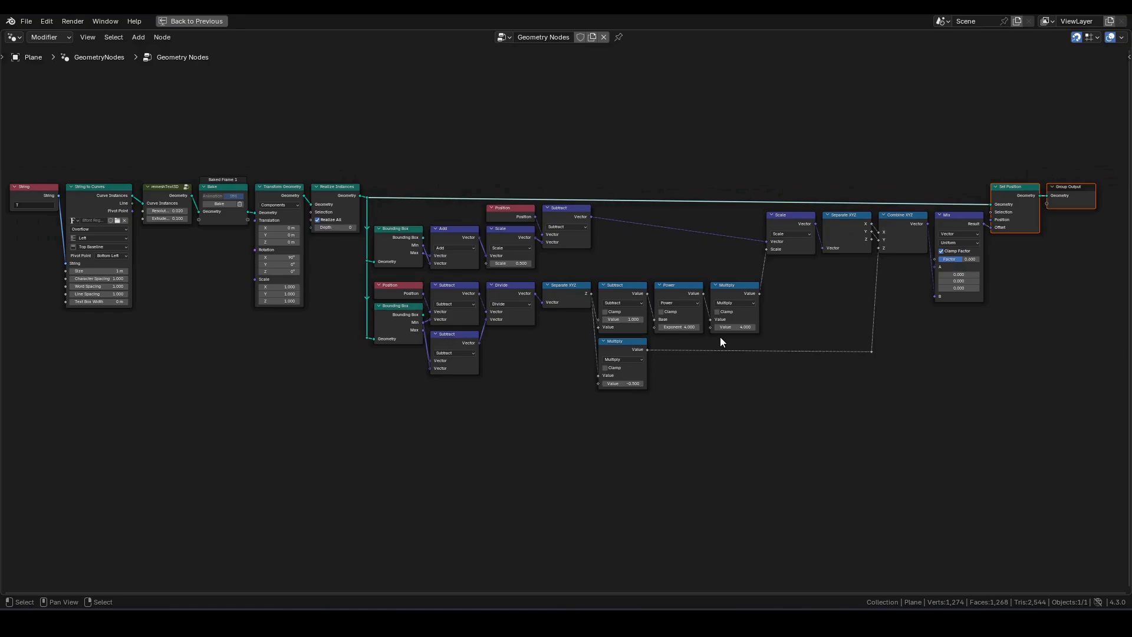
pyautogui.hotkey('ctrl', 'space')
# Step: Detach Group Output from Set Position and move it to the empty area below the node tree
pyautogui.moveTo(543, 416); pyautogui.dragTo(583, 377, button='middle')
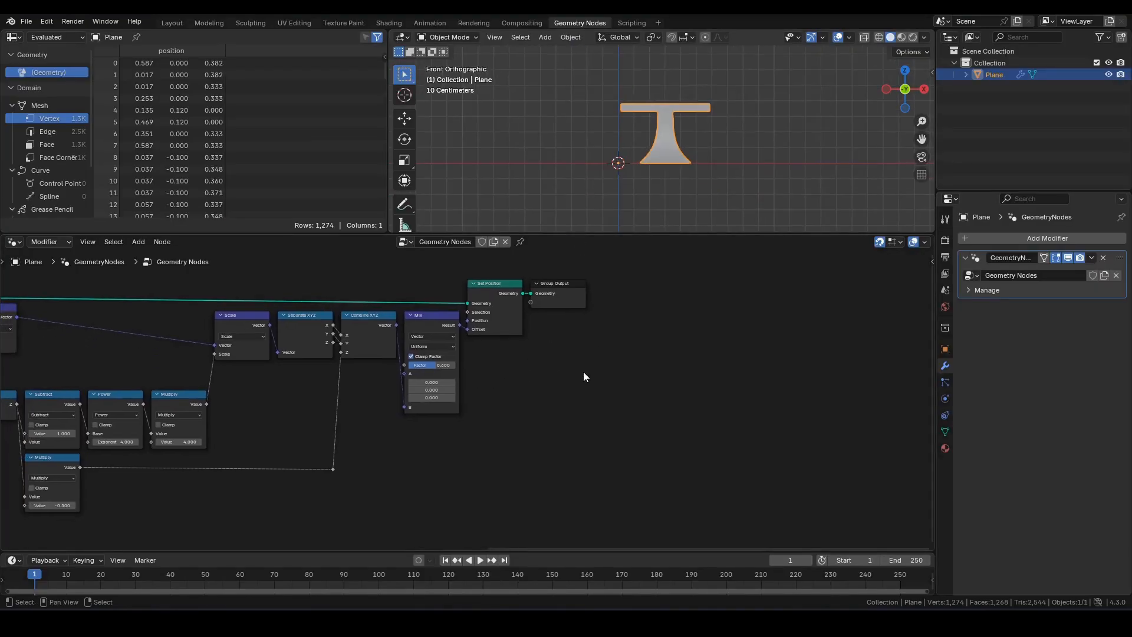
pyautogui.keyDown('alt'); pyautogui.moveTo(560, 288); pyautogui.dragTo(623, 524); pyautogui.keyUp('alt')
pyautogui.moveTo(608, 457); pyautogui.dragTo(637, 334, button='middle')
pyautogui.scroll(2, 724, 340)
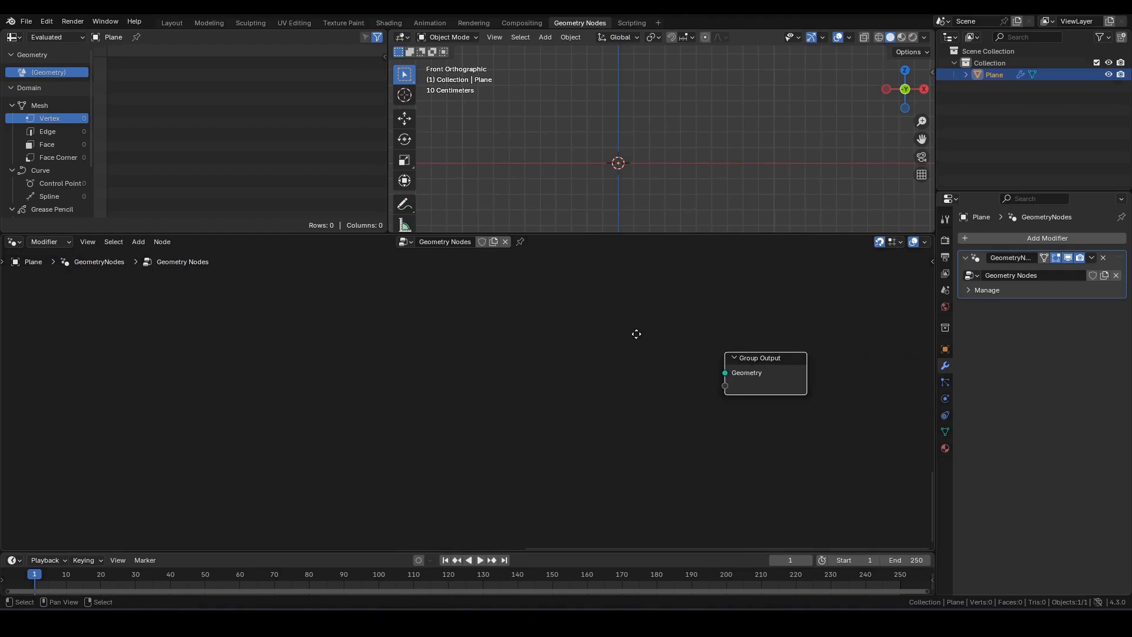
# Step: Add a Points node in the empty area to the left of the detached Group Output
pyautogui.click(385, 366)
pyautogui.press('F3')
pyautogui.write('points')
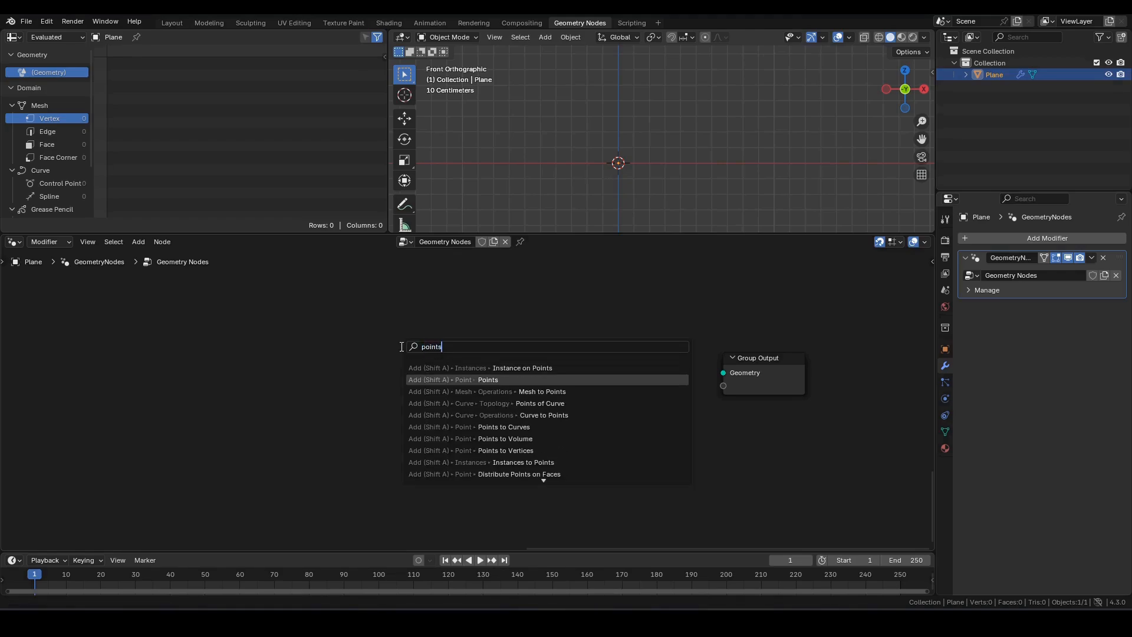
pyautogui.press('Return')
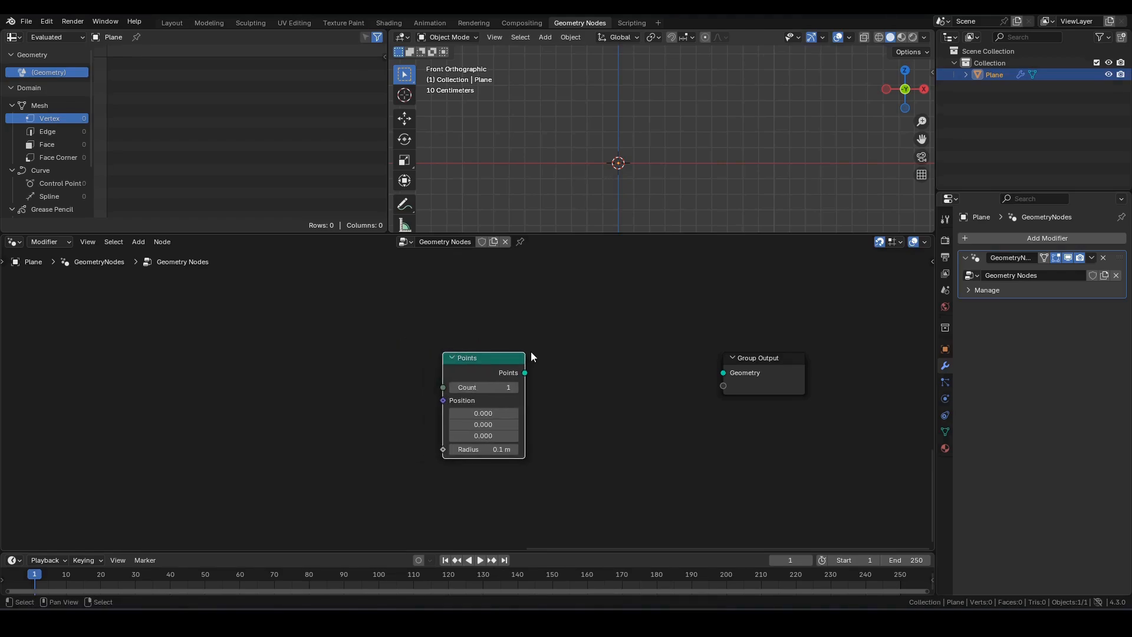
pyautogui.click(298, 366)
pyautogui.press('Home')
# Step: Add a Store Named Attribute node just to the right of the Points node
pyautogui.press('F3')
pyautogui.write('sna')
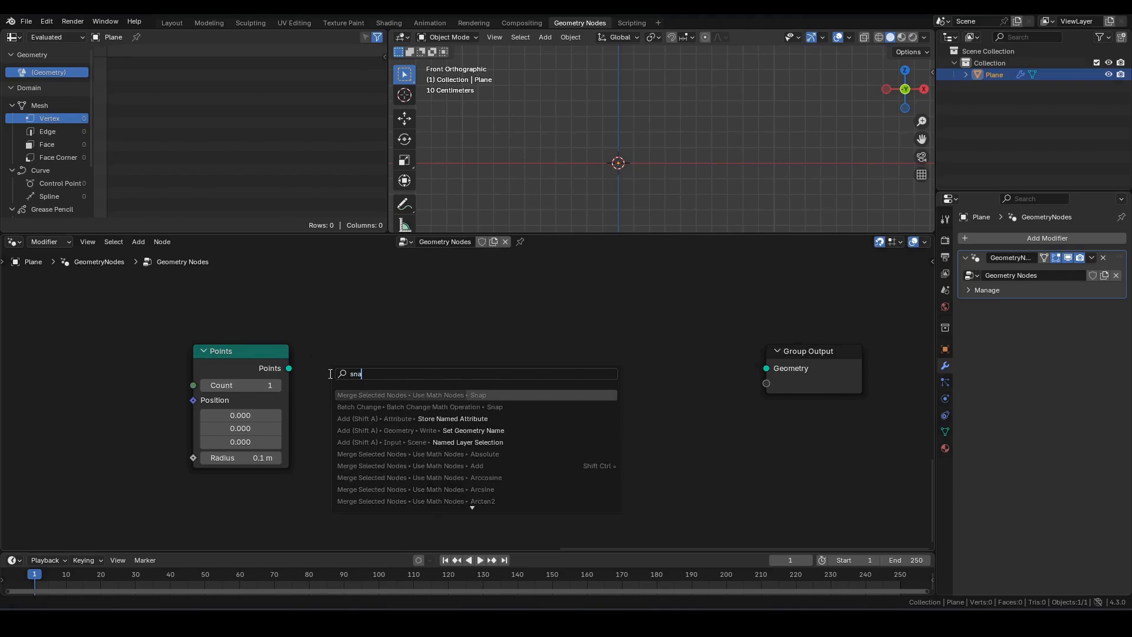
pyautogui.press('Down')
pyautogui.press('Down')
pyautogui.press('Return')
pyautogui.click(360, 355)
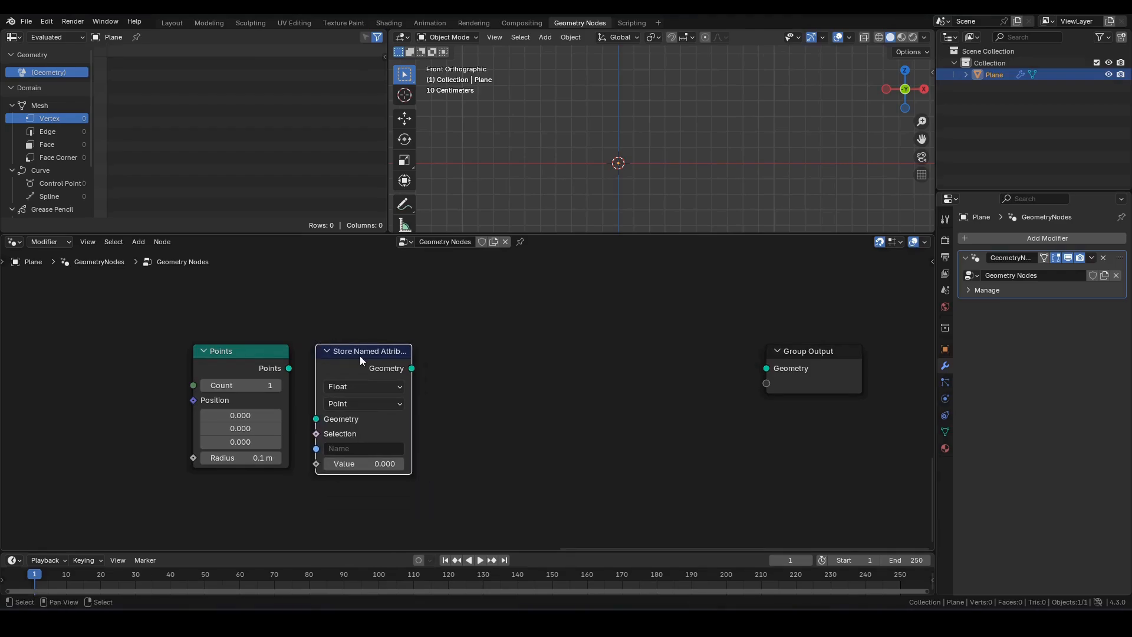
# Step: Set the Store Named Attribute node's data type to Vector and its attribute name to acc
pyautogui.click(358, 384)
pyautogui.click(354, 451)
pyautogui.click(359, 450)
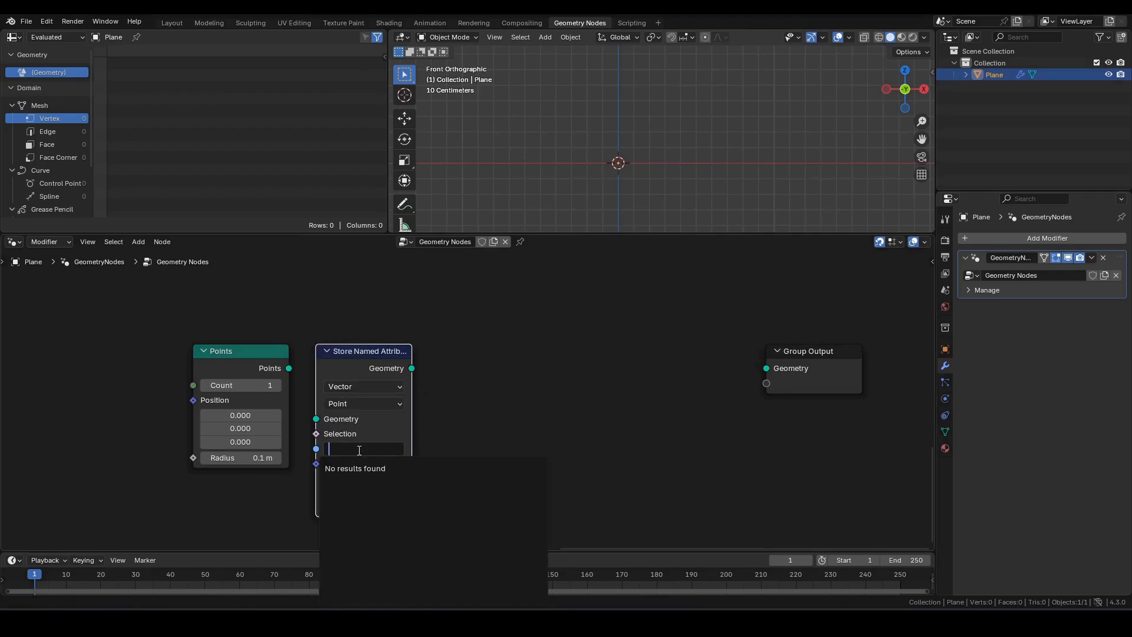
pyautogui.write('acc')
pyautogui.press('Return')
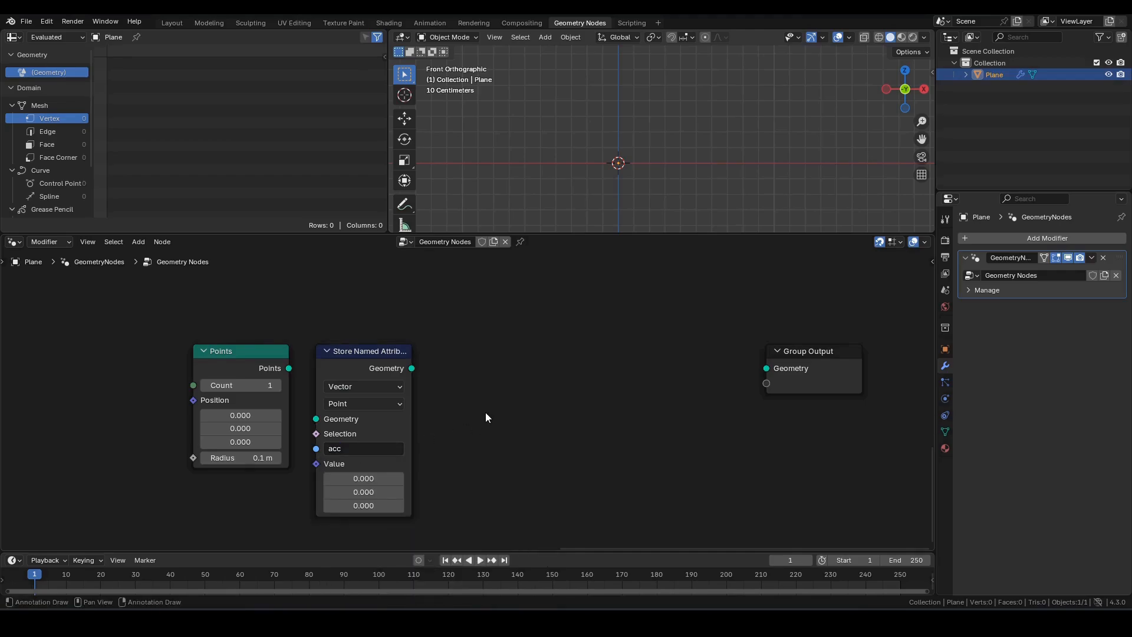
# Step: Duplicate the acc Store Named Attribute node to its right along X and name the copy's attribute vel
pyautogui.click(357, 358)
pyautogui.hotkey('shift', 'd')
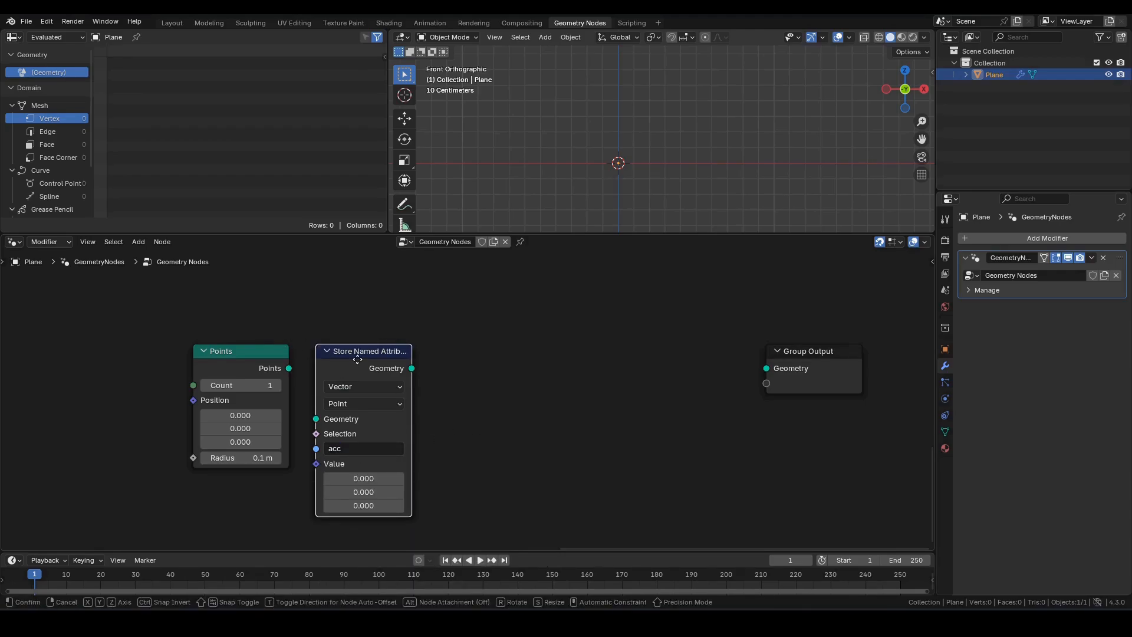
pyautogui.press('x')
pyautogui.click(497, 383)
pyautogui.click(481, 449)
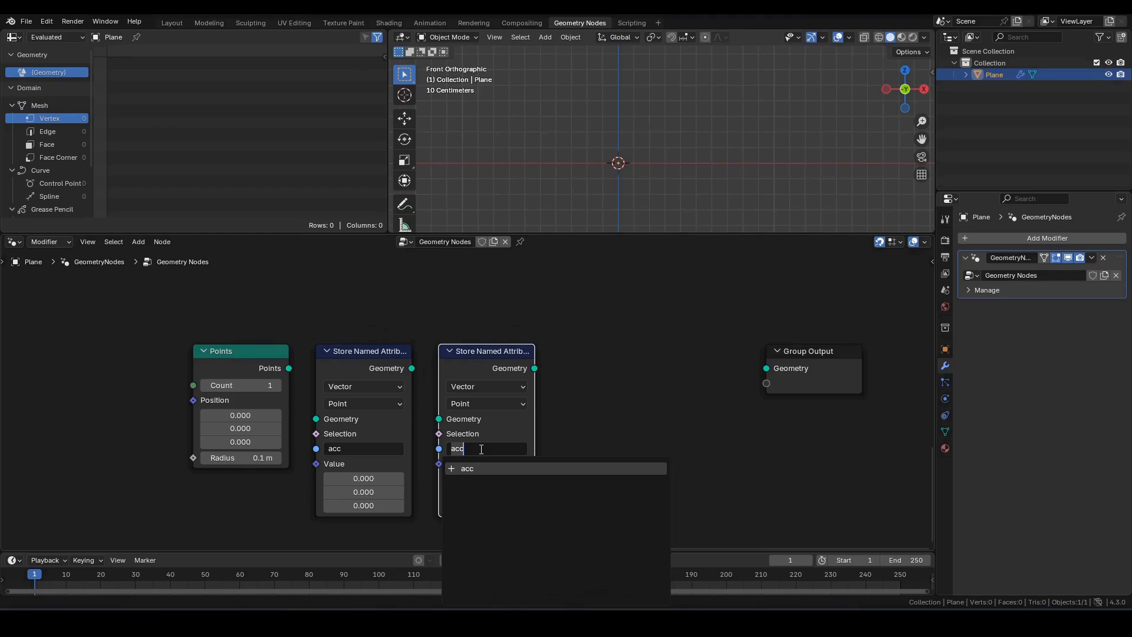
pyautogui.write('vel')
pyautogui.press('Return')
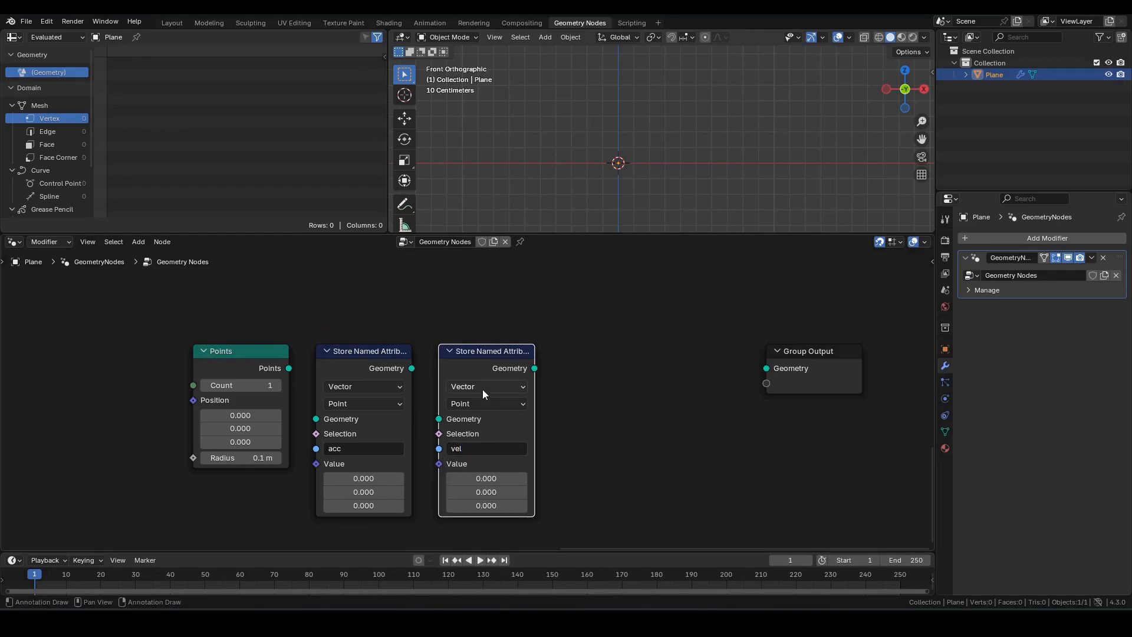
# Step: Duplicate the vel Store Named Attribute node to its right and name the copy's attribute pos
pyautogui.hotkey('shift', 'd')
pyautogui.click(611, 368)
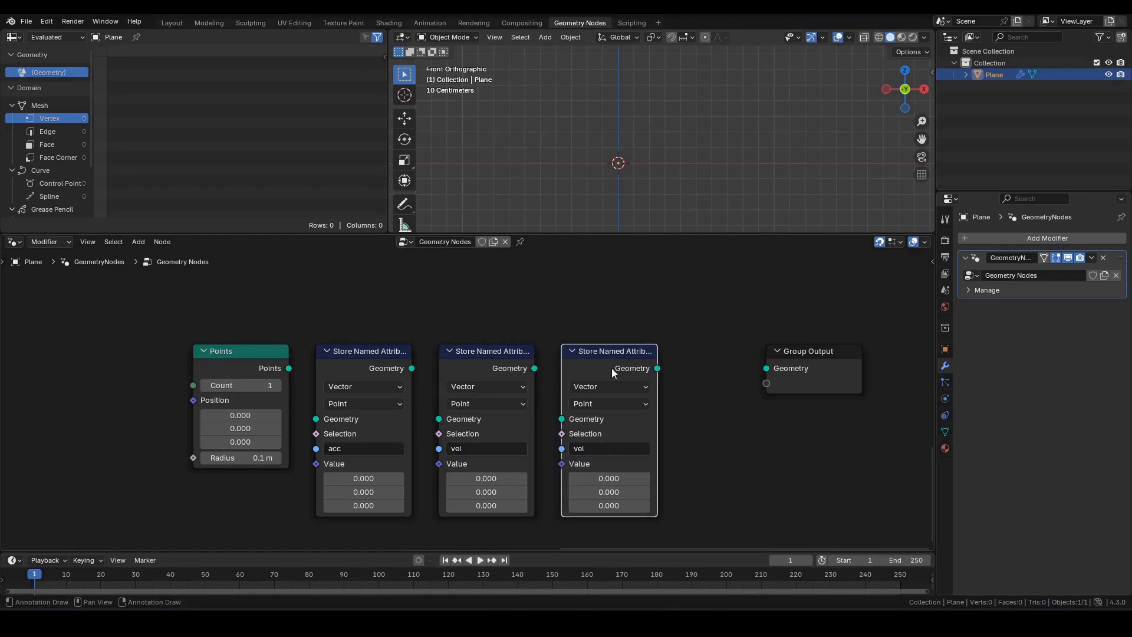
pyautogui.click(614, 448)
pyautogui.write('pos')
pyautogui.press('Return')
# Step: Link Points through the acc, vel and pos Store Named Attribute nodes in sequence and into Group Output
pyautogui.moveTo(246, 345)
pyautogui.keyDown('alt'); pyautogui.mouseDown(button='right')
pyautogui.moveTo(498, 374)
pyautogui.moveTo(607, 404)
pyautogui.mouseUp(button='right'); pyautogui.keyUp('alt')
pyautogui.keyDown('alt'); pyautogui.moveTo(627, 356); pyautogui.dragTo(804, 376, button='right'); pyautogui.keyUp('alt')
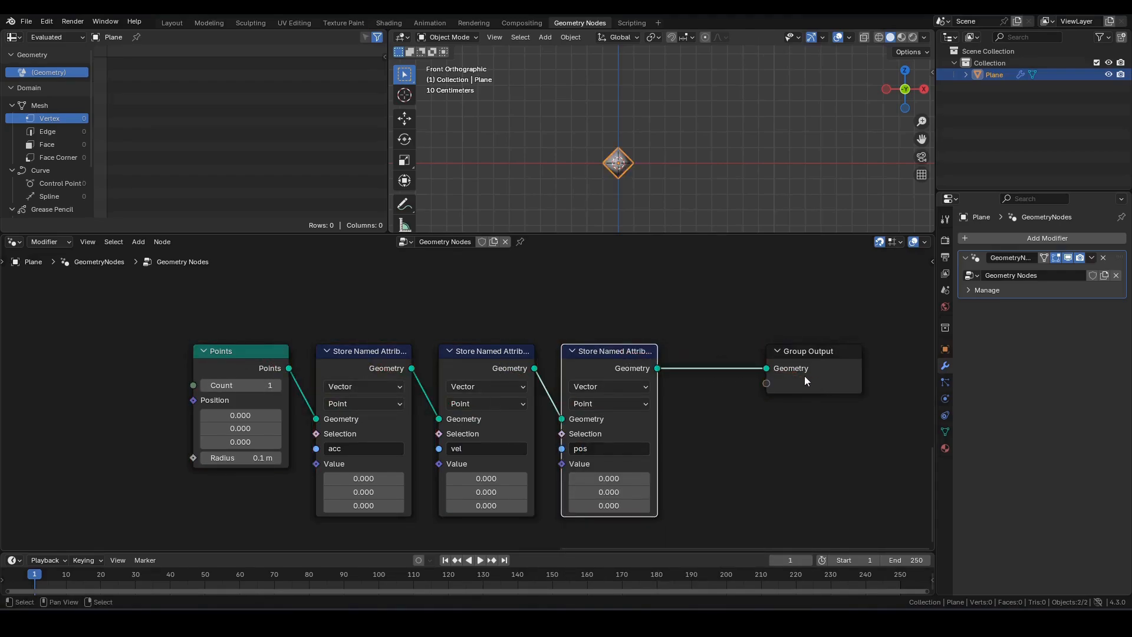
pyautogui.scroll(-3, 683, 171)
pyautogui.keyDown('shift'); pyautogui.moveTo(683, 171); pyautogui.dragTo(632, 110, button='middle'); pyautogui.keyUp('shift')
# Step: Move Points and the three Store Named Attribute nodes left along X to free space before Group Output
pyautogui.moveTo(171, 312); pyautogui.dragTo(671, 524)
pyautogui.press('g')
pyautogui.press('x')
pyautogui.click(241, 518)
pyautogui.moveTo(241, 517); pyautogui.dragTo(386, 506, button='middle')
pyautogui.scroll(-3, 454, 440)
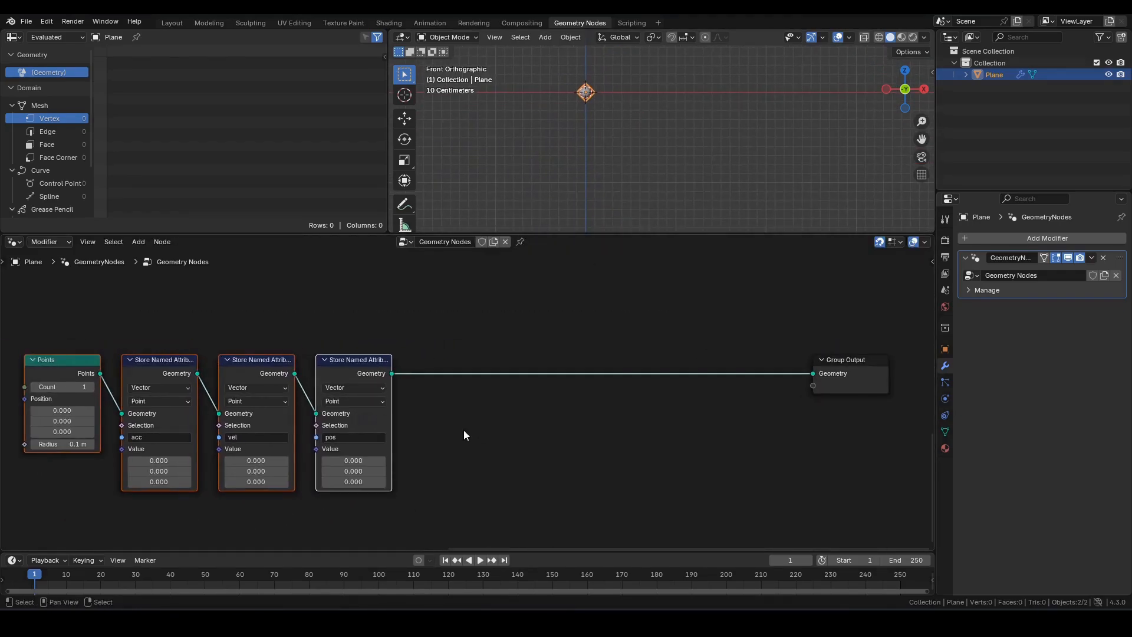
# Step: Add a Simulation Zone between the pos Store Named Attribute and Group Output, linking its output Geometry to Group Output
pyautogui.click(464, 433)
pyautogui.hotkey('shift', 'a')
pyautogui.write('simu')
pyautogui.press('Return')
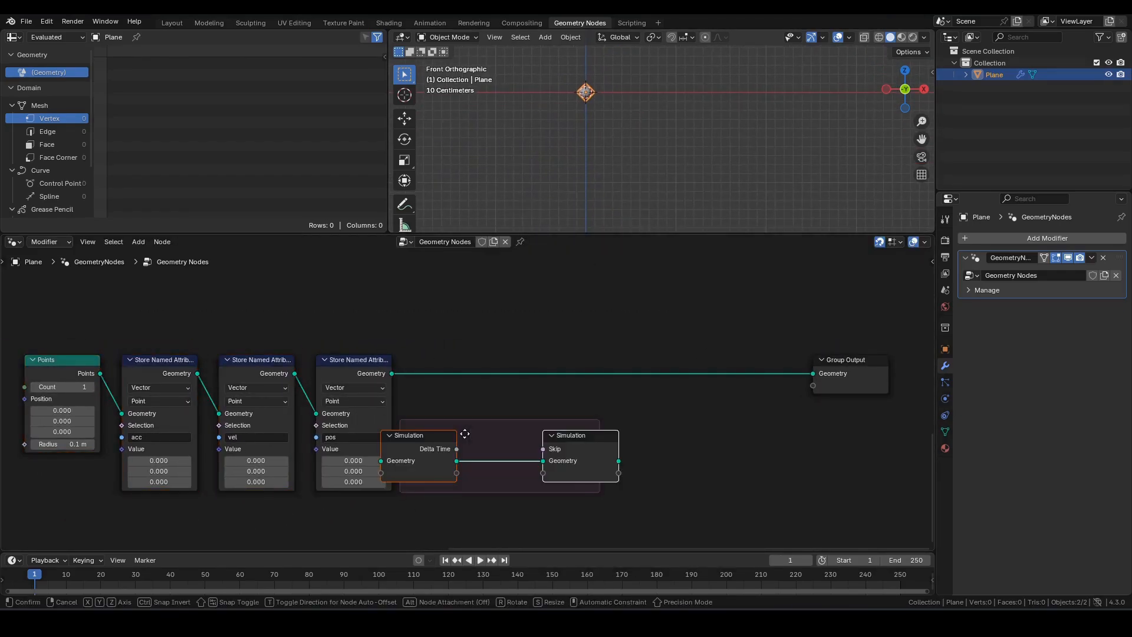
pyautogui.click(497, 356)
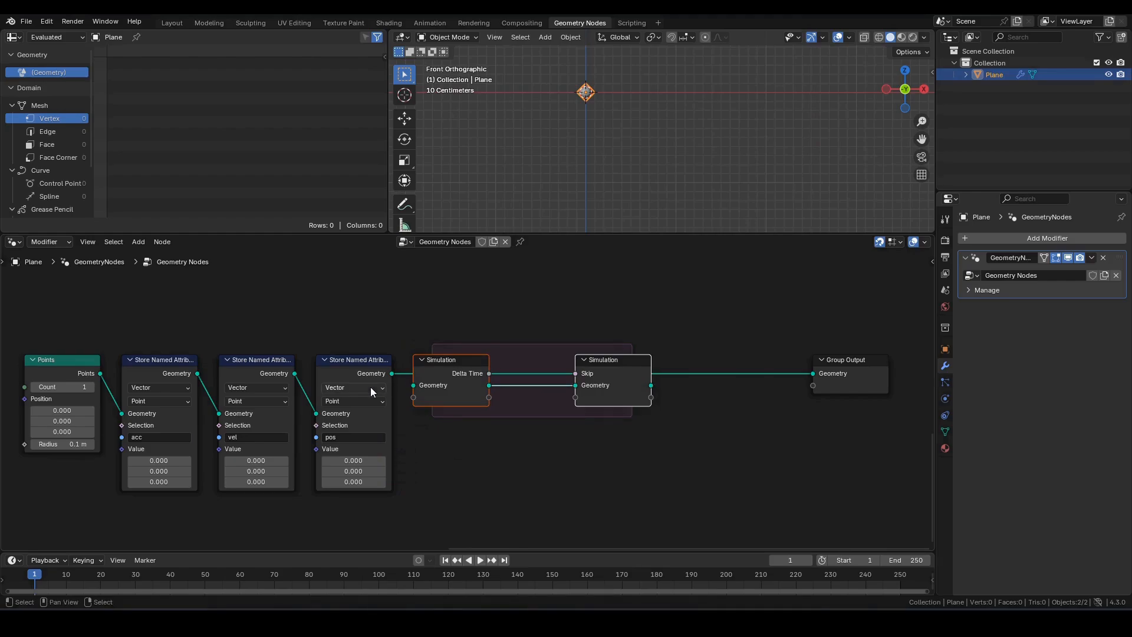
pyautogui.moveTo(651, 385); pyautogui.dragTo(813, 374)
# Step: Move the Simulation output node and Group Output right along X to widen the simulation zone
pyautogui.moveTo(620, 323); pyautogui.dragTo(494, 319, button='middle')
pyautogui.moveTo(438, 314); pyautogui.dragTo(748, 437)
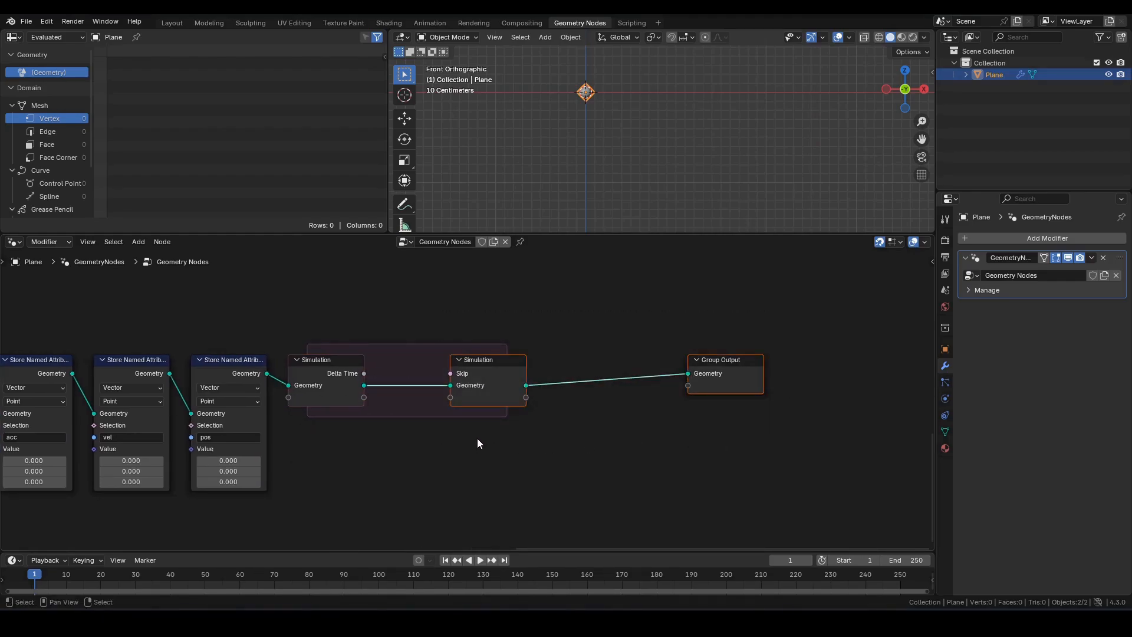
pyautogui.press('g')
pyautogui.press('x')
pyautogui.click(767, 418)
pyautogui.moveTo(508, 443); pyautogui.dragTo(614, 438, button='middle')
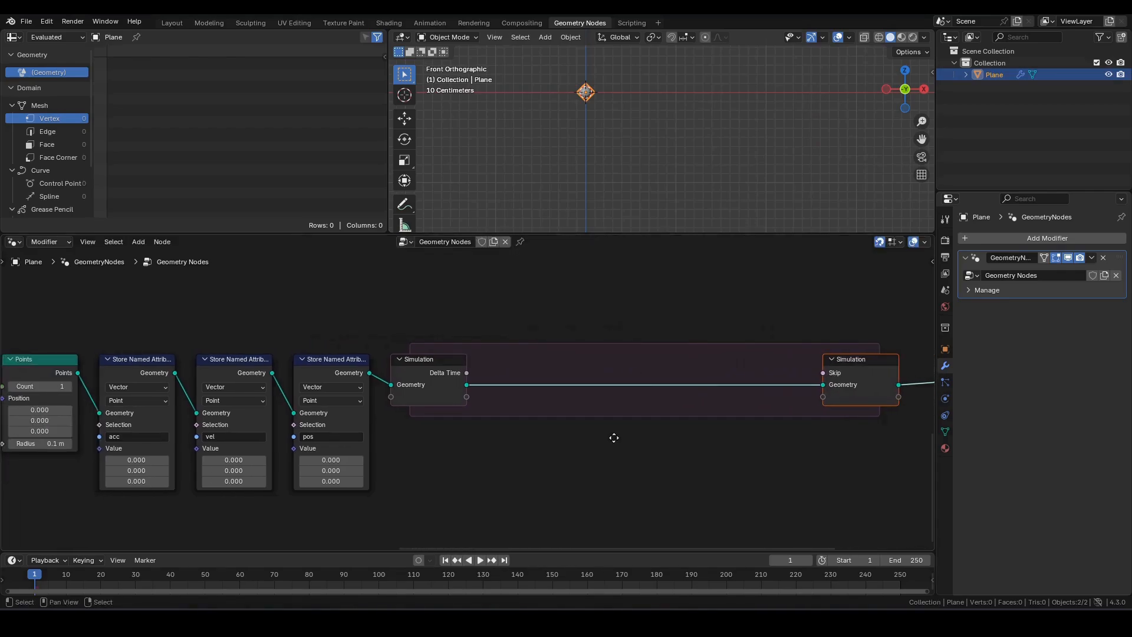
# Step: Duplicate the acc, vel and pos Store Named Attribute nodes into the simulation zone and link them between its input and output Geometry
pyautogui.moveTo(372, 525); pyautogui.dragTo(118, 339)
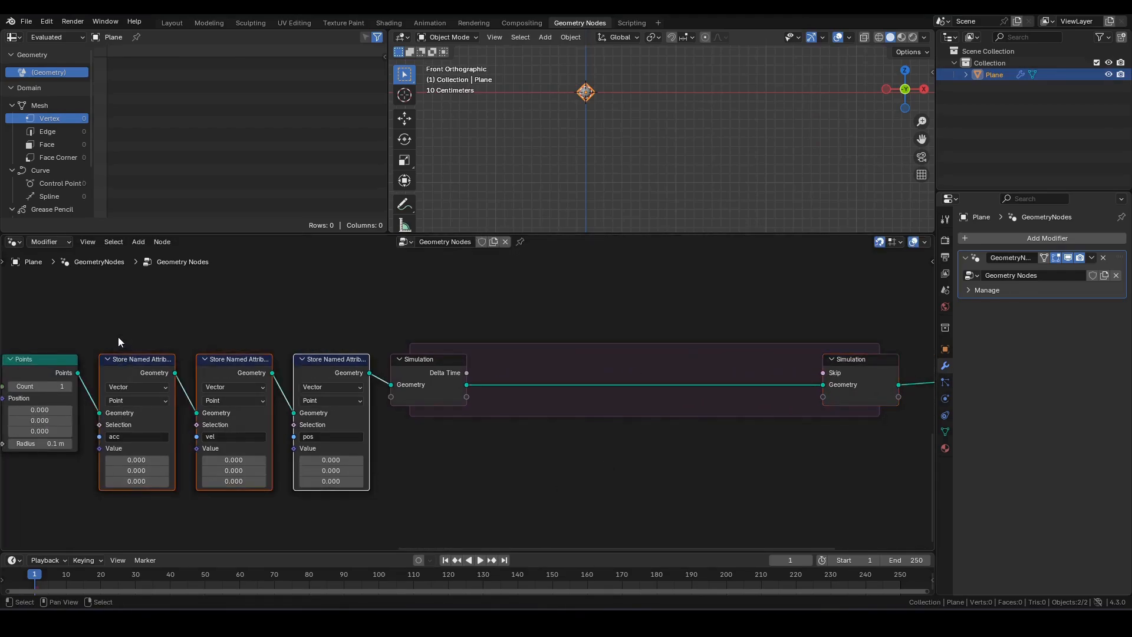
pyautogui.hotkey('shift', 'd')
pyautogui.press('x')
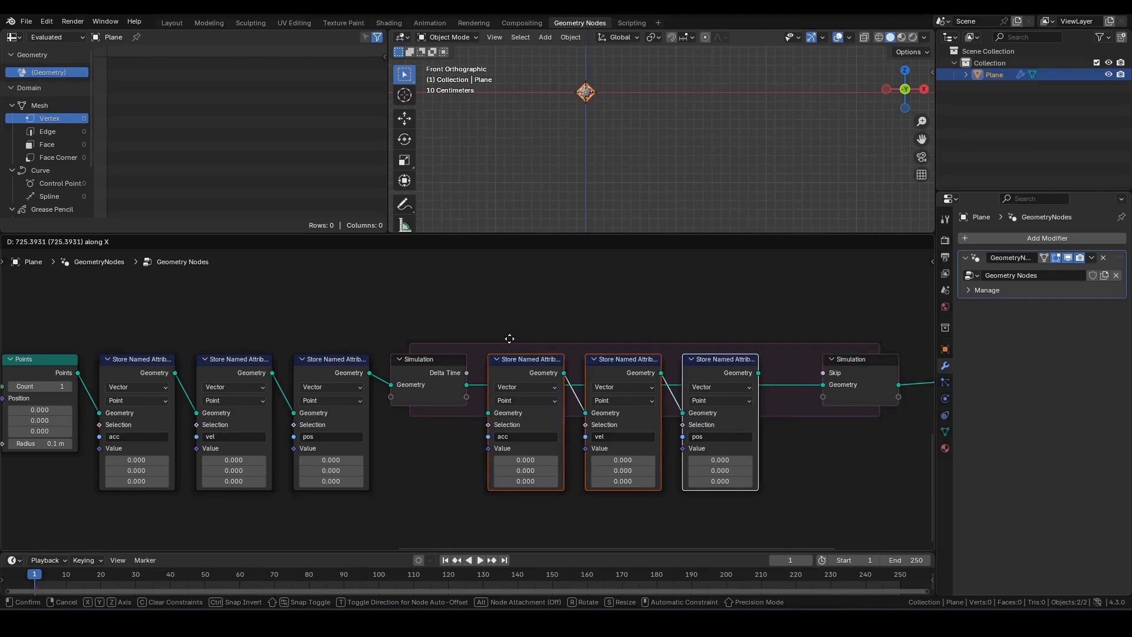
pyautogui.click(511, 337)
pyautogui.click(470, 380)
pyautogui.moveTo(467, 385); pyautogui.dragTo(489, 412)
pyautogui.moveTo(759, 372); pyautogui.dragTo(847, 385)
# Step: Move the Simulation output node and Group Output left along X, close to the duplicated pos node
pyautogui.moveTo(859, 297); pyautogui.dragTo(693, 298, button='middle')
pyautogui.moveTo(694, 299); pyautogui.dragTo(908, 424)
pyautogui.press('g')
pyautogui.press('x')
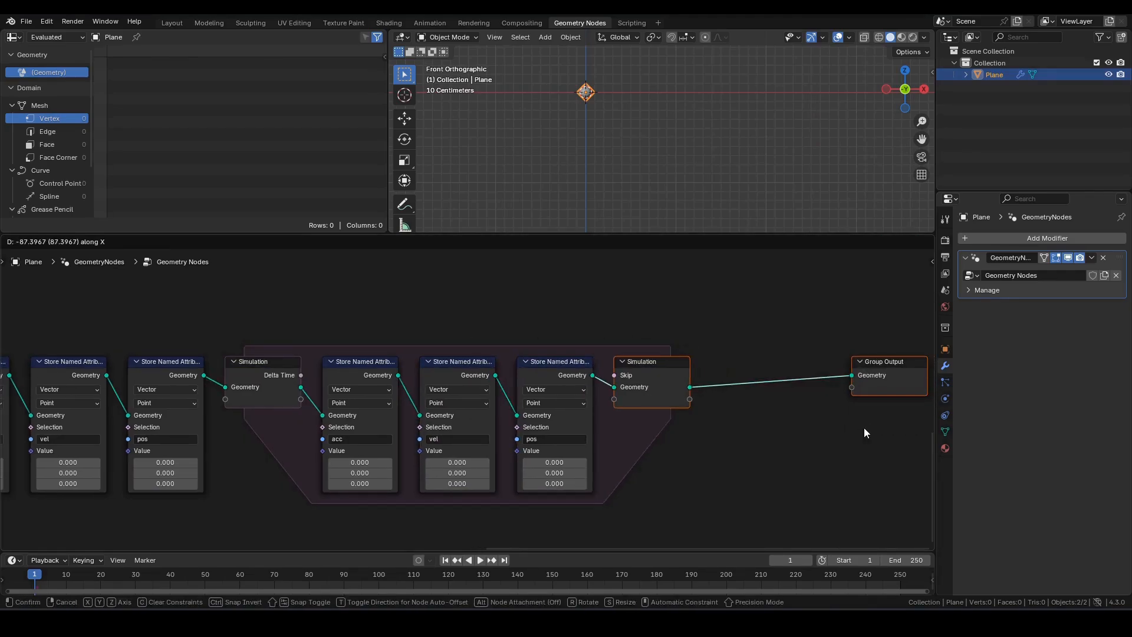
pyautogui.click(863, 427)
# Step: Add a Set Position node on the link between the Simulation output and Group Output
pyautogui.click(771, 421)
pyautogui.press('F3')
pyautogui.write('set pos')
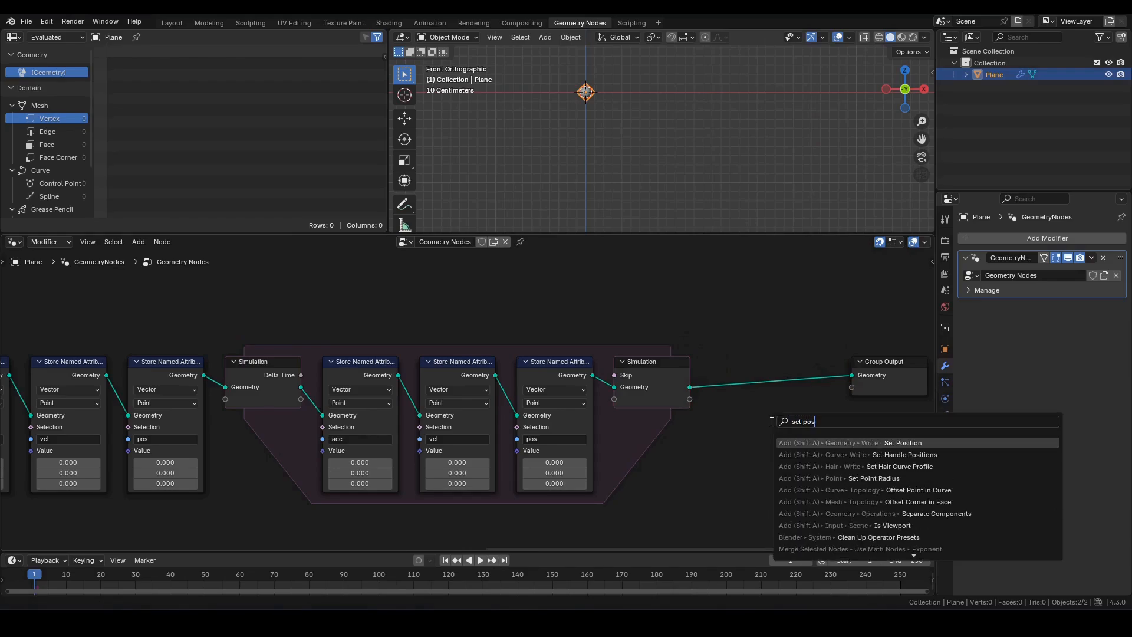
pyautogui.press('Return')
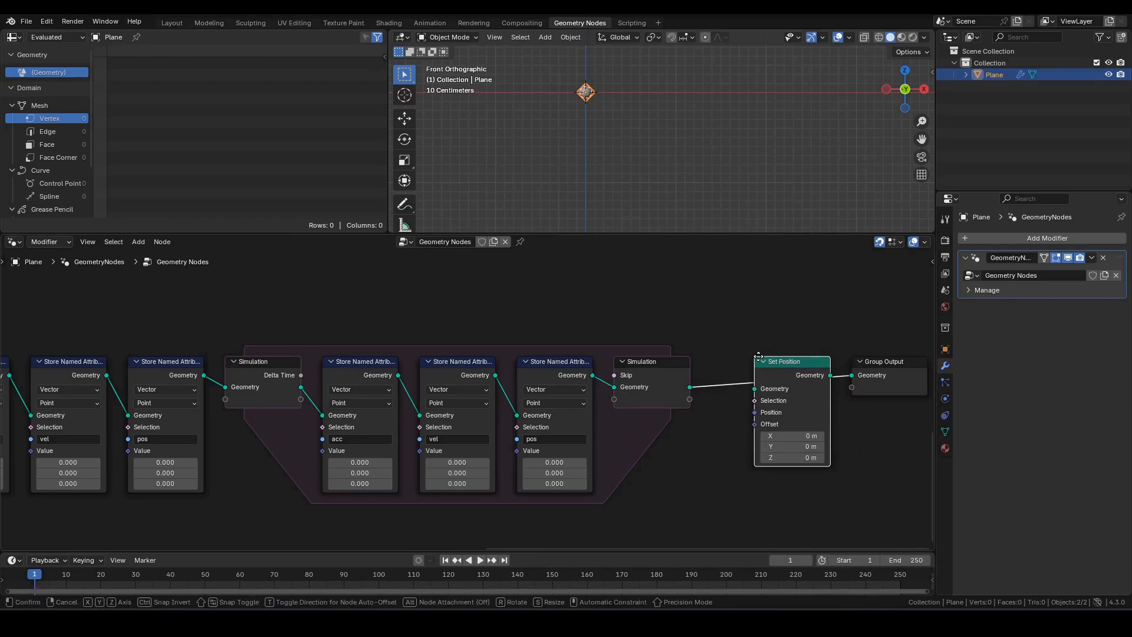
pyautogui.click(765, 357)
# Step: Add a Vector Named Attribute node named pos below Set Position and linked to it
pyautogui.press('F3')
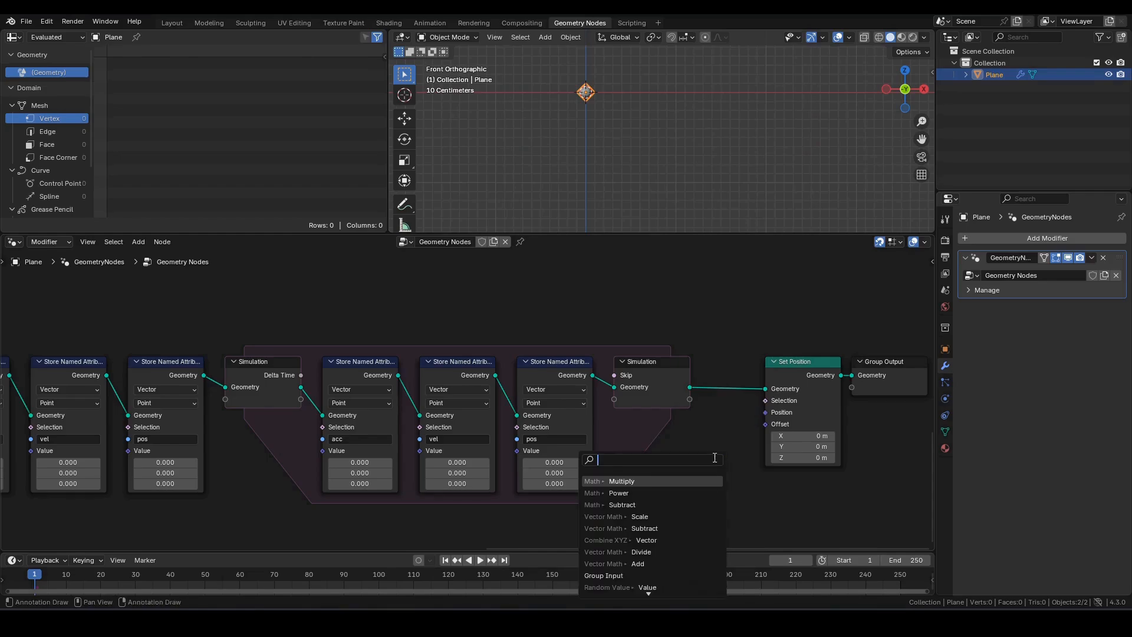
pyautogui.write('na')
pyautogui.press('Return')
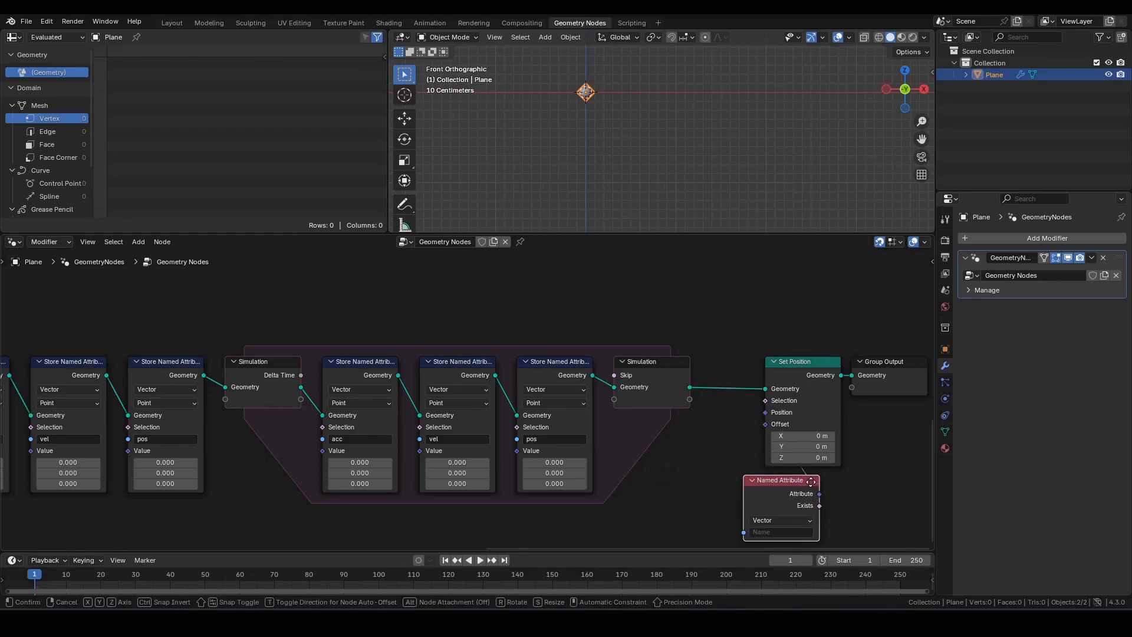
pyautogui.click(829, 479)
pyautogui.click(809, 535)
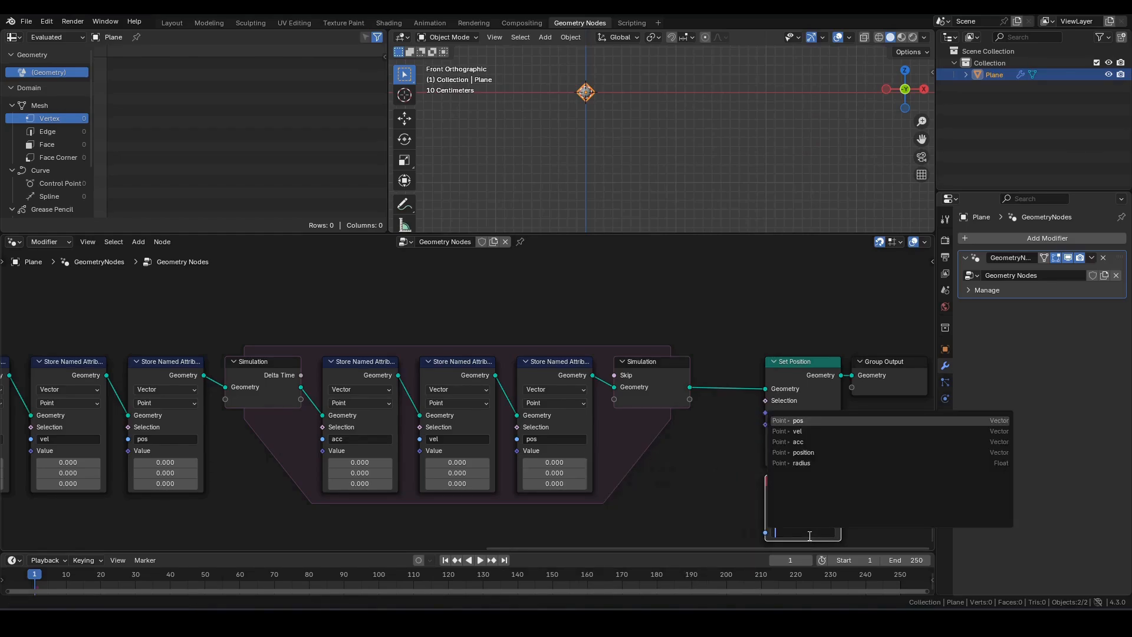
pyautogui.write('pos')
pyautogui.press('Return')
# Step: Review the simulation node chain and maximize the node editor, with free space below the zone in view
pyautogui.moveTo(605, 318); pyautogui.dragTo(670, 313, button='middle')
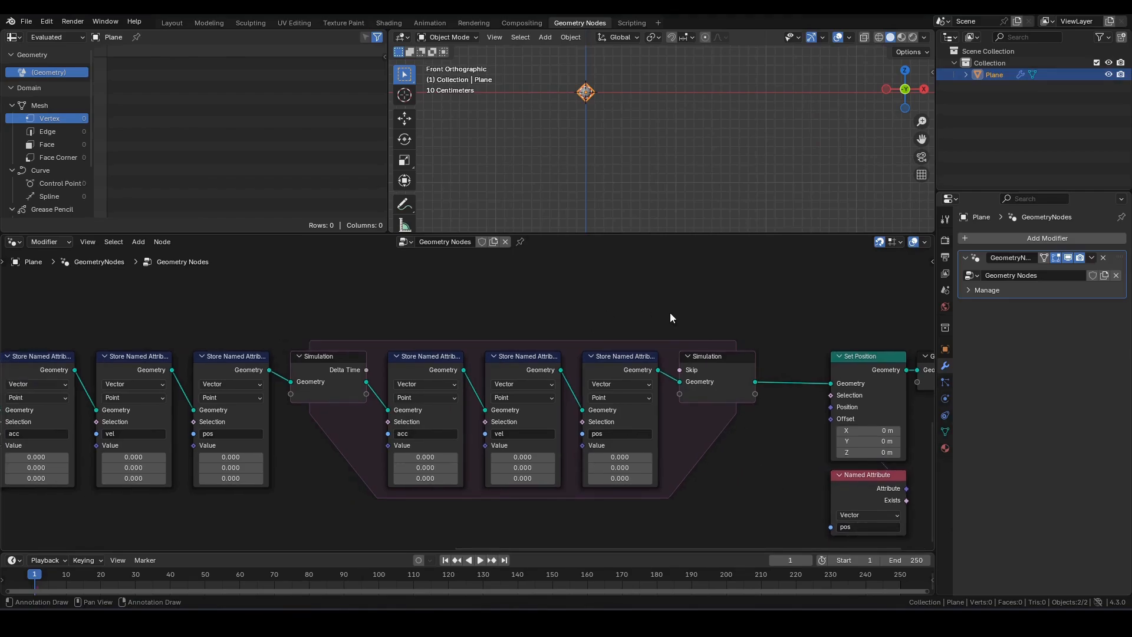
pyautogui.press('Home')
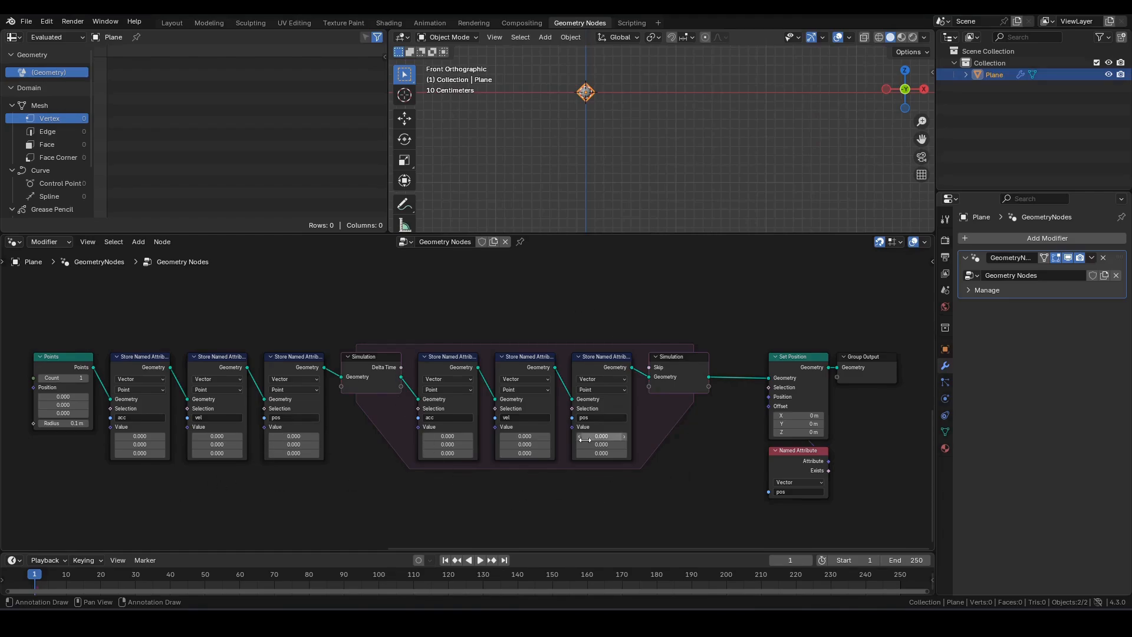
pyautogui.scroll(1, 588, 486)
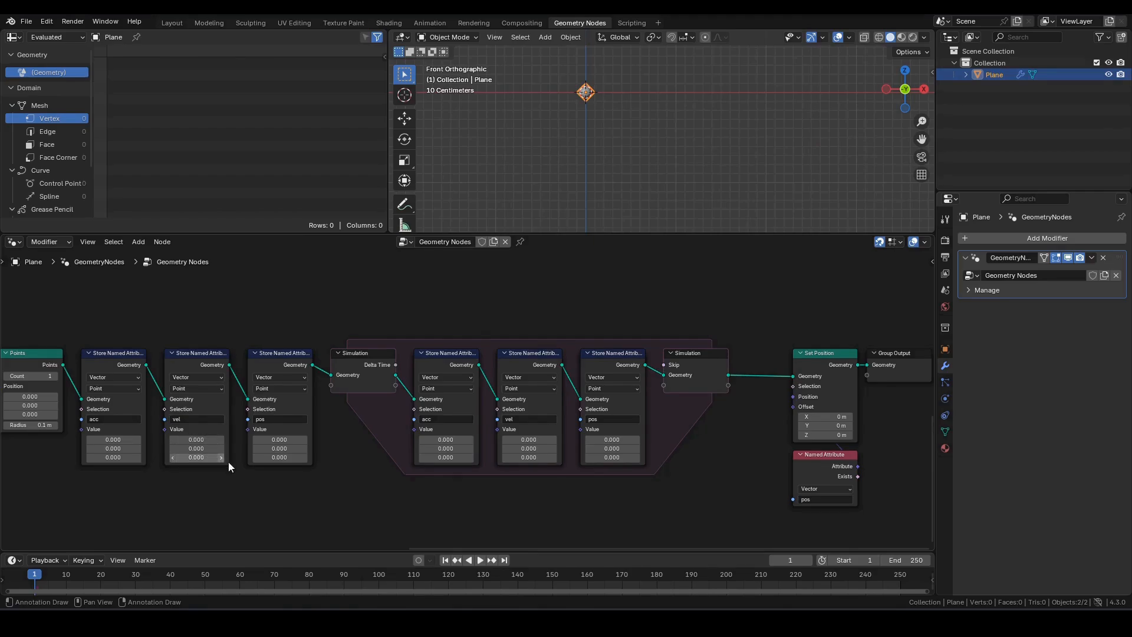
pyautogui.moveTo(637, 501); pyautogui.dragTo(679, 440, button='middle')
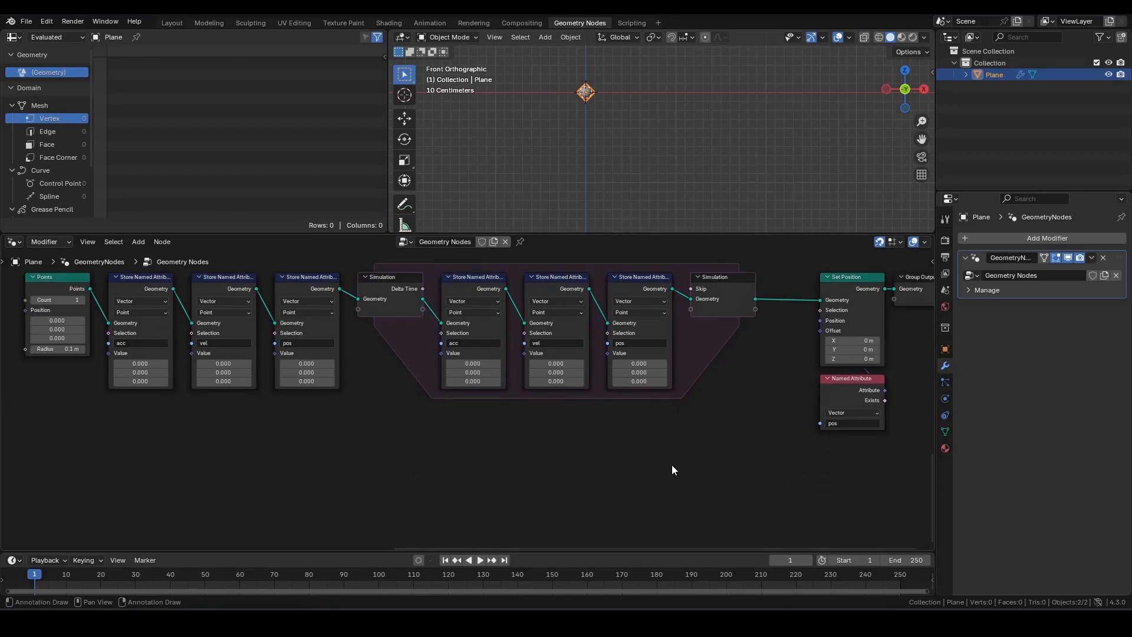
pyautogui.hotkey('ctrl', 'space')
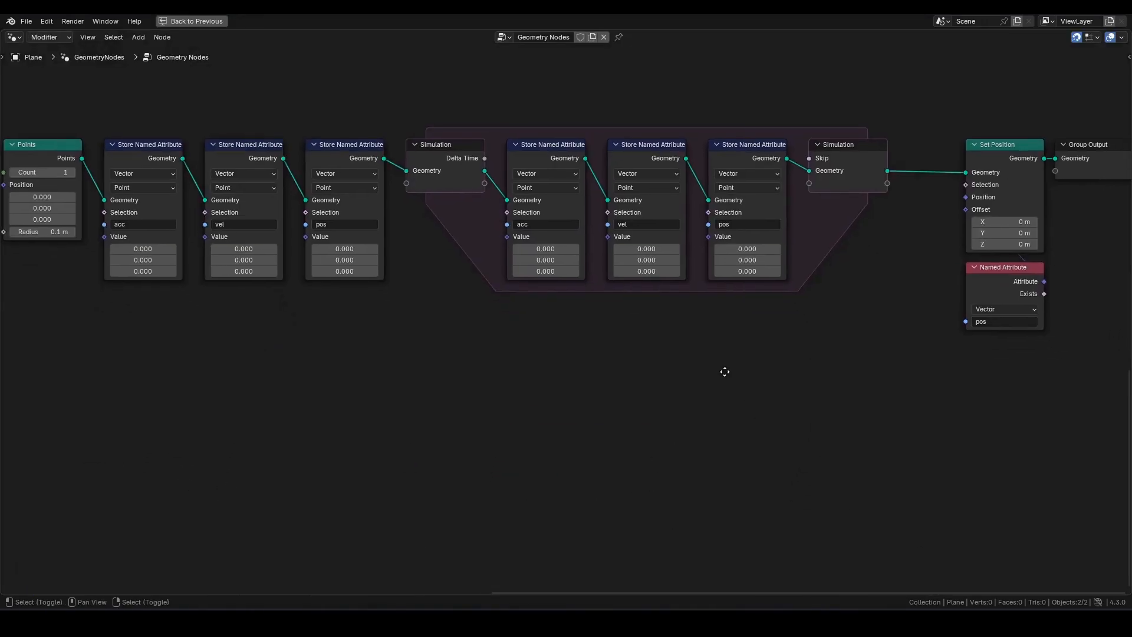
pyautogui.click(745, 150)
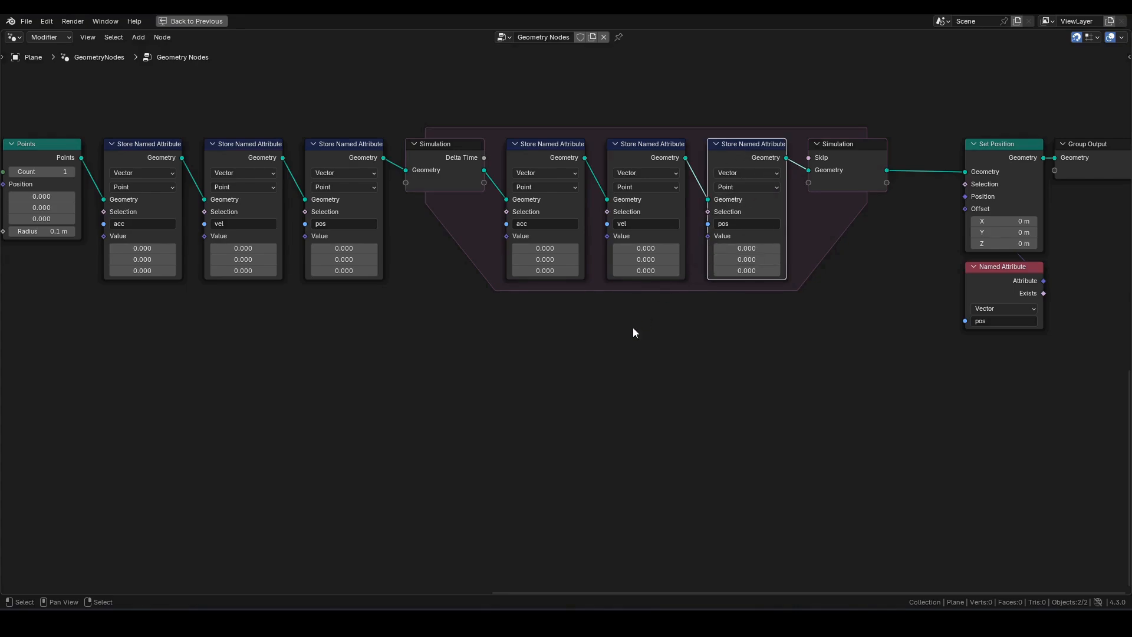
# Step: Add a Named Attribute node below the simulation zone's acc node, reading the Vector attribute pos
pyautogui.click(602, 347)
pyautogui.hotkey('shift', 'a')
pyautogui.write('na')
pyautogui.press('Return')
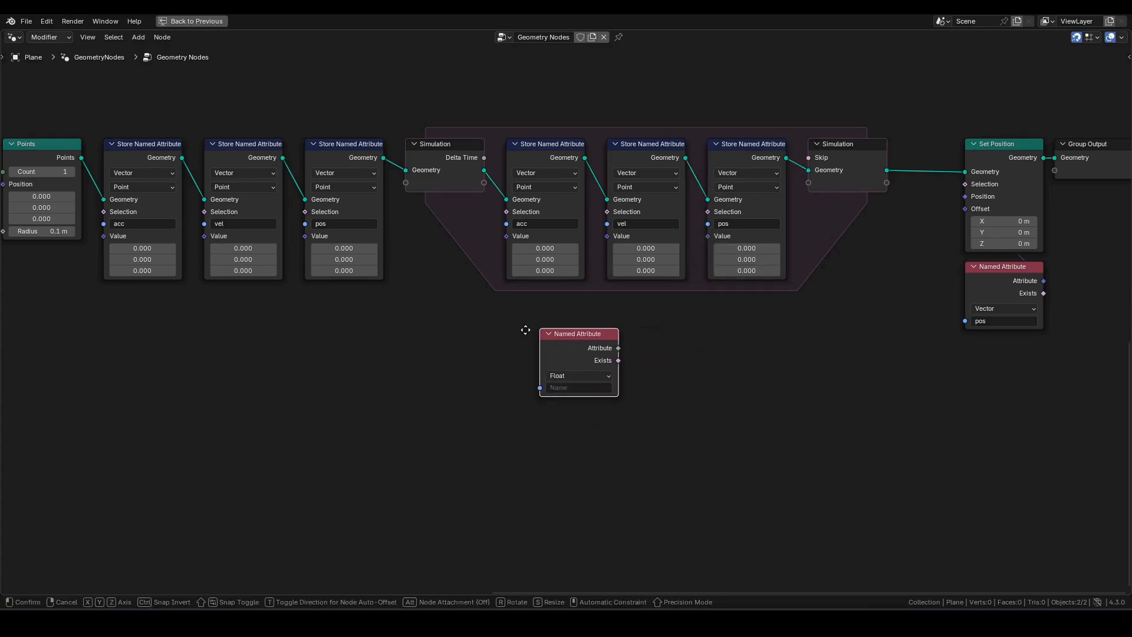
pyautogui.click(515, 327)
pyautogui.click(557, 388)
pyautogui.click(548, 417)
pyautogui.moveTo(550, 337); pyautogui.dragTo(539, 338)
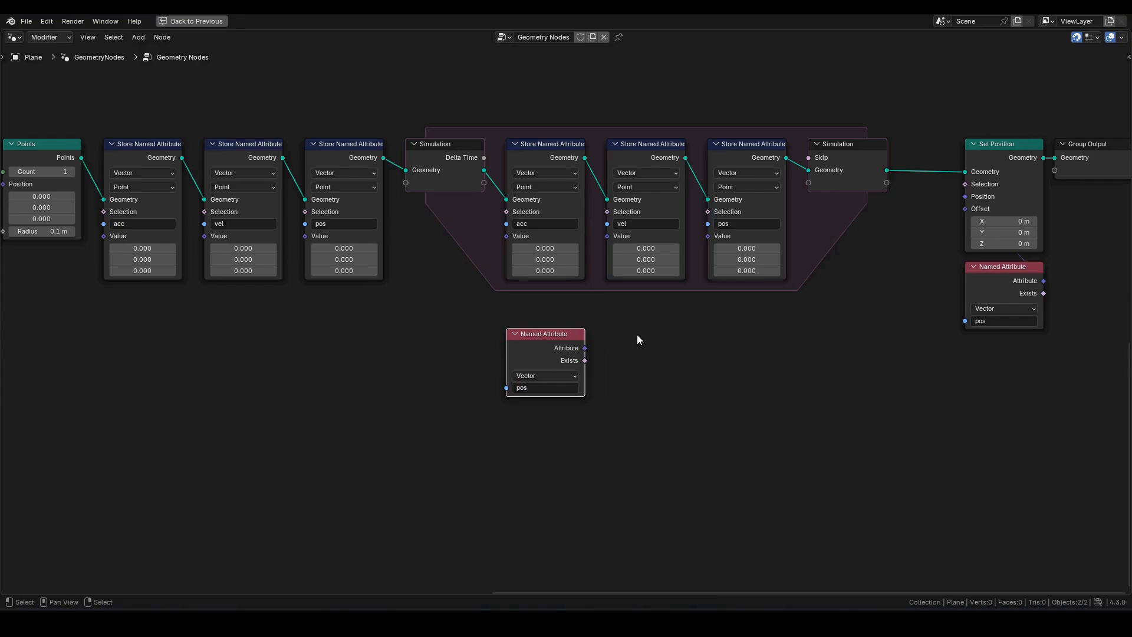
# Step: Add a Vector Math Add node beside the new pos Named Attribute, with pos feeding its first vector
pyautogui.hotkey('shift', 'a')
pyautogui.write('add')
pyautogui.click(632, 367)
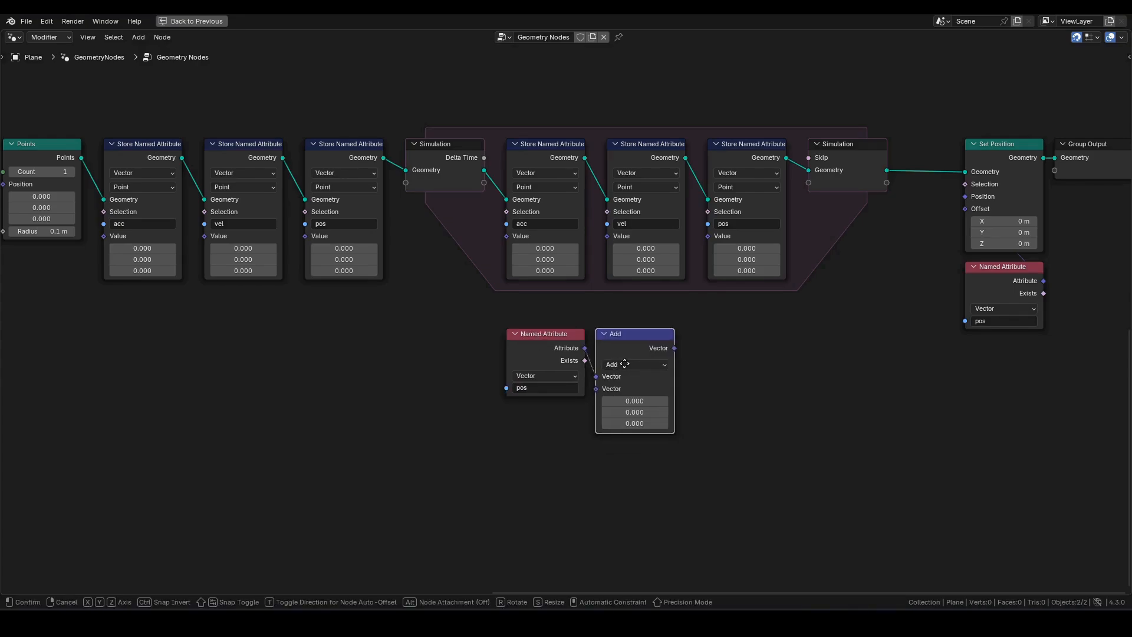
pyautogui.click(625, 364)
# Step: Duplicate the pos Named Attribute node to its lower left and set the copy's attribute name to vel
pyautogui.moveTo(524, 411); pyautogui.dragTo(576, 381, button='middle')
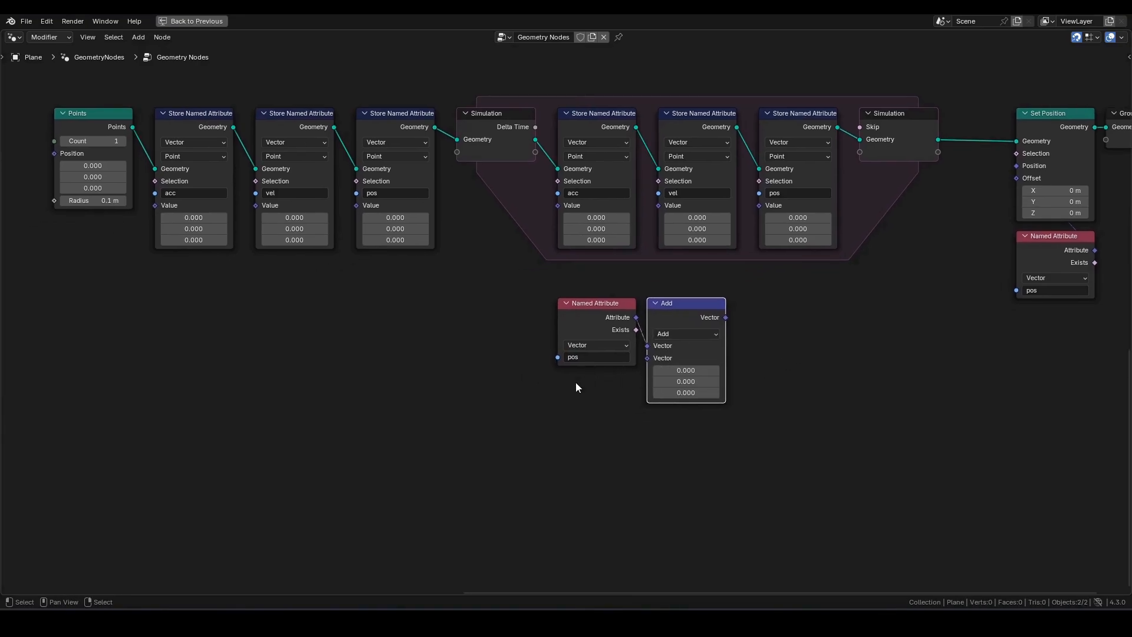
pyautogui.click(611, 303)
pyautogui.hotkey('shift', 'd')
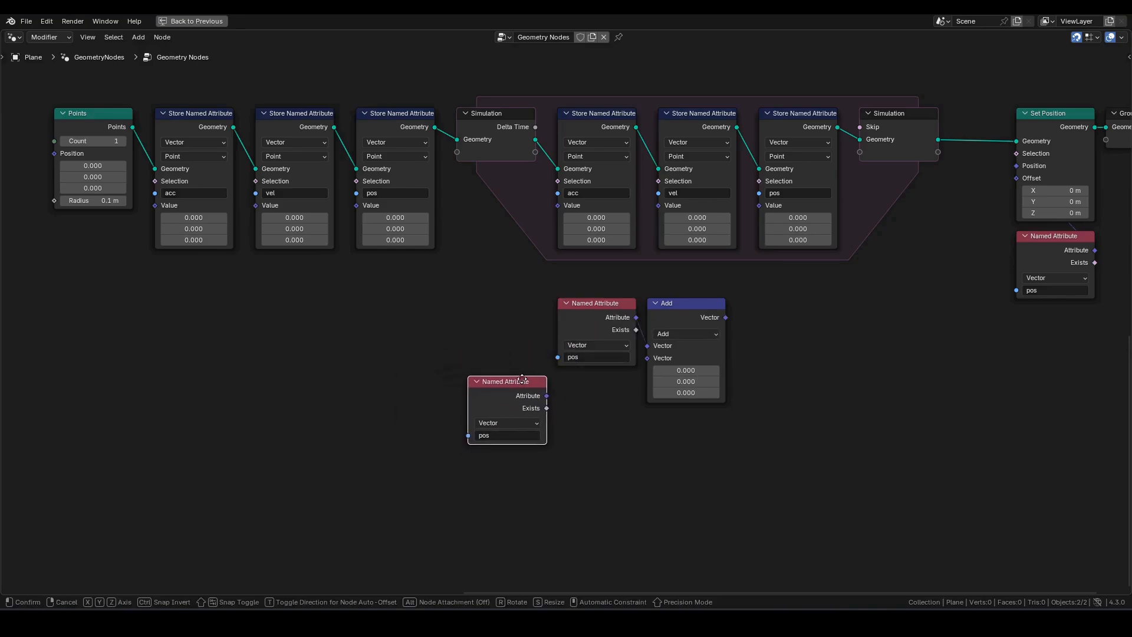
pyautogui.click(521, 382)
pyautogui.click(507, 436)
pyautogui.write('vel')
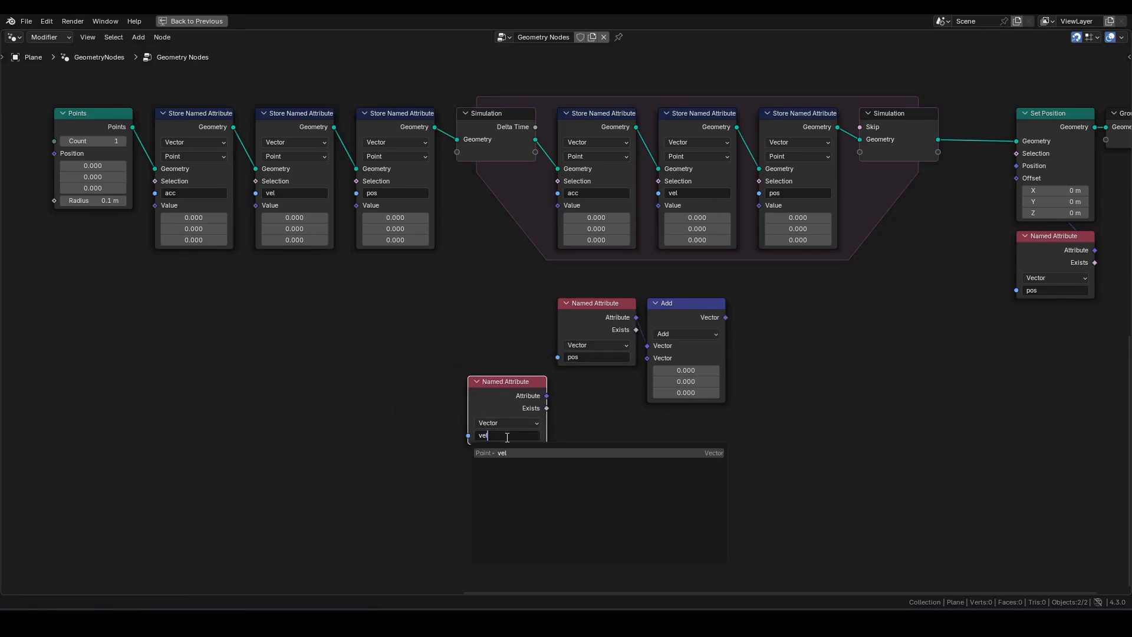
pyautogui.press('Return')
# Step: Add a Vector Math Scale node fed by the vel Named Attribute and connect its result to the Add node's second vector
pyautogui.moveTo(547, 408); pyautogui.dragTo(569, 398)
pyautogui.write('sca')
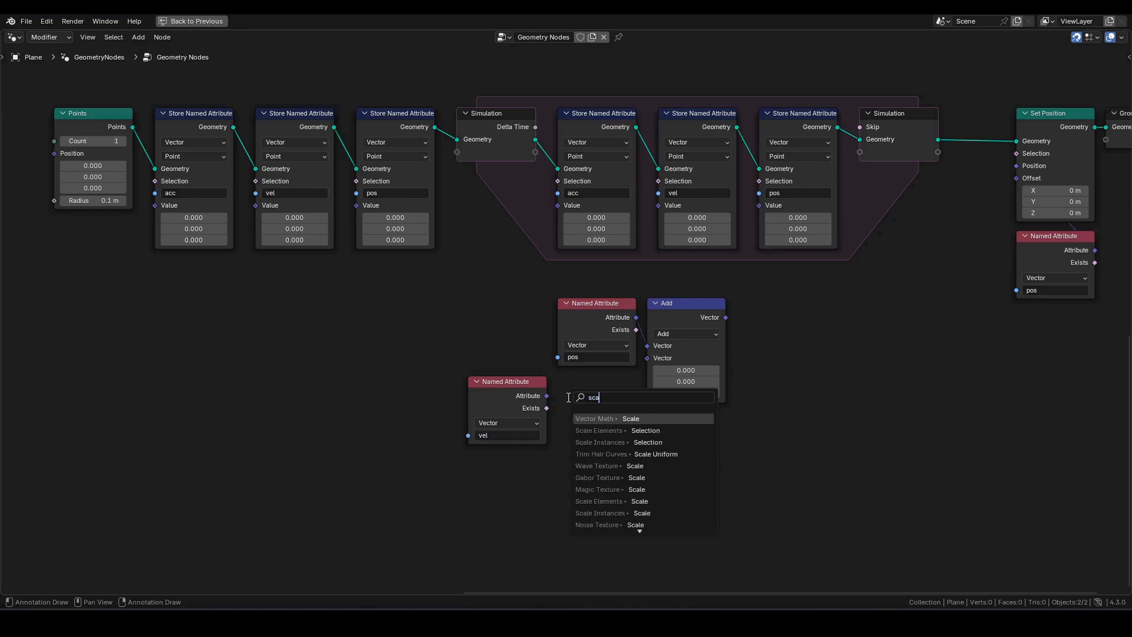
pyautogui.click(596, 418)
pyautogui.click(634, 399)
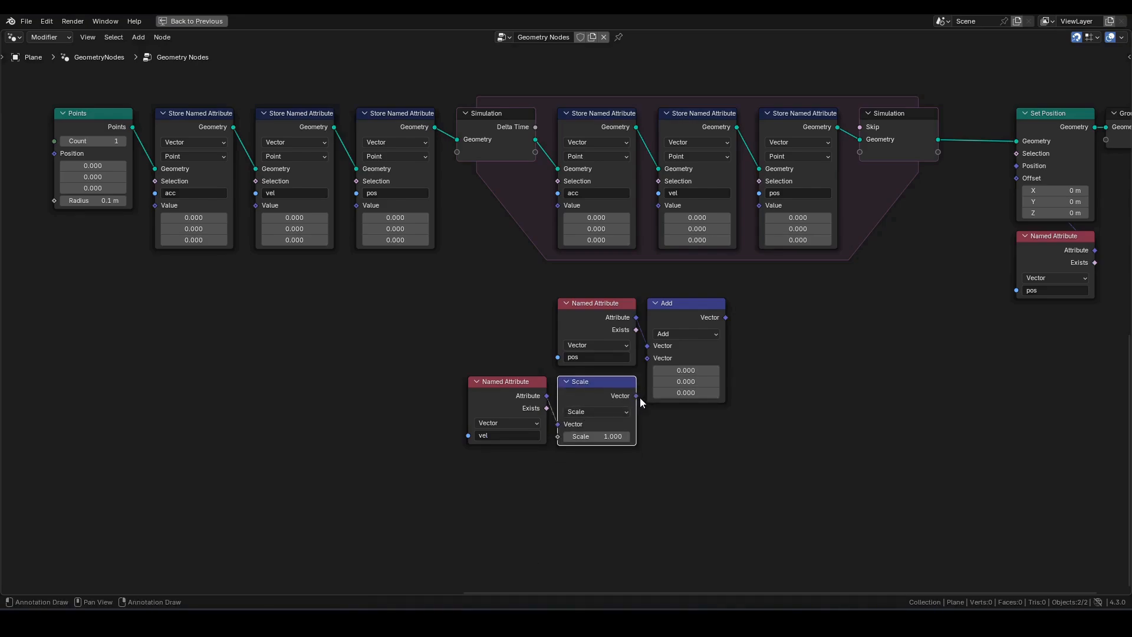
pyautogui.moveTo(637, 396); pyautogui.dragTo(657, 359)
# Step: Connect the simulation's Delta Time to the Scale factor and the Add result to the value of the zone's pos Store Named Attribute
pyautogui.moveTo(535, 126); pyautogui.dragTo(558, 437)
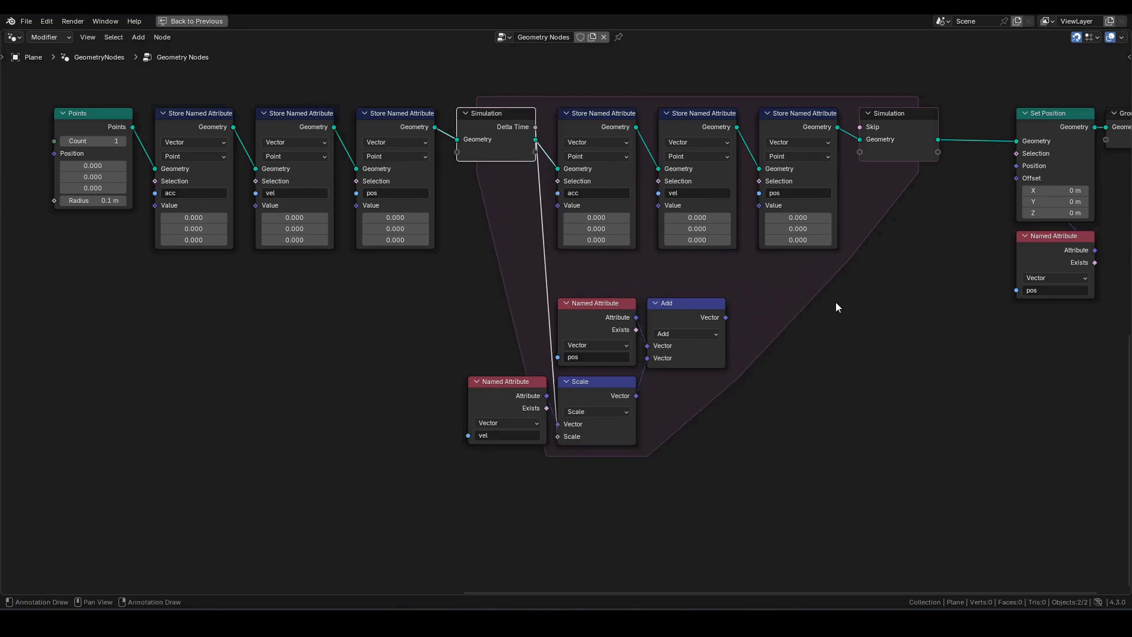
pyautogui.moveTo(836, 302); pyautogui.dragTo(766, 364, button='middle')
pyautogui.moveTo(656, 379); pyautogui.dragTo(685, 266)
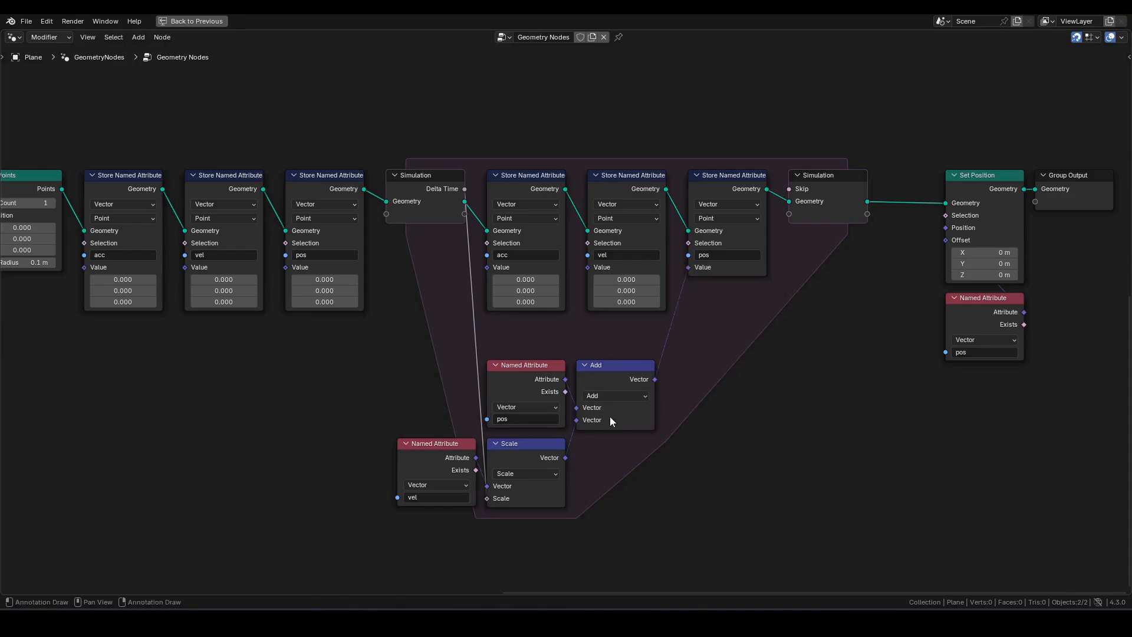
# Step: Group the pos, vel, Scale and Add nodes and rename the group's Scale input socket to Delta Time
pyautogui.moveTo(390, 340); pyautogui.dragTo(689, 548)
pyautogui.hotkey('ctrl', 'g')
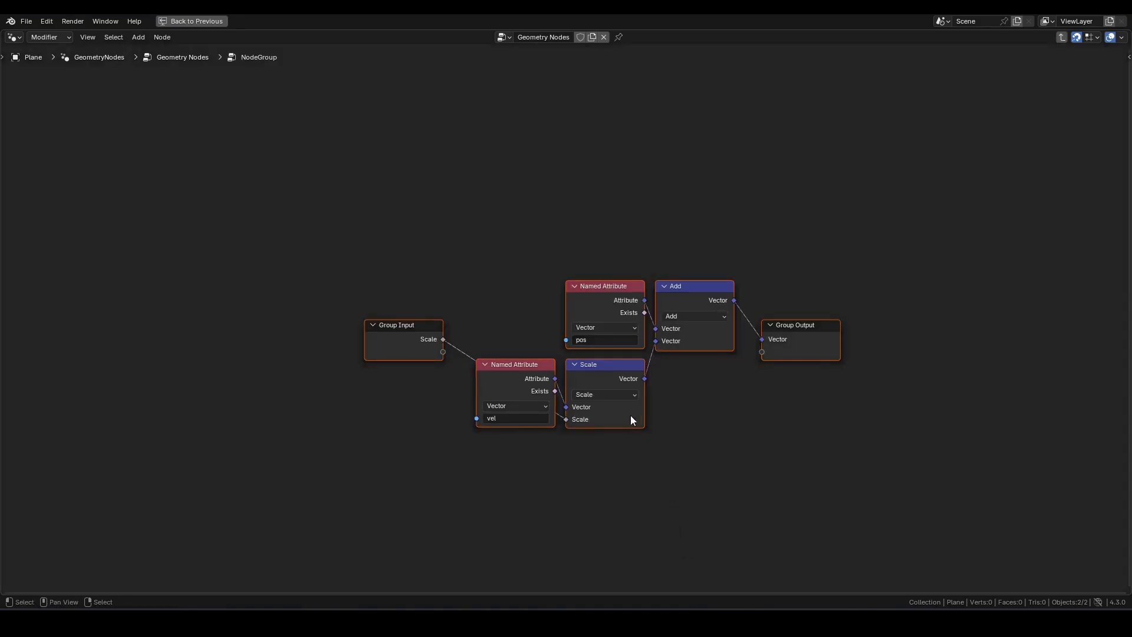
pyautogui.press('n')
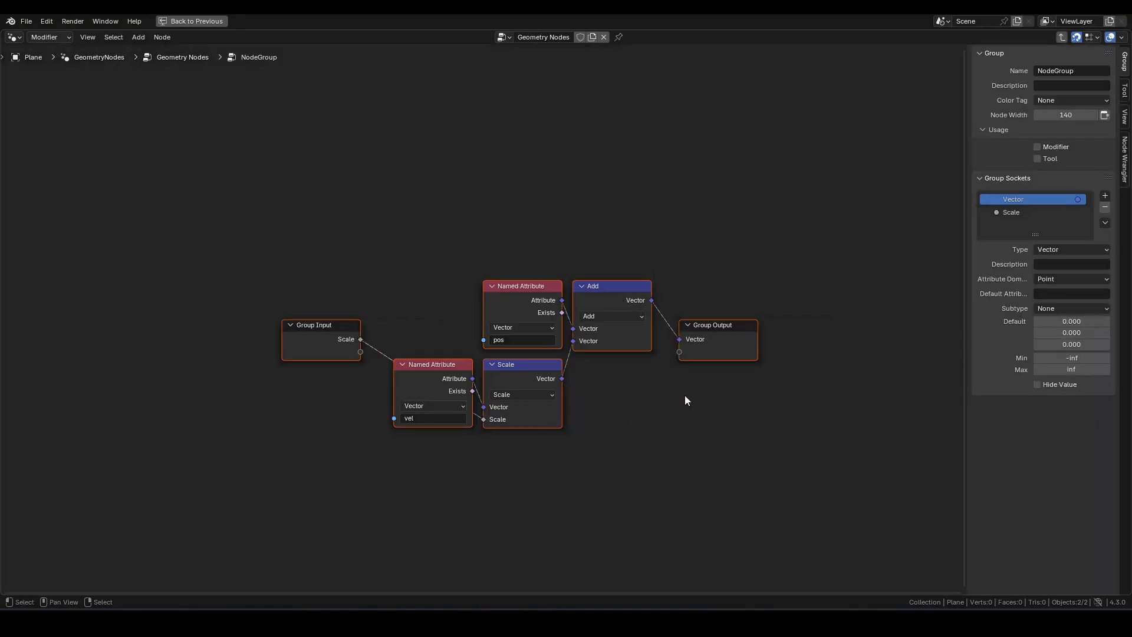
pyautogui.doubleClick(1024, 213)
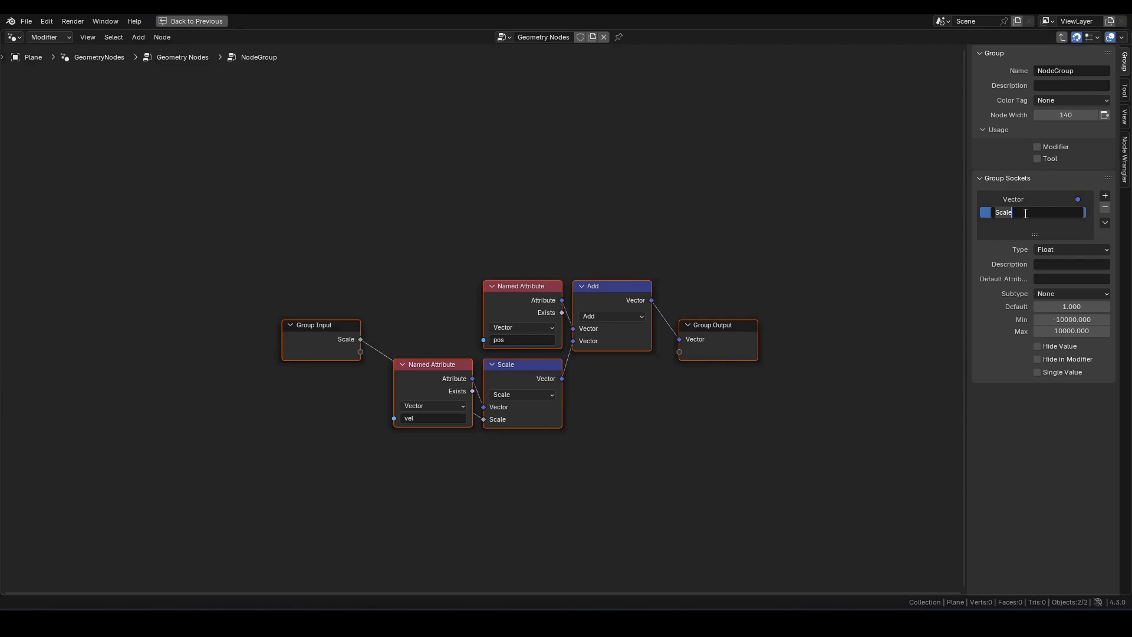
pyautogui.write('Delta Time')
pyautogui.press('Return')
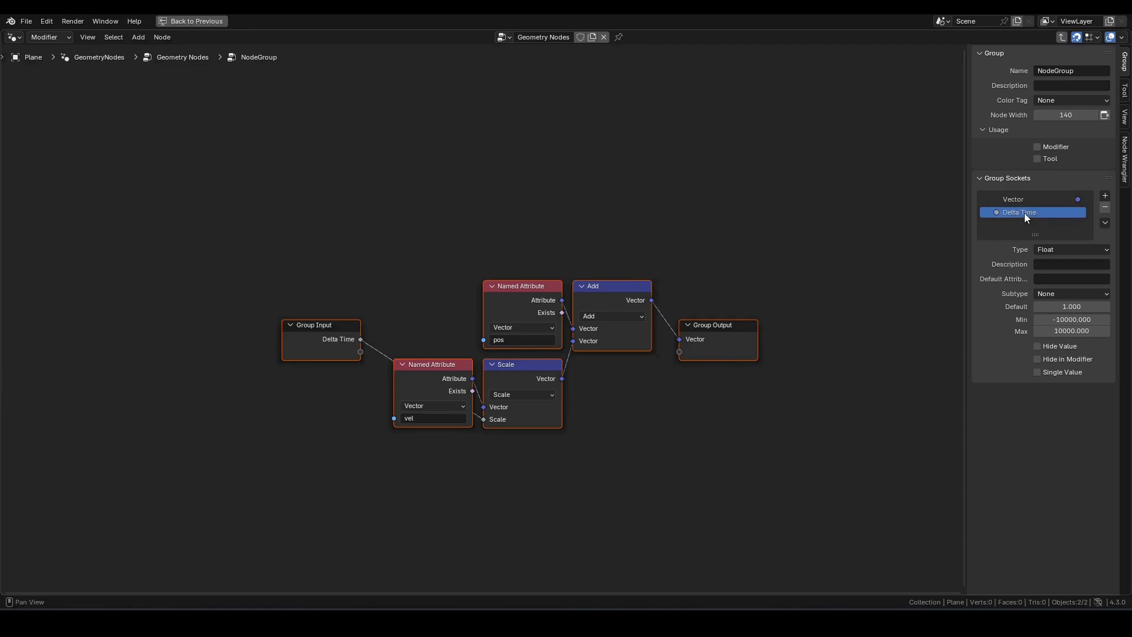
# Step: Place the Group Input below the vel attribute and the Group Output beside Add, then exit the node group
pyautogui.press('g')
pyautogui.click(505, 211)
pyautogui.click(378, 248)
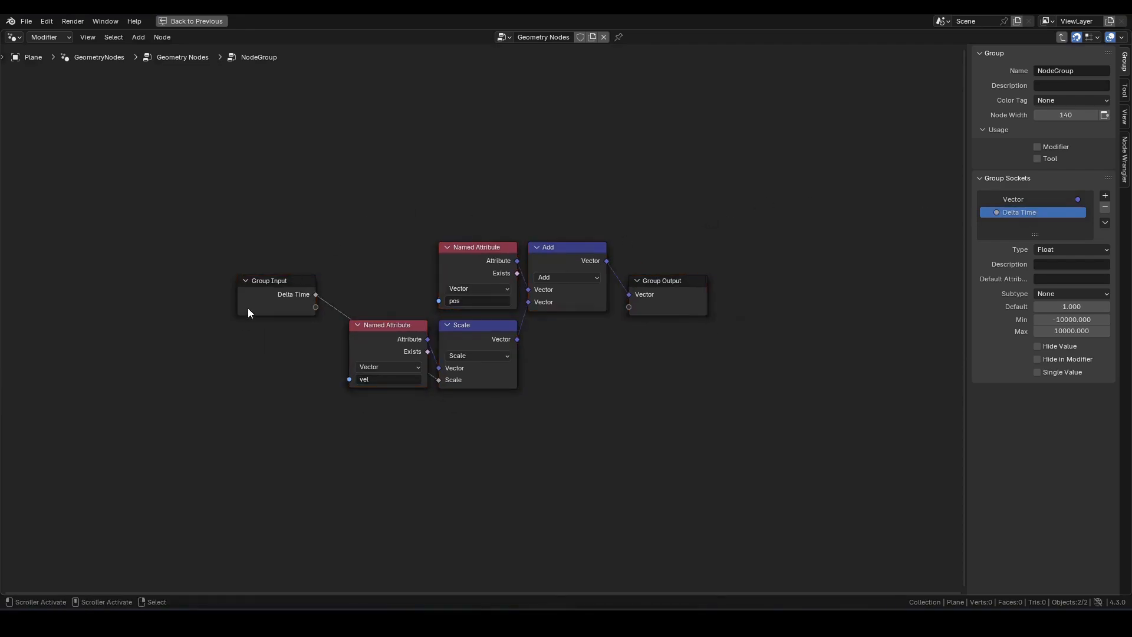
pyautogui.moveTo(249, 305); pyautogui.dragTo(370, 423)
pyautogui.click(653, 289)
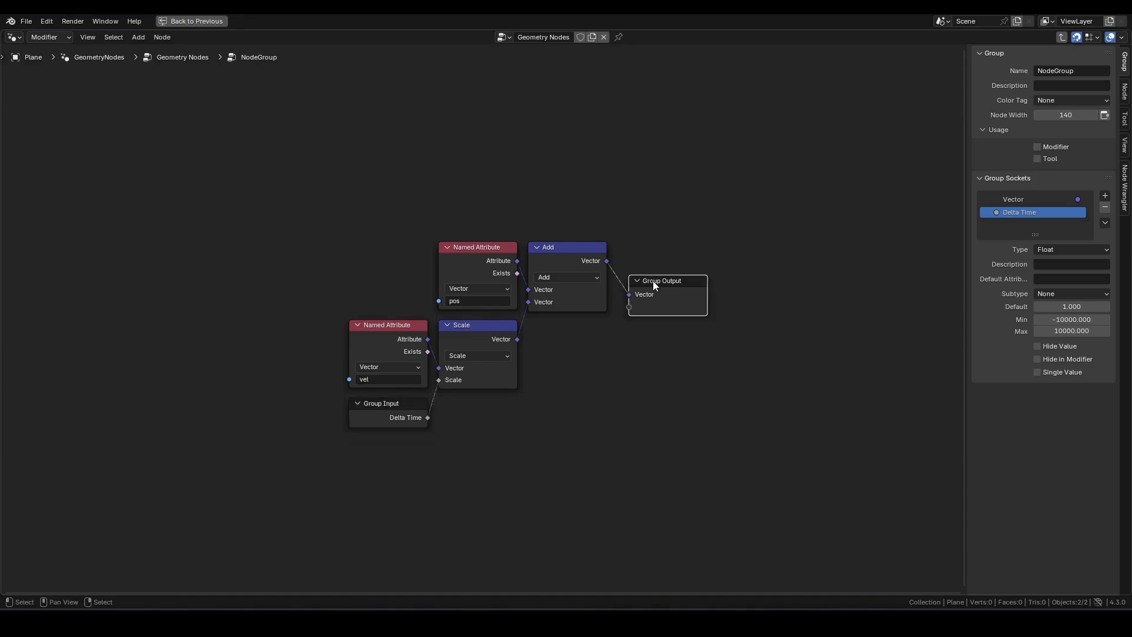
pyautogui.moveTo(656, 293); pyautogui.dragTo(648, 255)
pyautogui.press('Home')
pyautogui.press('n')
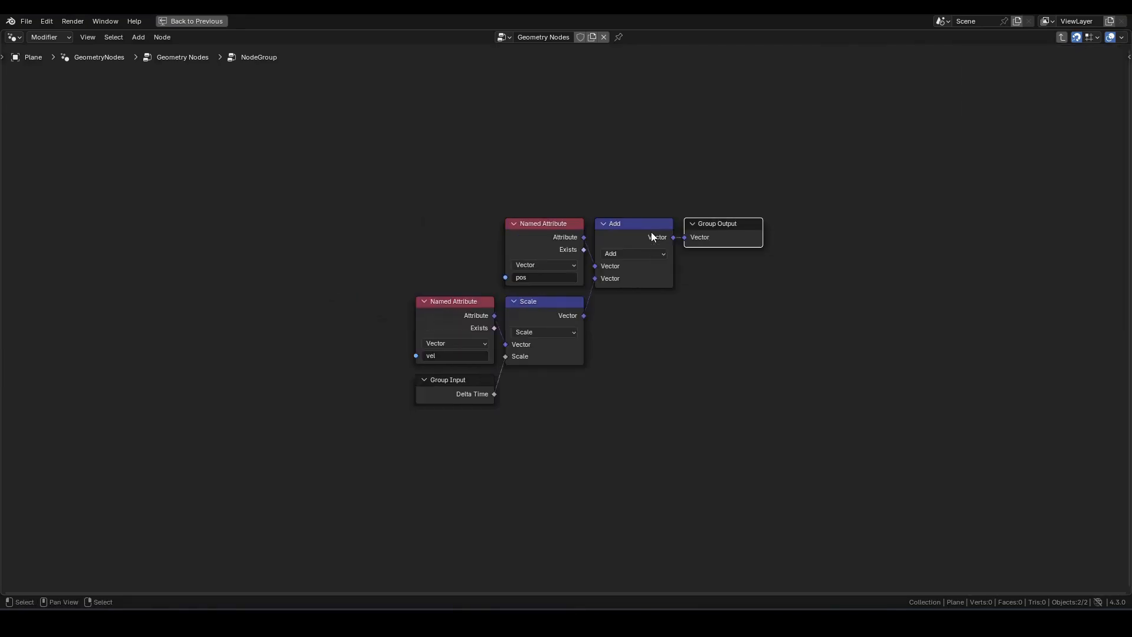
pyautogui.press('Tab')
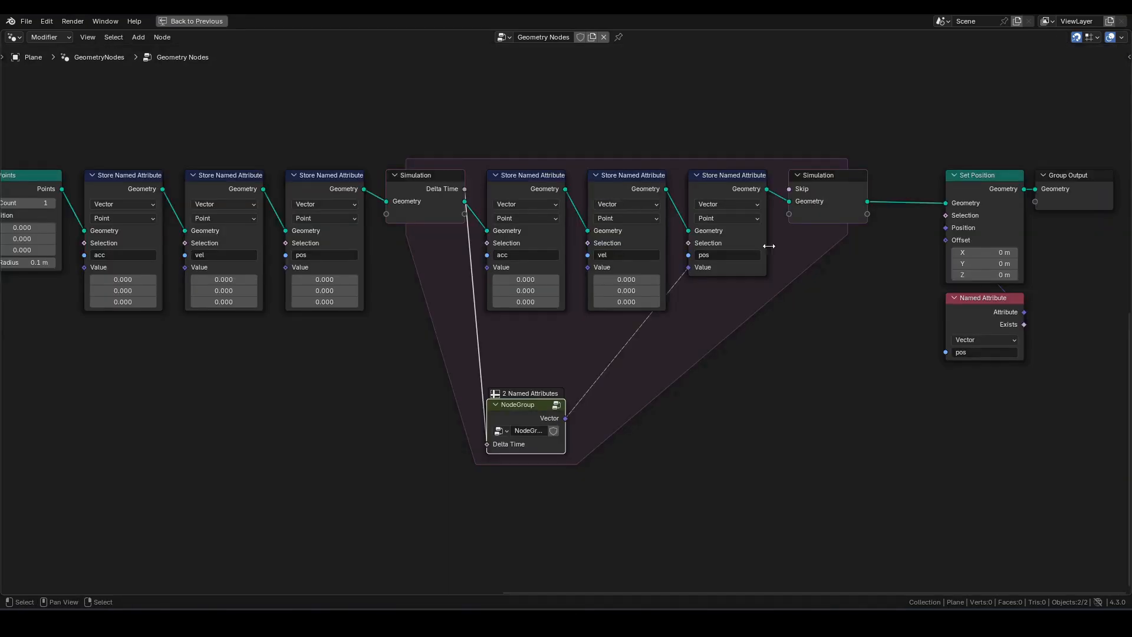
# Step: Rename the new node group inside the simulation zone to calcPos
pyautogui.keyDown('shift'); pyautogui.moveTo(775, 296); pyautogui.dragTo(734, 342, button='middle'); pyautogui.keyUp('shift')
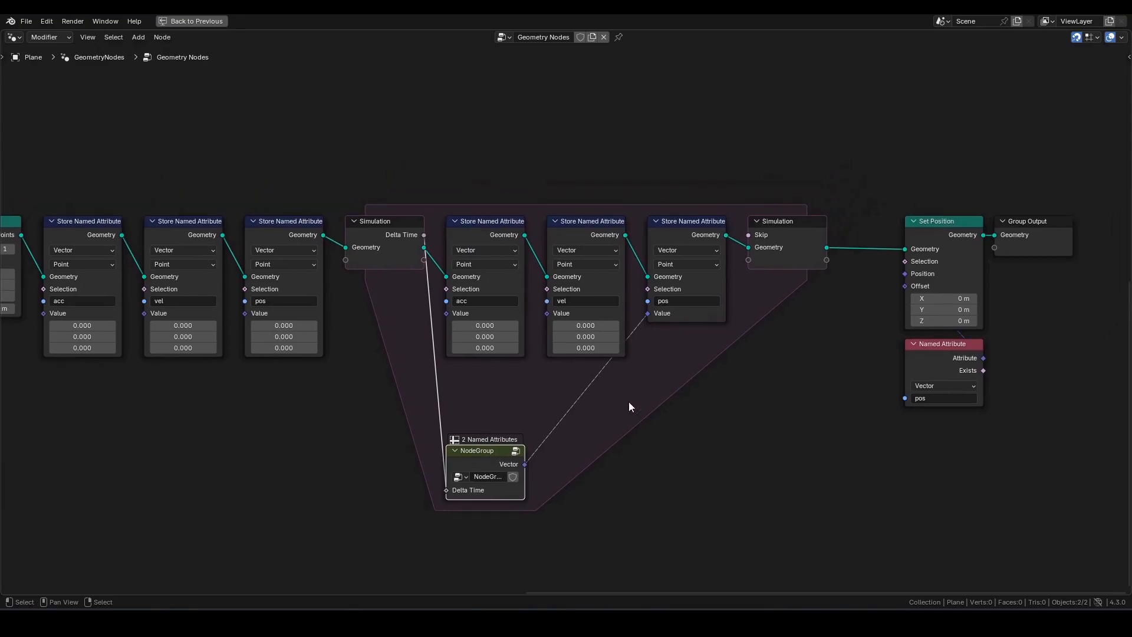
pyautogui.click(493, 480)
pyautogui.write('calcPos')
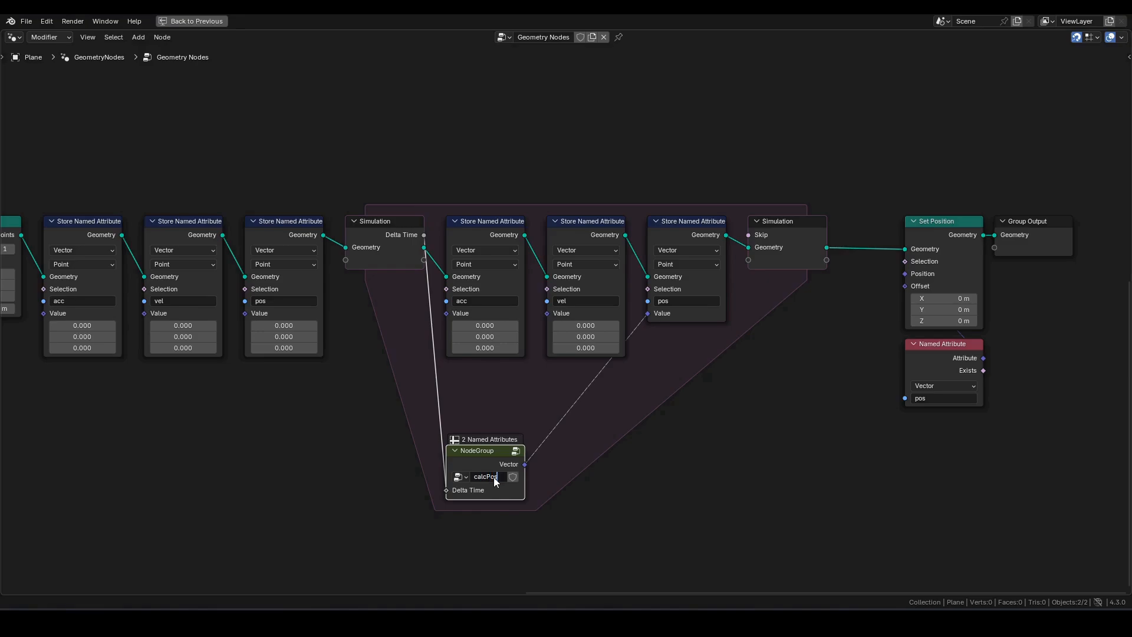
pyautogui.press('Return')
pyautogui.click(529, 415)
# Step: Place calcPos directly beneath the zone's pos Store Named Attribute and route its Delta Time link over the nodes with two reroutes
pyautogui.moveTo(482, 459); pyautogui.dragTo(682, 339)
pyautogui.keyDown('shift'); pyautogui.moveTo(642, 352); pyautogui.dragTo(618, 407, button='right'); pyautogui.keyUp('shift')
pyautogui.press('g')
pyautogui.click(418, 222)
pyautogui.keyDown('shift'); pyautogui.moveTo(462, 199); pyautogui.dragTo(447, 228, button='right'); pyautogui.keyUp('shift')
pyautogui.press('g')
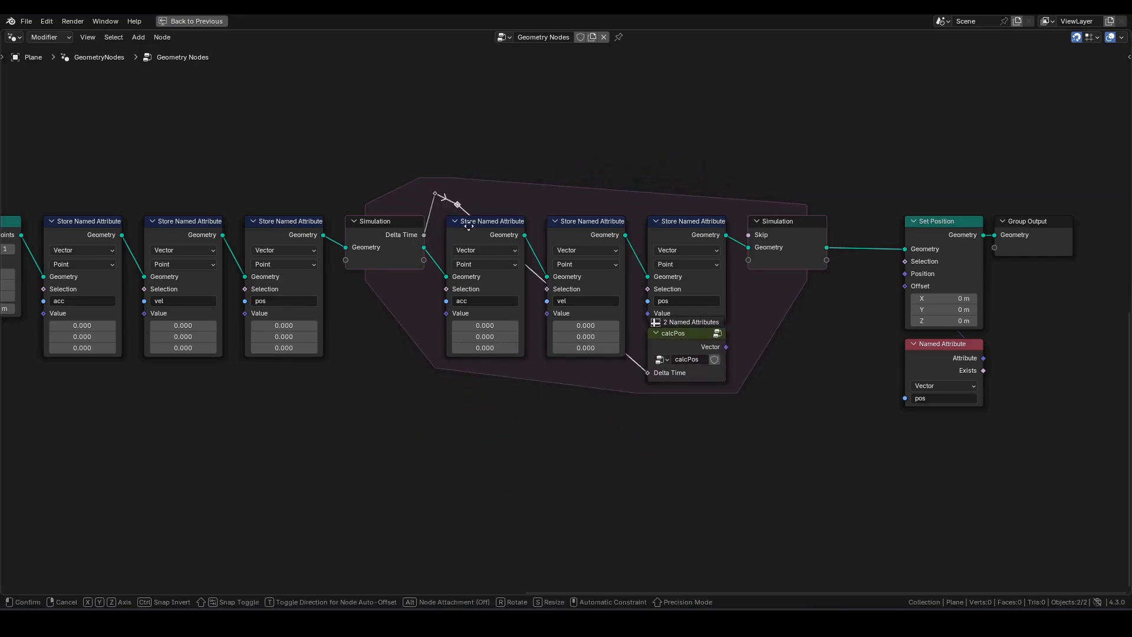
pyautogui.click(625, 216)
pyautogui.click(711, 464)
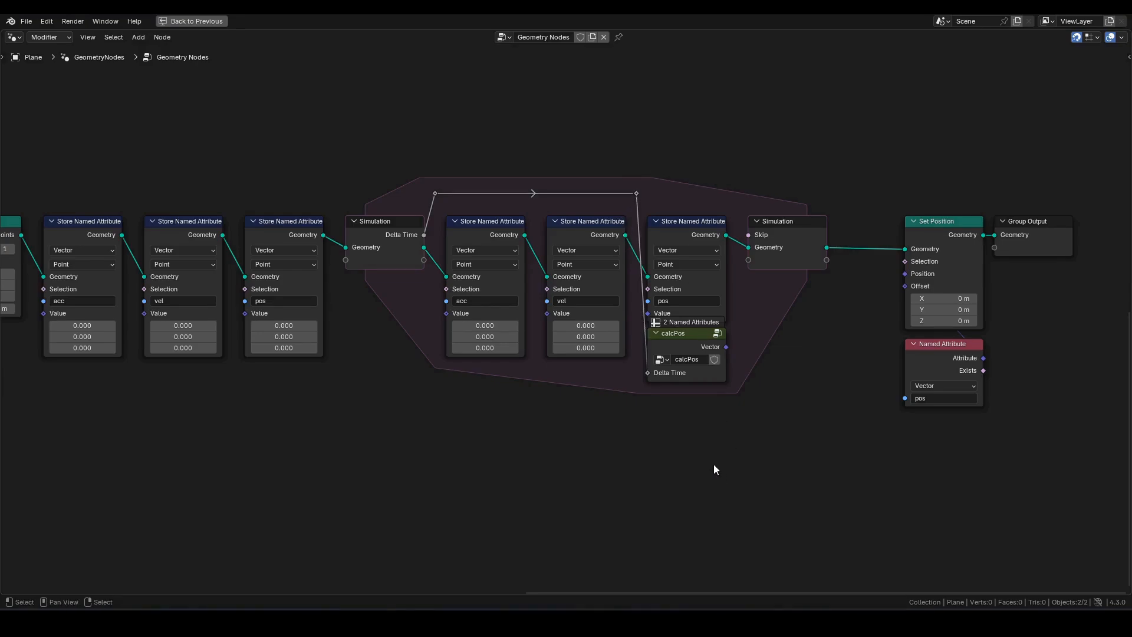
# Step: Duplicate the calcPos group below the zone's vel node, make the copy single-user and rename it calVel
pyautogui.click(688, 345)
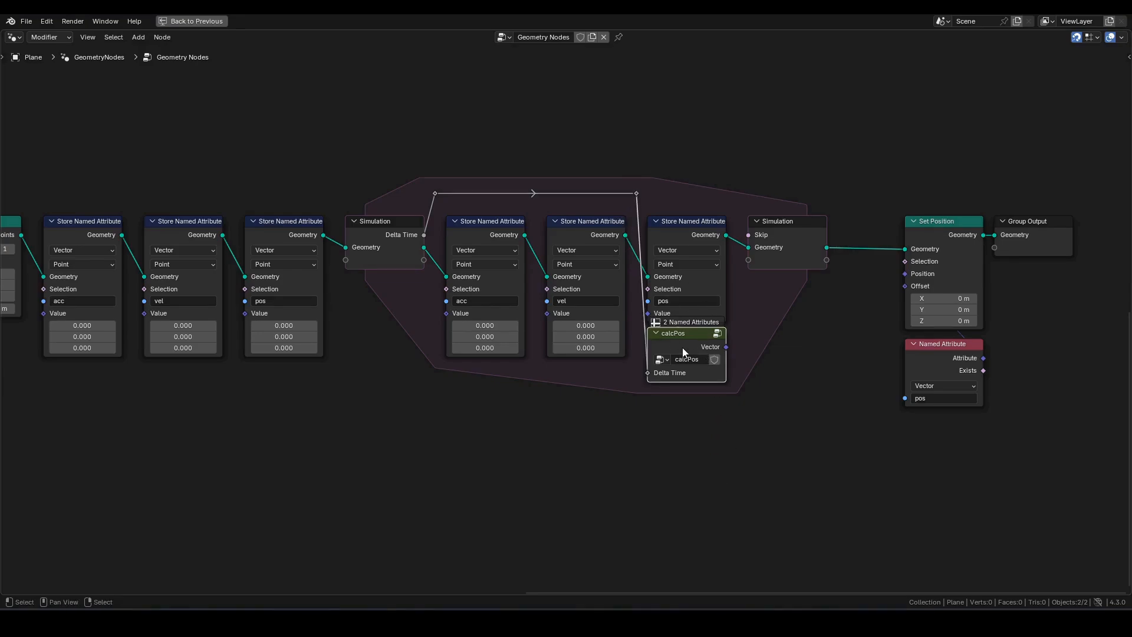
pyautogui.hotkey('shift', 'd')
pyautogui.click(593, 464)
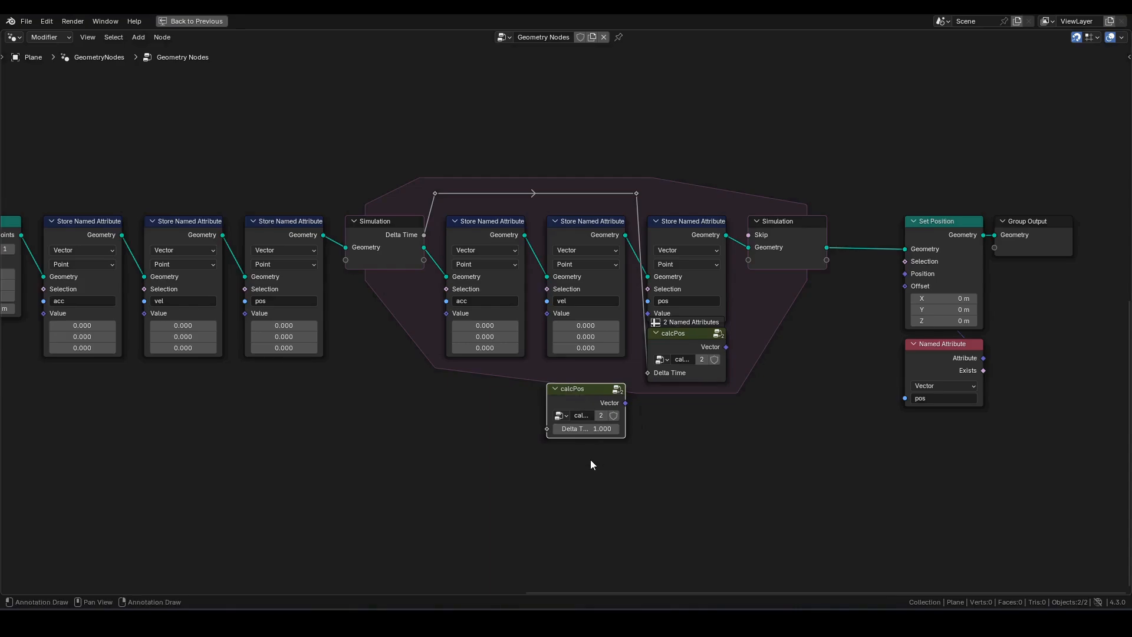
pyautogui.scroll(2, 591, 461)
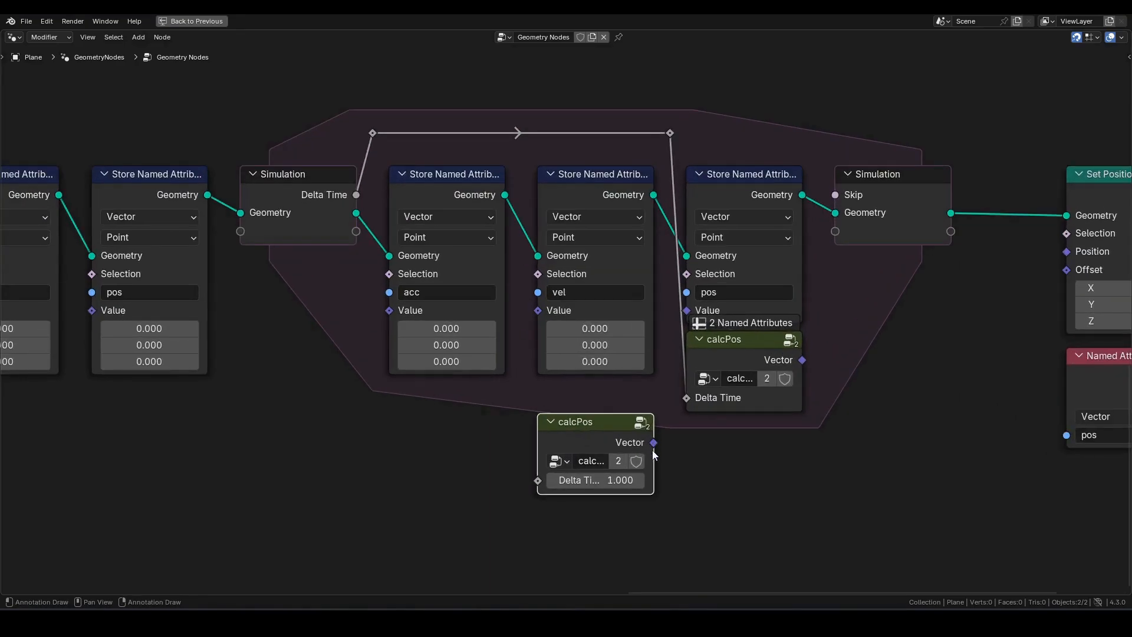
pyautogui.click(619, 461)
pyautogui.doubleClick(603, 462)
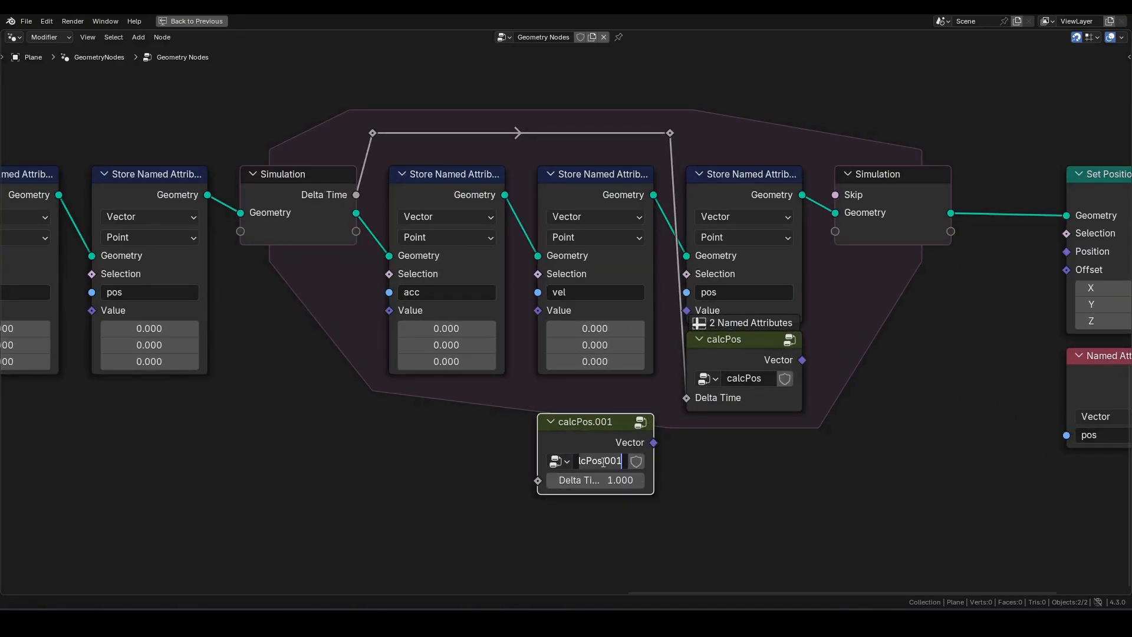
pyautogui.write('calVel')
pyautogui.press('Return')
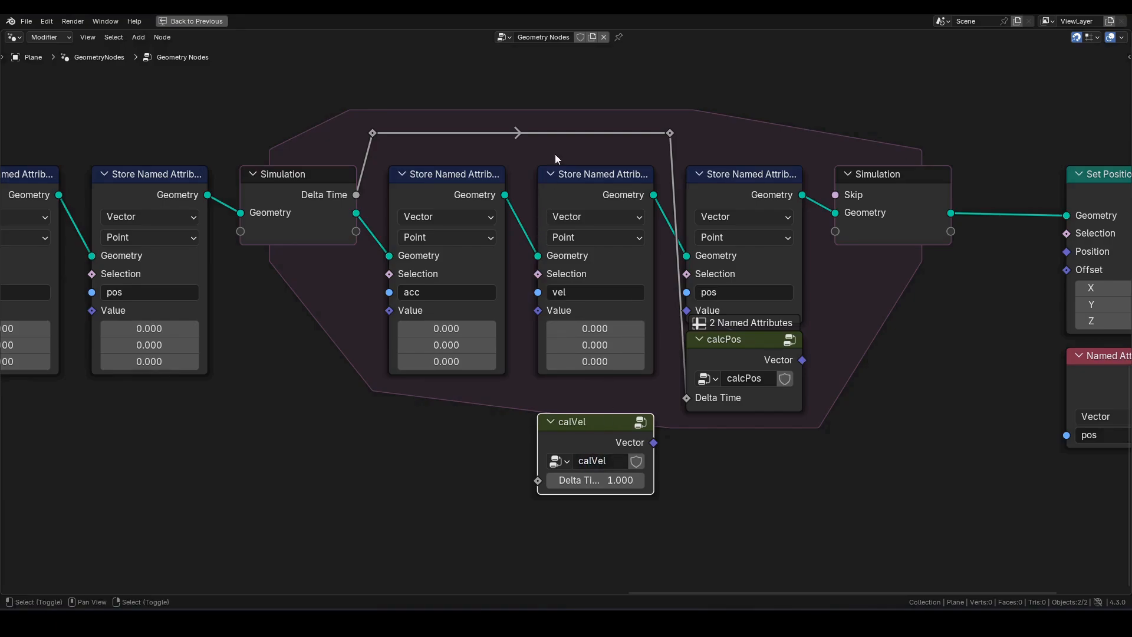
# Step: Feed calVel from a new reroute on the Delta Time link, connect its vector to the vel node's value and place it beneath that node
pyautogui.keyDown('shift'); pyautogui.moveTo(522, 108); pyautogui.dragTo(510, 151, button='right'); pyautogui.keyUp('shift')
pyautogui.moveTo(516, 134); pyautogui.dragTo(530, 480)
pyautogui.moveTo(653, 442); pyautogui.dragTo(540, 319)
pyautogui.moveTo(614, 435); pyautogui.dragTo(614, 353)
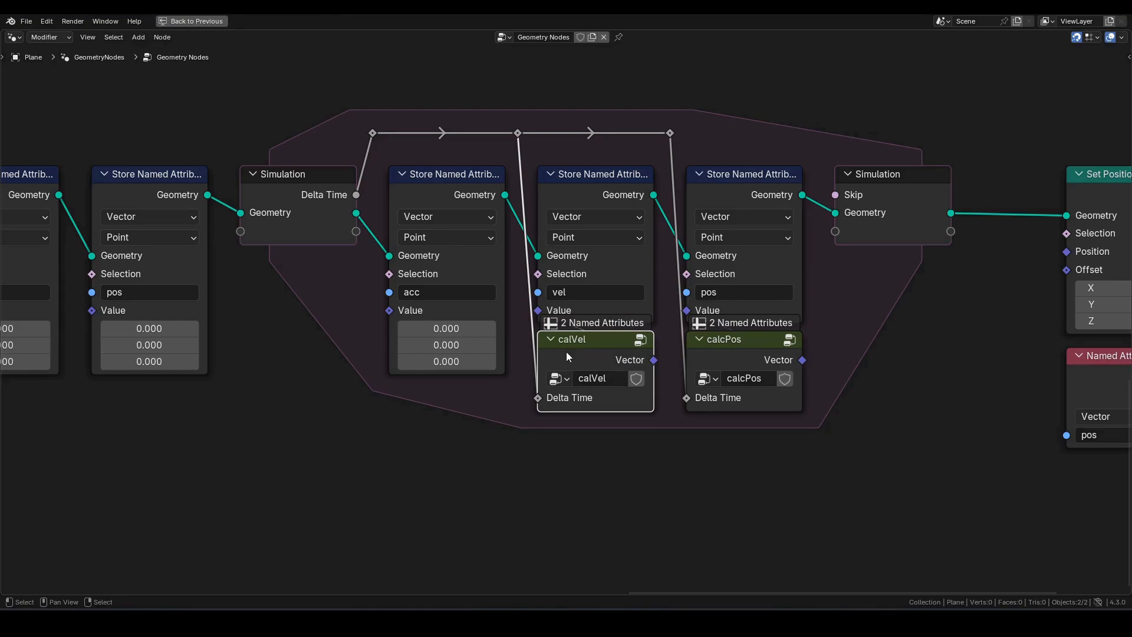
# Step: Inside the calVel group, change the pos attribute to vel and the vel attribute to acc, then exit the group
pyautogui.press('Tab')
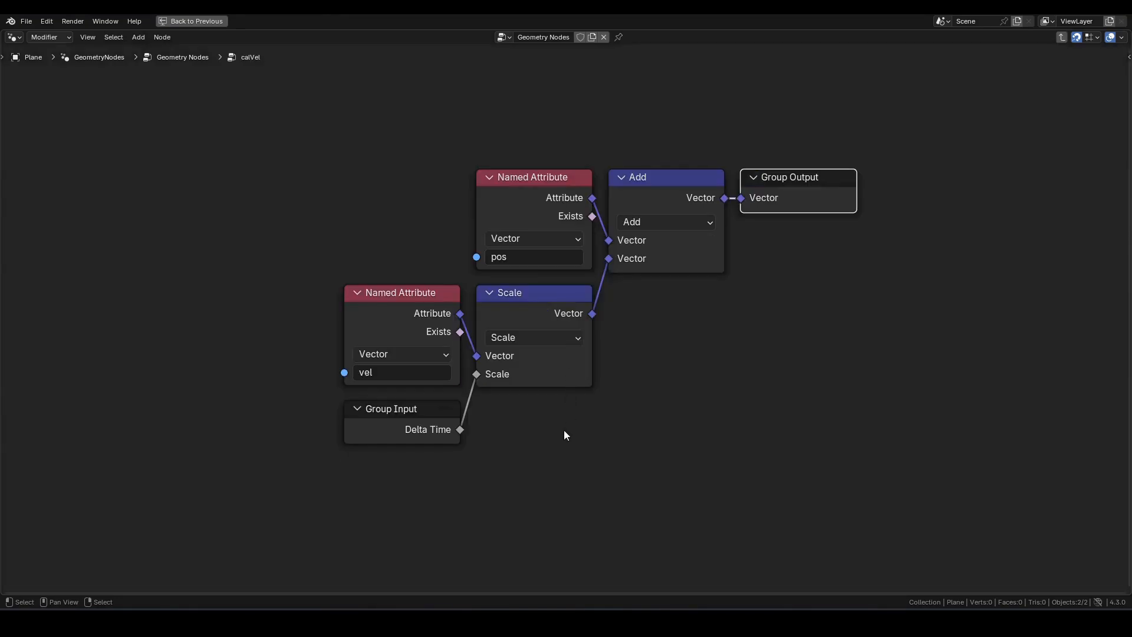
pyautogui.click(519, 257)
pyautogui.write('vel')
pyautogui.press('Return')
pyautogui.click(413, 372)
pyautogui.write('ac')
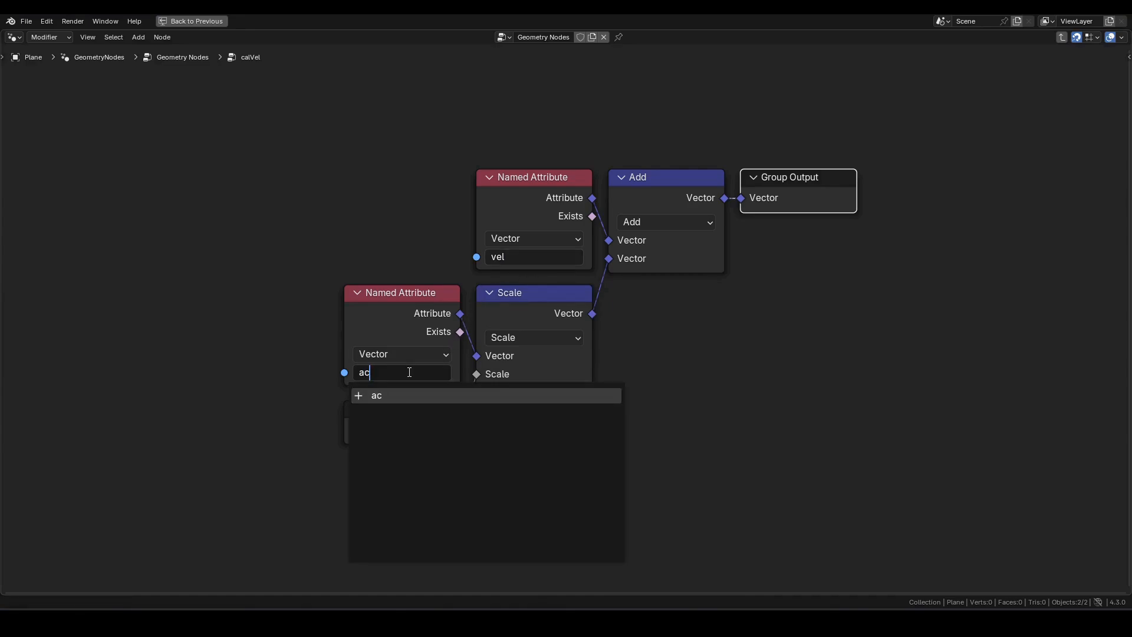
pyautogui.write('c')
pyautogui.press('Return')
pyautogui.click(693, 360)
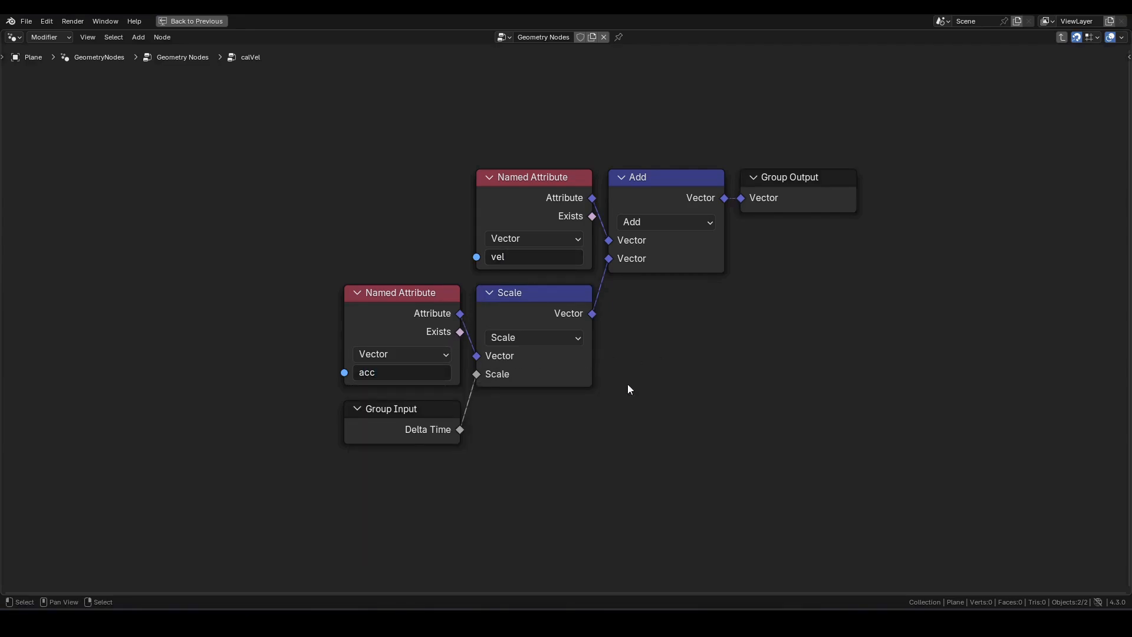
pyautogui.press('Tab')
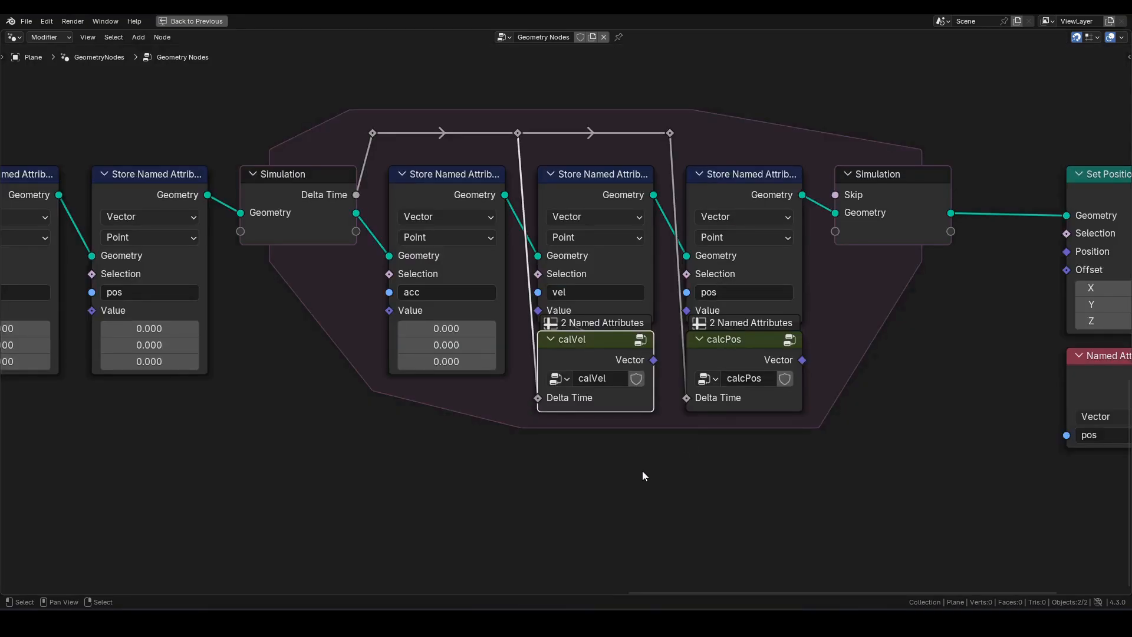
# Step: Set the Z value of the zone's acc Store Named Attribute to -9.81
pyautogui.click(437, 365)
pyautogui.write('-9')
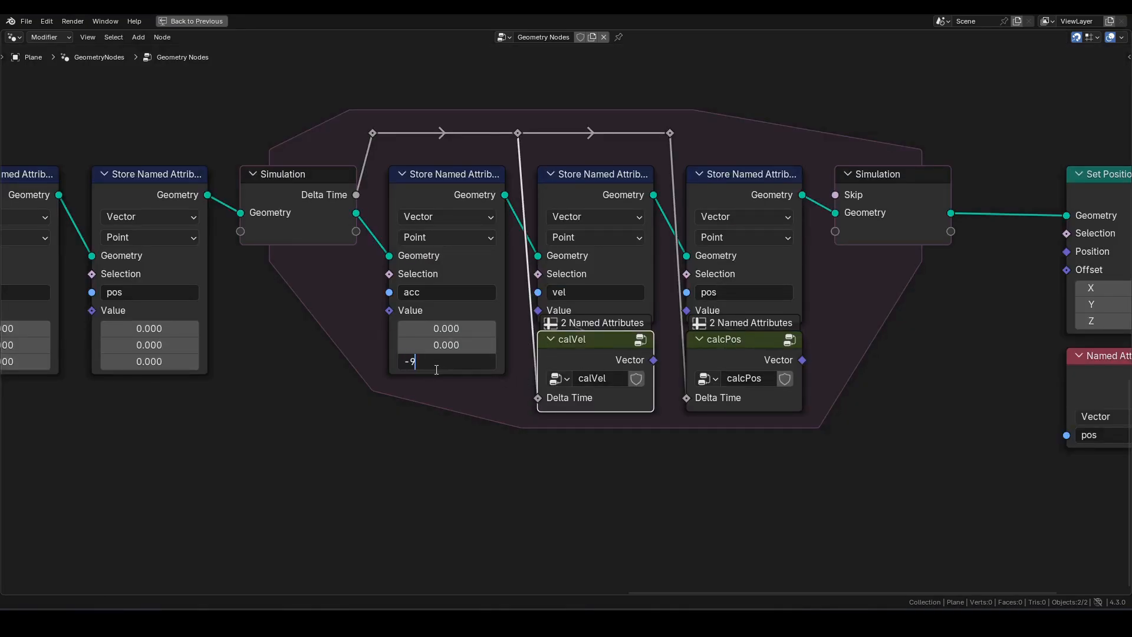
pyautogui.write('.81')
pyautogui.press('Return')
pyautogui.click(476, 476)
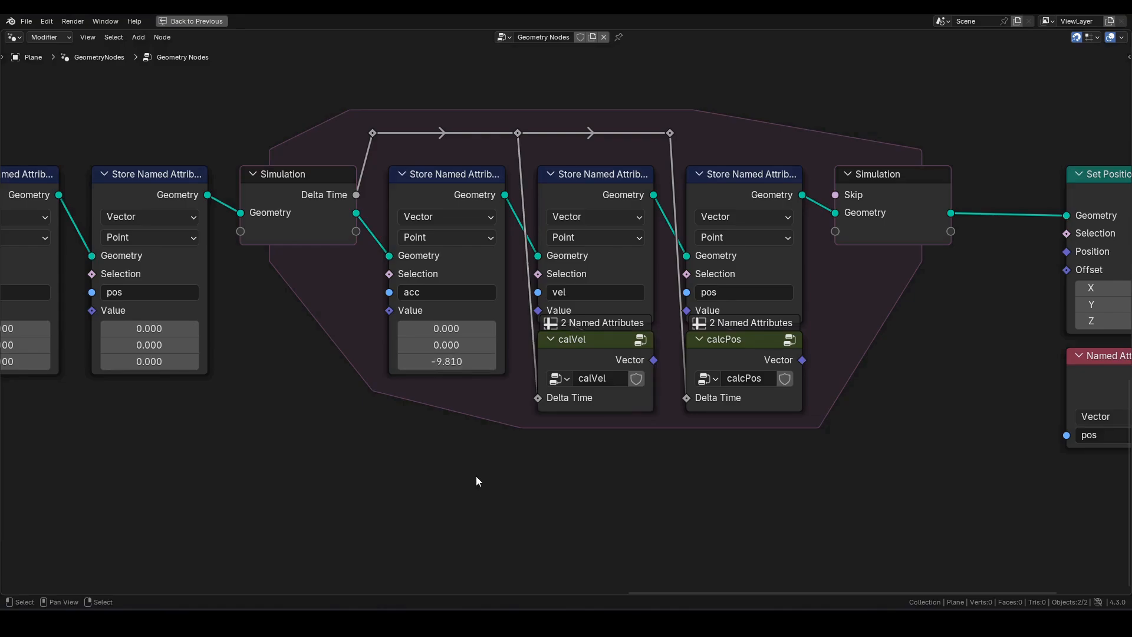
# Step: Restore the full workspace layout and play the animation to examine the point's motion in the viewport, then stop playback
pyautogui.hotkey('ctrl', 'space')
pyautogui.scroll(-2, 679, 208)
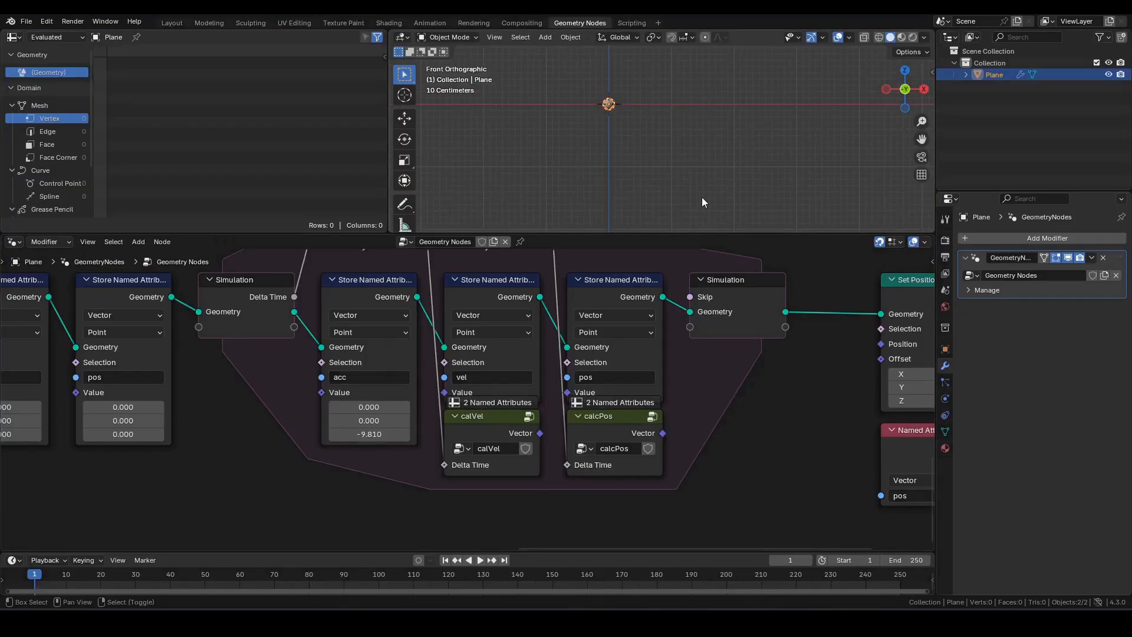
pyautogui.scroll(4, 702, 197)
pyautogui.press('space')
pyautogui.scroll(-3, 622, 189)
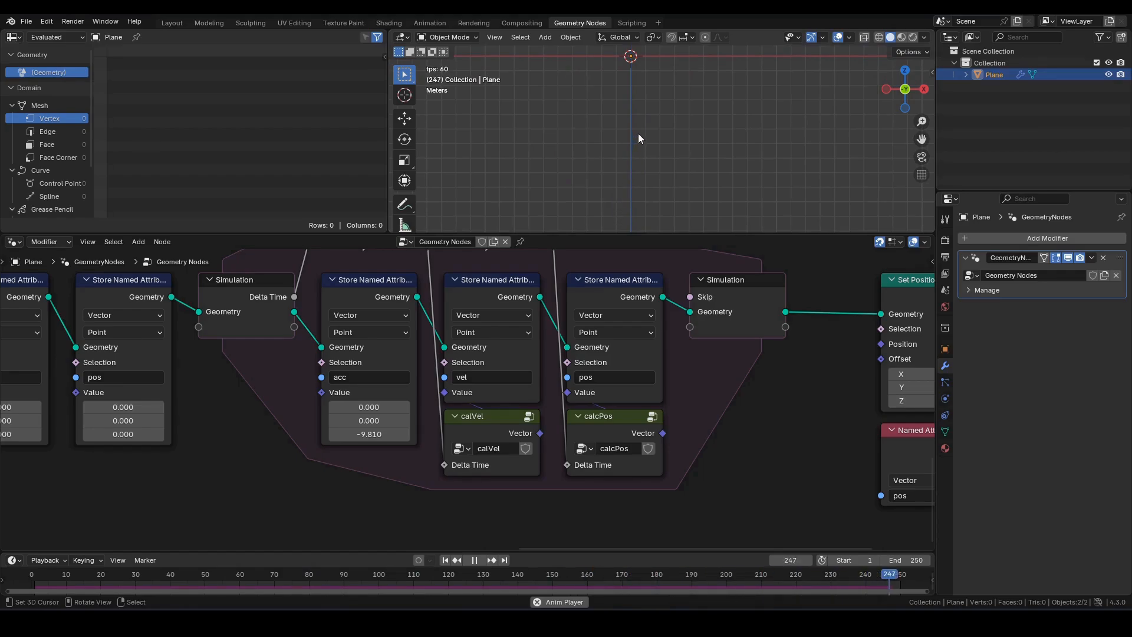
pyautogui.press('space')
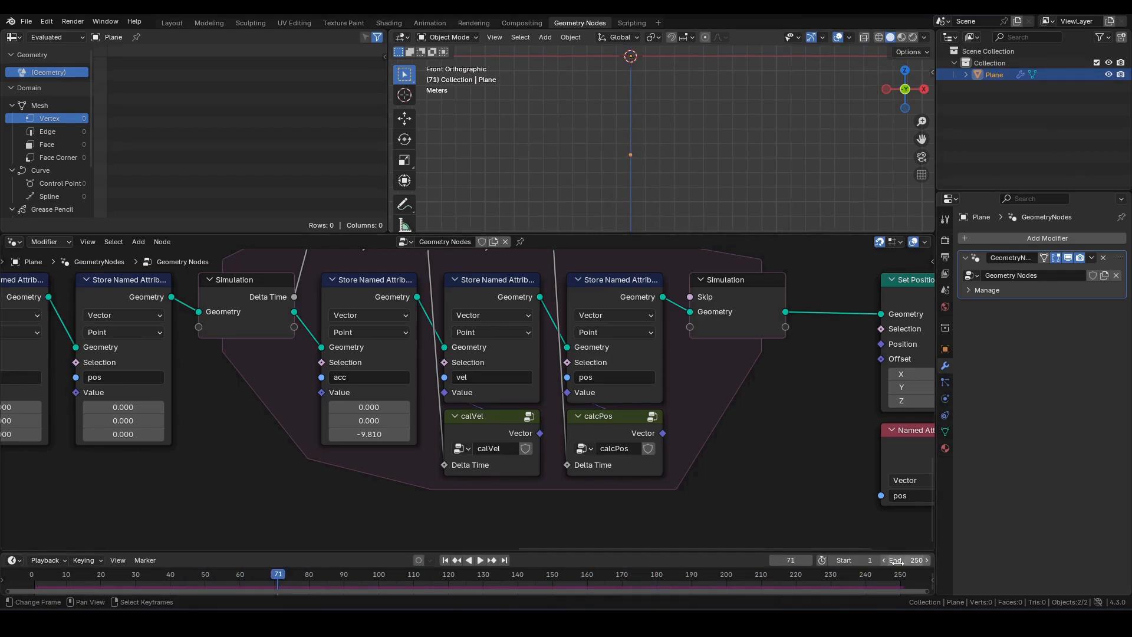
# Step: Set the initial pos Store Named Attribute's Z value to 2 and return the timeline to frame 1
pyautogui.keyDown('shift'); pyautogui.moveTo(656, 112); pyautogui.dragTo(691, 189, button='middle'); pyautogui.keyUp('shift')
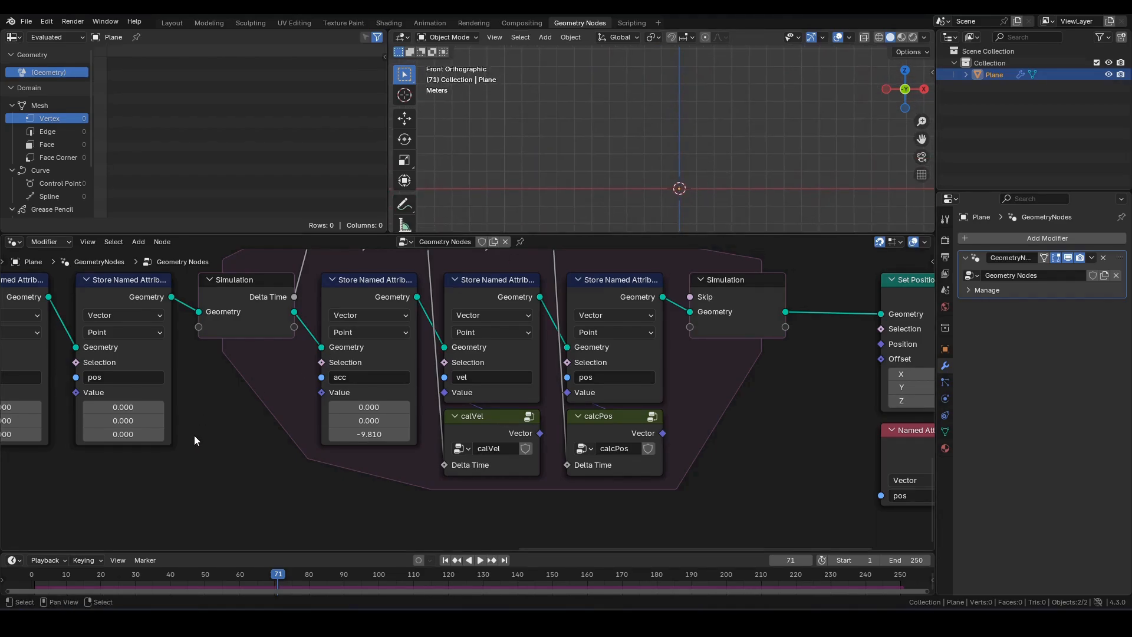
pyautogui.moveTo(195, 438); pyautogui.dragTo(682, 444, button='middle')
pyautogui.scroll(1, 677, 462)
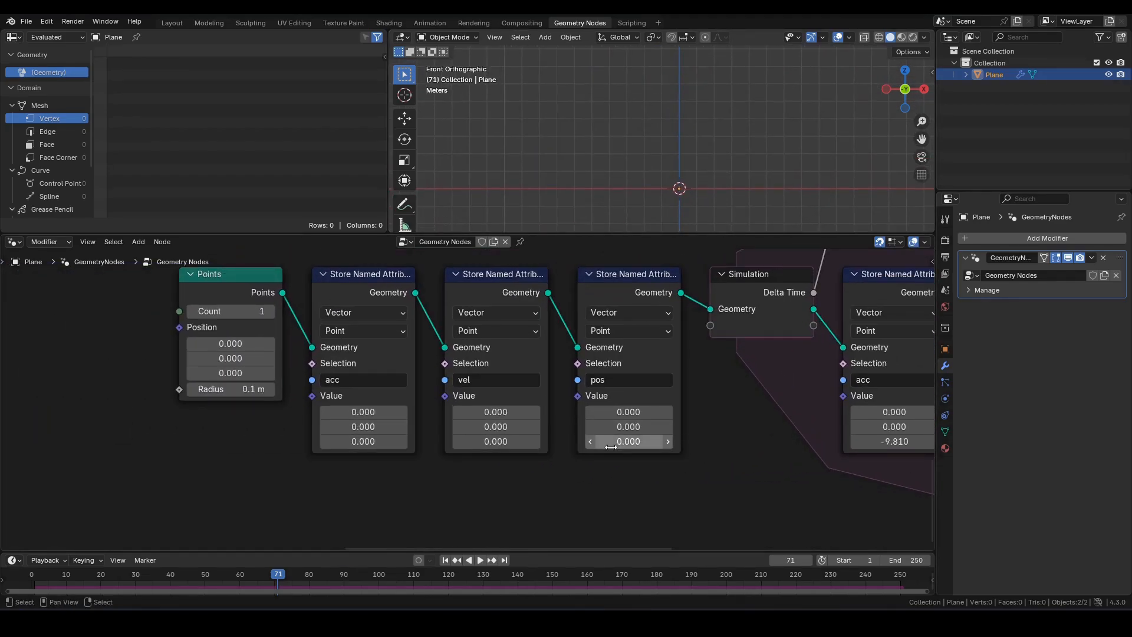
pyautogui.click(625, 436)
pyautogui.write('2')
pyautogui.press('Return')
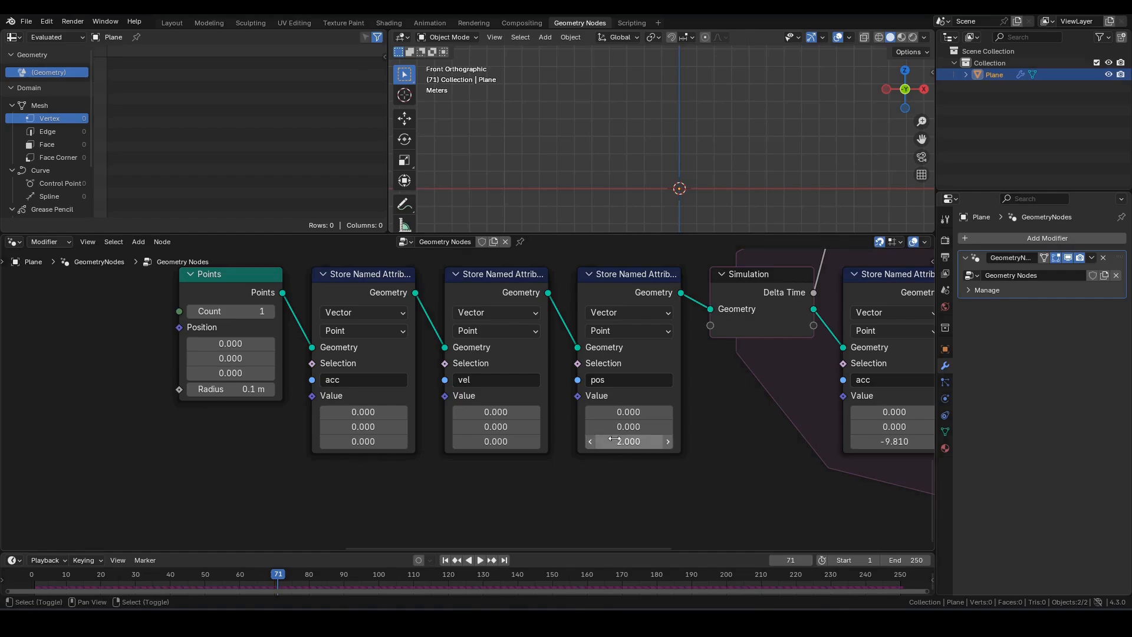
pyautogui.hotkey('shift', 'Left')
# Step: Set the X value of the initial vel Store Named Attribute to 2
pyautogui.click(484, 412)
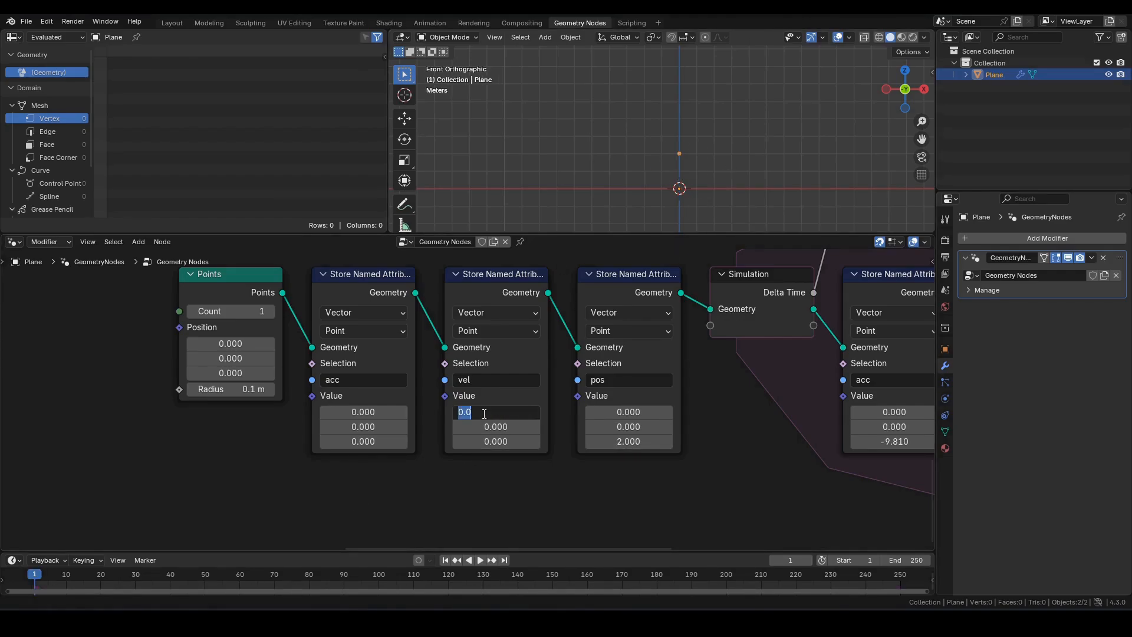
pyautogui.write('2')
pyautogui.press('Return')
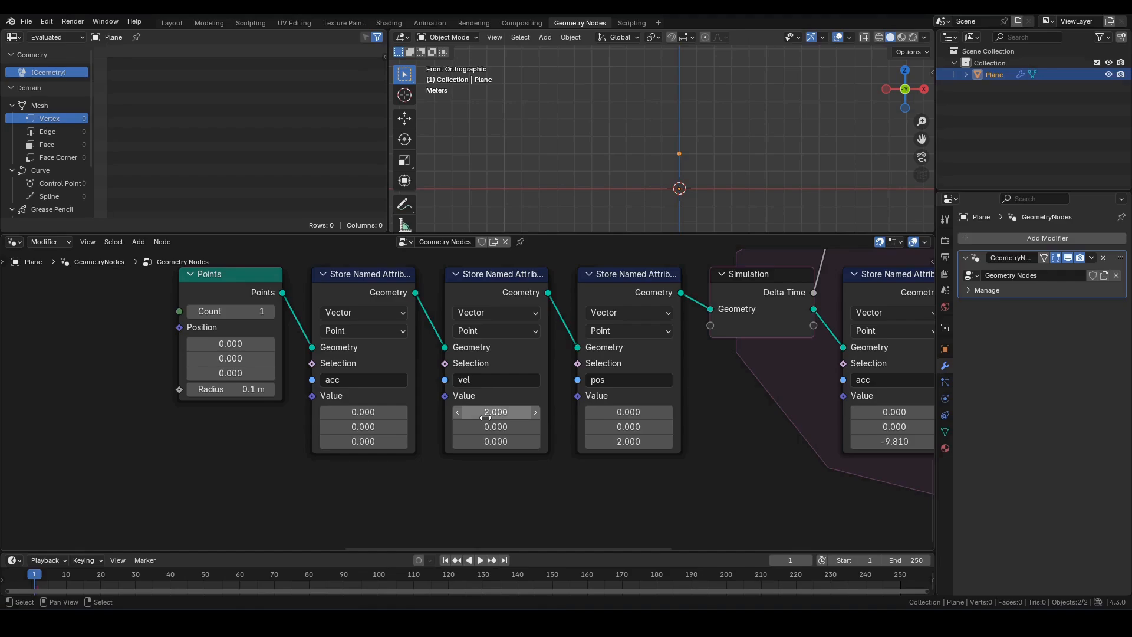
# Step: Play the animation to watch the point's path in the viewport, stop playback and return to frame 1
pyautogui.scroll(4, 665, 133)
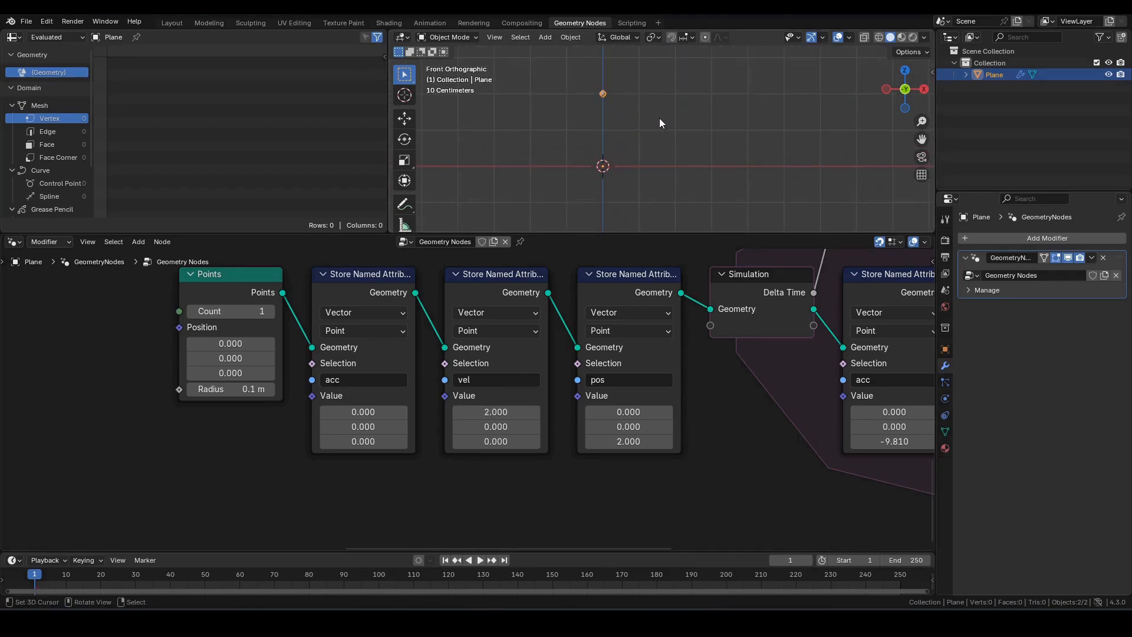
pyautogui.scroll(-4, 678, 153)
pyautogui.press('space')
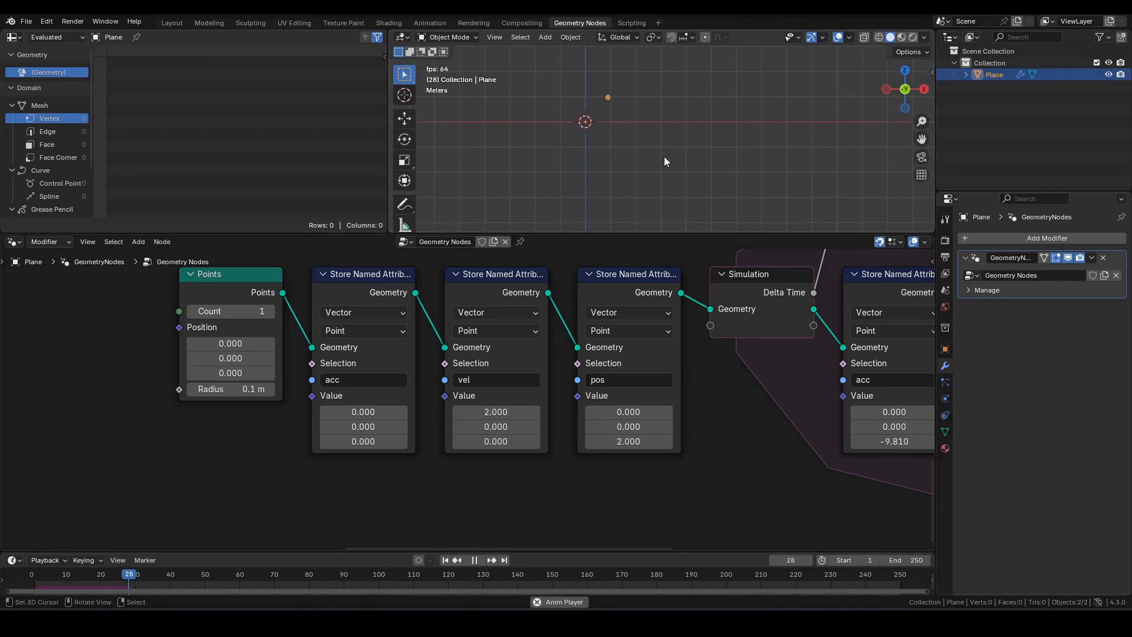
pyautogui.press('space')
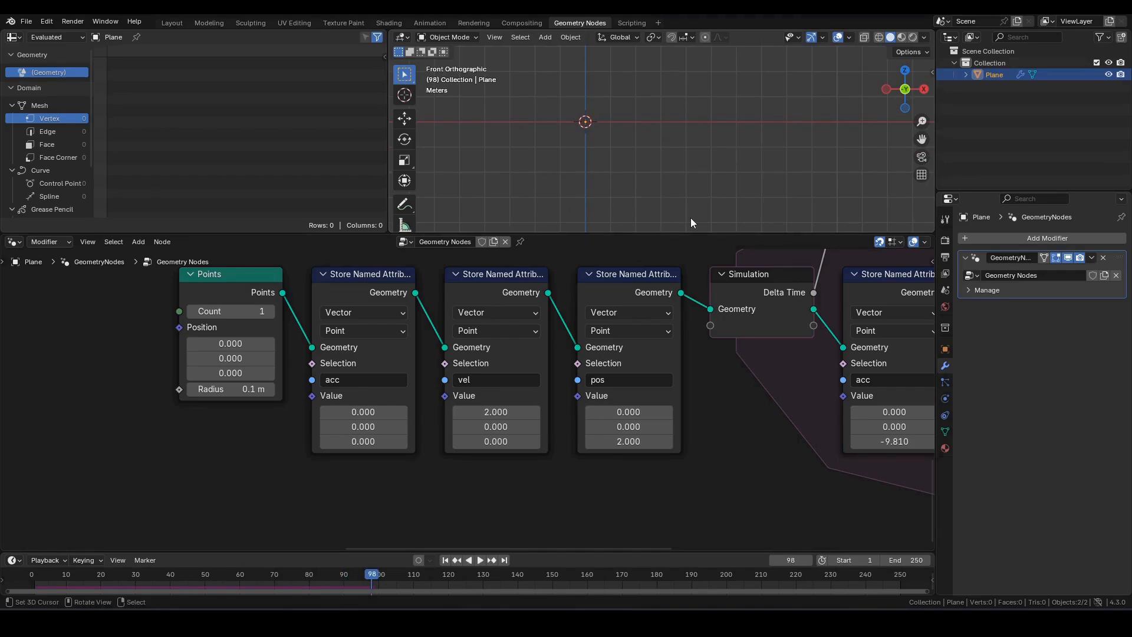
pyautogui.hotkey('shift', 'Left')
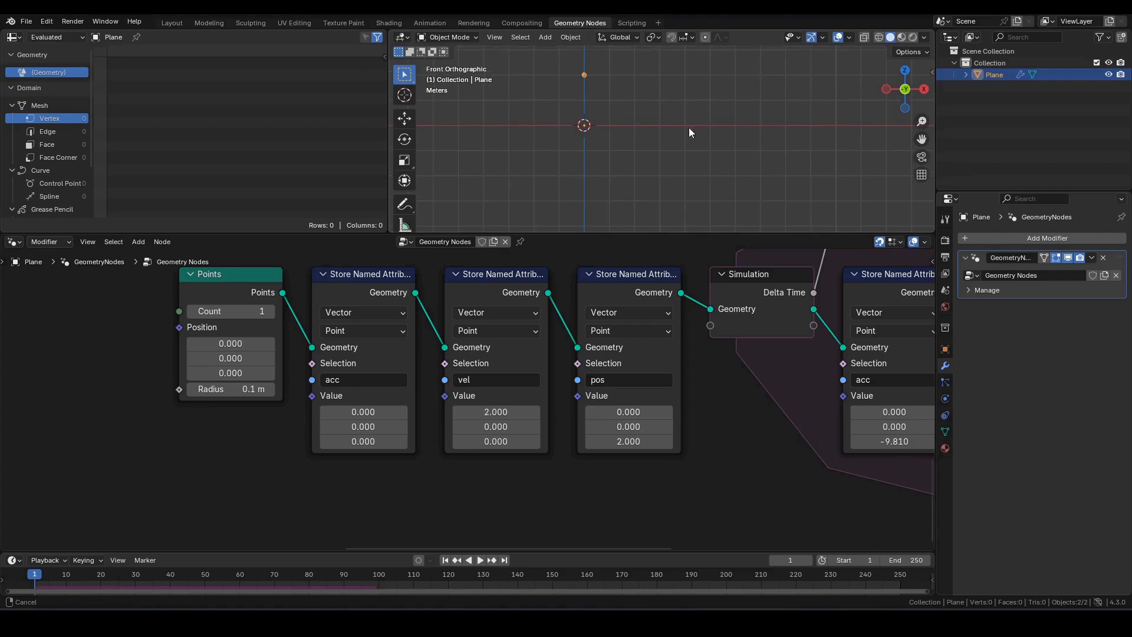
# Step: Replay the animation from frame 1 and stop at frame 39, where the point meets the ground line
pyautogui.moveTo(688, 127)
pyautogui.keyDown('shift'); pyautogui.mouseDown(button='middle')
pyautogui.moveTo(657, 189)
pyautogui.moveTo(670, 134)
pyautogui.mouseUp(button='middle'); pyautogui.keyUp('shift')
pyautogui.scroll(3, 656, 189)
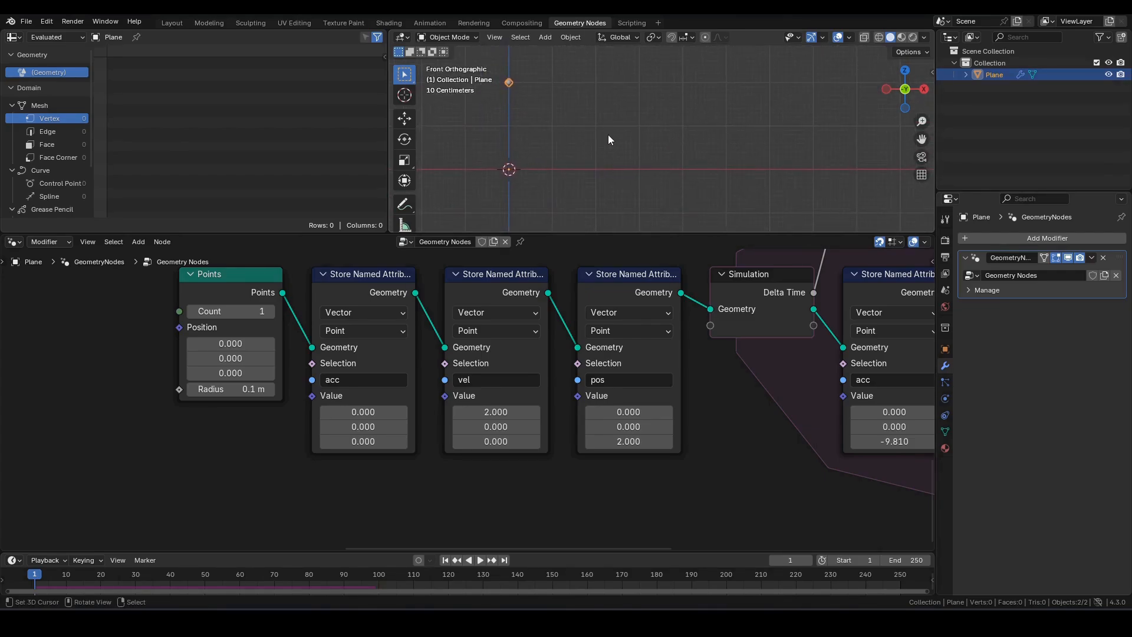
pyautogui.press('Right')
pyautogui.press('space')
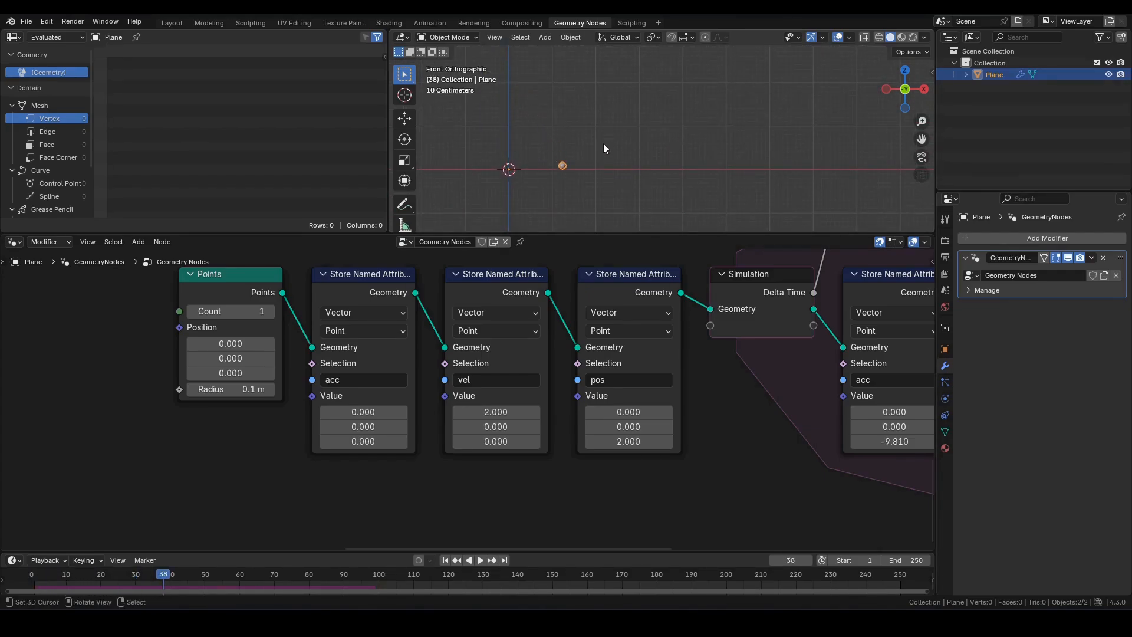
pyautogui.press('Right')
# Step: Sketch two bouncing paths as annotations from the point's start position in the viewport and remove the annotation layer
pyautogui.moveTo(509, 83)
pyautogui.mouseDown()
pyautogui.moveTo(531, 87)
pyautogui.moveTo(559, 125)
pyautogui.moveTo(572, 171)
pyautogui.moveTo(615, 92)
pyautogui.moveTo(642, 86)
pyautogui.moveTo(659, 102)
pyautogui.moveTo(673, 166)
pyautogui.moveTo(686, 96)
pyautogui.moveTo(736, 82)
pyautogui.moveTo(771, 161)
pyautogui.moveTo(802, 95)
pyautogui.moveTo(848, 159)
pyautogui.mouseUp()
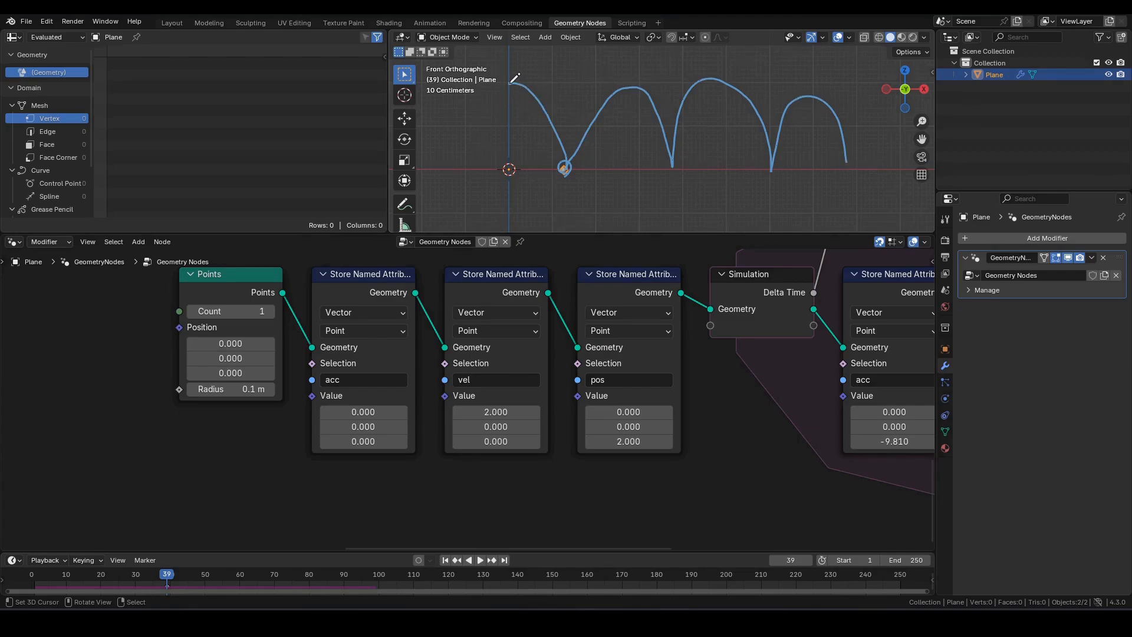
pyautogui.moveTo(515, 79)
pyautogui.mouseDown()
pyautogui.moveTo(546, 90)
pyautogui.moveTo(568, 172)
pyautogui.moveTo(601, 134)
pyautogui.moveTo(645, 157)
pyautogui.moveTo(673, 140)
pyautogui.moveTo(690, 171)
pyautogui.moveTo(762, 174)
pyautogui.mouseUp()
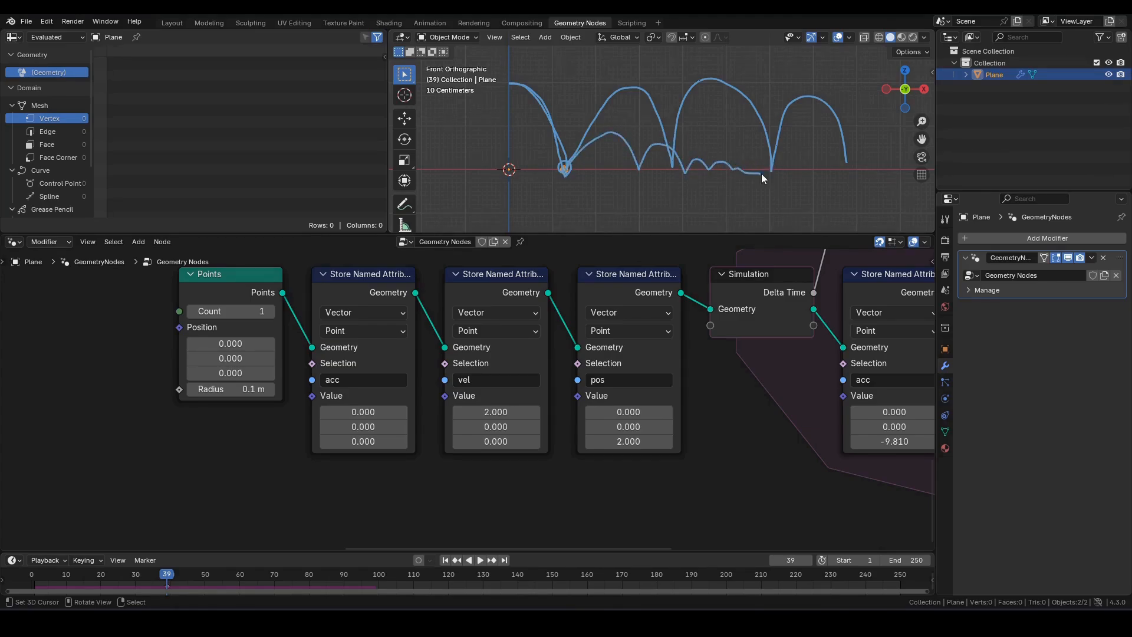
pyautogui.press('q')
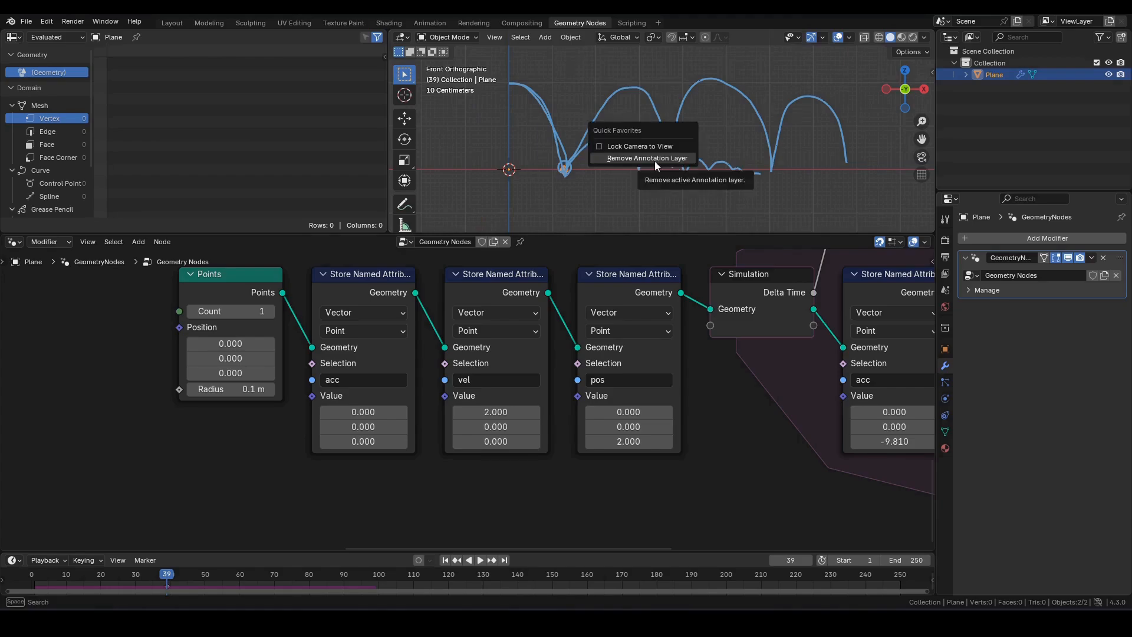
pyautogui.click(652, 158)
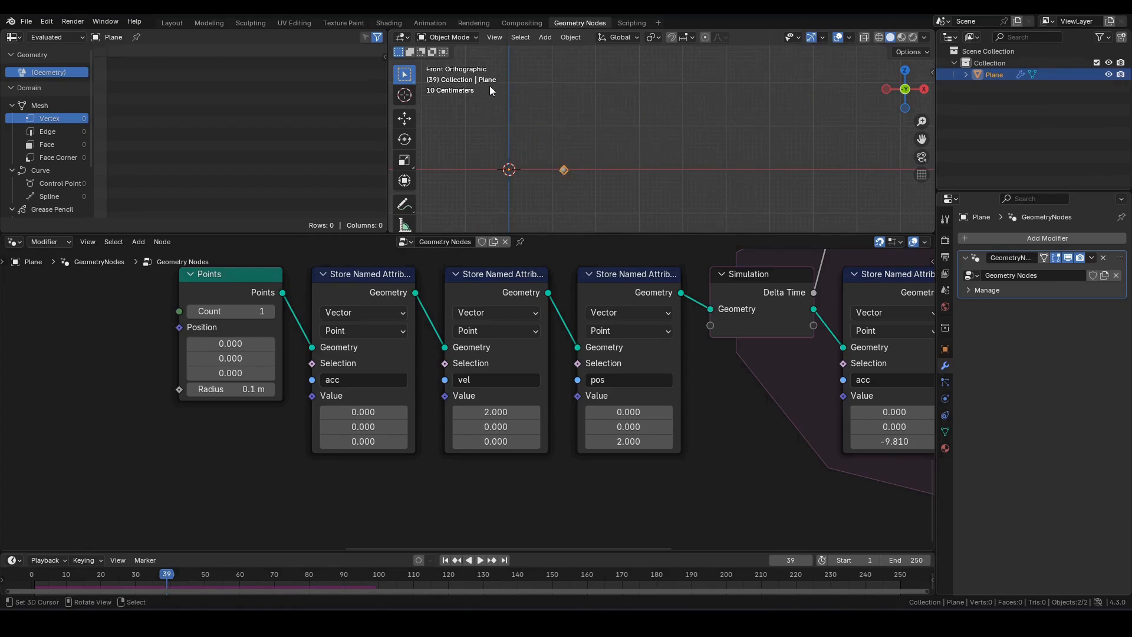
pyautogui.scroll(-3, 515, 380)
pyautogui.moveTo(890, 422); pyautogui.dragTo(456, 398, button='middle')
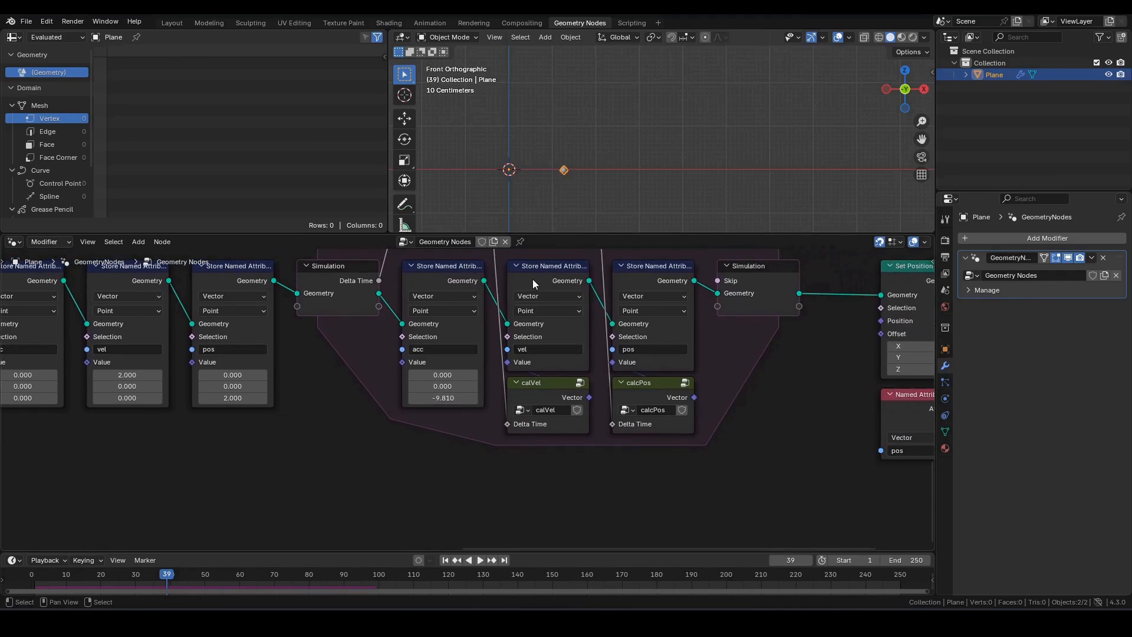
pyautogui.click(544, 382)
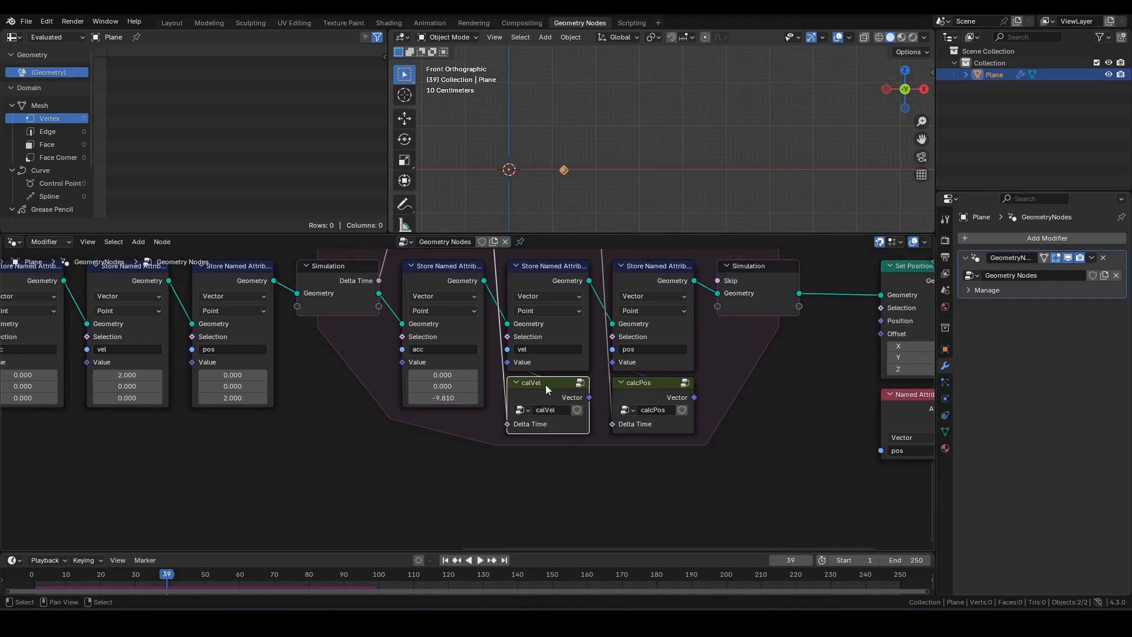
pyautogui.click(440, 262)
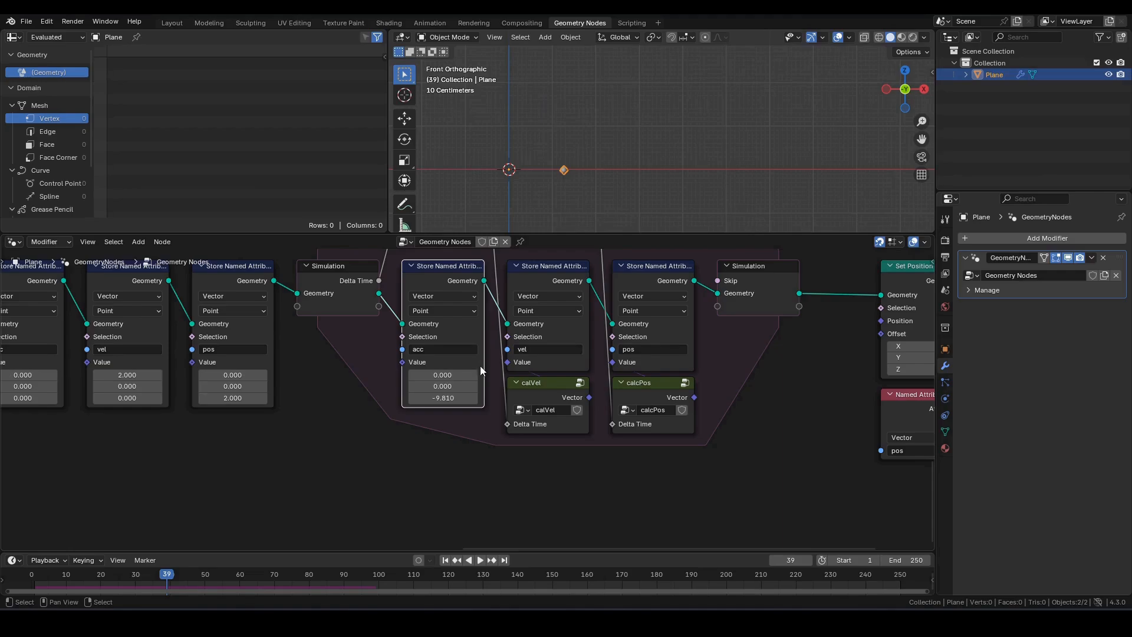
pyautogui.click(463, 420)
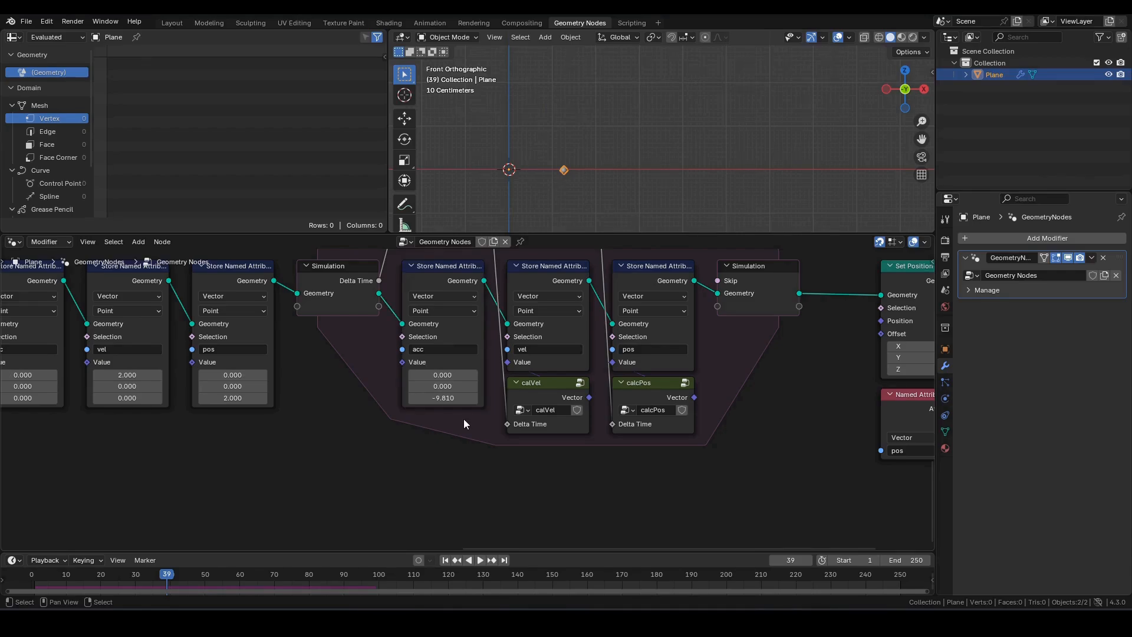
# Step: In the maximized node editor, move the simulation input, the initial-value nodes and the first Delta Time reroute away from the zone's acc node along X
pyautogui.hotkey('ctrl', 'space')
pyautogui.moveTo(571, 400); pyautogui.dragTo(487, 358, button='middle')
pyautogui.scroll(-2, 530, 376)
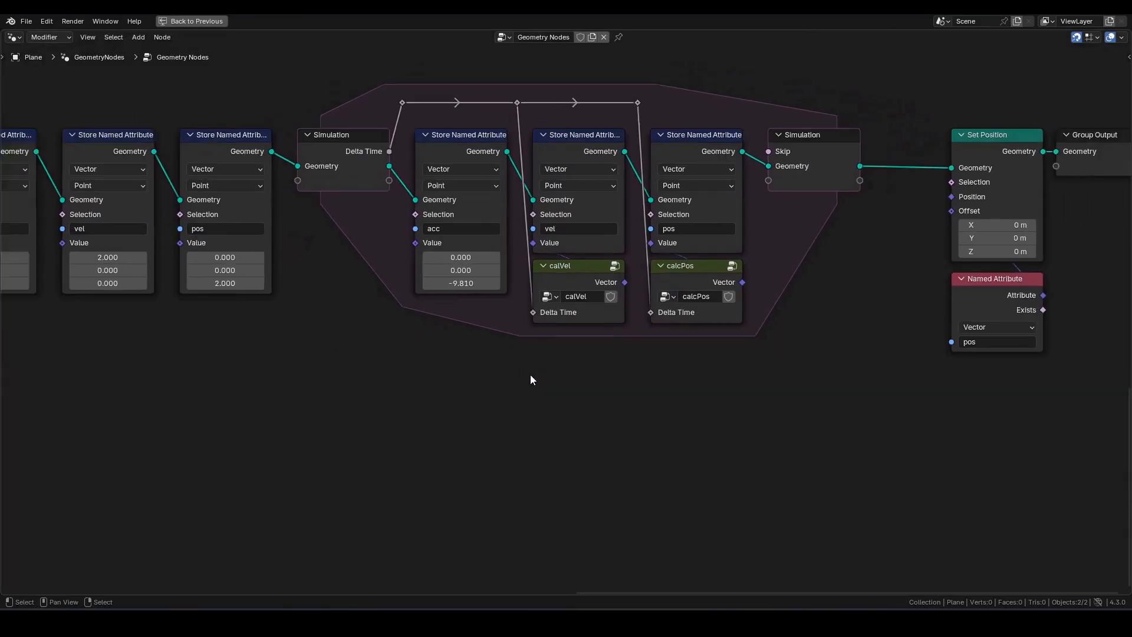
pyautogui.moveTo(413, 390); pyautogui.dragTo(651, 390, button='middle')
pyautogui.moveTo(654, 423); pyautogui.dragTo(90, 92)
pyautogui.press('g')
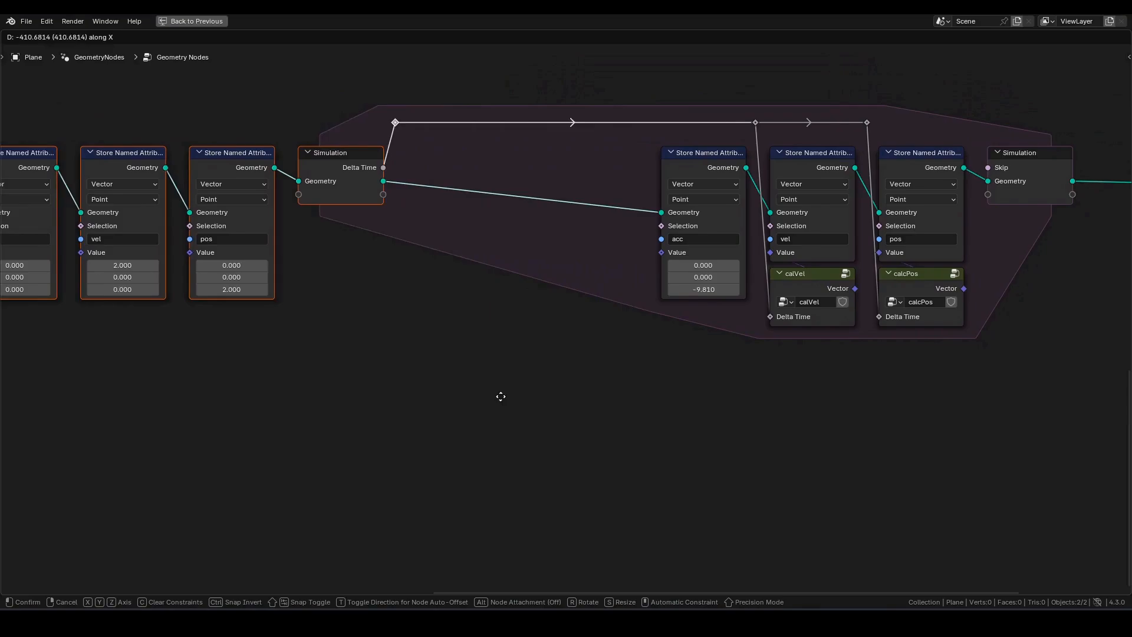
pyautogui.click(408, 395)
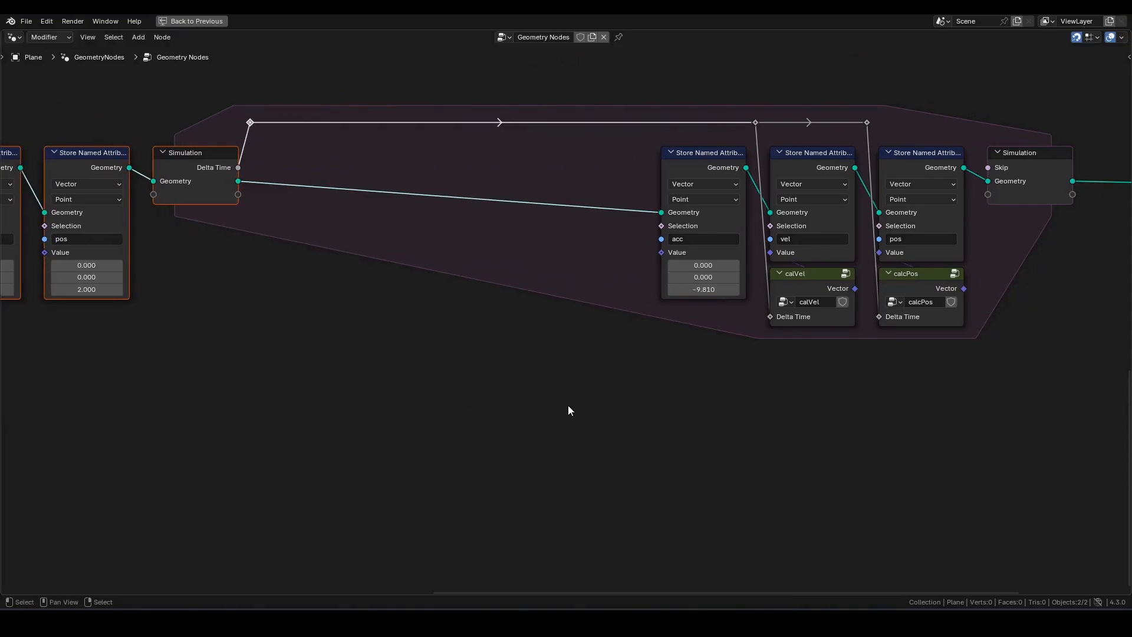
# Step: Restore the full workspace layout and circle the point at frame 39 in the viewport with an annotation
pyautogui.hotkey('ctrl', 'space')
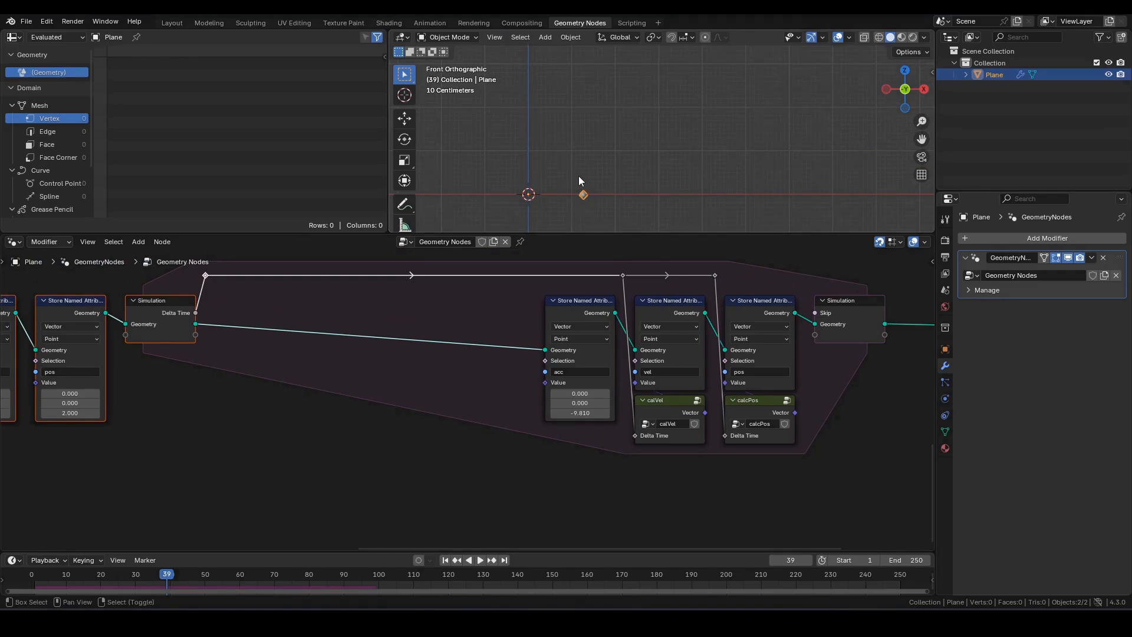
pyautogui.hotkey('shift', 'Left')
pyautogui.moveTo(595, 192)
pyautogui.mouseDown()
pyautogui.moveTo(572, 197)
pyautogui.moveTo(581, 178)
pyautogui.moveTo(591, 193)
pyautogui.mouseUp()
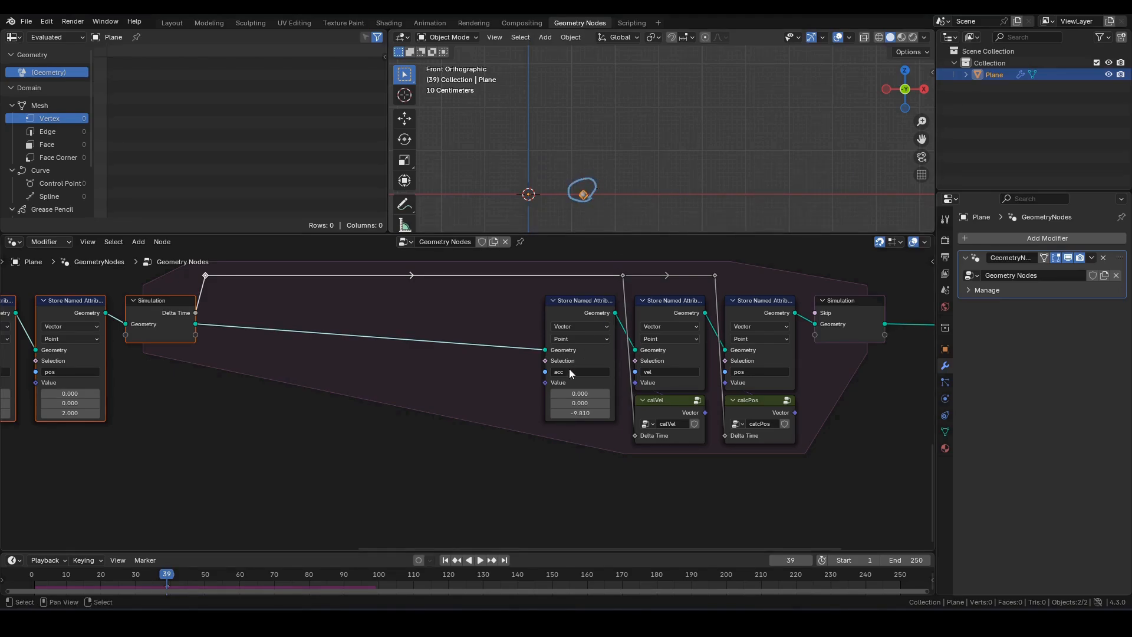
# Step: Duplicate the calcPos group into the zone's free space and connect the first Delta Time reroute to the copy's Delta Time input
pyautogui.click(769, 408)
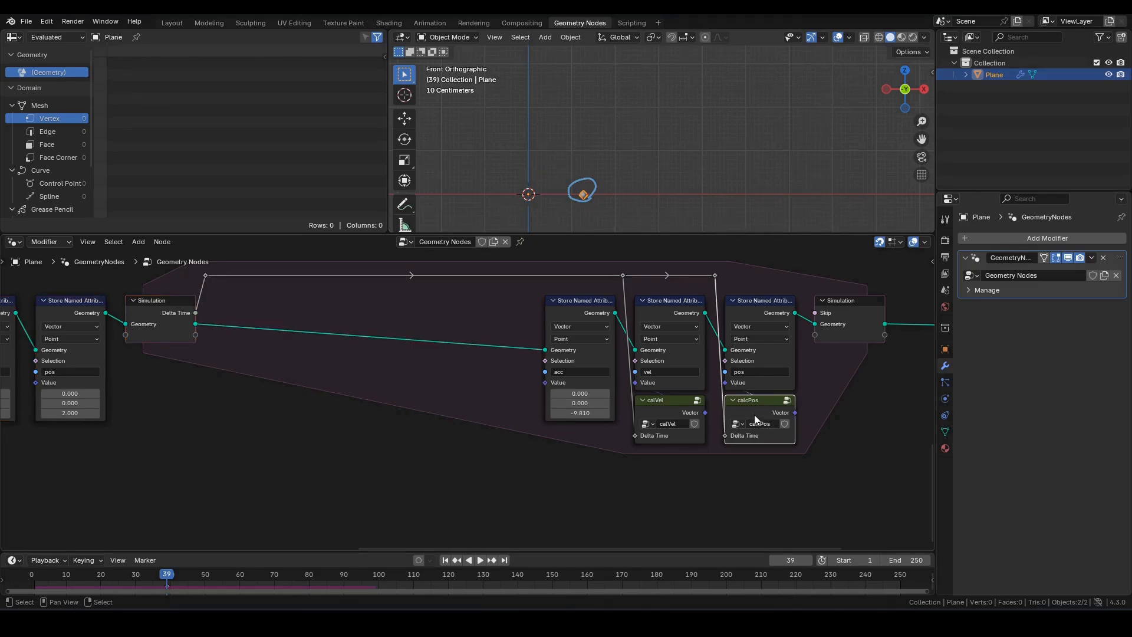
pyautogui.hotkey('shift', 'd')
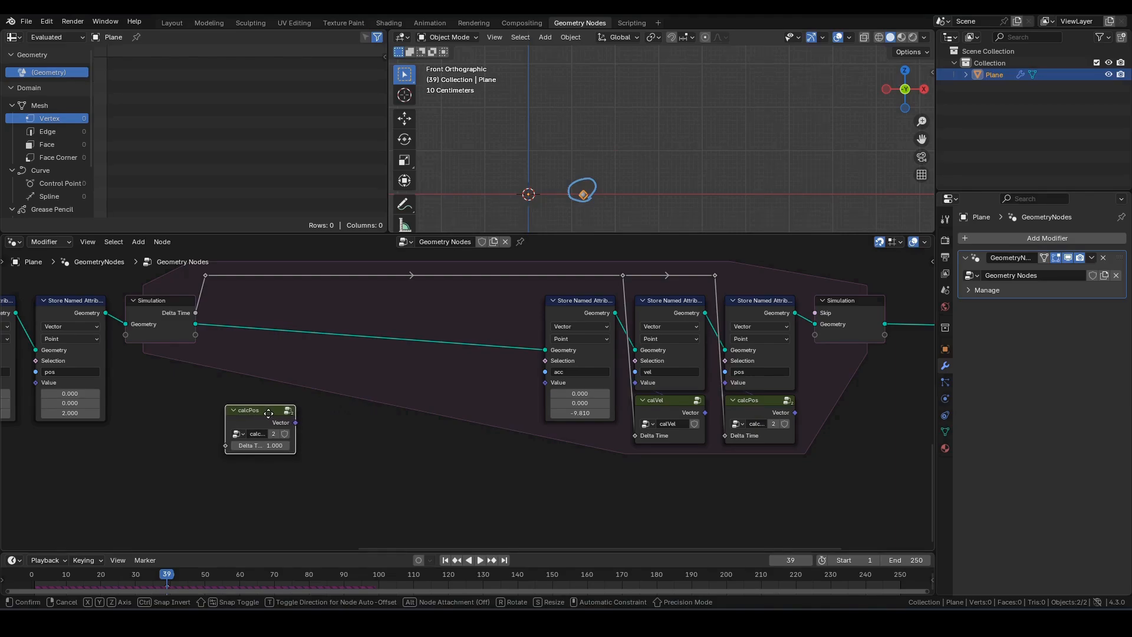
pyautogui.click(269, 415)
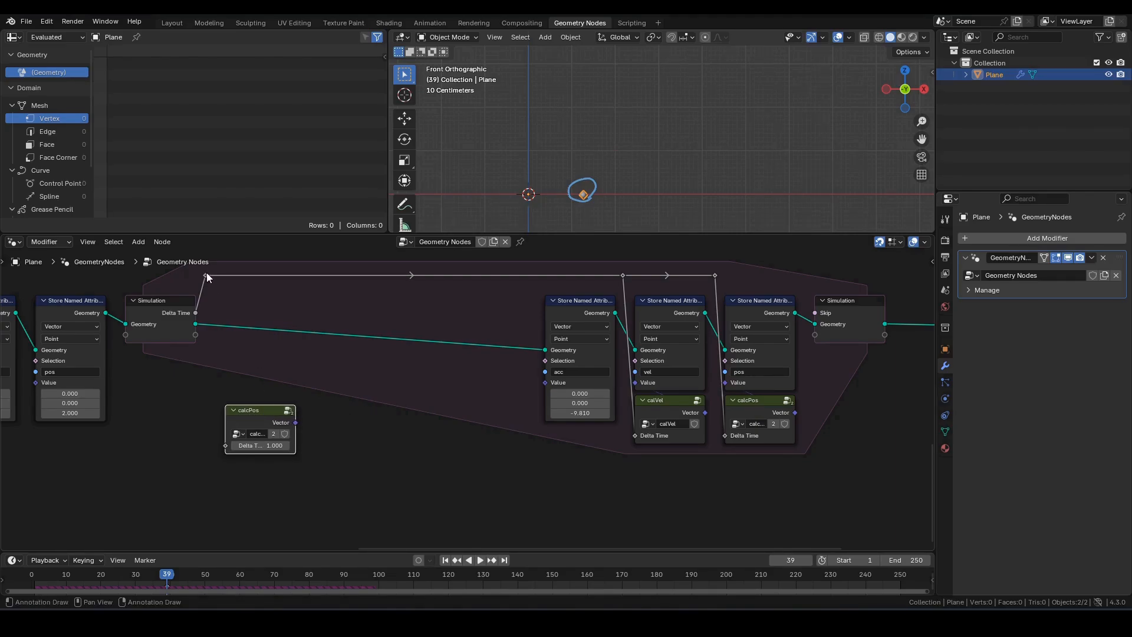
pyautogui.moveTo(206, 275); pyautogui.dragTo(224, 445)
# Step: Add a Separate XYZ node fed by the duplicated calcPos group's Vector output
pyautogui.scroll(1, 317, 450)
pyautogui.moveTo(339, 433); pyautogui.dragTo(385, 423, button='middle')
pyautogui.moveTo(298, 418); pyautogui.dragTo(336, 399)
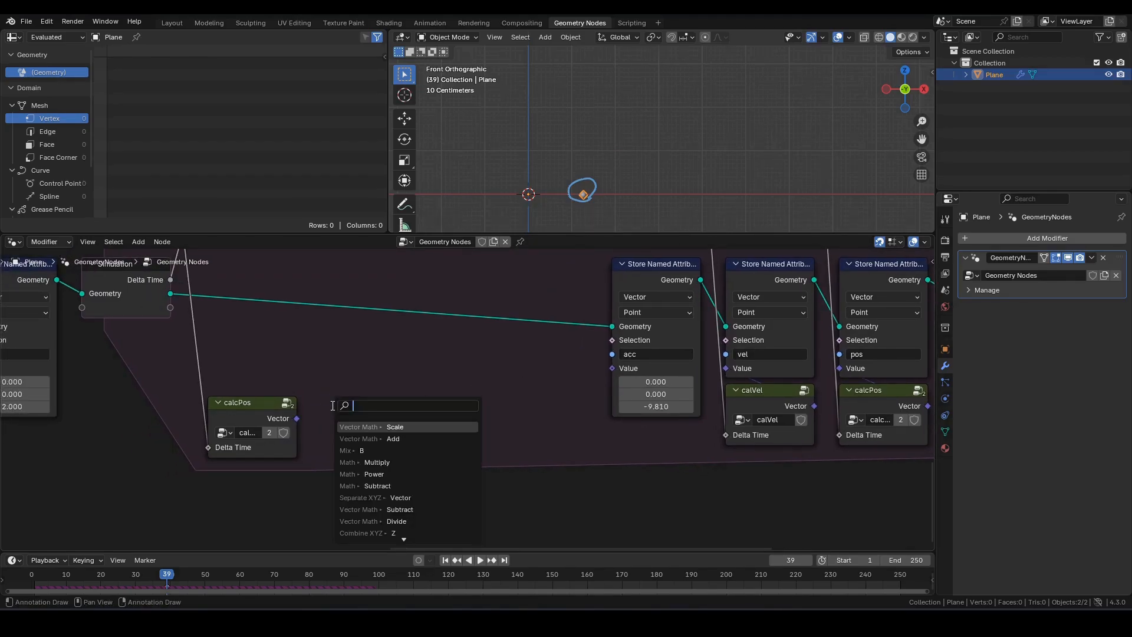
pyautogui.write('sx')
pyautogui.click(357, 431)
pyautogui.click(331, 420)
# Step: Add a Less Than or Equal compare node connected to the Separate XYZ node's Z output and place it beside that node
pyautogui.moveTo(398, 446); pyautogui.dragTo(434, 422)
pyautogui.write('lessthan')
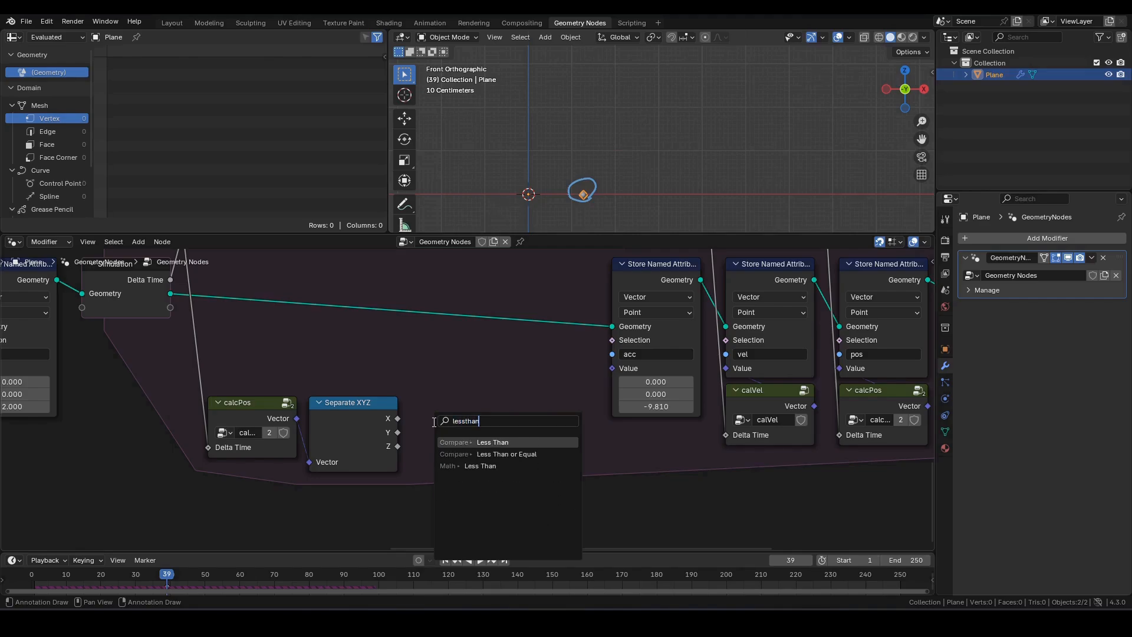
pyautogui.press('Down')
pyautogui.press('Return')
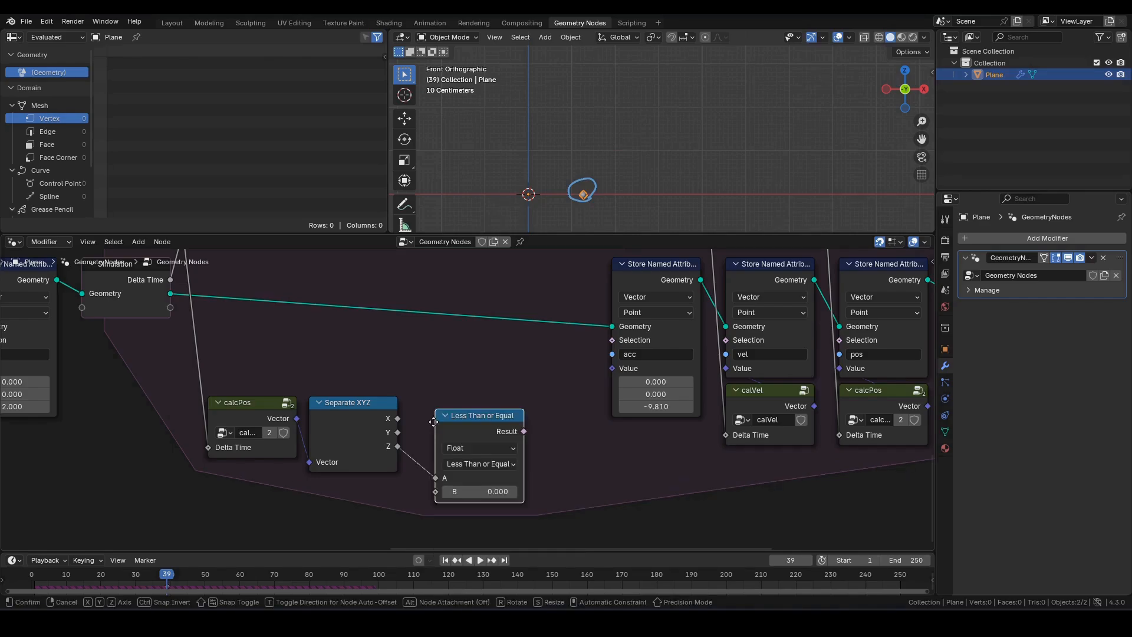
pyautogui.click(412, 416)
# Step: Hide the unused outputs of the Separate XYZ node, then select the three ground-check nodes and clear the selection
pyautogui.click(353, 419)
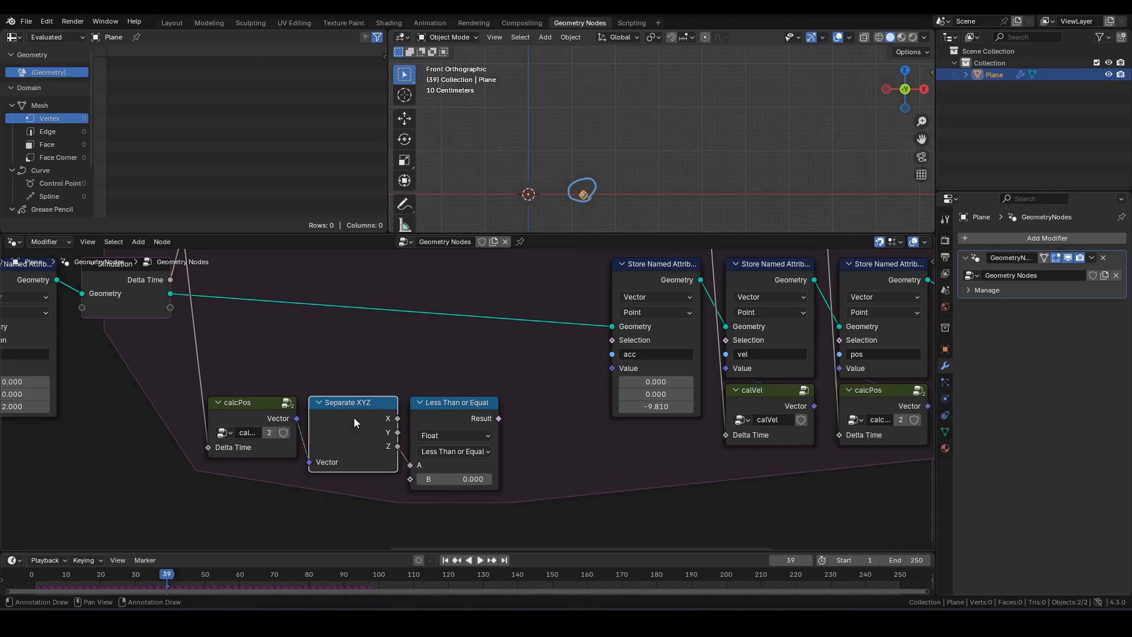
pyautogui.hotkey('ctrl', 'h')
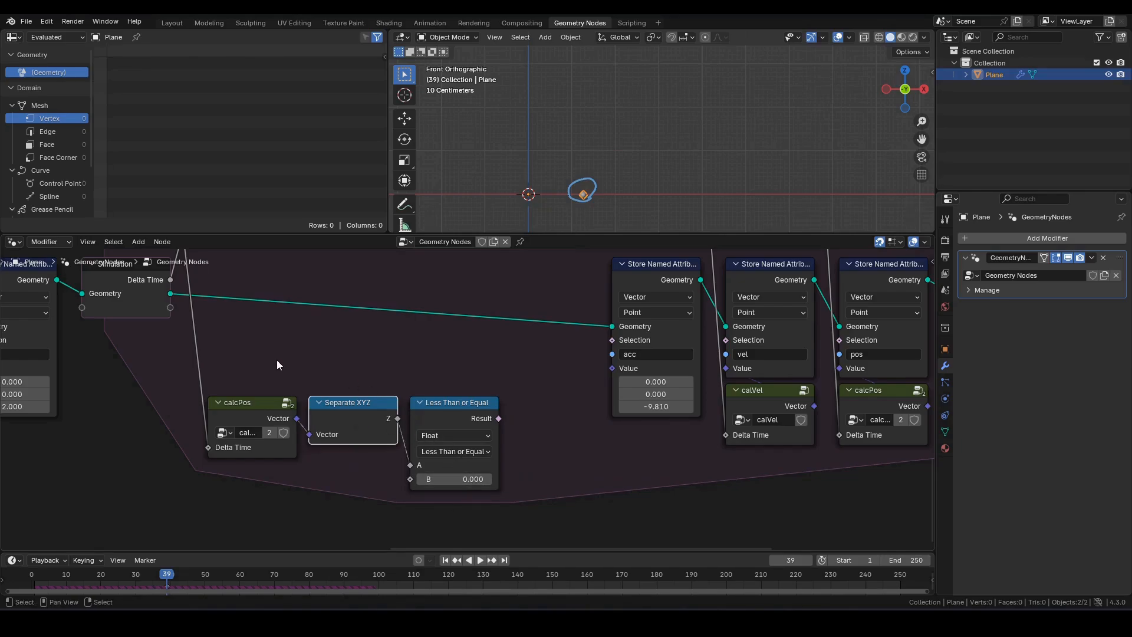
pyautogui.moveTo(250, 360); pyautogui.dragTo(439, 479)
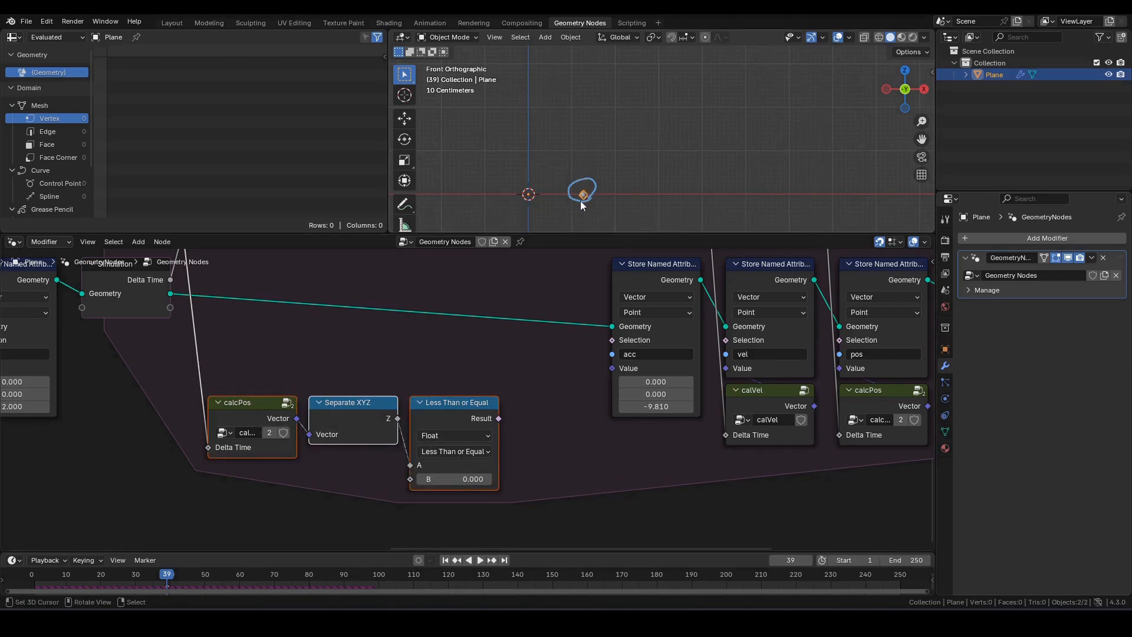
pyautogui.click(550, 440)
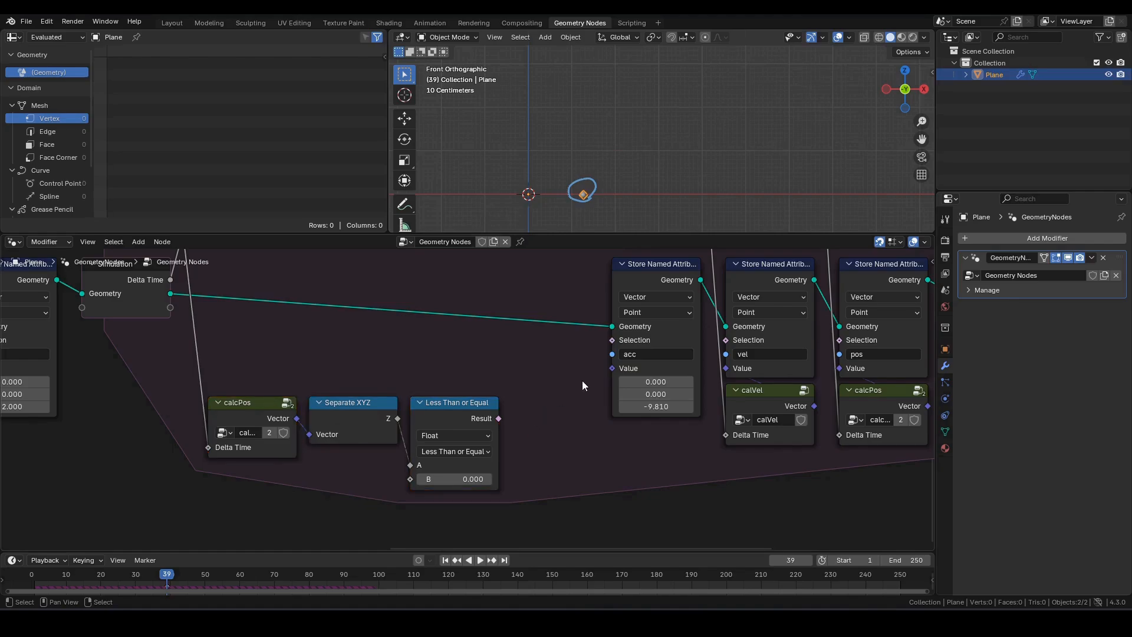
# Step: Add a Vector Switch node feeding the acc node's Value and connect the Less Than or Equal result to its Switch input
pyautogui.moveTo(611, 369); pyautogui.dragTo(573, 410)
pyautogui.write('sw')
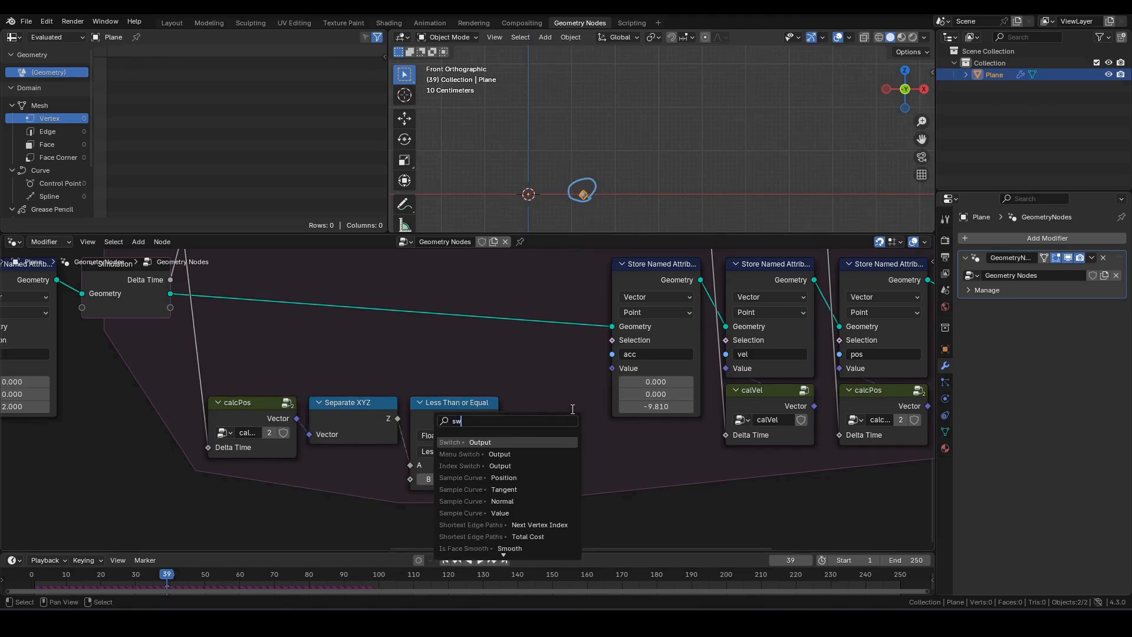
pyautogui.click(500, 443)
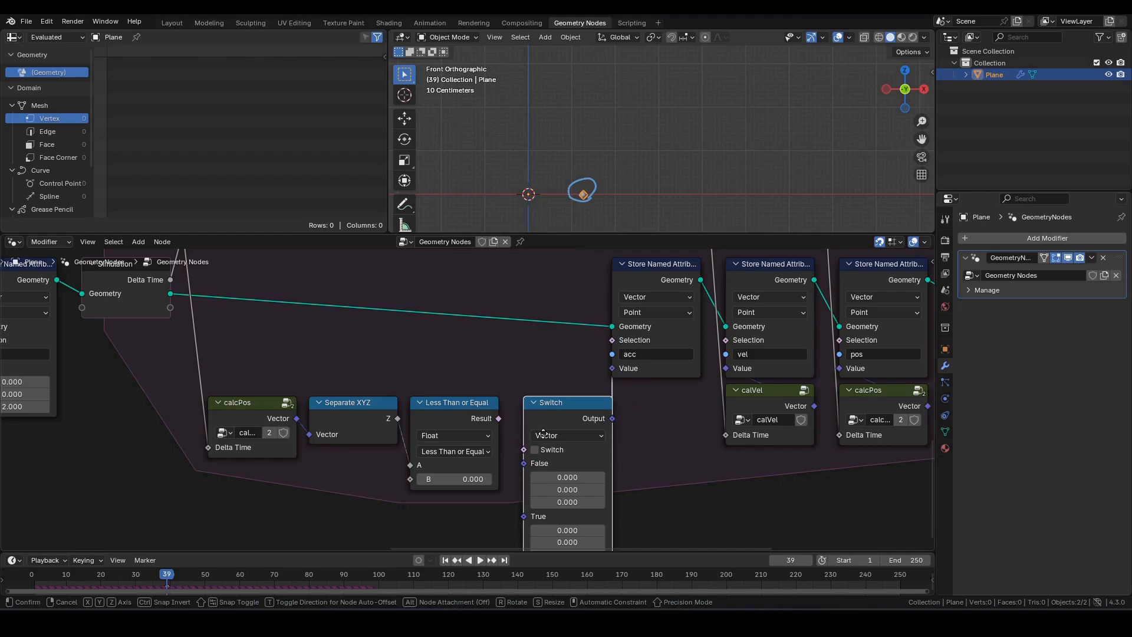
pyautogui.click(531, 435)
pyautogui.moveTo(498, 418); pyautogui.dragTo(511, 449)
# Step: Set the Z value of the Switch node's False vector to -9.81
pyautogui.moveTo(650, 432); pyautogui.dragTo(666, 372, button='middle')
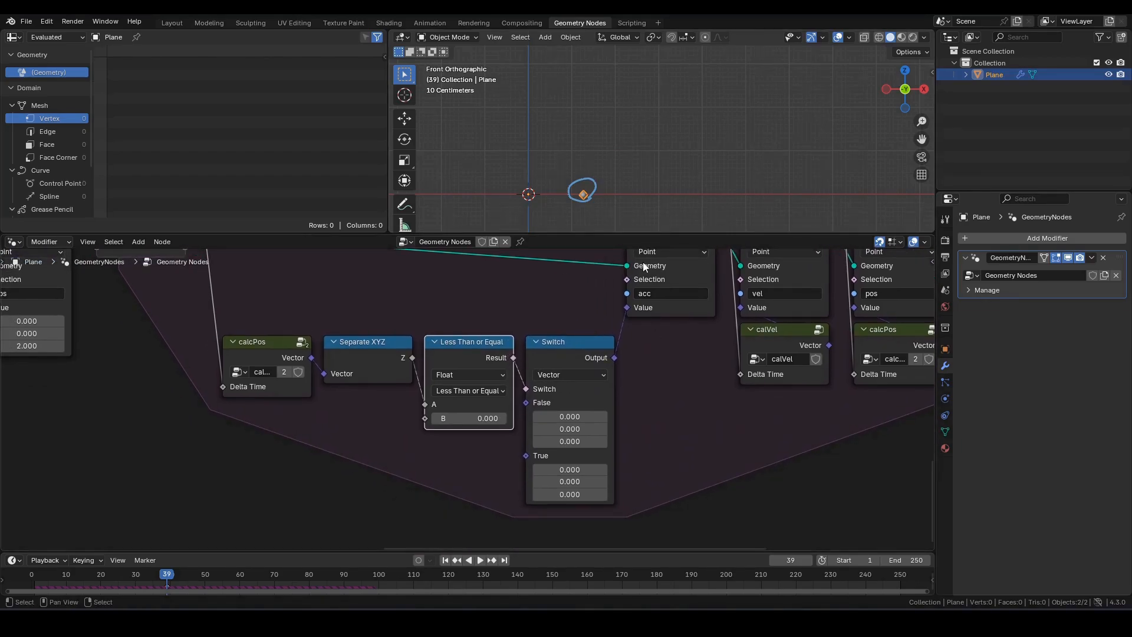
pyautogui.keyDown('alt'); pyautogui.scroll(13, 643, 262); pyautogui.keyUp('alt')
pyautogui.click(566, 442)
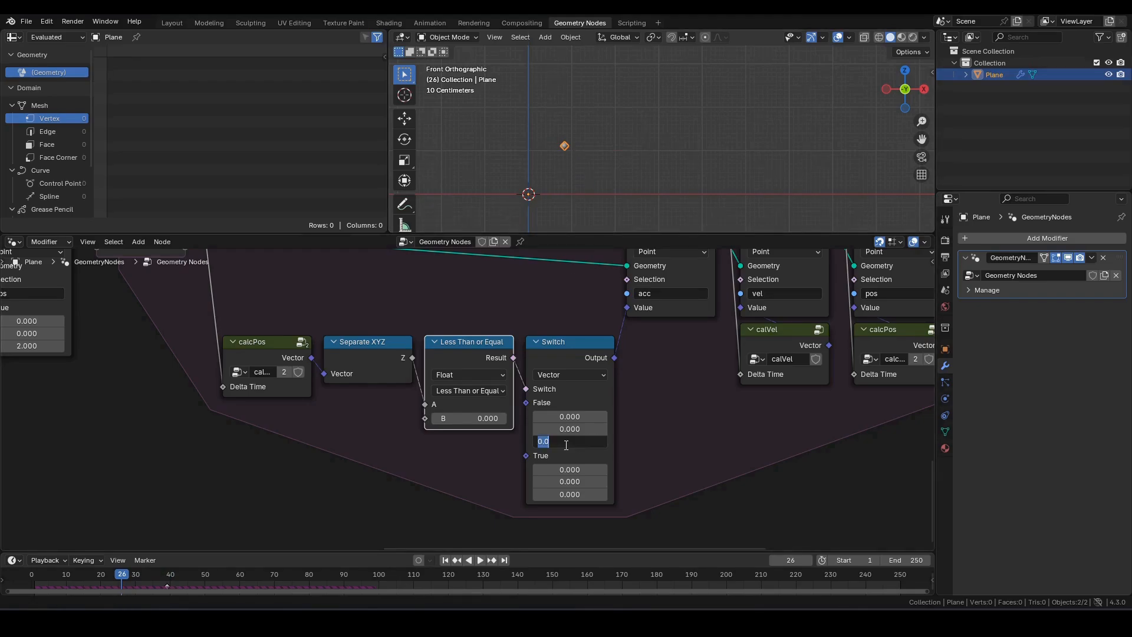
pyautogui.write('-9.81')
pyautogui.press('Return')
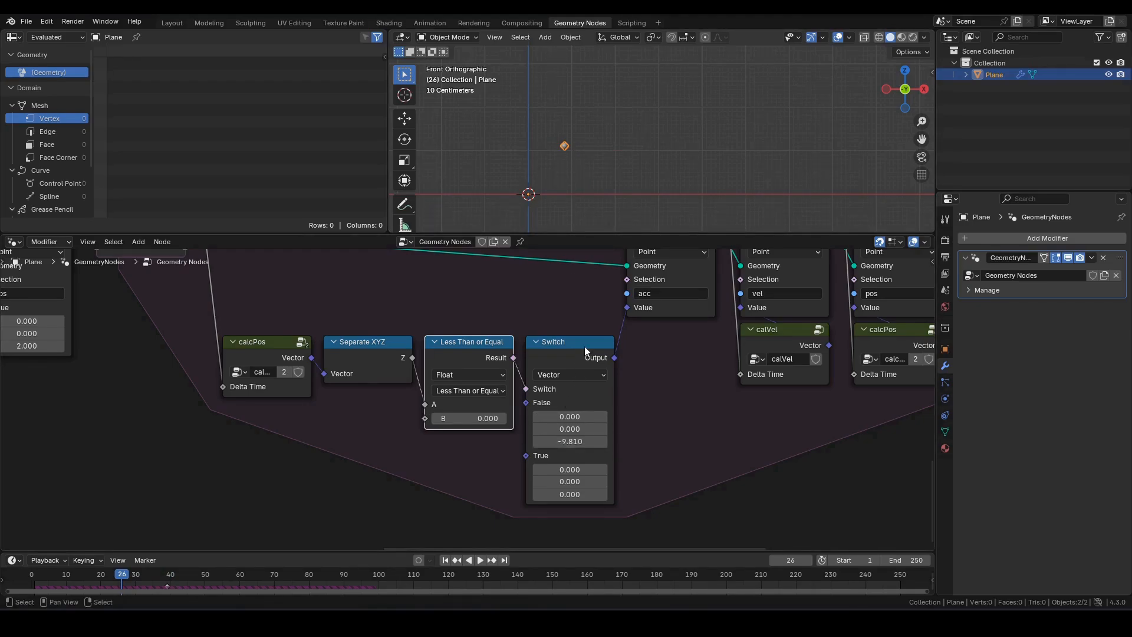
# Step: Bring the simulation to frame 39, where the point reaches the ground, and clear the annotation circle around it
pyautogui.press('space')
pyautogui.press('Right')
pyautogui.press('Right')
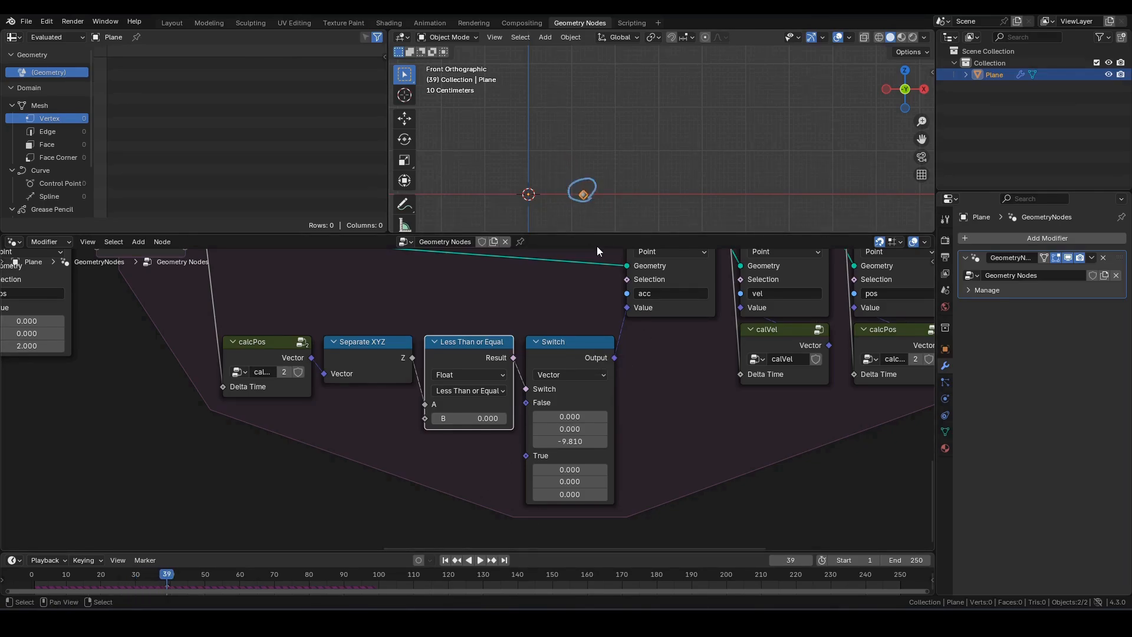
pyautogui.press('q')
pyautogui.click(589, 185)
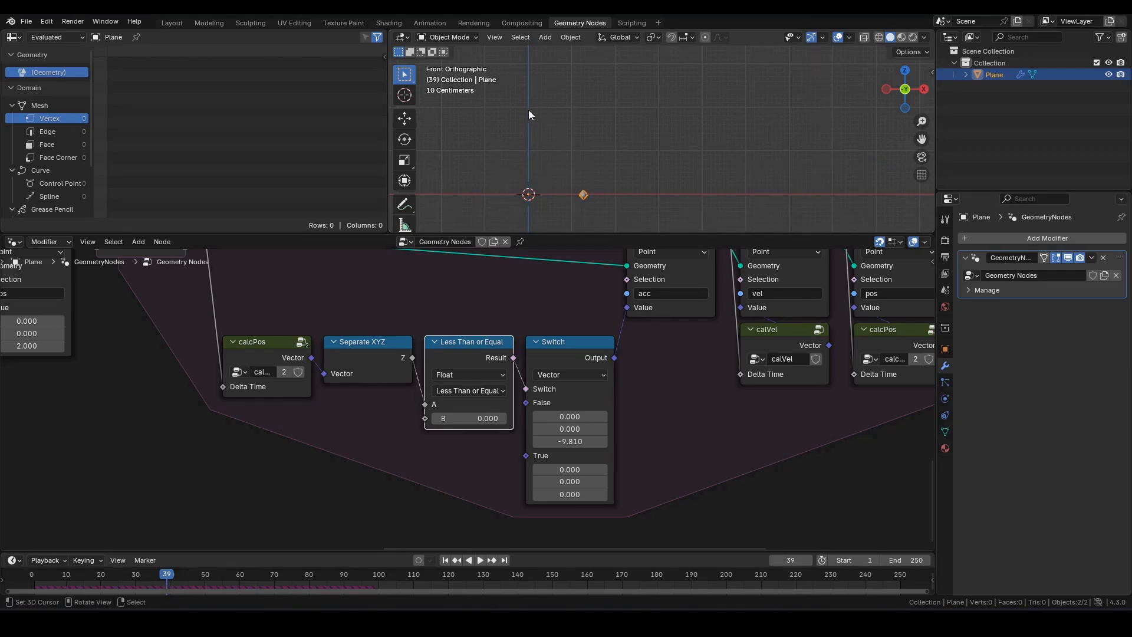
# Step: Sketch annotation curves and arrows showing the point's falling path to the ground and its mirrored rebound
pyautogui.moveTo(529, 105)
pyautogui.mouseDown()
pyautogui.moveTo(577, 141)
pyautogui.moveTo(584, 195)
pyautogui.mouseUp()
pyautogui.moveTo(557, 155); pyautogui.dragTo(568, 191)
pyautogui.moveTo(584, 194); pyautogui.dragTo(623, 99)
pyautogui.moveTo(594, 192); pyautogui.dragTo(614, 146)
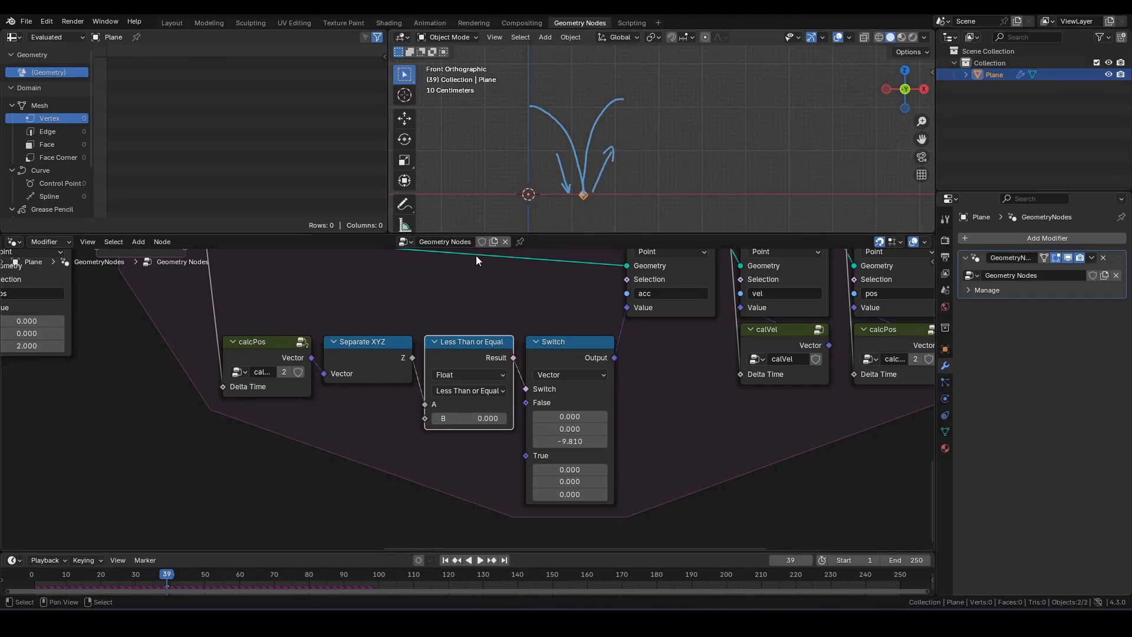
# Step: Maximize the node editor and add a Named Attribute node reading the Vector attribute vel below the Simulation node
pyautogui.scroll(-2, 452, 330)
pyautogui.moveTo(452, 330); pyautogui.dragTo(591, 321, button='middle')
pyautogui.hotkey('ctrl', 'space')
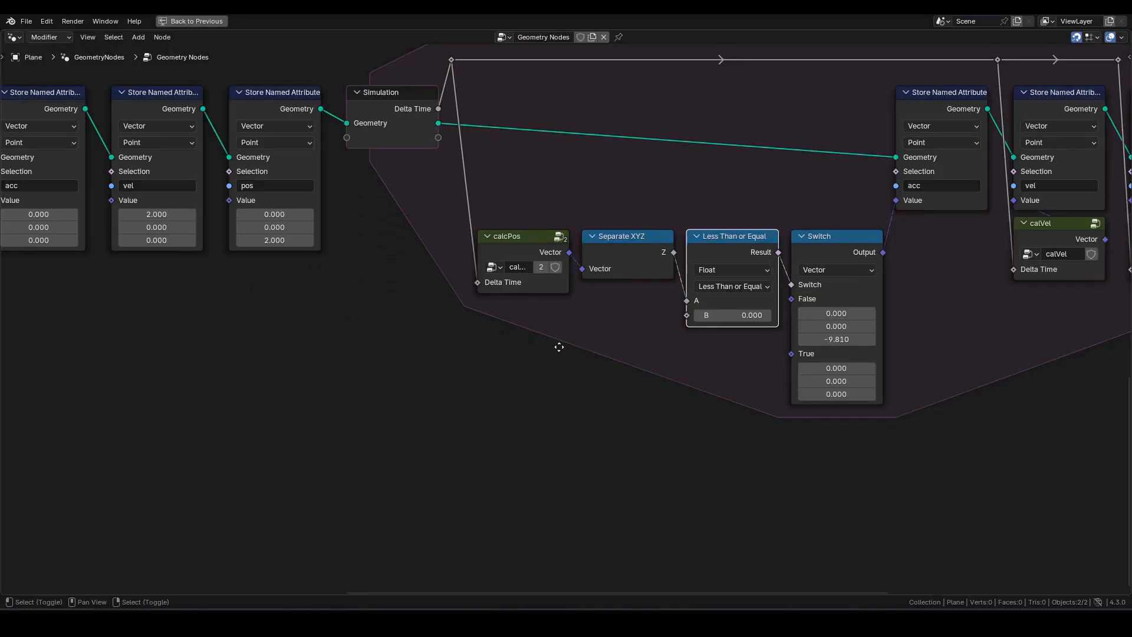
pyautogui.press('F3')
pyautogui.write('na')
pyautogui.press('Return')
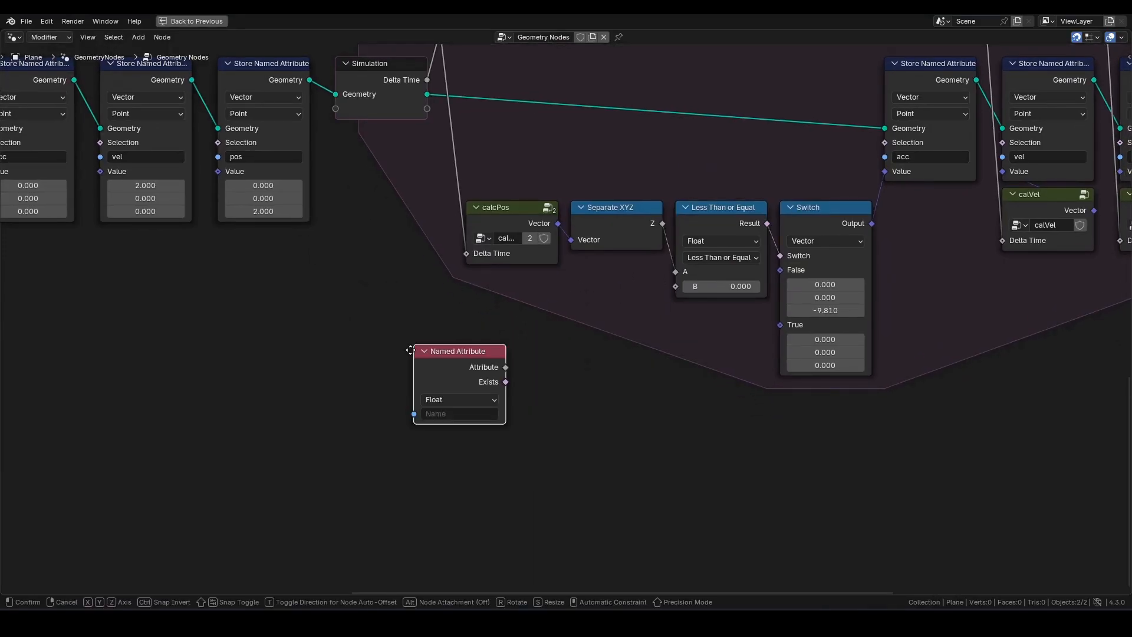
pyautogui.click(319, 350)
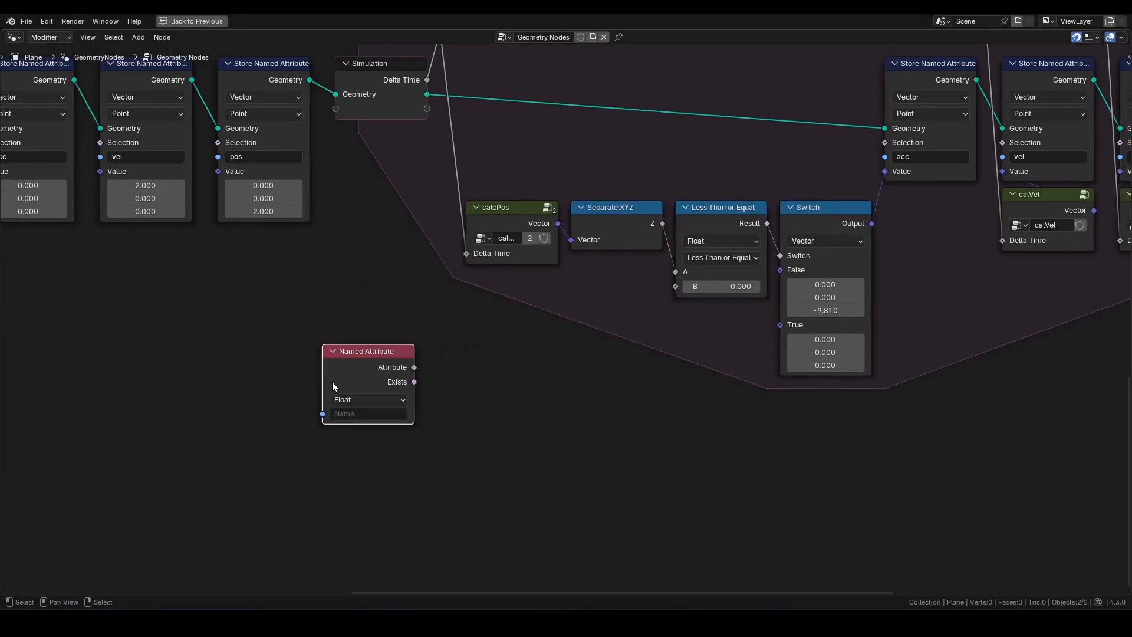
pyautogui.click(350, 415)
pyautogui.write('vel')
pyautogui.press('Return')
# Step: Add a Separate XYZ node fed by the vel Named Attribute node and place it beside that node
pyautogui.moveTo(489, 328); pyautogui.dragTo(437, 318, button='middle')
pyautogui.moveTo(321, 347); pyautogui.dragTo(377, 330)
pyautogui.write('se')
pyautogui.click(409, 353)
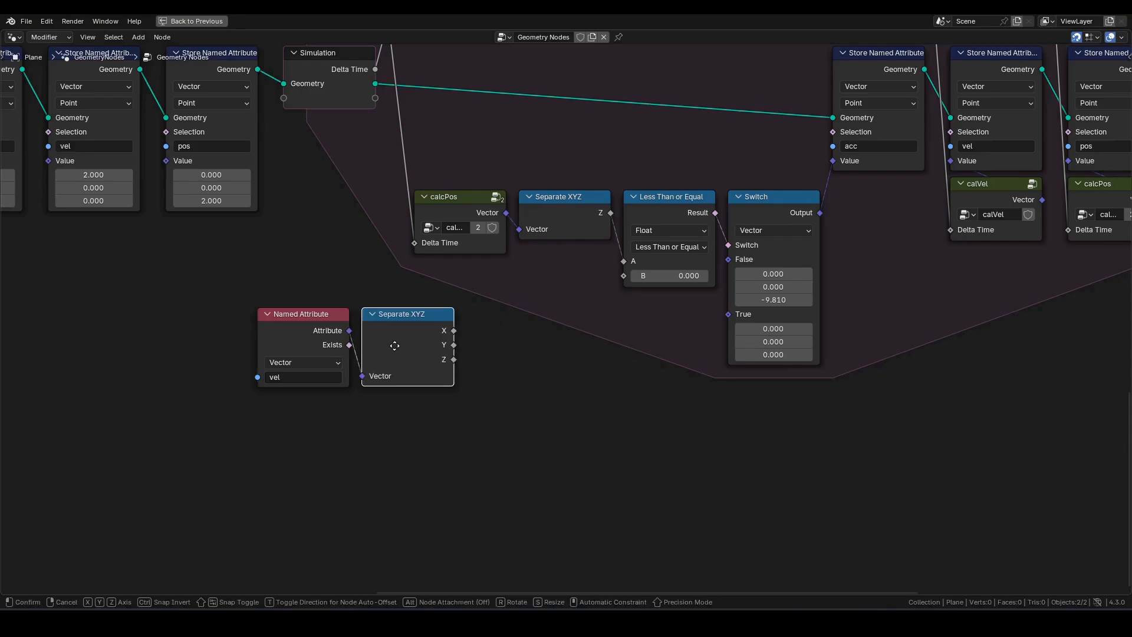
pyautogui.click(395, 346)
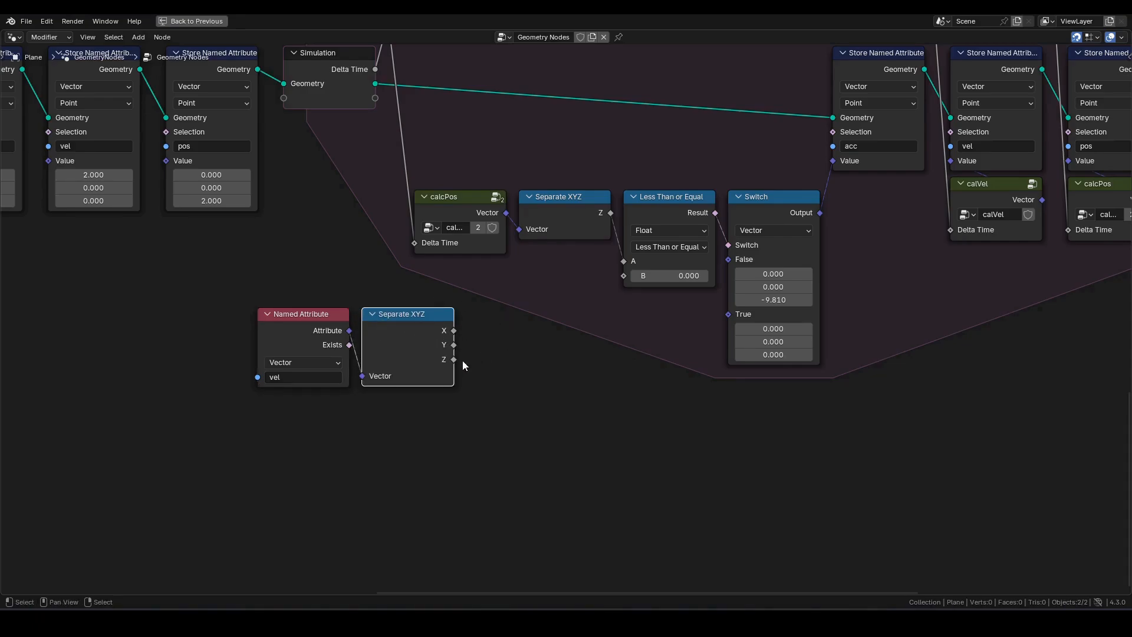
# Step: Add a Multiply math node on the velocity's Z output and set its second value to -2
pyautogui.moveTo(454, 359); pyautogui.dragTo(491, 341)
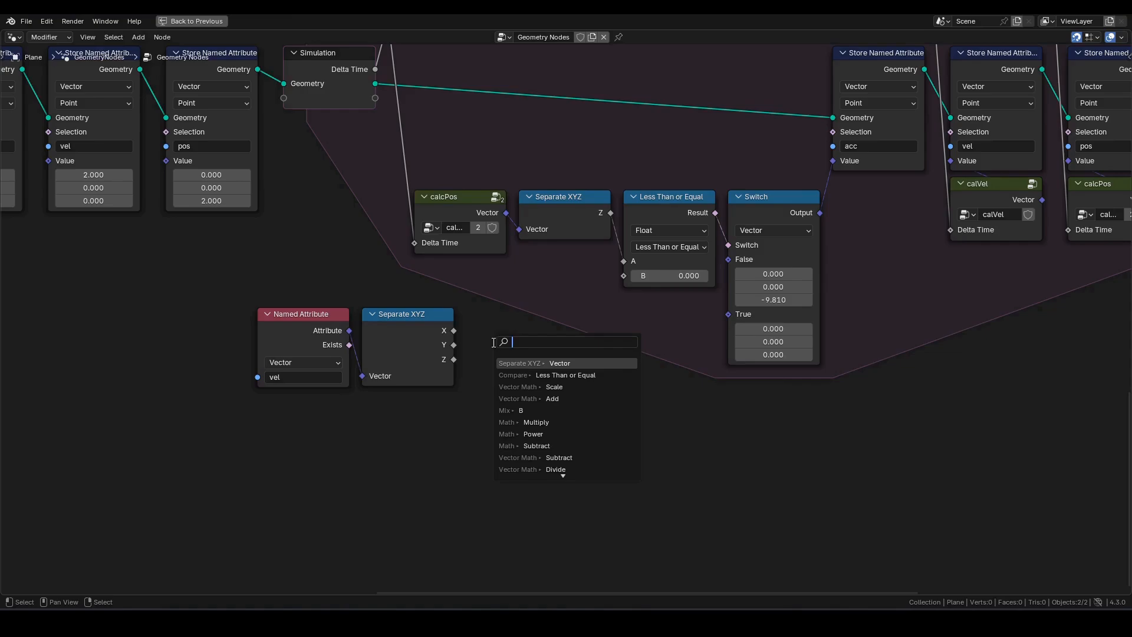
pyautogui.write('mul')
pyautogui.press('Return')
pyautogui.click(466, 315)
pyautogui.click(513, 393)
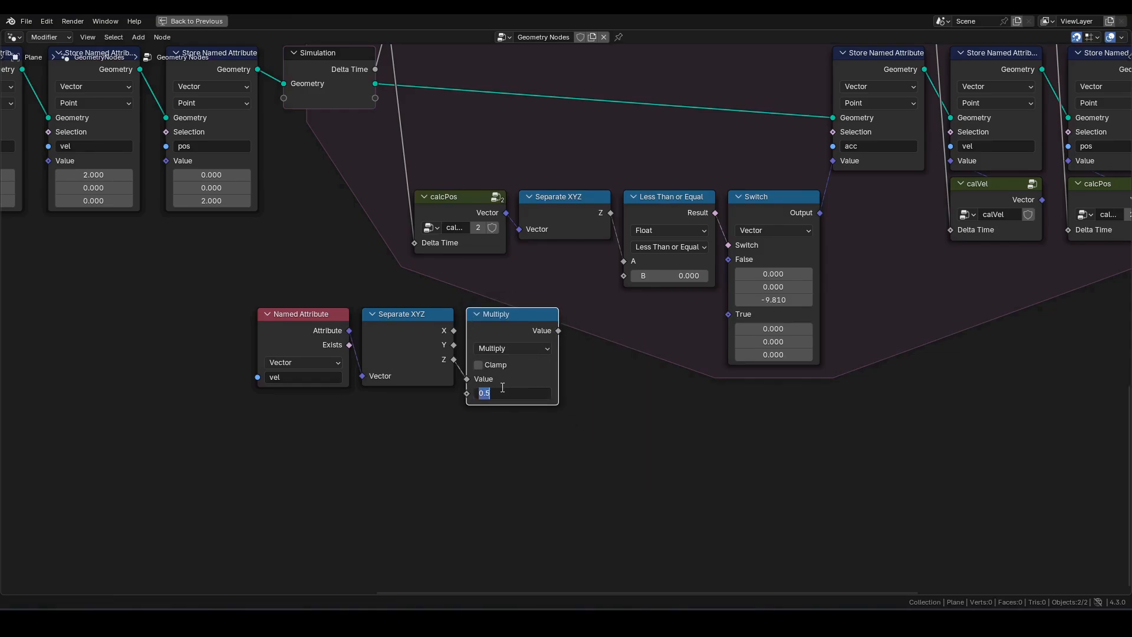
pyautogui.write('-2')
pyautogui.press('Return')
# Step: Shift the velocity nodes over, add a Divide node after Multiply, and connect Delta Time as its divisor
pyautogui.moveTo(566, 434); pyautogui.dragTo(252, 299)
pyautogui.moveTo(503, 312); pyautogui.dragTo(551, 332)
pyautogui.write('div')
pyautogui.press('Return')
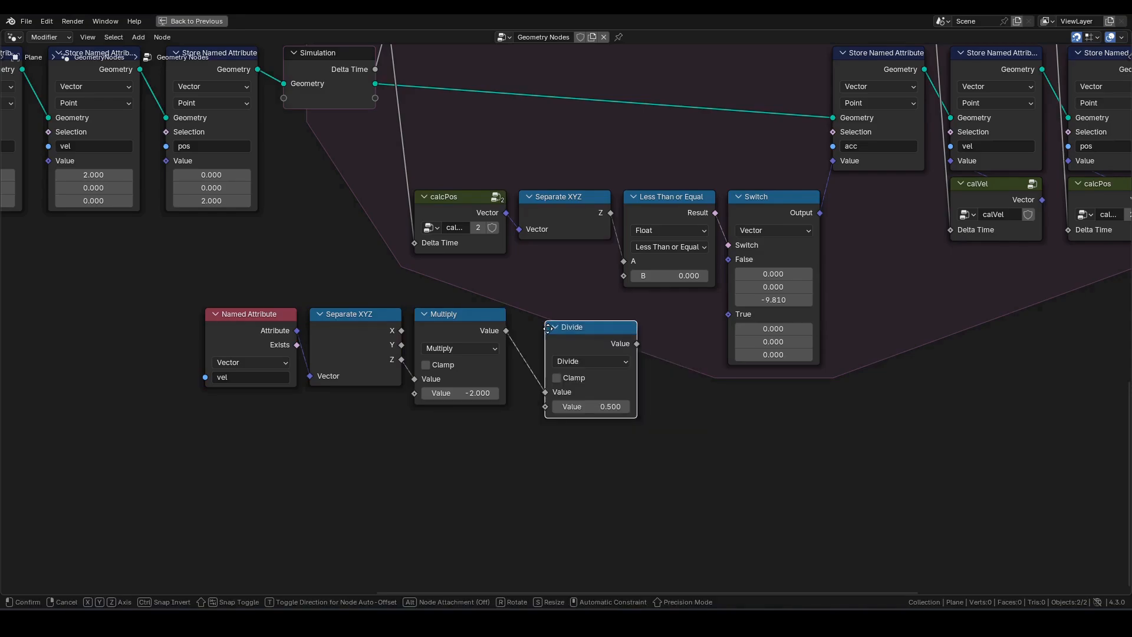
pyautogui.click(511, 320)
pyautogui.moveTo(526, 244); pyautogui.dragTo(551, 321, button='middle')
pyautogui.moveTo(414, 98); pyautogui.dragTo(546, 477)
pyautogui.moveTo(647, 514); pyautogui.dragTo(588, 505, button='middle')
# Step: Feed the Divide result into the Z input of a new Combine XYZ node and connect its Vector to the Switch's True input
pyautogui.moveTo(579, 401); pyautogui.dragTo(611, 414)
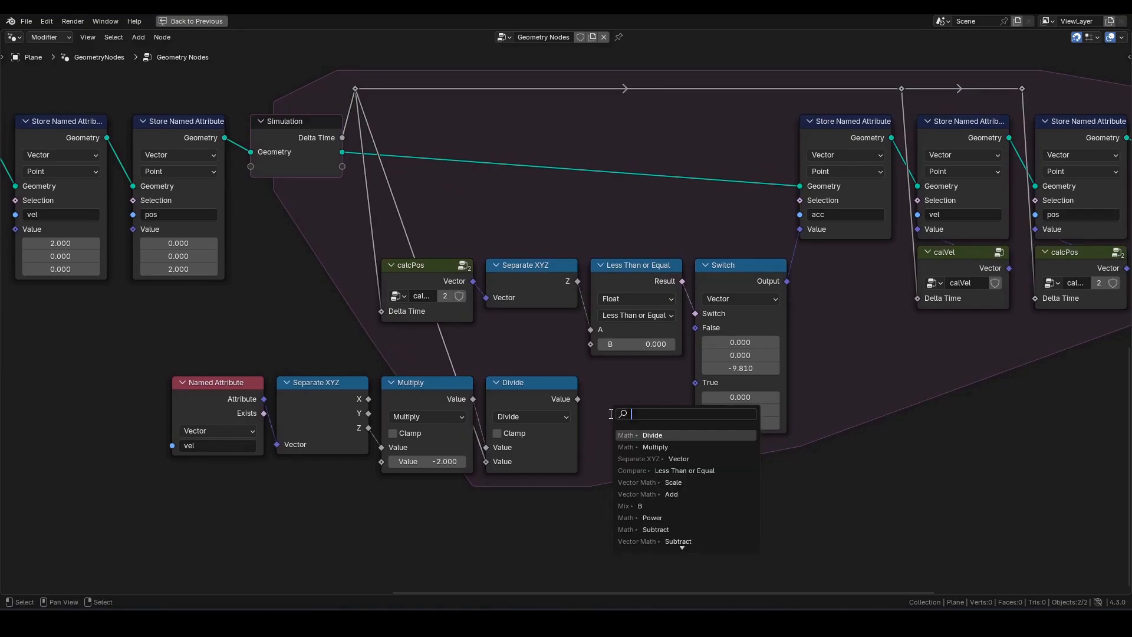
pyautogui.write('cx')
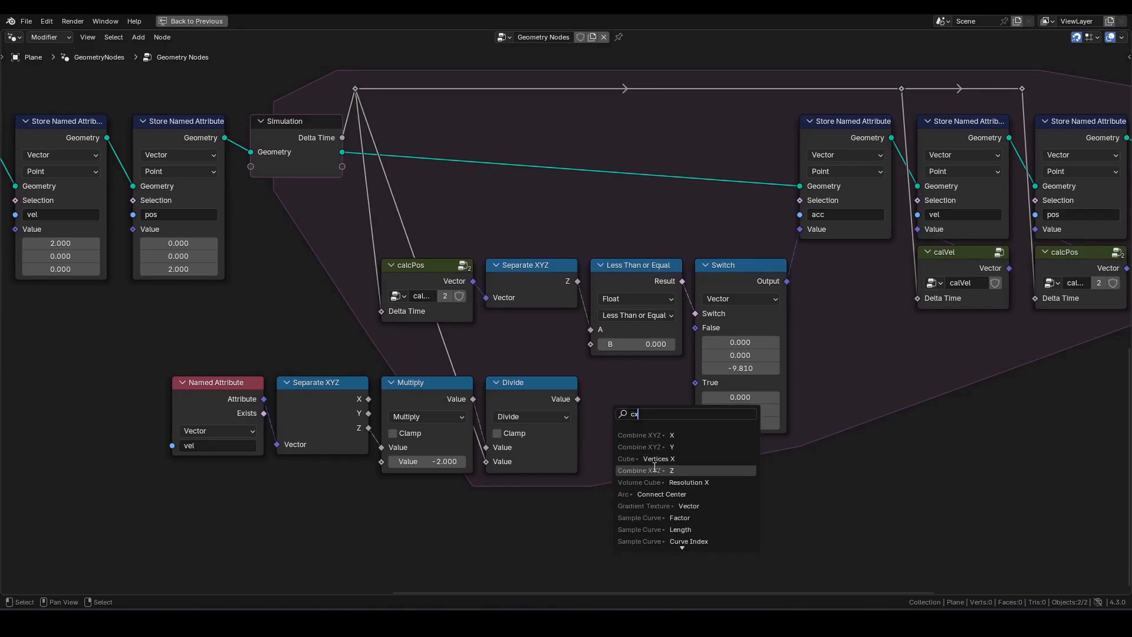
pyautogui.click(655, 470)
pyautogui.click(639, 460)
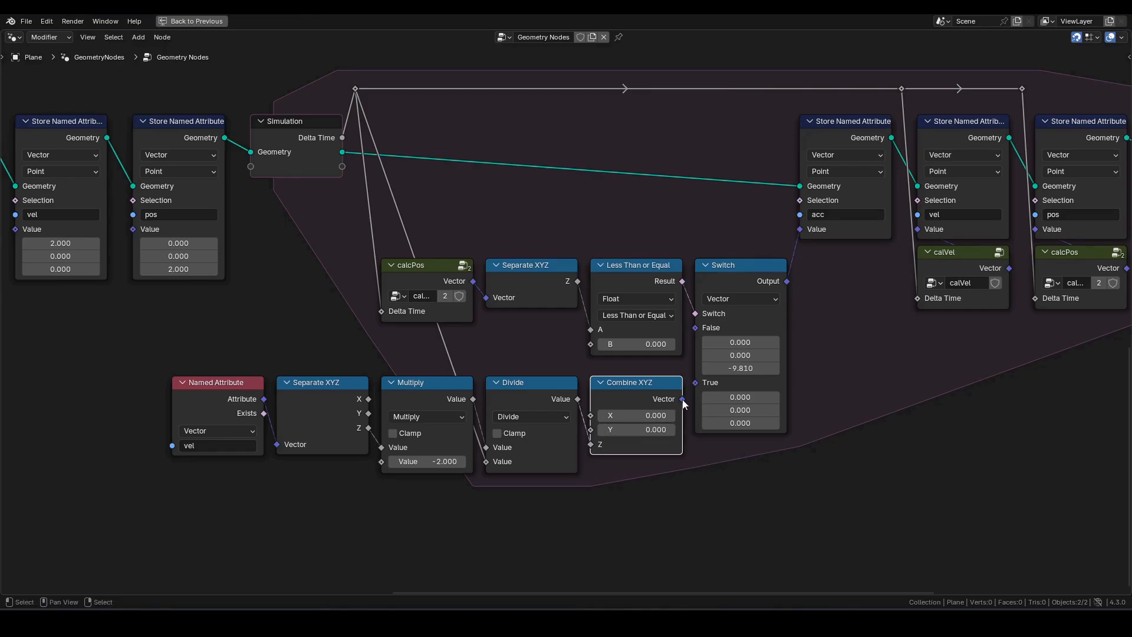
pyautogui.moveTo(683, 398); pyautogui.dragTo(701, 383)
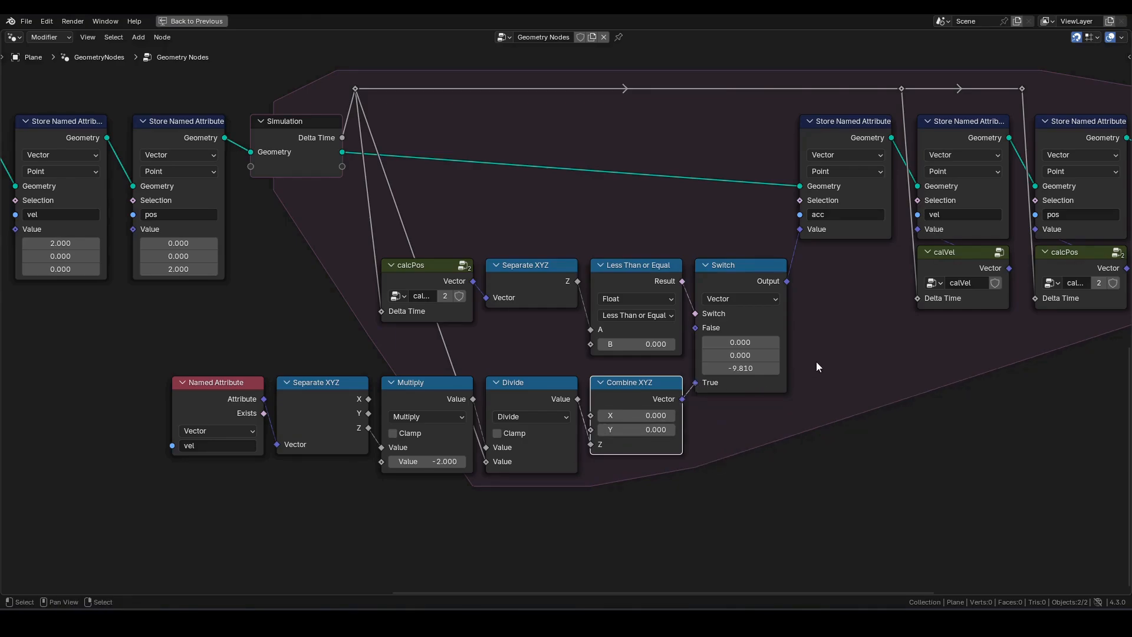
# Step: Hide the unused outputs of the velocity's Separate XYZ node and restore the full workspace layout
pyautogui.click(338, 395)
pyautogui.hotkey('ctrl', 'h')
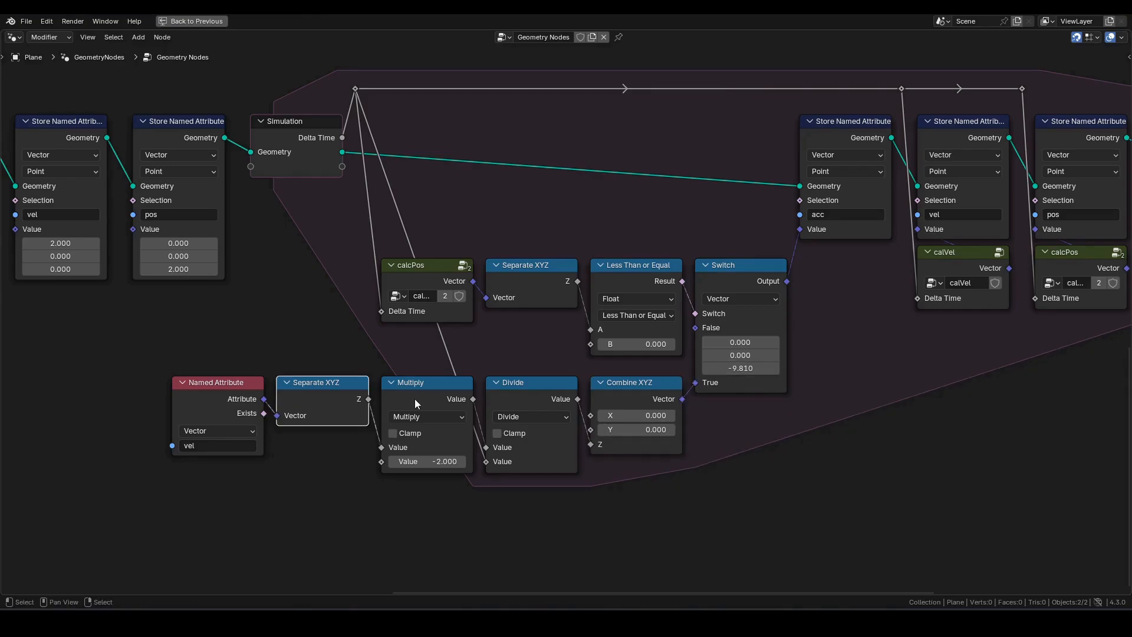
pyautogui.hotkey('ctrl', 'space')
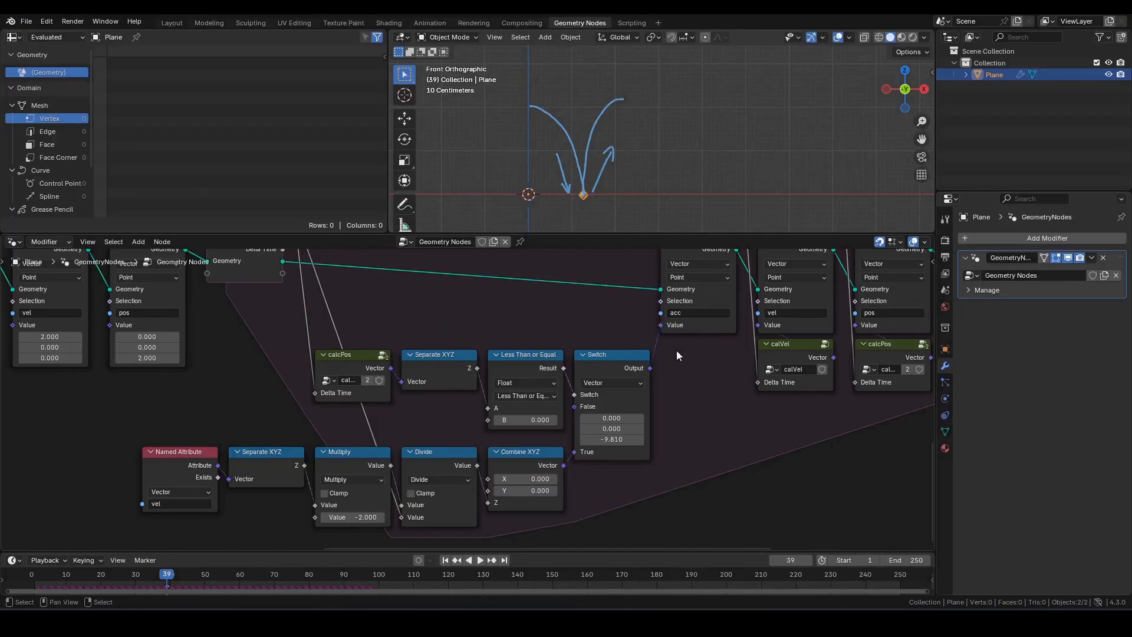
# Step: Play the simulation from the first frame and clear the annotations from the viewport
pyautogui.hotkey('shift', 'Left')
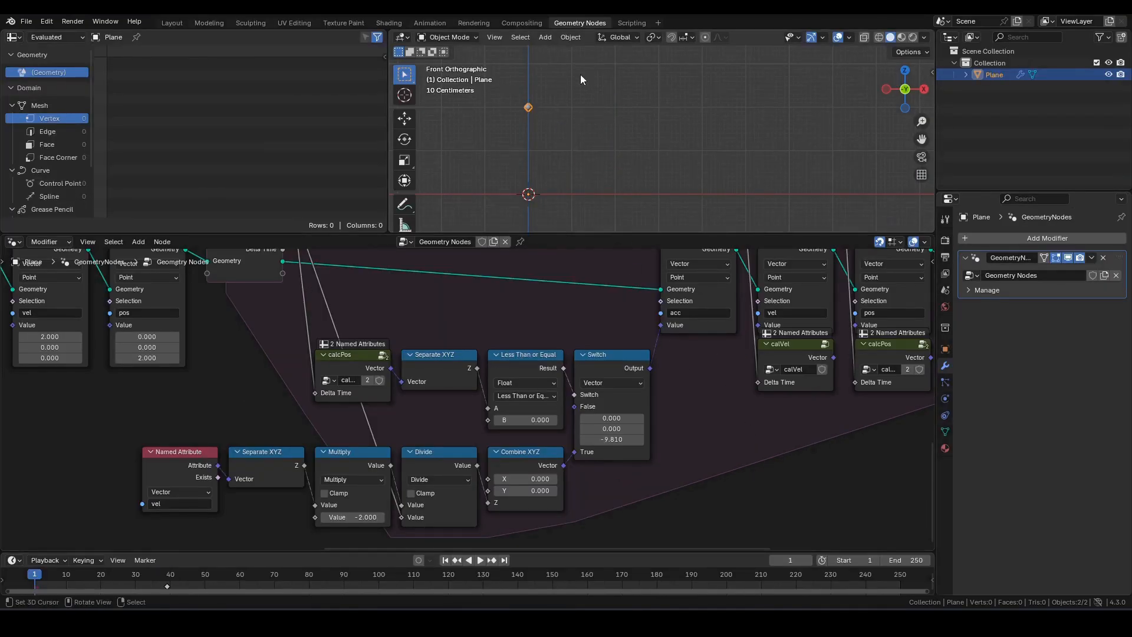
pyautogui.press('space')
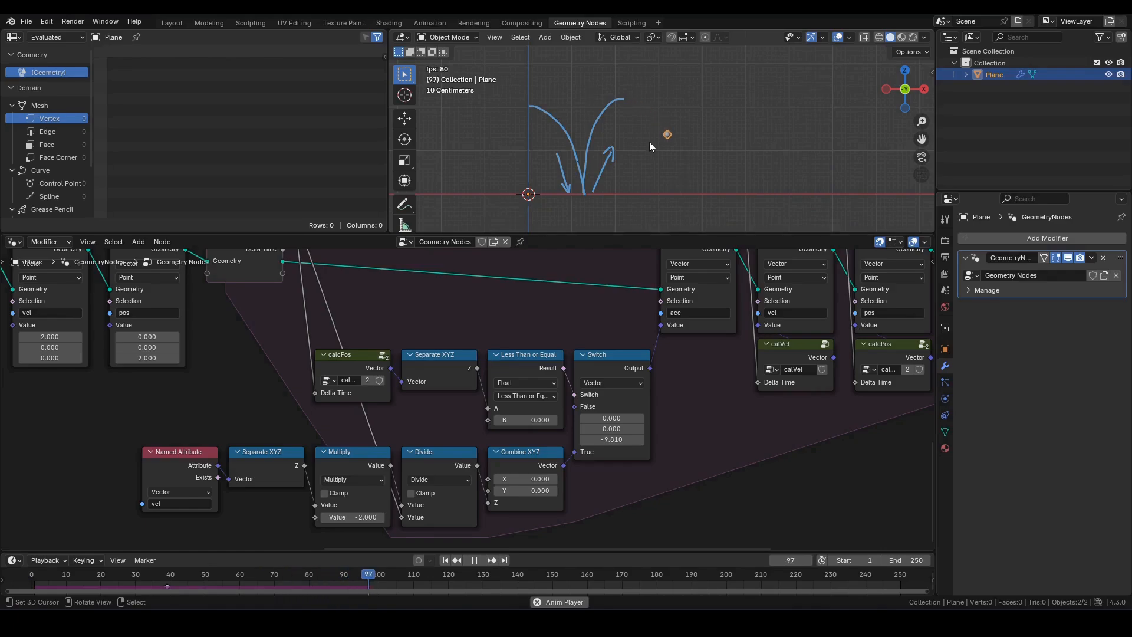
pyautogui.press('q')
pyautogui.click(650, 144)
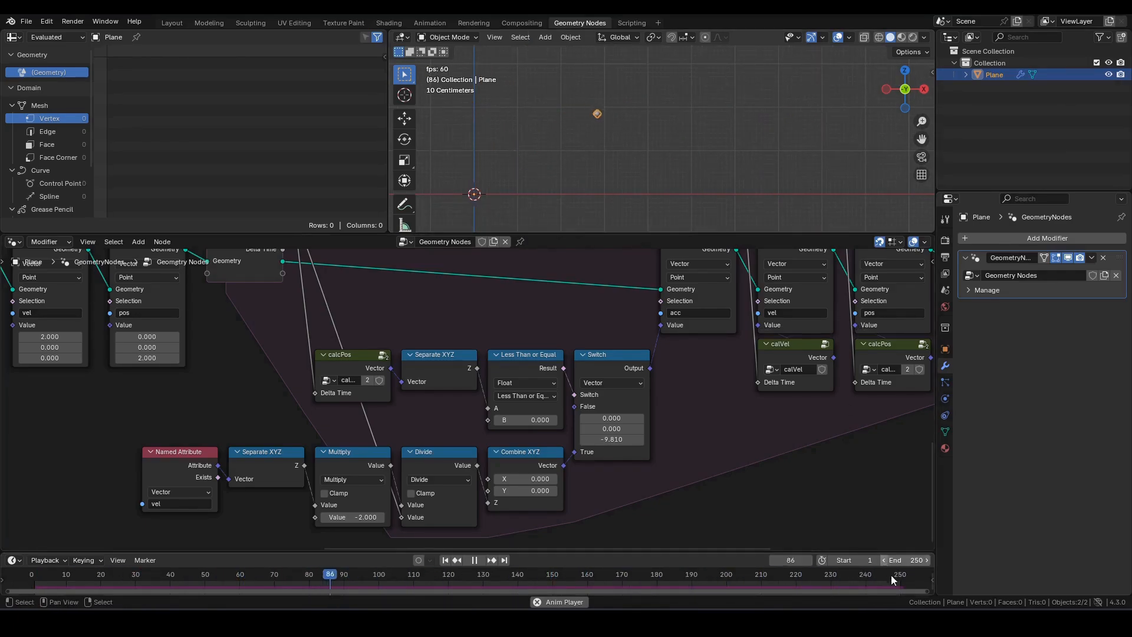
# Step: Set the animation's end frame to 500, watch the longer bounce playback, and return to the first frame
pyautogui.click(911, 565)
pyautogui.write('500')
pyautogui.press('Return')
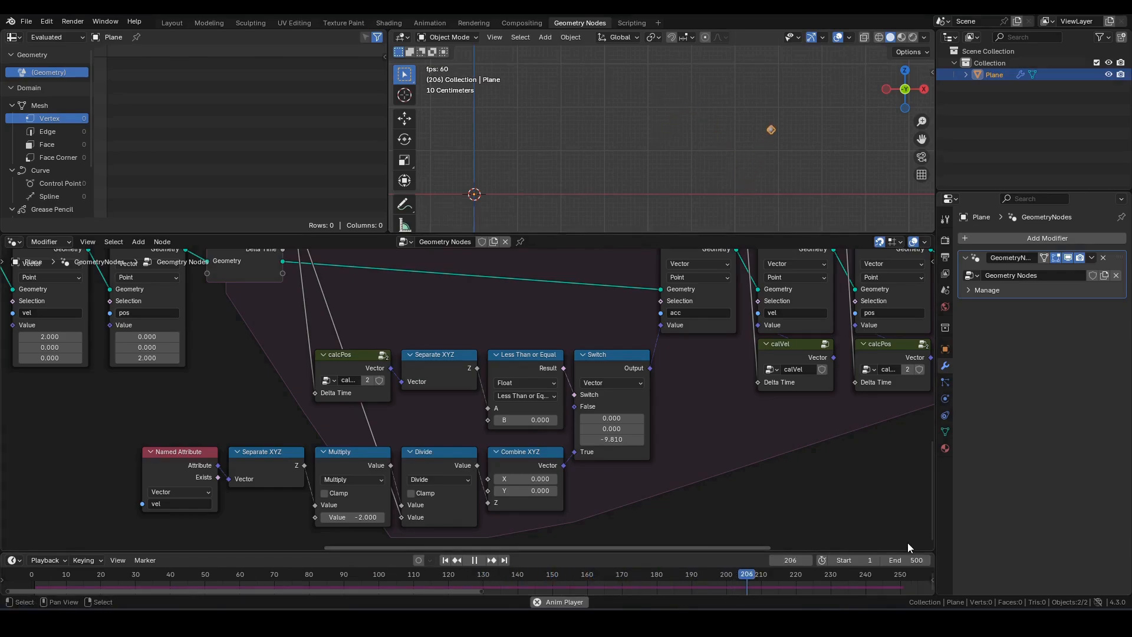
pyautogui.scroll(-2, 816, 179)
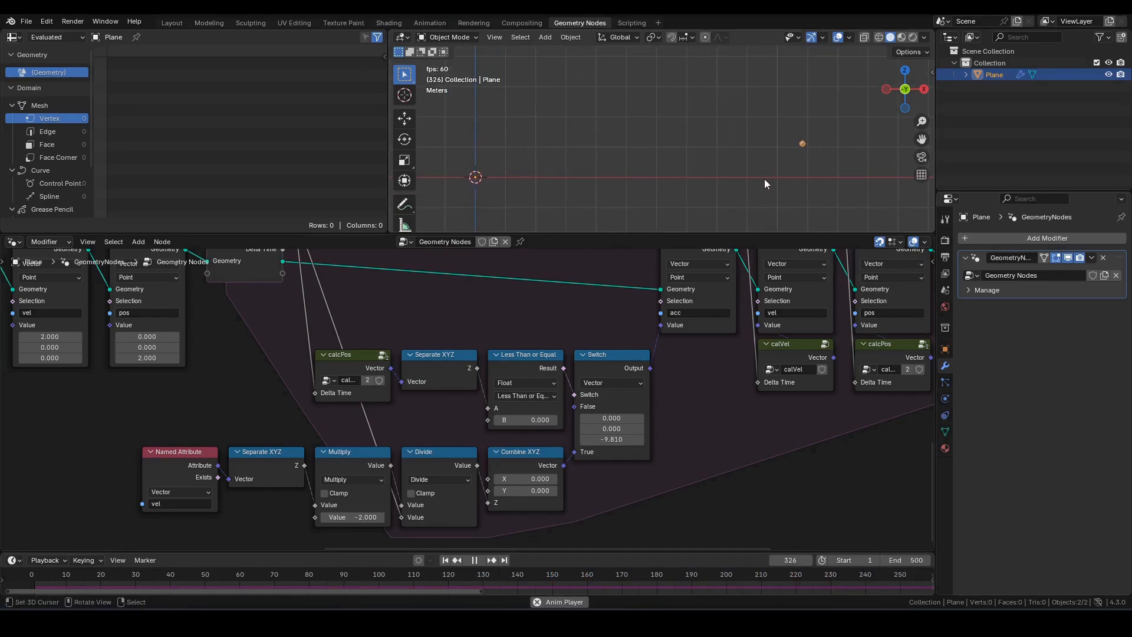
pyautogui.press('space')
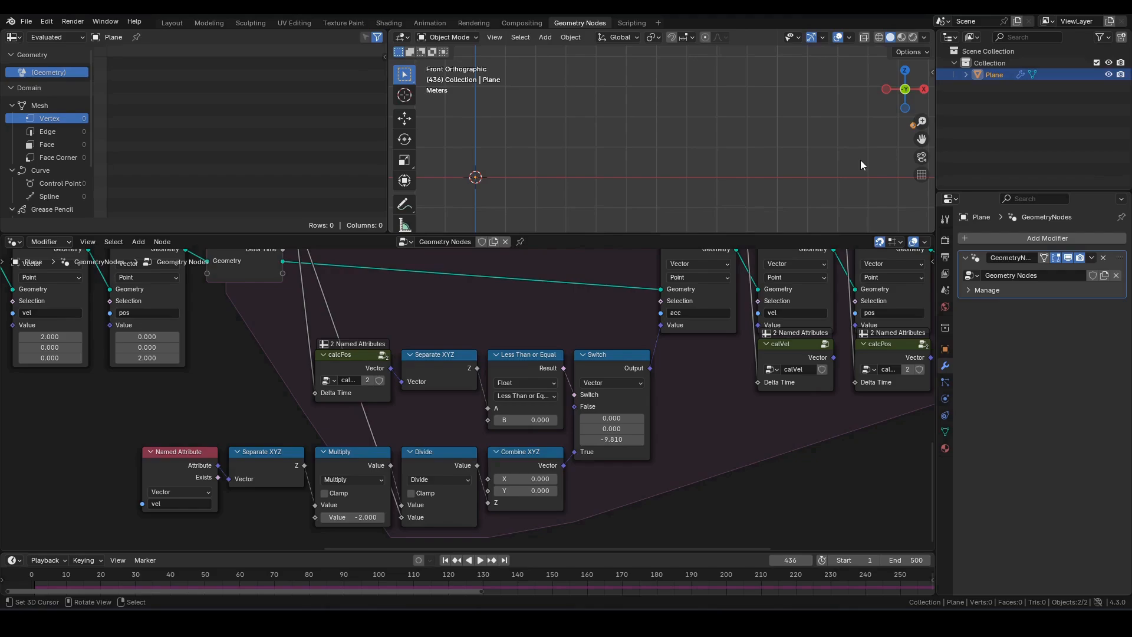
pyautogui.hotkey('shift', 'Left')
# Step: Move the vel Named Attribute, Separate XYZ and Multiply nodes along X away from the Divide node to make room
pyautogui.moveTo(454, 526); pyautogui.dragTo(595, 449, button='middle')
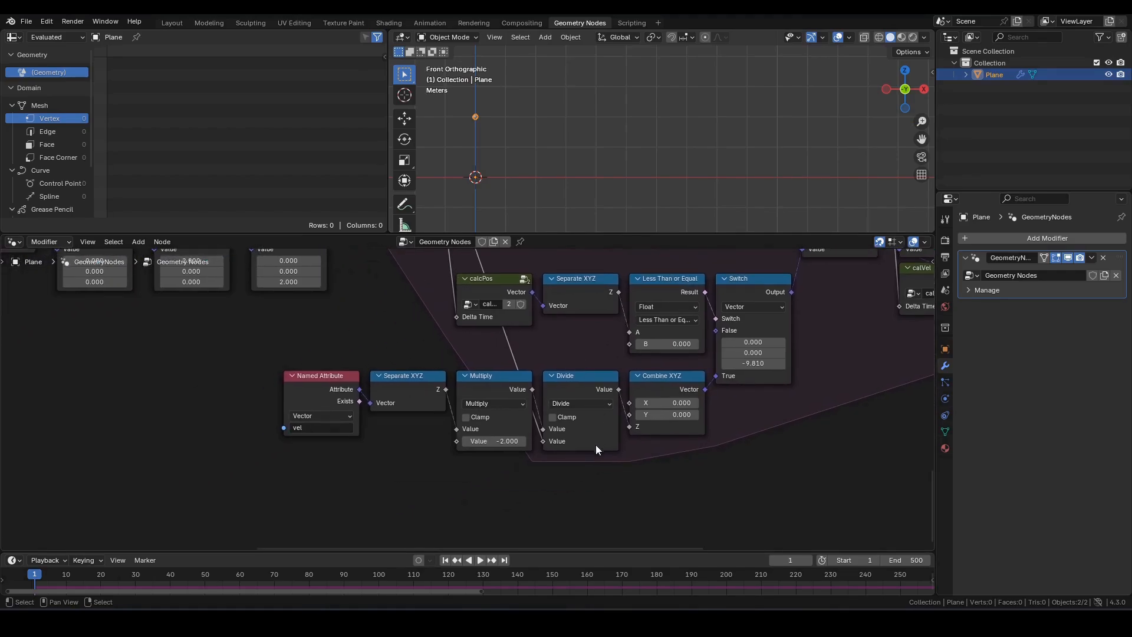
pyautogui.moveTo(518, 517); pyautogui.dragTo(253, 358)
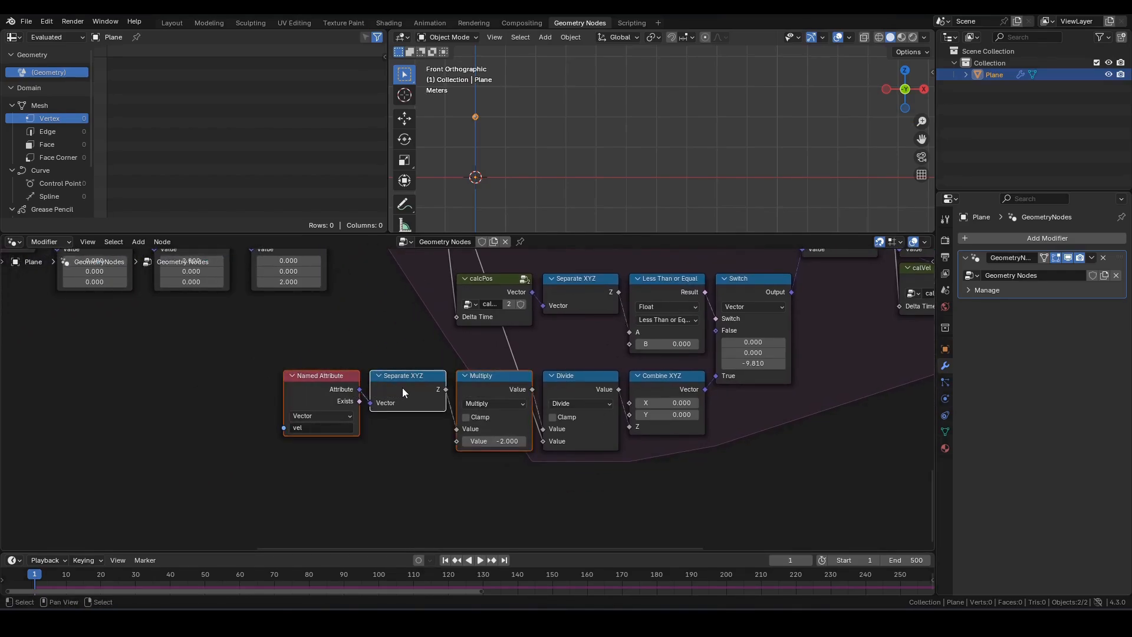
pyautogui.press('g')
pyautogui.press('x')
pyautogui.click(316, 389)
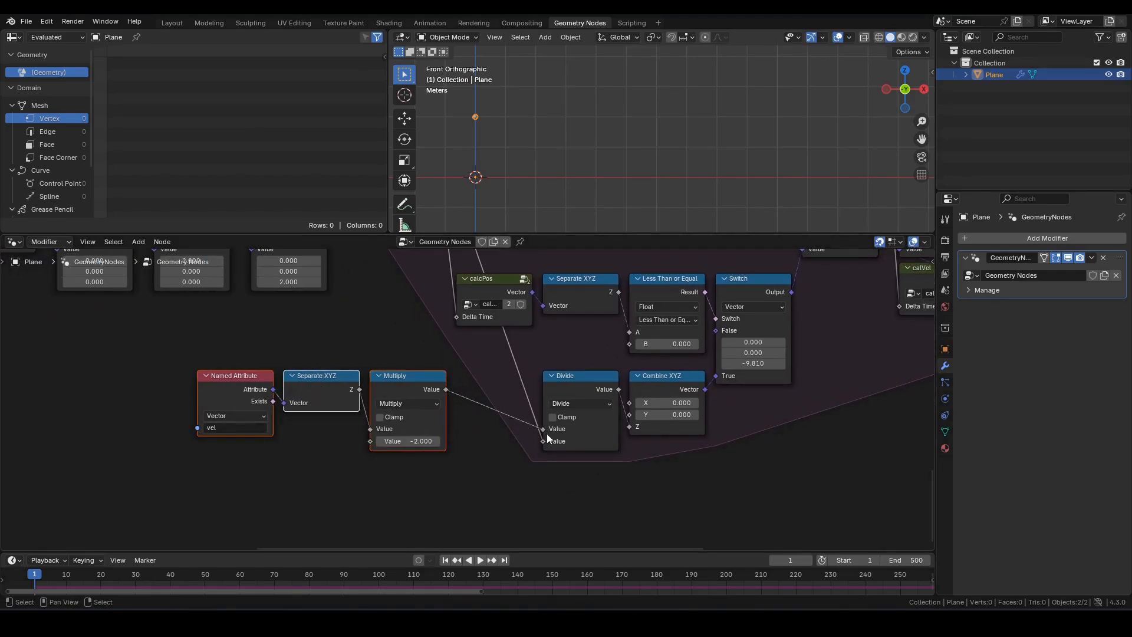
# Step: Duplicate the Multiply node, insert the copy between Multiply and Divide, and set its second value to 0.9
pyautogui.moveTo(547, 435); pyautogui.dragTo(540, 392, button='middle')
pyautogui.scroll(3, 534, 407)
pyautogui.click(529, 418)
pyautogui.click(380, 319)
pyautogui.hotkey('shift', 'd')
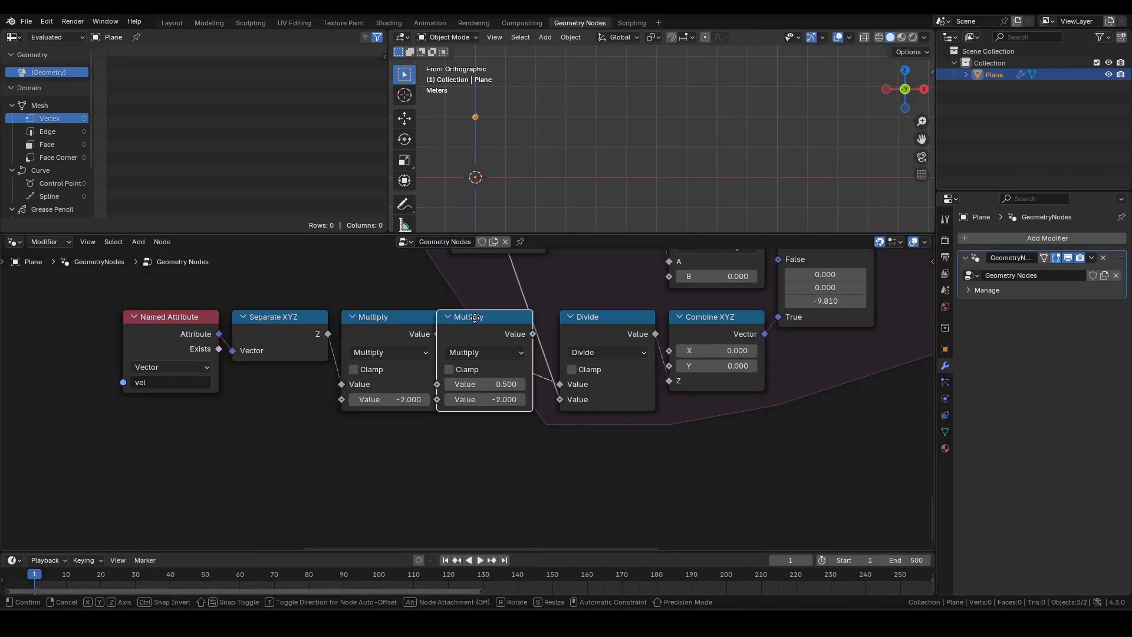
pyautogui.click(488, 319)
pyautogui.click(511, 399)
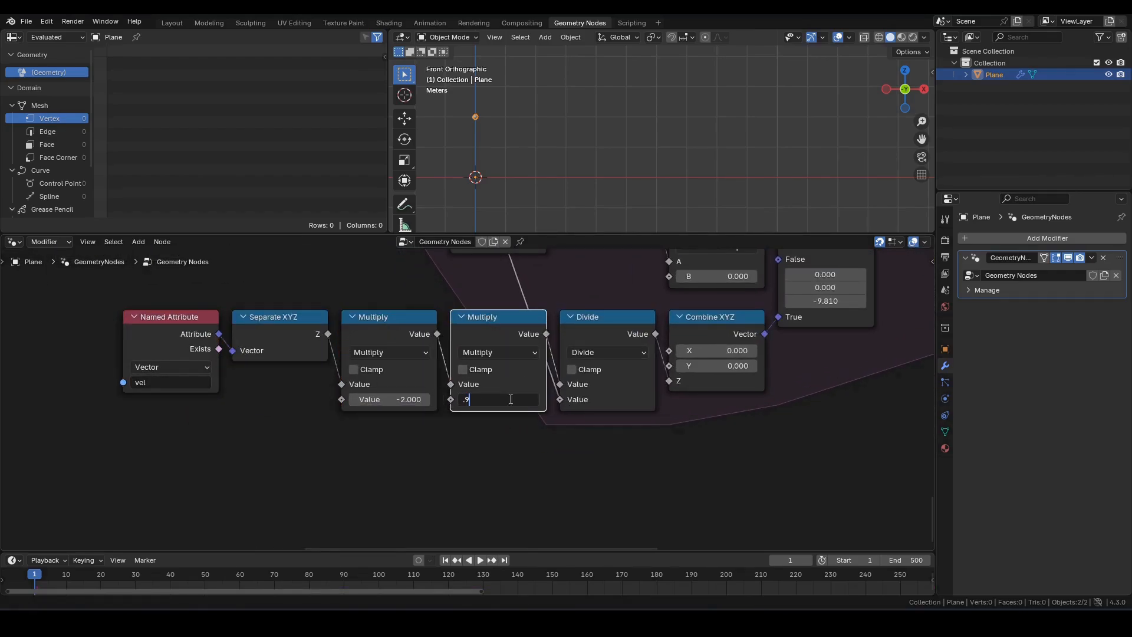
pyautogui.write('.9')
pyautogui.press('Return')
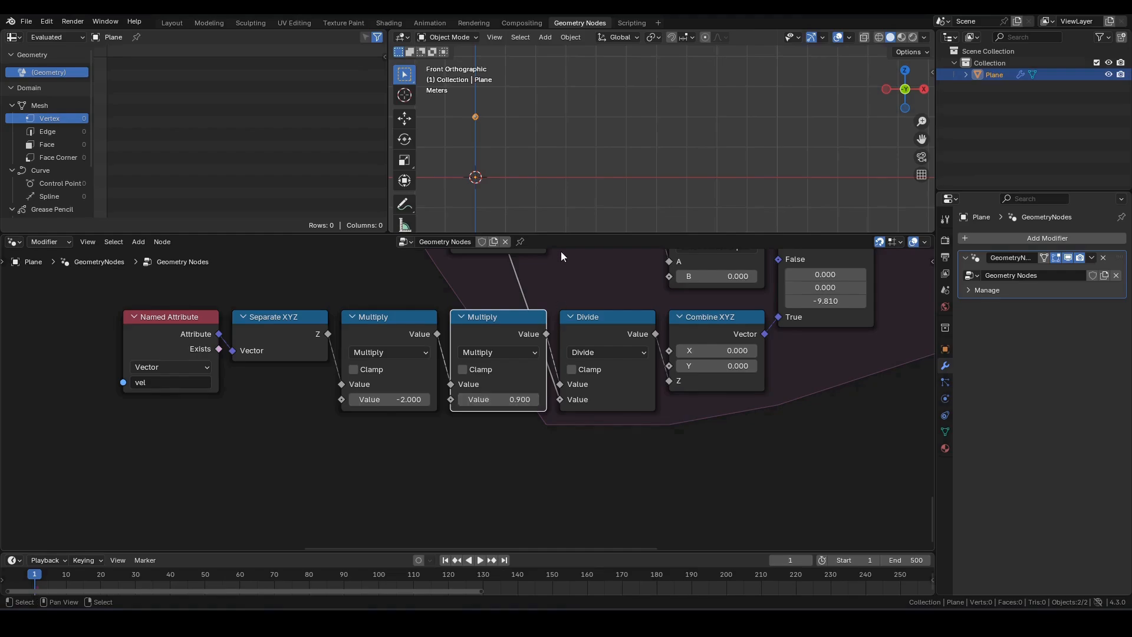
# Step: Play the simulation from the first frame to check how the point's bounces behave with the 0.9 factor
pyautogui.press('space')
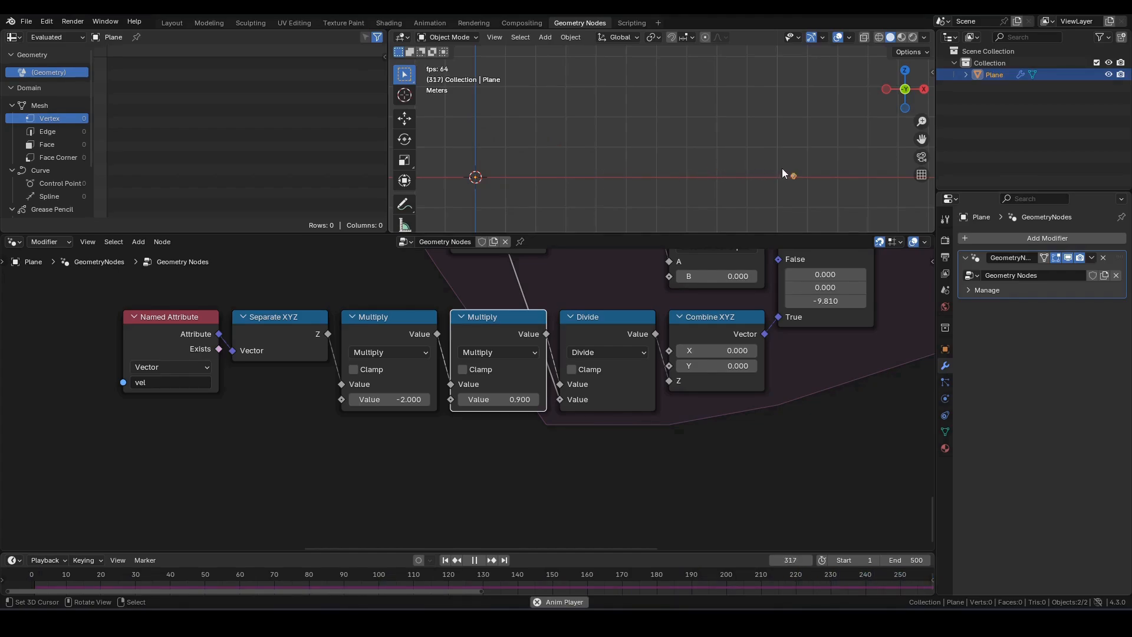
pyautogui.keyDown('shift'); pyautogui.moveTo(826, 189); pyautogui.dragTo(791, 183, button='middle'); pyautogui.keyUp('shift')
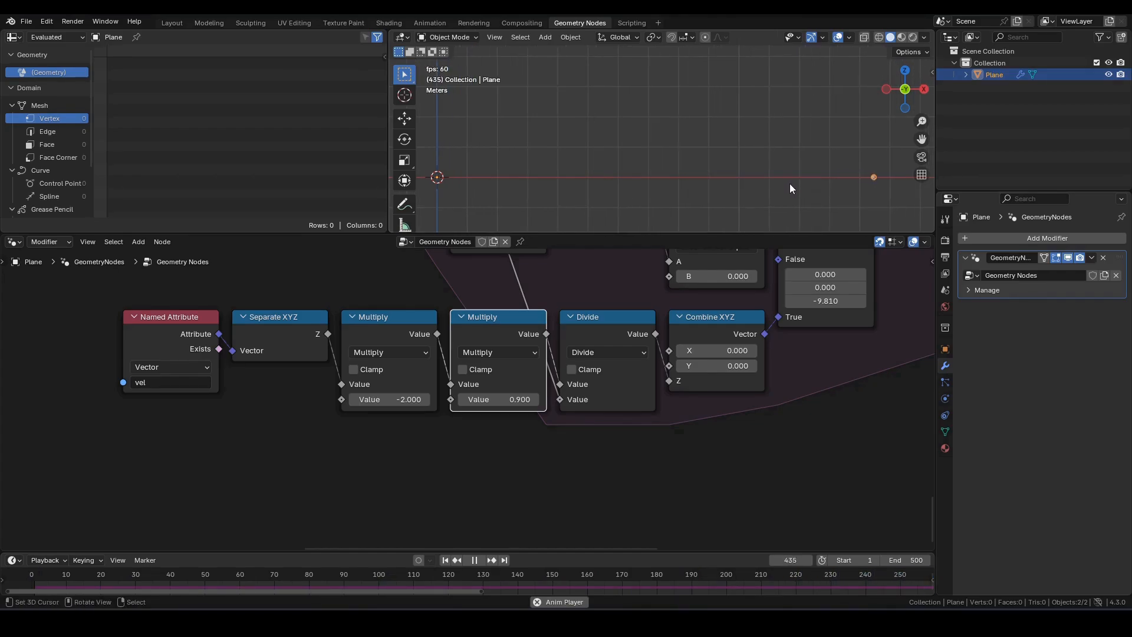
pyautogui.press('space')
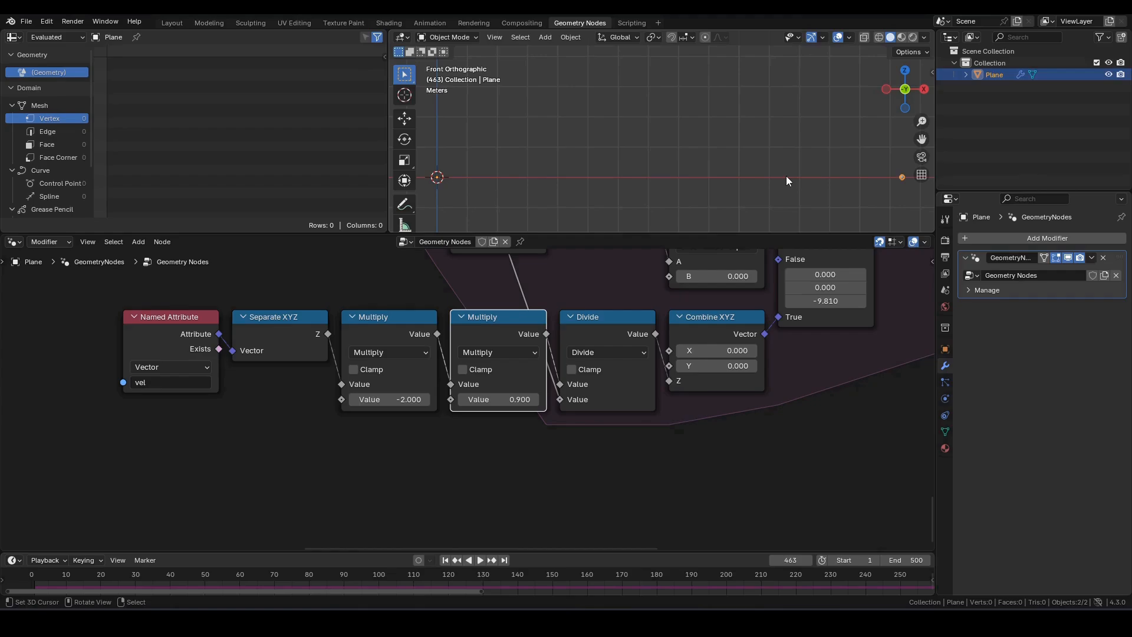
# Step: Stop the bounce playback and return the timeline to the first frame
pyautogui.press('space')
pyautogui.press('space')
pyautogui.hotkey('shift', 'Left')
pyautogui.moveTo(725, 335); pyautogui.dragTo(719, 367, button='middle')
pyautogui.scroll(-2, 709, 380)
pyautogui.scroll(2, 495, 104)
pyautogui.keyDown('shift'); pyautogui.moveTo(540, 121); pyautogui.dragTo(670, 125, button='middle'); pyautogui.keyUp('shift')
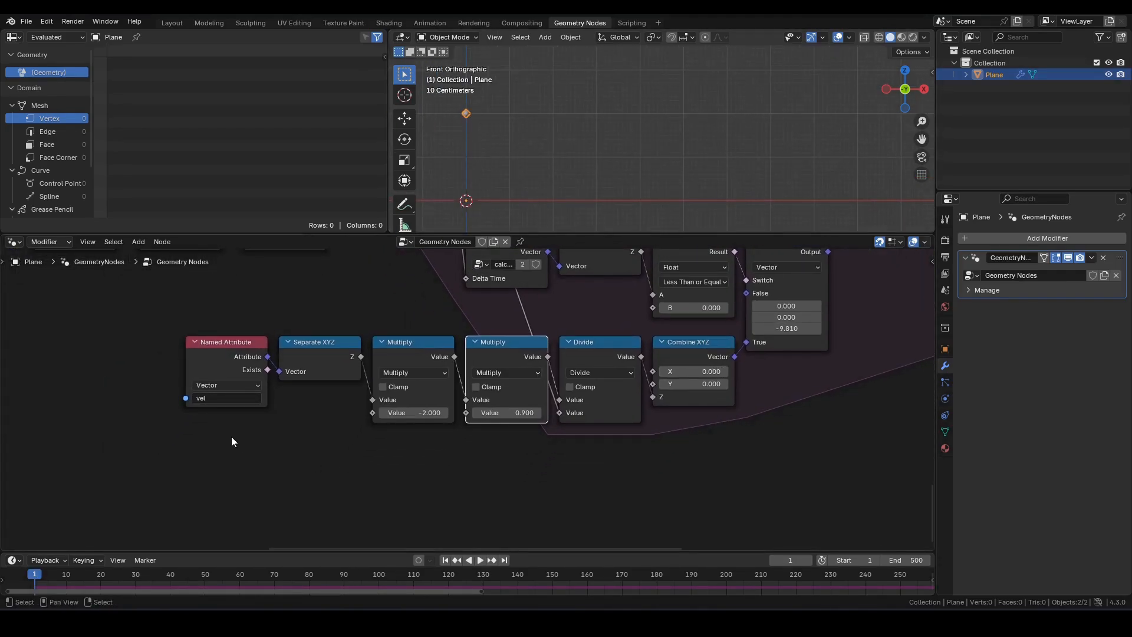
# Step: Annotate the expected shrinking bounce path in the viewport from the point along the ground, and erase the drawing
pyautogui.moveTo(466, 113); pyautogui.dragTo(518, 163)
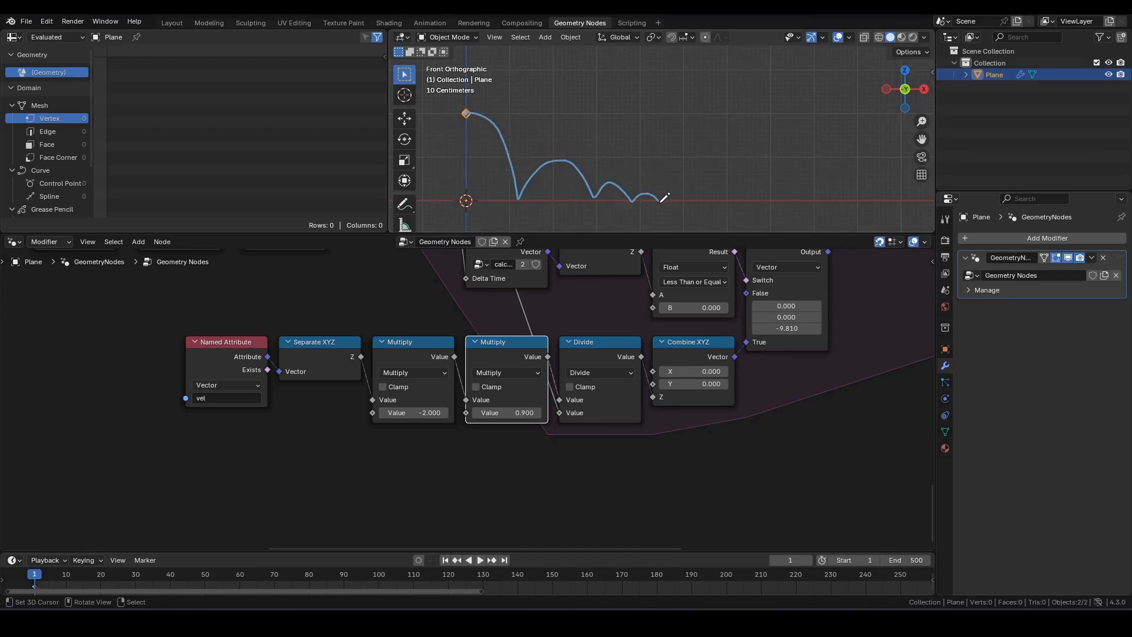
pyautogui.press('Delete')
pyautogui.click(567, 201)
# Step: Duplicate the vel Named Attribute node, connect its Attribute output to a new vector Scale node, and place the pair below the Multiply nodes
pyautogui.moveTo(405, 444); pyautogui.dragTo(544, 412, button='middle')
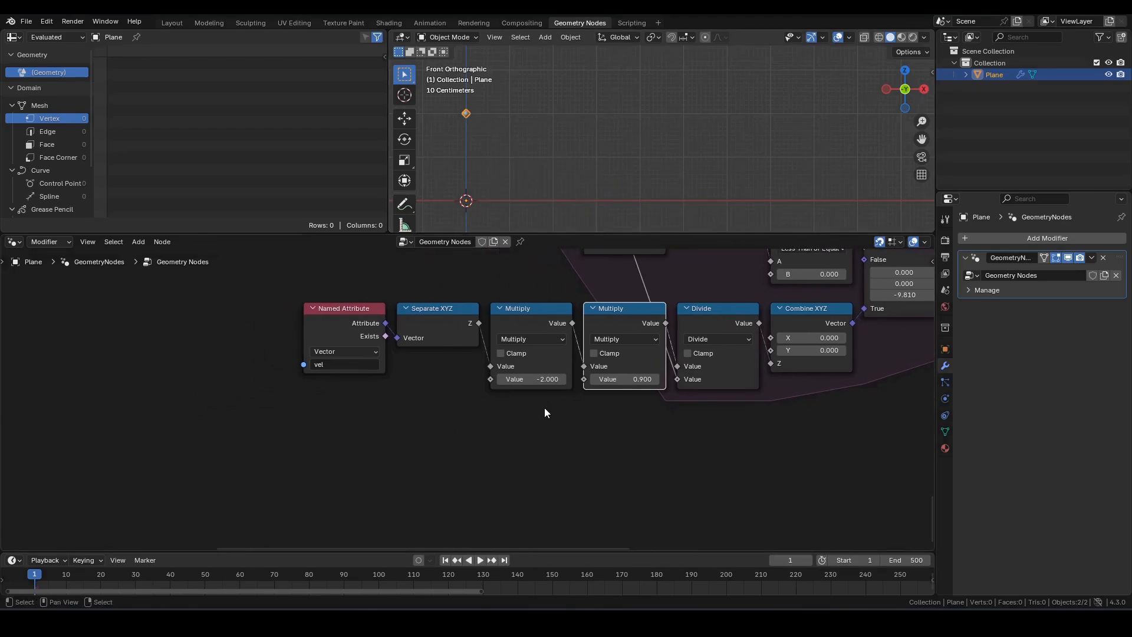
pyautogui.click(344, 325)
pyautogui.hotkey('shift', 'd')
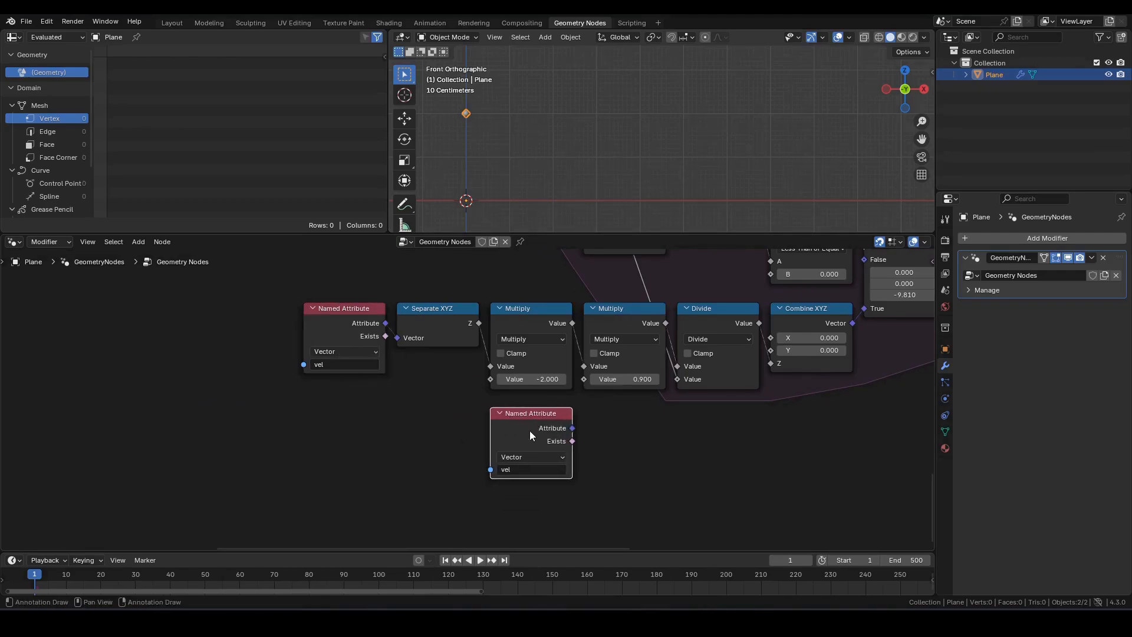
pyautogui.moveTo(575, 430); pyautogui.dragTo(612, 432)
pyautogui.write('scsa')
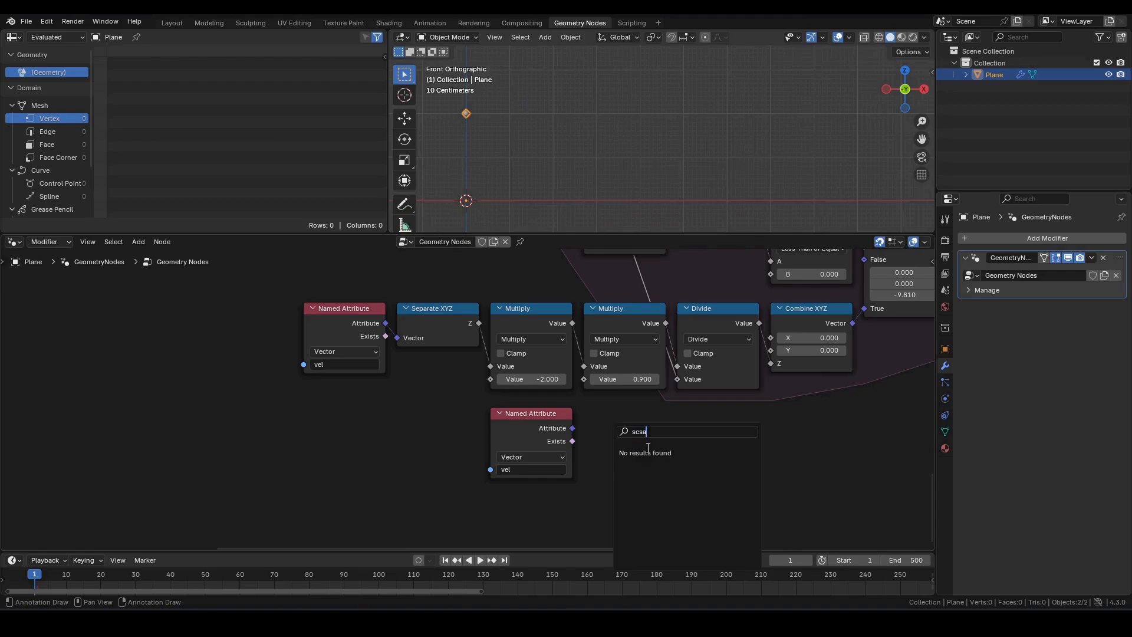
pyautogui.press('BackSpace')
pyautogui.press('BackSpace')
pyautogui.write('a')
pyautogui.press('Return')
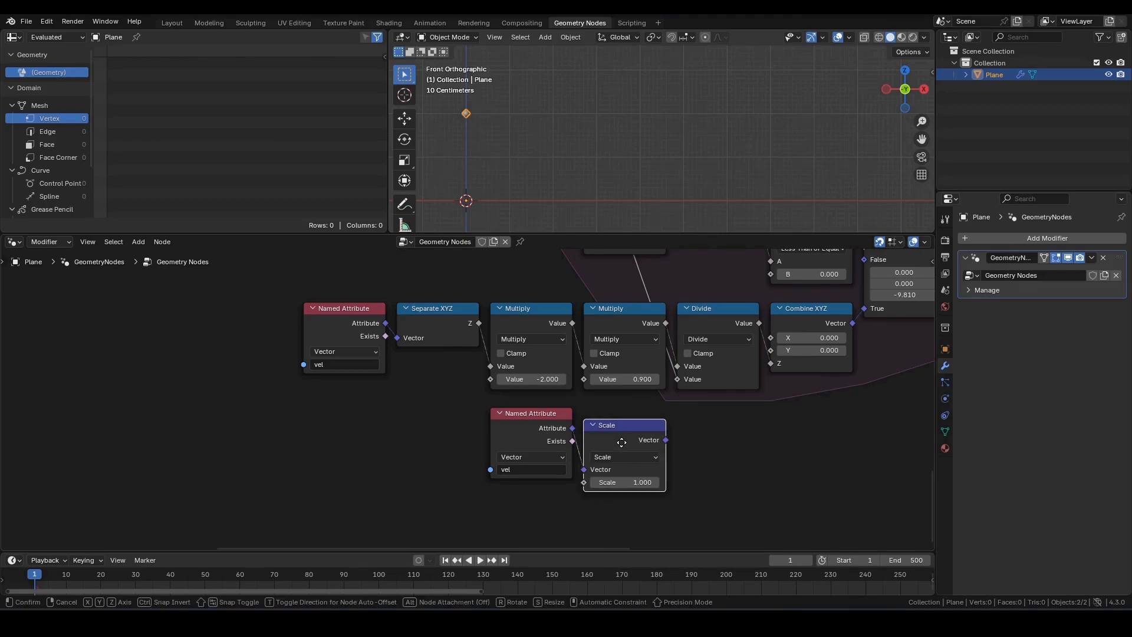
pyautogui.click(624, 435)
pyautogui.moveTo(712, 428); pyautogui.dragTo(549, 516)
pyautogui.moveTo(617, 412); pyautogui.dragTo(621, 446)
pyautogui.click(605, 416)
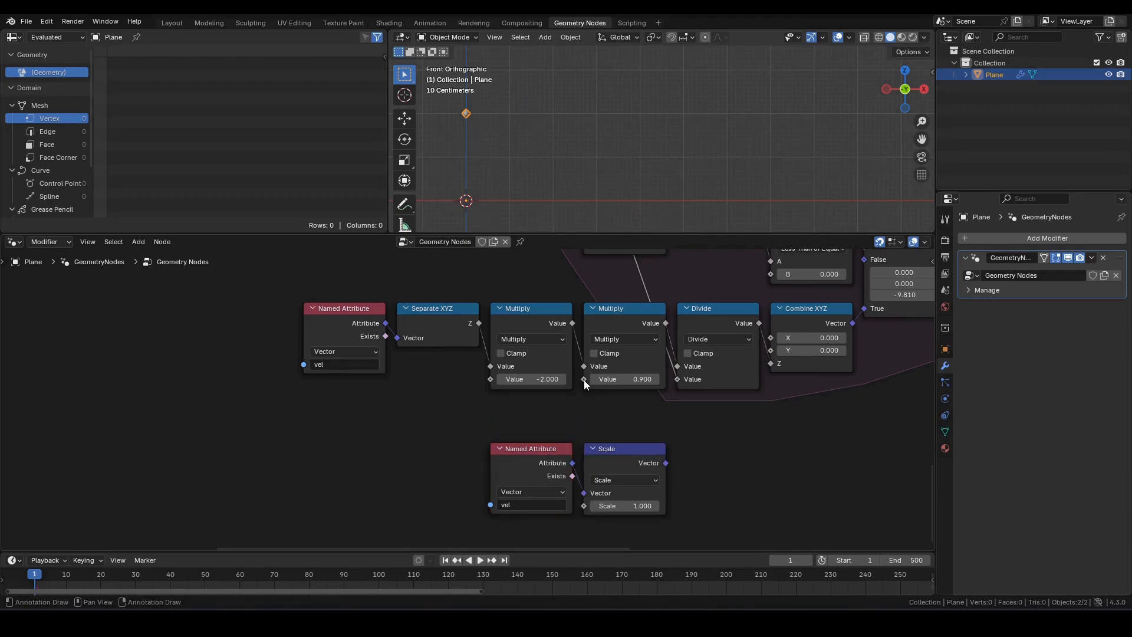
# Step: Add a Value node that drives the second input of the Multiply node before Divide, keeping 0.9 as its value
pyautogui.moveTo(582, 380); pyautogui.dragTo(236, 458)
pyautogui.write('val')
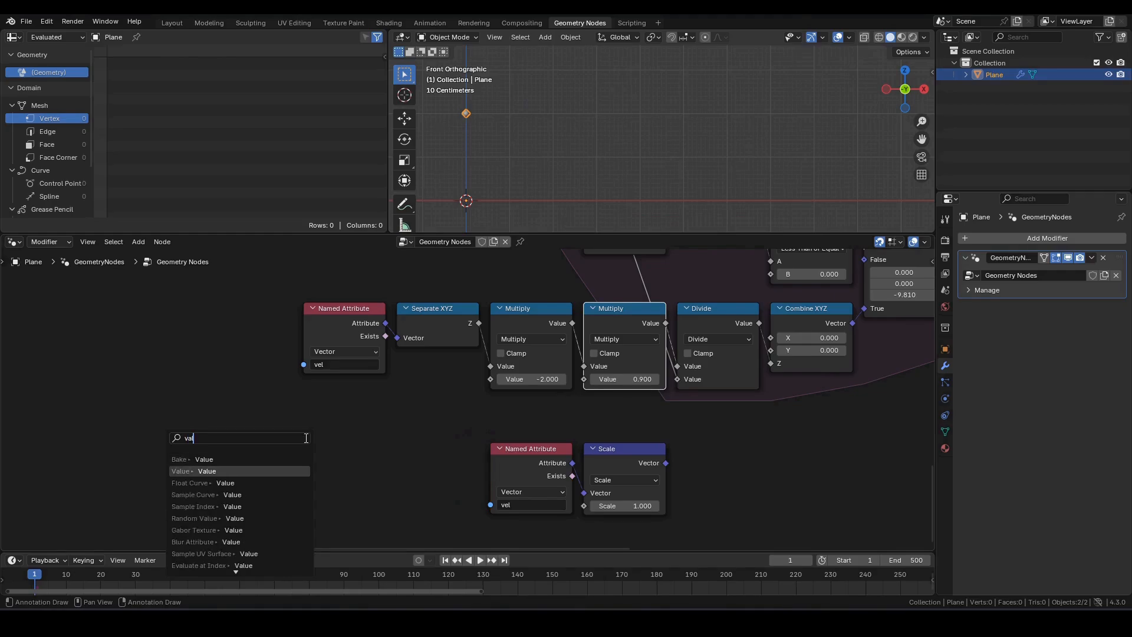
pyautogui.press('Return')
pyautogui.click(237, 415)
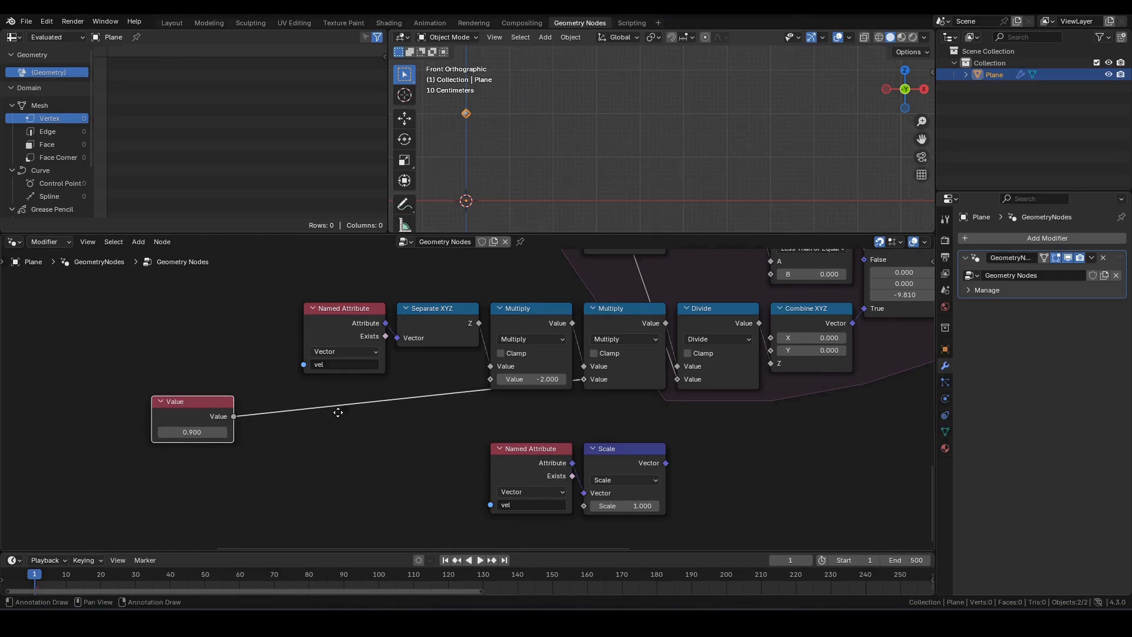
# Step: Add a Subtract node that subtracts the Value node's output from 1
pyautogui.moveTo(338, 413); pyautogui.dragTo(323, 407, button='middle')
pyautogui.moveTo(295, 453); pyautogui.dragTo(301, 414, button='middle')
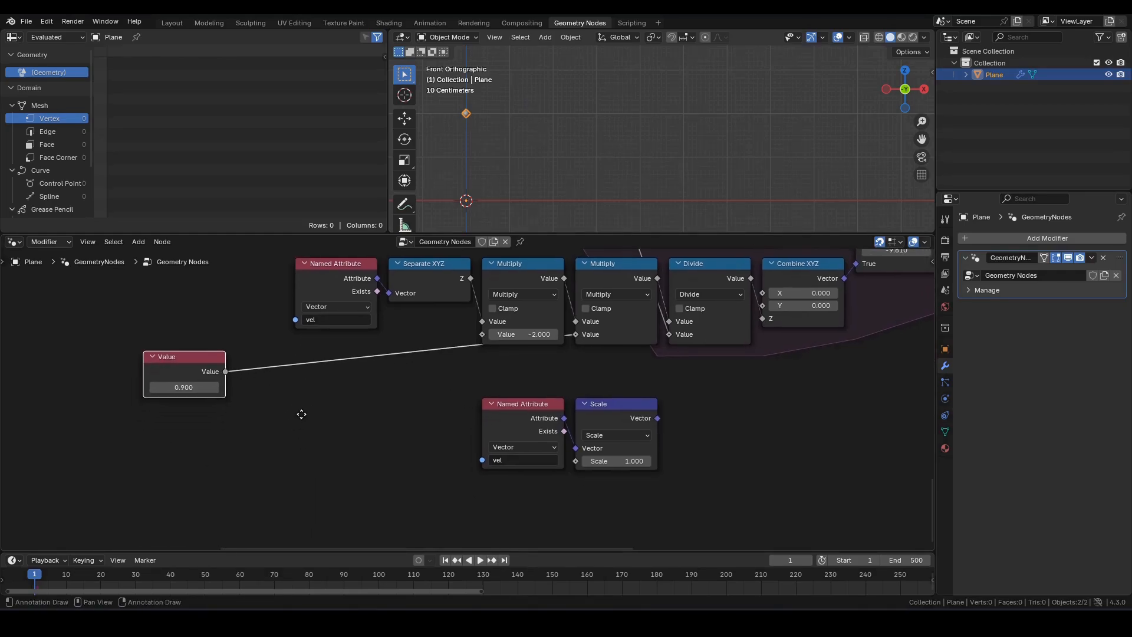
pyautogui.click(234, 367)
pyautogui.hotkey('shift', 'a')
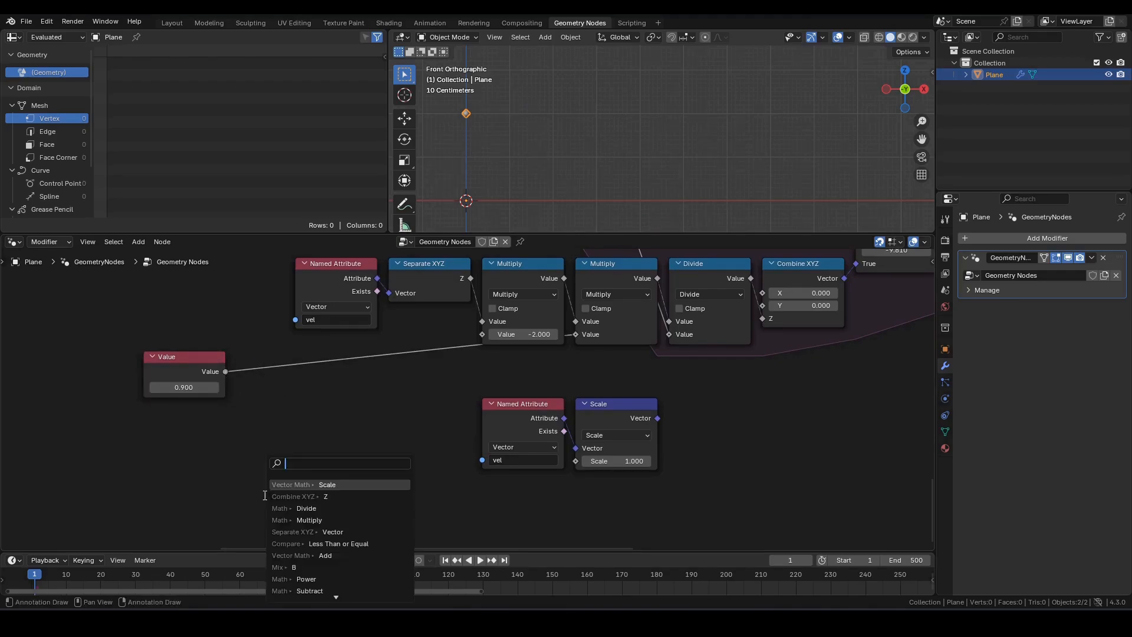
pyautogui.write('sub')
pyautogui.press('Return')
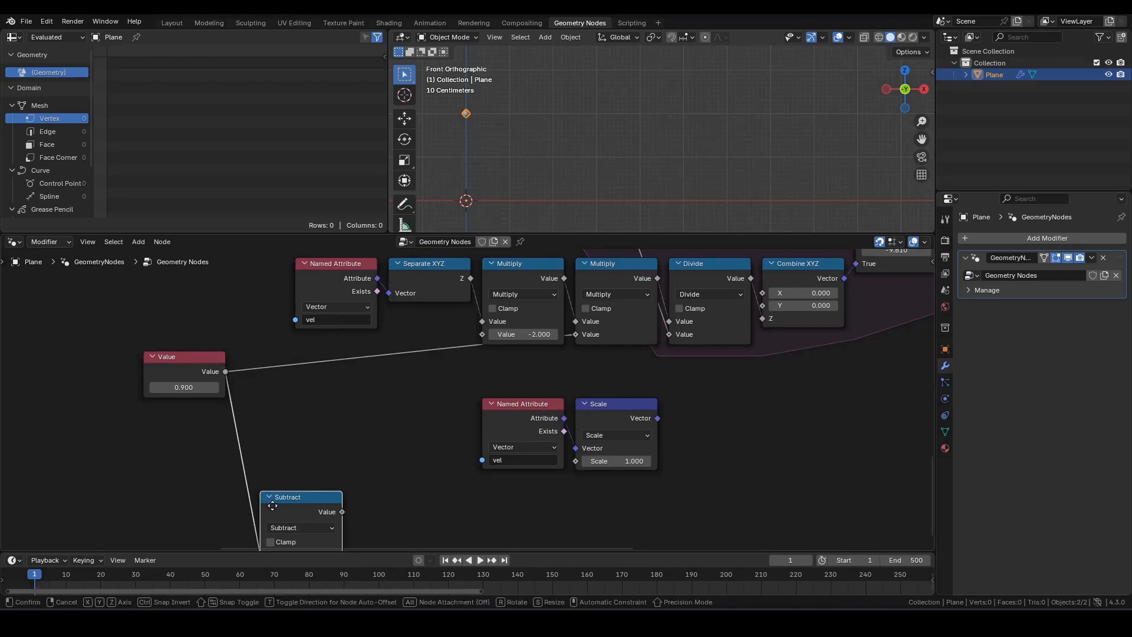
pyautogui.click(272, 506)
pyautogui.moveTo(330, 451); pyautogui.dragTo(338, 383, button='middle')
pyautogui.hotkey('alt', 's')
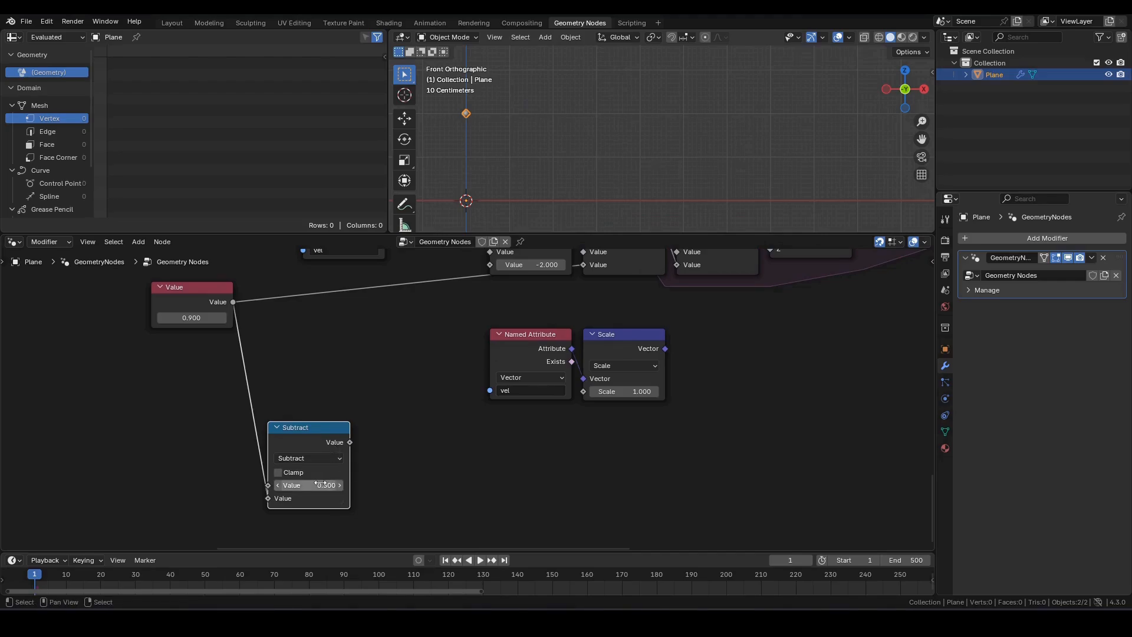
pyautogui.click(309, 487)
pyautogui.write('1')
pyautogui.press('Return')
pyautogui.moveTo(317, 435); pyautogui.dragTo(331, 435)
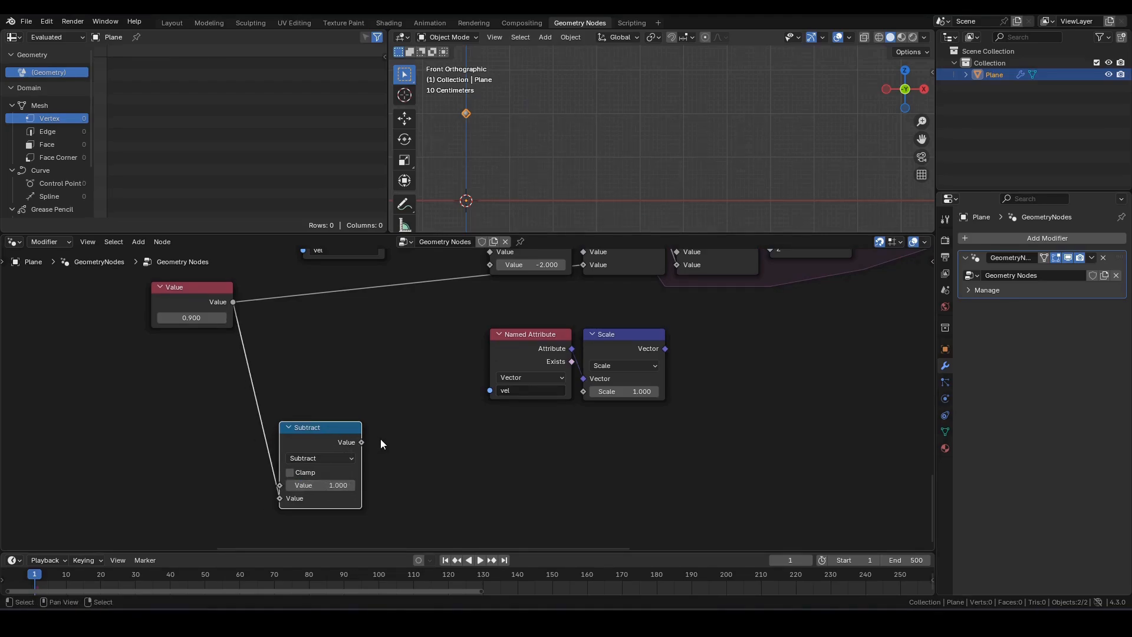
# Step: Add a Multiply node after Subtract and set its second value to -1
pyautogui.scroll(-1, 383, 438)
pyautogui.moveTo(387, 437); pyautogui.dragTo(377, 447, button='middle')
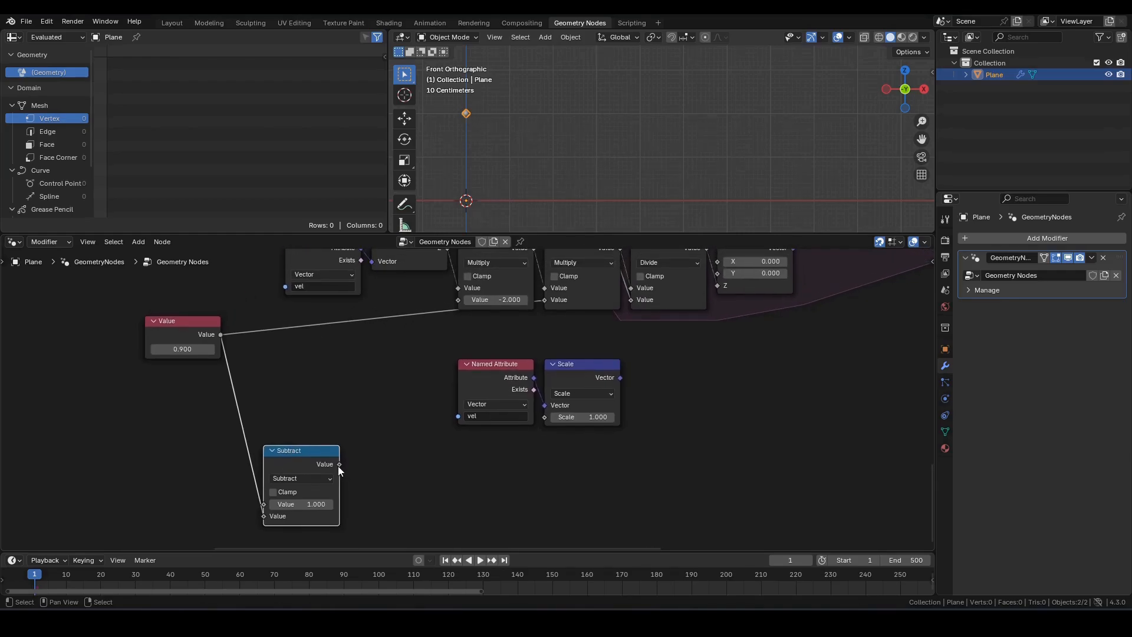
pyautogui.moveTo(339, 465); pyautogui.dragTo(384, 466)
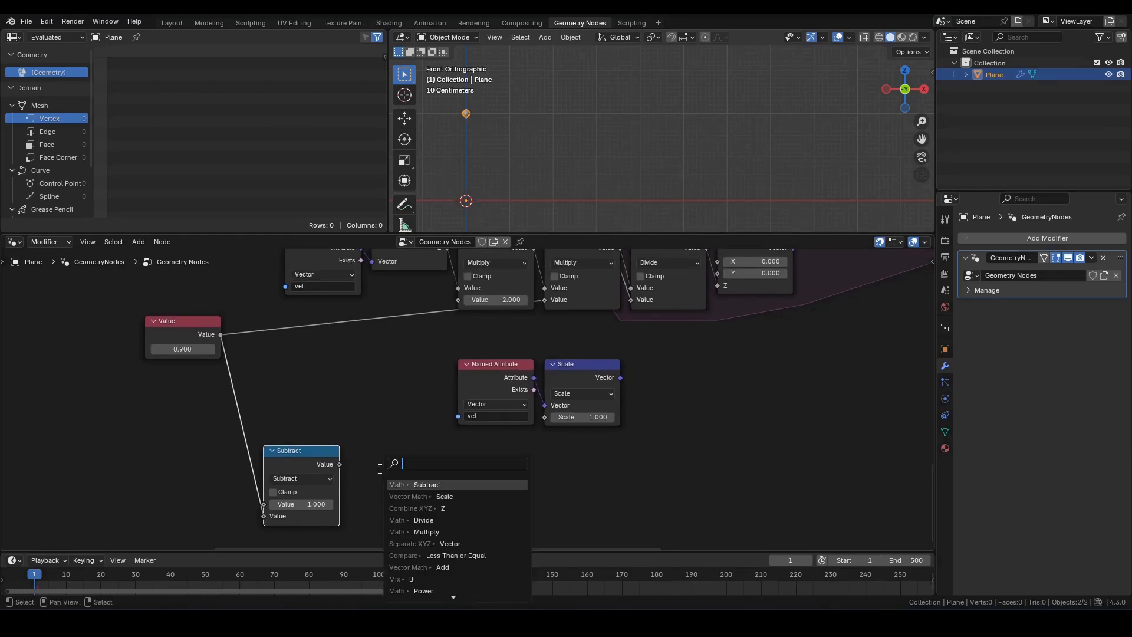
pyautogui.write('mul')
pyautogui.press('Return')
pyautogui.click(347, 461)
pyautogui.doubleClick(390, 516)
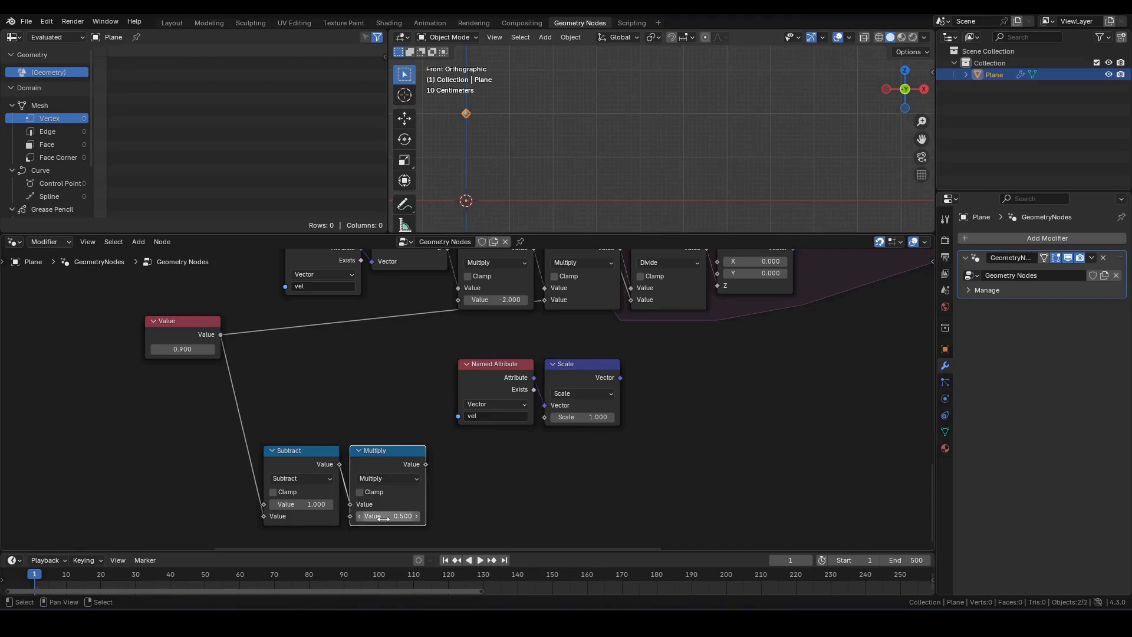
pyautogui.write('-1')
pyautogui.press('Return')
# Step: Add a Divide node after the -1 Multiply and connect the simulation's Delta Time to its second value
pyautogui.moveTo(581, 442); pyautogui.dragTo(506, 463, button='middle')
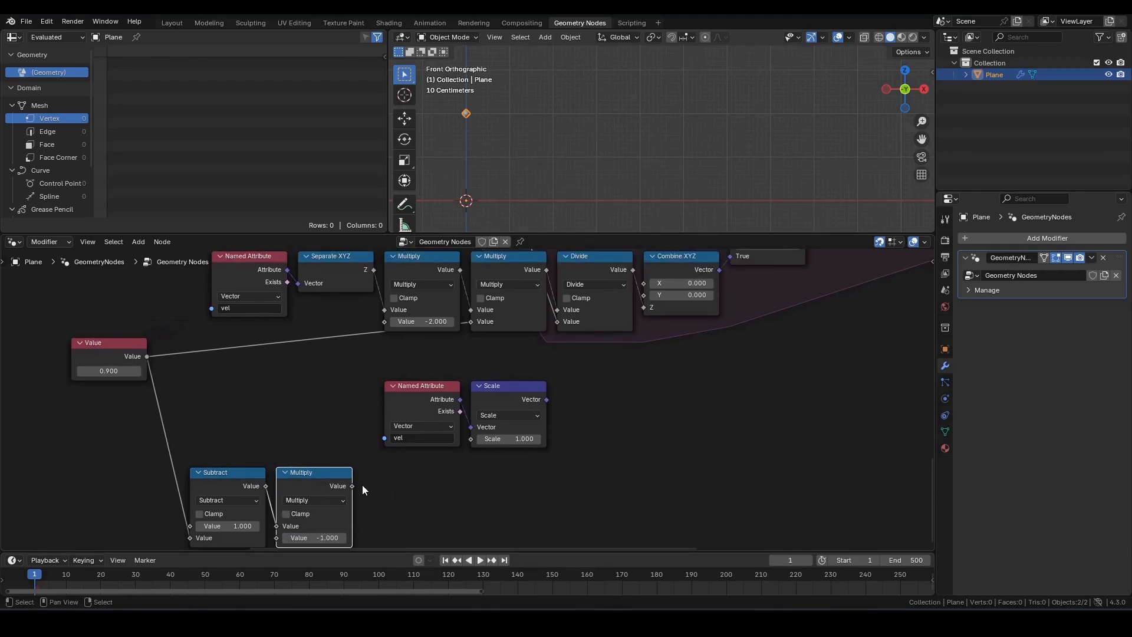
pyautogui.moveTo(364, 489); pyautogui.dragTo(379, 460, button='middle')
pyautogui.moveTo(366, 455); pyautogui.dragTo(380, 454)
pyautogui.write('div')
pyautogui.press('Return')
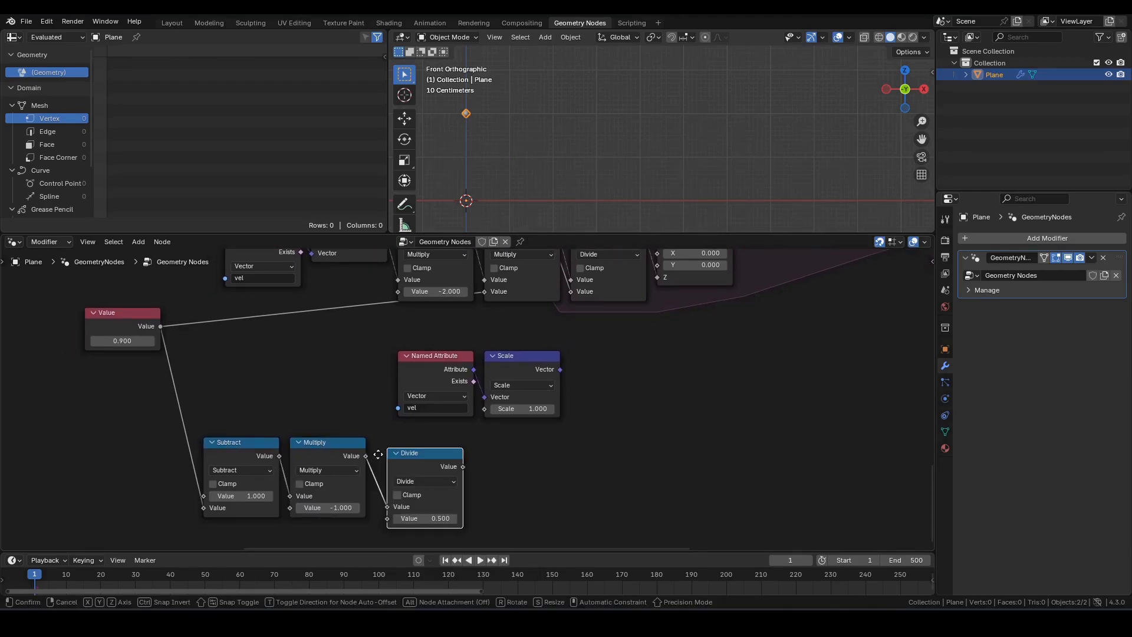
pyautogui.click(389, 444)
pyautogui.scroll(-4, 360, 366)
pyautogui.moveTo(349, 352); pyautogui.dragTo(384, 554, button='middle')
pyautogui.moveTo(465, 320); pyautogui.dragTo(426, 476)
pyautogui.moveTo(552, 443); pyautogui.dragTo(442, 479, button='middle')
pyautogui.moveTo(495, 381); pyautogui.dragTo(202, 494)
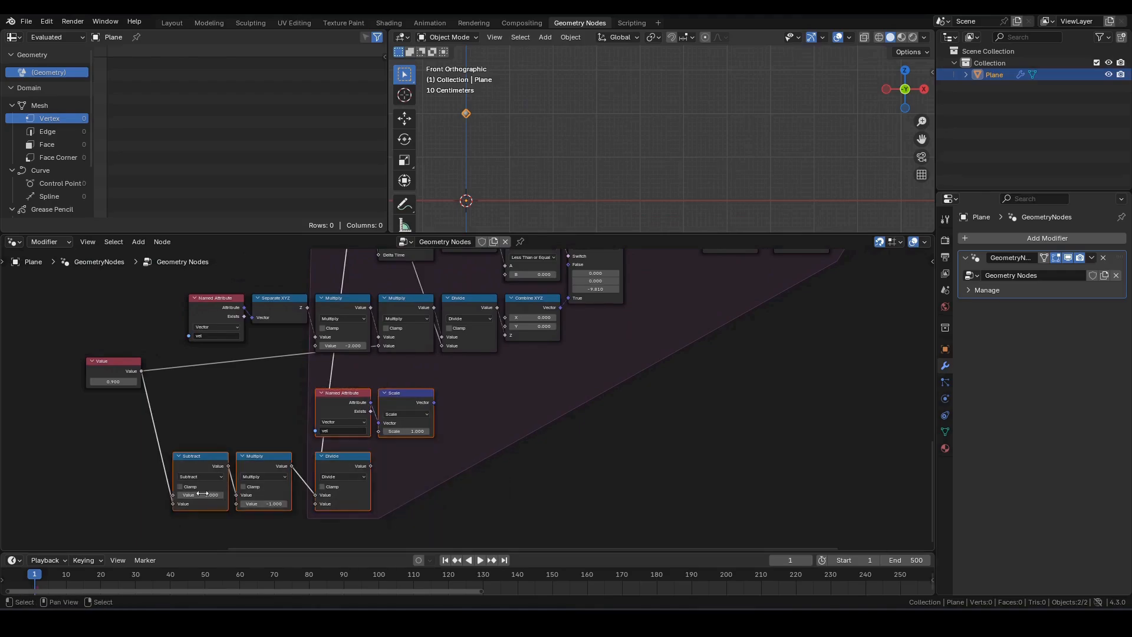
# Step: Add a Separate XYZ node after Scale, connect its X and Y to Combine XYZ, and hide its unused output
pyautogui.scroll(2, 412, 404)
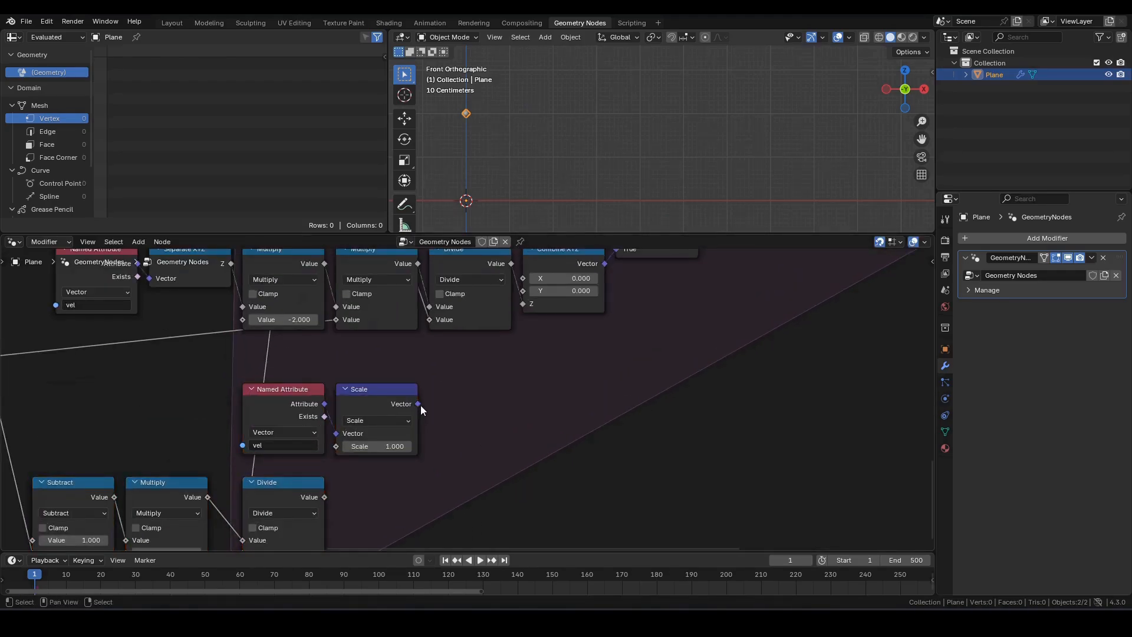
pyautogui.moveTo(418, 404); pyautogui.dragTo(451, 386)
pyautogui.write('sep')
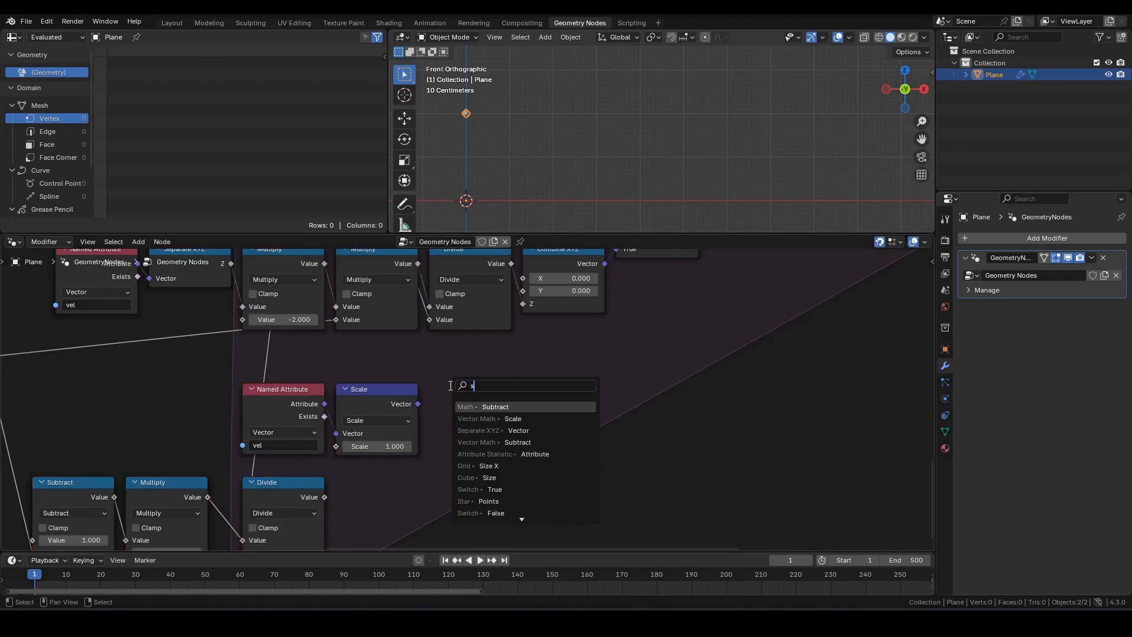
pyautogui.press('Return')
pyautogui.click(423, 392)
pyautogui.moveTo(598, 361); pyautogui.dragTo(563, 421, button='middle')
pyautogui.moveTo(478, 464); pyautogui.dragTo(499, 358)
pyautogui.hotkey('ctrl', 'h')
pyautogui.scroll(-1, 472, 448)
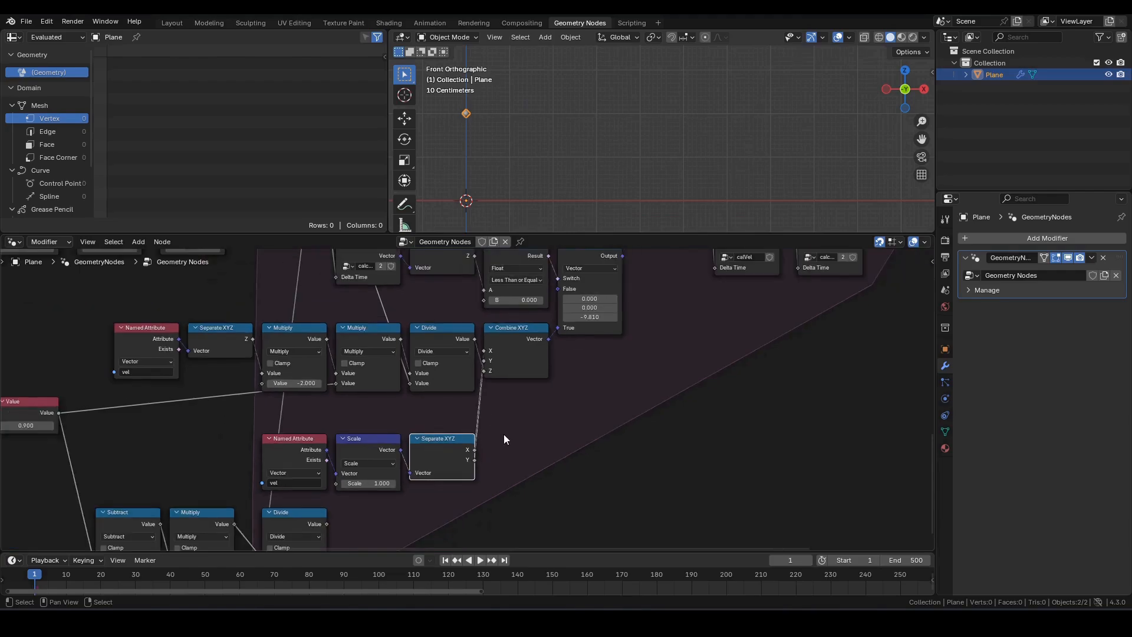
# Step: Connect the output of the lower Divide node to the Scale node's Scale input
pyautogui.moveTo(504, 434); pyautogui.dragTo(558, 343, button='middle')
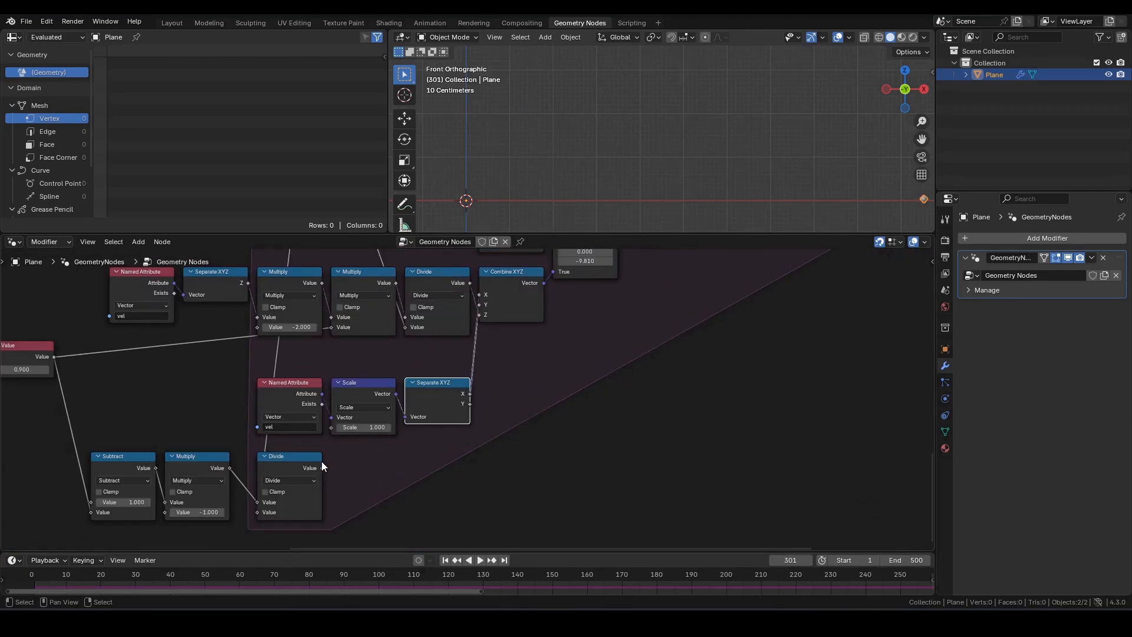
pyautogui.moveTo(322, 468); pyautogui.dragTo(376, 428)
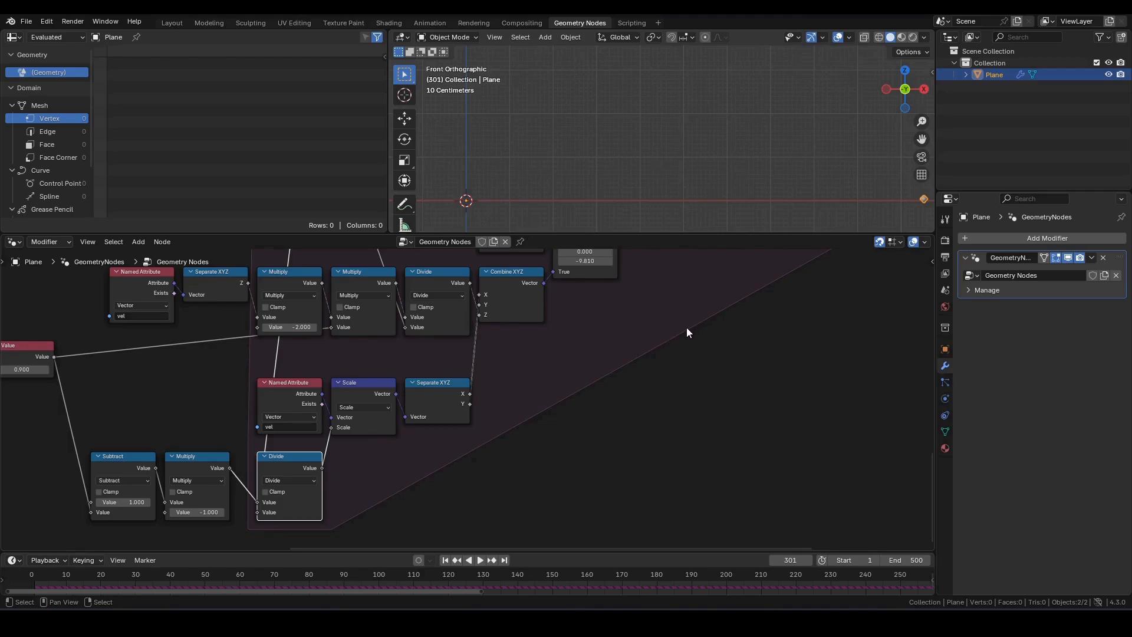
# Step: Play the bouncing point animation from frame 1 and watch how it settles on the ground
pyautogui.hotkey('shift', 'Left')
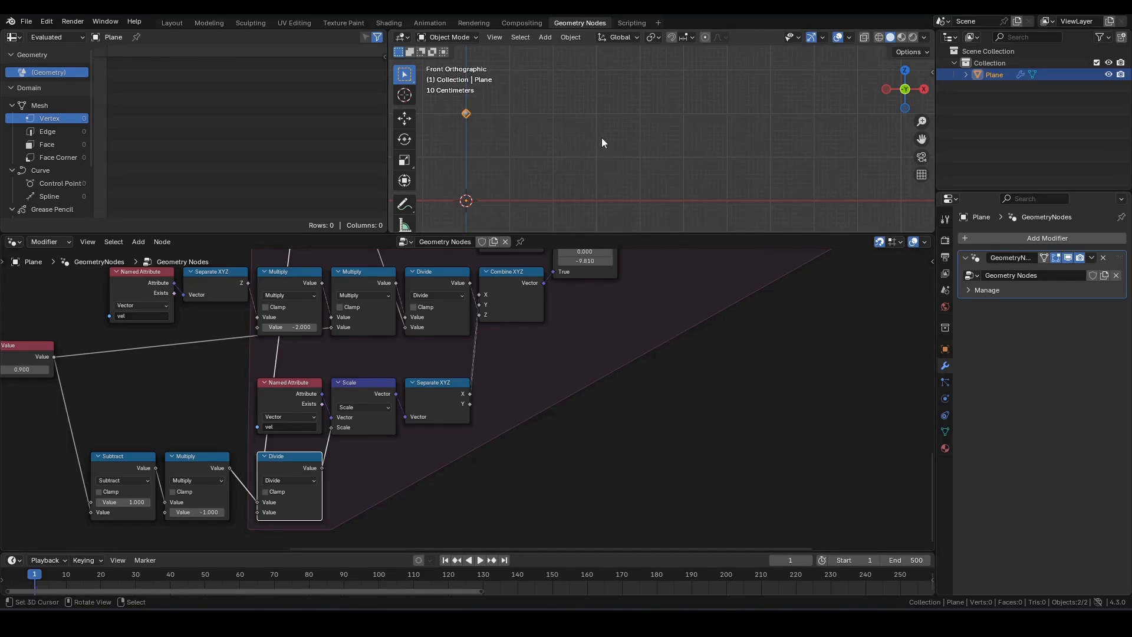
pyautogui.press('space')
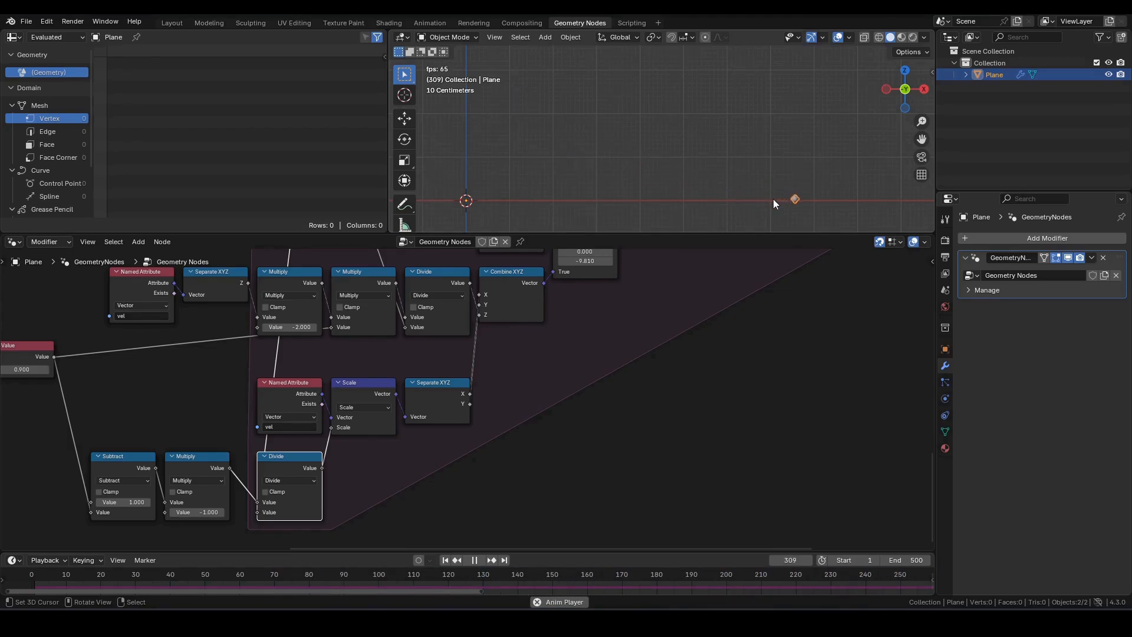
pyautogui.press('space')
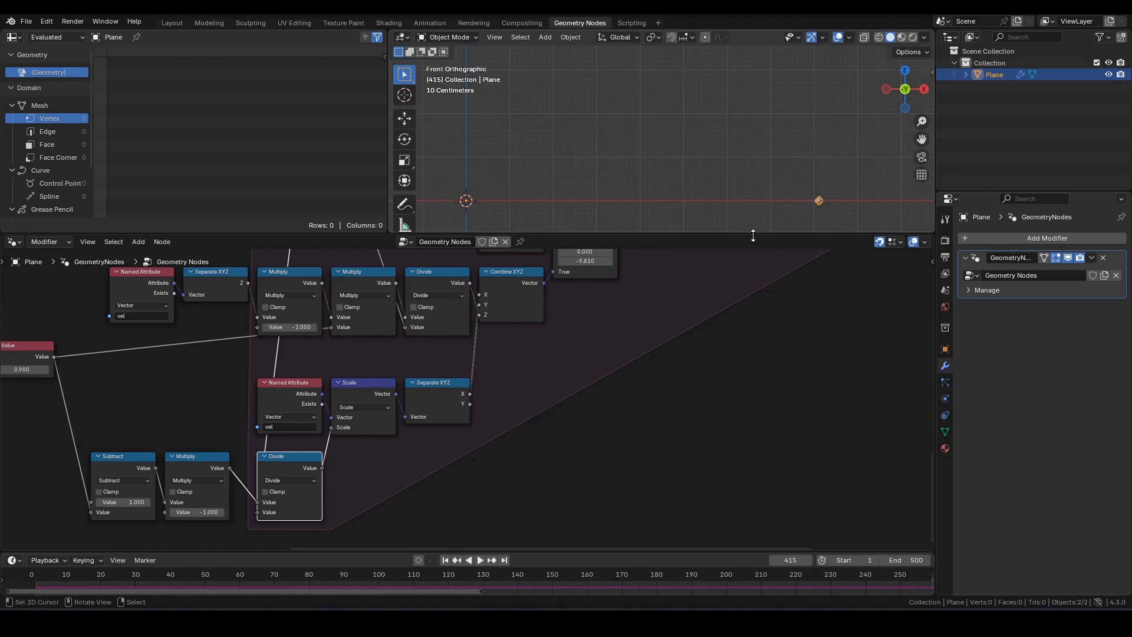
# Step: Shift the point setup and Simulation input nodes away from the calculation nodes and realign the Delta Time reroute
pyautogui.scroll(-2, 600, 441)
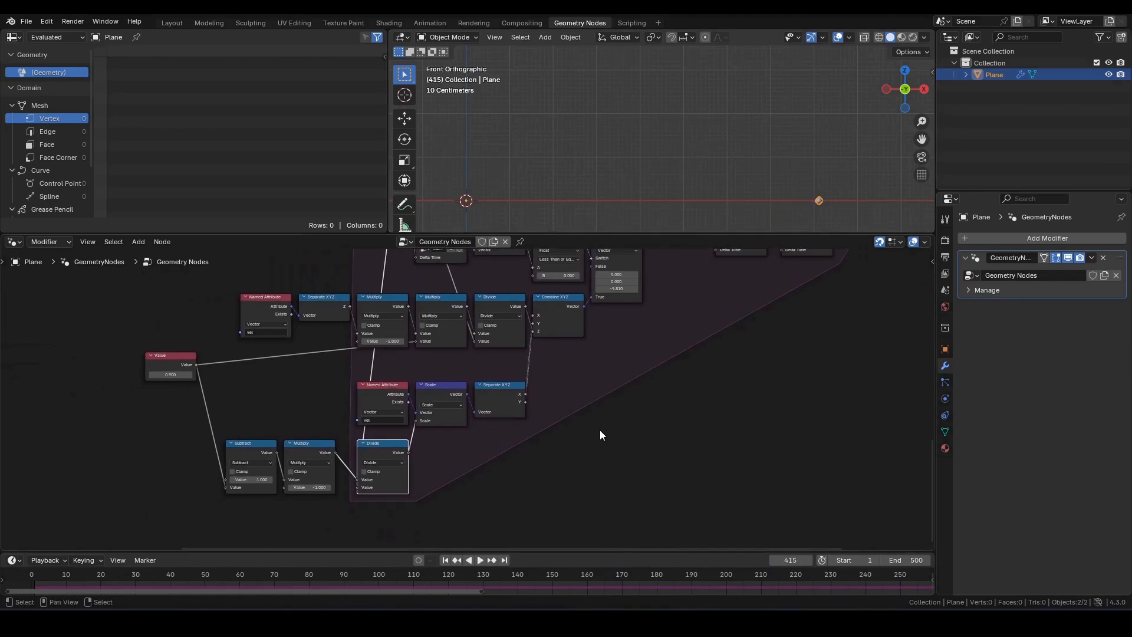
pyautogui.moveTo(564, 429); pyautogui.dragTo(555, 458, button='middle')
pyautogui.moveTo(489, 299); pyautogui.dragTo(541, 439, button='middle')
pyautogui.moveTo(112, 283); pyautogui.dragTo(413, 412)
pyautogui.press('g')
pyautogui.press('x')
pyautogui.click(266, 412)
pyautogui.click(445, 303)
pyautogui.press('g')
pyautogui.press('x')
pyautogui.click(389, 312)
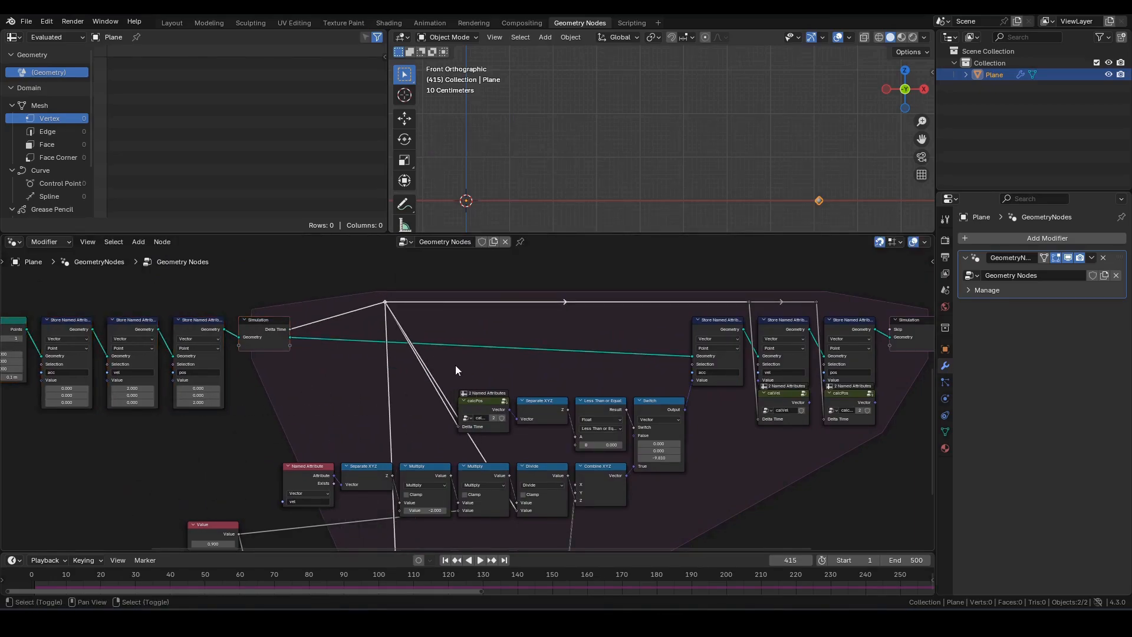
# Step: Add a reroute to the Delta Time links feeding the acceleration nodes and another to the Value node's outgoing links, positioning both clear of the nodes
pyautogui.keyDown('shift'); pyautogui.moveTo(455, 366); pyautogui.dragTo(336, 403, button='right'); pyautogui.keyUp('shift')
pyautogui.press('g')
pyautogui.click(270, 460)
pyautogui.moveTo(300, 437); pyautogui.dragTo(349, 321, button='middle')
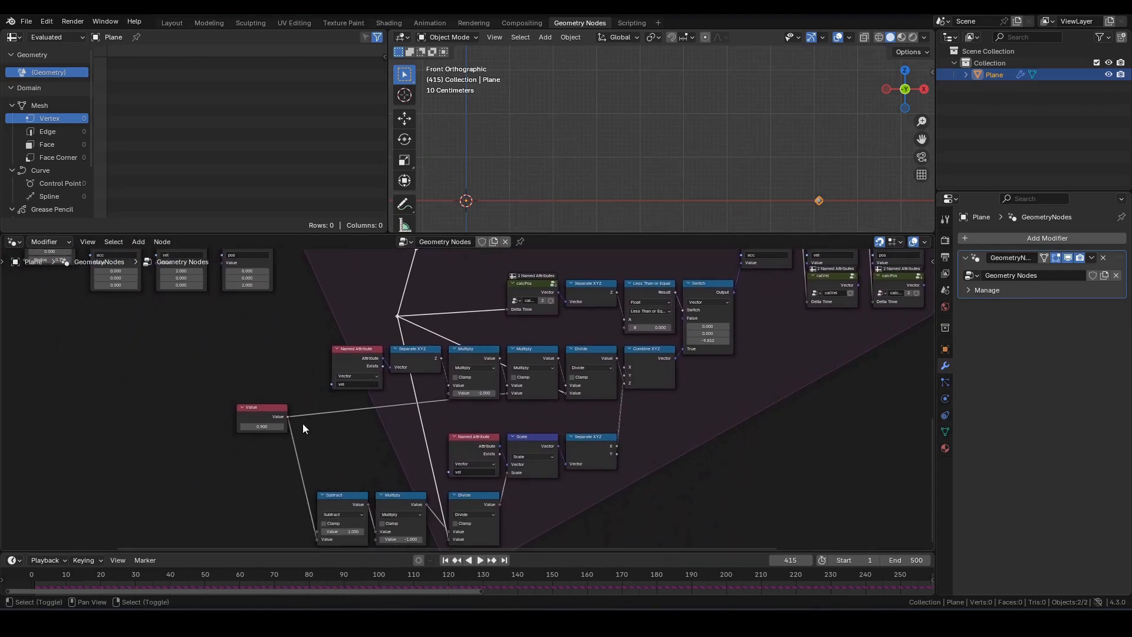
pyautogui.keyDown('shift'); pyautogui.moveTo(319, 406); pyautogui.dragTo(281, 475, button='right'); pyautogui.keyUp('shift')
pyautogui.press('g')
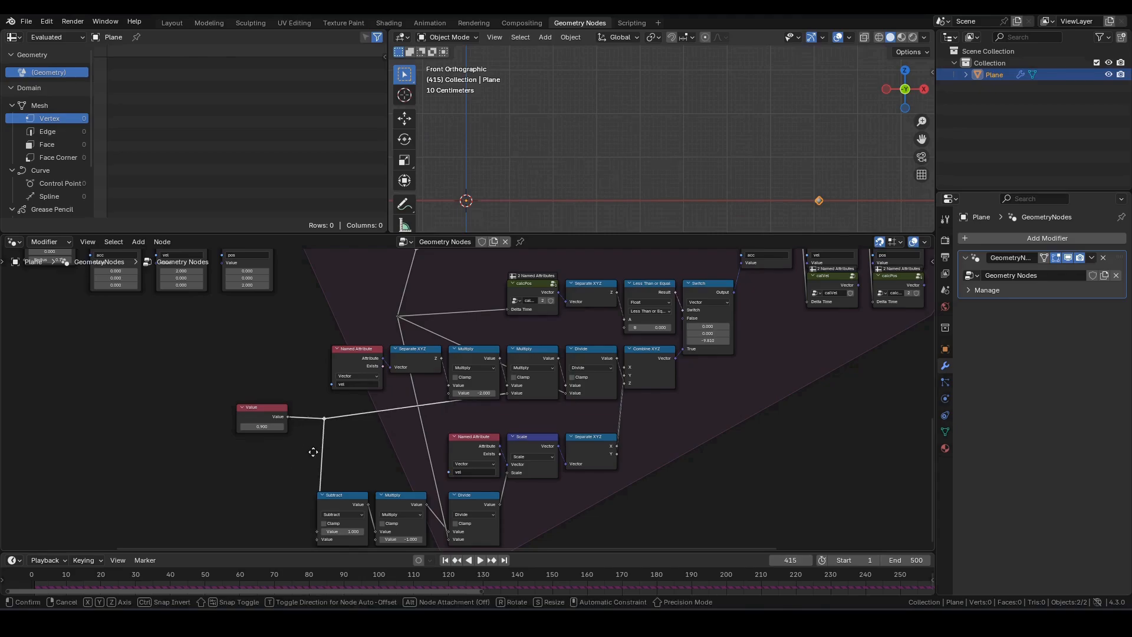
pyautogui.click(303, 458)
# Step: Group all acceleration calculation nodes with their two reroutes, leaving the Value node outside
pyautogui.scroll(-2, 351, 326)
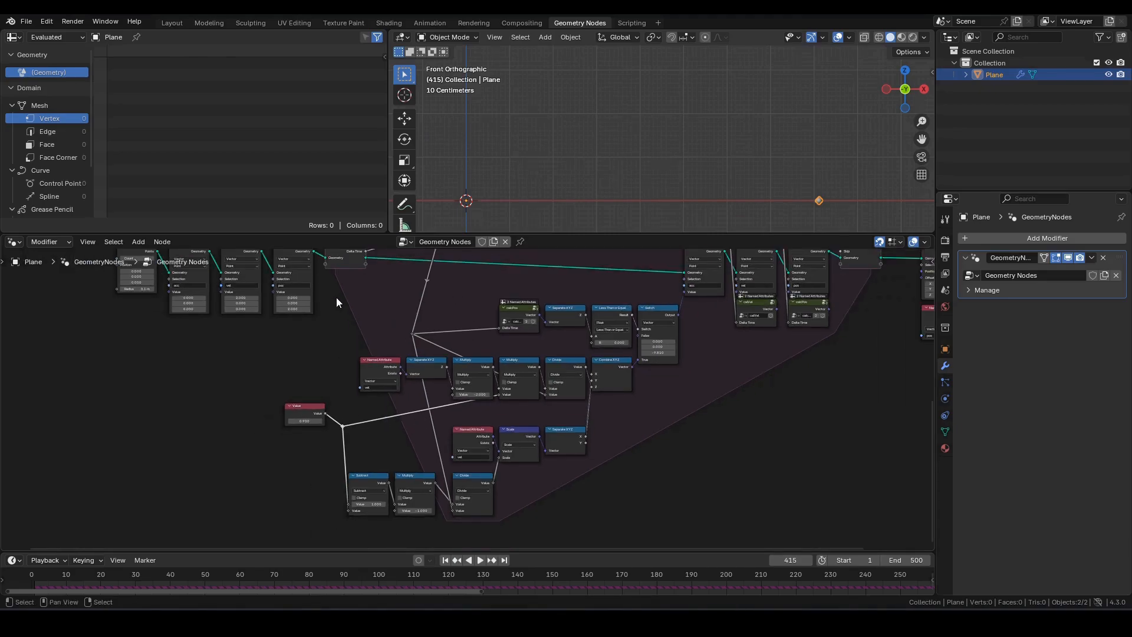
pyautogui.moveTo(339, 292); pyautogui.dragTo(671, 529)
pyautogui.hotkey('ctrl', 'g')
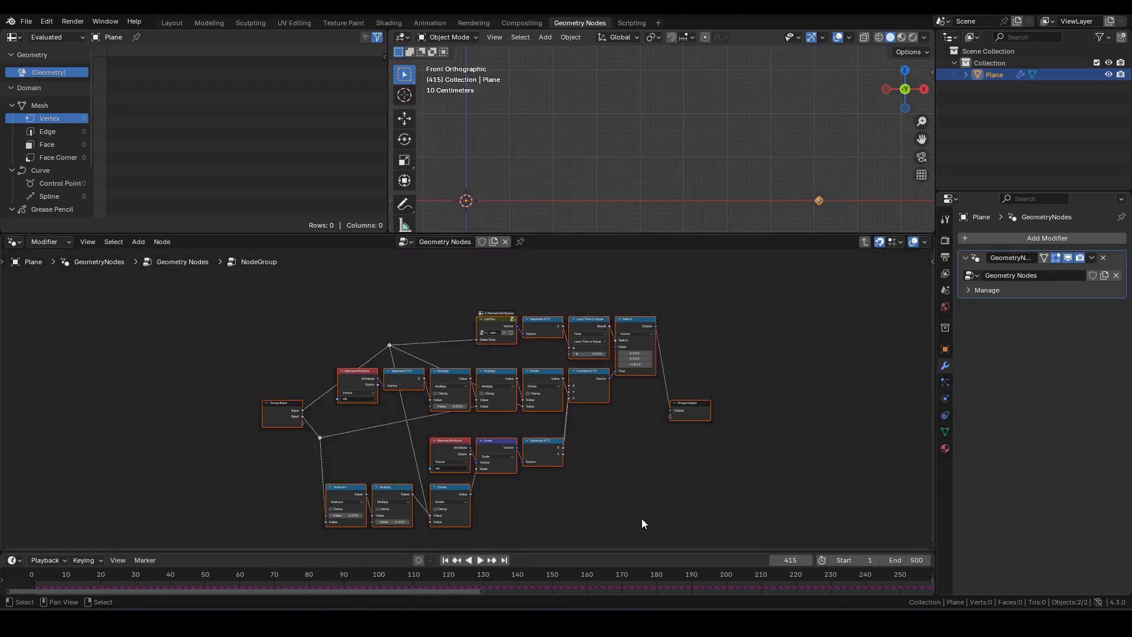
# Step: Rename the node group's two input sockets to Delta Time and Damp Factor
pyautogui.scroll(3, 511, 500)
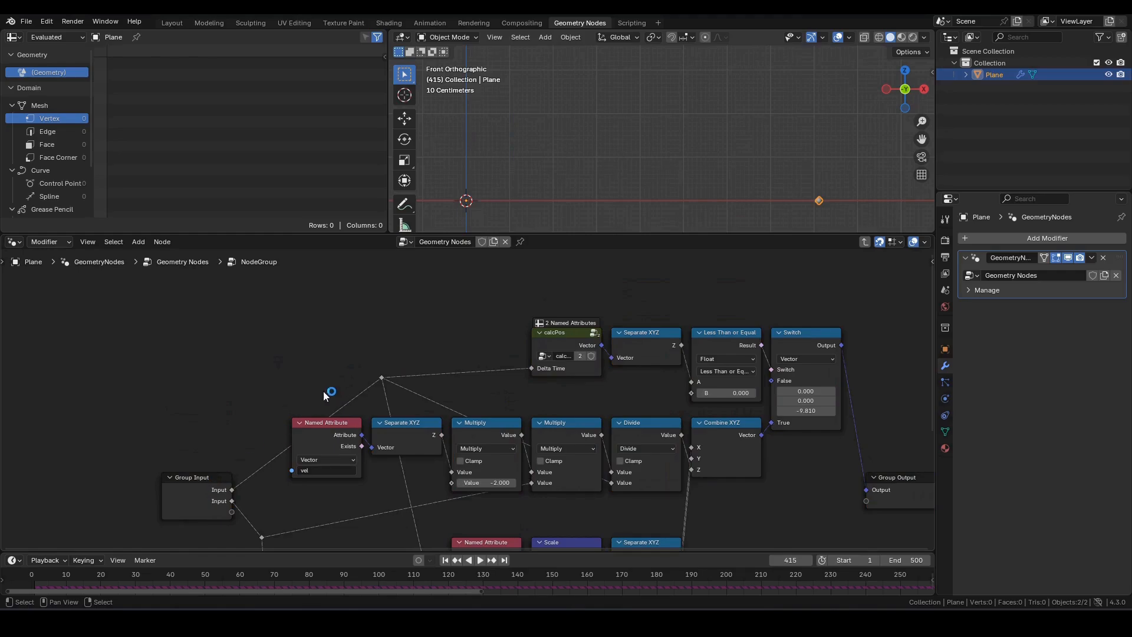
pyautogui.press('n')
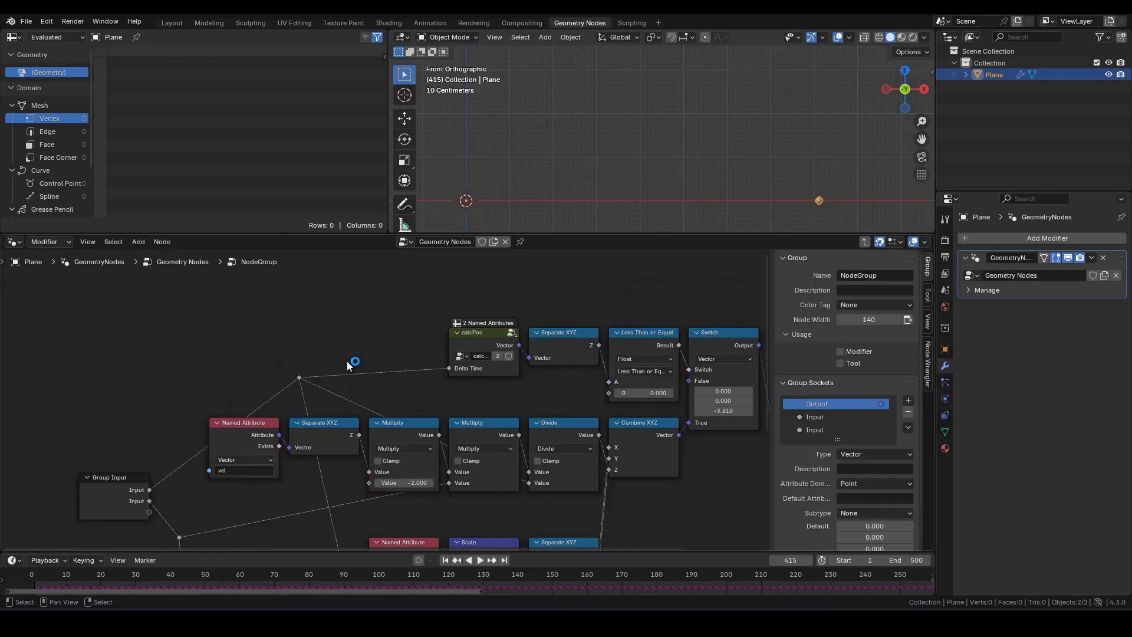
pyautogui.doubleClick(829, 417)
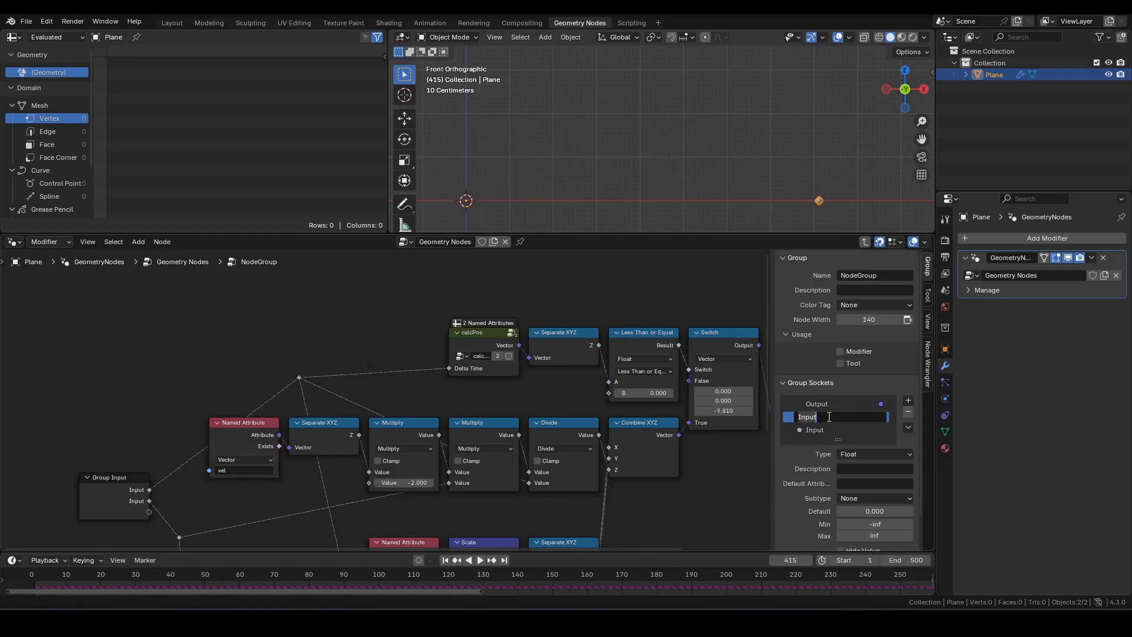
pyautogui.write('Delta Time')
pyautogui.press('Return')
pyautogui.doubleClick(831, 428)
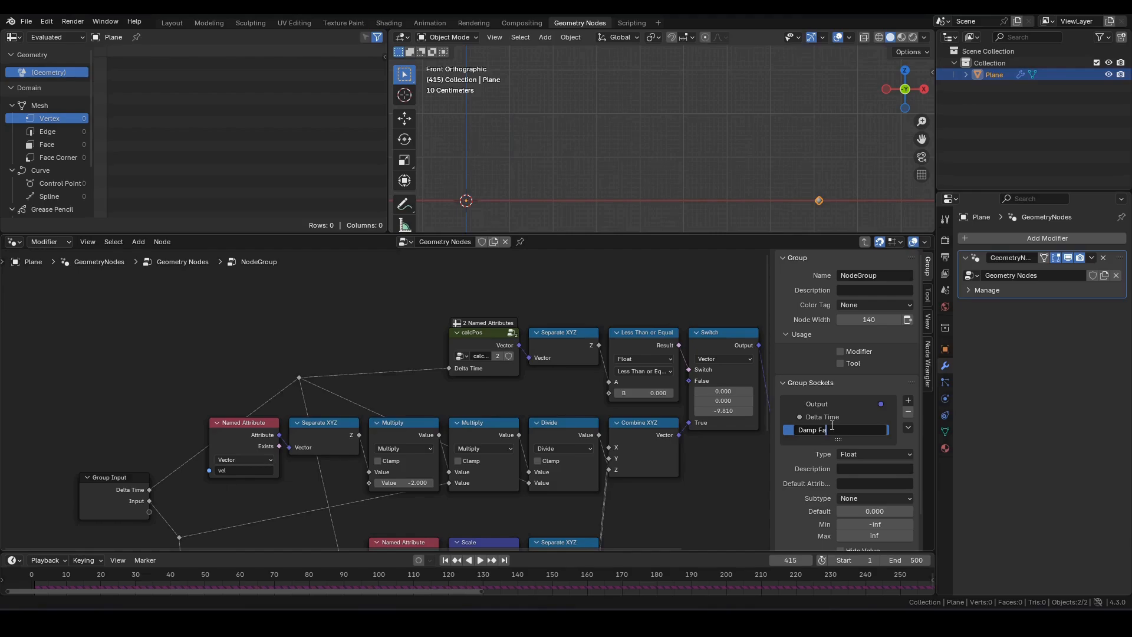
pyautogui.write('Damp Factor')
pyautogui.press('Return')
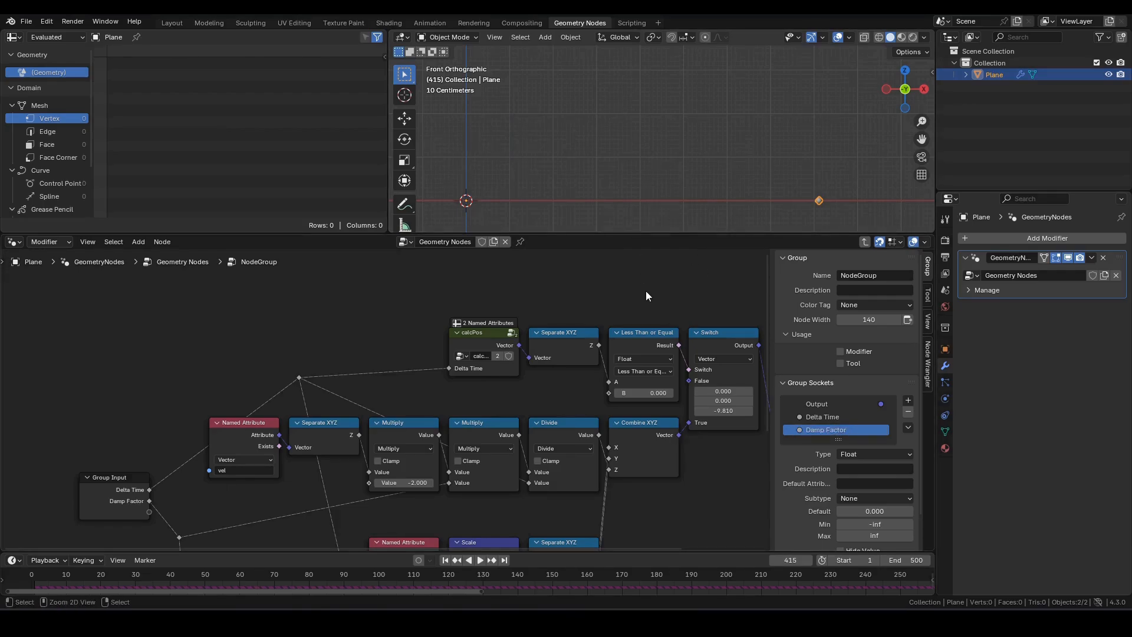
# Step: Maximize the node editor and align the Group Output beside the Switch node
pyautogui.hotkey('ctrl', 'space')
pyautogui.scroll(-4, 710, 283)
pyautogui.moveTo(693, 287); pyautogui.dragTo(611, 191, button='middle')
pyautogui.moveTo(803, 312); pyautogui.dragTo(788, 175)
# Step: Duplicate the Group Input three times and connect Delta Time separately to calcPos, the lower Divide and the upper Divide
pyautogui.click(154, 316)
pyautogui.hotkey('shift', 'd')
pyautogui.moveTo(369, 136); pyautogui.dragTo(462, 194)
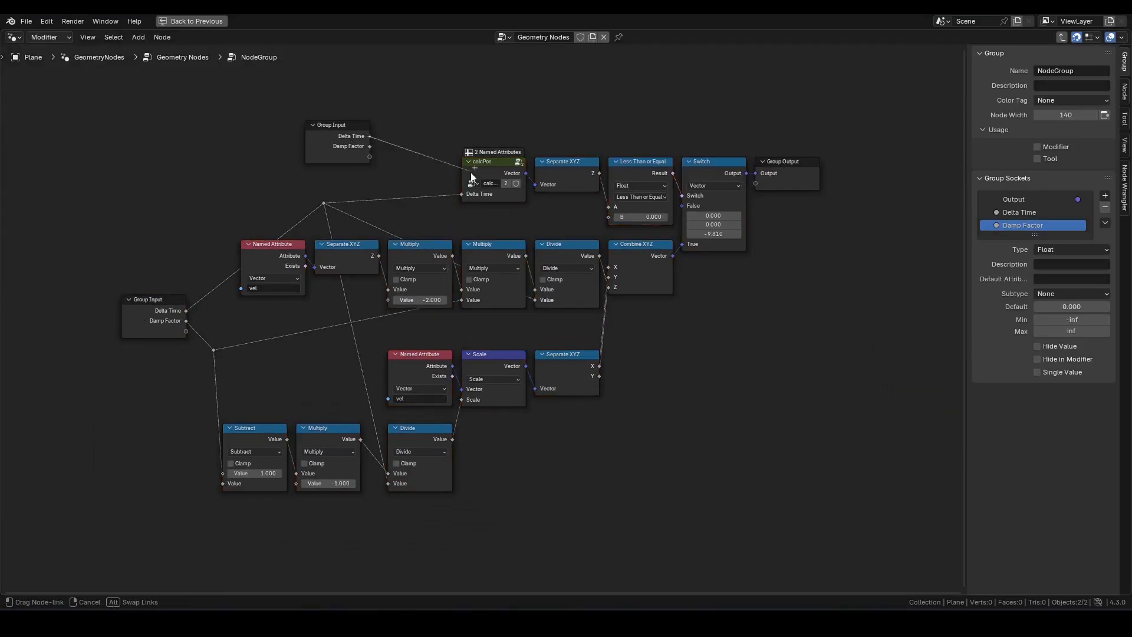
pyautogui.hotkey('shift', 'd')
pyautogui.moveTo(370, 513); pyautogui.dragTo(388, 484)
pyautogui.click(346, 142)
pyautogui.hotkey('shift', 'd')
pyautogui.click(505, 329)
pyautogui.moveTo(526, 329); pyautogui.dragTo(535, 300)
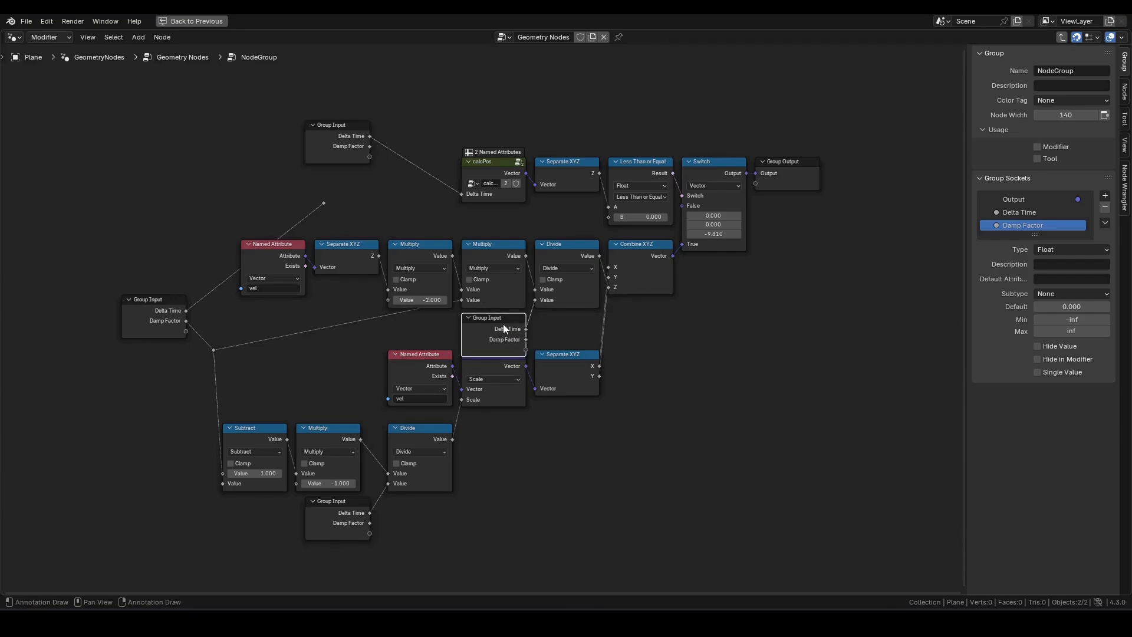
# Step: Remove both reroutes, feed Damp Factor to the second upper Multiply from a duplicate Group Input, and place the original beside Subtract
pyautogui.click(324, 202)
pyautogui.press('x')
pyautogui.click(153, 314)
pyautogui.hotkey('shift', 'd')
pyautogui.click(346, 351)
pyautogui.moveTo(379, 358); pyautogui.dragTo(461, 301)
pyautogui.click(214, 351)
pyautogui.hotkey('ctrl', 'x')
pyautogui.moveTo(155, 315); pyautogui.dragTo(182, 444)
pyautogui.moveTo(113, 394); pyautogui.dragTo(335, 451)
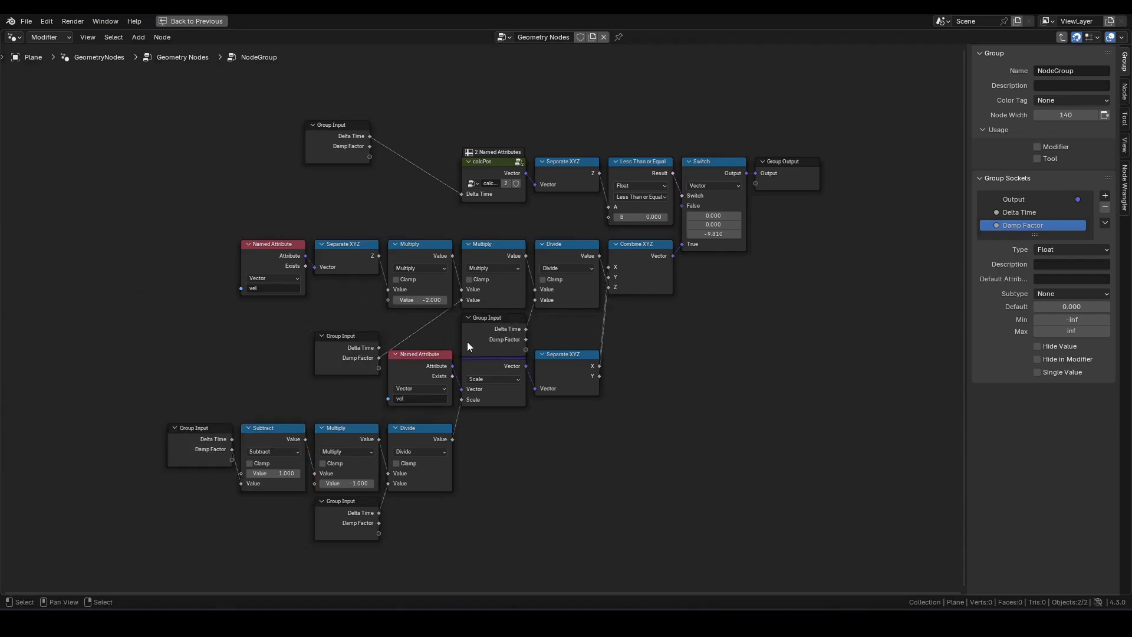
# Step: Hide the unused sockets on the Group Input nodes
pyautogui.click(468, 341)
pyautogui.keyDown('shift'); pyautogui.click(201, 443); pyautogui.keyUp('shift')
pyautogui.keyDown('shift'); pyautogui.click(338, 139); pyautogui.keyUp('shift')
pyautogui.hotkey('ctrl', 'h')
# Step: Tuck the Group Input nodes beside the nodes they feed and move the Subtract, Multiply and Divide row closer to the Scale node
pyautogui.moveTo(347, 336); pyautogui.dragTo(420, 318)
pyautogui.moveTo(455, 411); pyautogui.dragTo(159, 540)
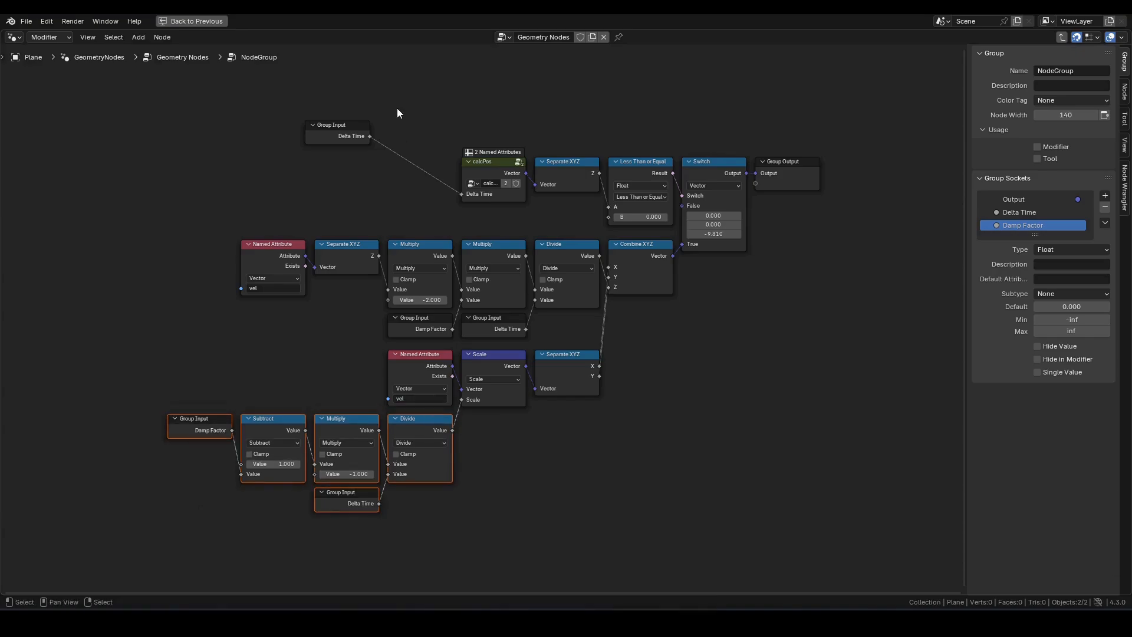
pyautogui.moveTo(338, 125); pyautogui.dragTo(420, 161)
pyautogui.scroll(2, 835, 277)
pyautogui.press('n')
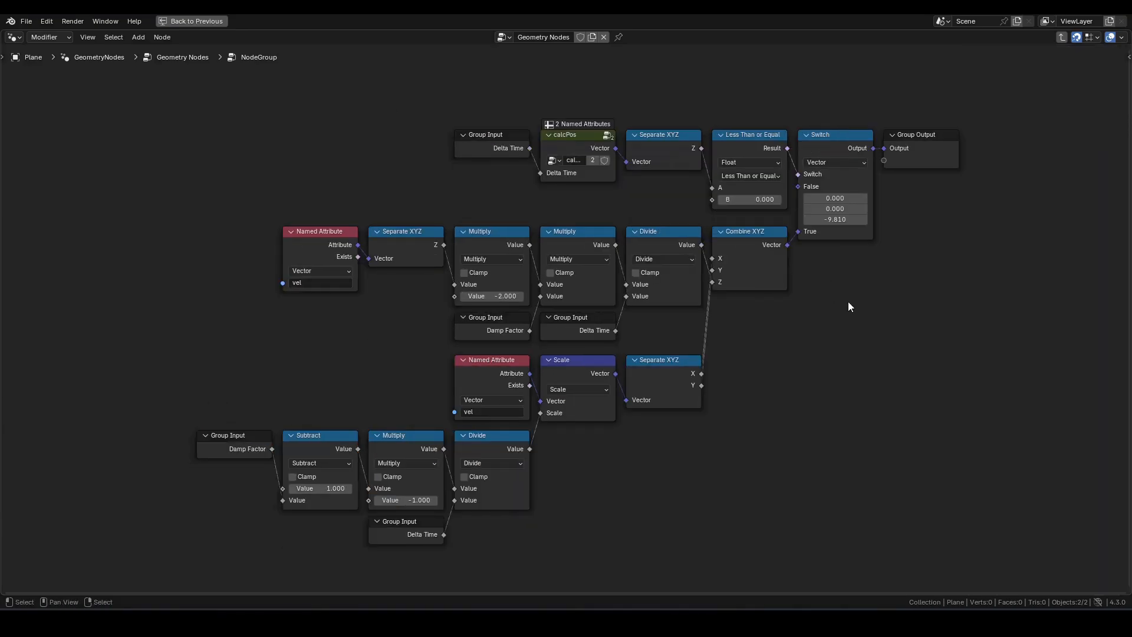
pyautogui.keyDown('shift'); pyautogui.moveTo(867, 309); pyautogui.dragTo(812, 308, button='middle'); pyautogui.keyUp('shift')
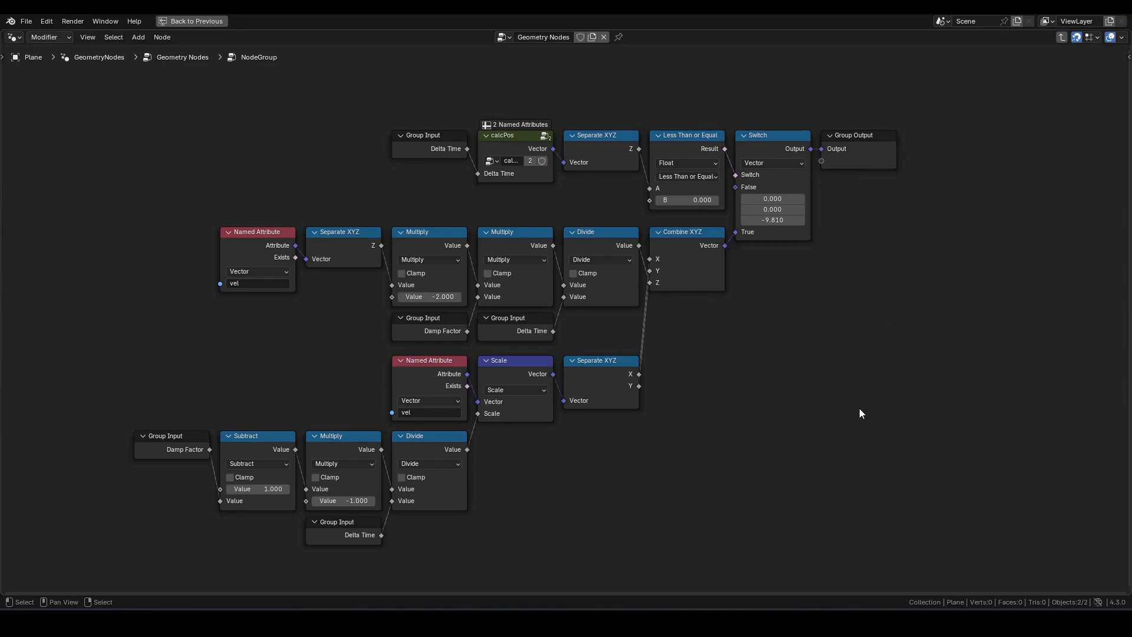
# Step: Leave the node group and rename it calcAcc
pyautogui.press('Tab')
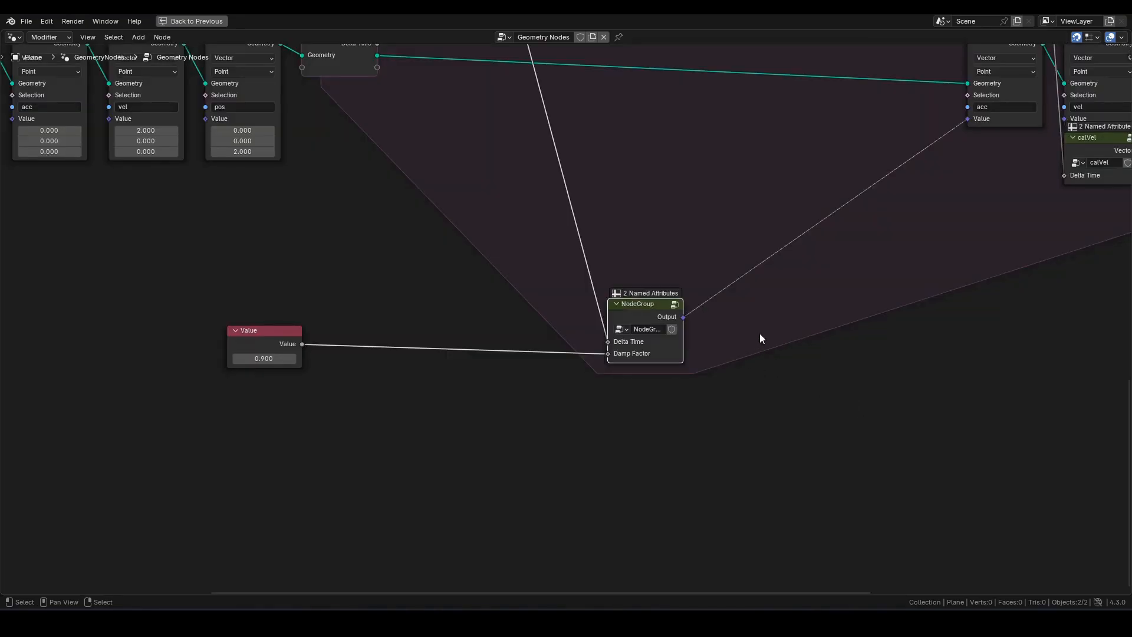
pyautogui.moveTo(756, 332); pyautogui.dragTo(625, 445, button='middle')
pyautogui.doubleClick(522, 442)
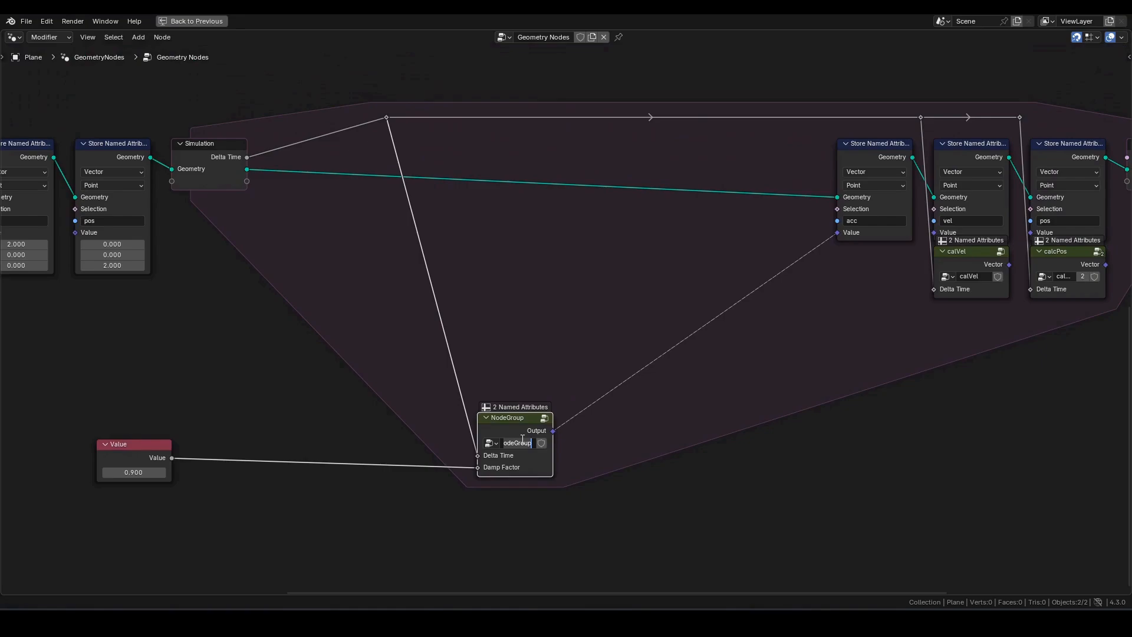
pyautogui.write('calcAcc')
pyautogui.press('Return')
# Step: Delete the Value node and set calcAcc's Damp Factor to 0.9
pyautogui.click(139, 460)
pyautogui.press('x')
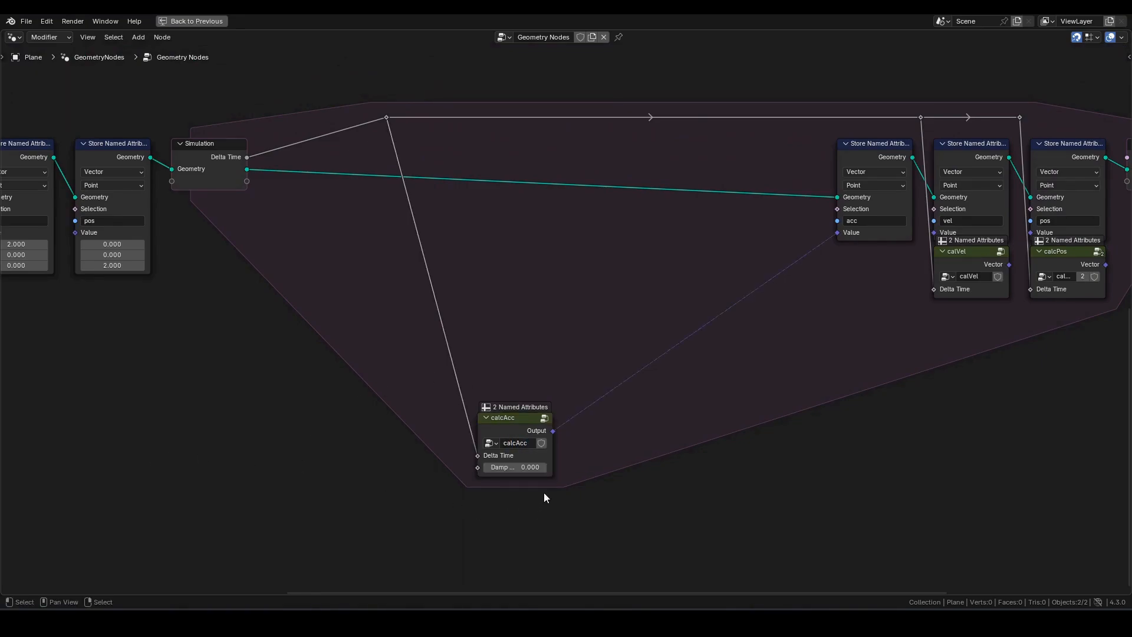
pyautogui.write('0.9')
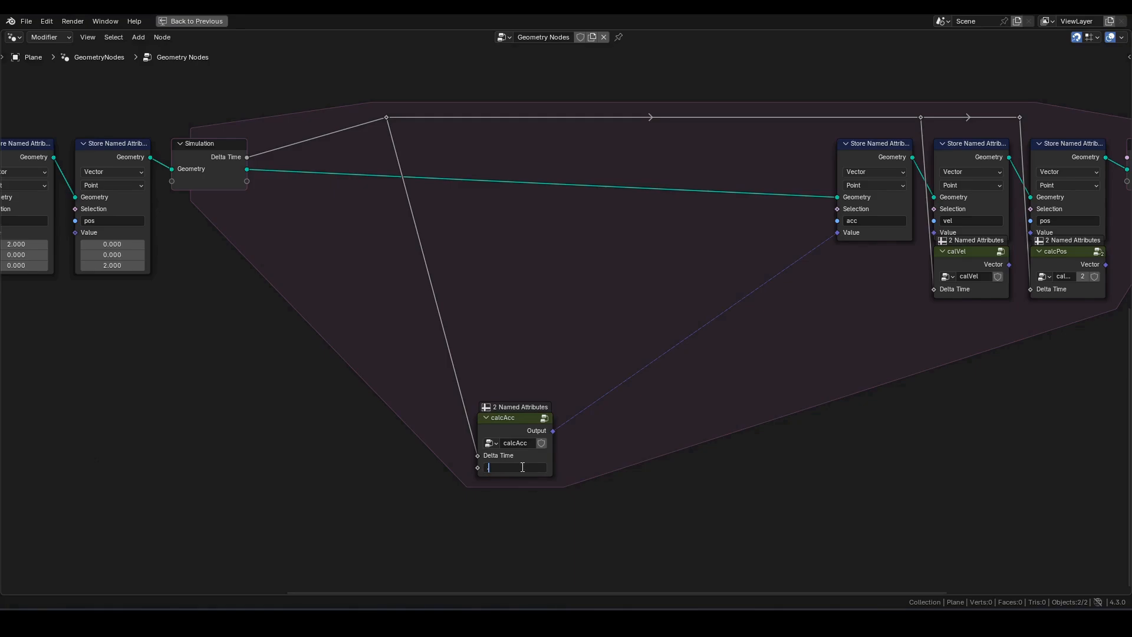
pyautogui.press('Return')
# Step: Place the calcAcc node directly beneath the acc Store Named Attribute node in the simulation zone
pyautogui.scroll(-2, 508, 430)
pyautogui.moveTo(557, 542); pyautogui.dragTo(411, 191)
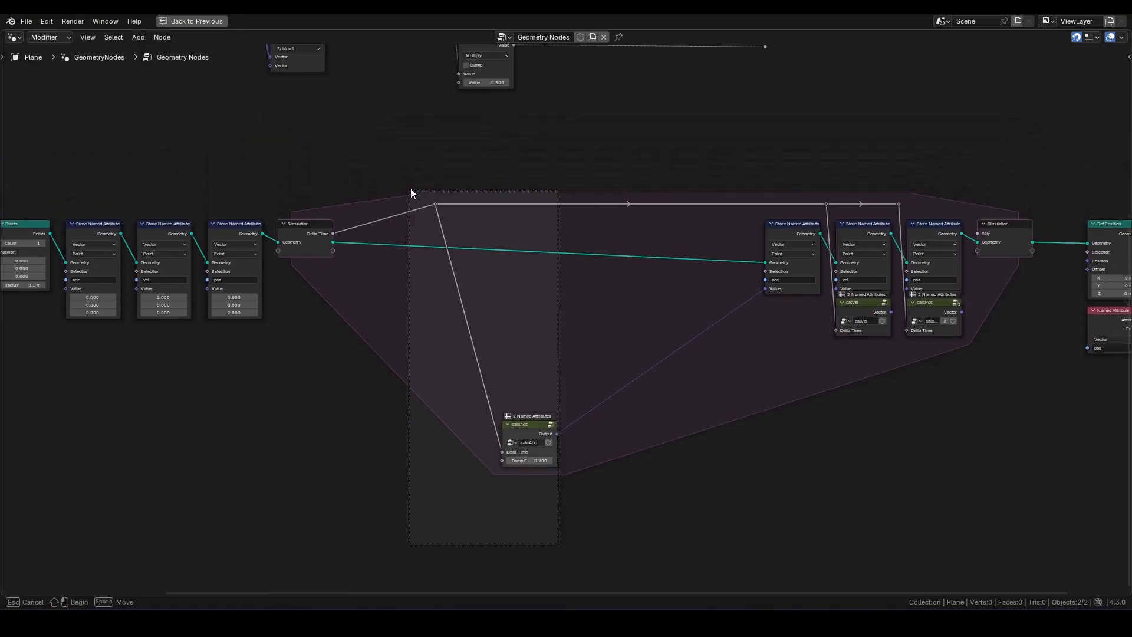
pyautogui.moveTo(529, 437); pyautogui.dragTo(793, 313)
pyautogui.click(773, 437)
# Step: Move the Points, initial Store Named Attribute and Simulation input nodes close to the nodes inside the simulation zone
pyautogui.moveTo(615, 503); pyautogui.dragTo(26, 204)
pyautogui.moveTo(301, 224); pyautogui.dragTo(639, 224)
pyautogui.moveTo(707, 181); pyautogui.dragTo(464, 274, button='middle')
pyautogui.moveTo(65, 266); pyautogui.dragTo(447, 483)
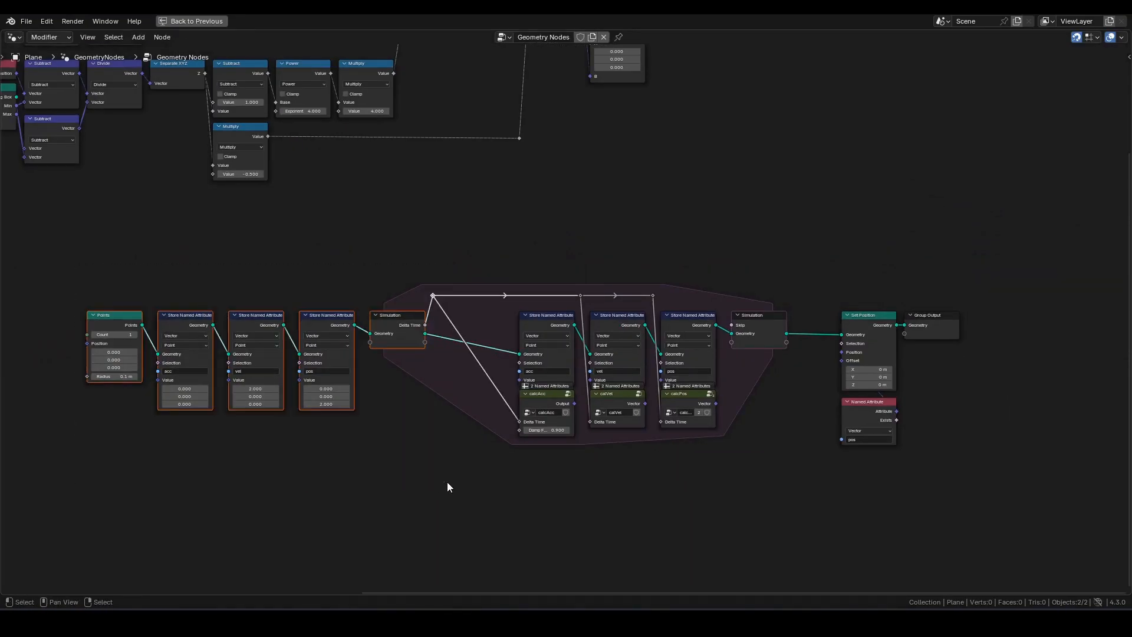
pyautogui.press('g')
pyautogui.click(525, 482)
# Step: Move the Set Position, pos Named Attribute and Group Output nodes next to the Simulation output
pyautogui.moveTo(817, 274); pyautogui.dragTo(1030, 485)
pyautogui.press('g')
pyautogui.click(983, 485)
pyautogui.scroll(3, 719, 295)
pyautogui.moveTo(720, 295); pyautogui.dragTo(749, 185, button='middle')
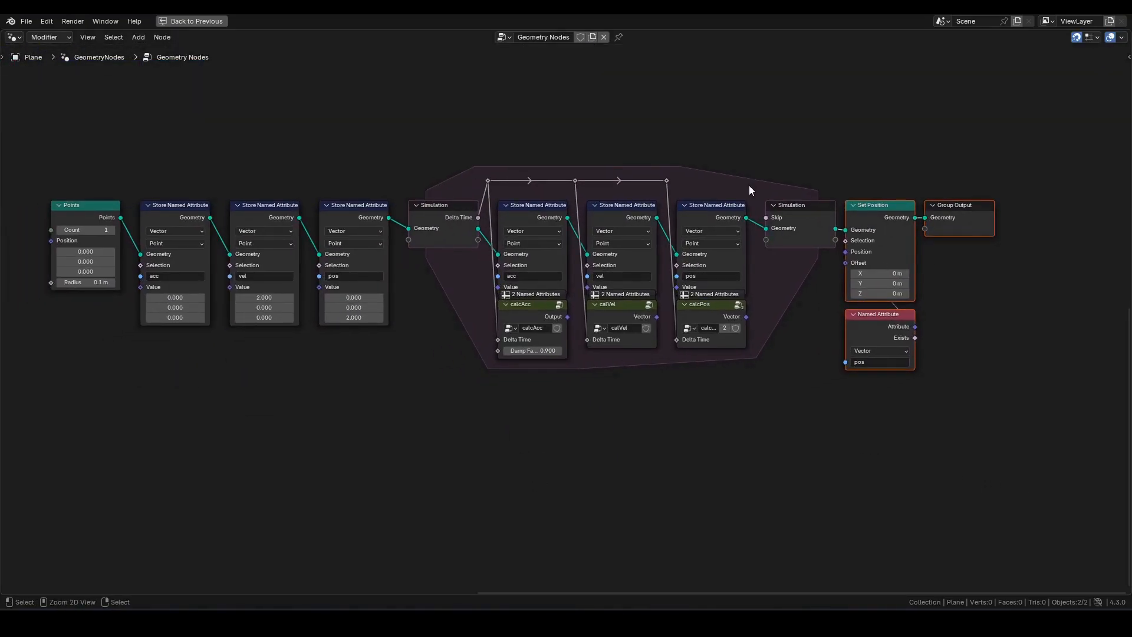
# Step: Restore the full workspace layout and play the animation from frame 1 to check the bounce
pyautogui.hotkey('ctrl', 'space')
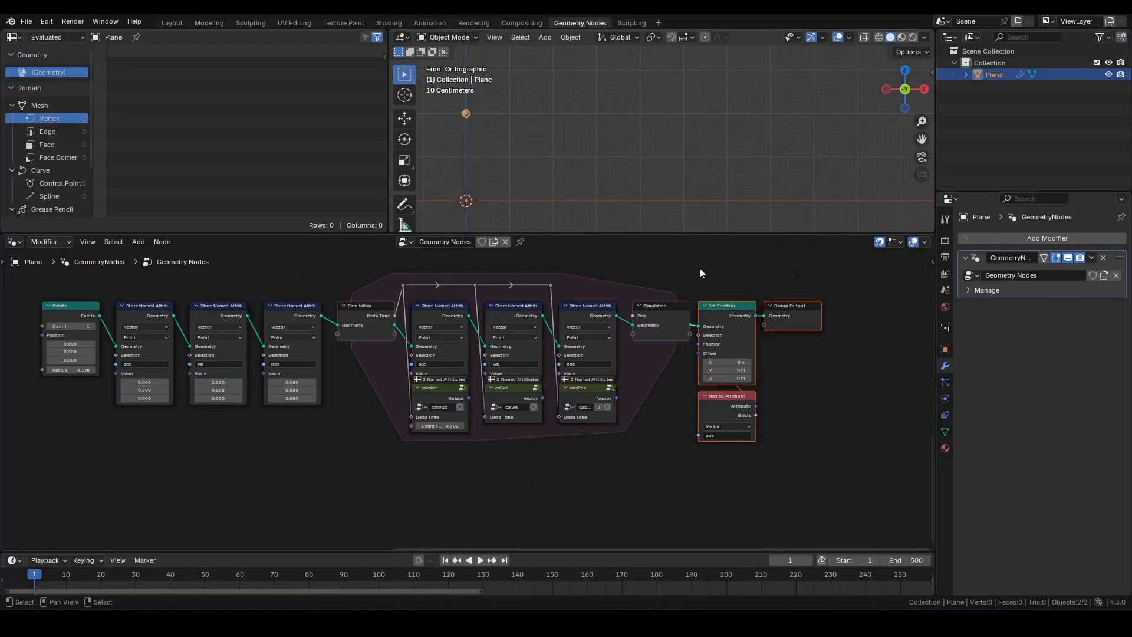
pyautogui.press('space')
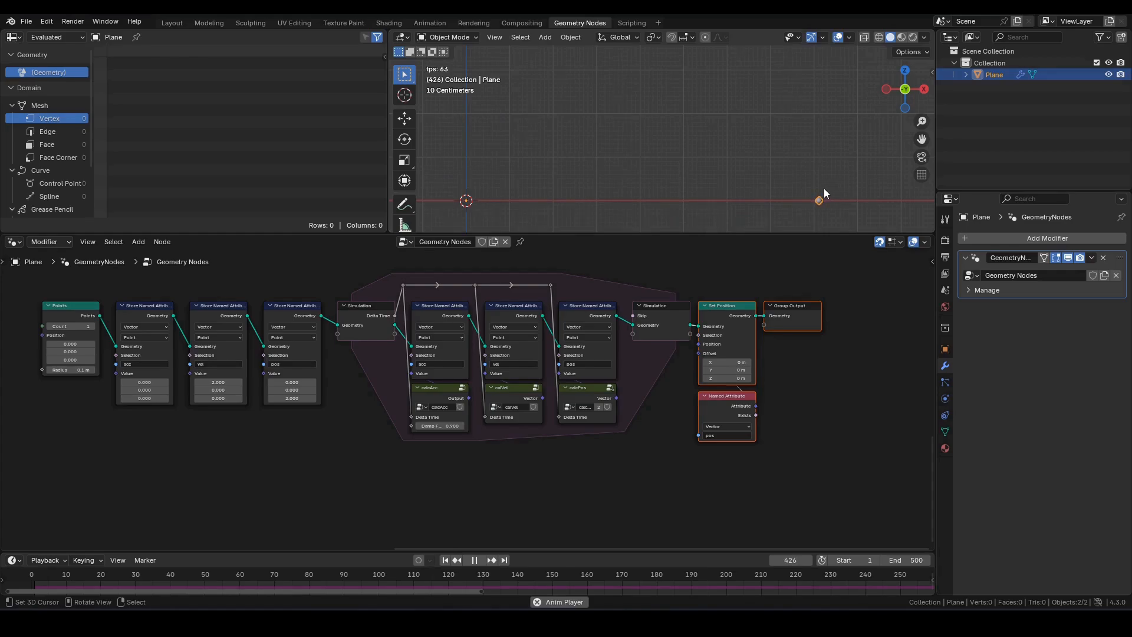
pyautogui.press('space')
# Step: Group every node from Points through the Simulation output and tidy the layout inside the new group
pyautogui.scroll(3, 600, 375)
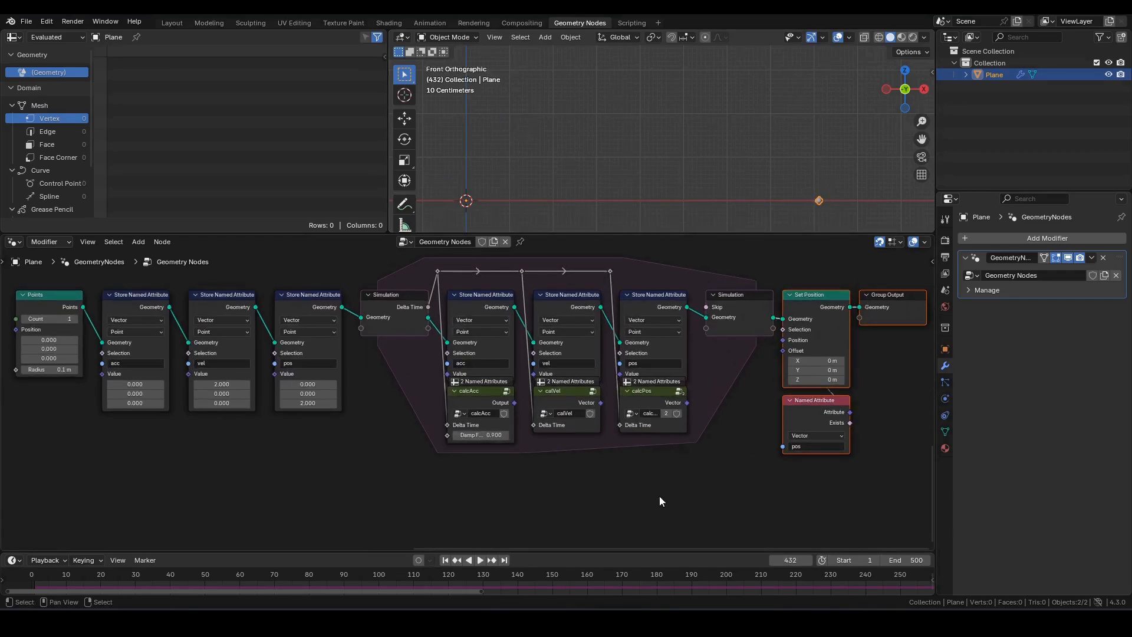
pyautogui.moveTo(660, 501); pyautogui.dragTo(696, 514, button='middle')
pyautogui.moveTo(809, 517); pyautogui.dragTo(12, 270)
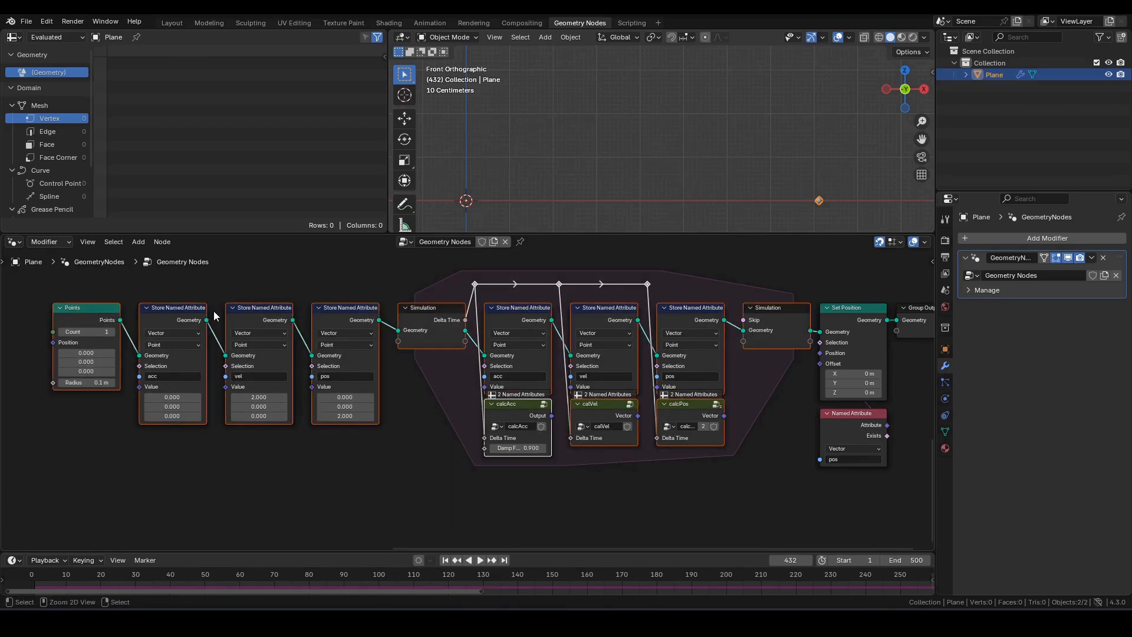
pyautogui.hotkey('ctrl', 'g')
pyautogui.moveTo(488, 338); pyautogui.dragTo(445, 309, button='middle')
pyautogui.moveTo(900, 391); pyautogui.dragTo(880, 353)
# Step: Leave the new node group and rename it calcBounce
pyautogui.press('Tab')
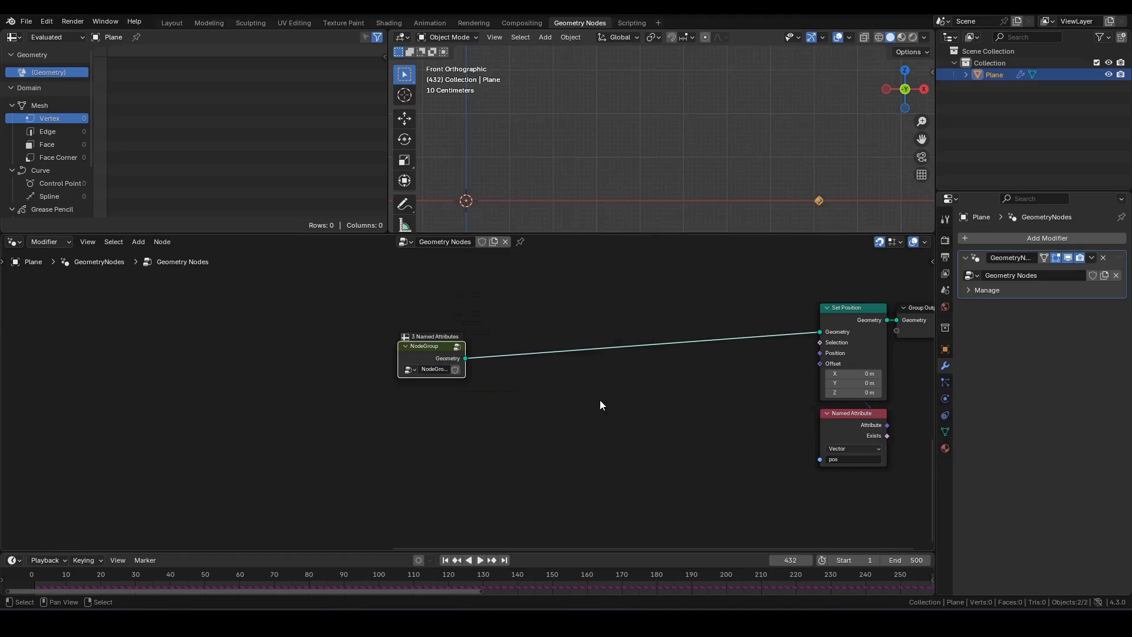
pyautogui.scroll(2, 596, 454)
pyautogui.click(414, 418)
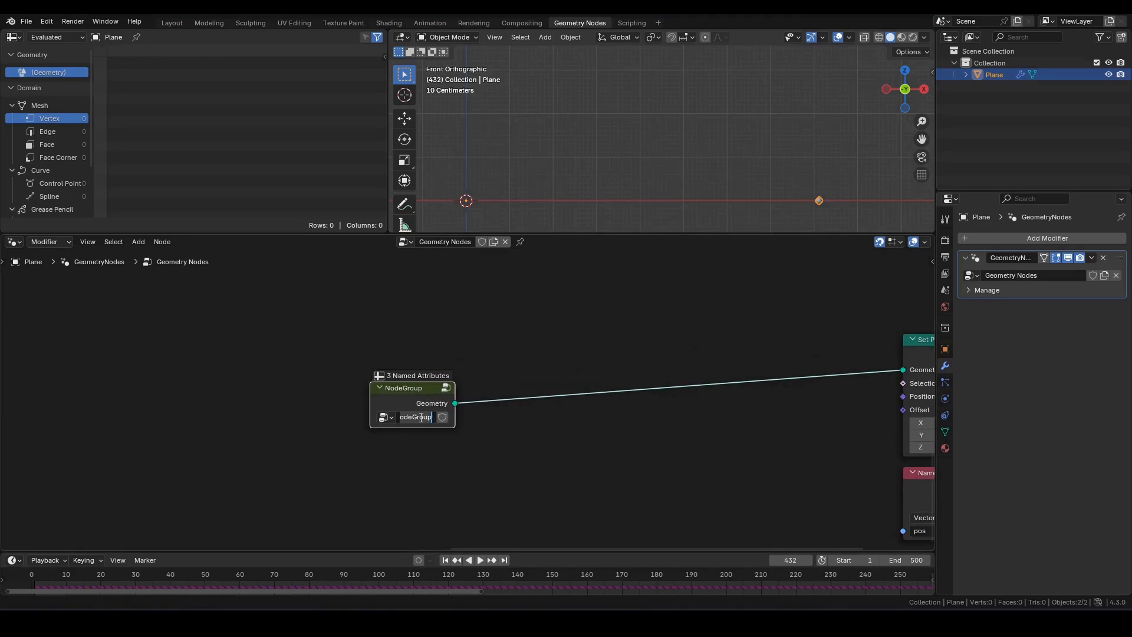
pyautogui.write('cal')
pyautogui.write('cBounce')
pyautogui.press('Return')
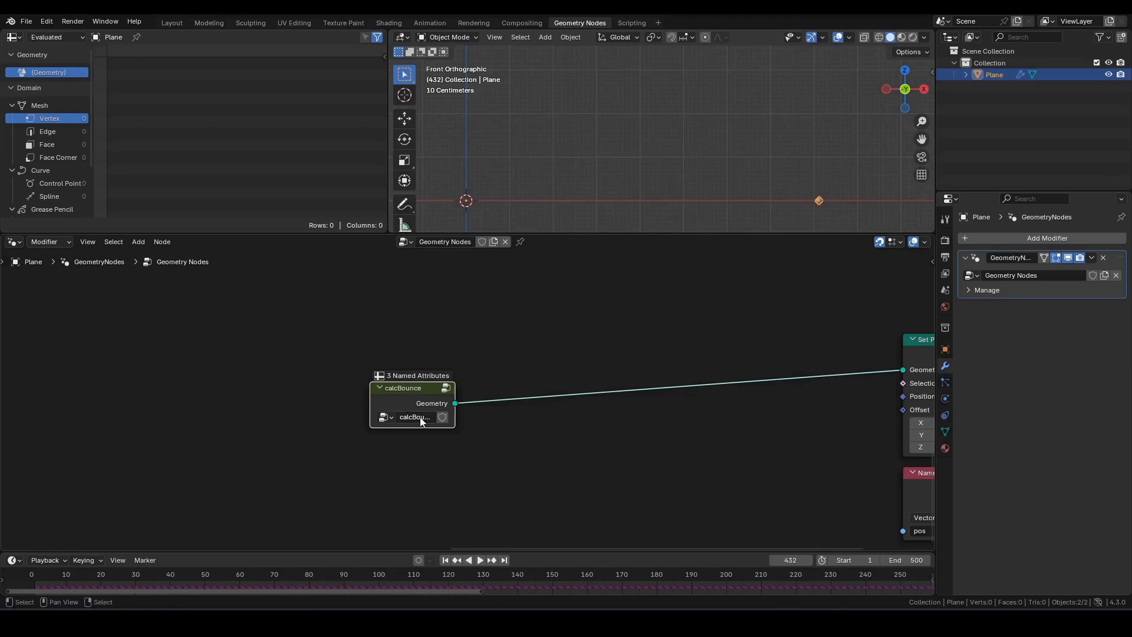
# Step: Arrange calcBounce and the Set Position nodes side by side and place the Group Output apart, below the deformation nodes
pyautogui.scroll(-4, 463, 395)
pyautogui.moveTo(610, 345); pyautogui.dragTo(547, 393, button='middle')
pyautogui.moveTo(352, 370); pyautogui.dragTo(796, 530)
pyautogui.moveTo(621, 405); pyautogui.dragTo(621, 369, button='middle')
pyautogui.click(653, 416)
pyautogui.scroll(1, 602, 426)
pyautogui.moveTo(443, 441); pyautogui.dragTo(353, 434)
pyautogui.moveTo(610, 348); pyautogui.dragTo(651, 405, button='middle')
pyautogui.click(665, 369)
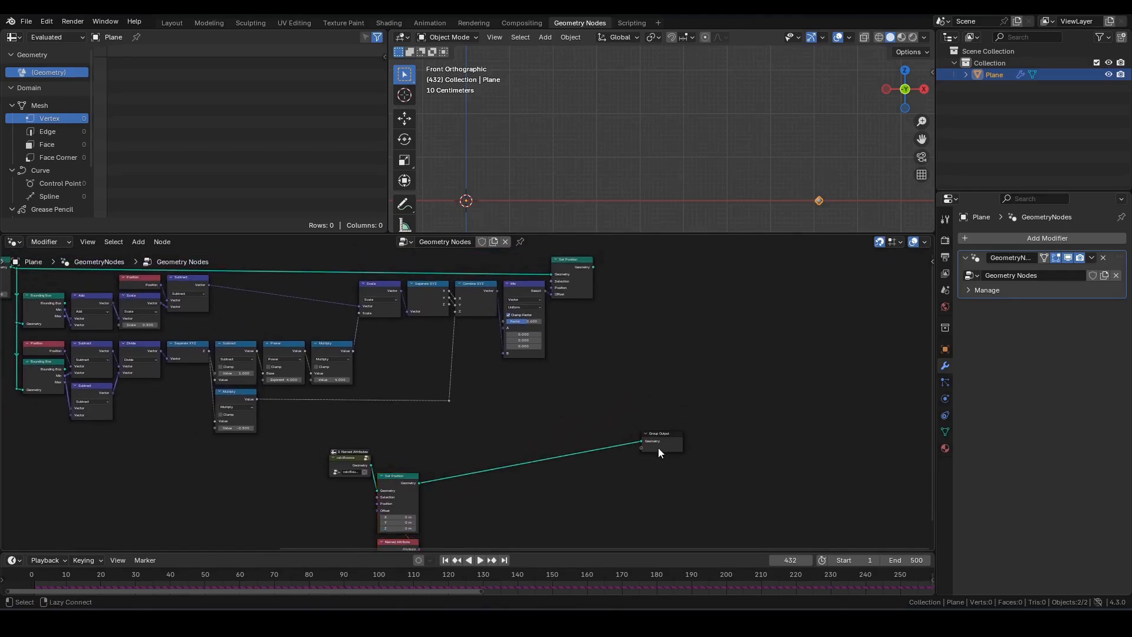
# Step: Place the Group Output beside the deformation Set Position, feed that node's Geometry into it, and widen the gap between the two
pyautogui.moveTo(658, 448); pyautogui.dragTo(660, 289)
pyautogui.moveTo(575, 281); pyautogui.dragTo(643, 282)
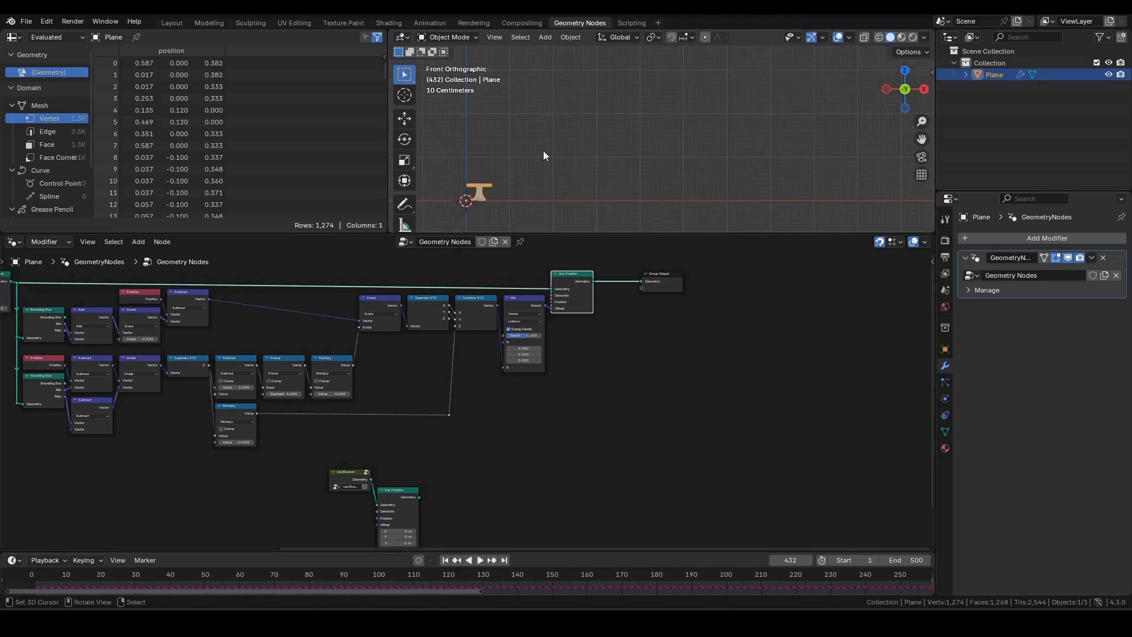
pyautogui.scroll(5, 603, 335)
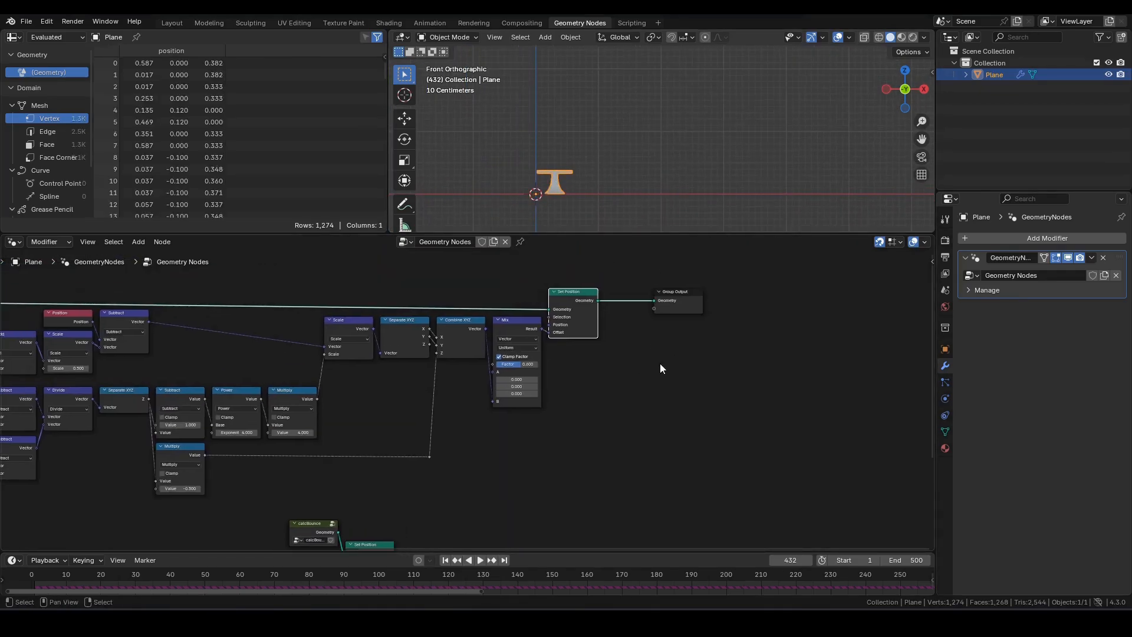
pyautogui.press('g')
pyautogui.press('x')
pyautogui.click(794, 336)
pyautogui.click(640, 392)
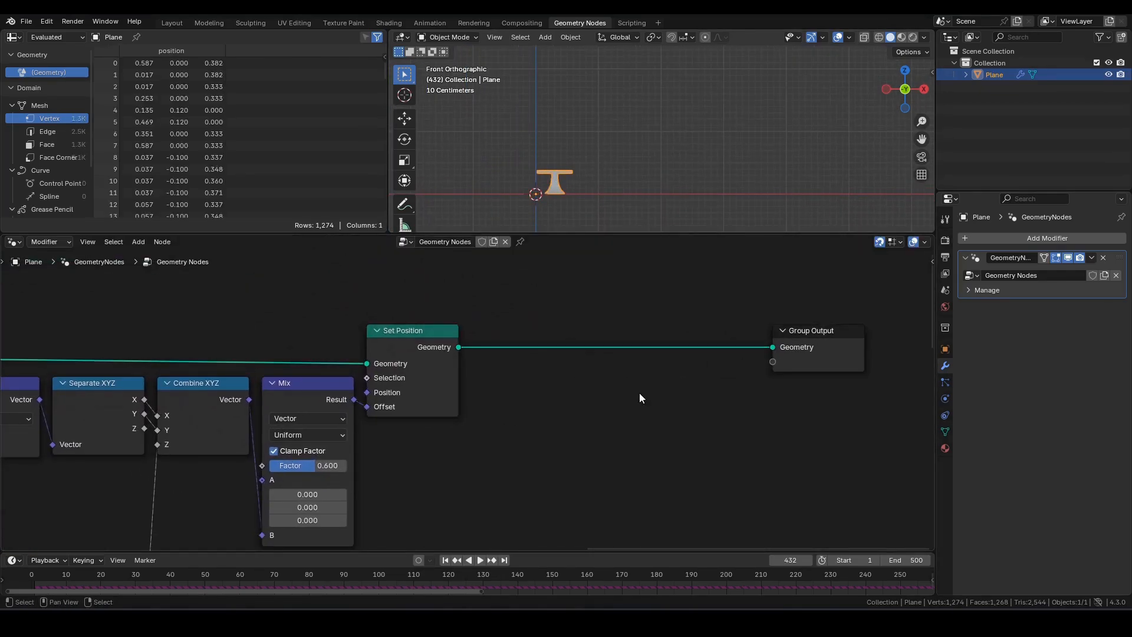
# Step: Insert a Transform Geometry node between the deformation Set Position and the Group Output, and move it away with the output
pyautogui.hotkey('shift', 'a')
pyautogui.click(648, 394)
pyautogui.write('tr')
pyautogui.press('Return')
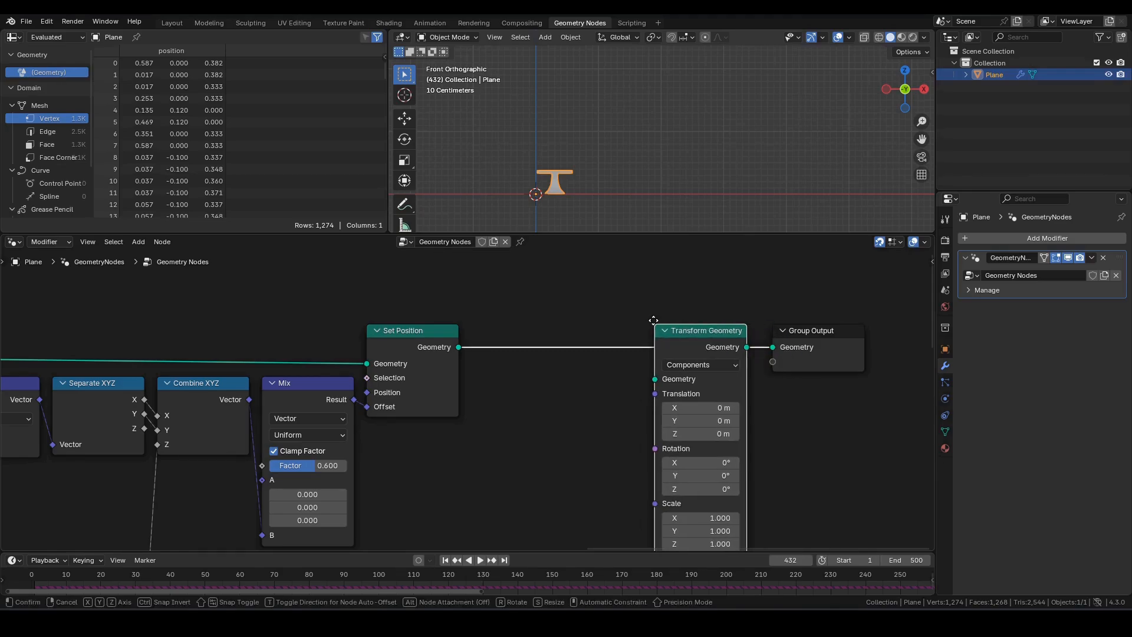
pyautogui.click(670, 319)
pyautogui.scroll(-2, 670, 320)
pyautogui.moveTo(704, 286); pyautogui.dragTo(582, 420)
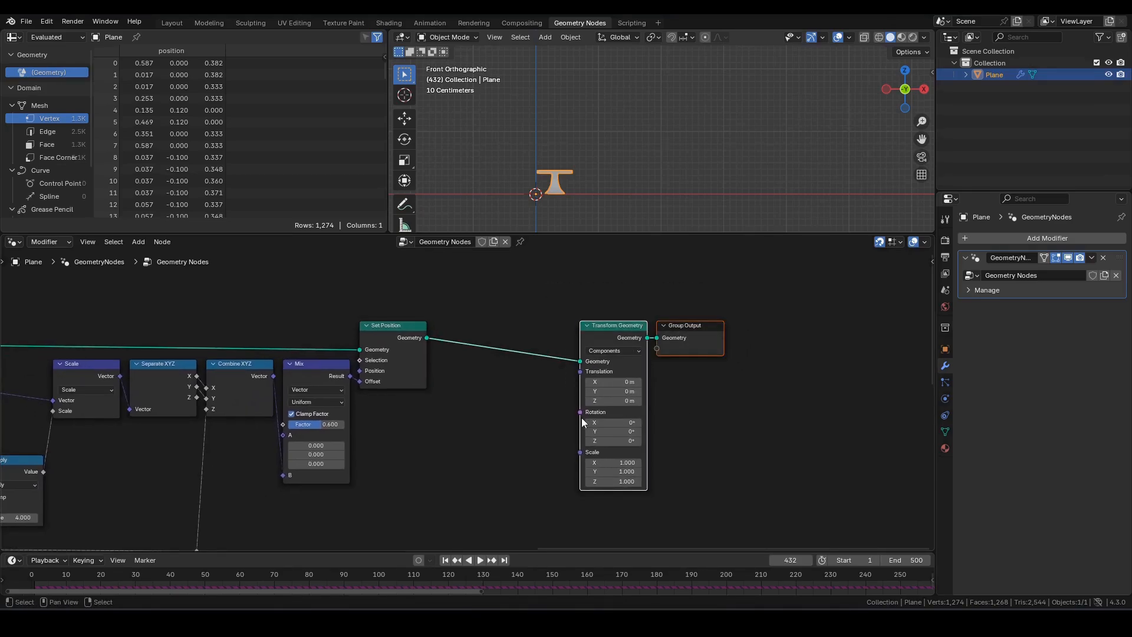
pyautogui.press('g')
pyautogui.click(649, 420)
# Step: Add a Sample Index node fed by calcBounce's Geometry, place it near Transform Geometry, and set its data type to Vector
pyautogui.scroll(-4, 496, 437)
pyautogui.moveTo(512, 460); pyautogui.dragTo(621, 344, button='middle')
pyautogui.scroll(3, 492, 419)
pyautogui.moveTo(261, 453); pyautogui.dragTo(362, 479, button='middle')
pyautogui.scroll(-1, 354, 490)
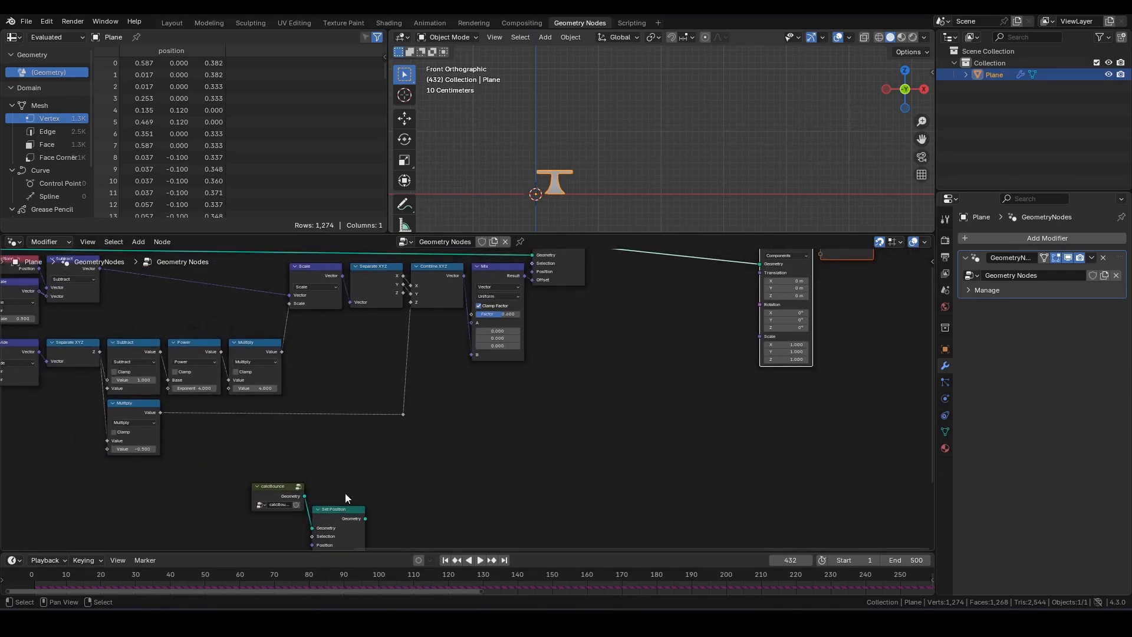
pyautogui.moveTo(304, 496); pyautogui.dragTo(648, 381)
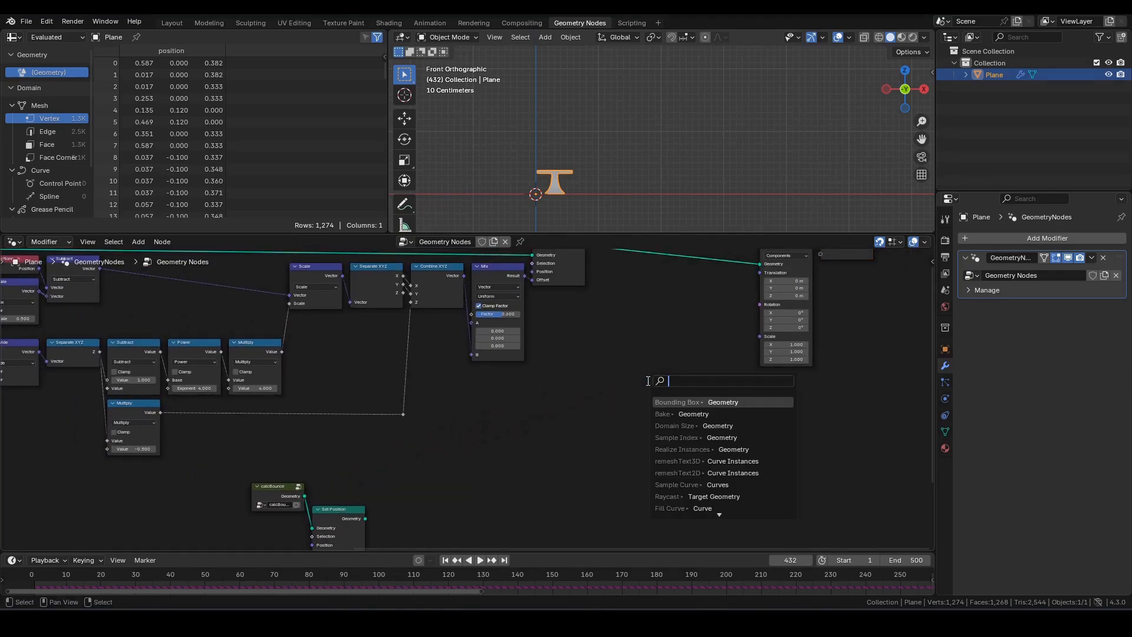
pyautogui.write('sample in')
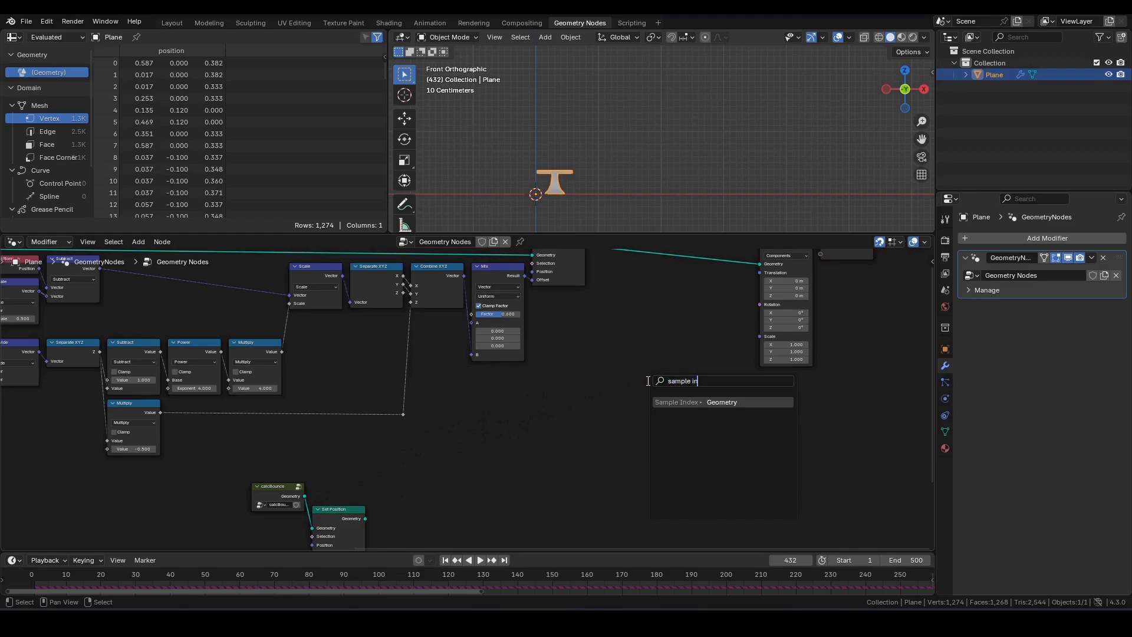
pyautogui.press('Return')
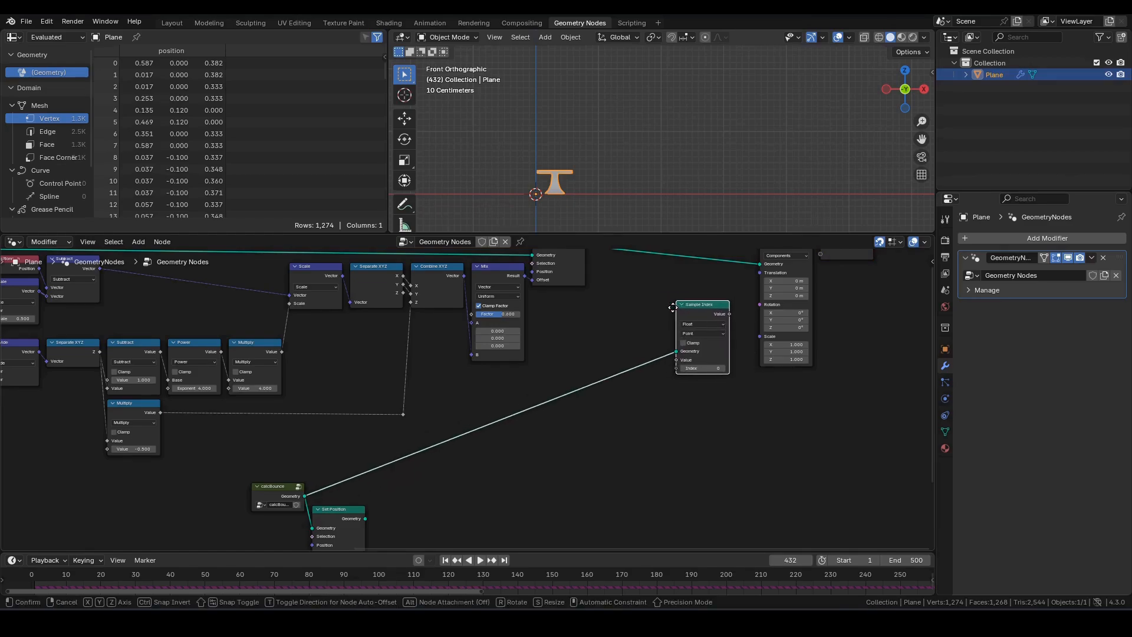
pyautogui.click(646, 308)
pyautogui.scroll(6, 675, 363)
pyautogui.moveTo(714, 374); pyautogui.dragTo(532, 469, button='middle')
pyautogui.click(622, 371)
pyautogui.press('v')
# Step: Feed a vector Named Attribute pos into Sample Index's Value and connect the sampled result to Transform Geometry's Translation
pyautogui.moveTo(706, 425); pyautogui.dragTo(733, 379, button='middle')
pyautogui.moveTo(596, 384); pyautogui.dragTo(547, 416)
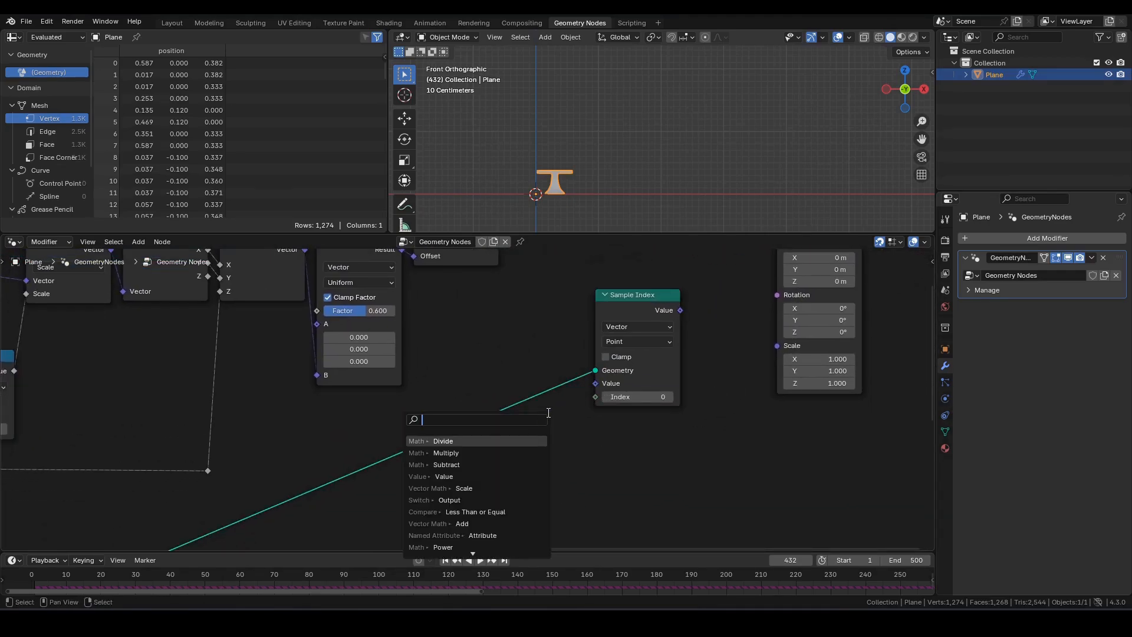
pyautogui.write('na')
pyautogui.press('Return')
pyautogui.click(689, 415)
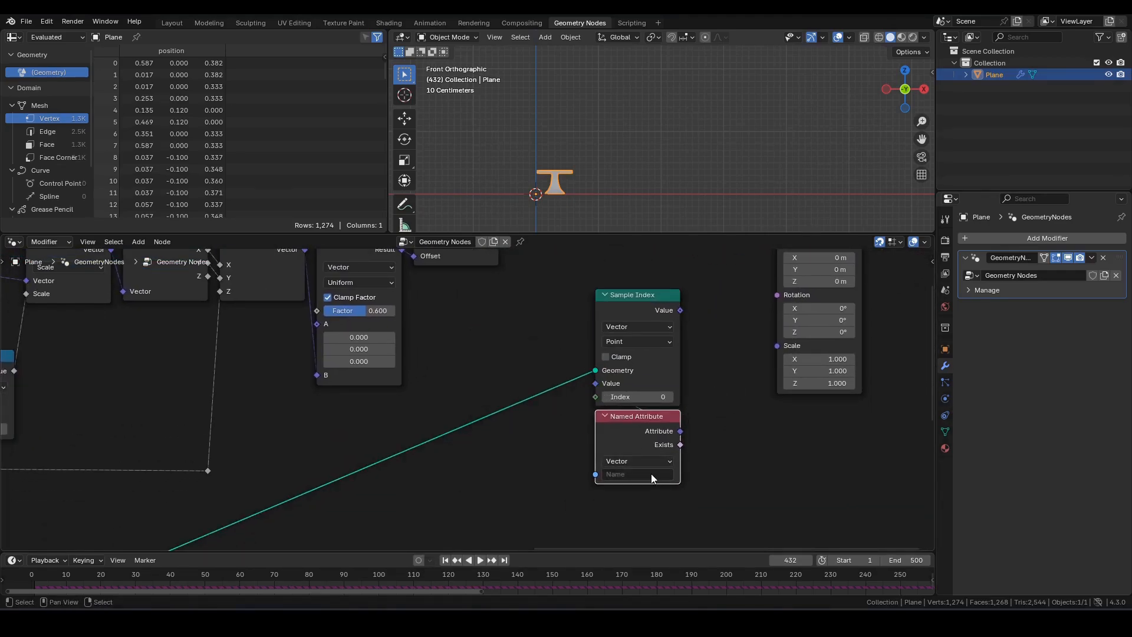
pyautogui.click(665, 472)
pyautogui.write('pos')
pyautogui.press('Return')
pyautogui.moveTo(696, 359); pyautogui.dragTo(646, 408, button='middle')
pyautogui.moveTo(626, 369); pyautogui.dragTo(726, 303)
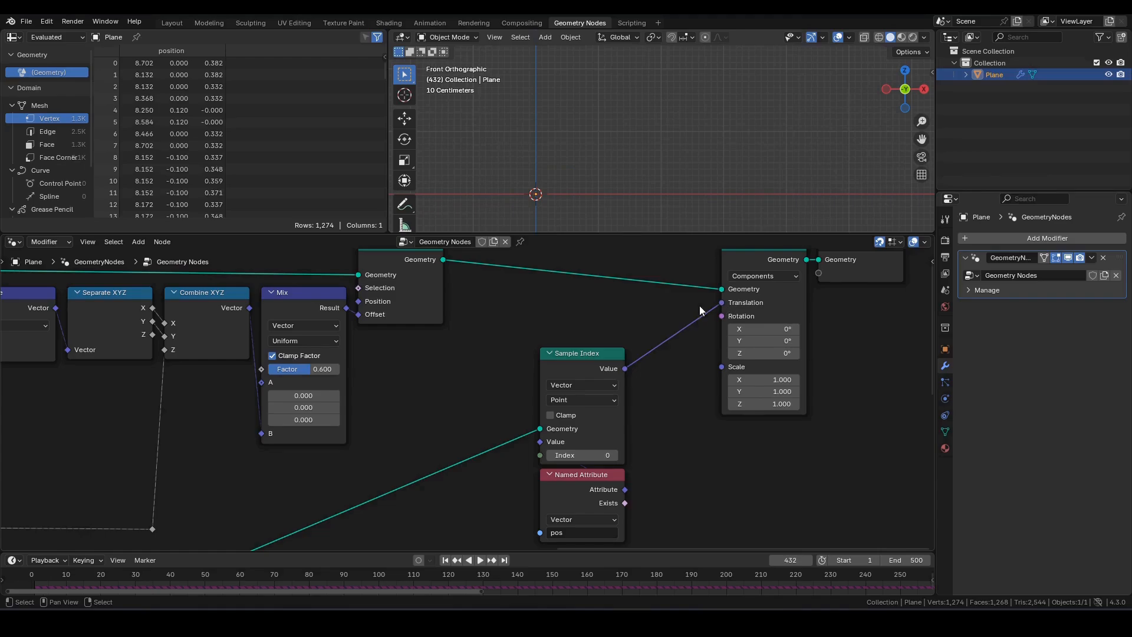
# Step: Play the animation from frame 1 to check how the mesh follows the bounce, and stop it
pyautogui.scroll(-4, 724, 180)
pyautogui.press('space')
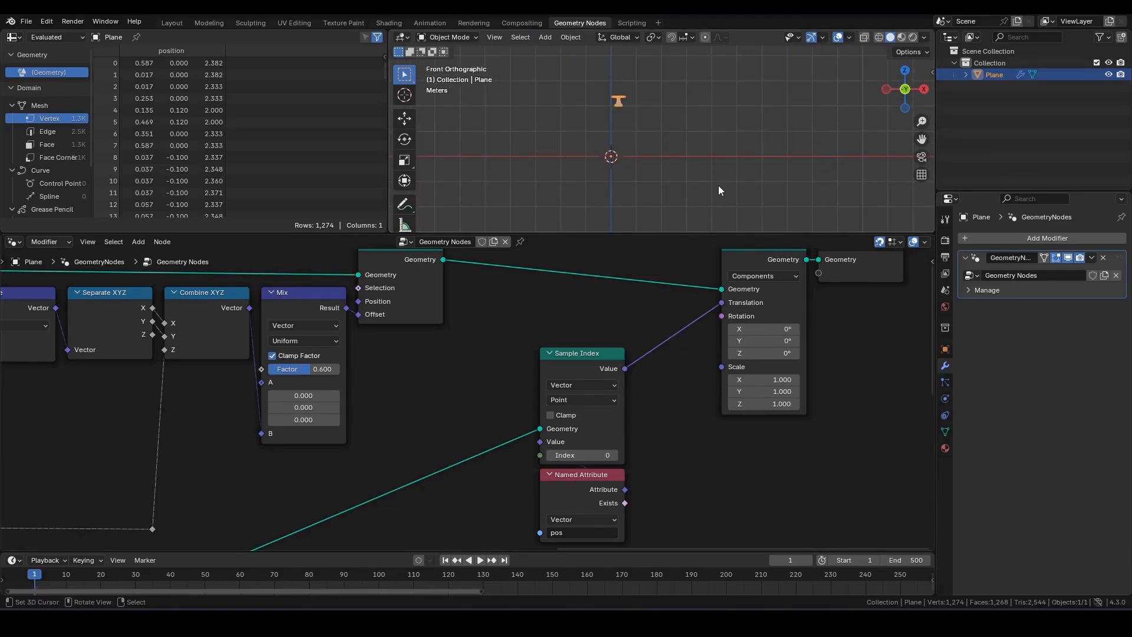
pyautogui.scroll(4, 687, 162)
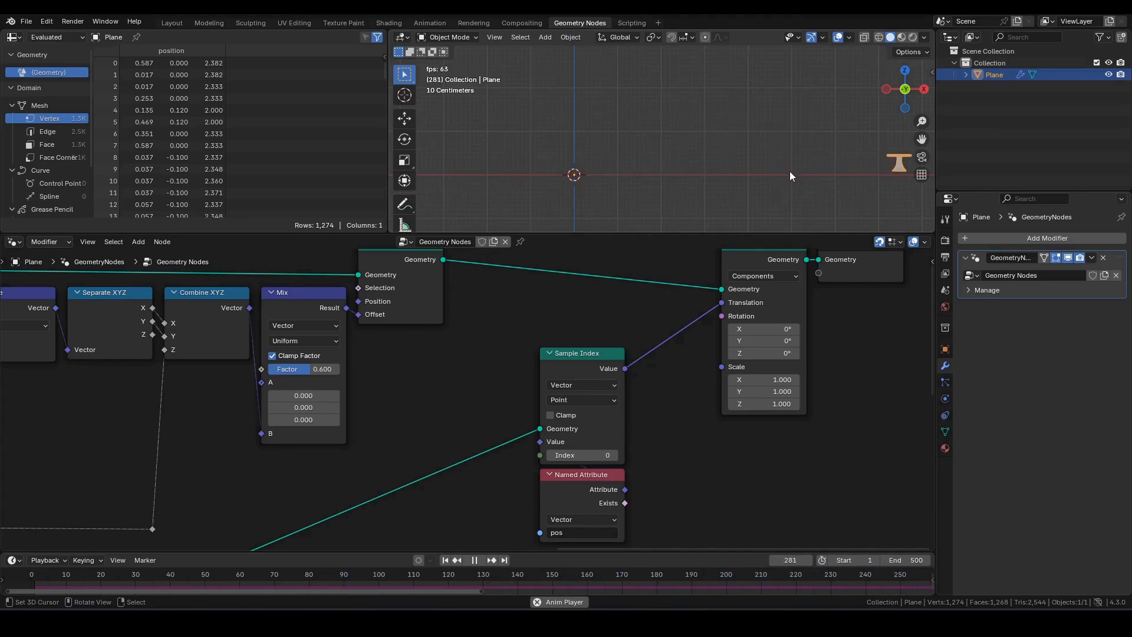
pyautogui.scroll(-1, 790, 171)
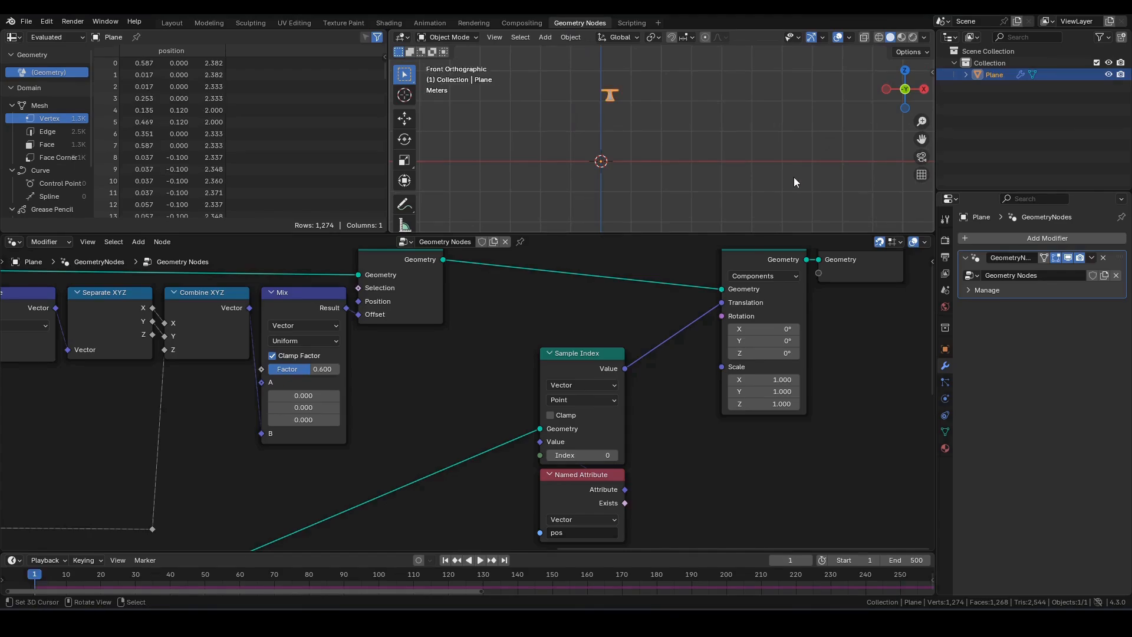
pyautogui.press('Escape')
# Step: Set the Mix node's Factor to 0.550 by hand
pyautogui.moveTo(515, 394); pyautogui.dragTo(641, 424, button='middle')
pyautogui.scroll(1, 575, 360)
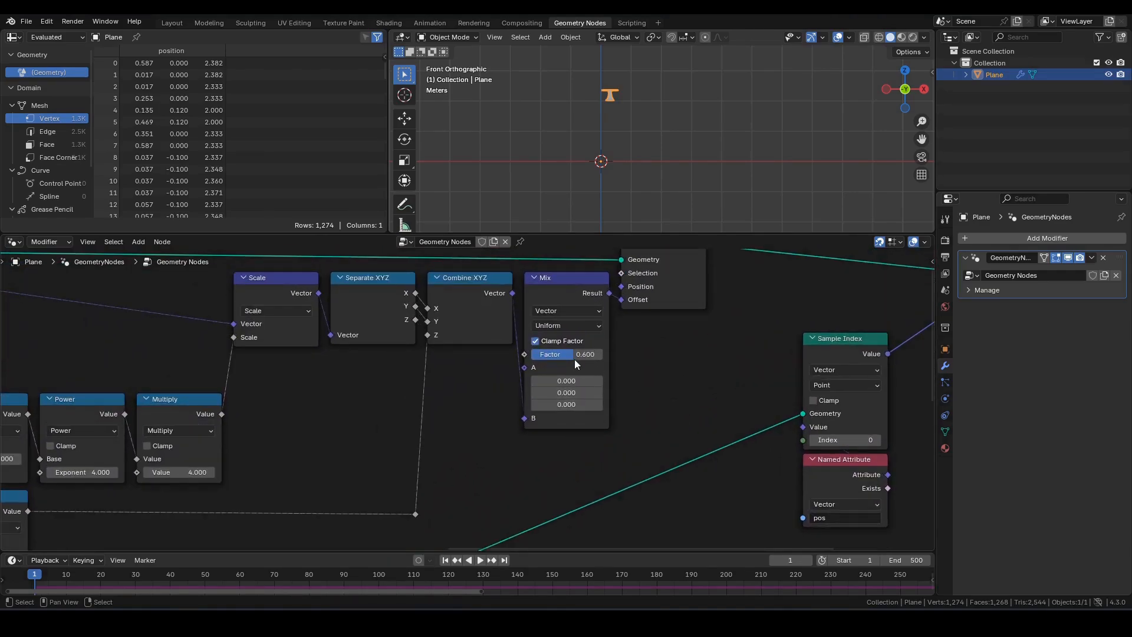
pyautogui.moveTo(537, 362); pyautogui.dragTo(428, 352)
# Step: Preview the Set Position after calcBounce through a Viewer and list its point cloud attributes in the spreadsheet
pyautogui.moveTo(477, 458); pyautogui.dragTo(488, 505, button='middle')
pyautogui.moveTo(387, 435); pyautogui.dragTo(407, 402, button='middle')
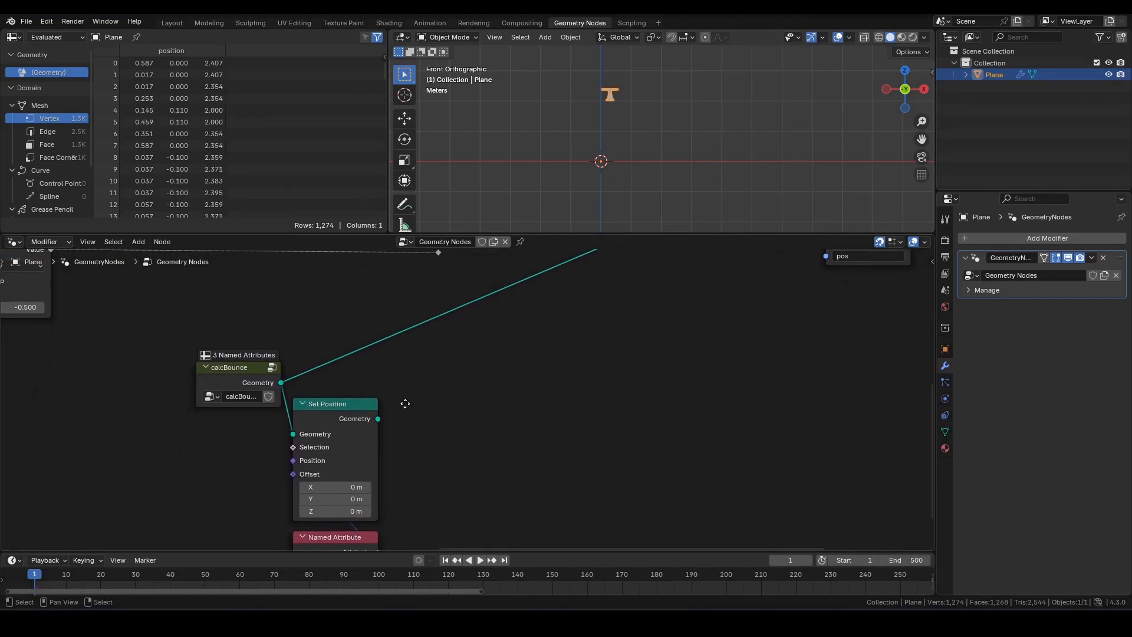
pyautogui.keyDown('ctrl'); pyautogui.keyDown('shift'); pyautogui.click(357, 412); pyautogui.keyUp('shift'); pyautogui.keyUp('ctrl')
pyautogui.scroll(-3, 76, 147)
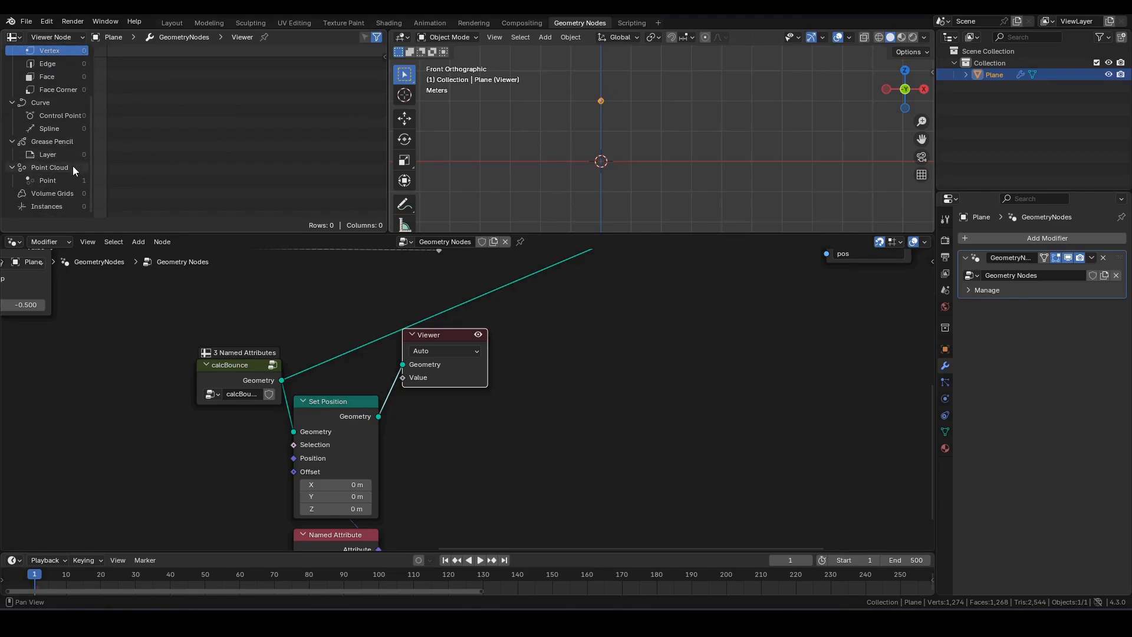
pyautogui.click(59, 180)
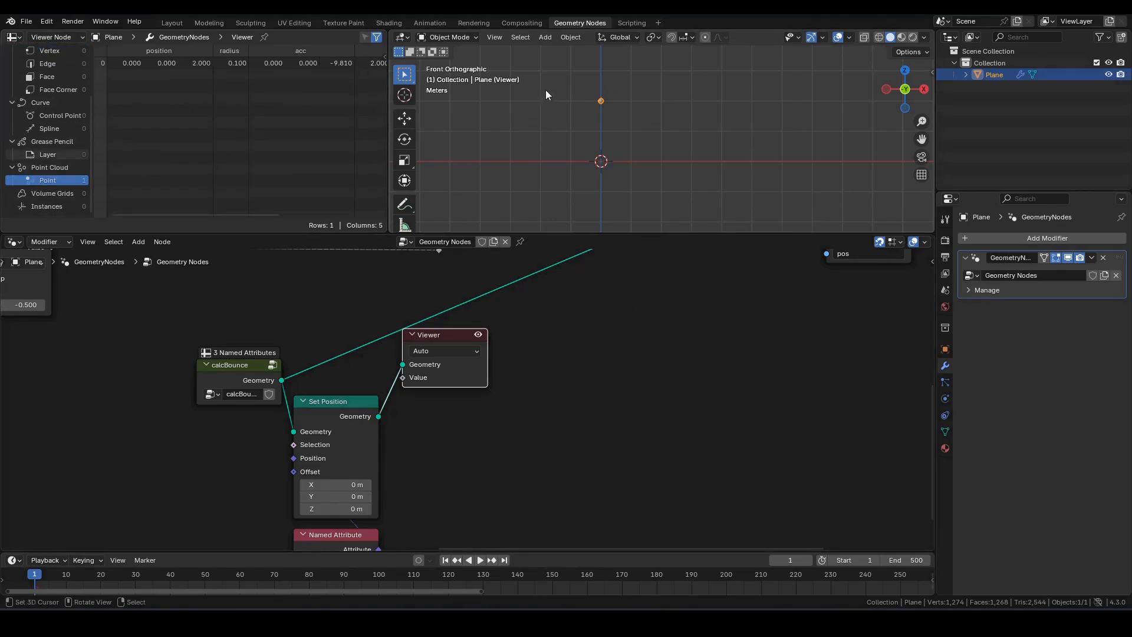
# Step: Play the animation and step back frame by frame to examine how the acc attribute changes around the impact
pyautogui.moveTo(649, 266); pyautogui.dragTo(535, 446, button='middle')
pyautogui.press('space')
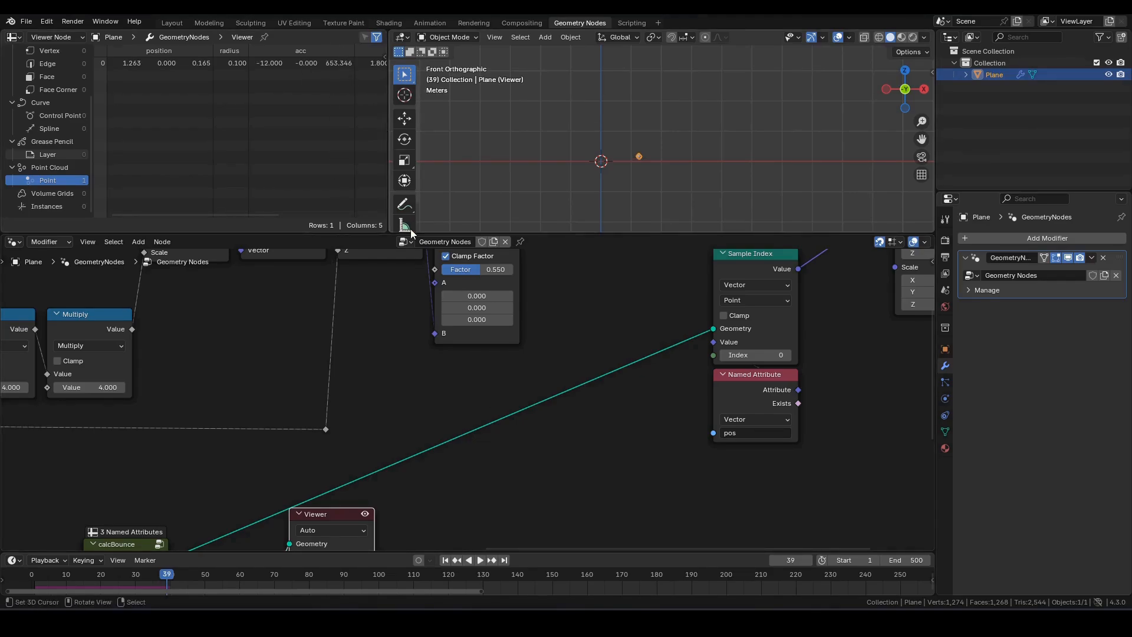
pyautogui.press('Left')
pyautogui.press('Left')
pyautogui.press('Left')
pyautogui.press('Left')
pyautogui.press('Left')
pyautogui.press('Left')
pyautogui.press('Left')
pyautogui.press('Left')
pyautogui.press('Left')
pyautogui.press('Left')
pyautogui.press('Left')
pyautogui.press('Left')
pyautogui.press('Left')
pyautogui.press('Left')
pyautogui.press('Left')
pyautogui.press('Left')
pyautogui.press('Left')
pyautogui.press('Left')
pyautogui.press('Left')
pyautogui.press('Left')
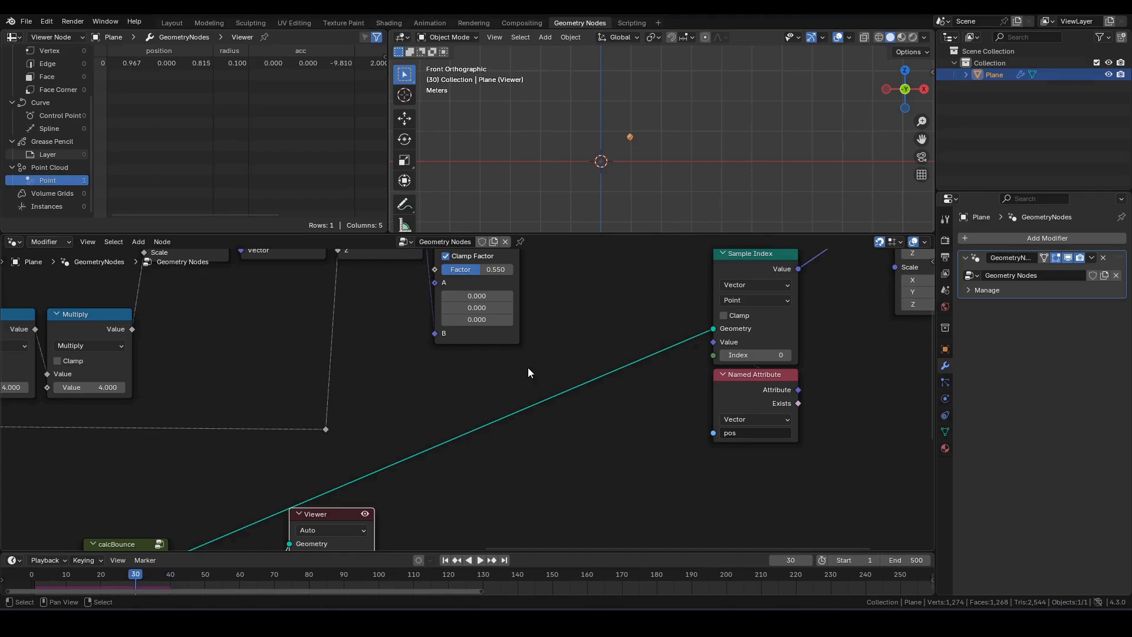
pyautogui.press('Left')
# Step: Delete the Viewer node next to calcBounce
pyautogui.scroll(-4, 649, 360)
pyautogui.moveTo(652, 359); pyautogui.dragTo(750, 372, button='middle')
pyautogui.moveTo(508, 427); pyautogui.dragTo(510, 474)
pyautogui.press('x')
pyautogui.moveTo(649, 331); pyautogui.dragTo(649, 385, button='middle')
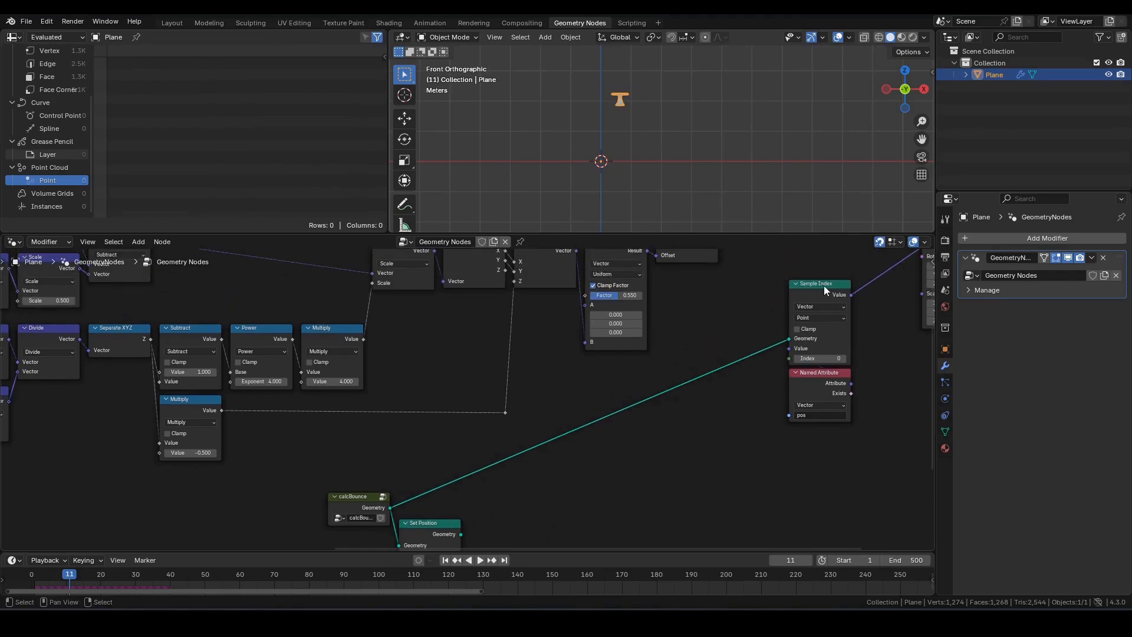
# Step: Drive the Mix node's Factor with a new float Sample Index node and feed calcBounce's Geometry into it
pyautogui.click(825, 286)
pyautogui.moveTo(585, 296); pyautogui.dragTo(566, 378)
pyautogui.write('sample in')
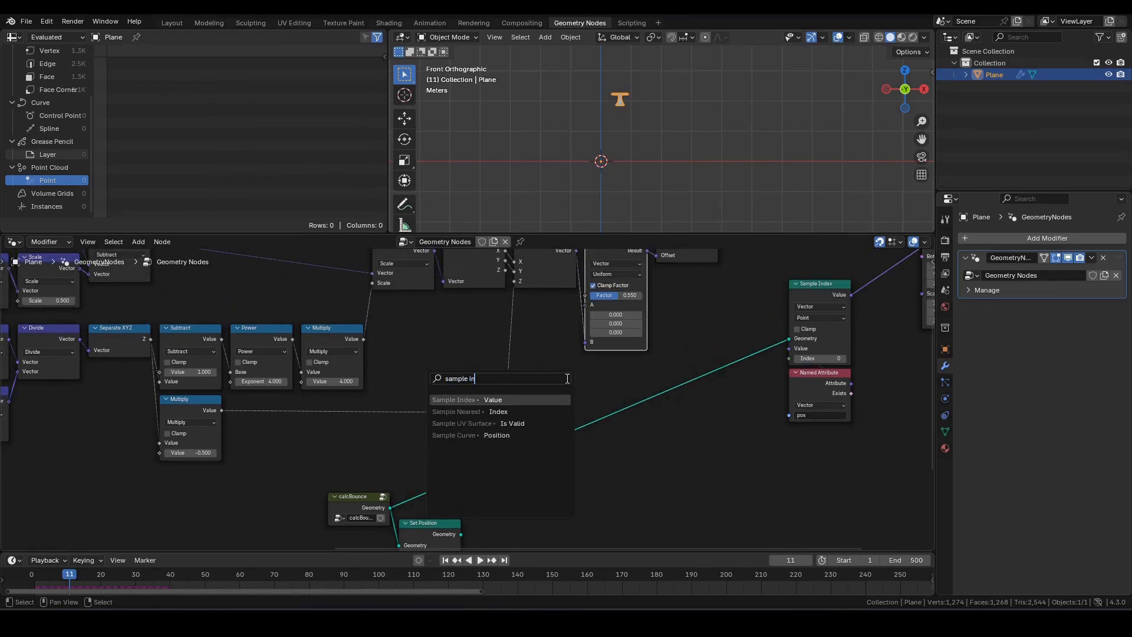
pyautogui.press('Return')
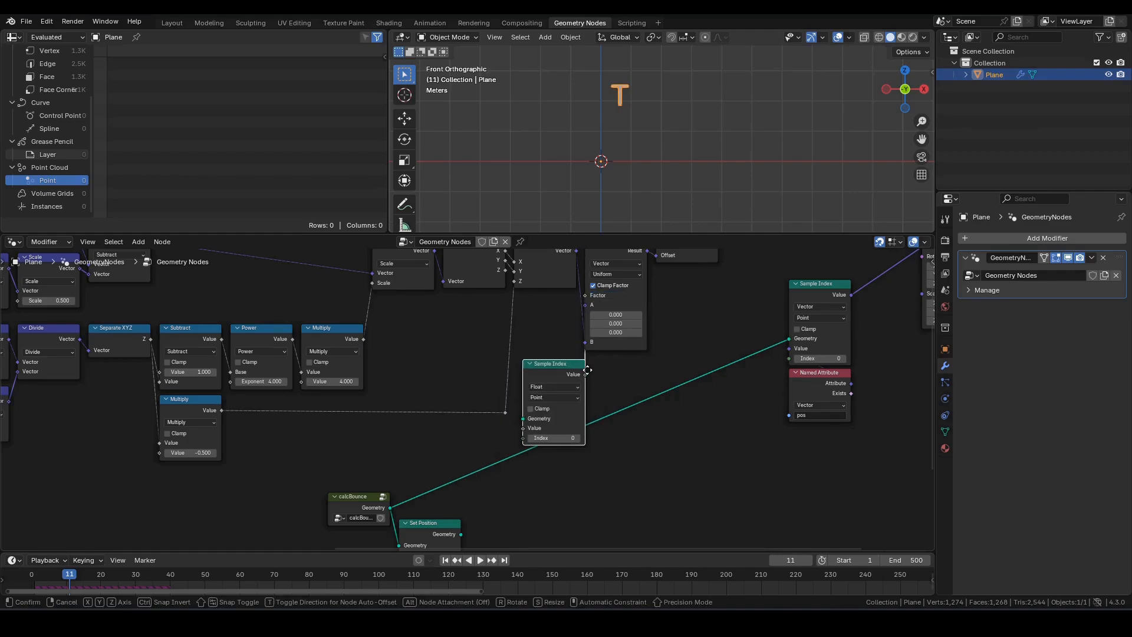
pyautogui.click(588, 370)
pyautogui.moveTo(391, 508); pyautogui.dragTo(406, 479)
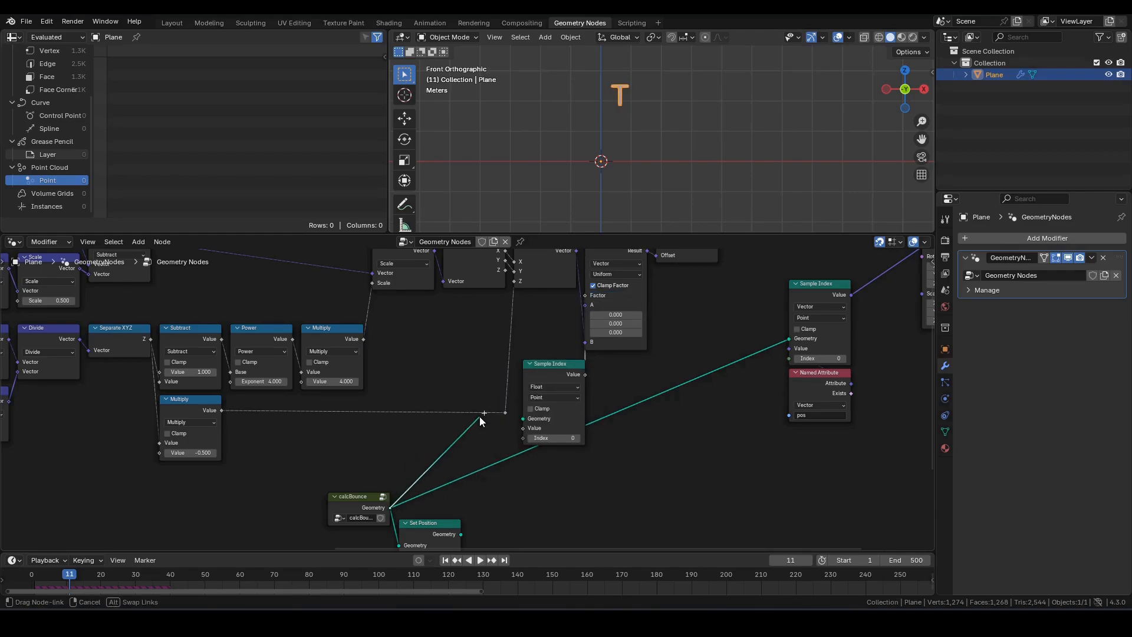
pyautogui.moveTo(481, 417); pyautogui.dragTo(532, 421)
# Step: Add two reroutes to calcBounce's Geometry links and line them up along the level of the group's output
pyautogui.keyDown('shift'); pyautogui.moveTo(462, 447); pyautogui.dragTo(495, 477, button='right'); pyautogui.keyUp('shift')
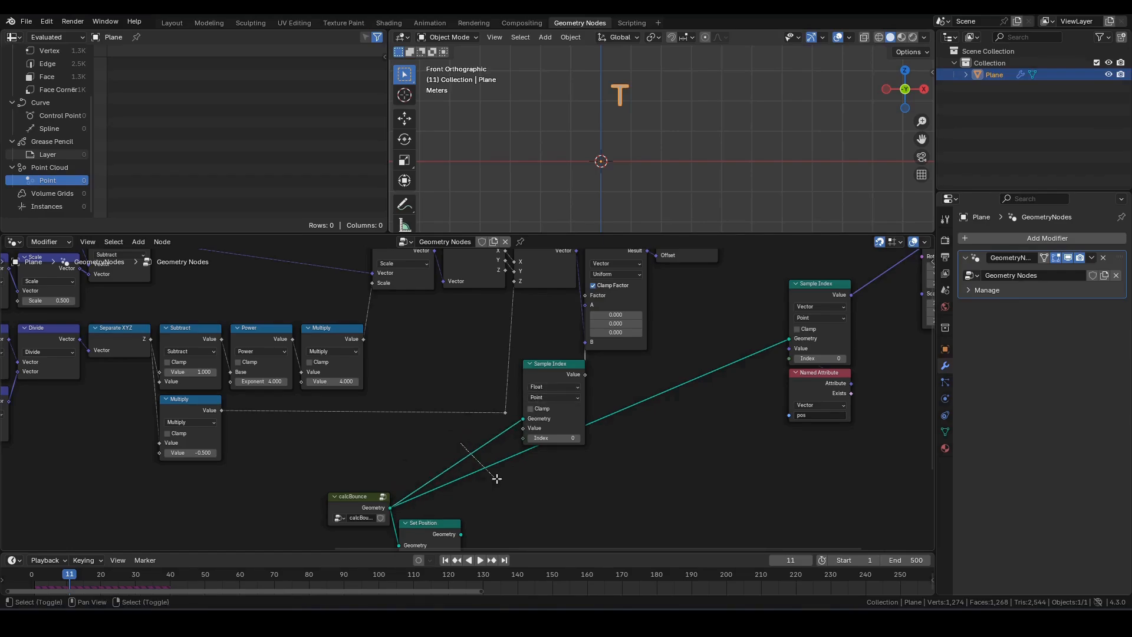
pyautogui.press('g')
pyautogui.click(521, 521)
pyautogui.keyDown('shift'); pyautogui.moveTo(692, 367); pyautogui.dragTo(720, 419, button='right'); pyautogui.keyUp('shift')
pyautogui.press('g')
pyautogui.click(796, 526)
# Step: Add a Separate XYZ node with its Z output feeding the Value of the new float Sample Index
pyautogui.scroll(2, 528, 401)
pyautogui.moveTo(527, 401); pyautogui.dragTo(662, 451, button='middle')
pyautogui.moveTo(654, 447); pyautogui.dragTo(578, 450)
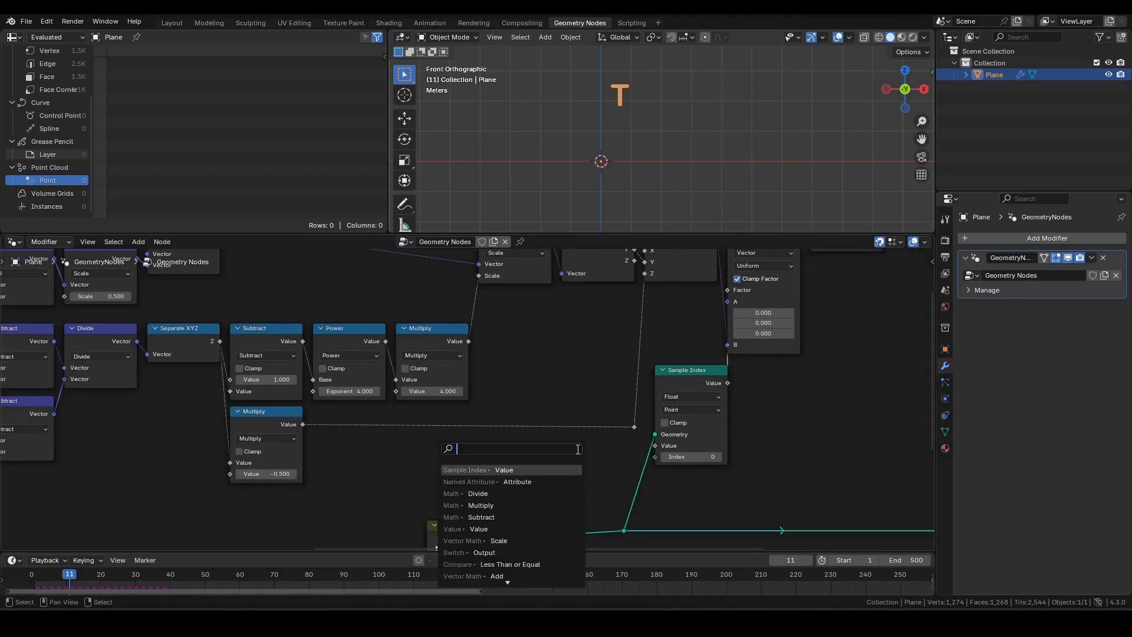
pyautogui.write('sx')
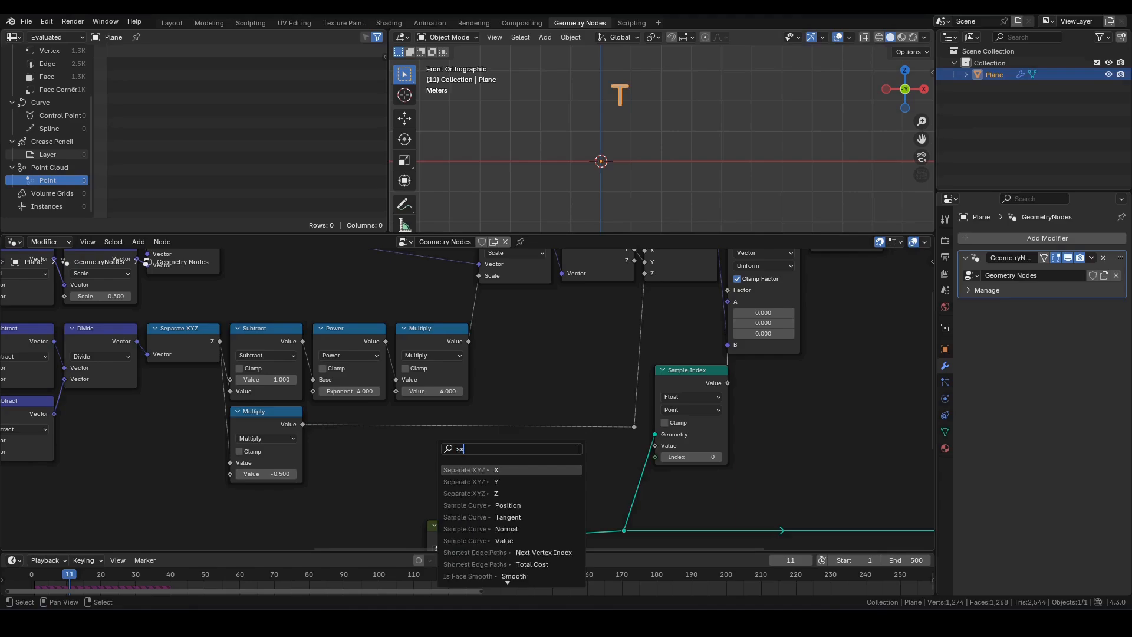
pyautogui.click(511, 493)
pyautogui.click(544, 484)
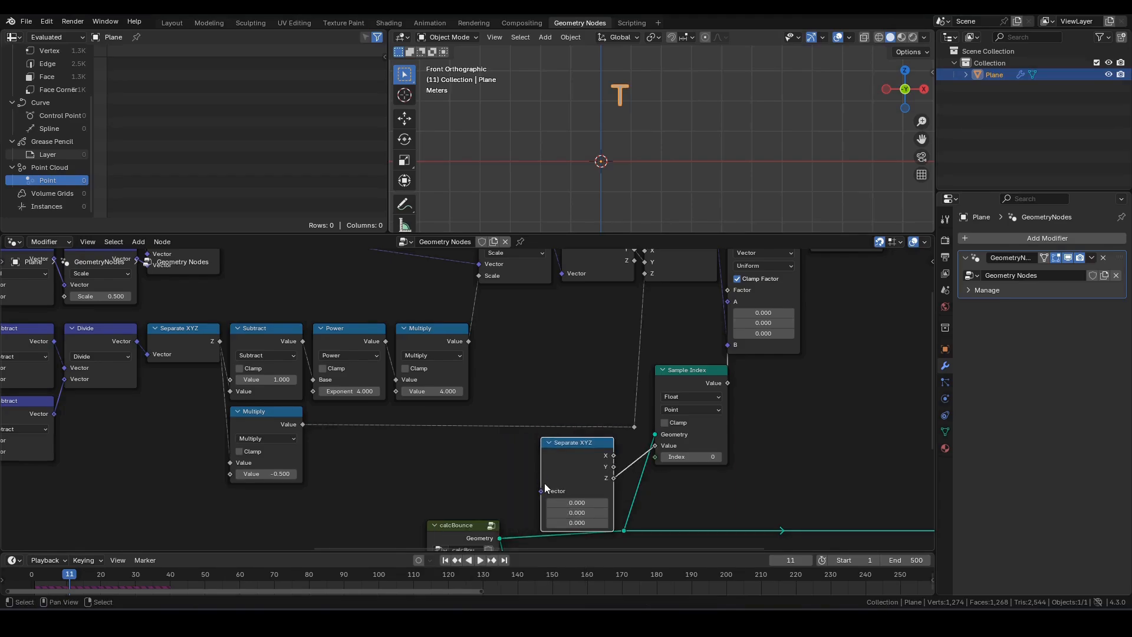
# Step: Feed a vector Named Attribute acc into Separate XYZ and hide that node's unused sockets
pyautogui.moveTo(541, 493); pyautogui.dragTo(497, 464)
pyautogui.write('na')
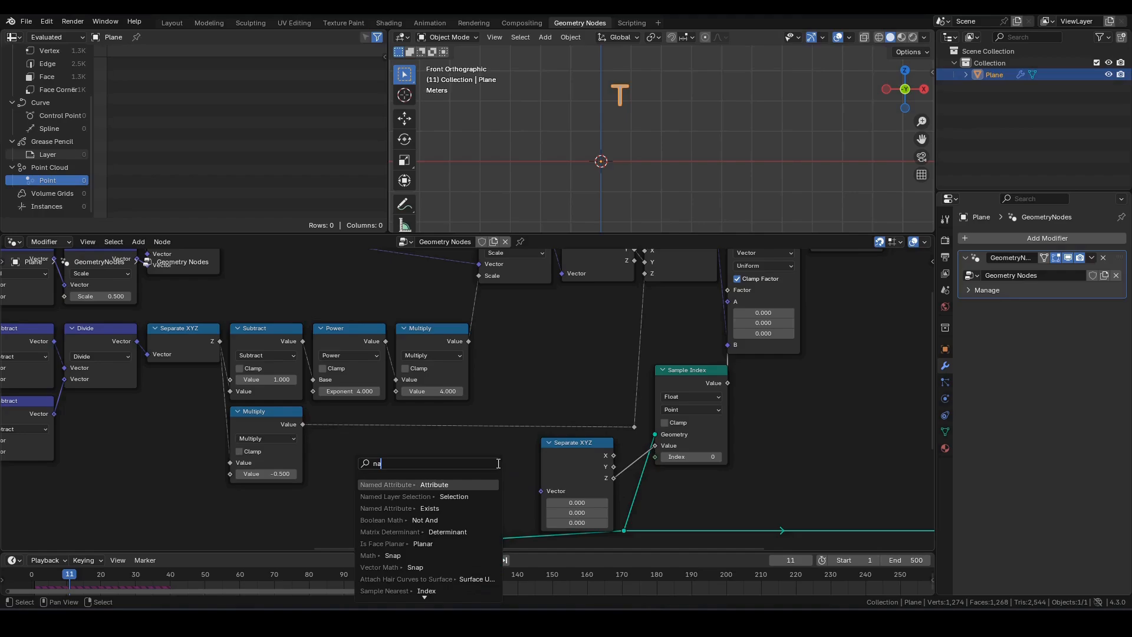
pyautogui.press('Return')
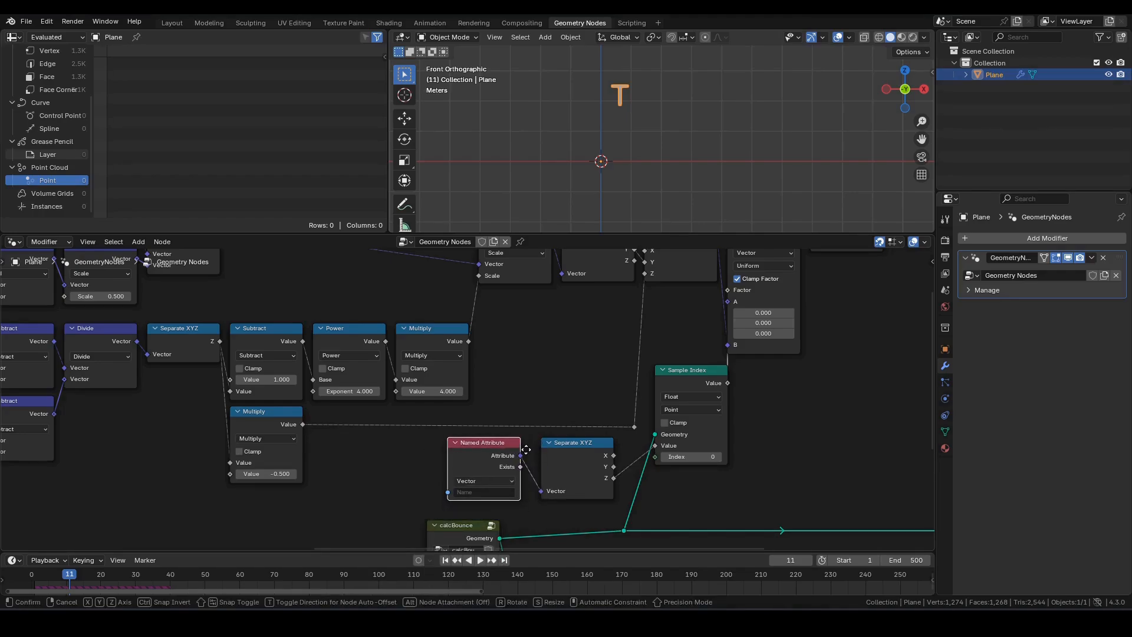
pyautogui.click(529, 443)
pyautogui.click(479, 492)
pyautogui.write('acc')
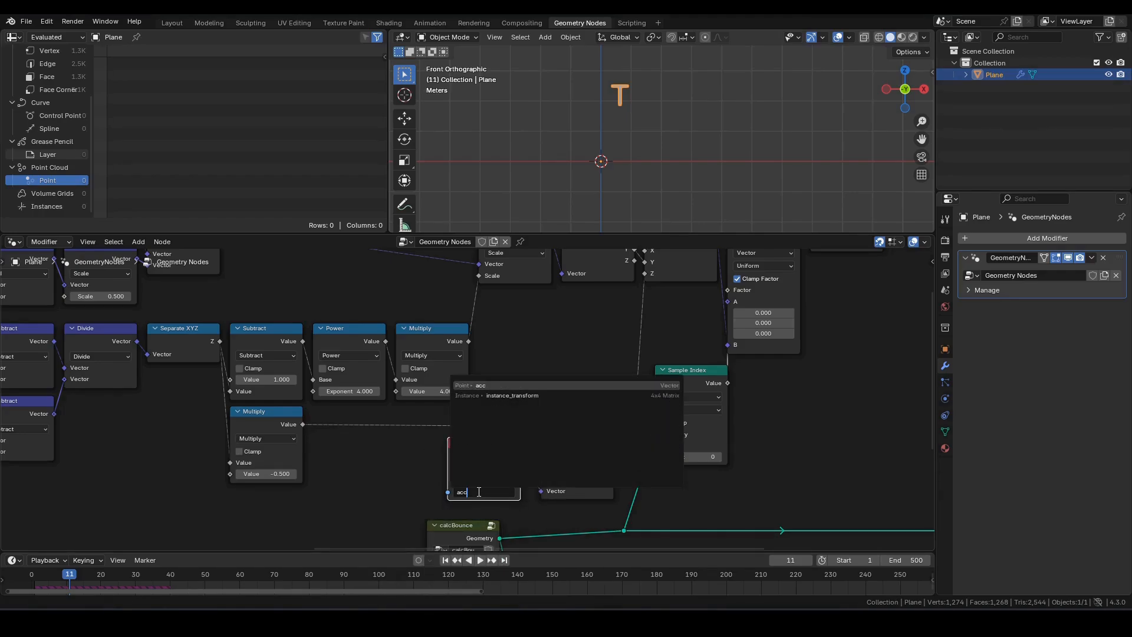
pyautogui.press('Return')
pyautogui.click(589, 452)
pyautogui.hotkey('ctrl', 'h')
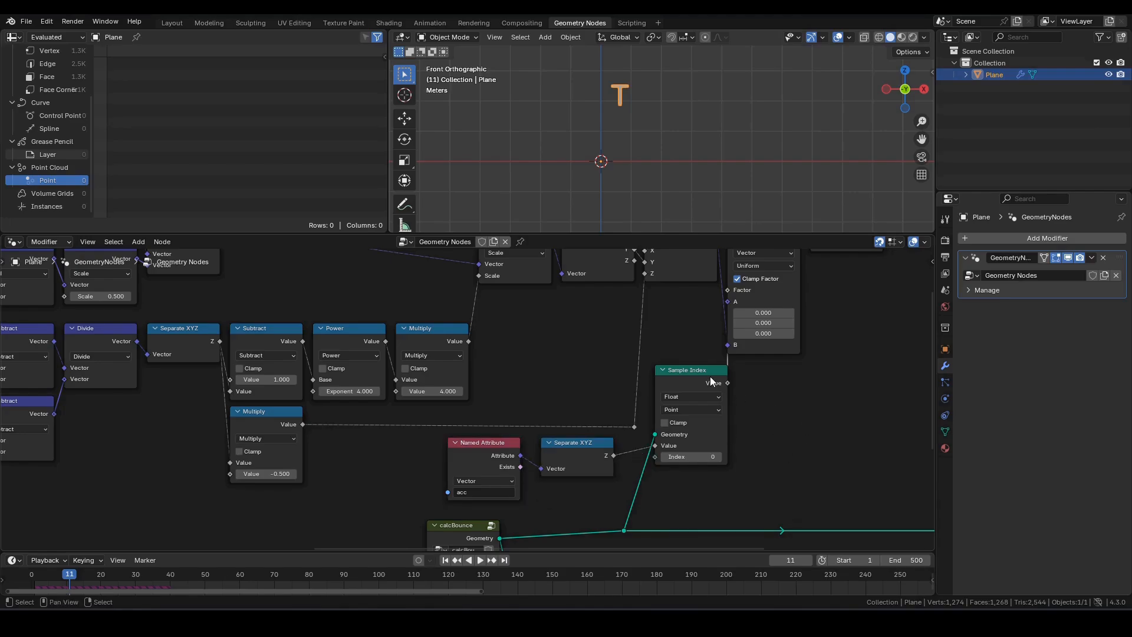
# Step: Shift the float Sample Index slightly away from the Mix node and play the animation from frame 1 to check the deformation
pyautogui.moveTo(711, 376); pyautogui.dragTo(700, 376)
pyautogui.click(781, 383)
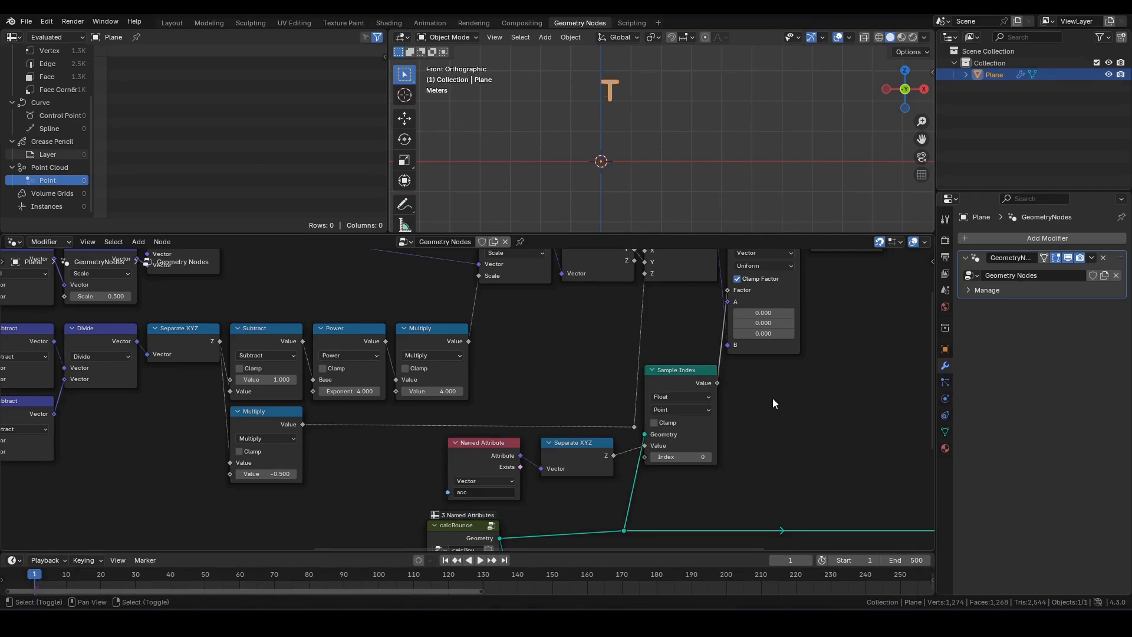
pyautogui.press('space')
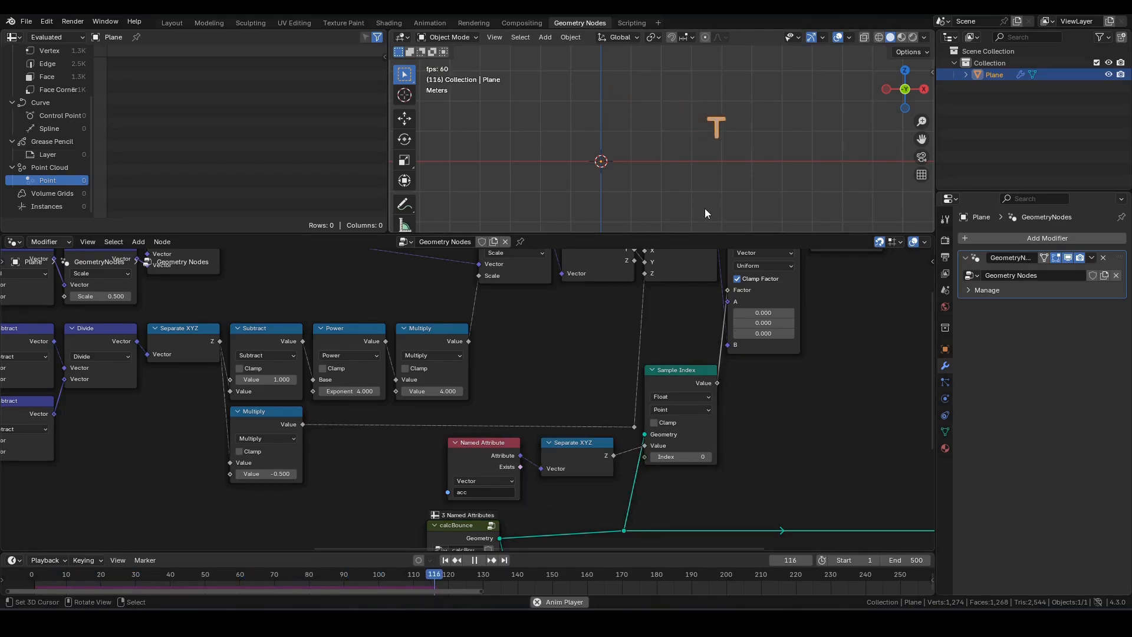
# Step: Stop playback and step back frame by frame to frame 100 to examine the squash at the ground impact
pyautogui.press('space')
pyautogui.press('Left')
pyautogui.press('Left')
pyautogui.press('Left')
pyautogui.press('Left')
pyautogui.press('Left')
pyautogui.press('Left')
pyautogui.press('Left')
pyautogui.press('Left')
pyautogui.press('Left')
pyautogui.press('Left')
pyautogui.press('Left')
pyautogui.press('Left')
pyautogui.press('Left')
pyautogui.press('Left')
pyautogui.press('Left')
pyautogui.press('Left')
pyautogui.press('Left')
pyautogui.press('Left')
pyautogui.press('Left')
pyautogui.press('Left')
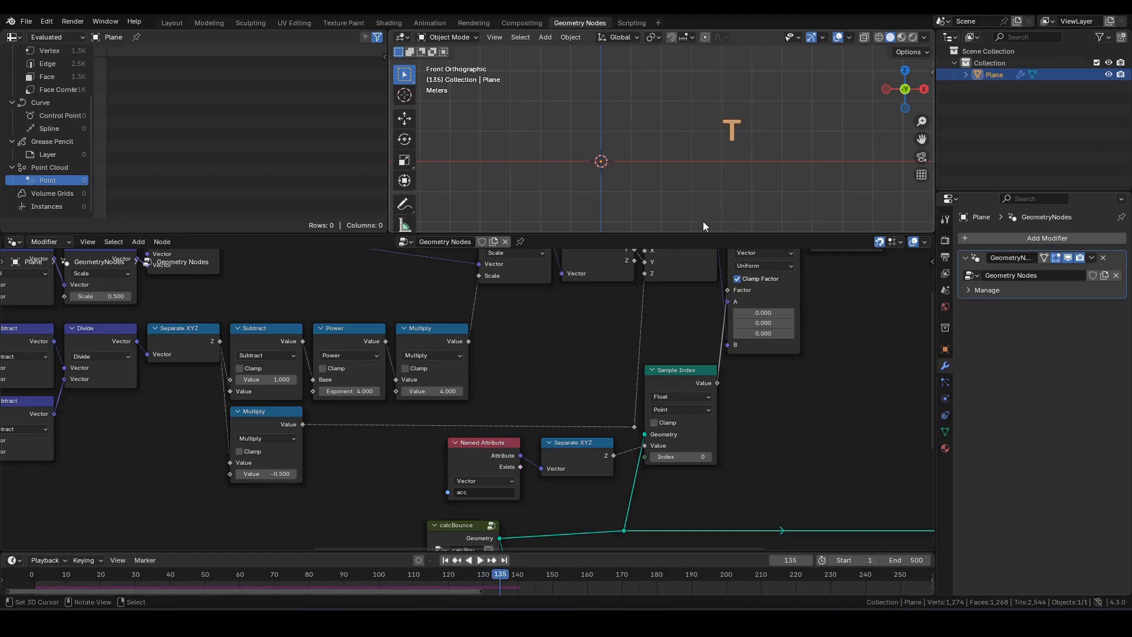
pyautogui.press('Left')
pyautogui.press('Left')
pyautogui.press('Left')
pyautogui.press('Left')
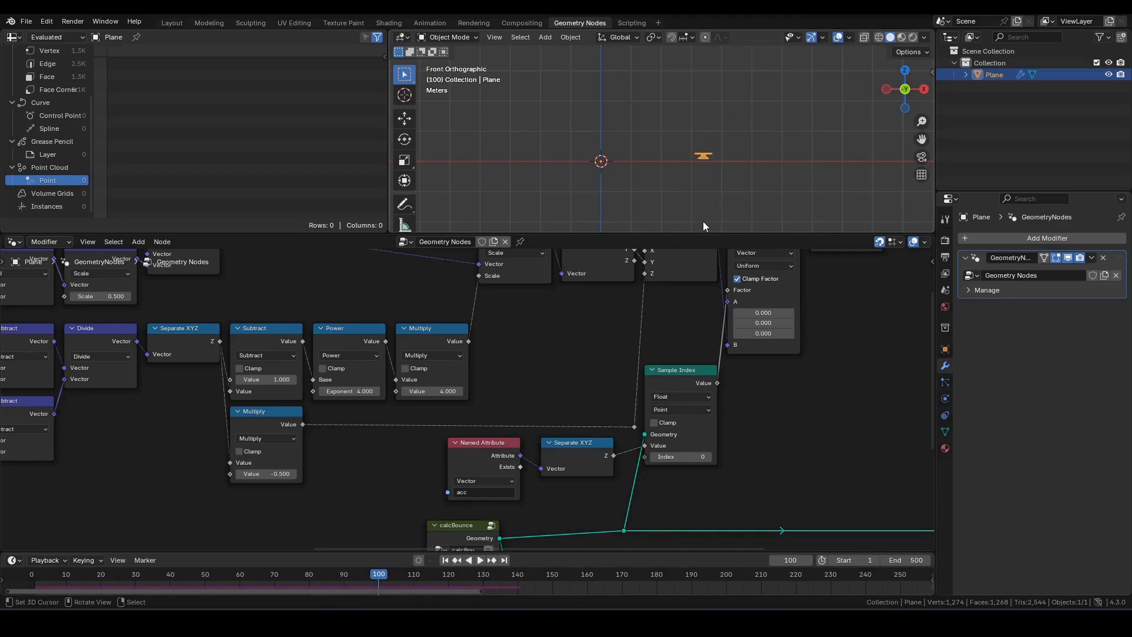
# Step: Step back to frame 39 and compare it with the preceding frame to examine how abruptly the T deforms at impact
pyautogui.scroll(3, 706, 188)
pyautogui.keyDown('shift'); pyautogui.moveTo(707, 188); pyautogui.dragTo(630, 152, button='middle'); pyautogui.keyUp('shift')
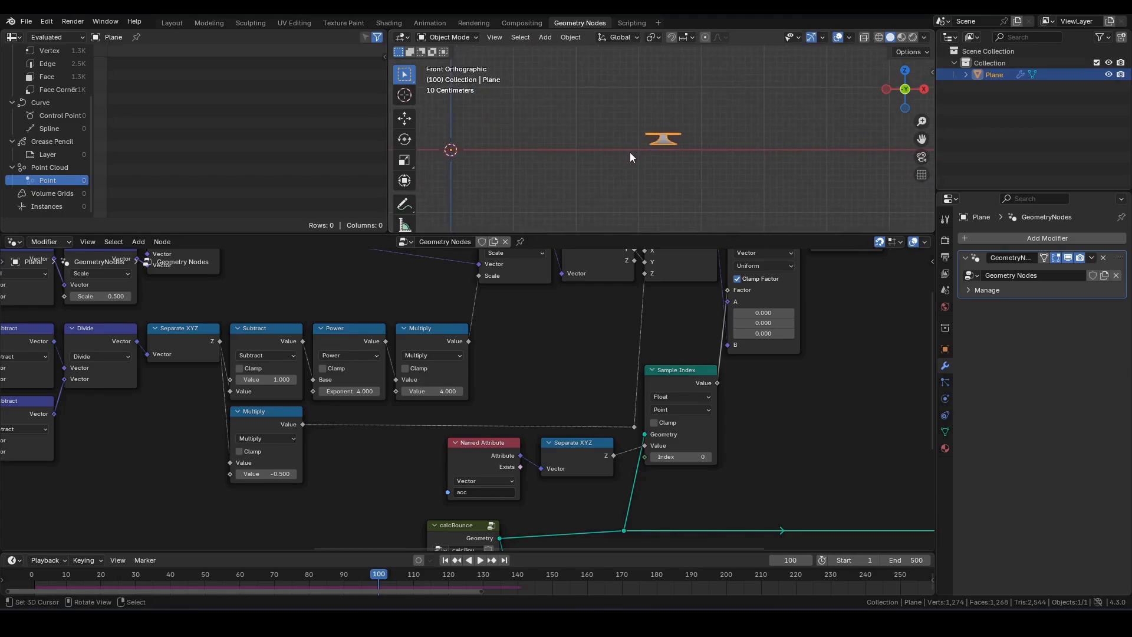
pyautogui.press('Left')
pyautogui.press('Left')
pyautogui.press('Left')
pyautogui.press('Left')
pyautogui.press('Left')
pyautogui.press('Left')
pyautogui.press('Left')
pyautogui.press('Left')
pyautogui.press('Left')
pyautogui.press('Left')
pyautogui.press('Left')
pyautogui.press('Left')
pyautogui.press('Left')
pyautogui.press('Left')
pyautogui.press('Left')
pyautogui.press('Left')
pyautogui.press('Left')
pyautogui.press('Left')
pyautogui.press('Left')
pyautogui.press('Left')
pyautogui.press('Left')
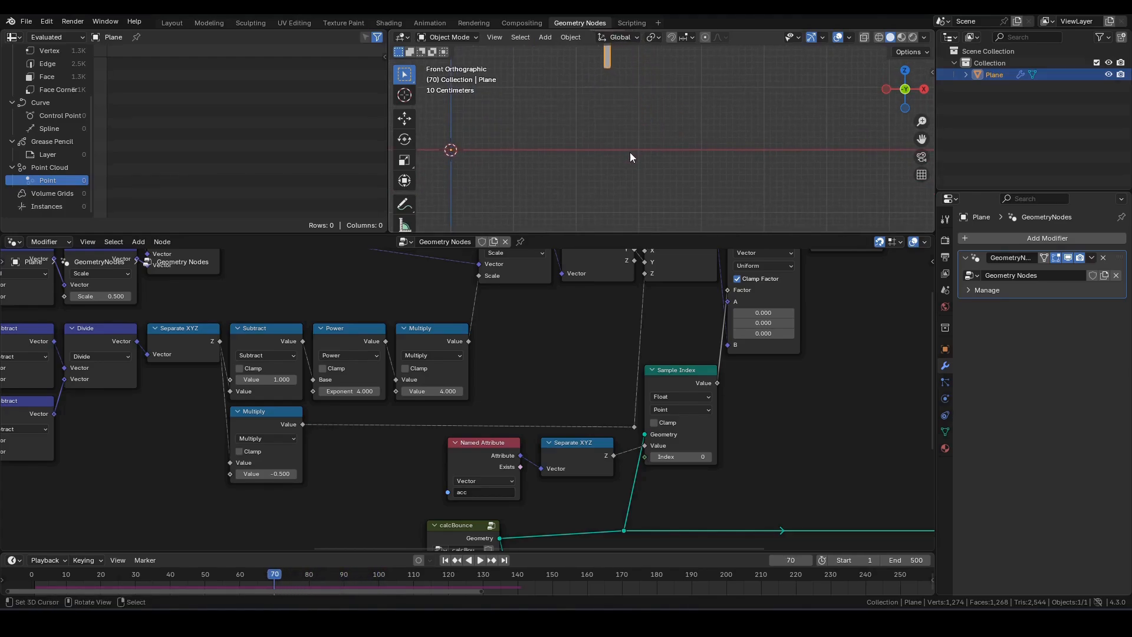
pyautogui.press('Left')
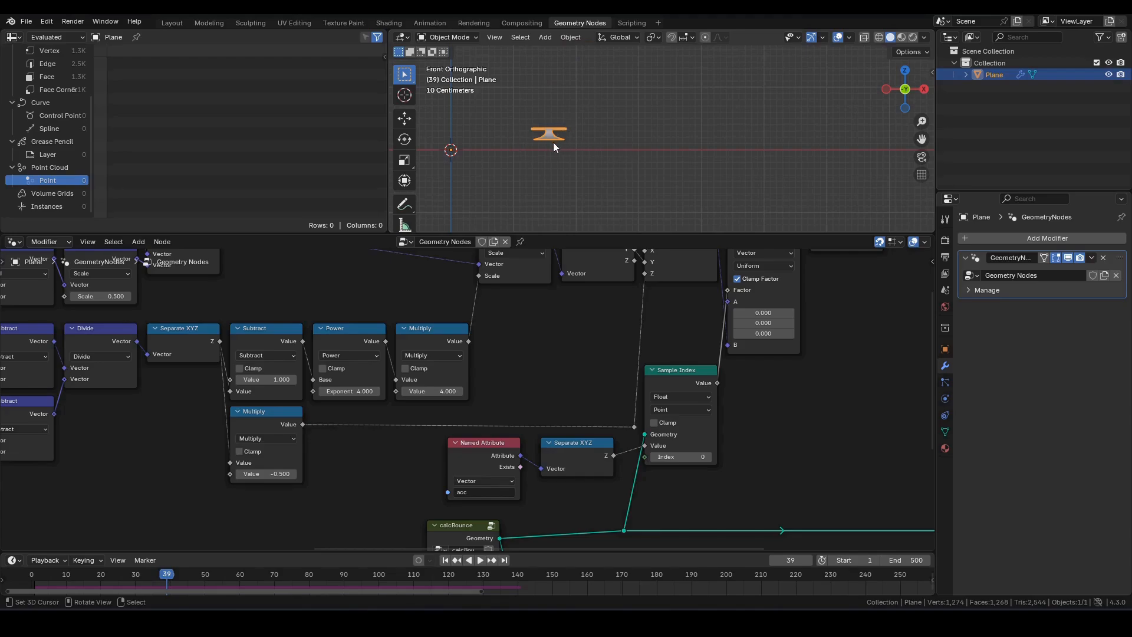
pyautogui.press('Left')
pyautogui.press('Right')
pyautogui.press('Left')
pyautogui.press('Right')
pyautogui.scroll(-1, 752, 356)
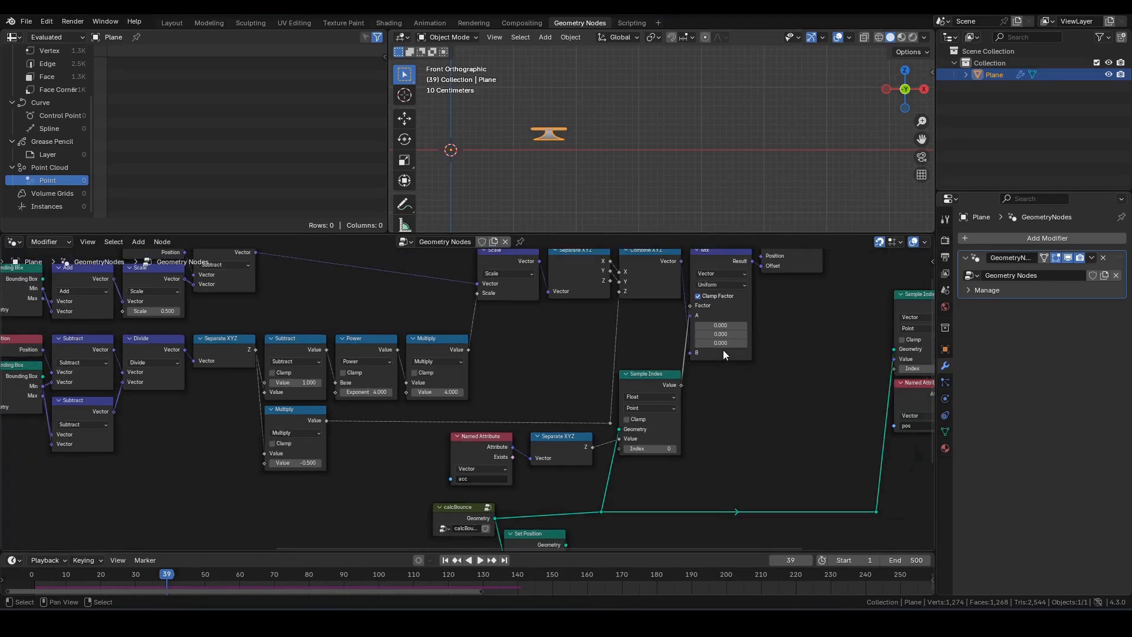
# Step: Replay the animation from the start to examine the whole bounce, and stop it at frame 195
pyautogui.press('Left')
pyautogui.hotkey('shift', 'Left')
pyautogui.scroll(-2, 651, 171)
pyautogui.keyDown('shift'); pyautogui.moveTo(665, 163); pyautogui.dragTo(667, 193, button='middle'); pyautogui.keyUp('shift')
pyautogui.press('space')
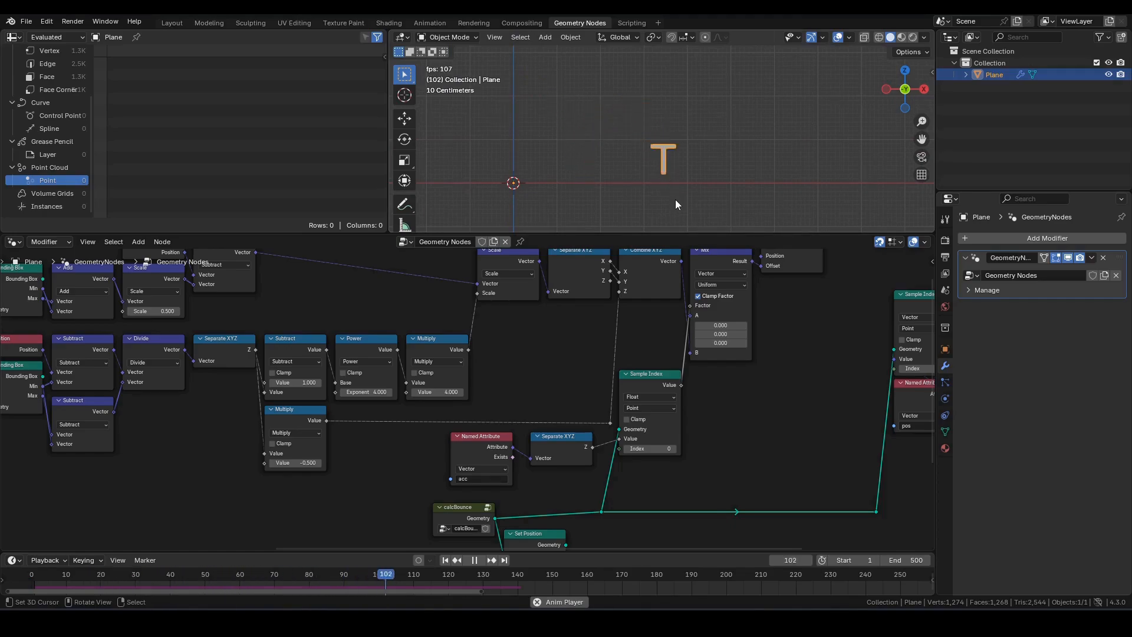
pyautogui.press('space')
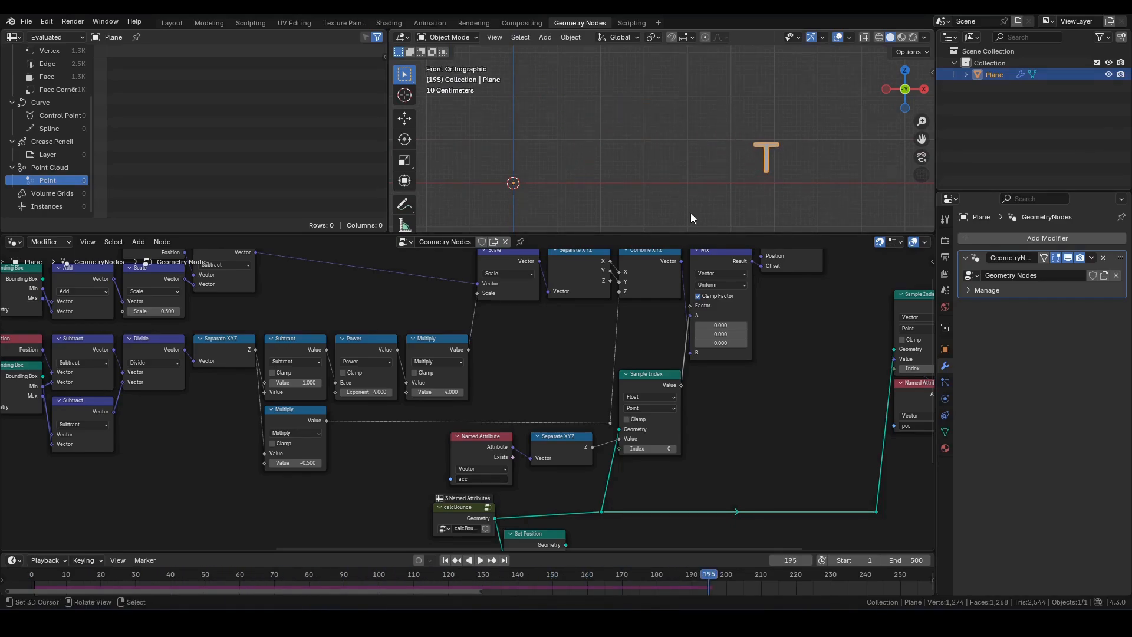
# Step: Preview the output of the Set Position node beside calcBounce in a Viewer, and remove the Viewer
pyautogui.moveTo(686, 480); pyautogui.dragTo(697, 374, button='middle')
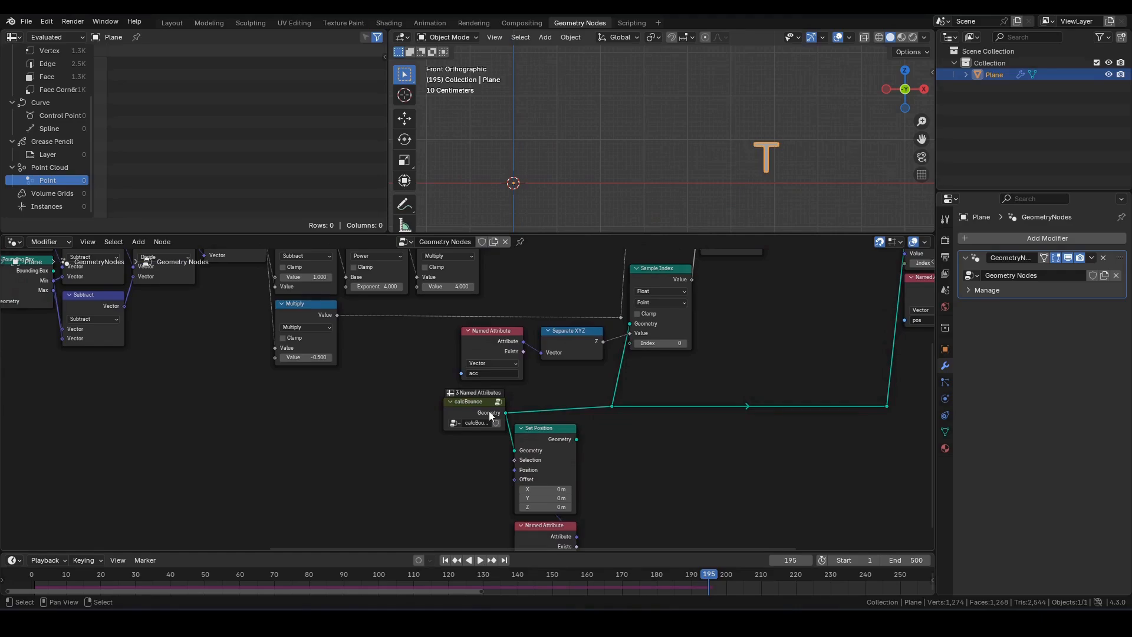
pyautogui.scroll(1, 490, 416)
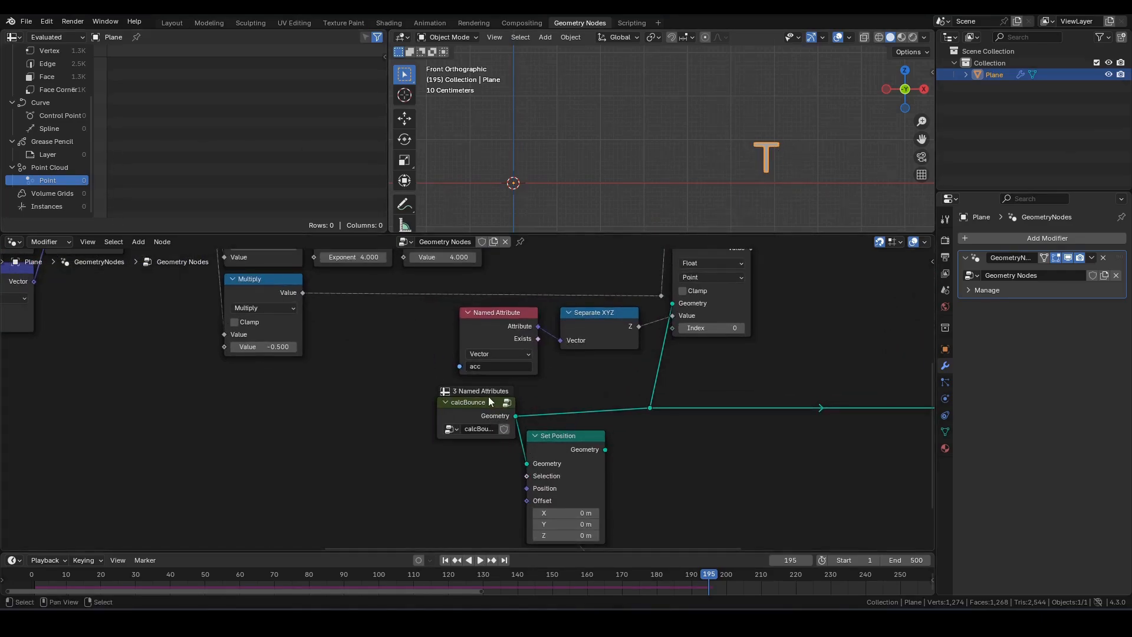
pyautogui.keyDown('ctrl'); pyautogui.keyDown('shift'); pyautogui.click(589, 450); pyautogui.keyUp('shift'); pyautogui.keyUp('ctrl')
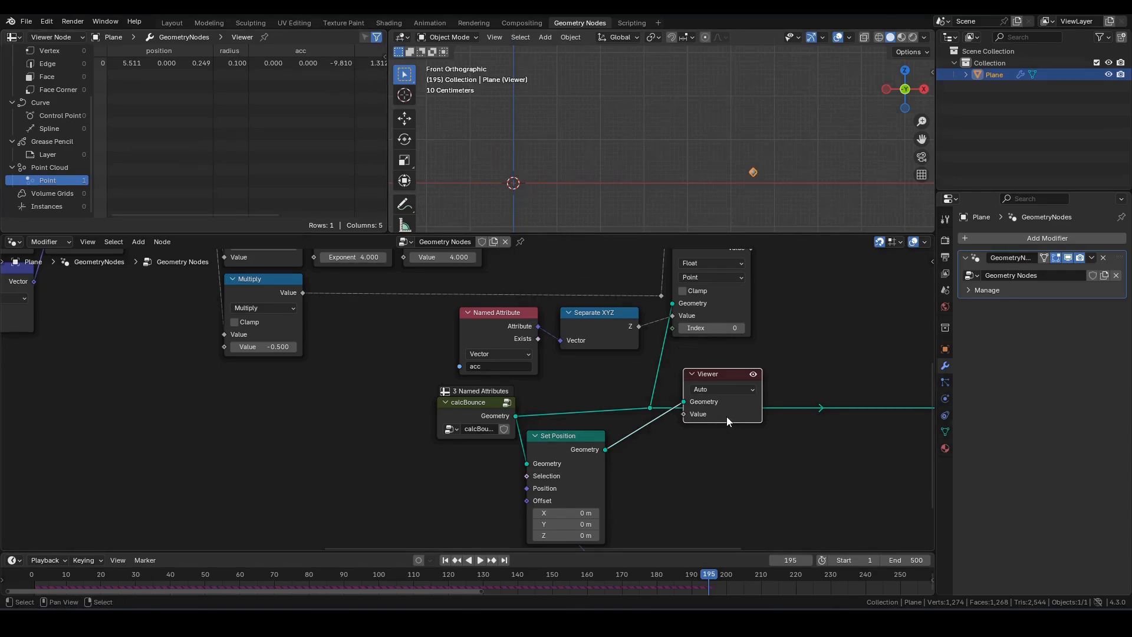
pyautogui.press('x')
# Step: Open the calcBounce group for editing and maximize the node editor
pyautogui.click(467, 402)
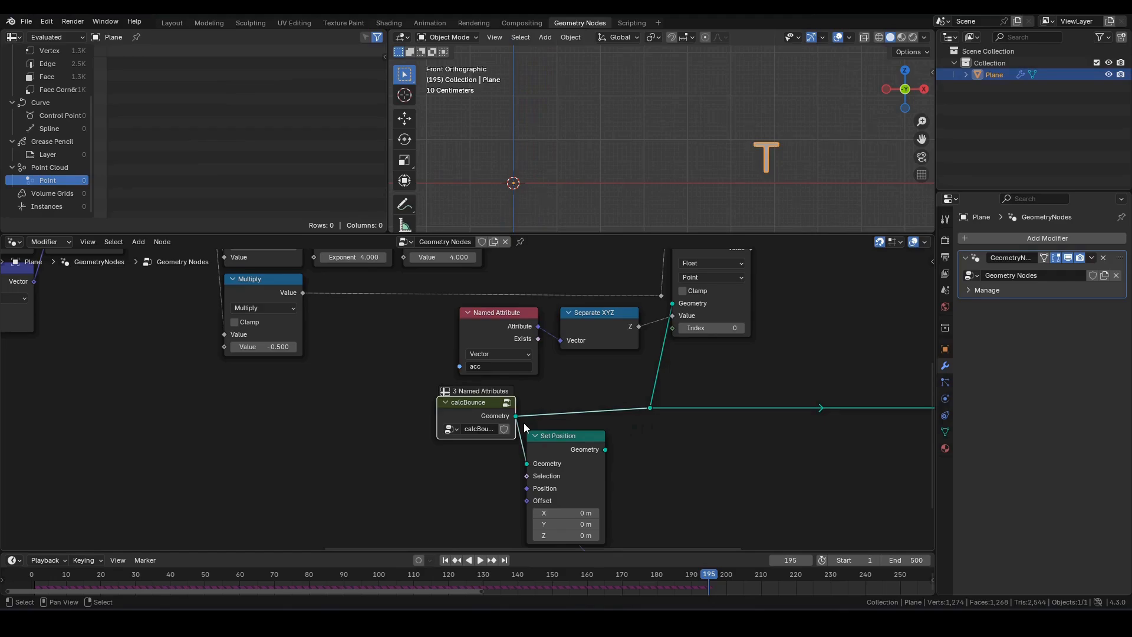
pyautogui.press('Tab')
pyautogui.keyDown('shift'); pyautogui.moveTo(779, 394); pyautogui.dragTo(384, 369, button='middle'); pyautogui.keyUp('shift')
pyautogui.hotkey('ctrl', 'space')
pyautogui.keyDown('shift'); pyautogui.moveTo(568, 392); pyautogui.dragTo(761, 378, button='middle'); pyautogui.keyUp('shift')
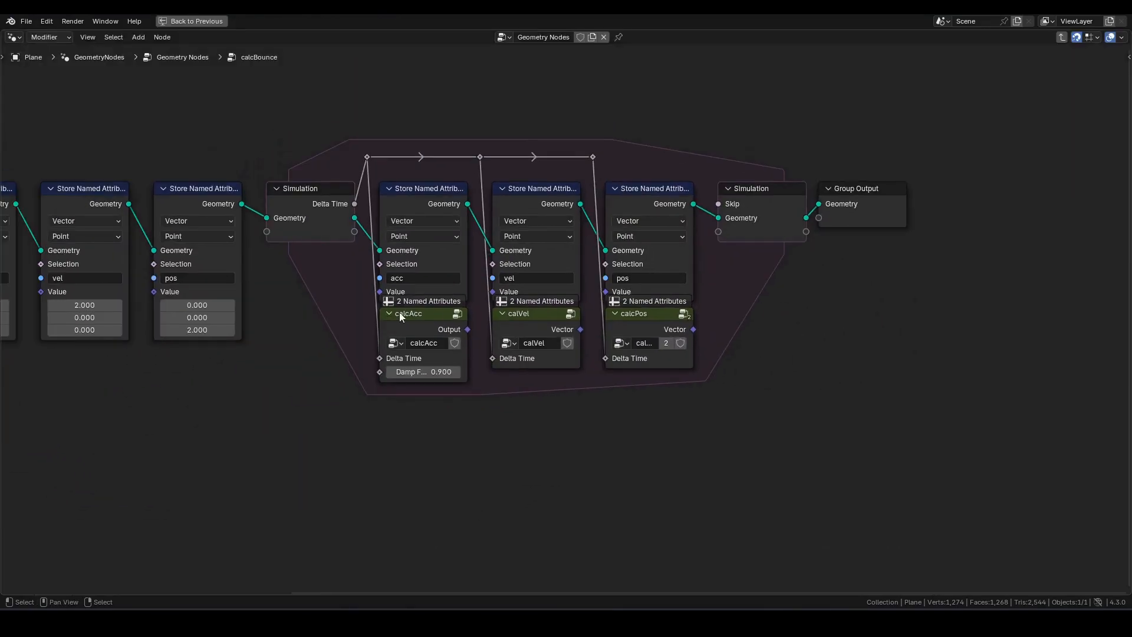
# Step: Move the Simulation output and Group Output nodes horizontally away from calcPos to make room inside the simulation zone
pyautogui.press('g')
pyautogui.press('x')
pyautogui.click(1088, 312)
pyautogui.moveTo(1081, 310); pyautogui.dragTo(791, 321, button='middle')
pyautogui.press('g')
pyautogui.press('x')
pyautogui.click(955, 325)
pyautogui.click(679, 331)
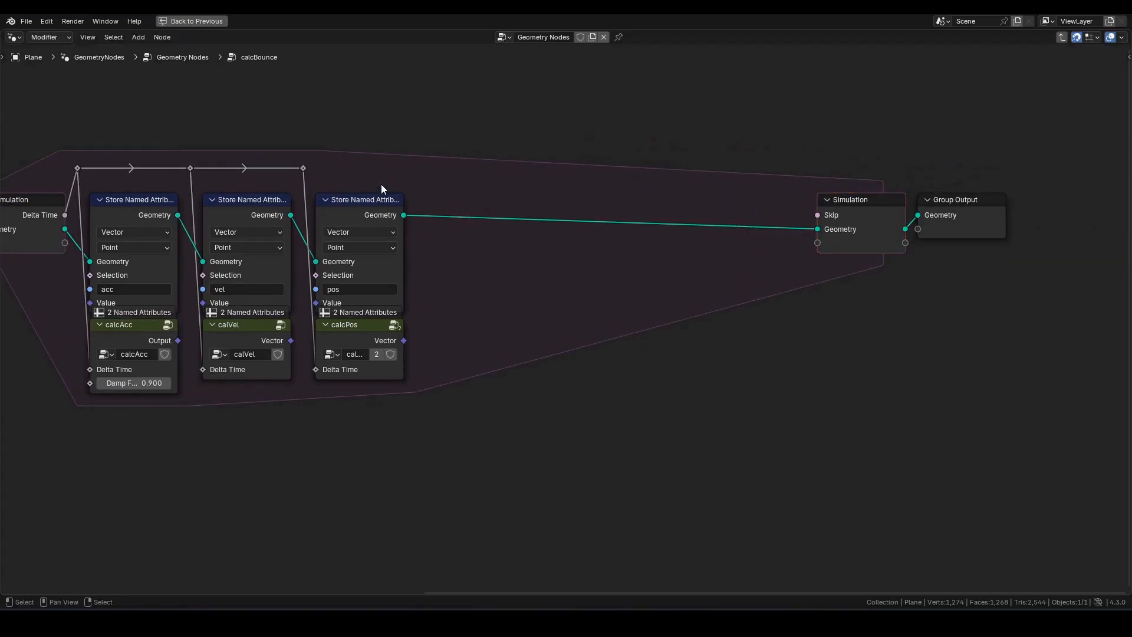
# Step: Duplicate the pos Store Named Attribute node just before the Simulation output and name the copy's attribute accFlt
pyautogui.click(371, 204)
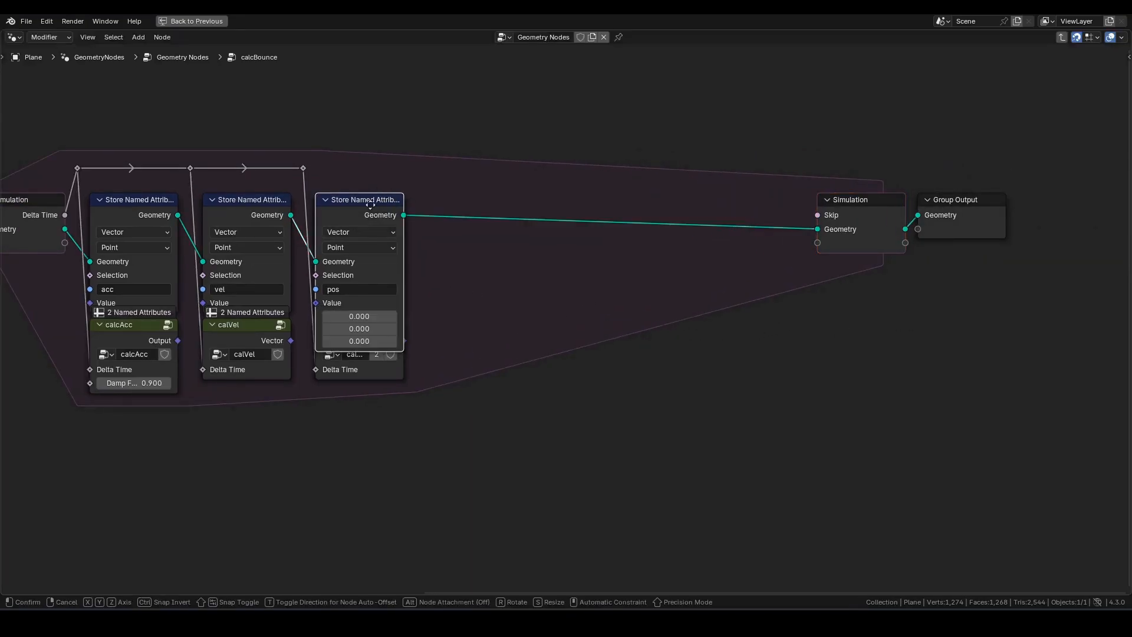
pyautogui.press('g')
pyautogui.press('x')
pyautogui.click(775, 202)
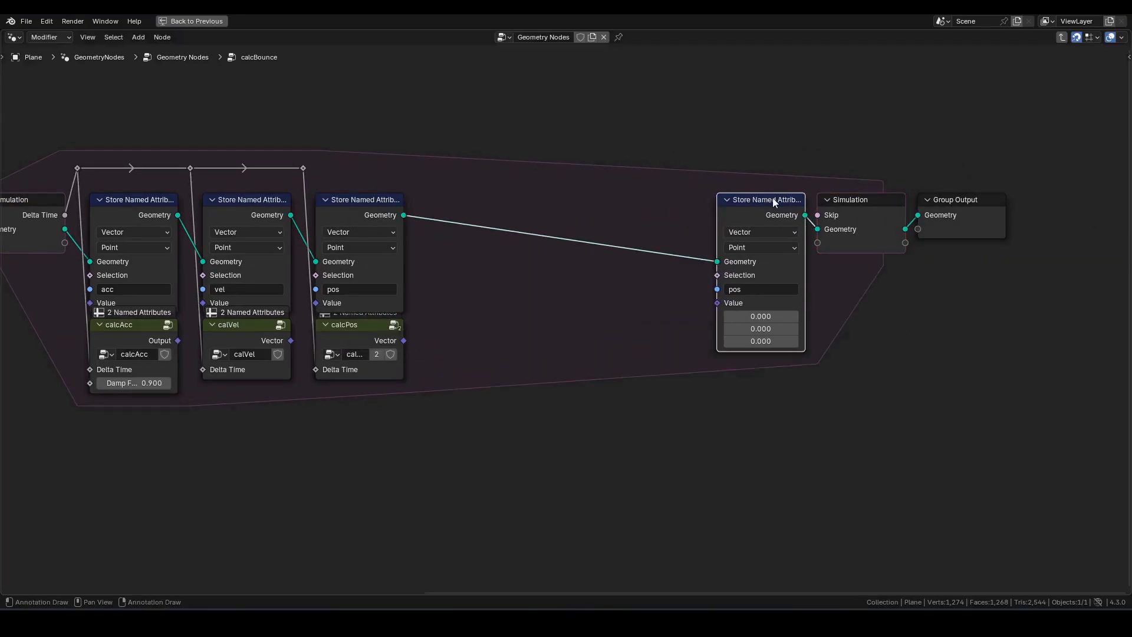
pyautogui.scroll(1, 676, 407)
pyautogui.click(797, 285)
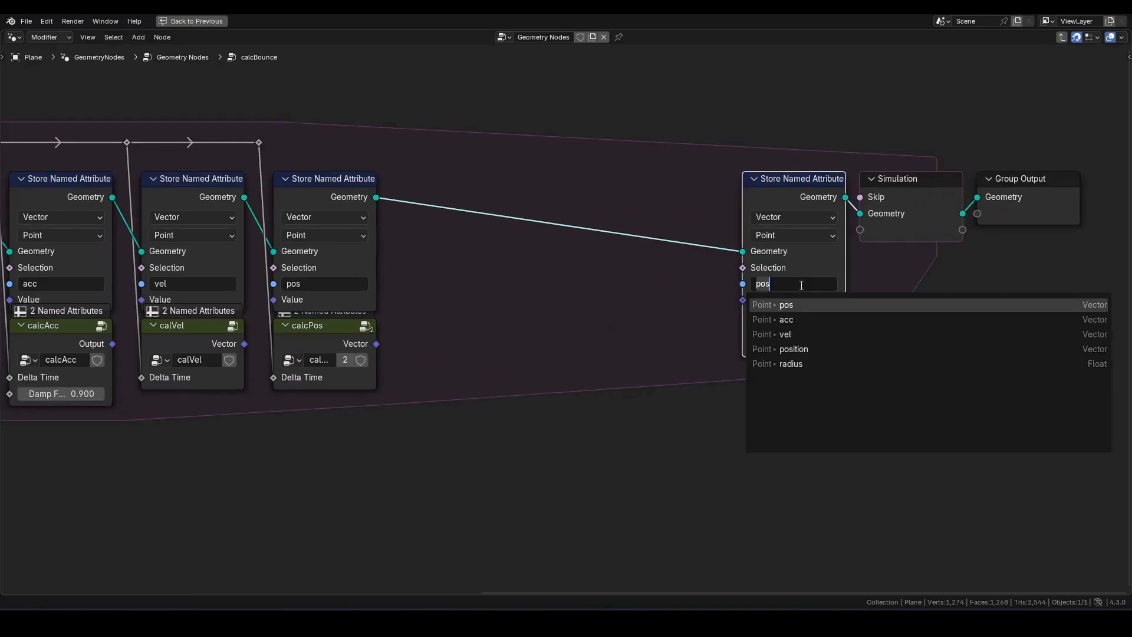
pyautogui.write('accFlt')
pyautogui.press('Return')
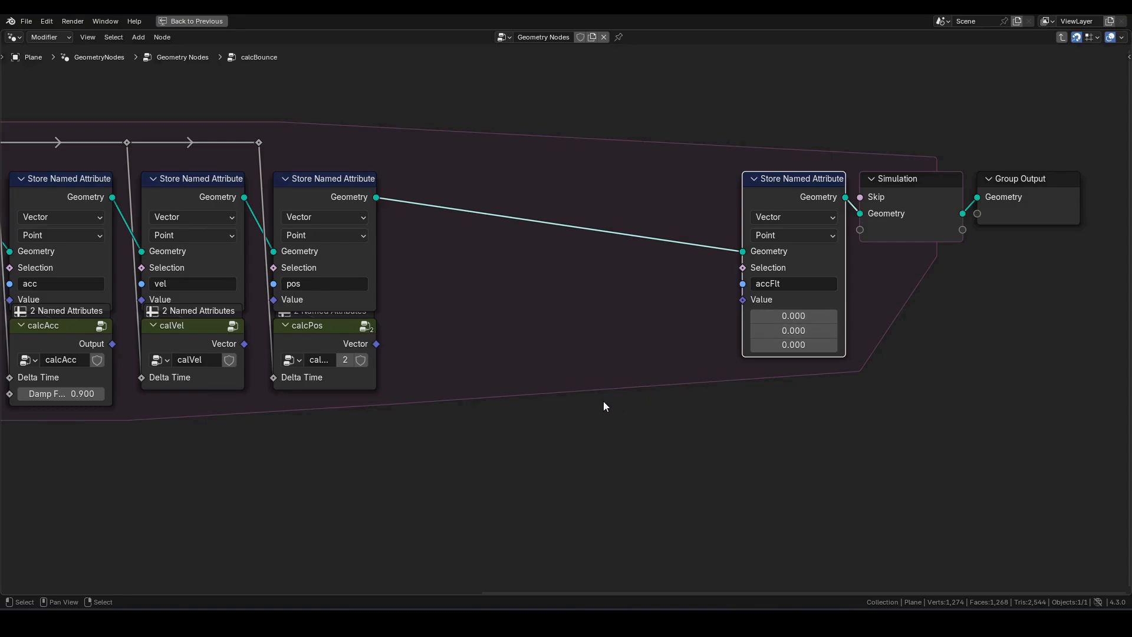
# Step: Add a Named Attribute node below the simulation zone that reads the vector attribute acc
pyautogui.scroll(-2, 610, 394)
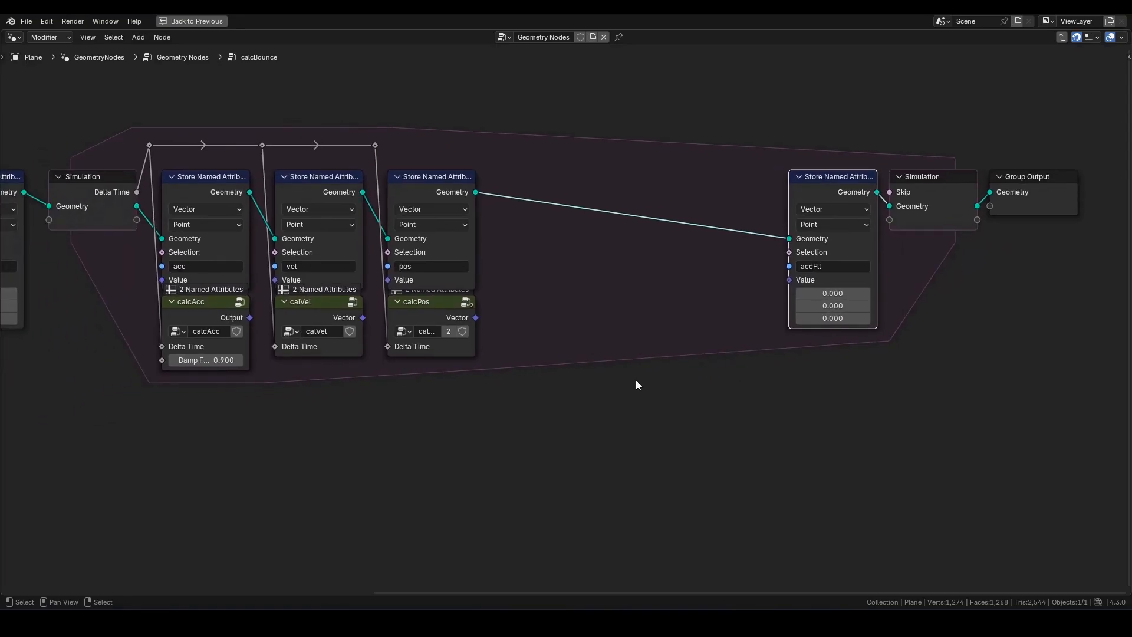
pyautogui.press('F3')
pyautogui.write('nam')
pyautogui.press('Return')
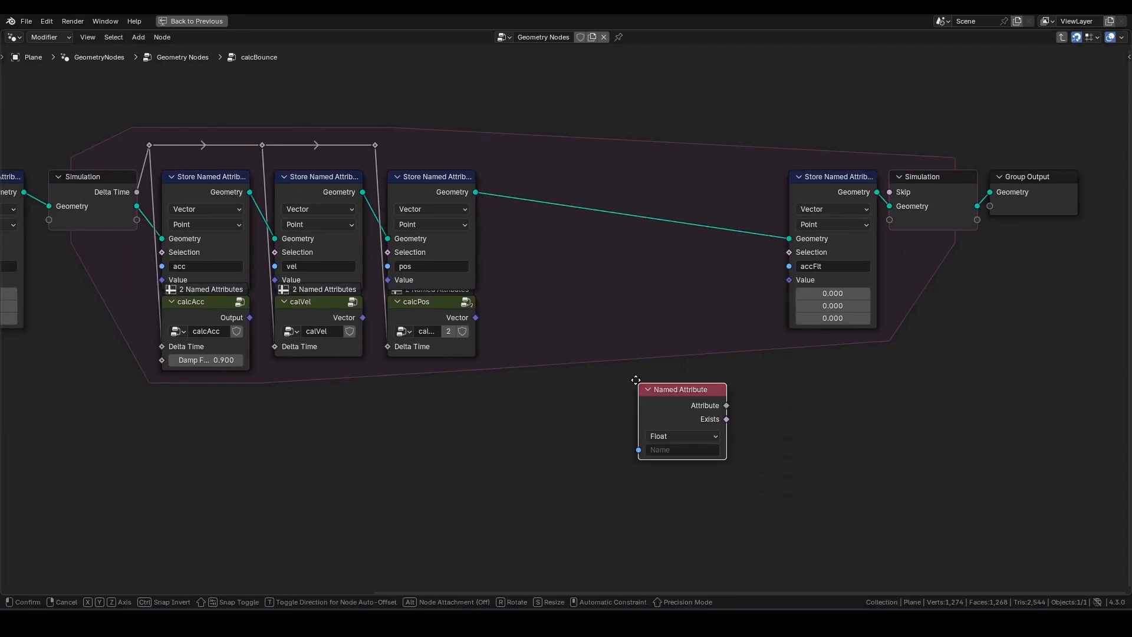
pyautogui.click(548, 380)
pyautogui.click(586, 450)
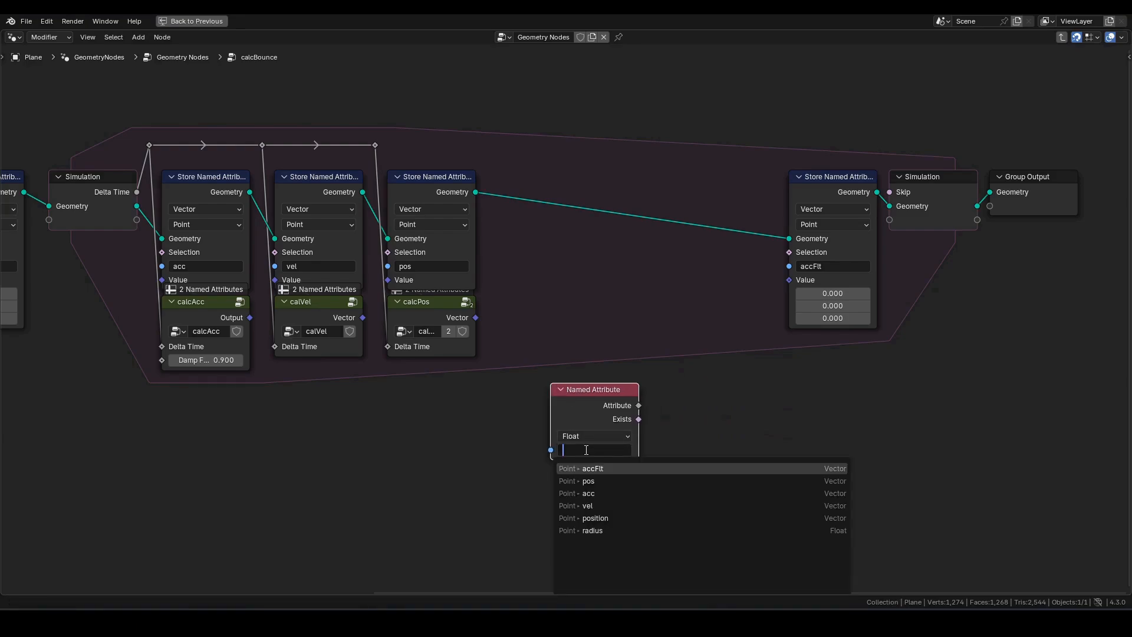
pyautogui.write('acc')
pyautogui.press('Return')
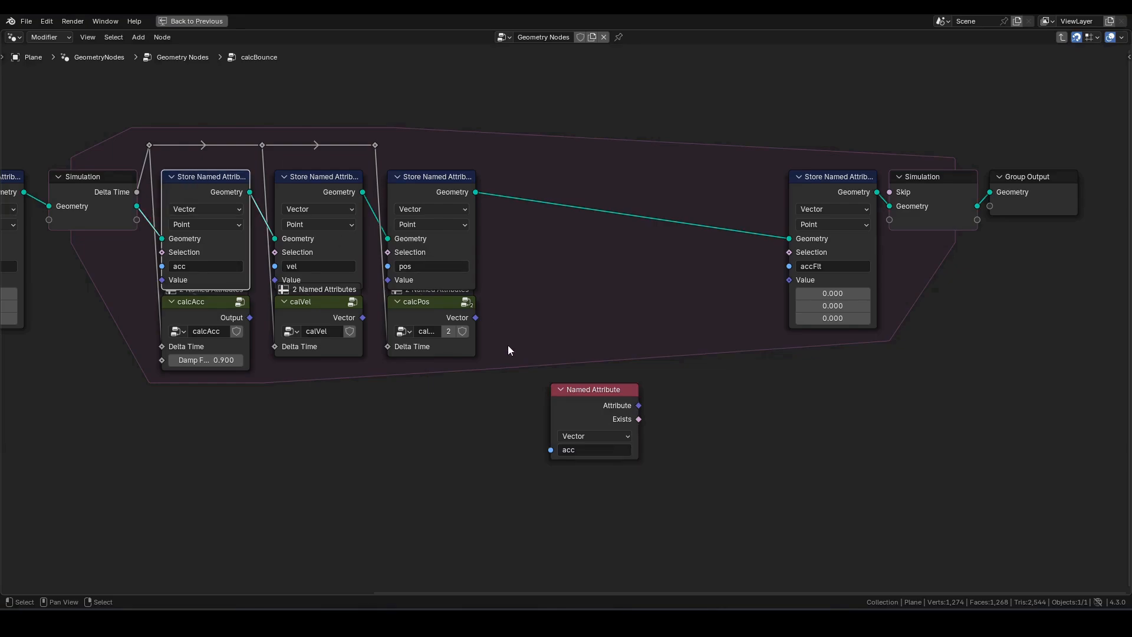
# Step: Feed the acc attribute into a new vector Scale node placed beside it
pyautogui.moveTo(640, 406); pyautogui.dragTo(663, 390)
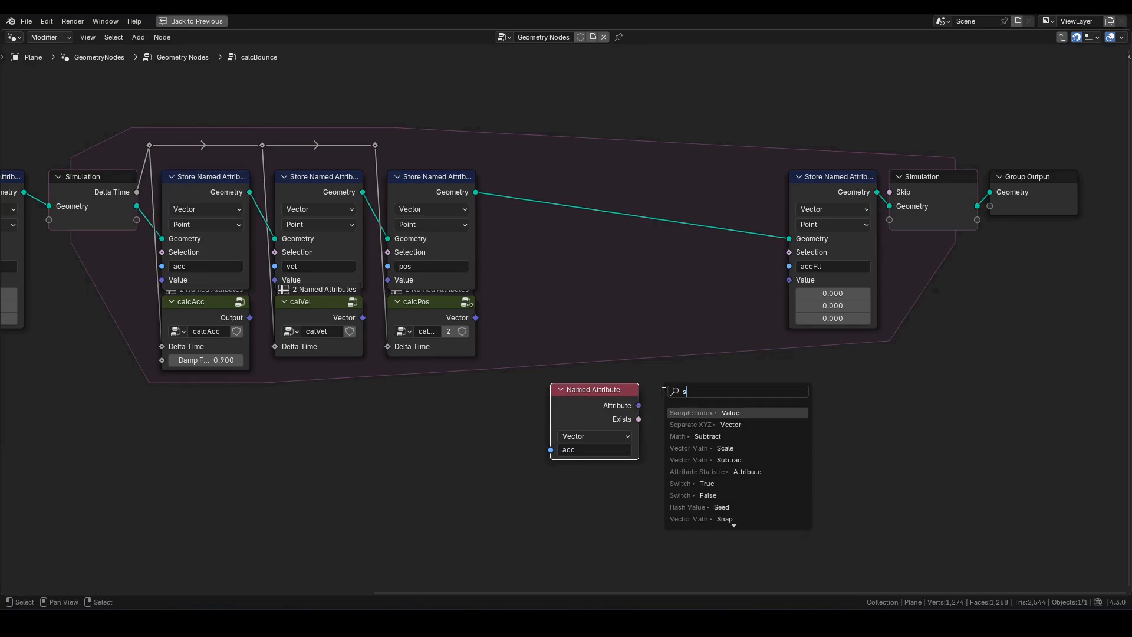
pyautogui.write('scale')
pyautogui.press('Return')
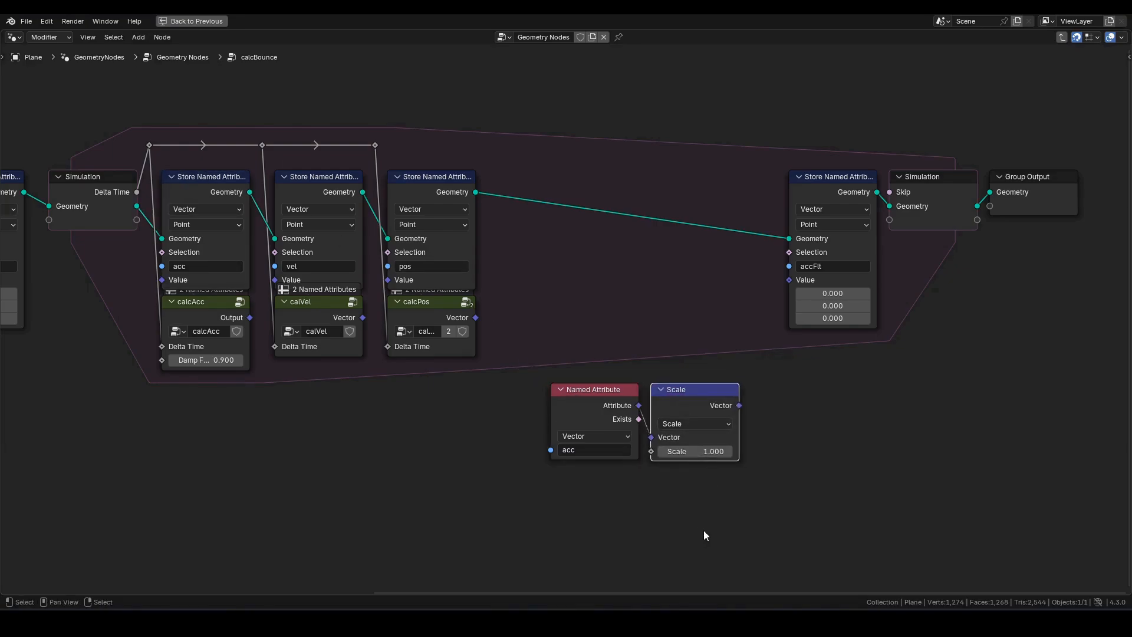
# Step: Duplicate the acc Named Attribute and its Scale node directly below the originals
pyautogui.moveTo(706, 536); pyautogui.dragTo(739, 489, button='middle')
pyautogui.moveTo(826, 493); pyautogui.dragTo(575, 324)
pyautogui.hotkey('shift', 'd')
pyautogui.press('y')
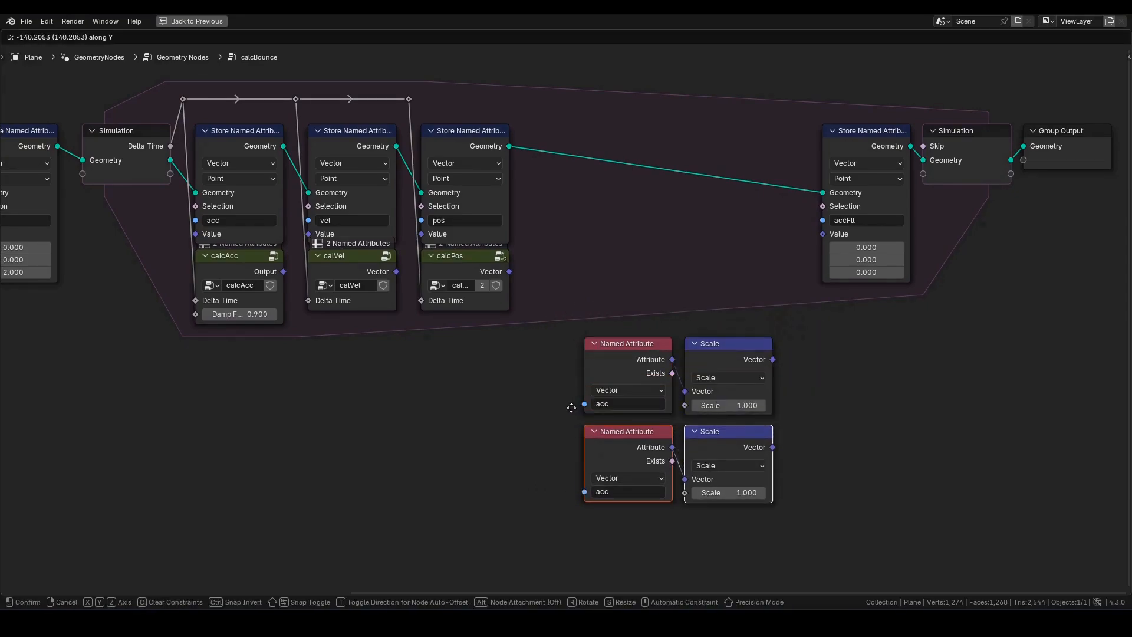
pyautogui.click(571, 408)
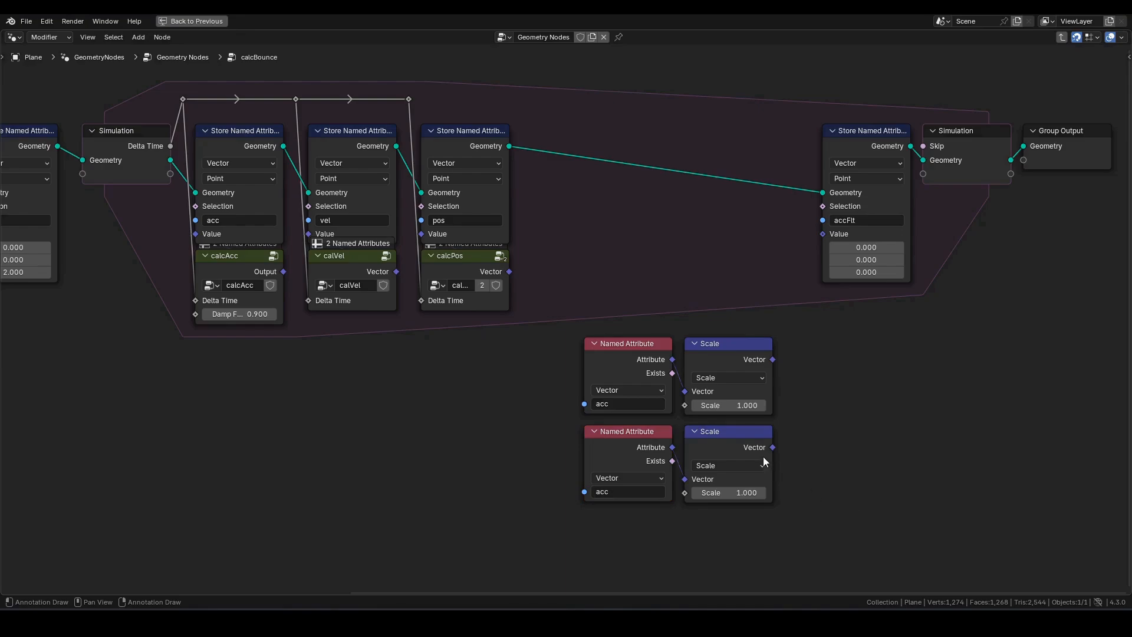
# Step: Set the duplicated Named Attribute node to read accFlt
pyautogui.click(637, 492)
pyautogui.write('acc')
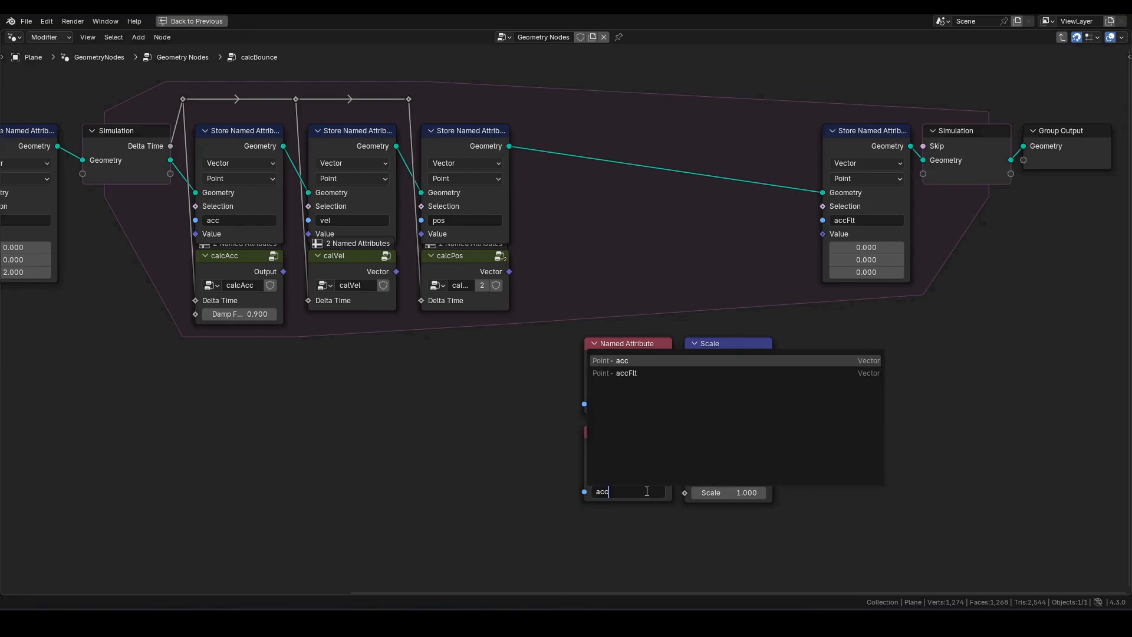
pyautogui.write('Flt')
pyautogui.press('Return')
pyautogui.click(617, 449)
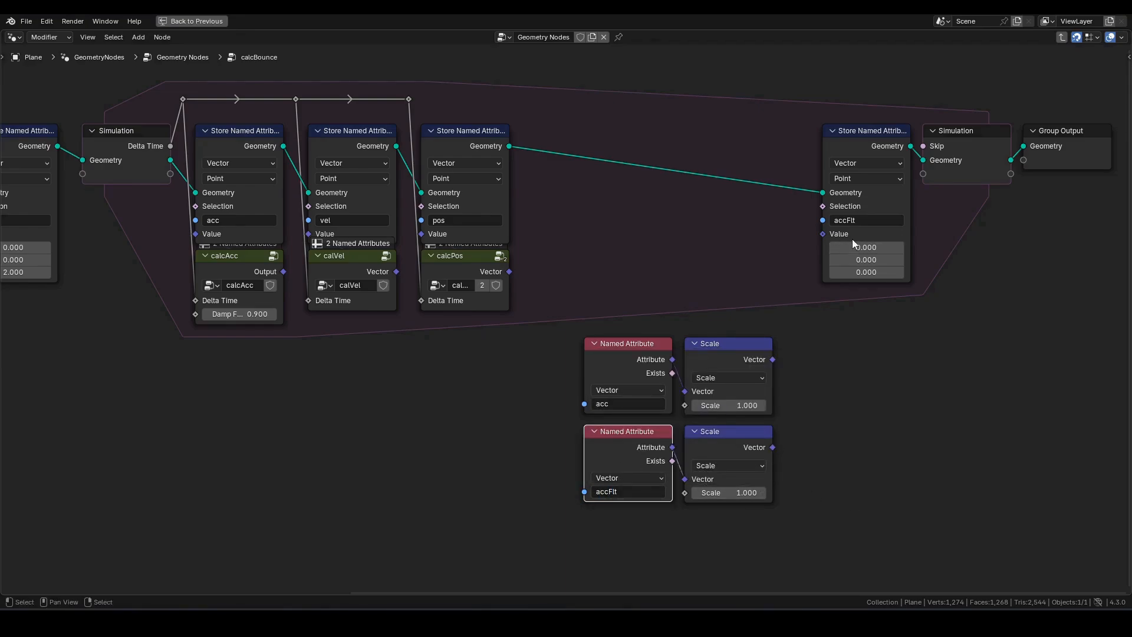
pyautogui.click(871, 202)
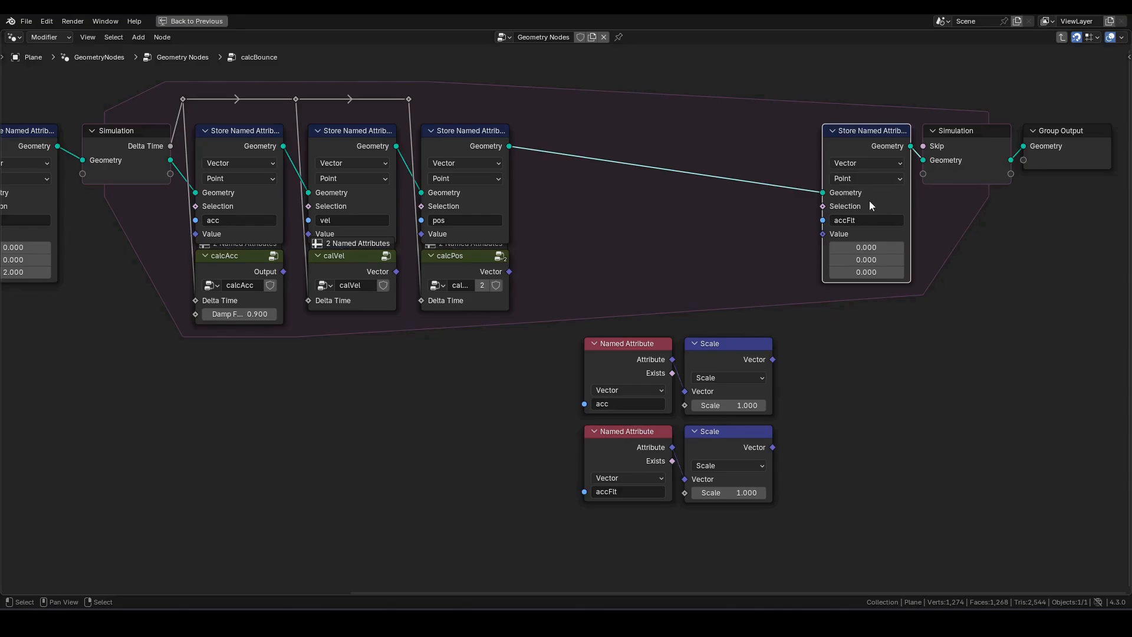
pyautogui.click(652, 434)
pyautogui.click(824, 425)
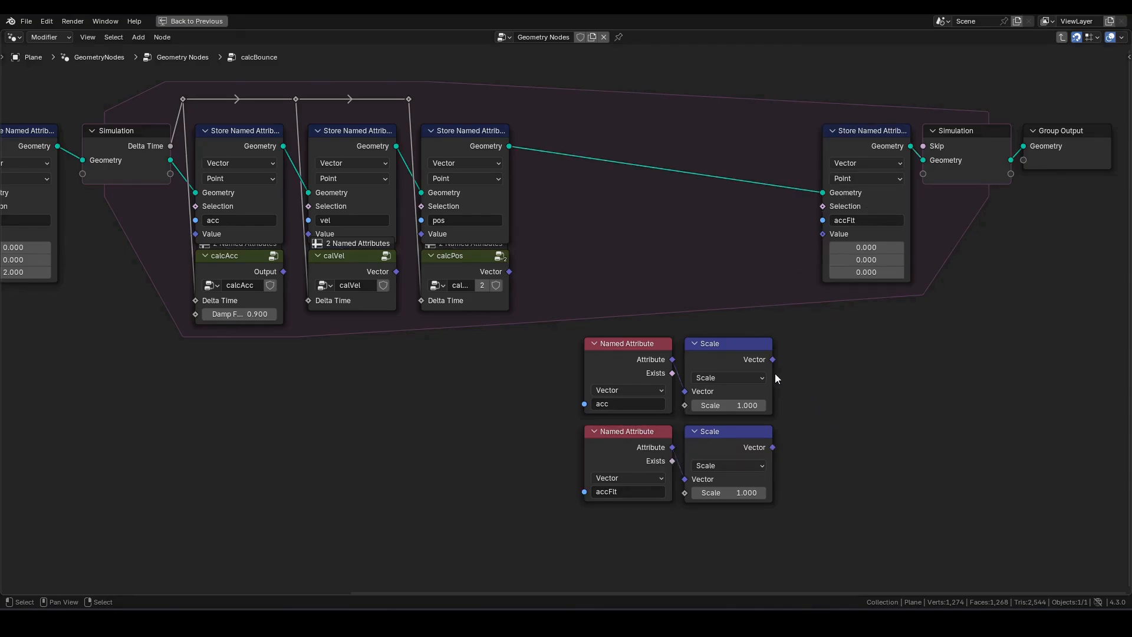
# Step: Add a vector Add node next to the Scale nodes and feed both scaled vectors into it
pyautogui.hotkey('shift', 'a')
pyautogui.write('s')
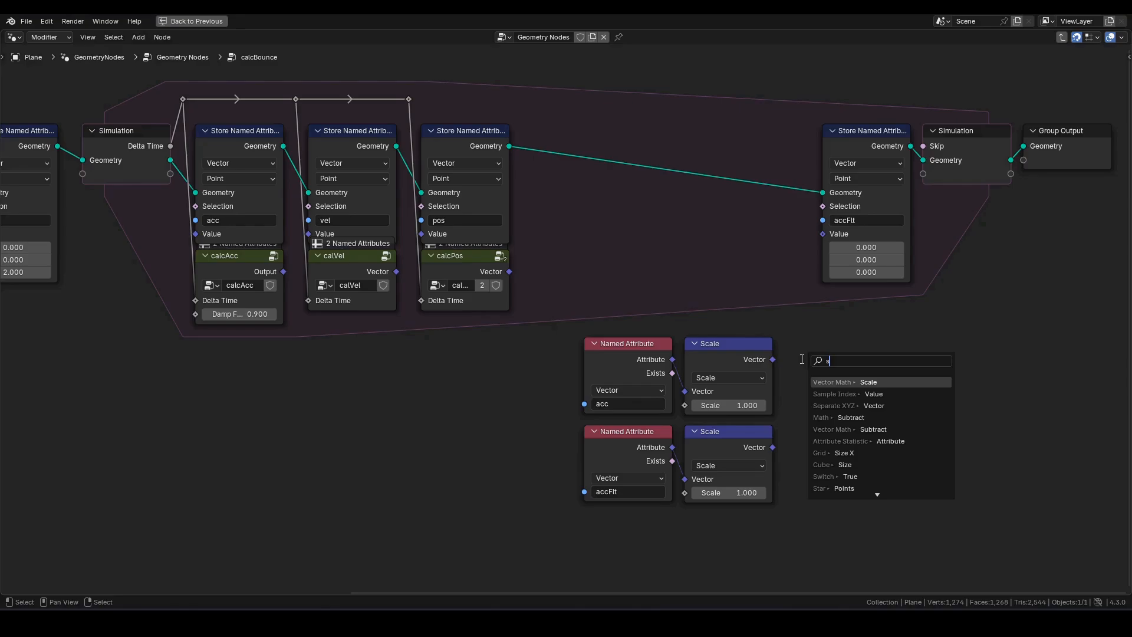
pyautogui.press('BackSpace')
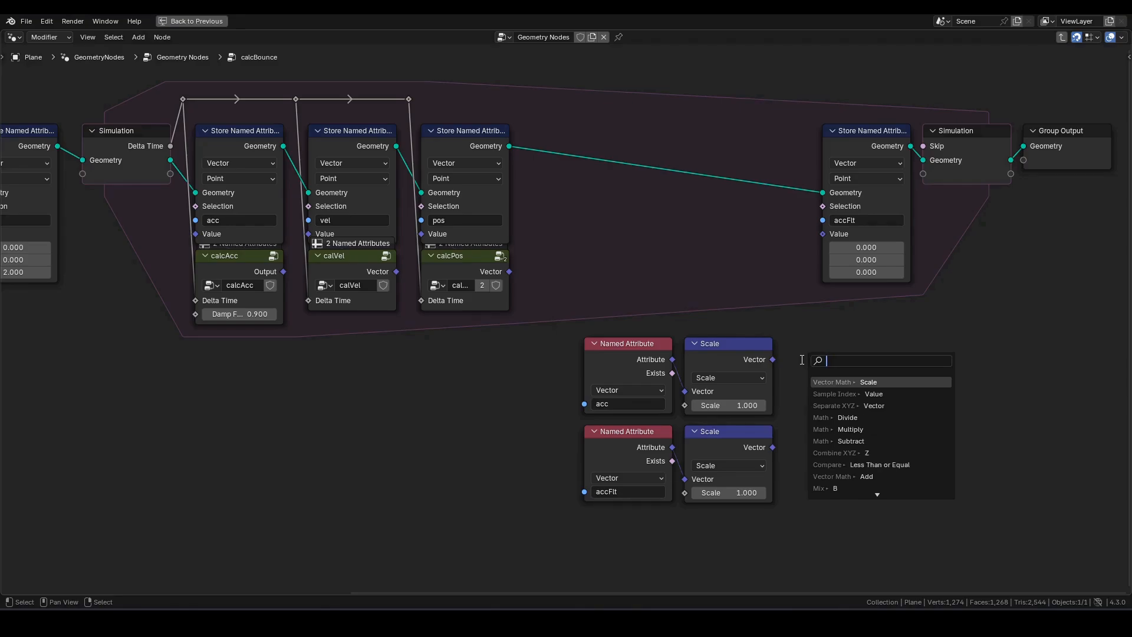
pyautogui.write('add')
pyautogui.press('Return')
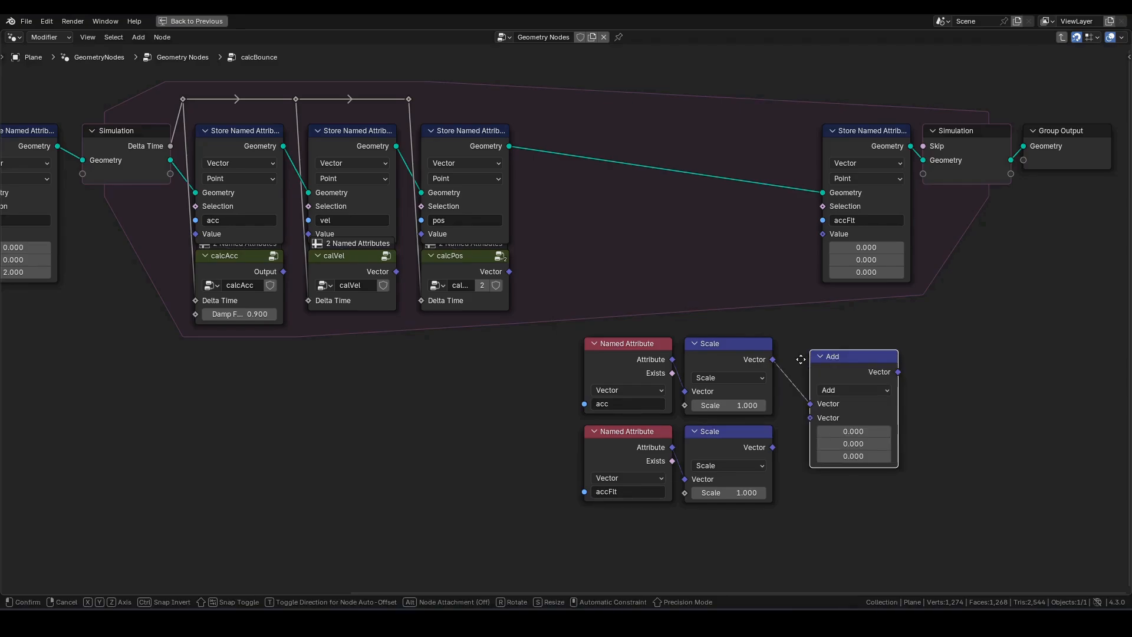
pyautogui.click(776, 346)
pyautogui.moveTo(771, 450); pyautogui.dragTo(812, 407)
# Step: Add a Value node set to 0.2, driving the scale factor of the acc attribute's Scale node
pyautogui.moveTo(853, 447); pyautogui.dragTo(905, 426, button='middle')
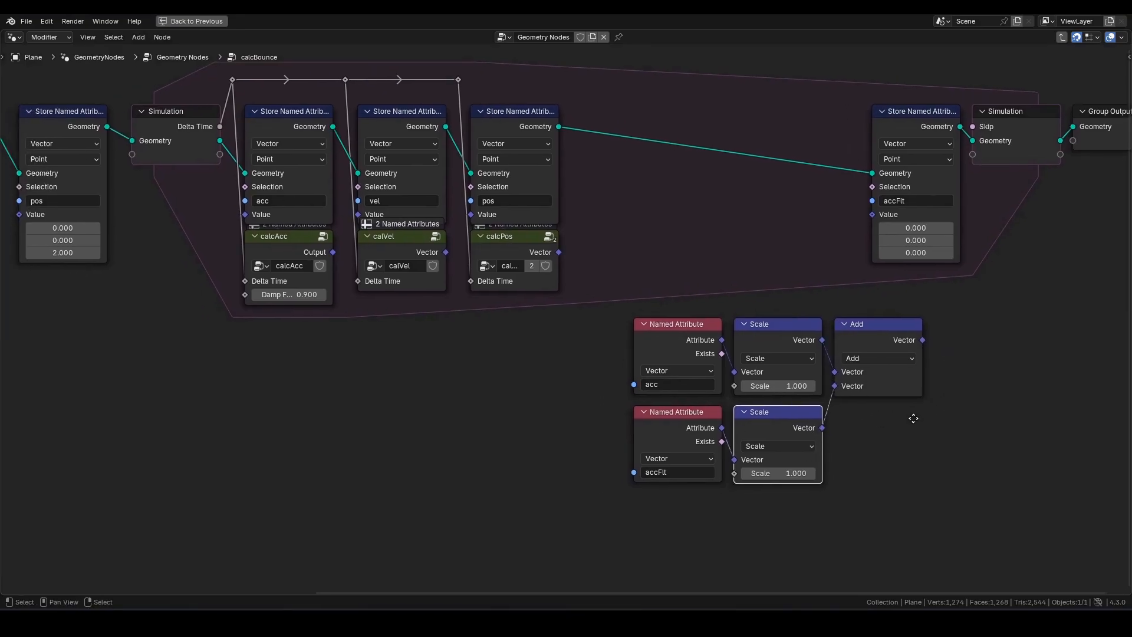
pyautogui.moveTo(735, 389); pyautogui.dragTo(466, 405)
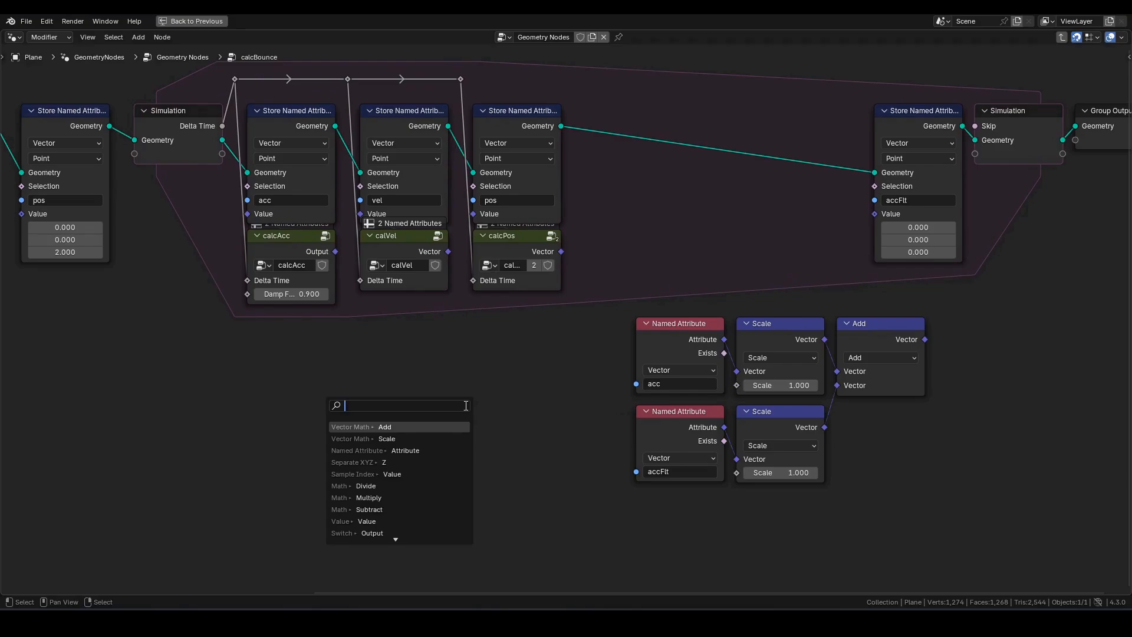
pyautogui.write('va')
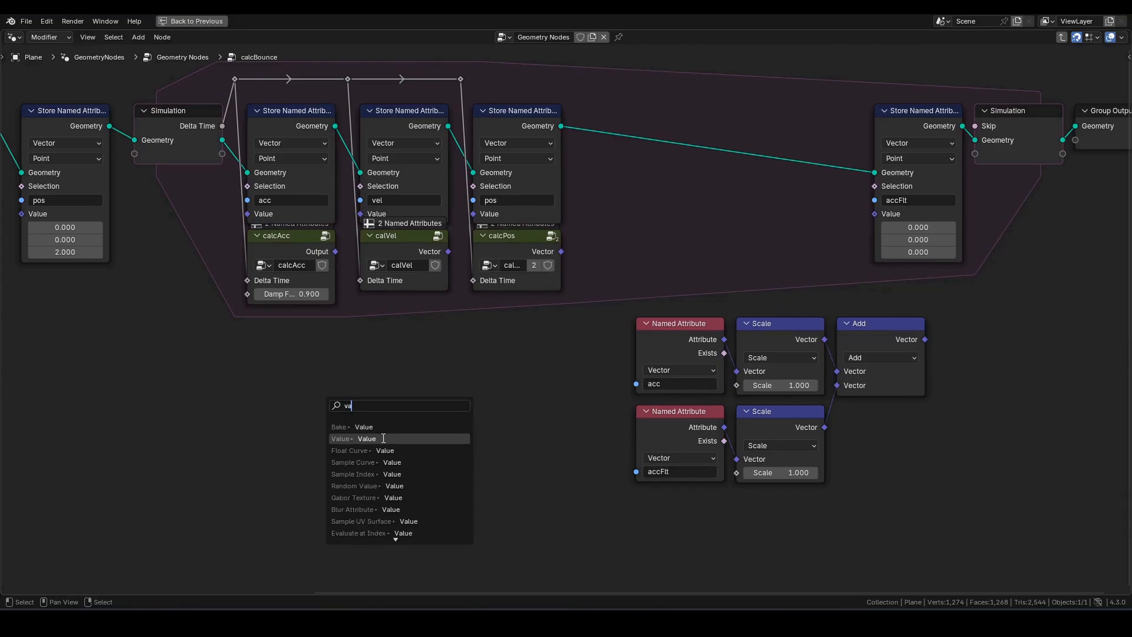
pyautogui.click(384, 439)
pyautogui.click(458, 409)
pyautogui.click(461, 408)
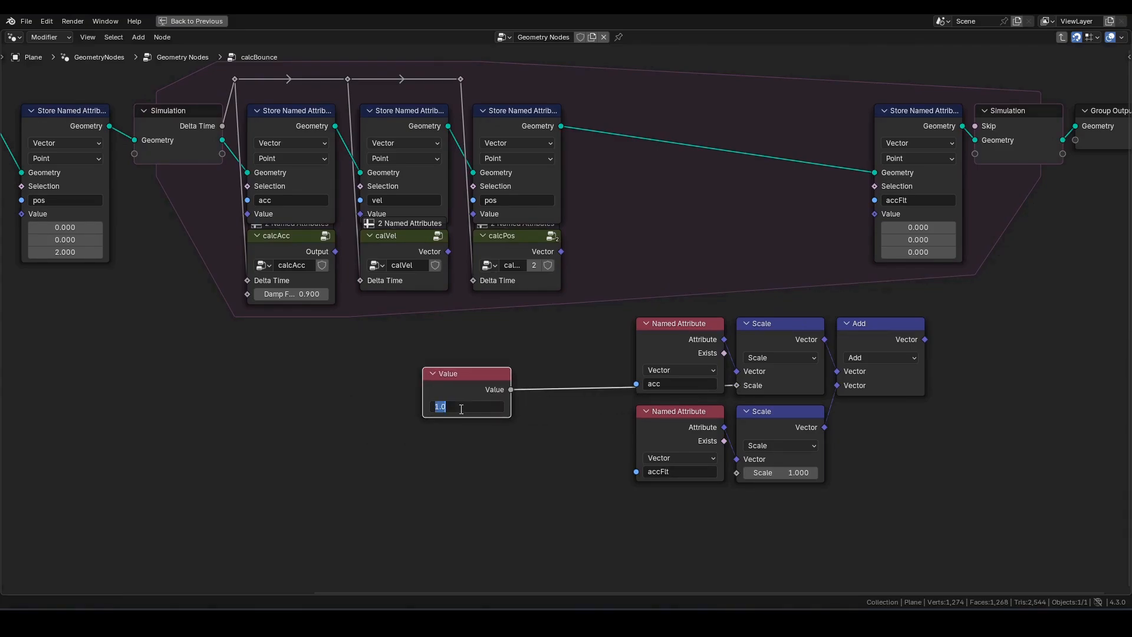
pyautogui.write('.2')
pyautogui.press('Return')
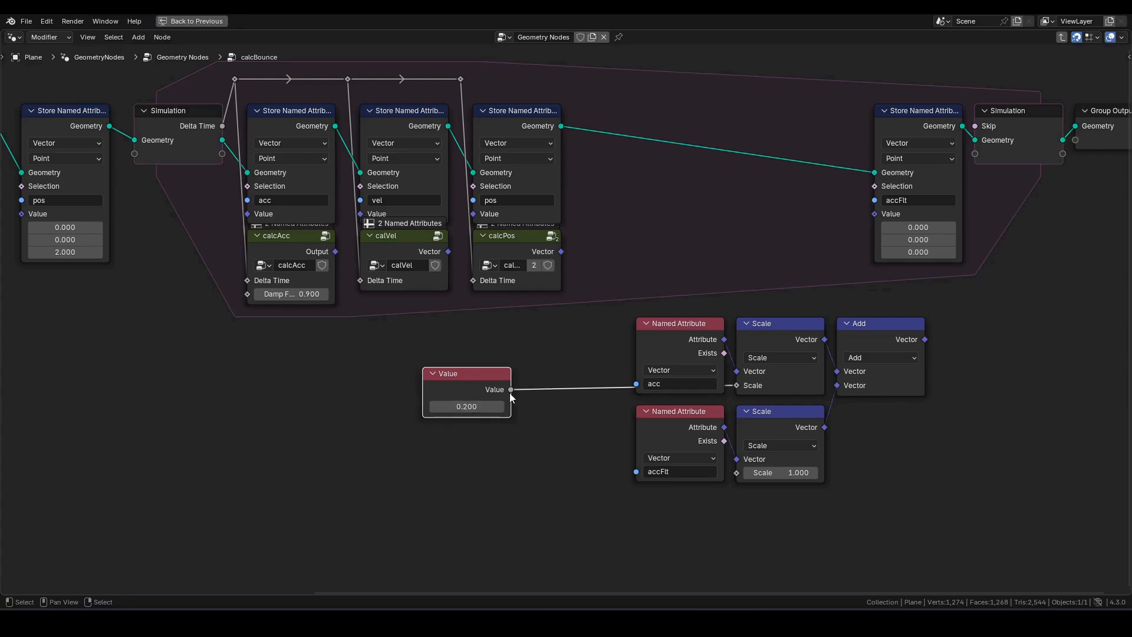
pyautogui.moveTo(472, 388)
pyautogui.mouseDown()
pyautogui.moveTo(410, 375)
pyautogui.moveTo(458, 386)
pyautogui.mouseUp()
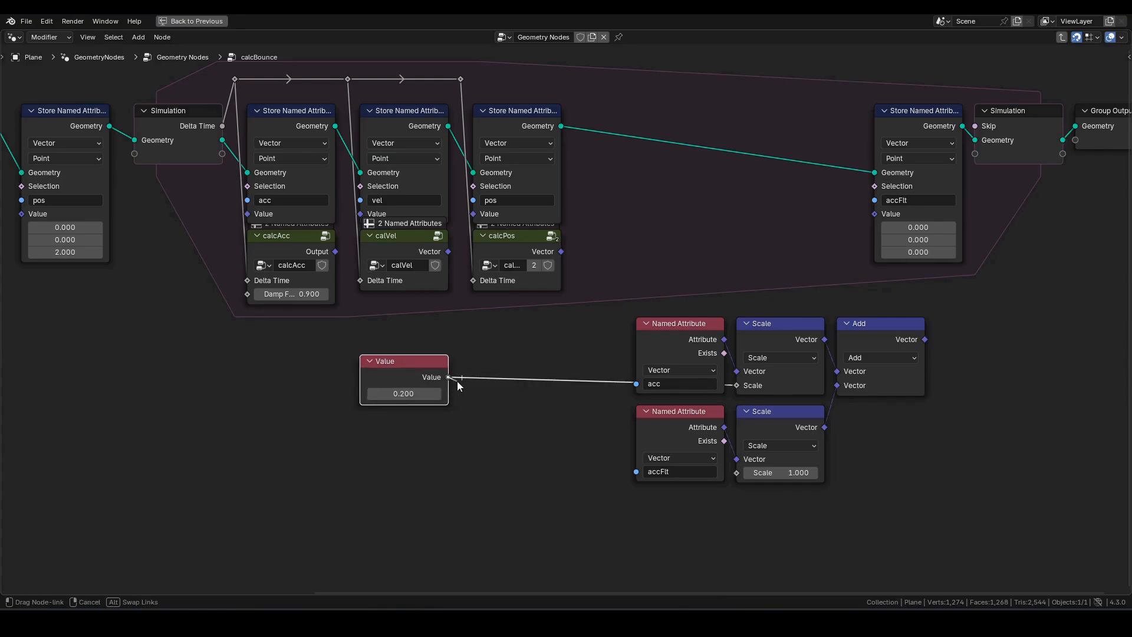
# Step: Add a Math Subtract node fed by the Value node and place it below the accFlt Named Attribute
pyautogui.moveTo(482, 463); pyautogui.dragTo(482, 464)
pyautogui.write('sub')
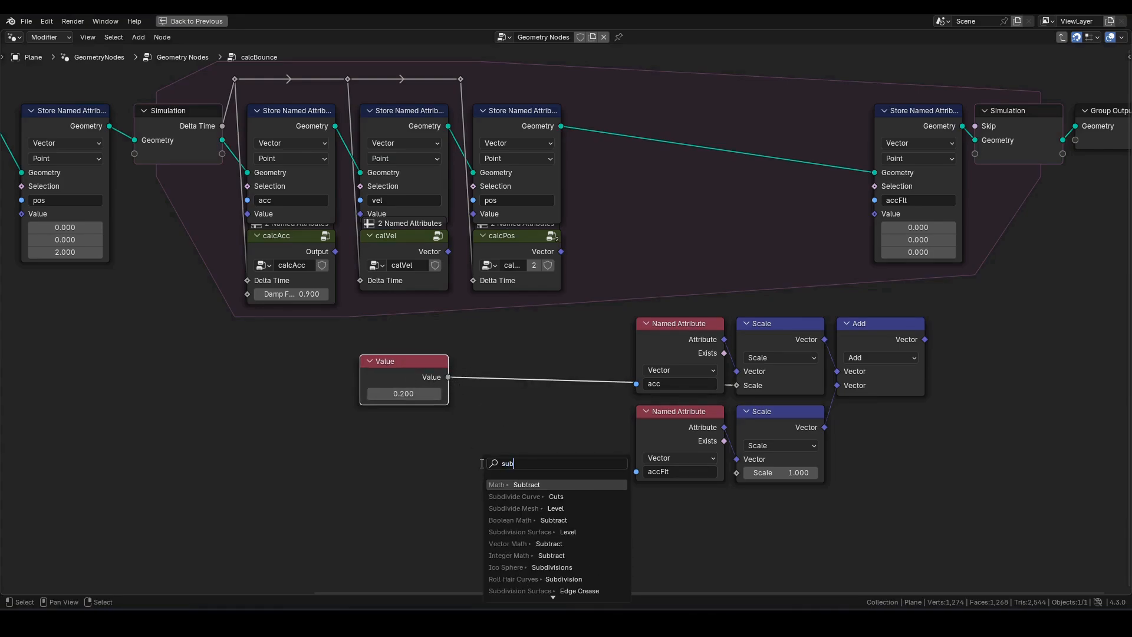
pyautogui.press('Return')
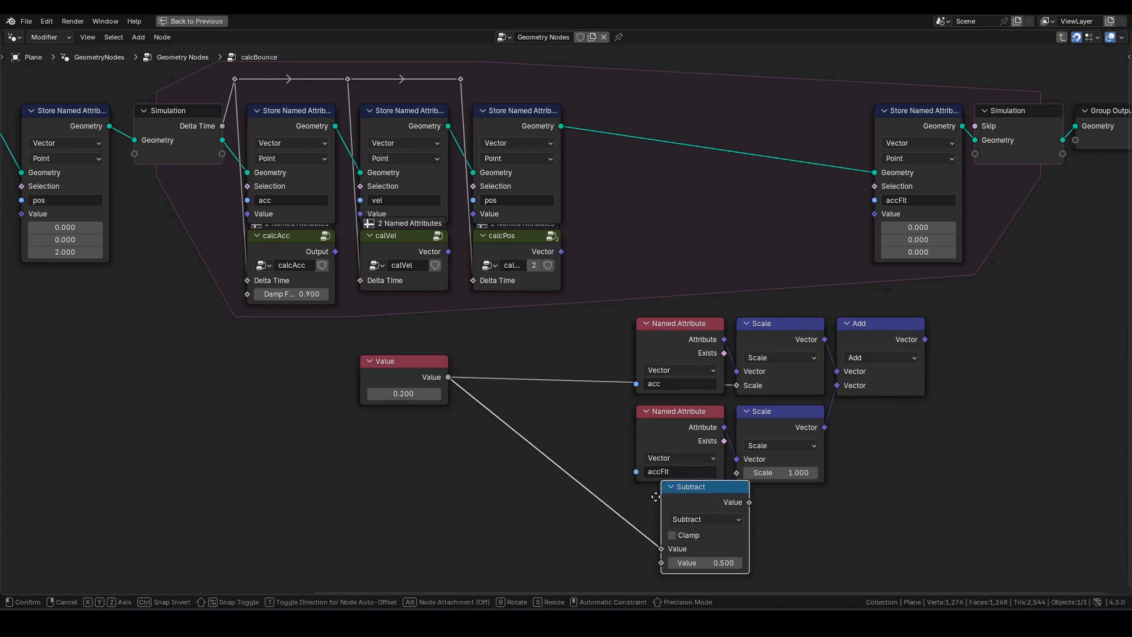
pyautogui.click(641, 502)
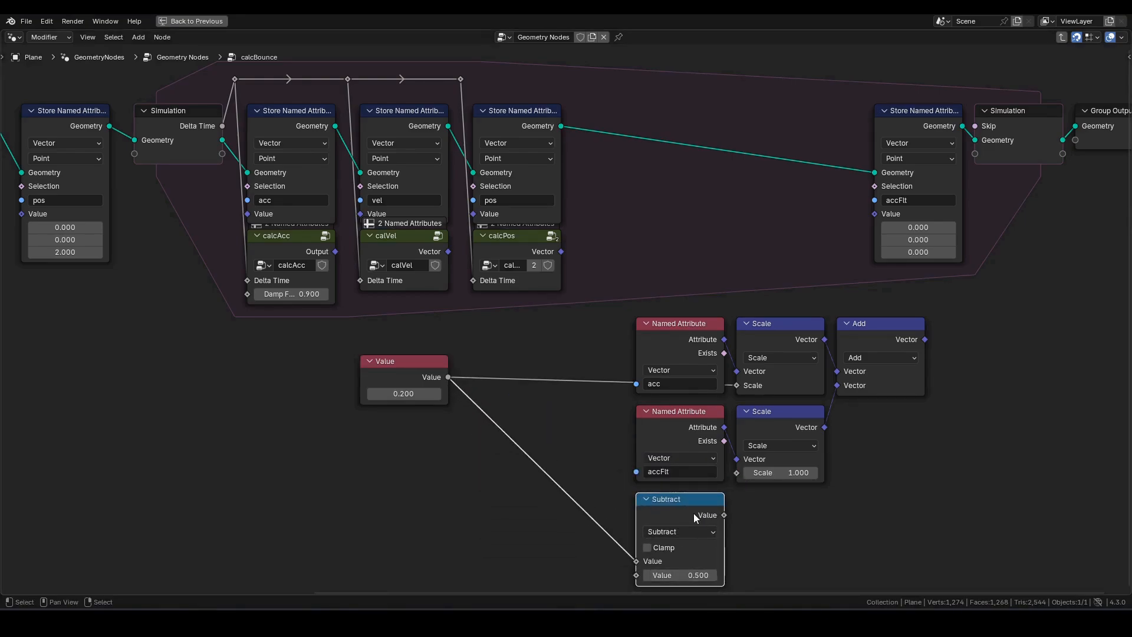
# Step: Make the Subtract node compute 1 minus the Value and feed its result into the accFlt Scale node's factor
pyautogui.hotkey('alt', 's')
pyautogui.click(687, 562)
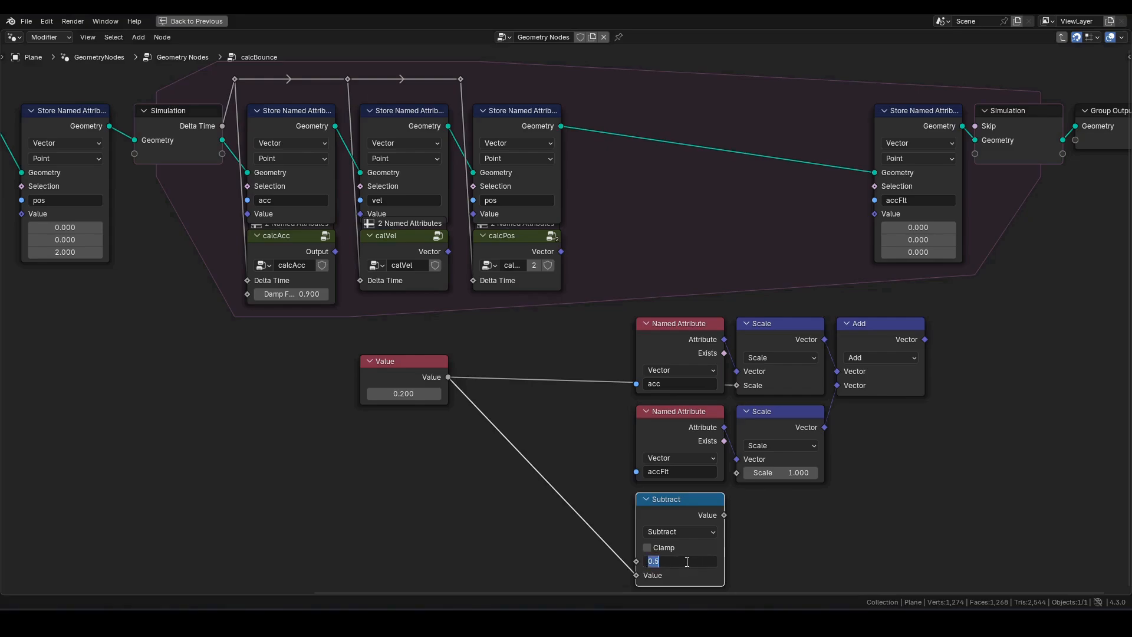
pyautogui.write('1')
pyautogui.press('Return')
pyautogui.moveTo(784, 522); pyautogui.dragTo(711, 505, button='middle')
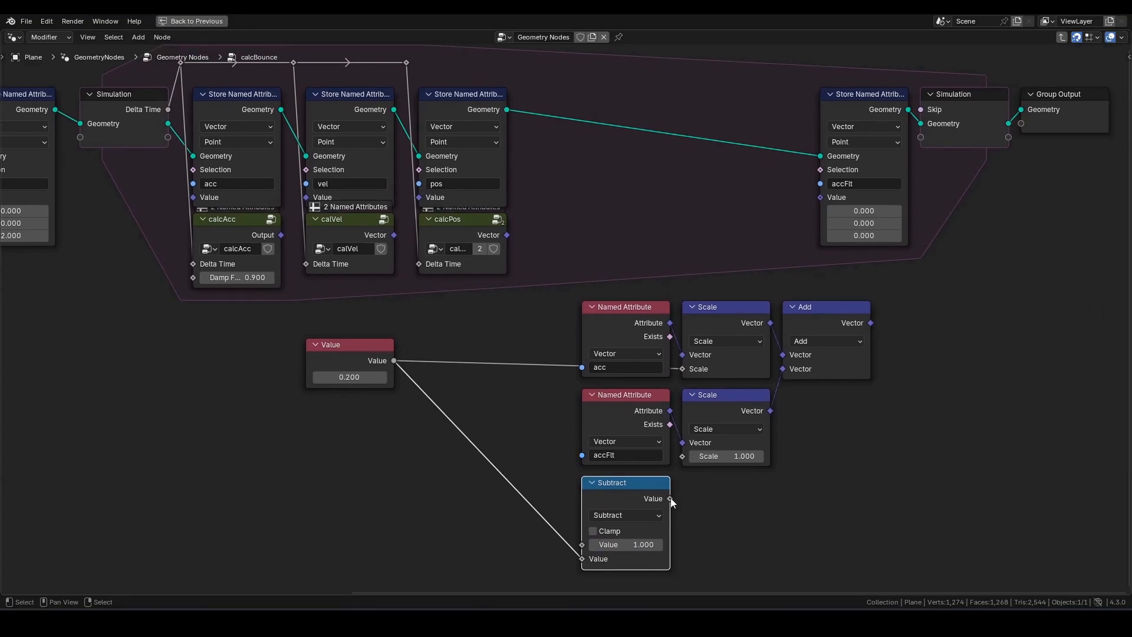
pyautogui.moveTo(670, 499); pyautogui.dragTo(676, 465)
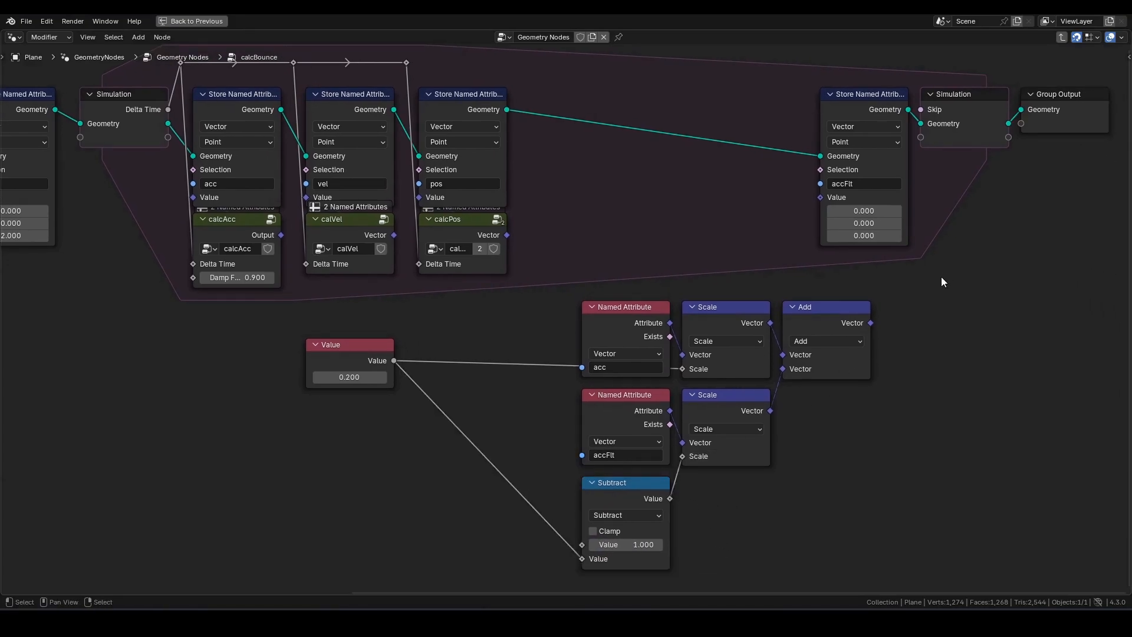
# Step: Connect the Add node's vector output to the value of the accFlt Store Named Attribute node
pyautogui.moveTo(873, 312); pyautogui.dragTo(775, 370, button='middle')
pyautogui.moveTo(773, 382); pyautogui.dragTo(722, 255)
pyautogui.scroll(-1, 820, 365)
pyautogui.moveTo(819, 365); pyautogui.dragTo(843, 319, button='middle')
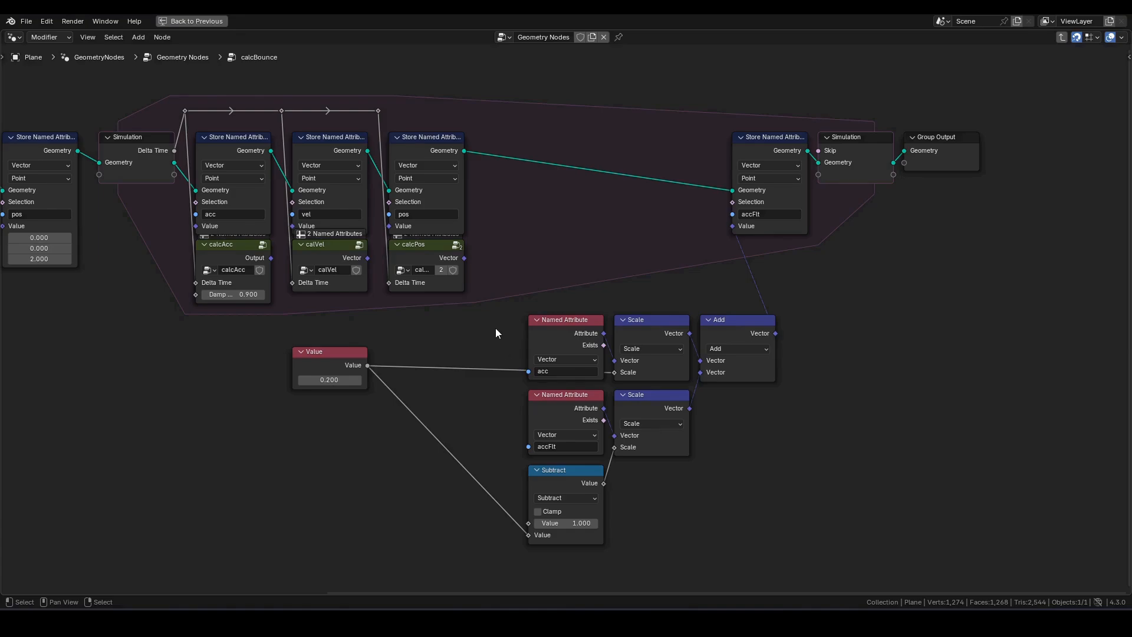
# Step: Merge the Value node's two links through a reroute and group the filter nodes, leaving the Value node outside
pyautogui.keyDown('shift'); pyautogui.moveTo(485, 356); pyautogui.dragTo(418, 481, button='right'); pyautogui.keyUp('shift')
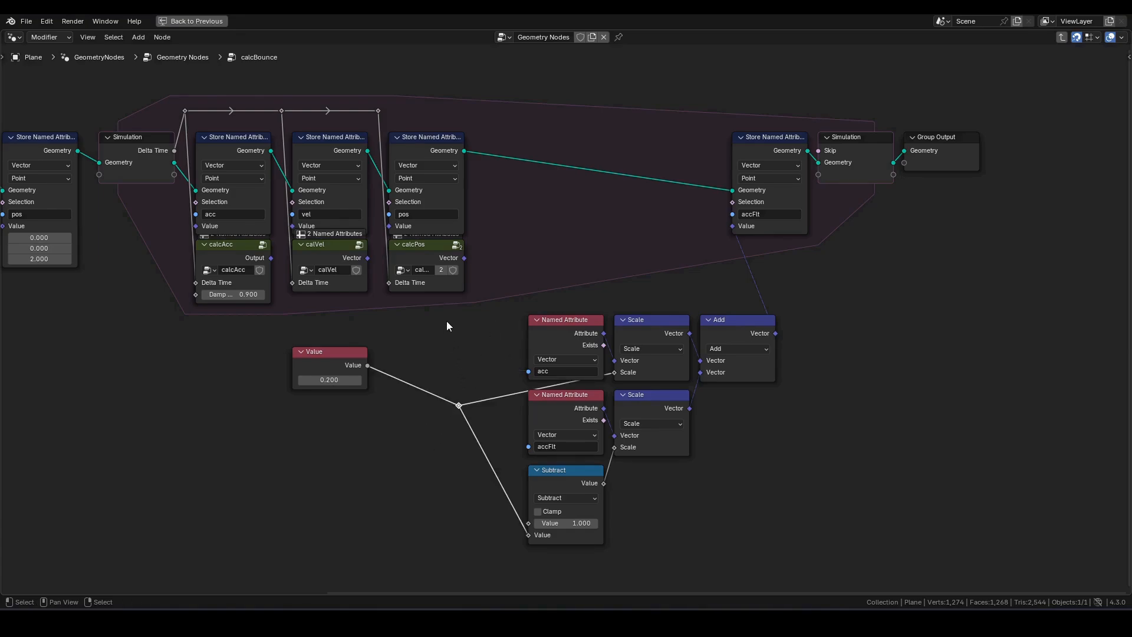
pyautogui.moveTo(448, 319); pyautogui.dragTo(842, 546)
pyautogui.hotkey('ctrl', 'g')
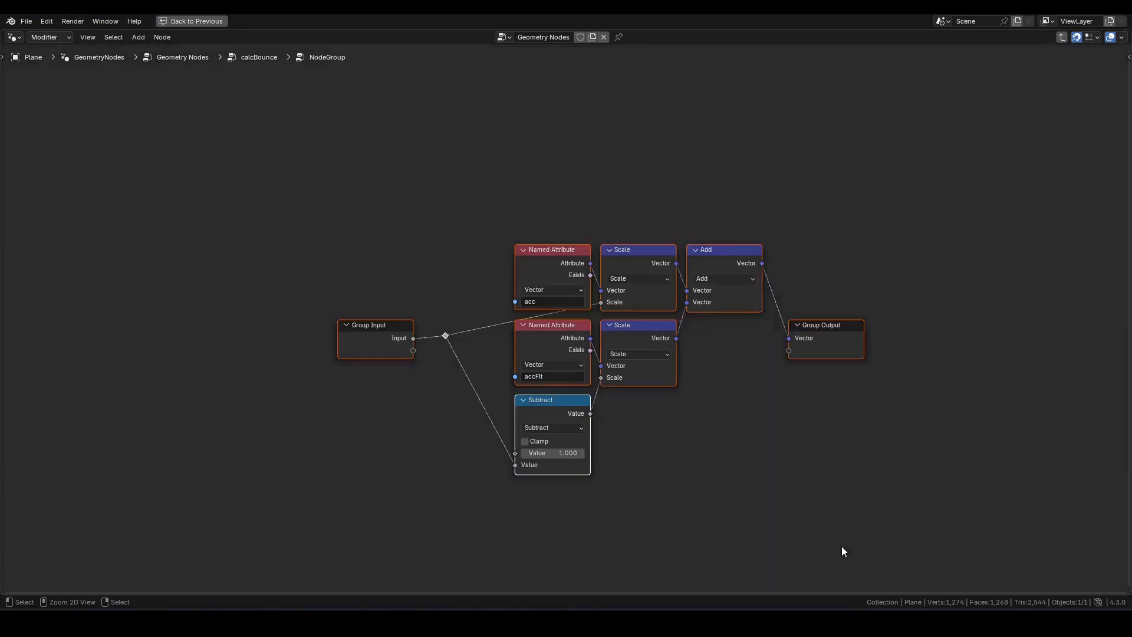
# Step: Rename the new group's float input socket to Filter Gain
pyautogui.press('n')
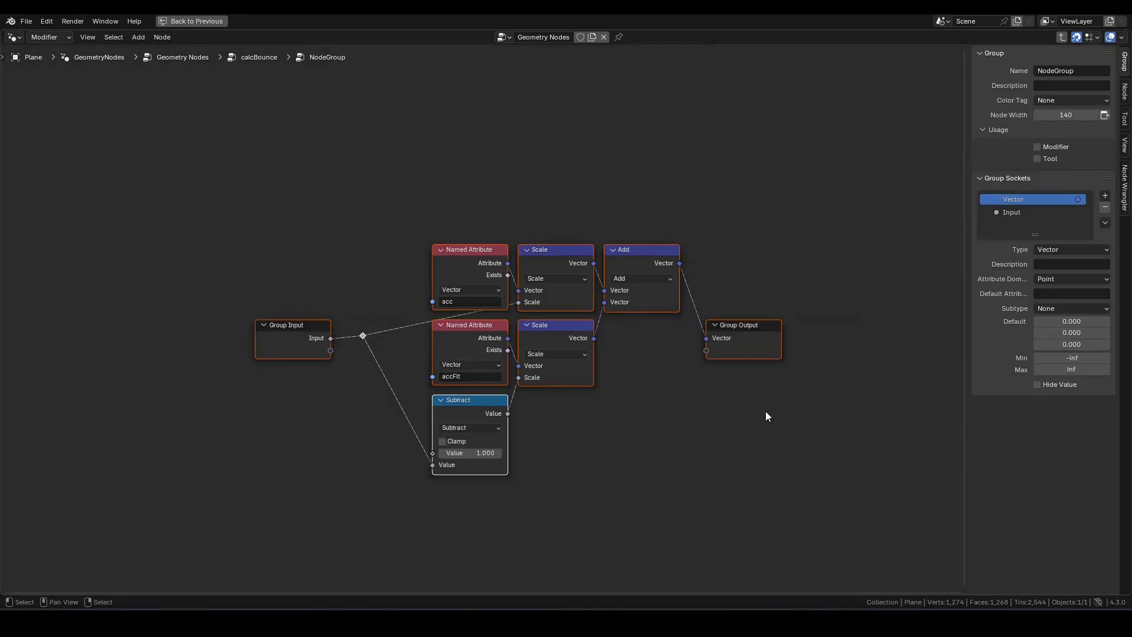
pyautogui.doubleClick(1035, 212)
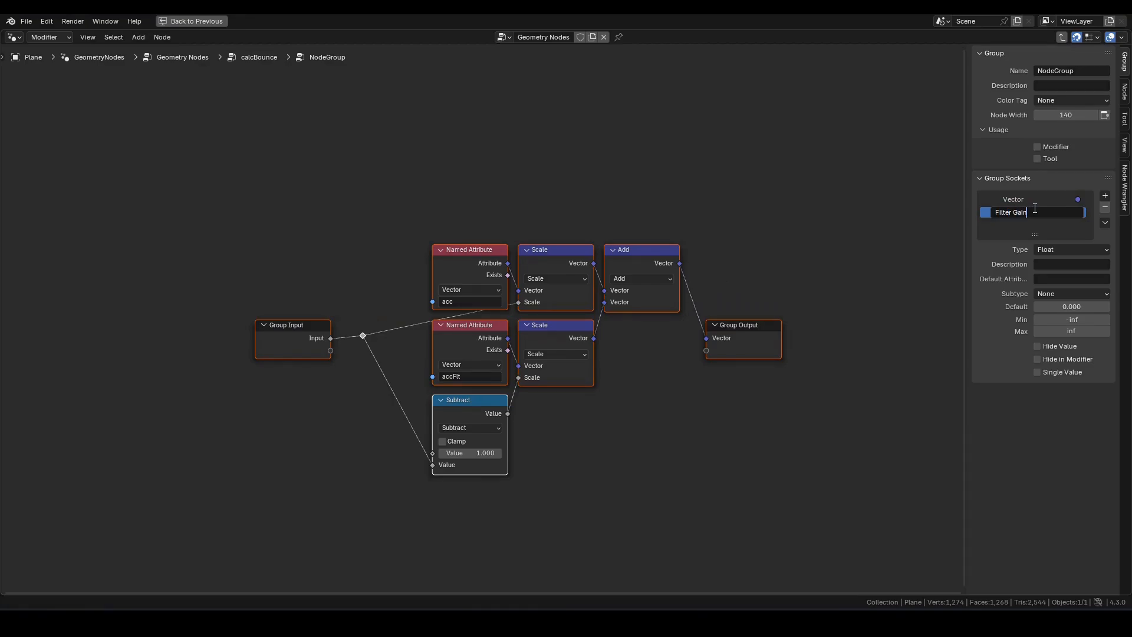
pyautogui.press('Return')
# Step: Move the Group Input, reroute and Group Output closer to the filter nodes, and return to calcBounce
pyautogui.moveTo(242, 268); pyautogui.dragTo(366, 384)
pyautogui.press('g')
pyautogui.click(381, 302)
pyautogui.click(384, 303)
pyautogui.press('a')
pyautogui.moveTo(752, 324); pyautogui.dragTo(693, 302)
pyautogui.click(693, 303)
pyautogui.moveTo(693, 303); pyautogui.dragTo(678, 227)
pyautogui.click(851, 236)
pyautogui.press('n')
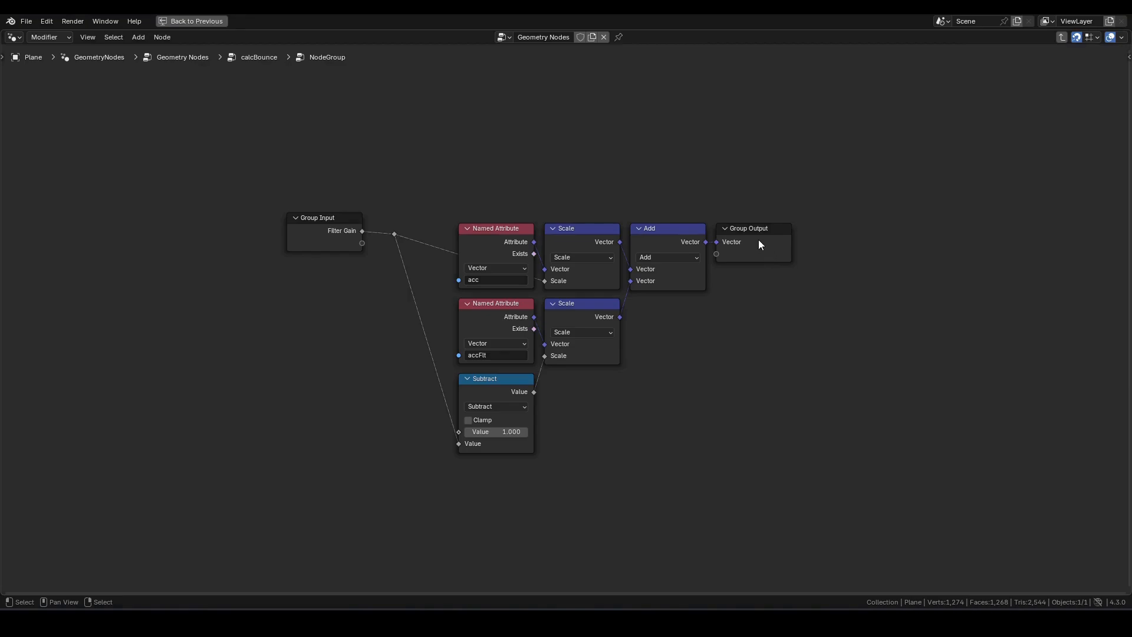
pyautogui.press('Tab')
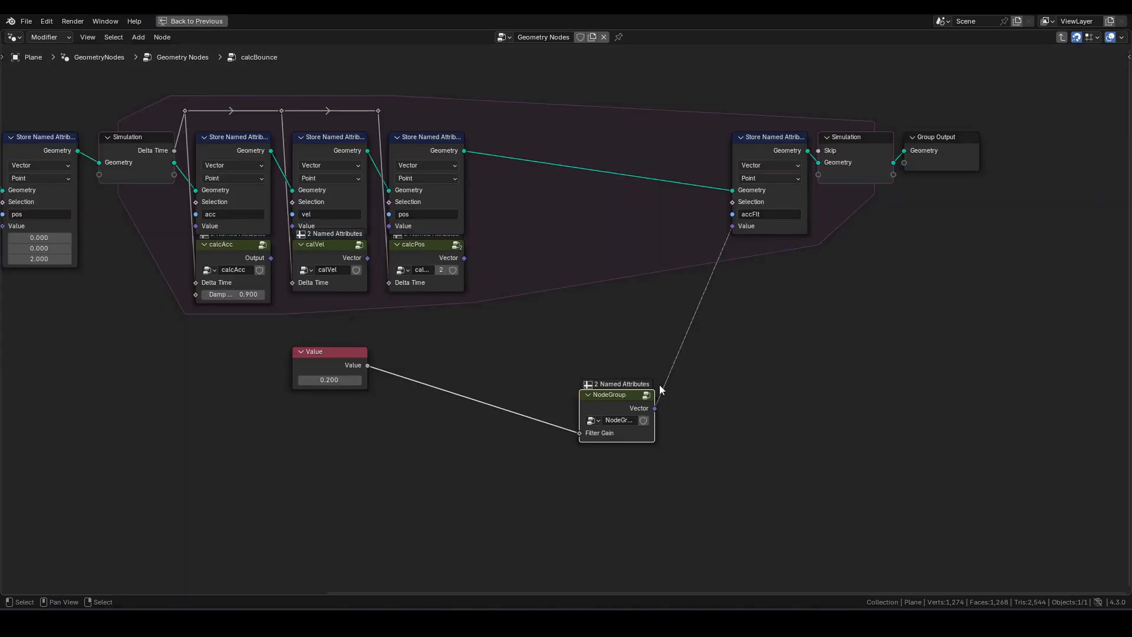
# Step: Delete the external Value node and set the group's Filter Gain to 0.2 directly
pyautogui.click(338, 369)
pyautogui.press('x')
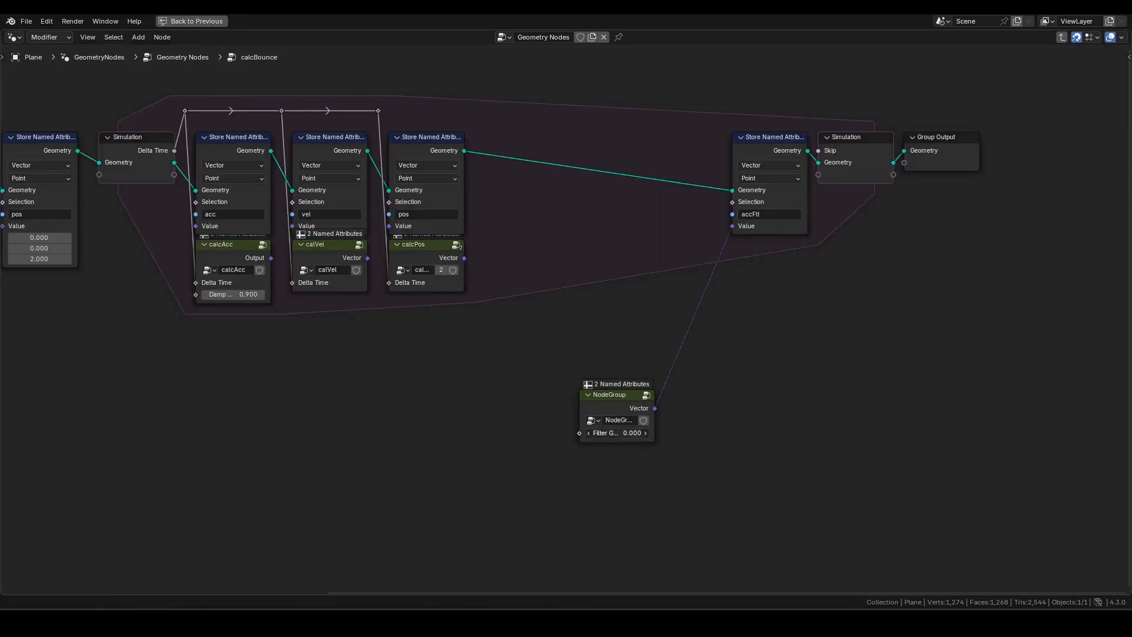
pyautogui.click(621, 432)
pyautogui.write('.2')
pyautogui.press('Return')
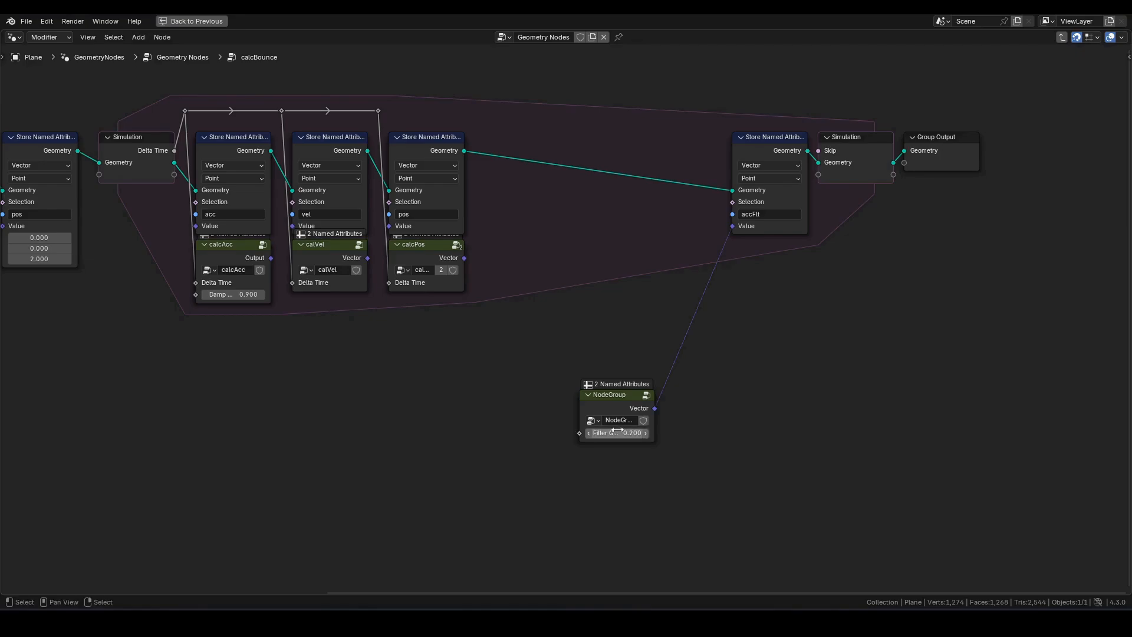
# Step: Rename the filter node group to calcAccFlt
pyautogui.click(619, 420)
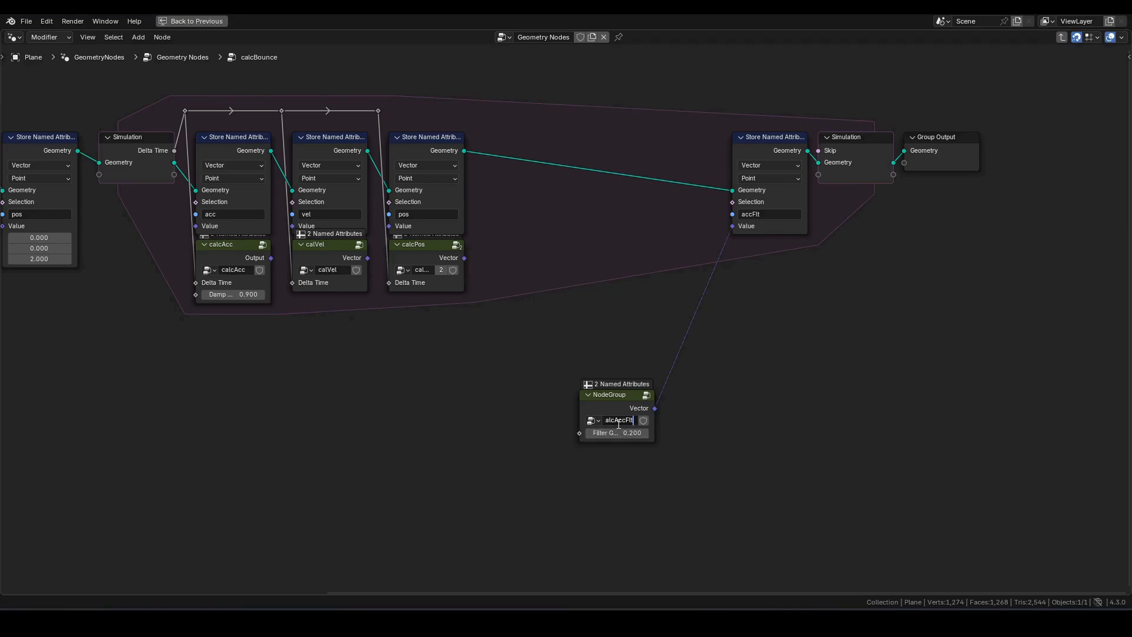
pyautogui.write('calcAccFlt')
pyautogui.press('Return')
# Step: Place calcAccFlt under the accFlt Store Named Attribute node and move them with the simulation and group outputs beside the pos node
pyautogui.moveTo(617, 396); pyautogui.dragTo(767, 261)
pyautogui.moveTo(767, 261); pyautogui.dragTo(705, 326, button='middle')
pyautogui.moveTo(628, 177); pyautogui.dragTo(965, 395)
pyautogui.press('g')
pyautogui.click(729, 379)
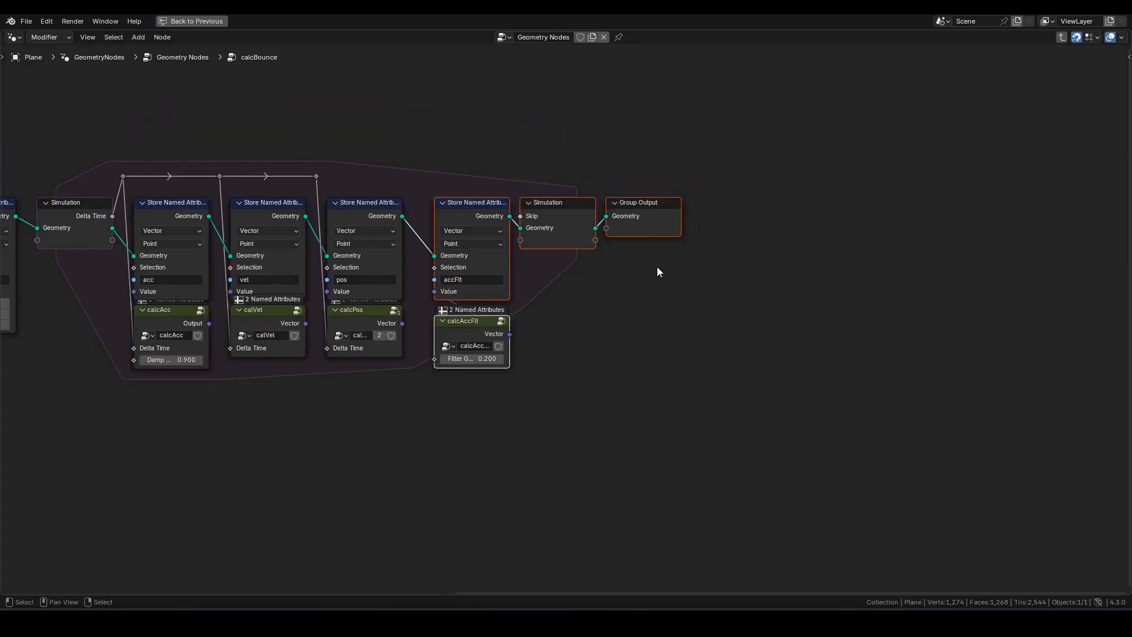
# Step: Restore the full workspace, leave calcBounce, and make the acceleration Named Attribute in the parent tree read accFlt
pyautogui.hotkey('ctrl', 'space')
pyautogui.click(547, 315)
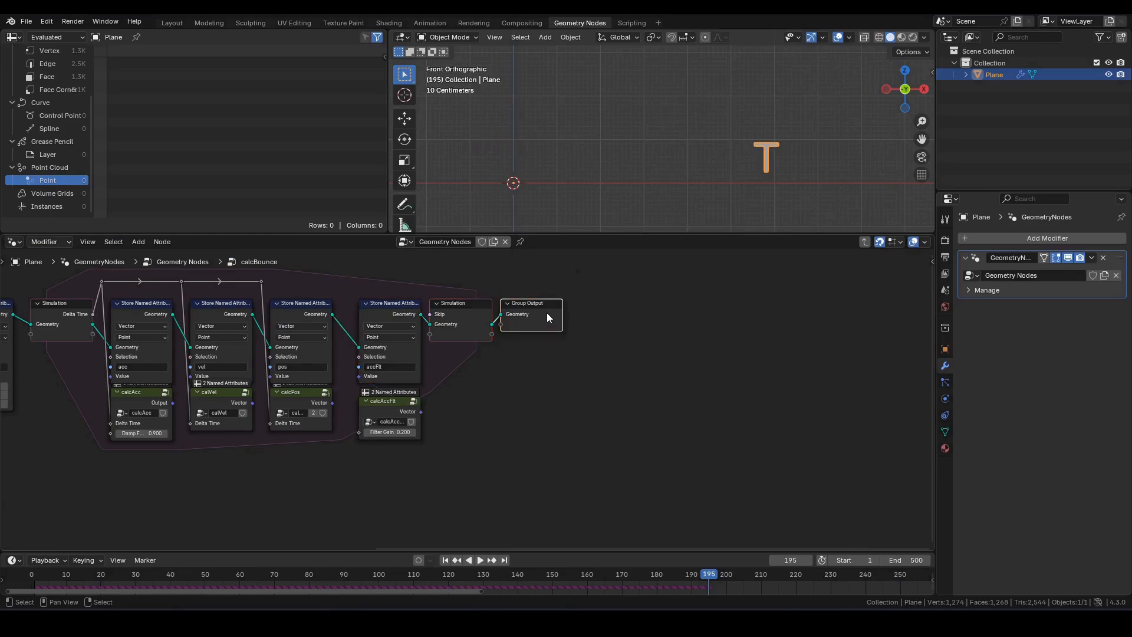
pyautogui.press('Tab')
pyautogui.moveTo(662, 376); pyautogui.dragTo(636, 456, button='middle')
pyautogui.scroll(2, 619, 463)
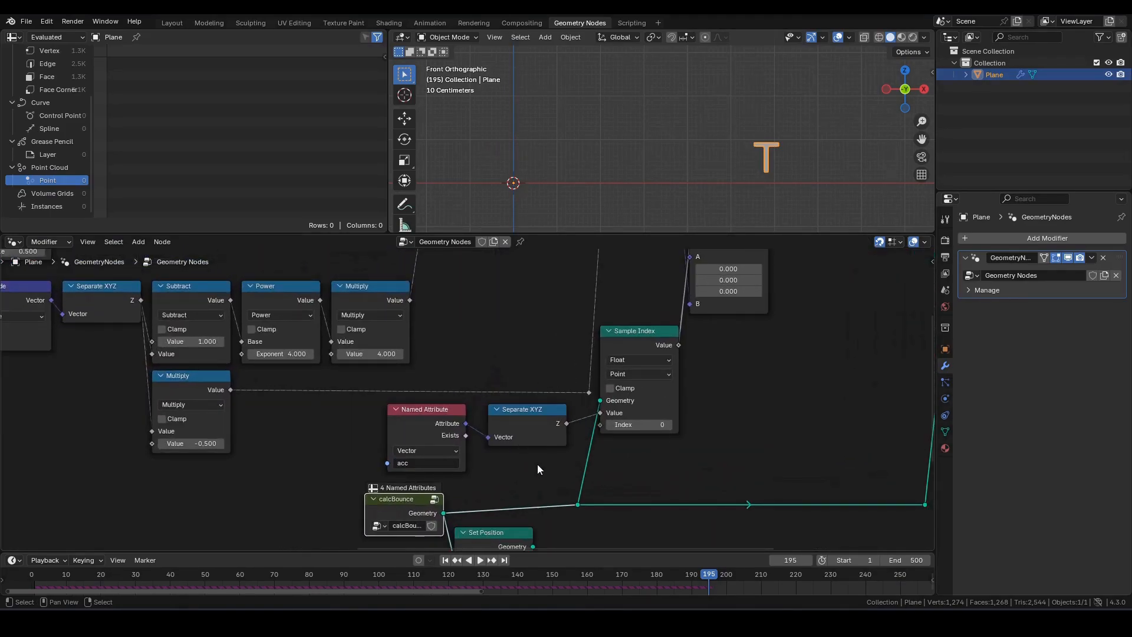
pyautogui.click(433, 464)
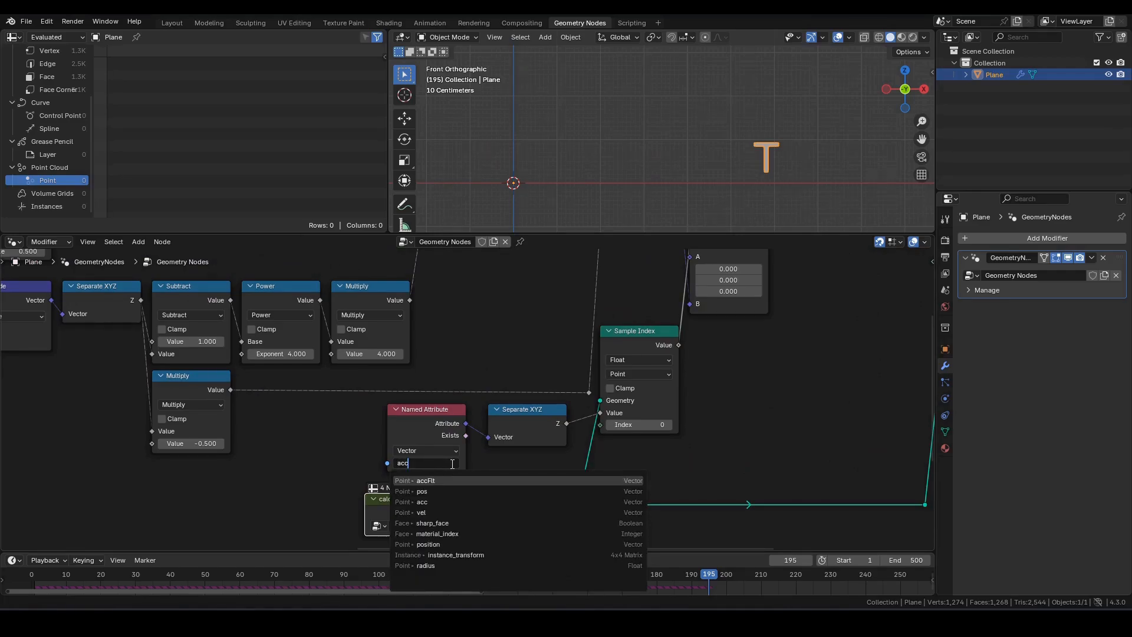
pyautogui.write('Fl')
pyautogui.press('Return')
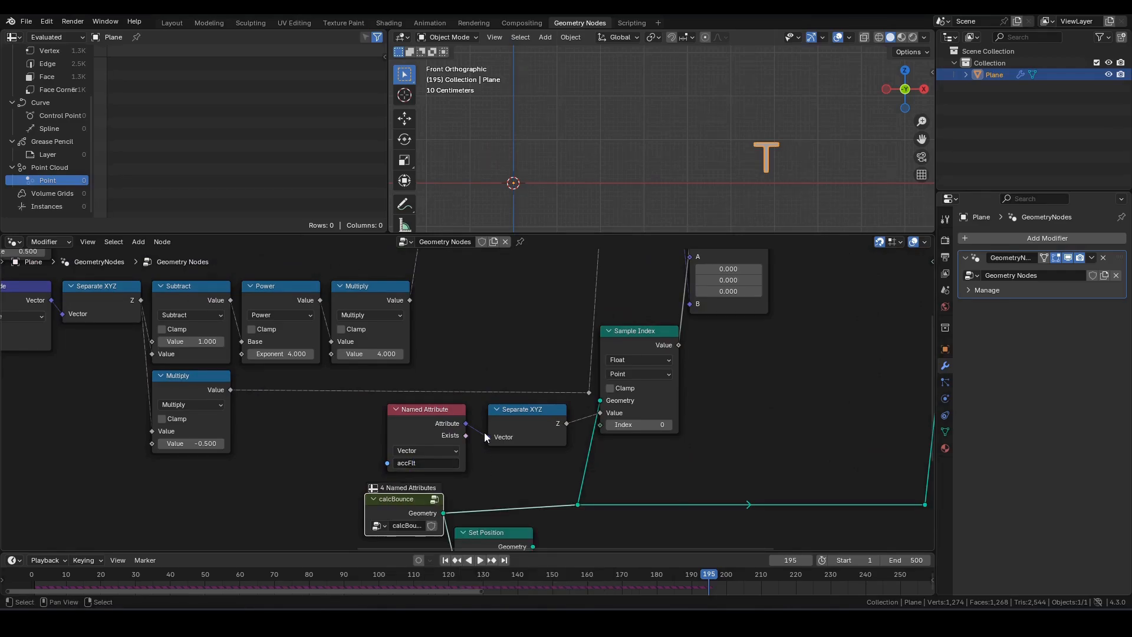
# Step: Shift the Mix and Set Position nodes away from the Combine XYZ and Sample Index nodes to make room
pyautogui.scroll(-2, 484, 433)
pyautogui.moveTo(602, 391); pyautogui.dragTo(551, 365, button='middle')
pyautogui.scroll(-2, 467, 397)
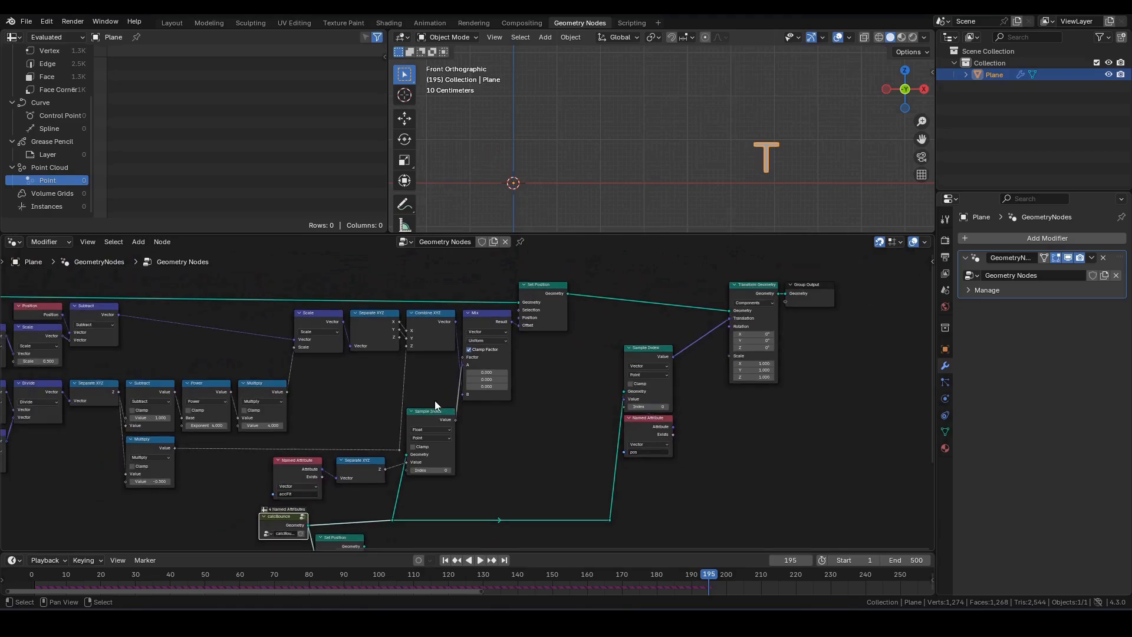
pyautogui.moveTo(378, 430); pyautogui.dragTo(401, 449)
pyautogui.moveTo(480, 268); pyautogui.dragTo(554, 396)
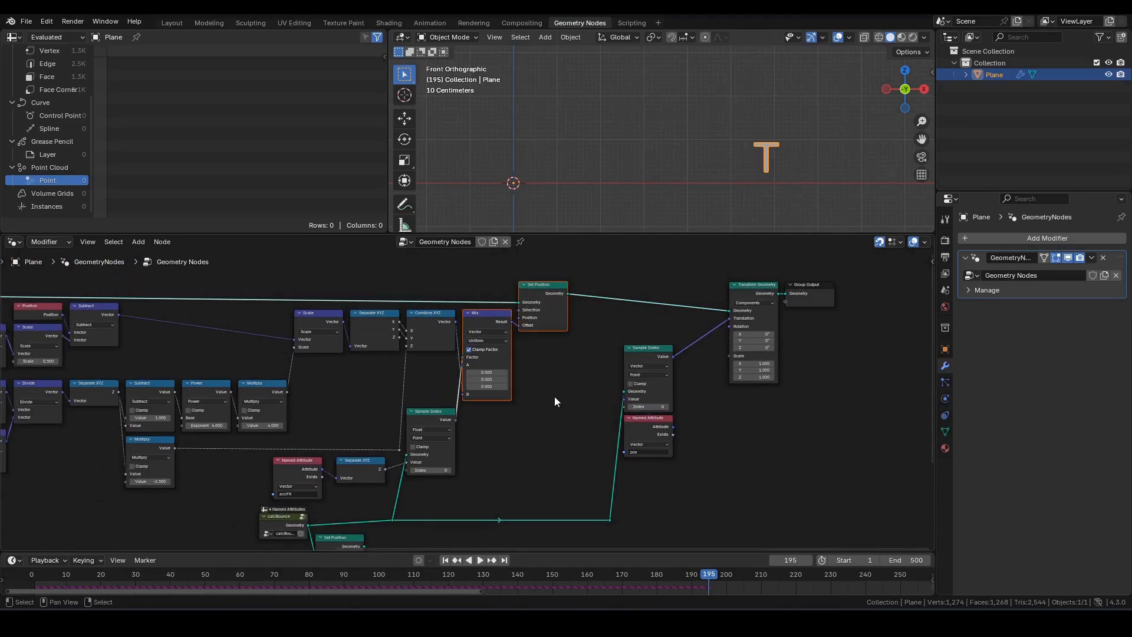
pyautogui.press('g')
pyautogui.click(606, 398)
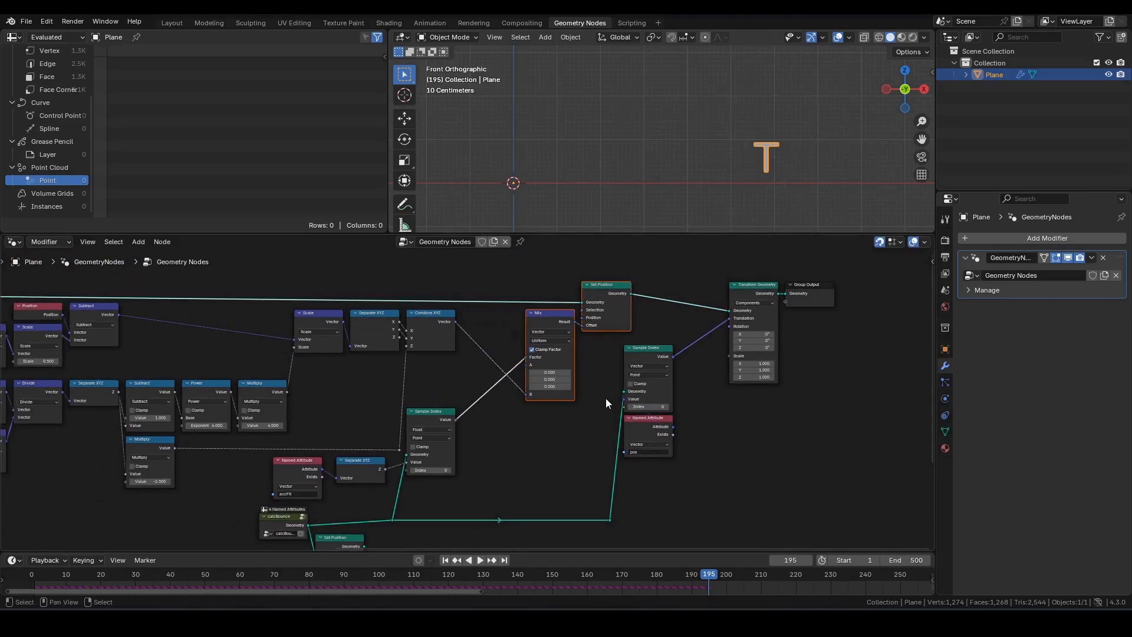
# Step: Insert a Map Range node between the accFlt Sample Index and the Mix node's factor
pyautogui.scroll(2, 512, 469)
pyautogui.click(518, 427)
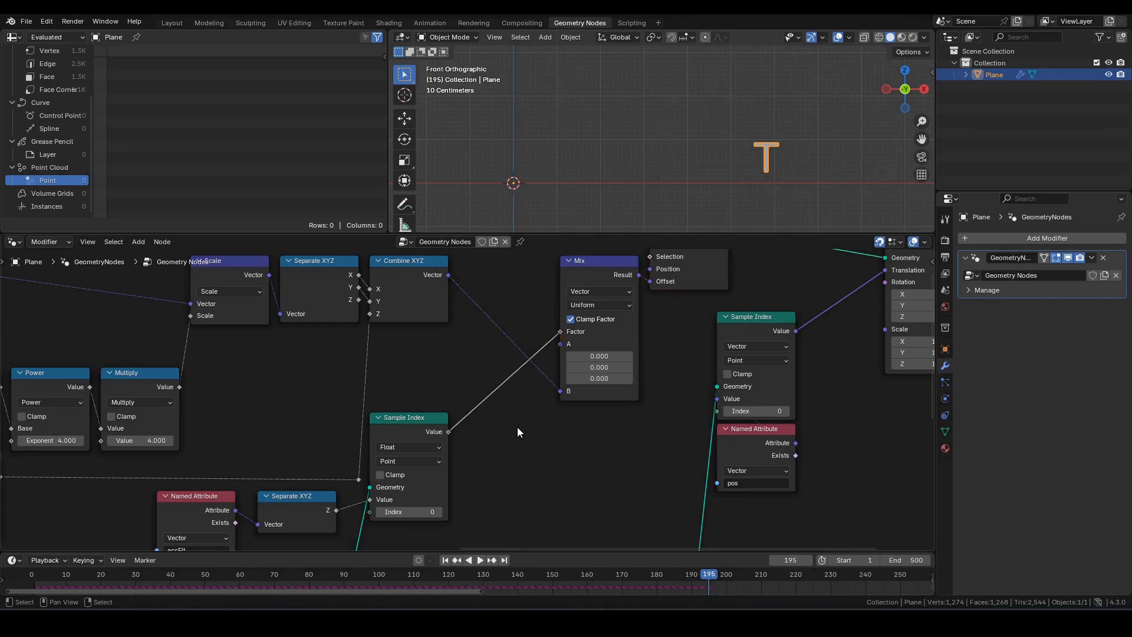
pyautogui.press('F3')
pyautogui.write('mapra')
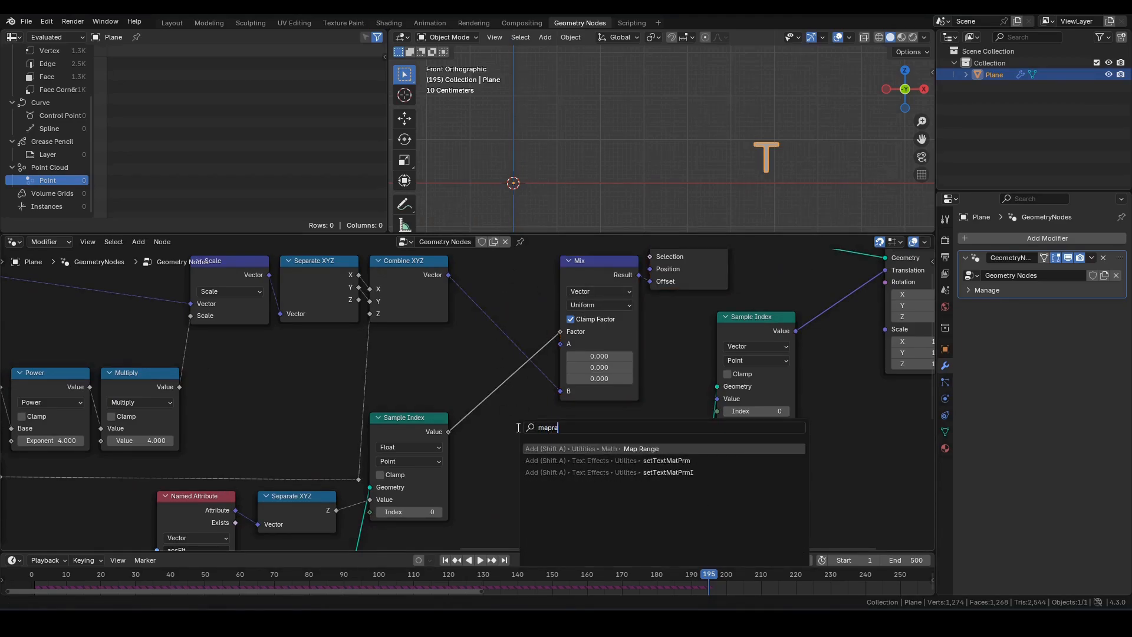
pyautogui.press('Return')
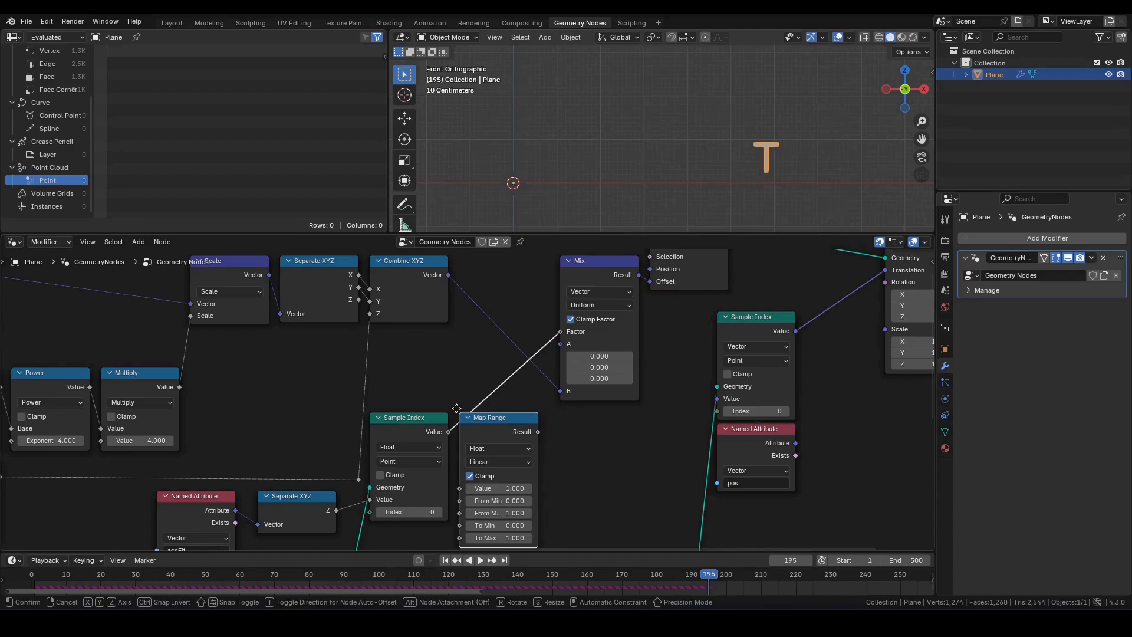
pyautogui.click(457, 408)
# Step: Set the Map Range node's From Max to 100
pyautogui.moveTo(551, 394); pyautogui.dragTo(565, 325, button='middle')
pyautogui.doubleClick(505, 445)
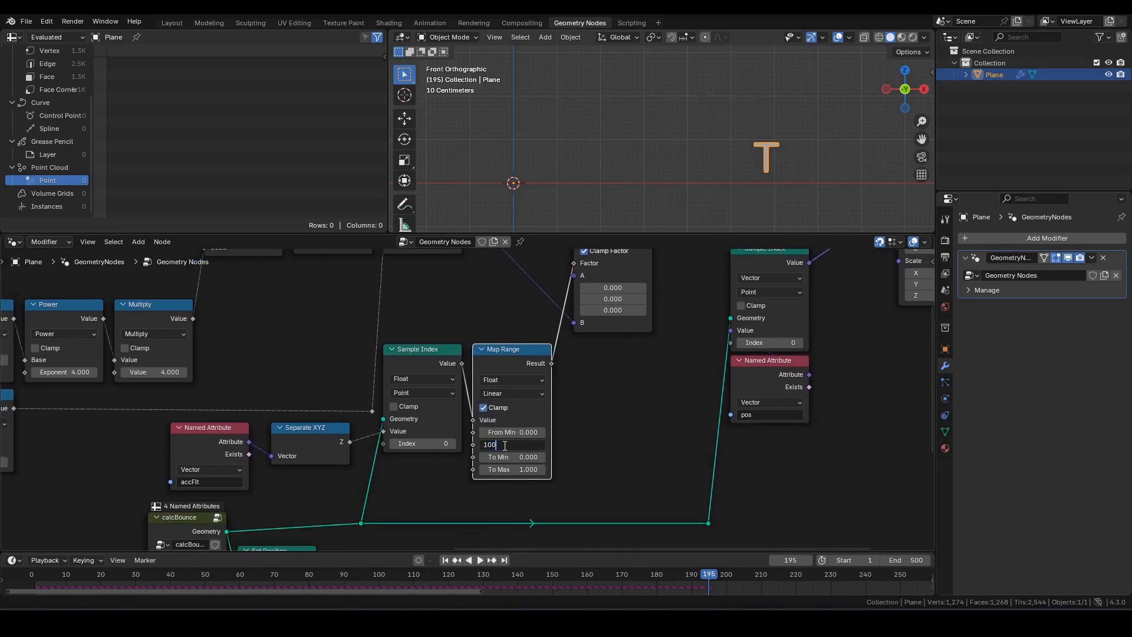
pyautogui.press('Return')
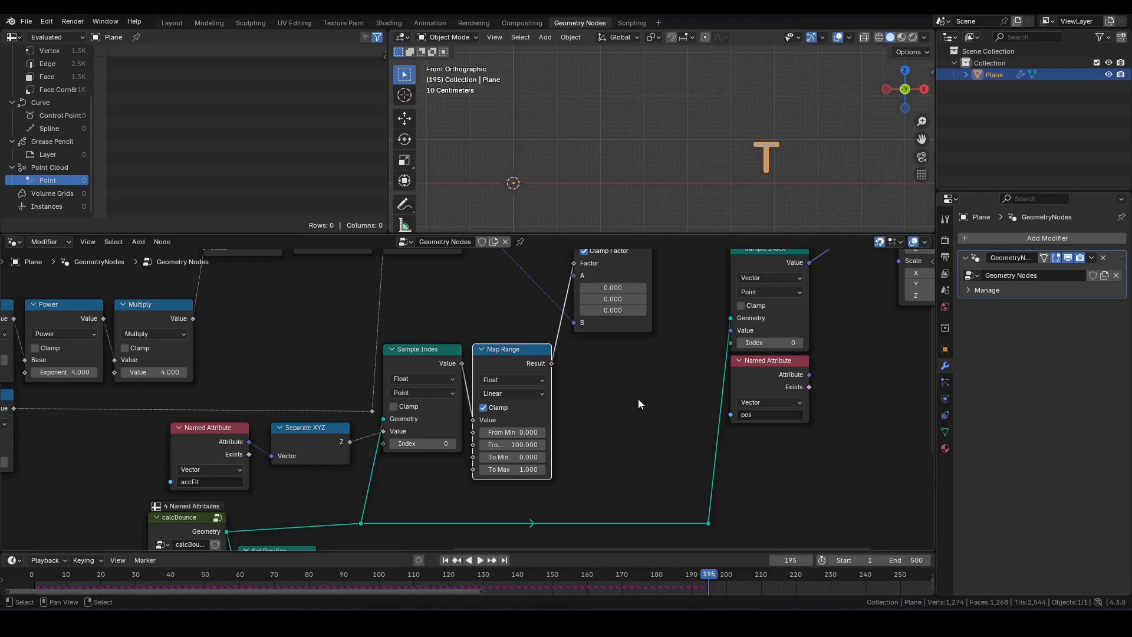
# Step: Play the bounce animation from the first frame and step backwards through the frames to examine the filtered squash on the letter T
pyautogui.scroll(-1, 638, 399)
pyautogui.moveTo(639, 399); pyautogui.dragTo(516, 396, button='middle')
pyautogui.hotkey('shift', 'Left')
pyautogui.press('space')
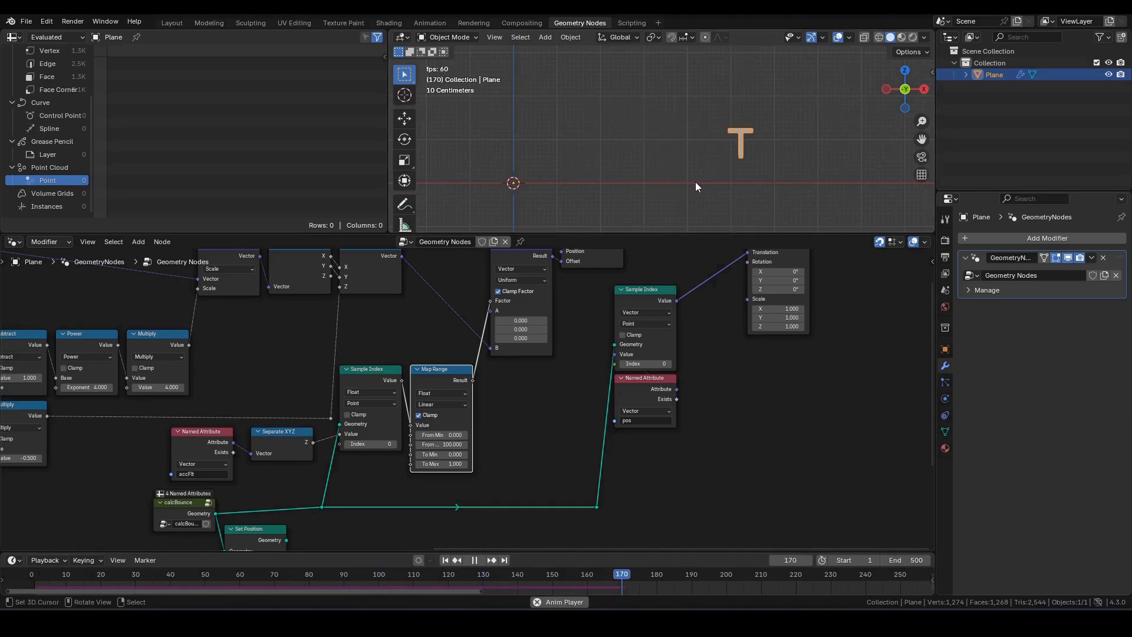
pyautogui.press('space')
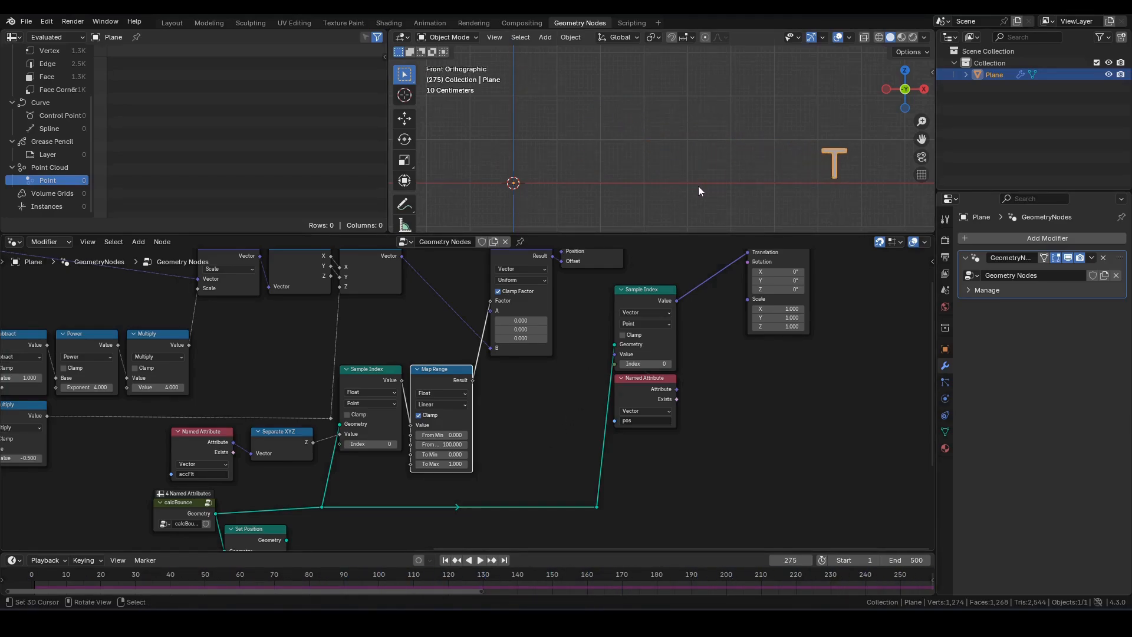
pyautogui.press('Left')
pyautogui.press('Left')
pyautogui.press('Left')
pyautogui.press('Left')
pyautogui.press('Left')
pyautogui.press('Left')
pyautogui.press('Left')
pyautogui.press('Left')
pyautogui.press('Left')
pyautogui.press('Left')
pyautogui.press('Left')
pyautogui.press('Left')
pyautogui.press('Left')
pyautogui.press('Left')
pyautogui.press('Left')
pyautogui.press('Left')
pyautogui.press('Left')
pyautogui.press('Left')
pyautogui.press('Left')
pyautogui.press('Left')
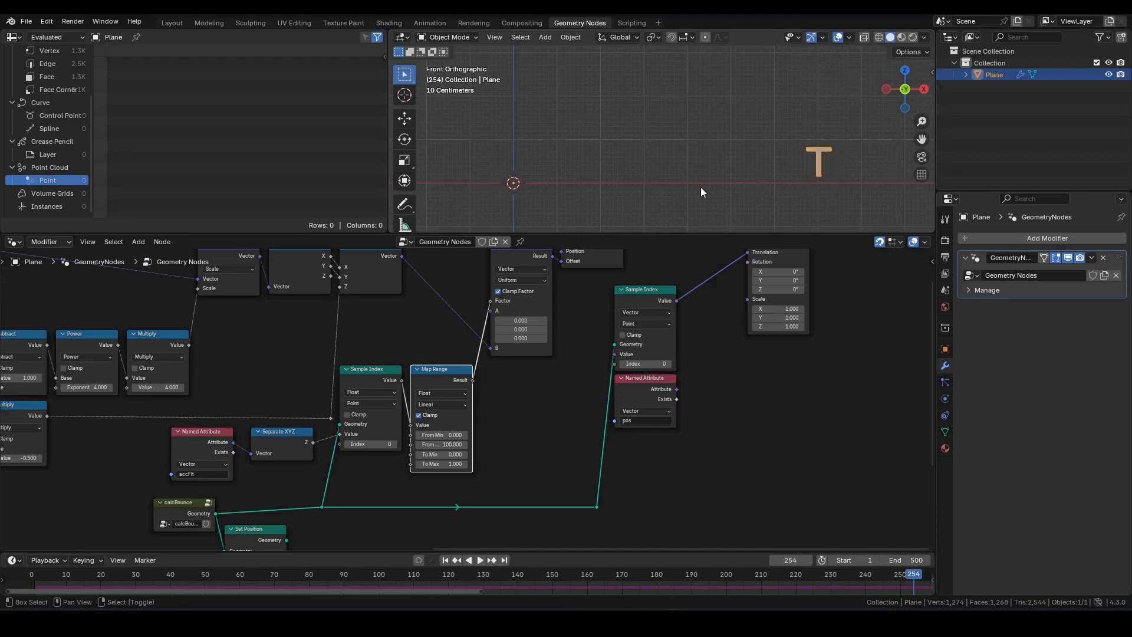
# Step: Replay the bounce from the start to check the deformation again and return to frame 1
pyautogui.hotkey('shift', 'Left')
pyautogui.press('Right')
pyautogui.press('Right')
pyautogui.press('space')
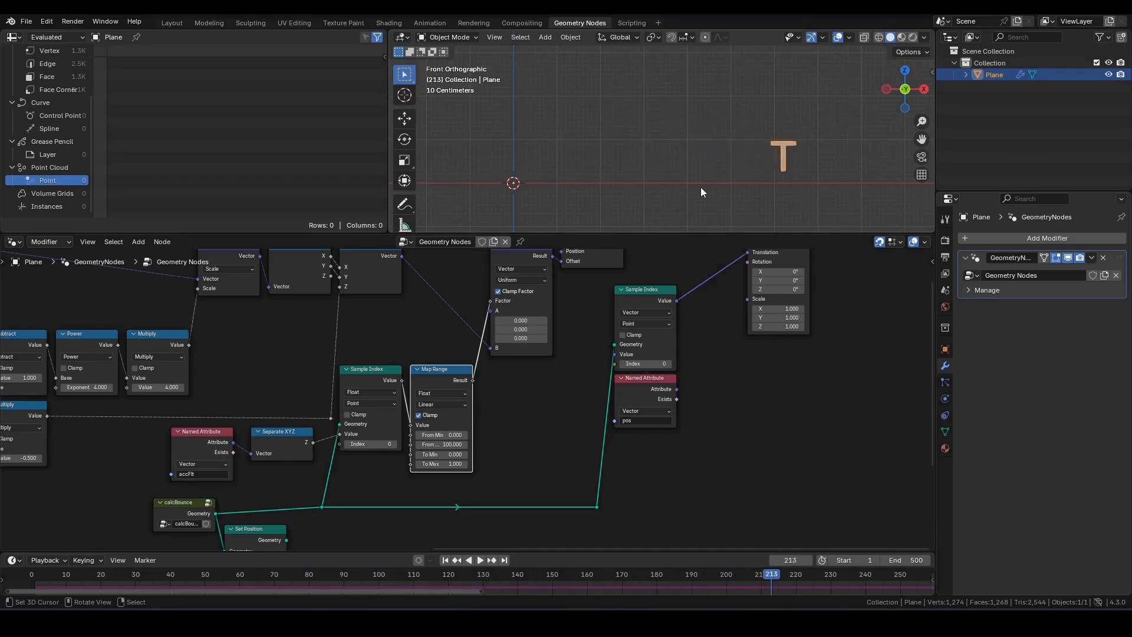
pyautogui.hotkey('shift', 'Left')
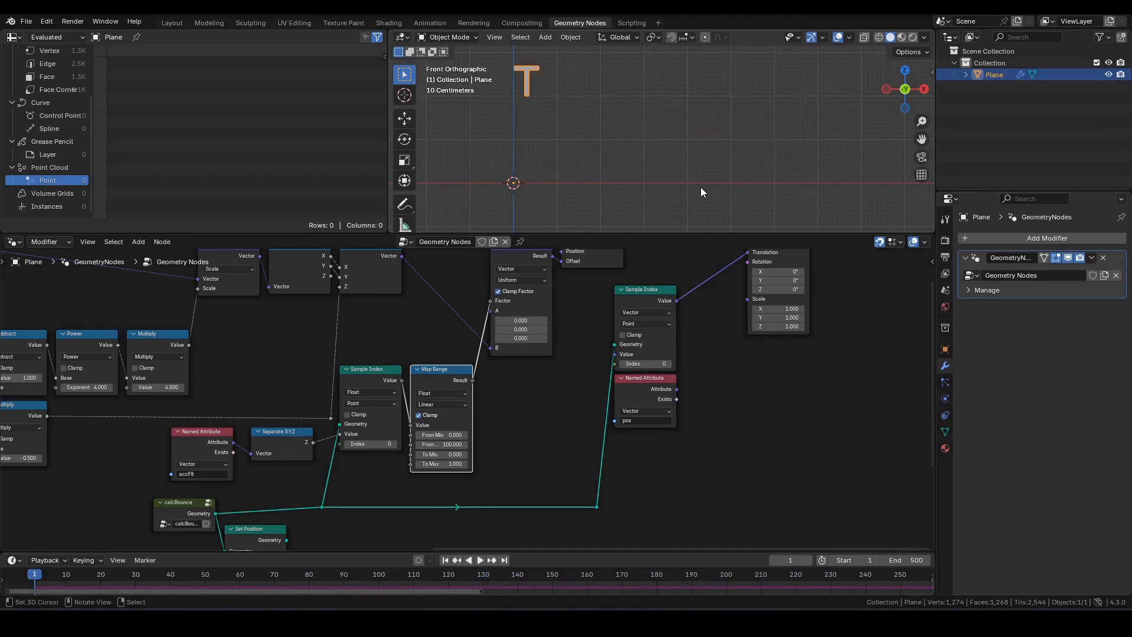
# Step: Delete the leftover Set Position branch attached to the calcBounce output
pyautogui.moveTo(486, 443); pyautogui.dragTo(537, 363, button='middle')
pyautogui.moveTo(389, 452); pyautogui.dragTo(434, 370, button='middle')
pyautogui.scroll(-1, 434, 369)
pyautogui.moveTo(434, 370); pyautogui.dragTo(338, 490)
pyautogui.press('x')
pyautogui.scroll(3, 417, 445)
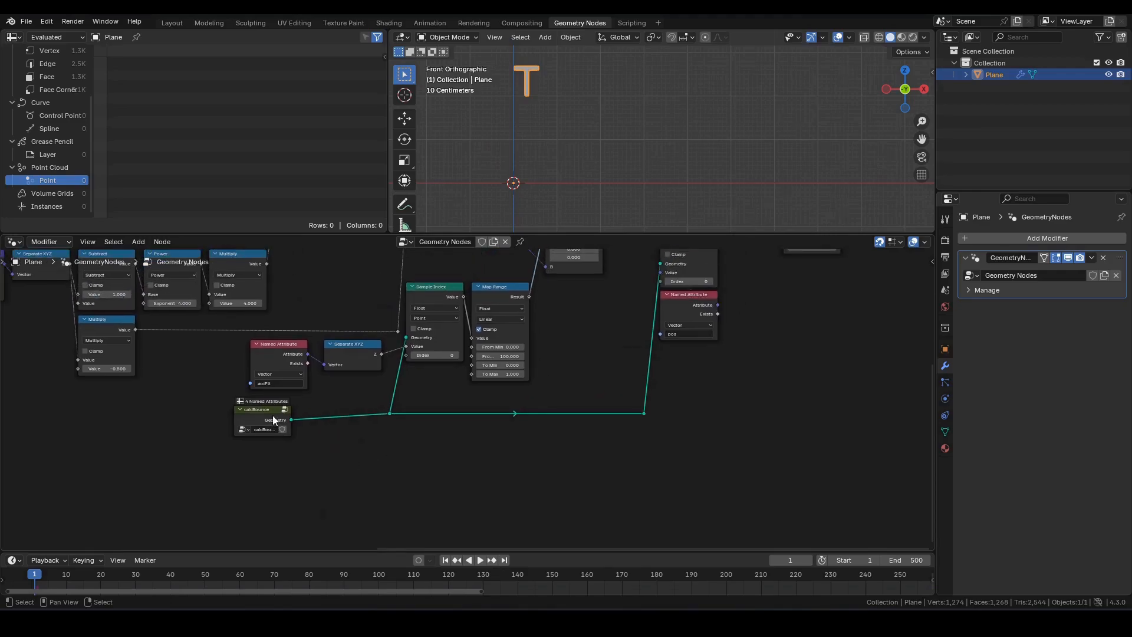
# Step: Tidy the acceleration branch by stacking Separate XYZ and the accFlt Named Attribute beneath the float Sample Index node
pyautogui.moveTo(273, 420); pyautogui.dragTo(288, 402)
pyautogui.moveTo(366, 378); pyautogui.dragTo(350, 421, button='middle')
pyautogui.moveTo(355, 429); pyautogui.dragTo(274, 386)
pyautogui.moveTo(430, 424); pyautogui.dragTo(435, 457, button='middle')
pyautogui.moveTo(435, 457); pyautogui.dragTo(487, 420)
pyautogui.moveTo(485, 360); pyautogui.dragTo(485, 310)
pyautogui.moveTo(339, 428); pyautogui.dragTo(420, 403)
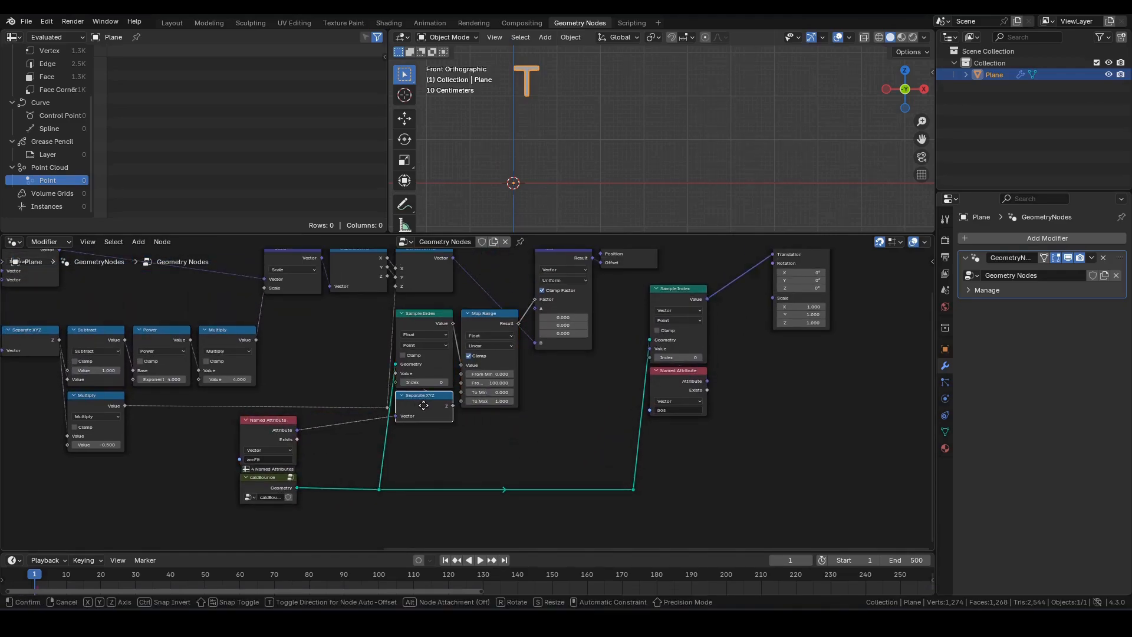
pyautogui.moveTo(271, 426); pyautogui.dragTo(427, 434)
pyautogui.scroll(-2, 532, 416)
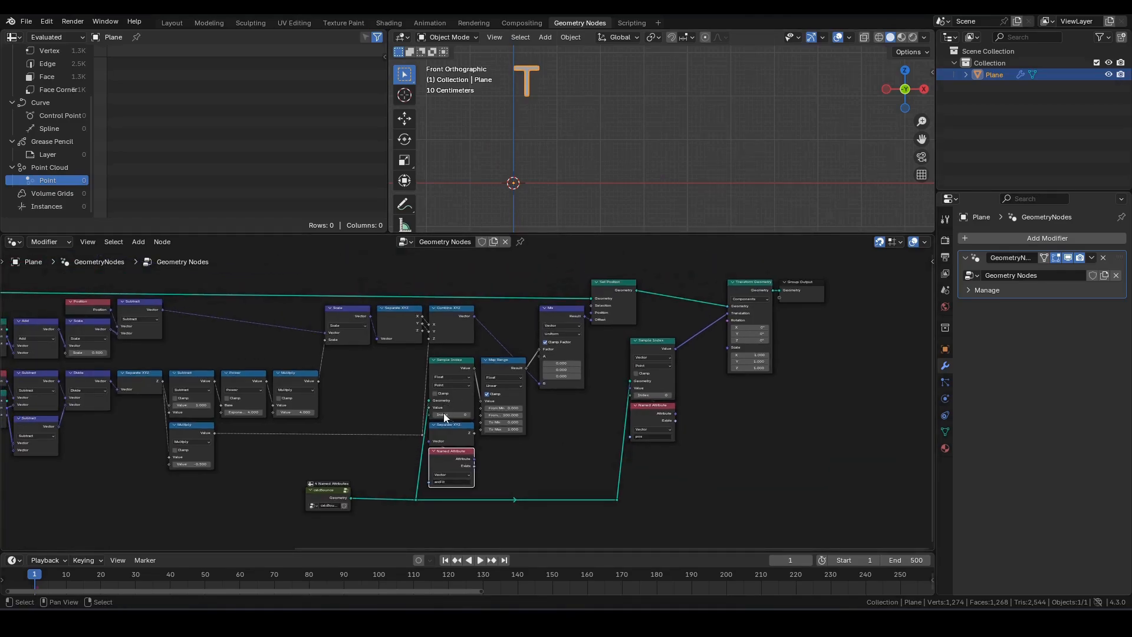
# Step: Move the pos Sample Index and Named Attribute under Set Position, and bring Transform Geometry and Group Output closer to them
pyautogui.moveTo(602, 344); pyautogui.dragTo(716, 510)
pyautogui.press('g')
pyautogui.rightClick(690, 427)
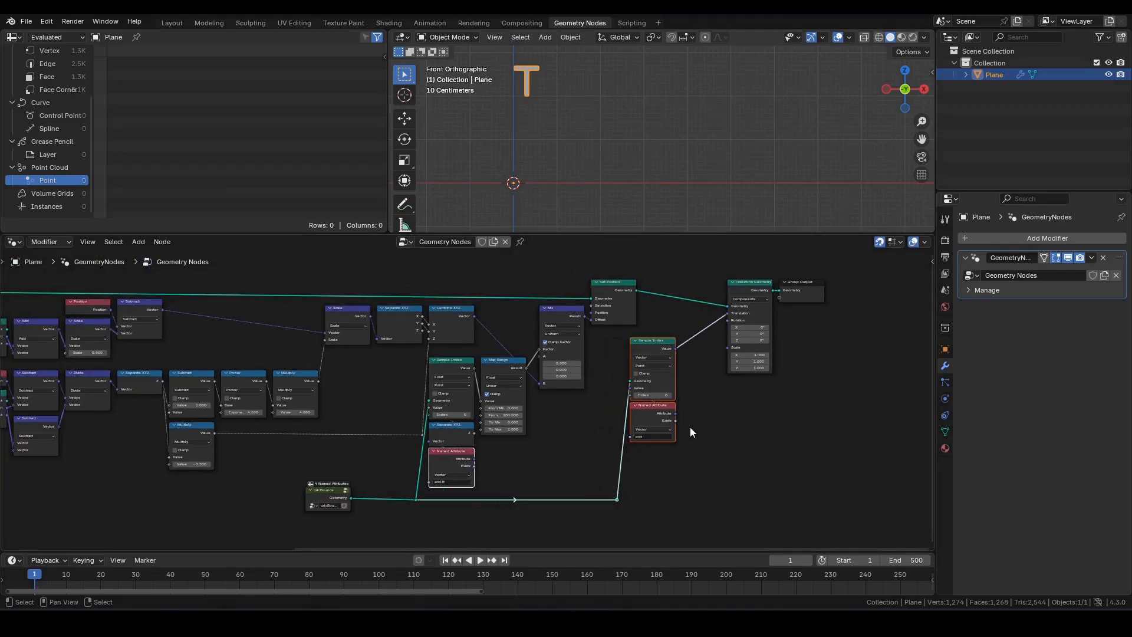
pyautogui.moveTo(603, 333); pyautogui.dragTo(717, 527)
pyautogui.press('g')
pyautogui.click(688, 277)
pyautogui.moveTo(691, 276); pyautogui.dragTo(856, 390)
pyautogui.press('g')
pyautogui.press('x')
pyautogui.click(773, 389)
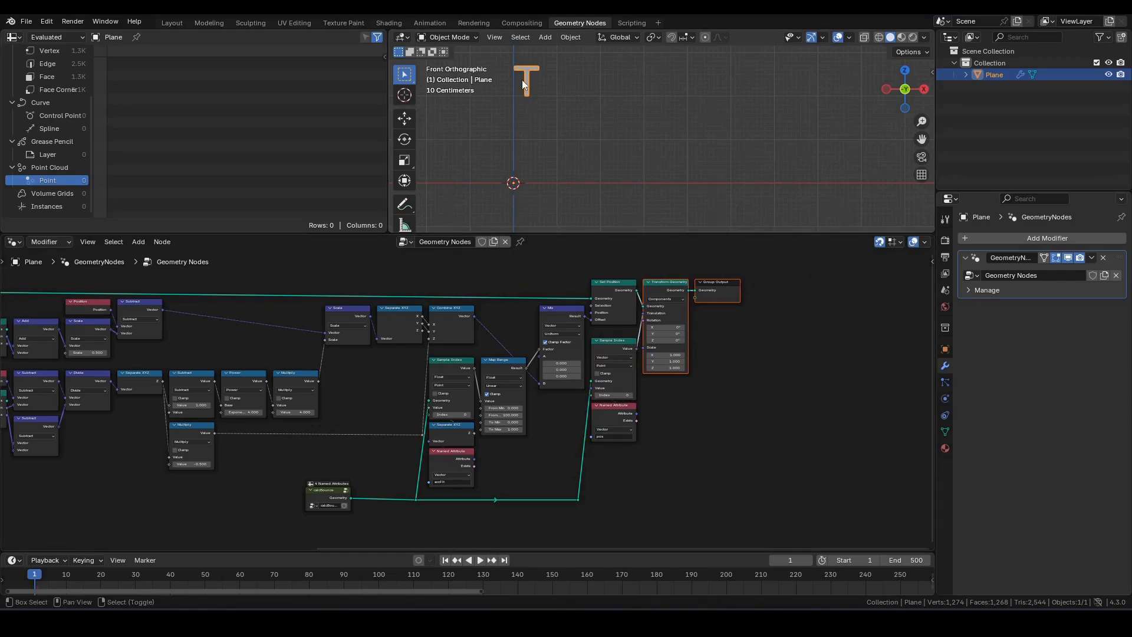
# Step: Change the String node's text to Test and re-bake the remeshed text in the Bake node
pyautogui.keyDown('shift'); pyautogui.moveTo(528, 90); pyautogui.dragTo(581, 117, button='middle'); pyautogui.keyUp('shift')
pyautogui.scroll(-1, 361, 413)
pyautogui.moveTo(361, 412); pyautogui.dragTo(448, 400, button='middle')
pyautogui.scroll(-2, 370, 393)
pyautogui.moveTo(370, 393); pyautogui.dragTo(667, 405, button='middle')
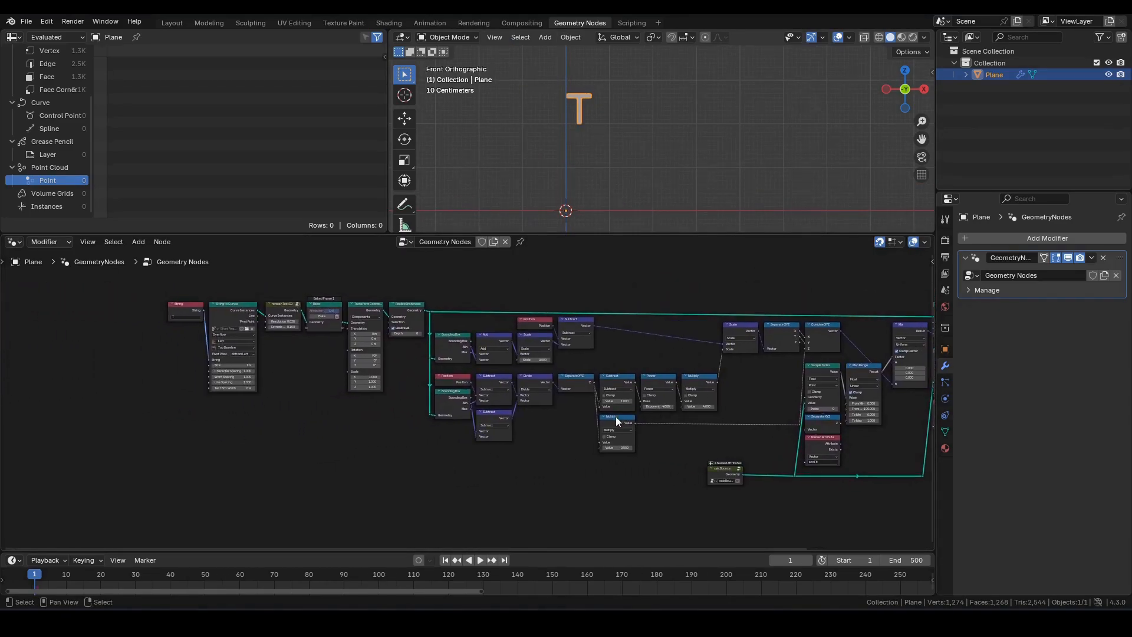
pyautogui.scroll(5, 617, 425)
pyautogui.moveTo(415, 412); pyautogui.dragTo(538, 437, button='middle')
pyautogui.moveTo(431, 389); pyautogui.dragTo(567, 459, button='middle')
pyautogui.scroll(5, 568, 459)
pyautogui.moveTo(302, 421); pyautogui.dragTo(473, 487, button='middle')
pyautogui.scroll(2, 473, 487)
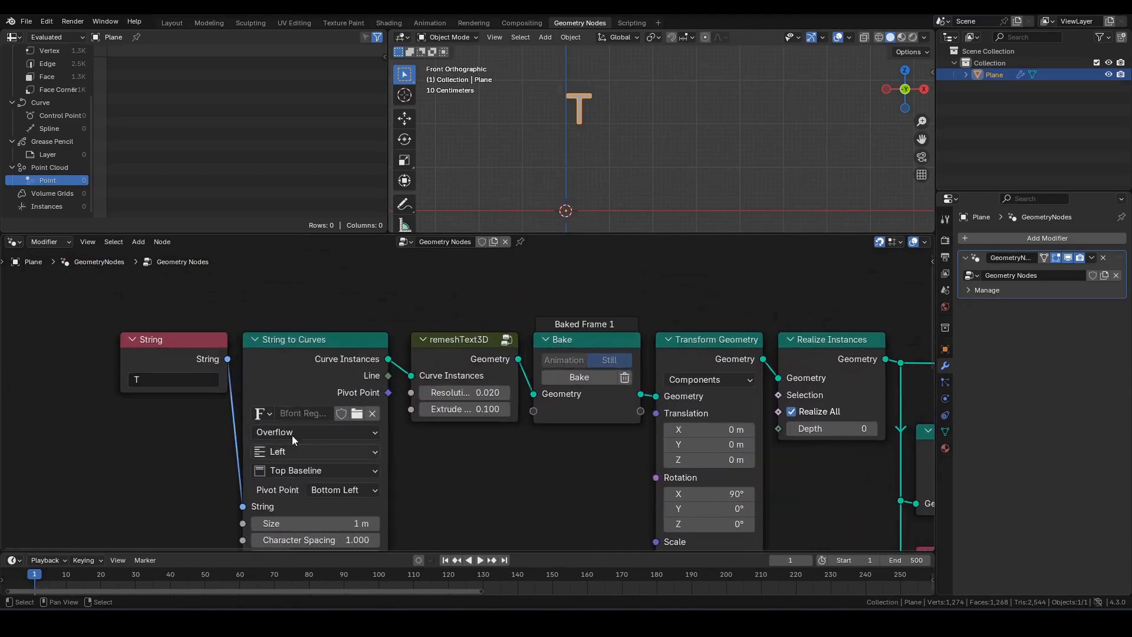
pyautogui.click(181, 380)
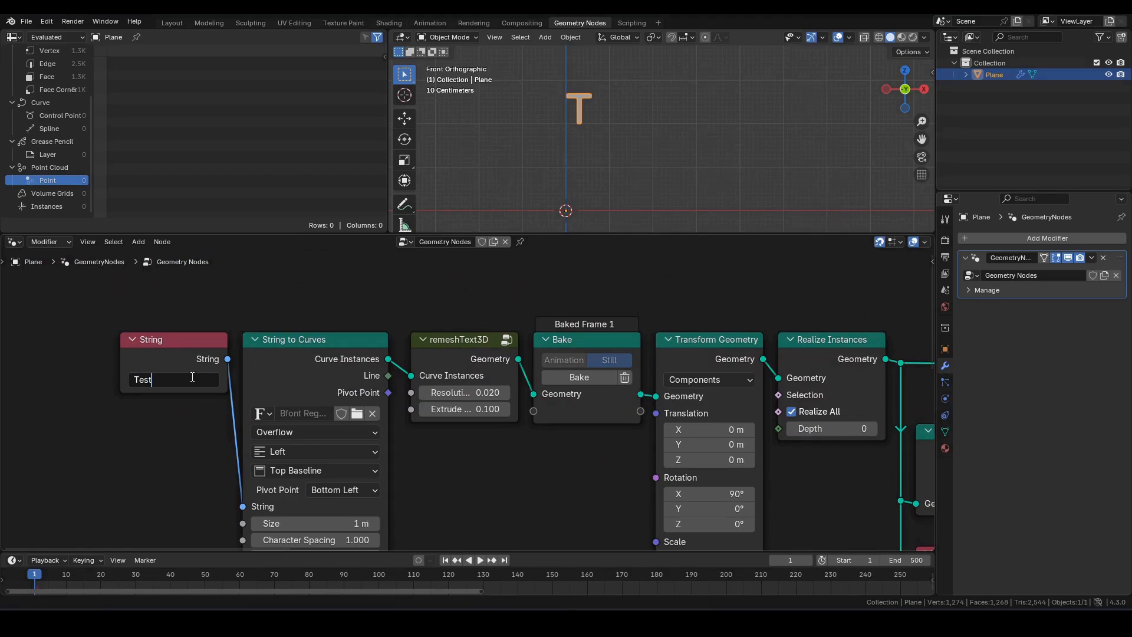
pyautogui.press('Return')
pyautogui.click(594, 377)
# Step: Play the animation in an angled view and step back to the ground impact to examine how the whole word Test squashes
pyautogui.scroll(-2, 692, 140)
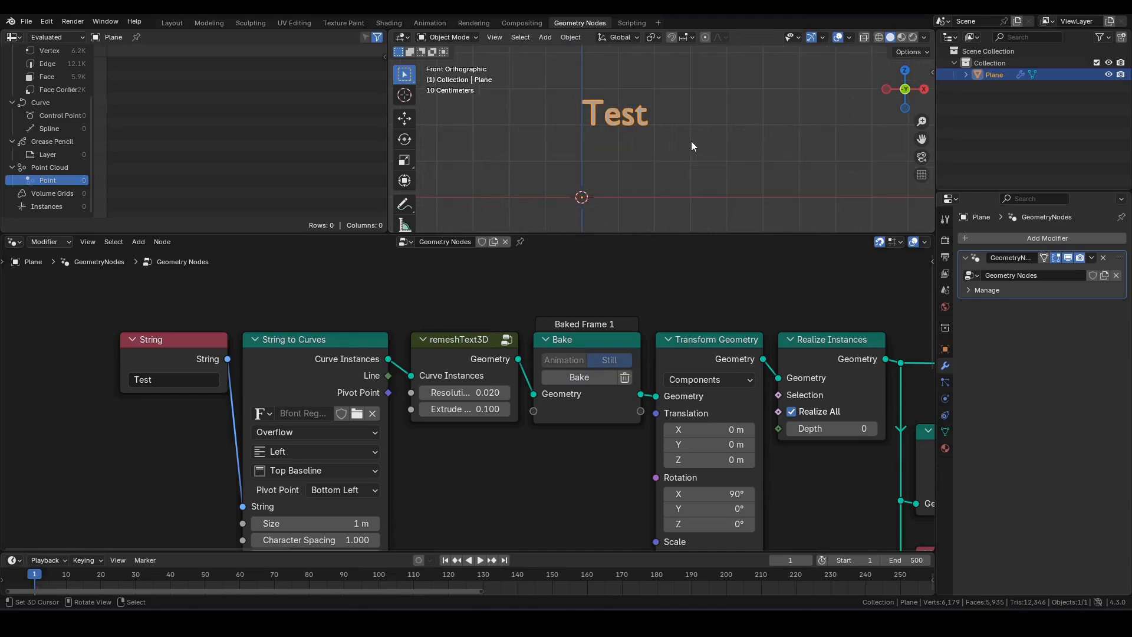
pyautogui.moveTo(691, 137); pyautogui.dragTo(641, 156, button='middle')
pyautogui.press('space')
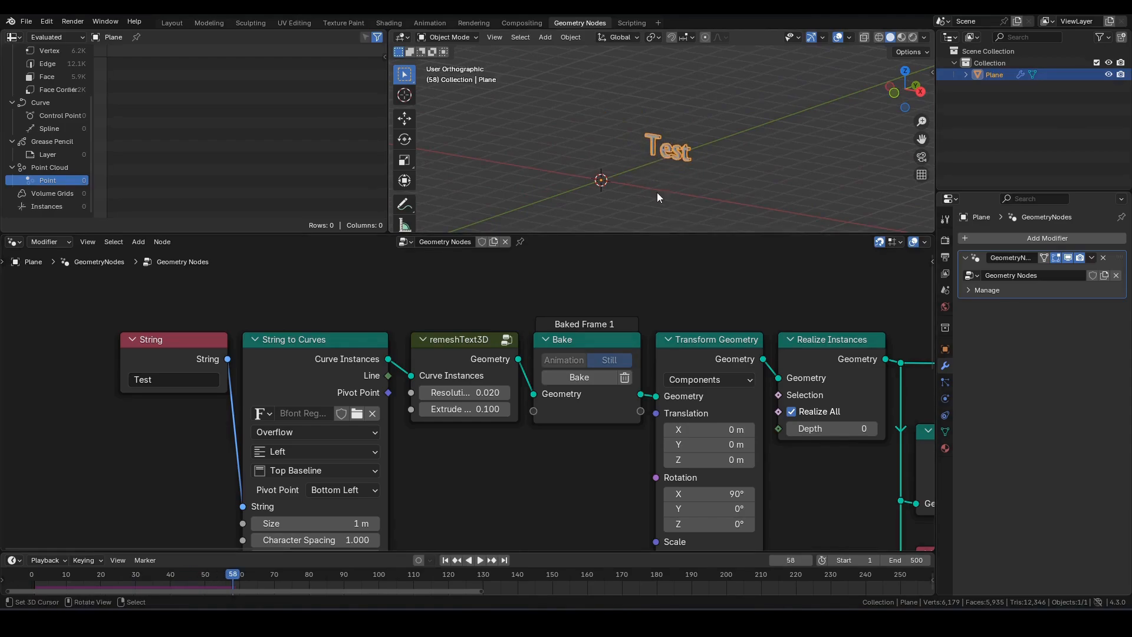
pyautogui.press('Left')
pyautogui.press('Left')
pyautogui.press('Left')
pyautogui.press('Left')
pyautogui.press('Left')
pyautogui.press('Left')
pyautogui.press('Left')
pyautogui.press('Left')
pyautogui.press('Left')
pyautogui.press('Left')
pyautogui.press('Left')
pyautogui.press('Left')
pyautogui.press('Left')
pyautogui.press('Left')
pyautogui.press('Left')
pyautogui.press('Left')
pyautogui.press('Left')
pyautogui.press('Left')
pyautogui.press('Left')
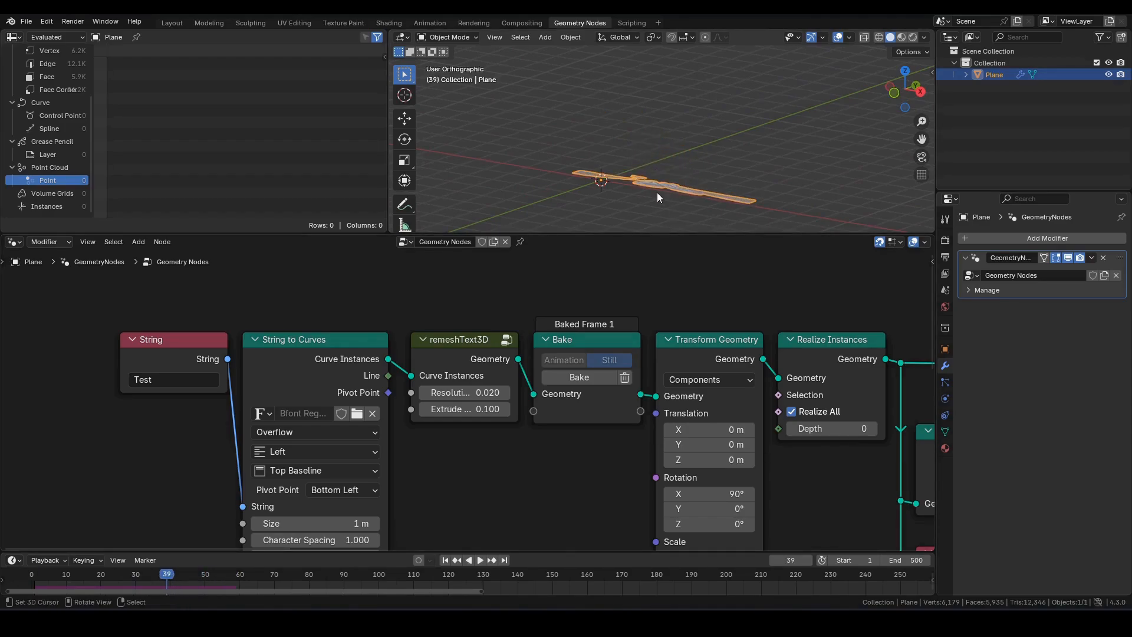
pyautogui.moveTo(657, 192); pyautogui.dragTo(703, 115, button='middle')
pyautogui.press('space')
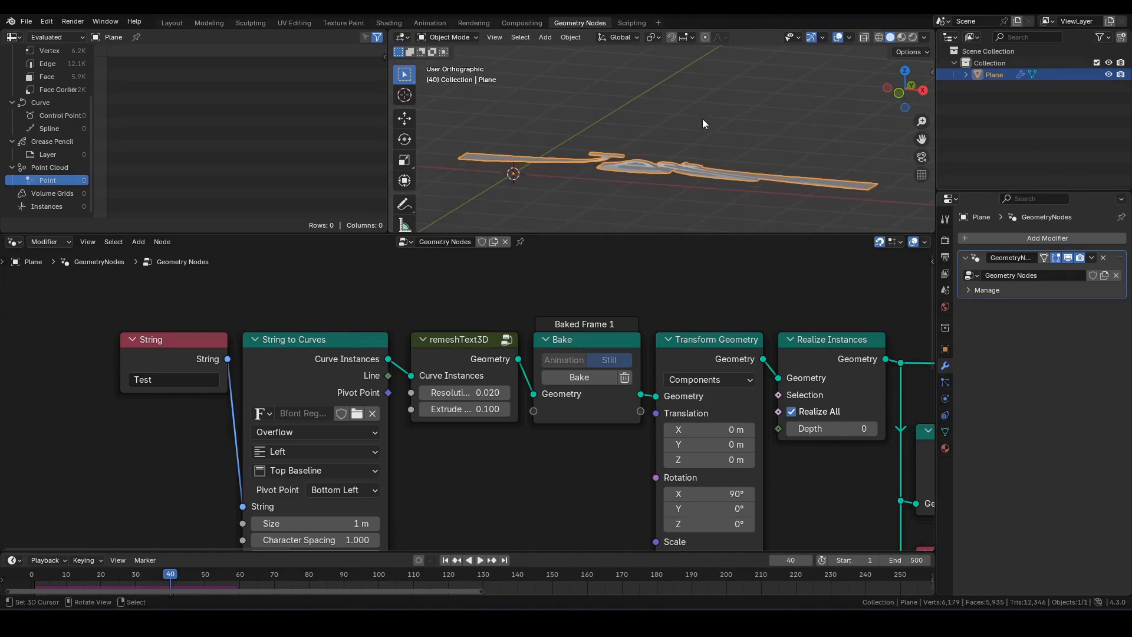
# Step: Maximize the node editor and add a For Each Element zone above Transform Geometry with its domain set to Instance
pyautogui.scroll(-1, 772, 334)
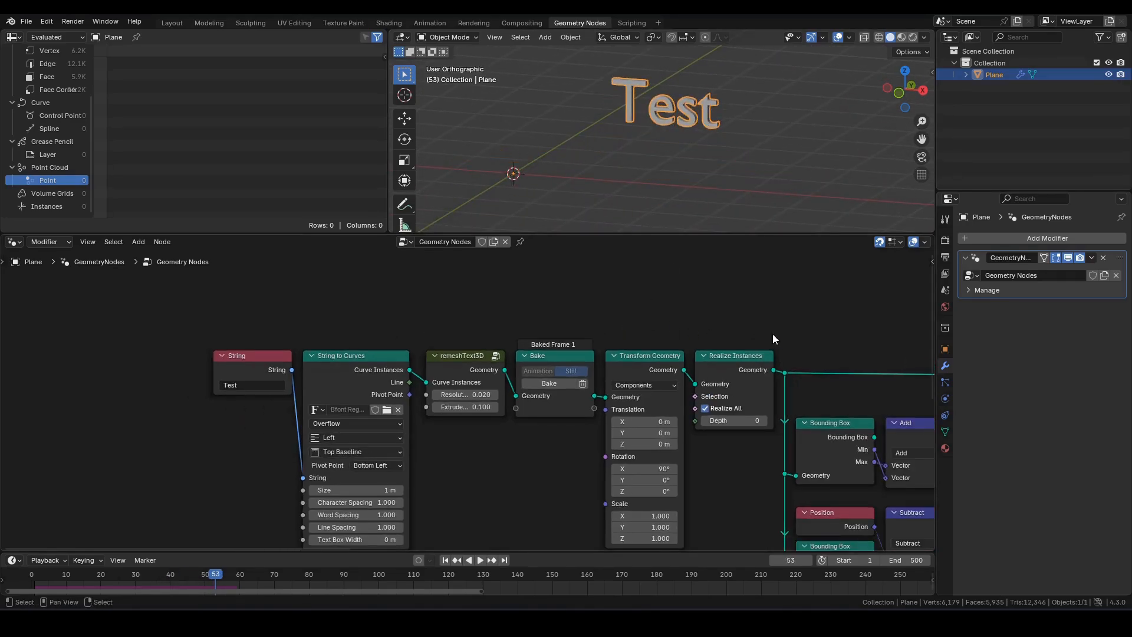
pyautogui.hotkey('ctrl', 'space')
pyautogui.scroll(-2, 440, 179)
pyautogui.click(229, 171)
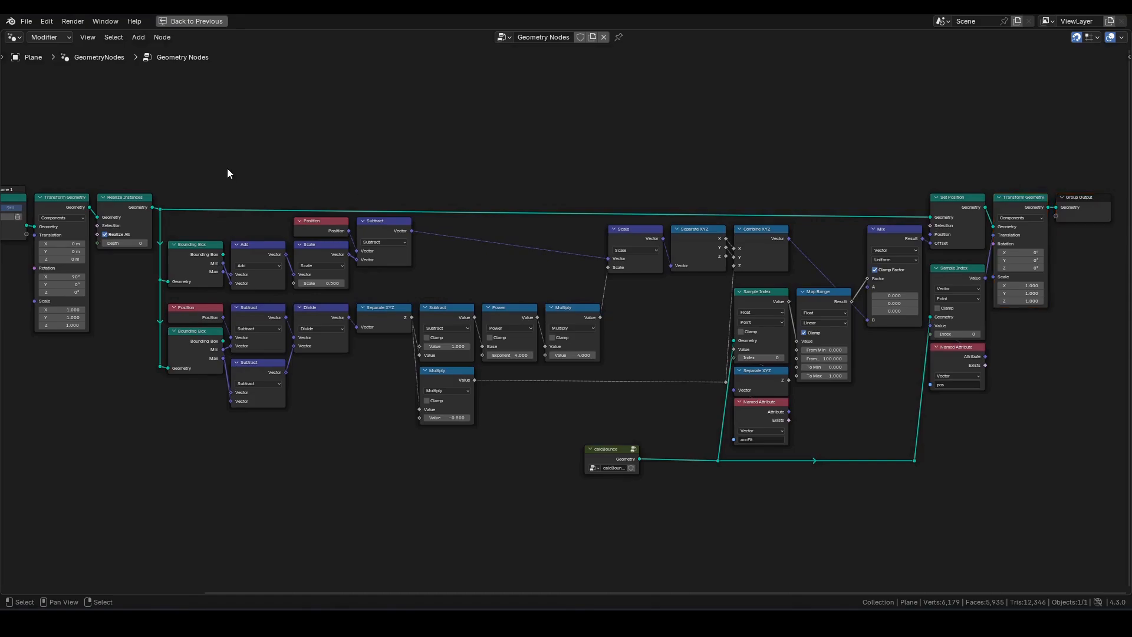
pyautogui.scroll(2, 190, 147)
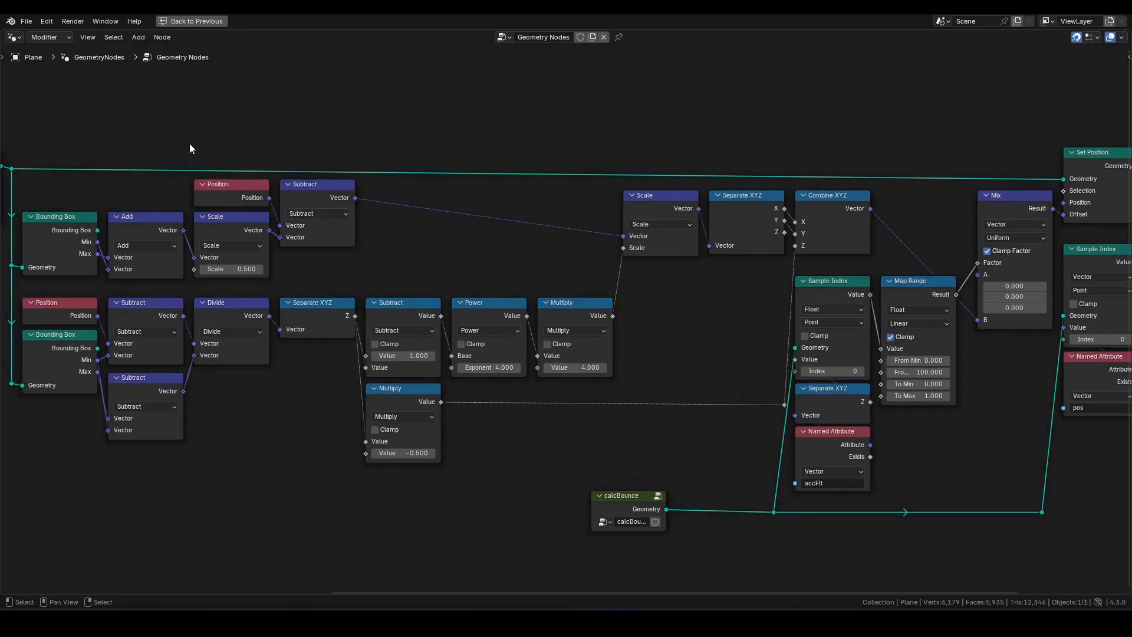
pyautogui.moveTo(190, 147); pyautogui.dragTo(724, 322, button='middle')
pyautogui.scroll(2, 543, 260)
pyautogui.press('F3')
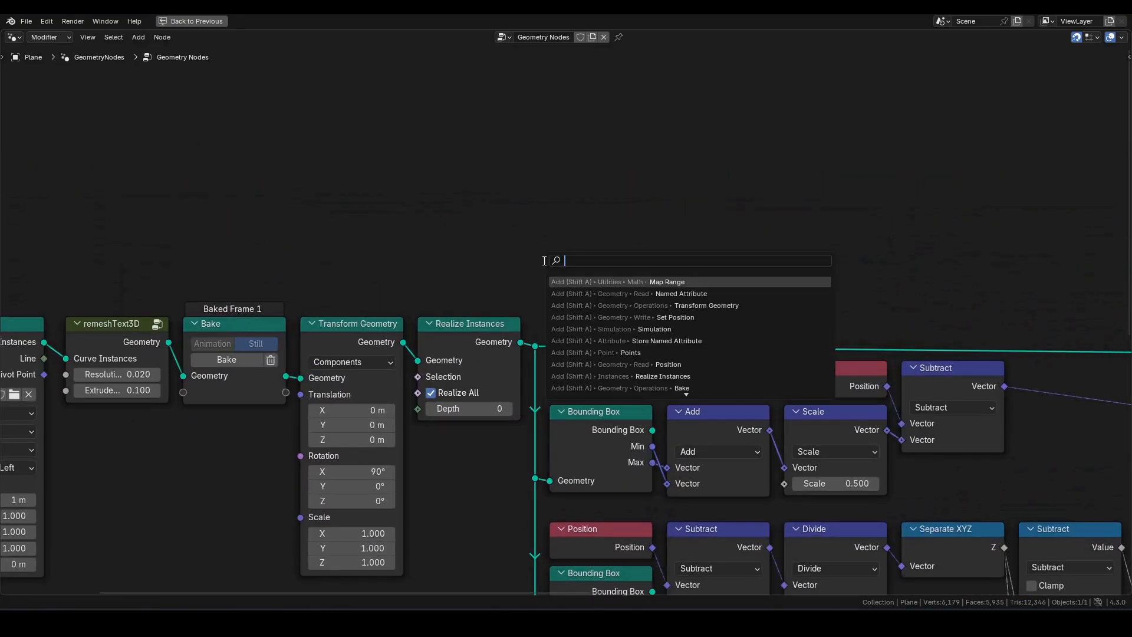
pyautogui.write('fee')
pyautogui.press('Return')
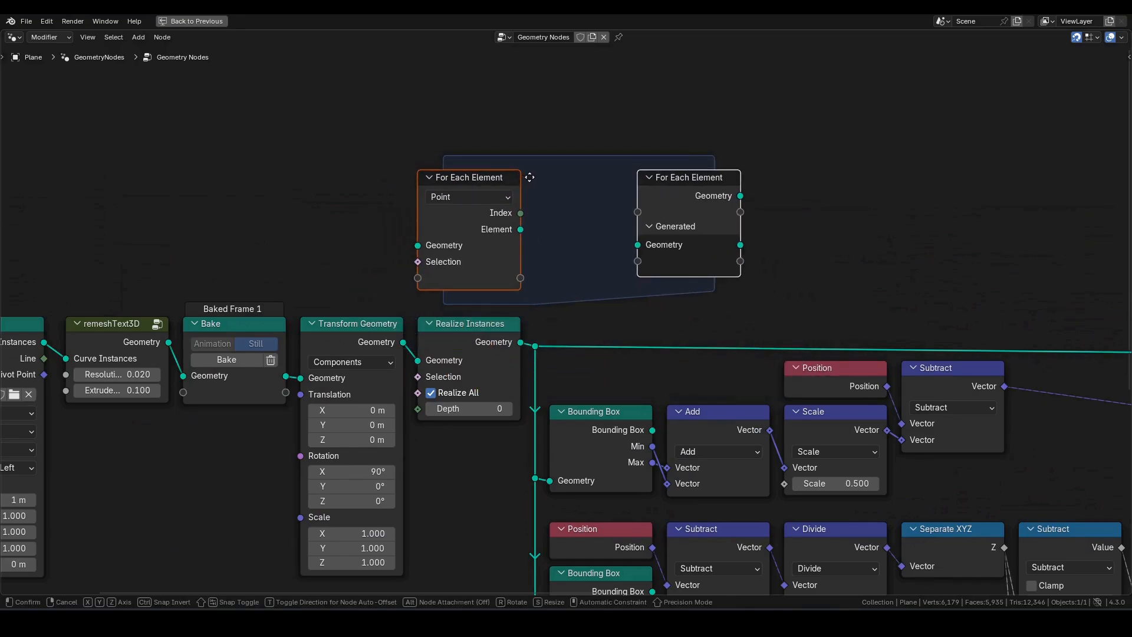
pyautogui.click(408, 180)
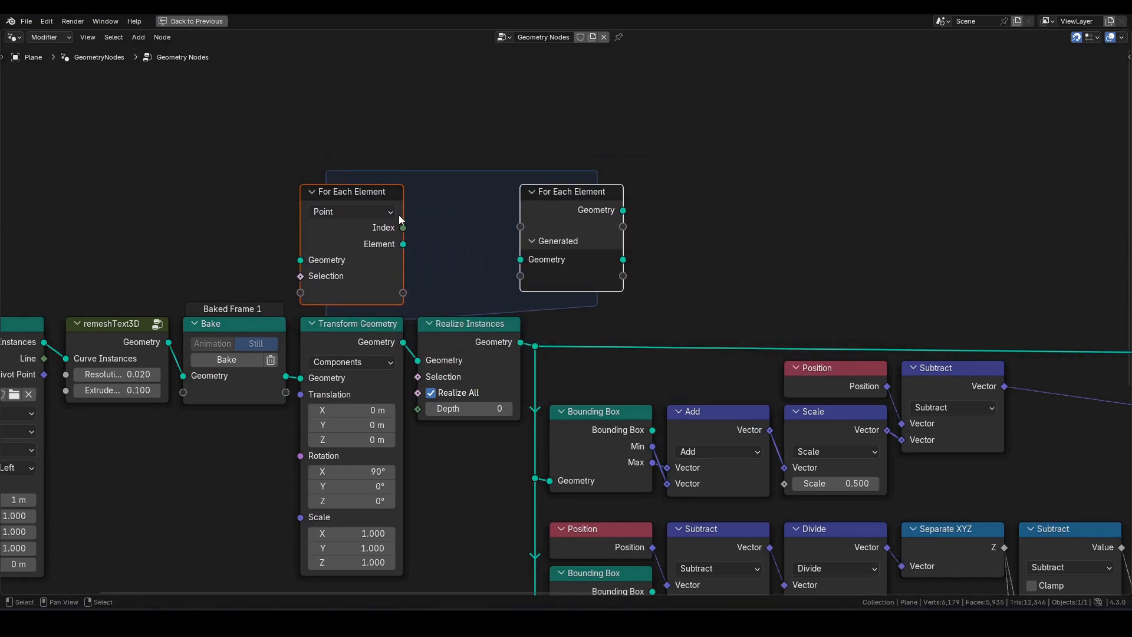
pyautogui.click(342, 212)
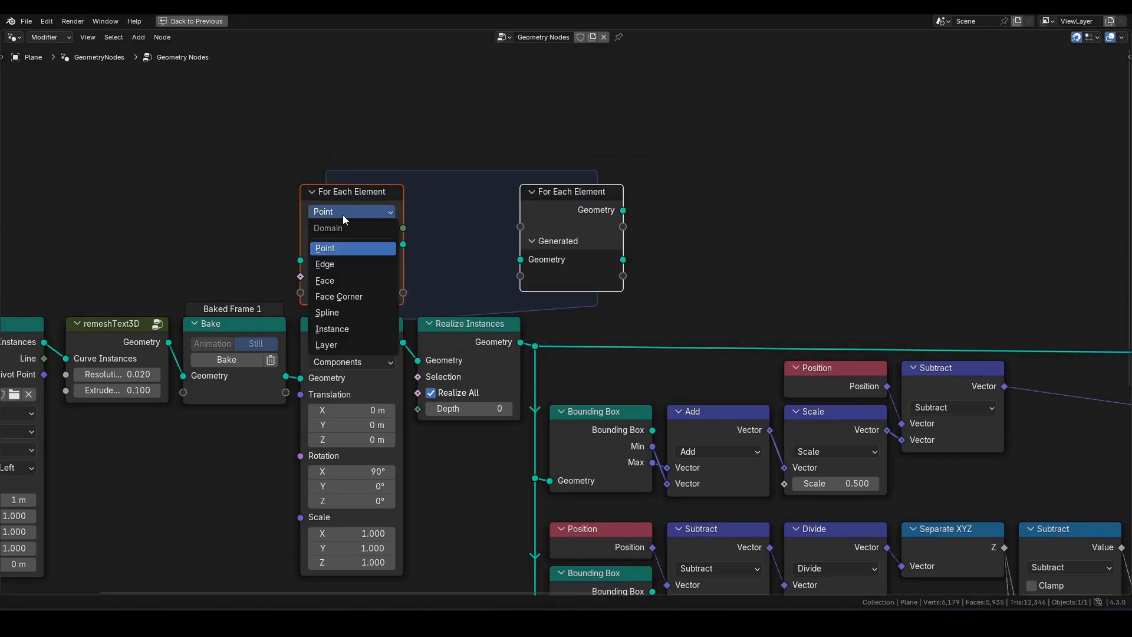
pyautogui.click(342, 330)
# Step: Move the For Each Element zone's output node horizontally to the end of the tree, above Group Output
pyautogui.scroll(-4, 767, 224)
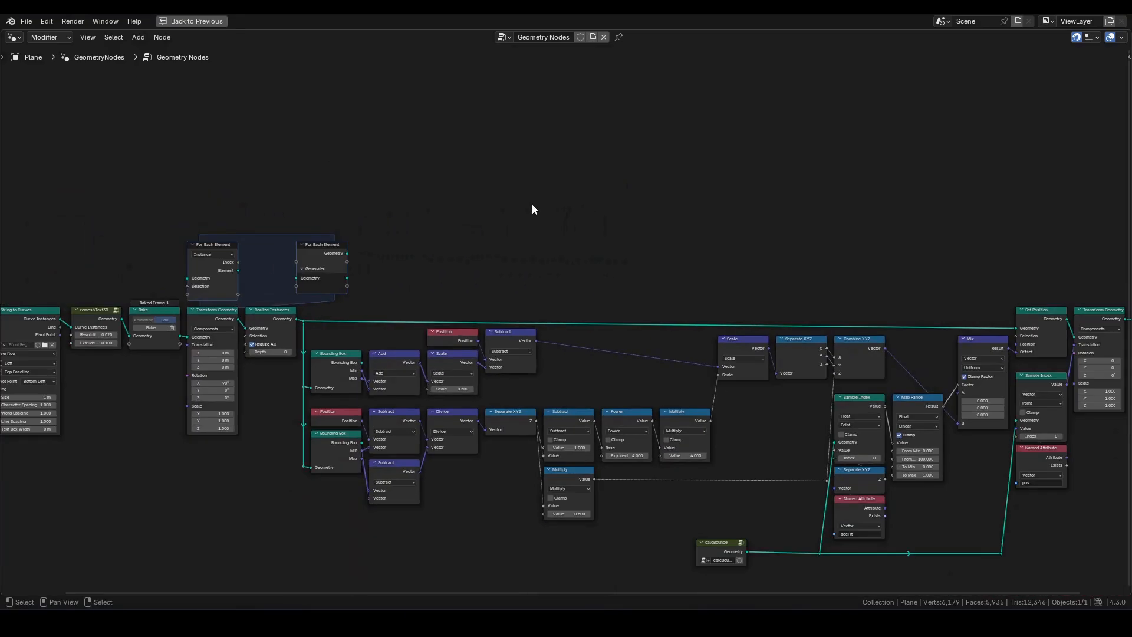
pyautogui.click(327, 250)
pyautogui.press('g')
pyautogui.press('x')
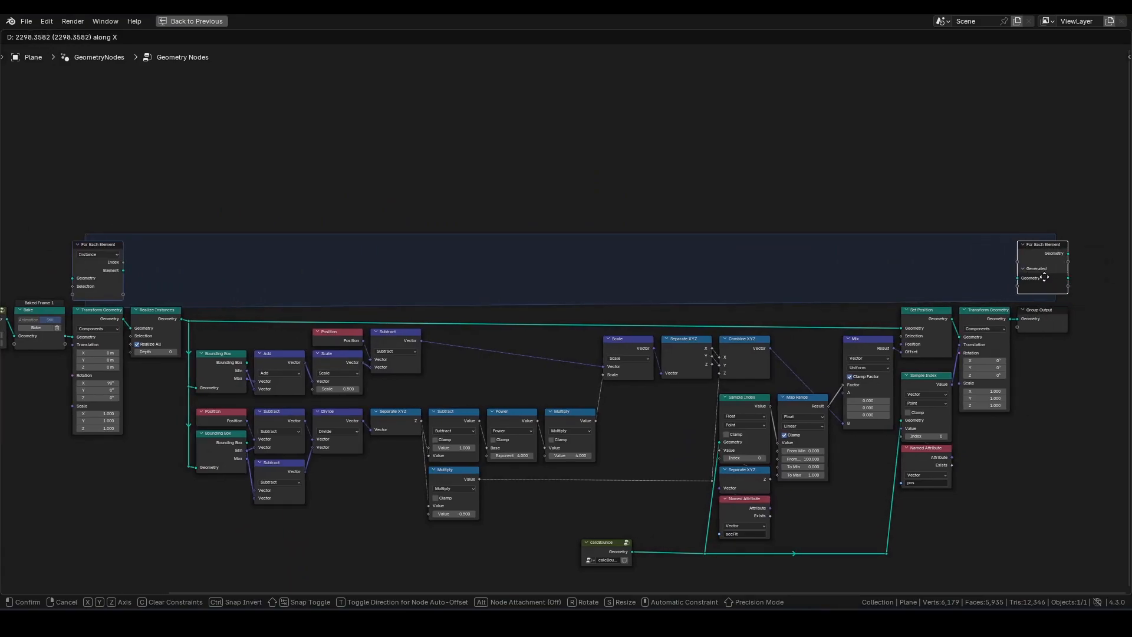
pyautogui.click(642, 281)
# Step: Shift the chain from String to Transform Geometry away from Realize Instances to make room for the zone's input node
pyautogui.moveTo(227, 270); pyautogui.dragTo(643, 260, button='middle')
pyautogui.scroll(3, 530, 309)
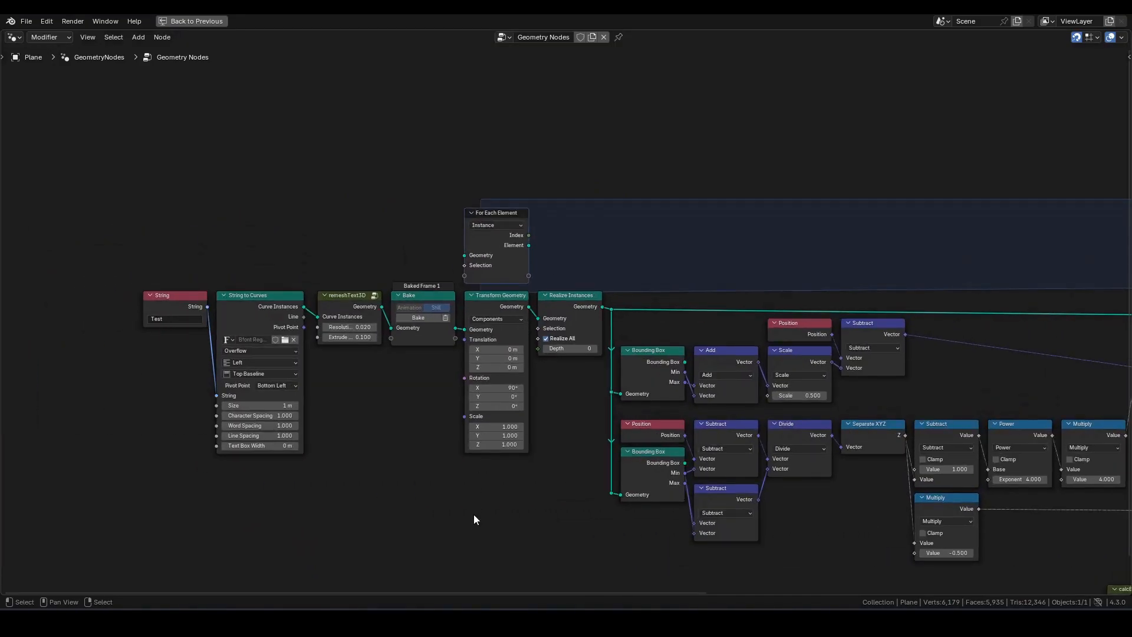
pyautogui.moveTo(496, 503); pyautogui.dragTo(174, 295)
pyautogui.press('g')
pyautogui.press('x')
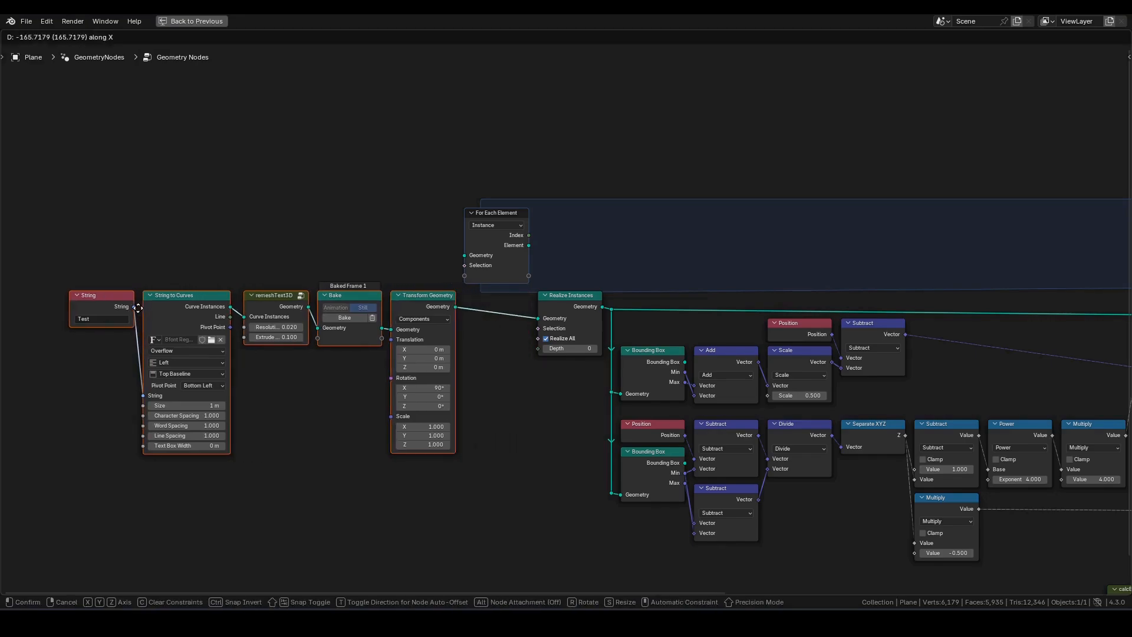
pyautogui.click(140, 307)
# Step: Connect Transform Geometry to the zone's Geometry input and the zone's Element output to Realize Instances
pyautogui.scroll(2, 377, 338)
pyautogui.click(404, 319)
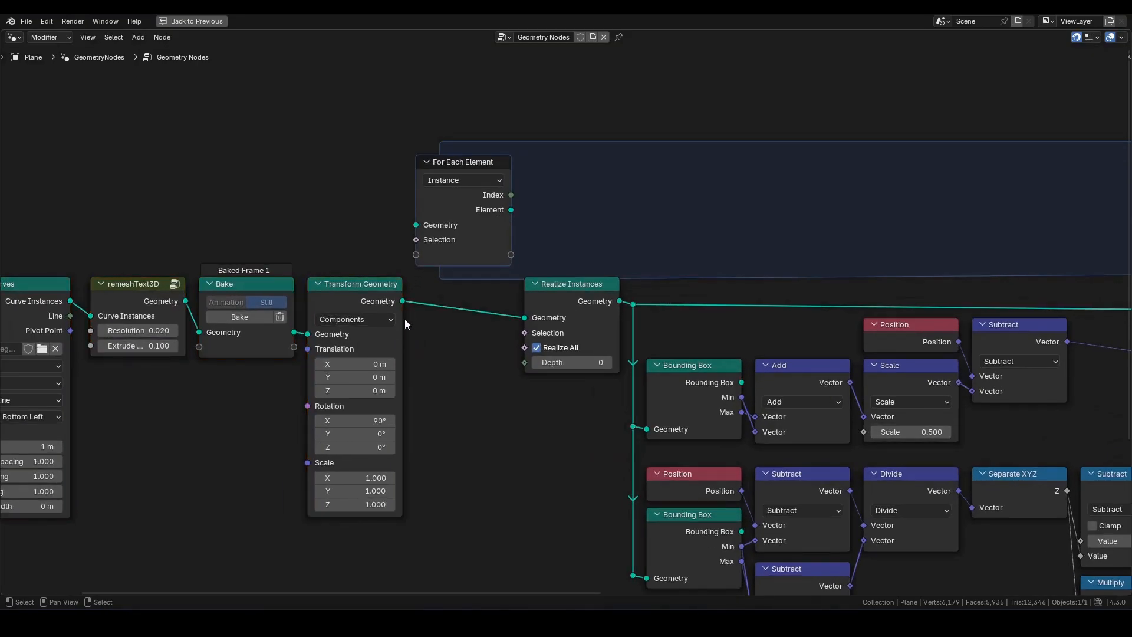
pyautogui.moveTo(403, 301); pyautogui.dragTo(415, 225)
pyautogui.moveTo(511, 209); pyautogui.dragTo(521, 319)
# Step: Route the final Transform Geometry through the zone's Generated Geometry into Group Output, moving Group Output outward for space
pyautogui.scroll(-2, 841, 301)
pyautogui.moveTo(841, 300); pyautogui.dragTo(27, 306, button='middle')
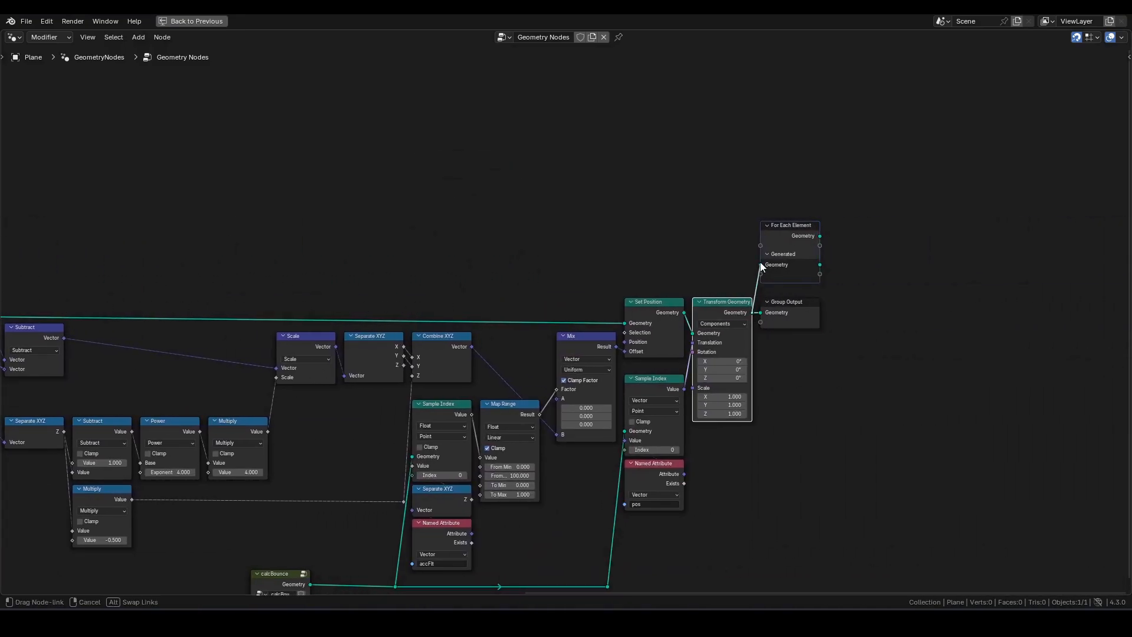
pyautogui.moveTo(799, 317); pyautogui.dragTo(922, 319)
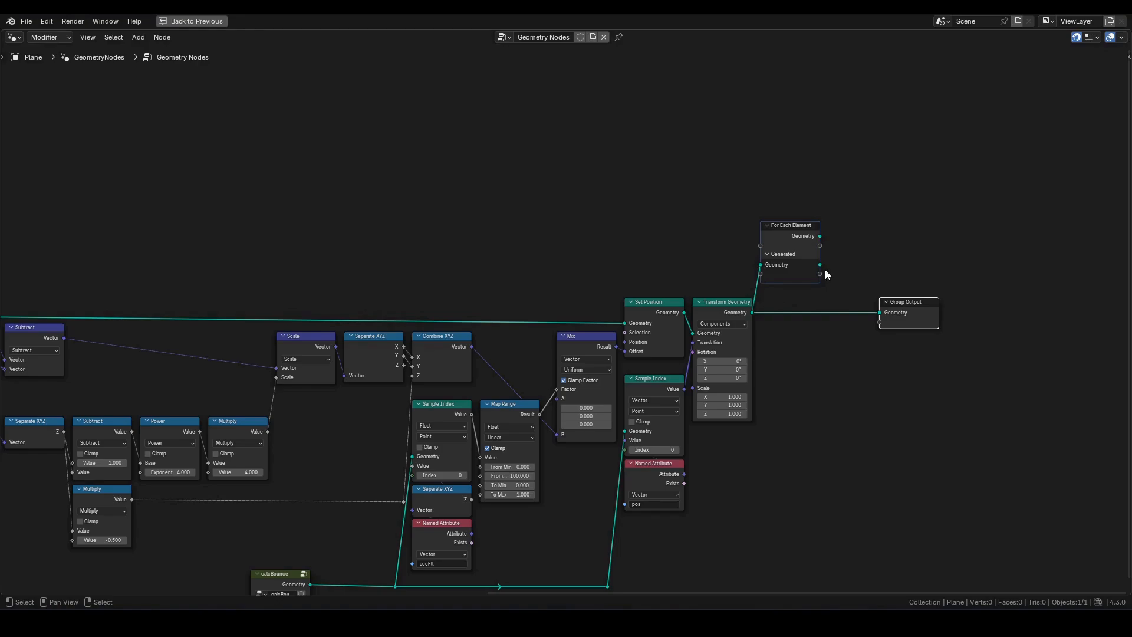
pyautogui.moveTo(825, 271); pyautogui.dragTo(881, 313)
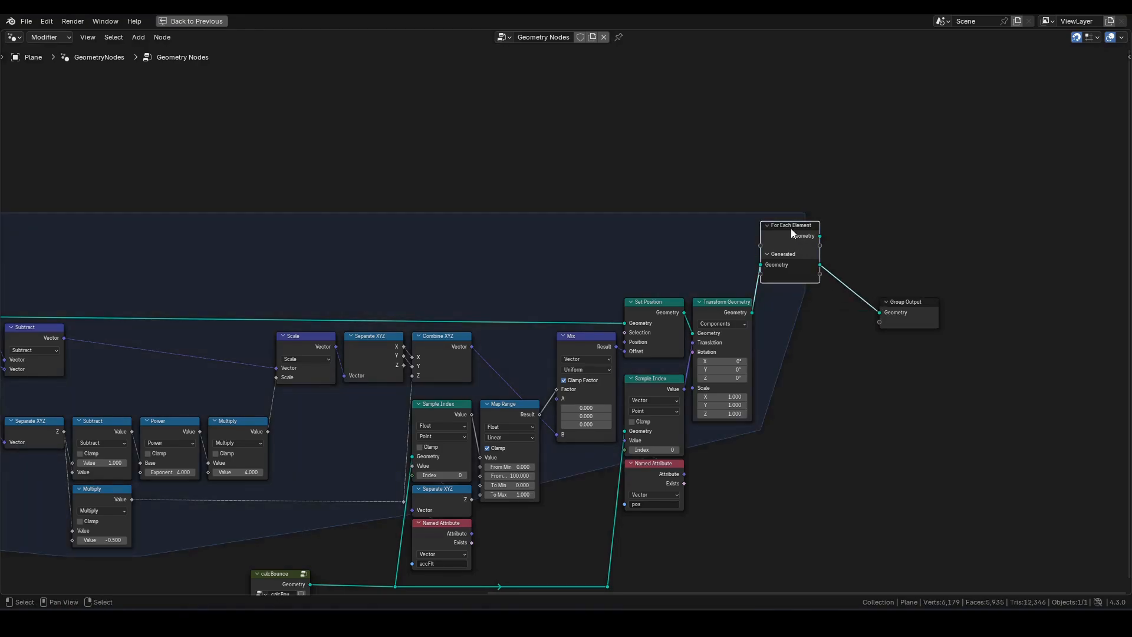
# Step: Lower both For Each Element nodes into line with the main geometry row
pyautogui.press('g')
pyautogui.press('y')
pyautogui.click(787, 305)
pyautogui.scroll(-1, 553, 237)
pyautogui.moveTo(553, 237); pyautogui.dragTo(602, 243, button='middle')
pyautogui.moveTo(277, 229); pyautogui.dragTo(276, 299)
# Step: Open the calcBounce node group for editing
pyautogui.scroll(6, 342, 314)
pyautogui.moveTo(339, 314); pyautogui.dragTo(390, 287, button='middle')
pyautogui.scroll(-1, 585, 324)
pyautogui.moveTo(662, 326); pyautogui.dragTo(418, 274, button='middle')
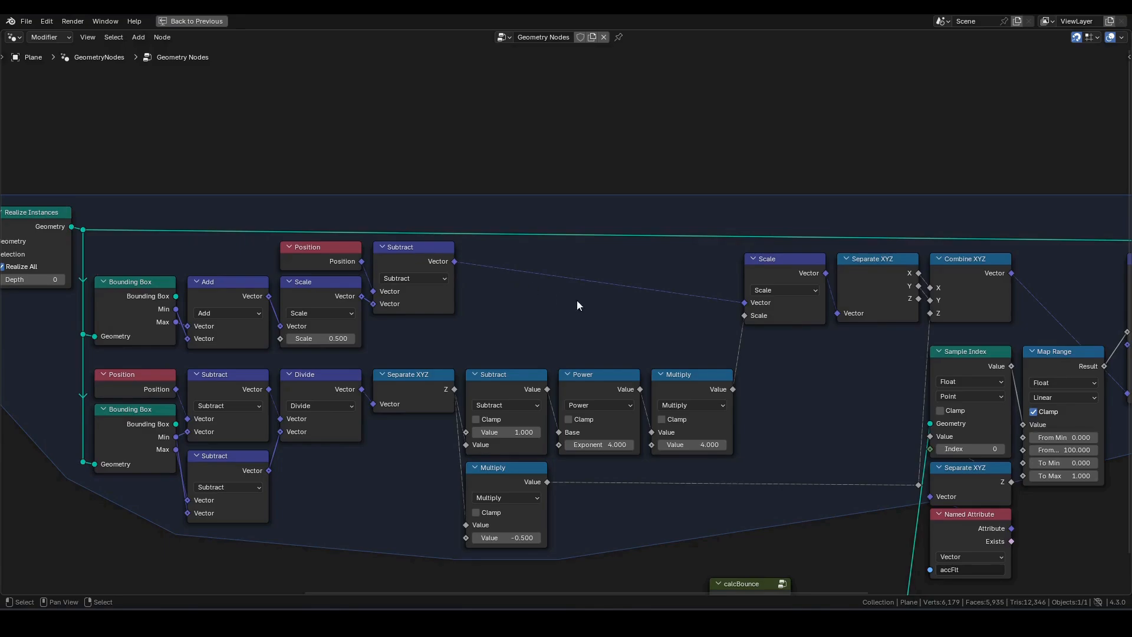
pyautogui.scroll(-3, 578, 305)
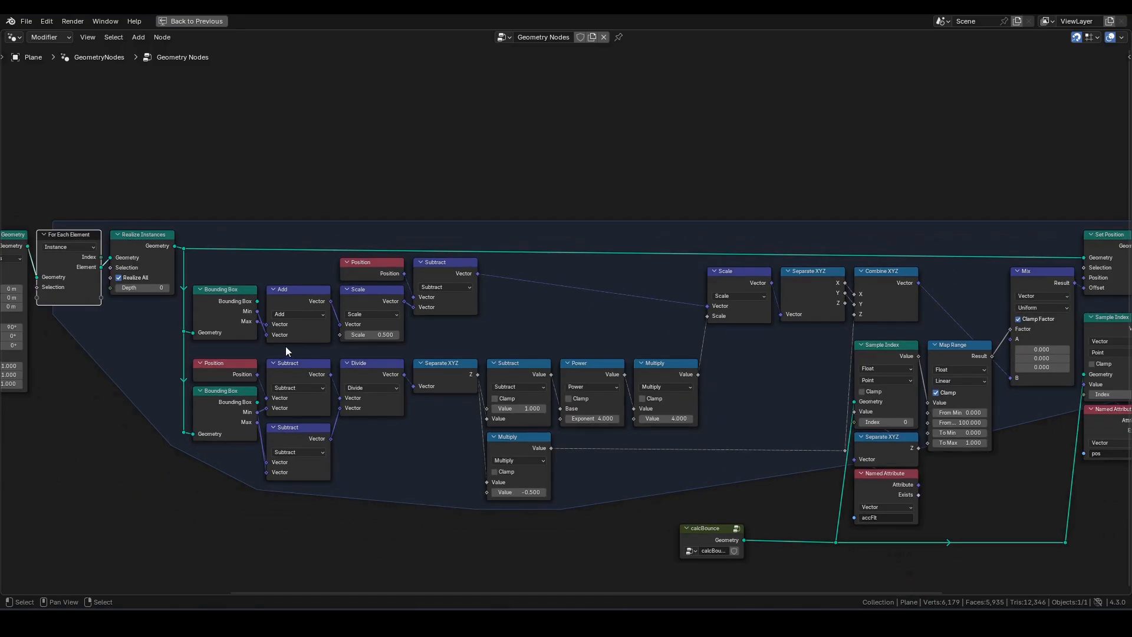
pyautogui.click(696, 545)
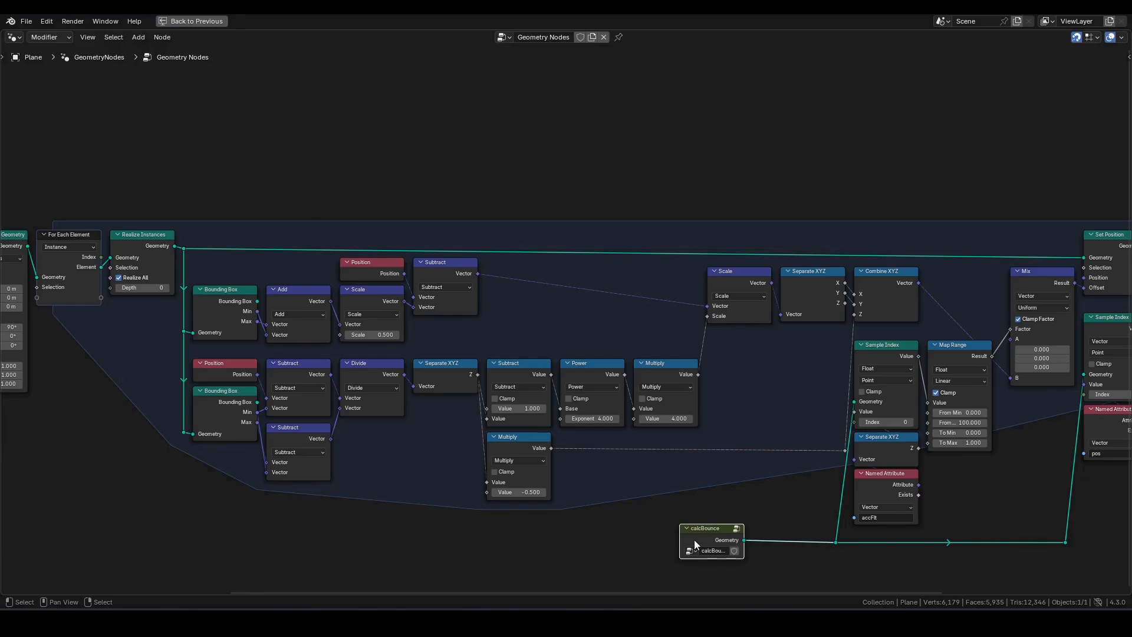
pyautogui.press('Tab')
# Step: Align Group Input beside the Points node, expose Points' Count as a calcBounce group input, and return to the parent node tree
pyautogui.moveTo(372, 373); pyautogui.dragTo(901, 412, button='middle')
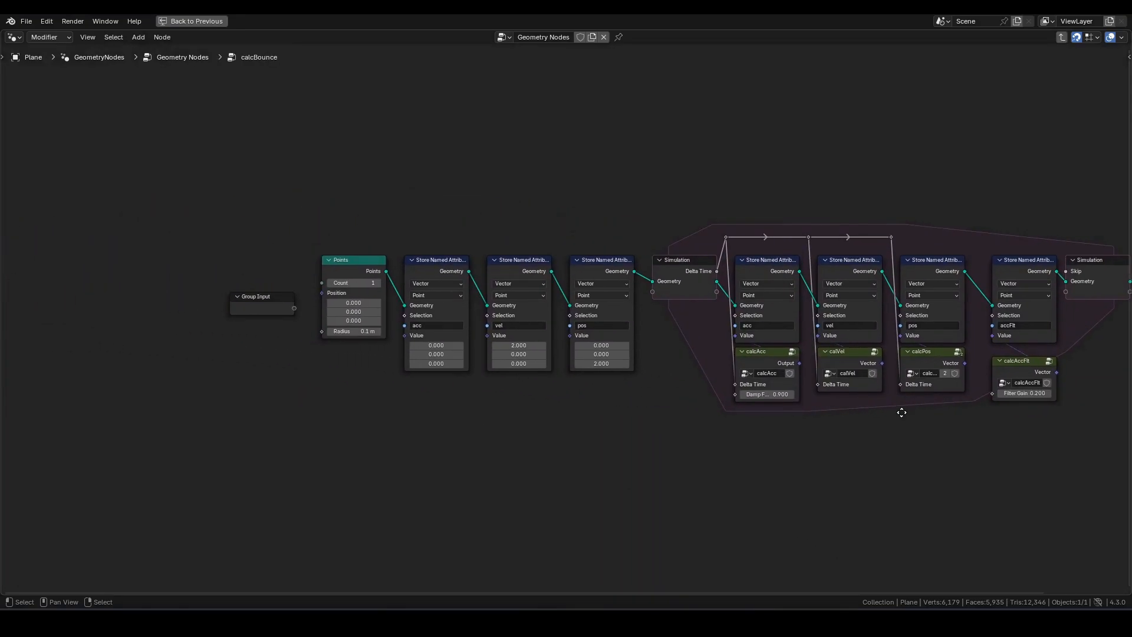
pyautogui.scroll(3, 612, 391)
pyautogui.click(312, 253)
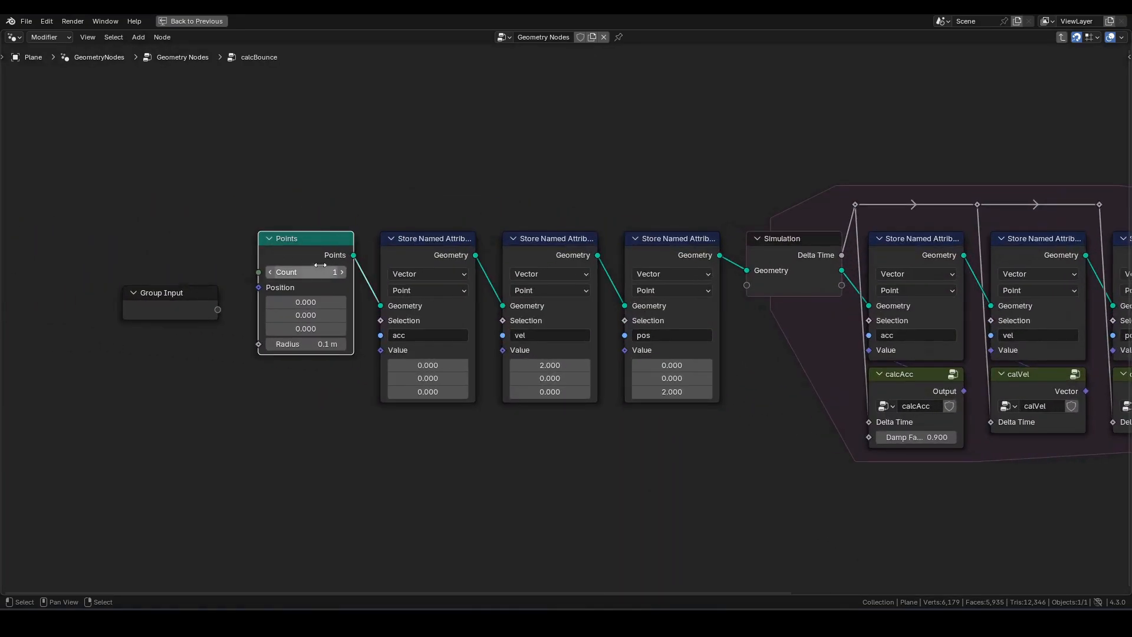
pyautogui.moveTo(193, 295); pyautogui.dragTo(205, 240)
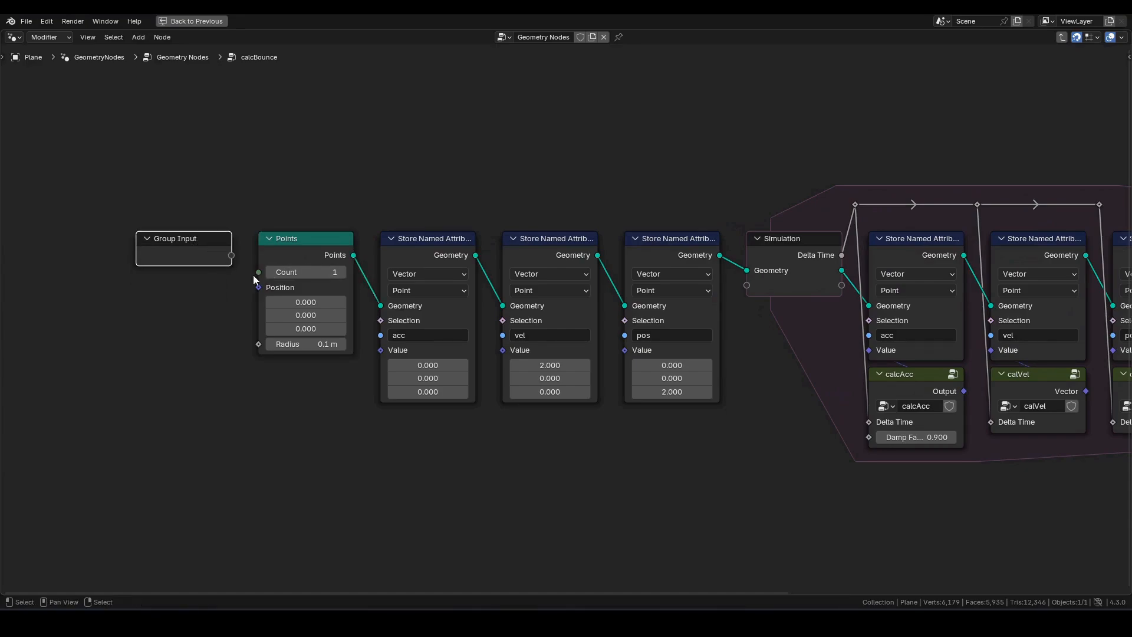
pyautogui.moveTo(258, 273); pyautogui.dragTo(230, 256)
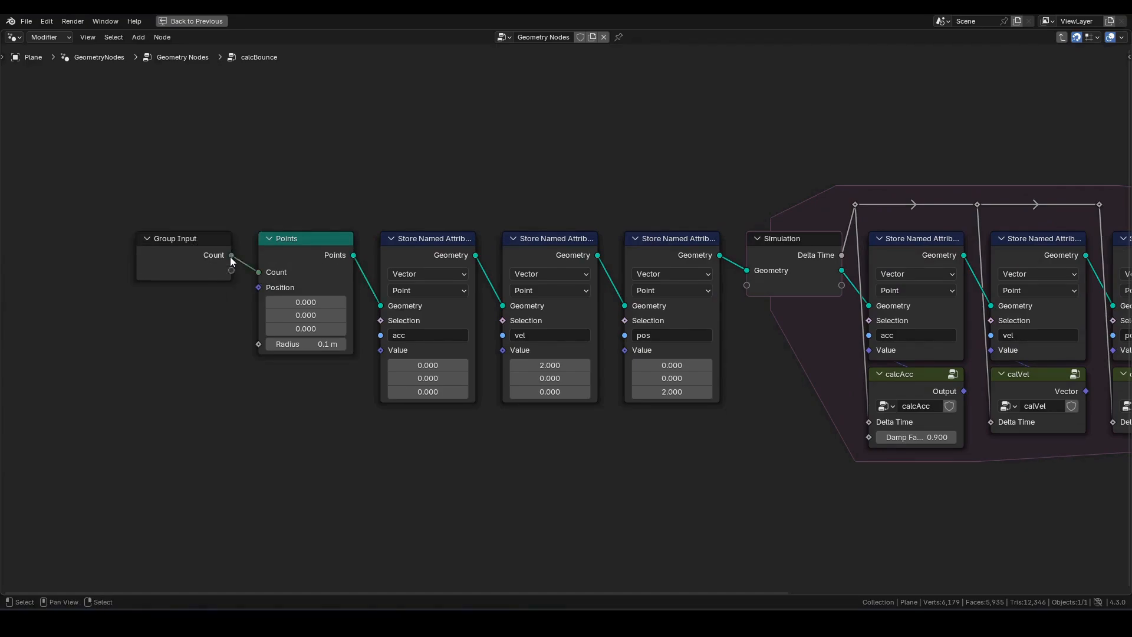
pyautogui.click(199, 243)
pyautogui.press('Tab')
# Step: Add a Domain Size node fed by Transform Geometry's output, place it below the zone near calcBounce, and set its component to Instances
pyautogui.scroll(-2, 401, 328)
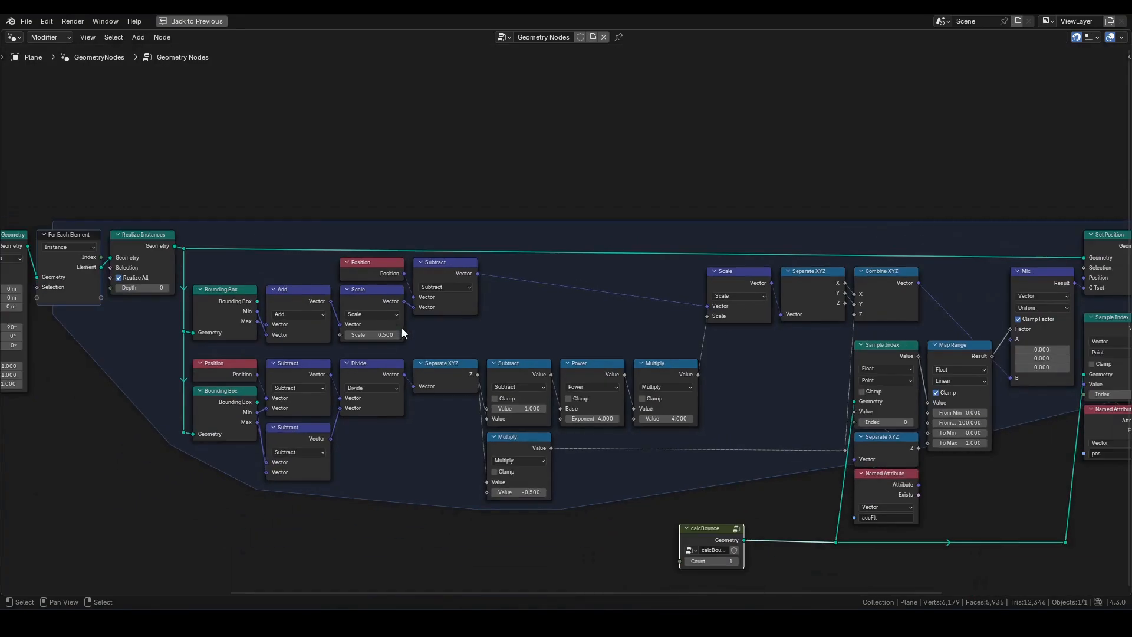
pyautogui.moveTo(435, 422); pyautogui.dragTo(506, 352, button='middle')
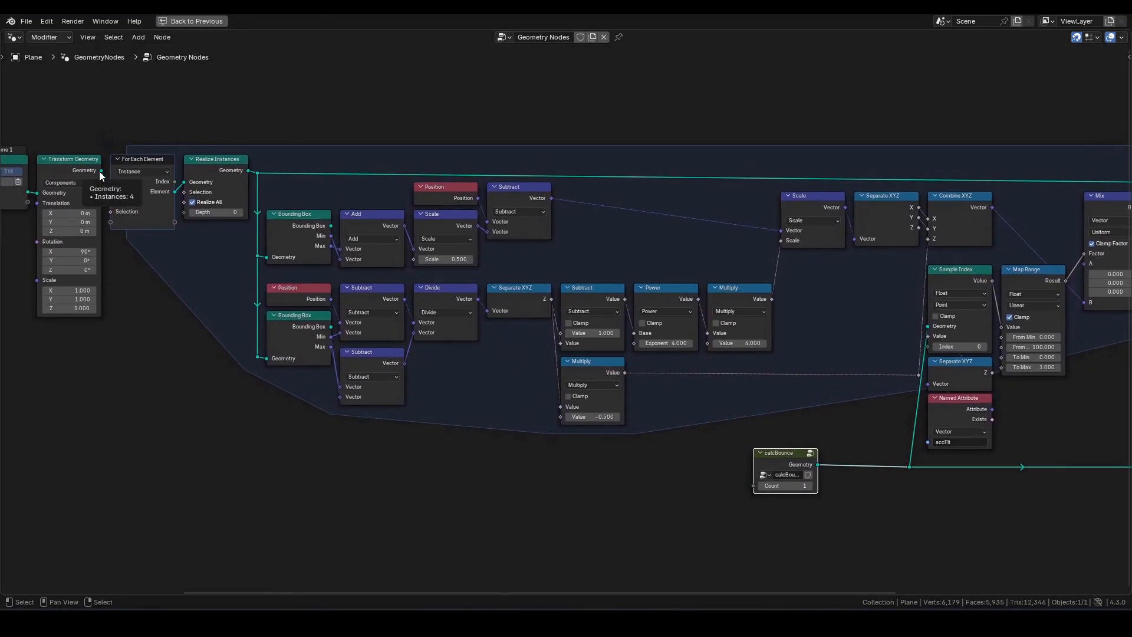
pyautogui.moveTo(101, 171); pyautogui.dragTo(637, 487)
pyautogui.write('ds')
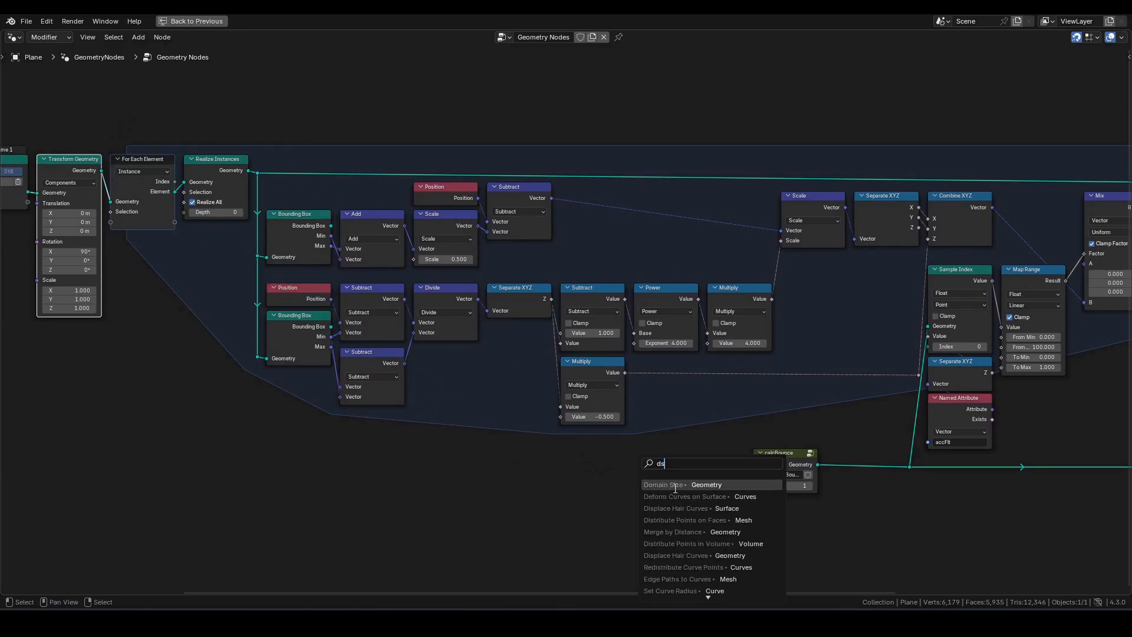
pyautogui.click(675, 485)
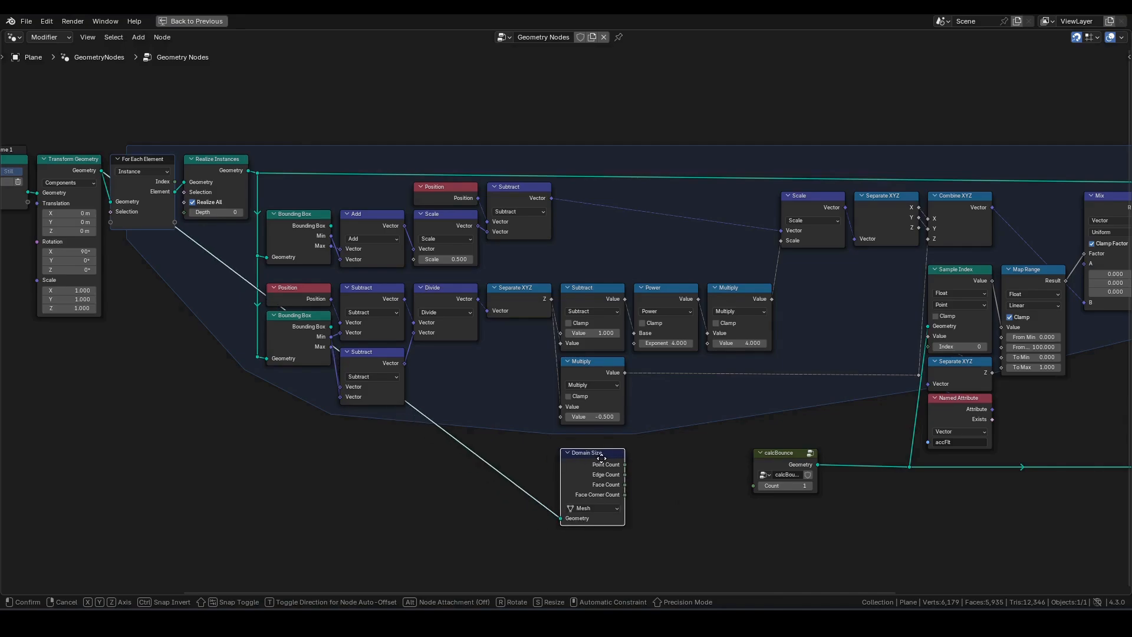
pyautogui.click(592, 497)
pyautogui.click(590, 507)
pyautogui.click(590, 562)
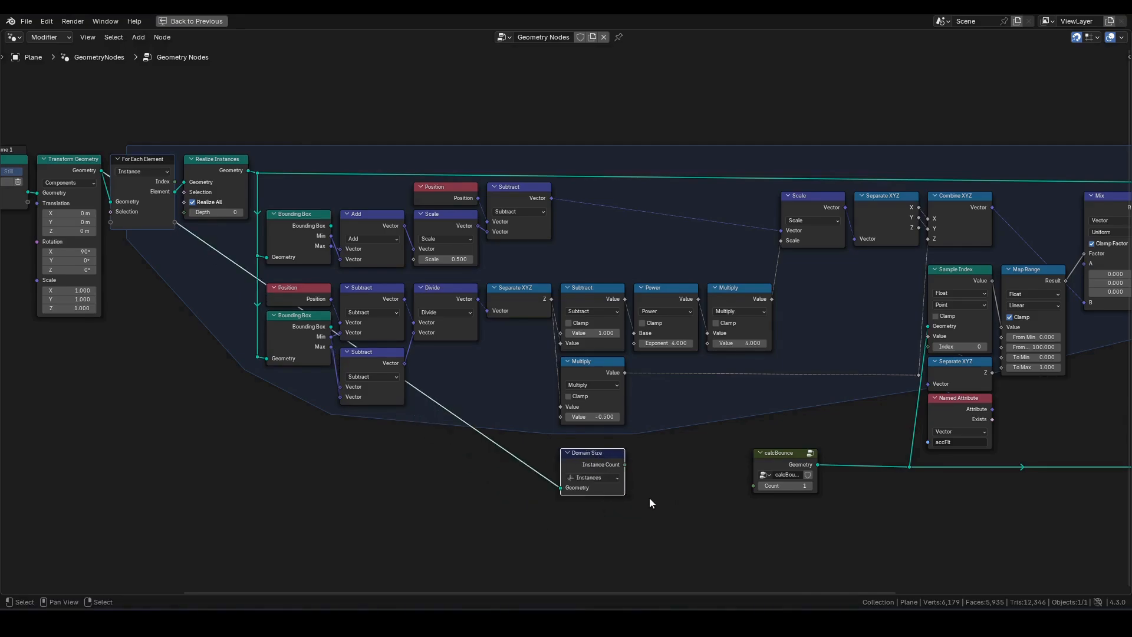
# Step: Connect Domain Size's Instance Count to calcBounce's Count and place Domain Size directly beside calcBounce
pyautogui.scroll(2, 652, 504)
pyautogui.moveTo(647, 518); pyautogui.dragTo(760, 511)
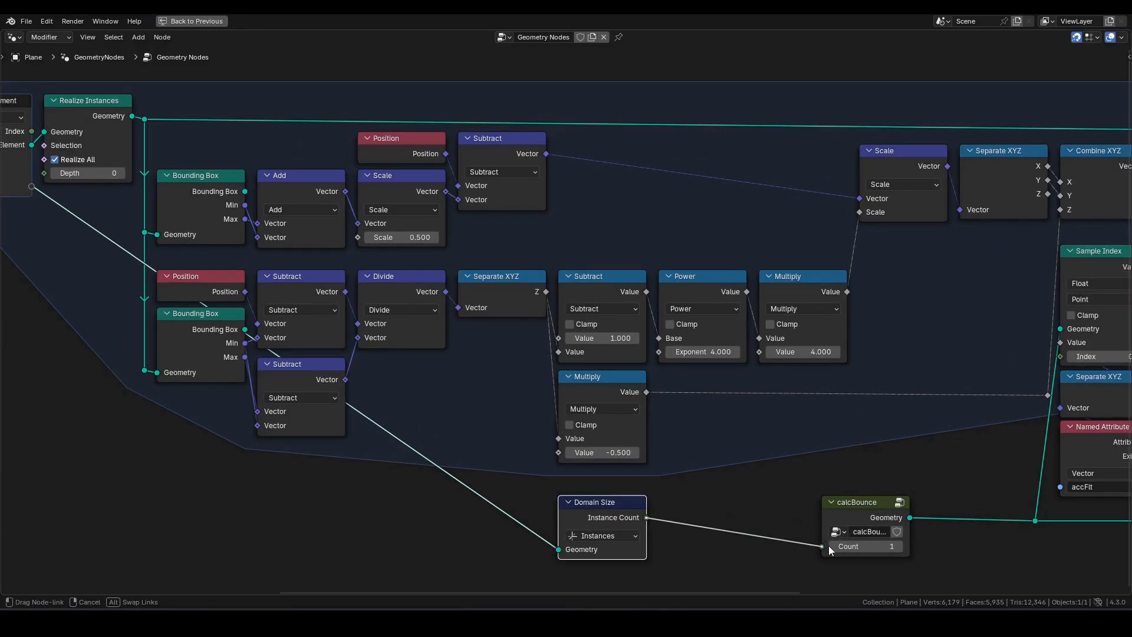
pyautogui.moveTo(830, 546); pyautogui.dragTo(828, 546)
pyautogui.moveTo(617, 508); pyautogui.dragTo(778, 509)
pyautogui.scroll(-2, 678, 459)
# Step: Add a reroute to Domain Size's geometry link and place it below the zone so the link runs clear of the other nodes
pyautogui.moveTo(639, 464); pyautogui.dragTo(697, 486, button='middle')
pyautogui.keyDown('shift'); pyautogui.moveTo(709, 454); pyautogui.dragTo(656, 487, button='right'); pyautogui.keyUp('shift')
pyautogui.press('g')
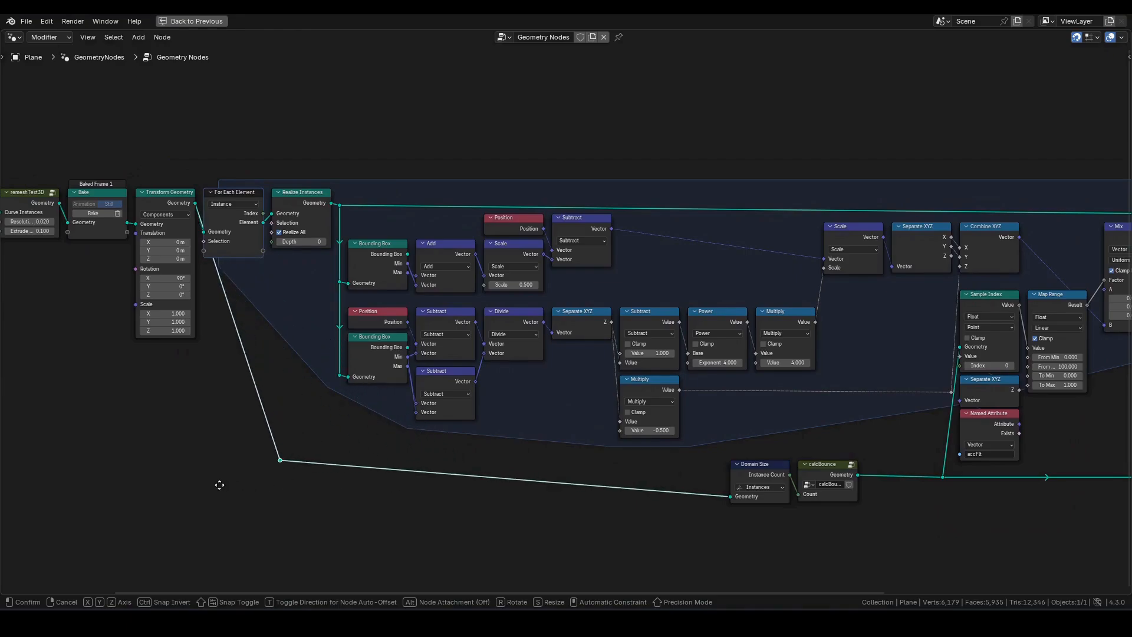
pyautogui.click(179, 515)
pyautogui.moveTo(670, 458); pyautogui.dragTo(486, 448, button='middle')
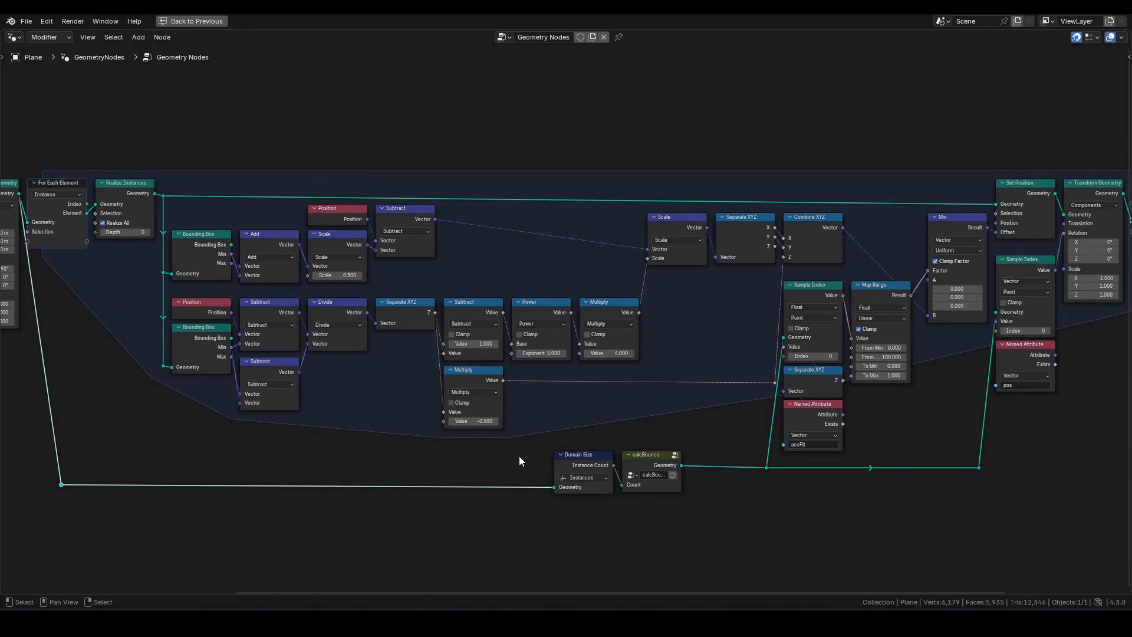
pyautogui.moveTo(662, 413); pyautogui.dragTo(683, 424, button='middle')
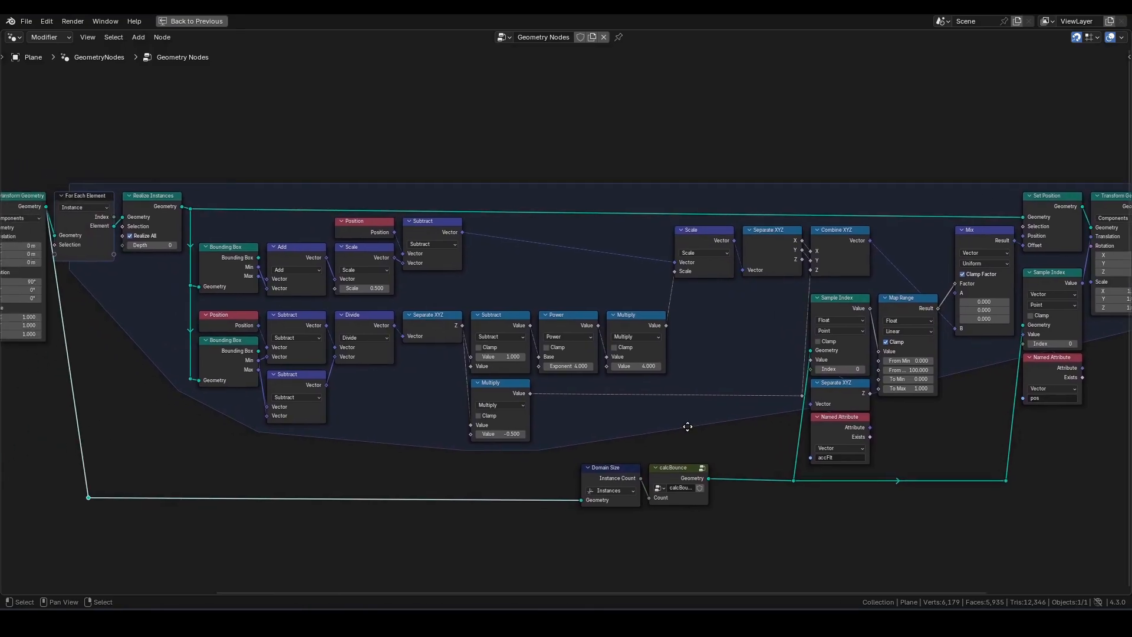
# Step: Connect the zone's Index to the Index of the accFlt Sample Index, routing the link above the nodes with two reroutes
pyautogui.moveTo(119, 219); pyautogui.dragTo(821, 369)
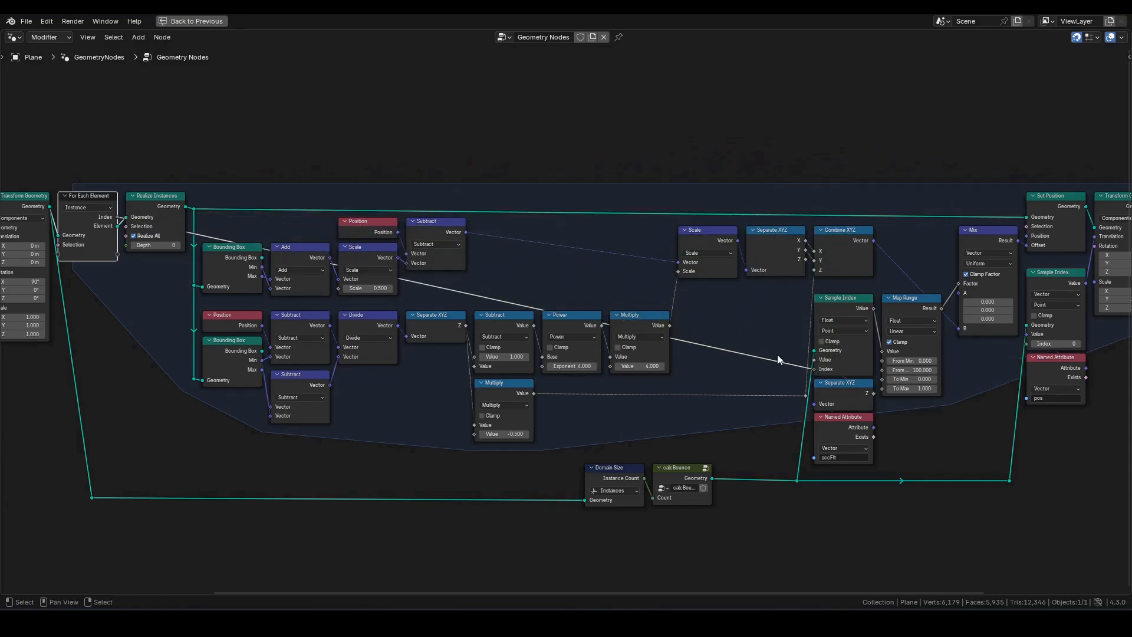
pyautogui.keyDown('shift'); pyautogui.moveTo(774, 331); pyautogui.dragTo(762, 367, button='right'); pyautogui.keyUp('shift')
pyautogui.press('g')
pyautogui.click(128, 185)
pyautogui.keyDown('shift'); pyautogui.moveTo(151, 171); pyautogui.dragTo(151, 192, button='right'); pyautogui.keyUp('shift')
pyautogui.press('g')
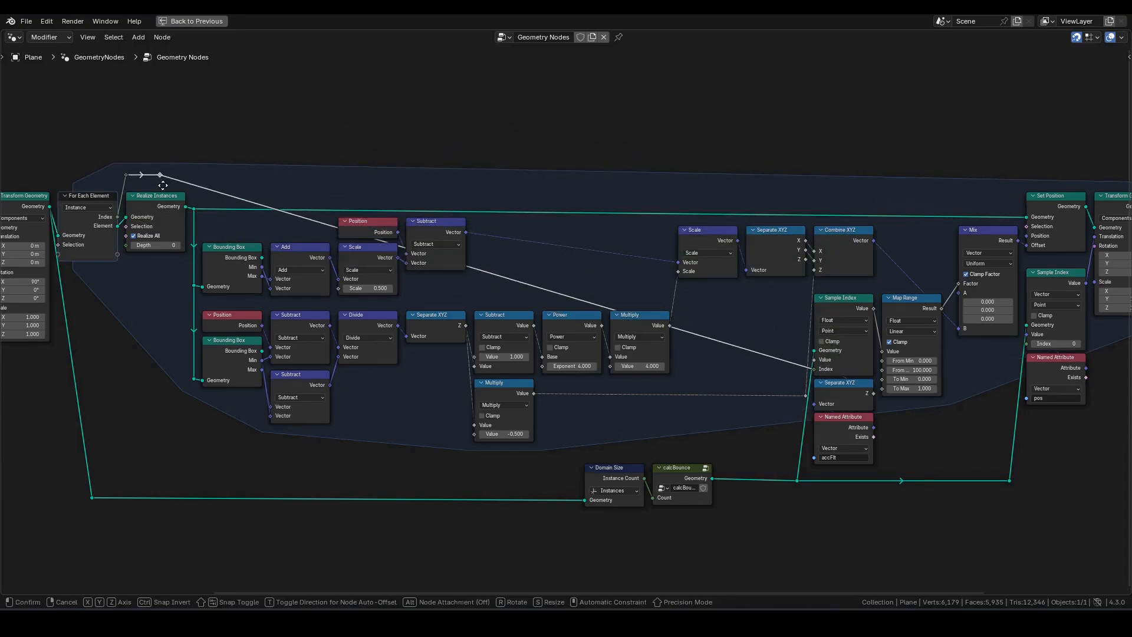
pyautogui.press('x')
pyautogui.click(809, 195)
pyautogui.moveTo(883, 195); pyautogui.dragTo(777, 199, button='middle')
# Step: Extend the index link to the Index of the pos Sample Index, with another reroute above the Mix node's outer edge
pyautogui.moveTo(700, 188); pyautogui.dragTo(920, 347)
pyautogui.keyDown('shift'); pyautogui.moveTo(808, 267); pyautogui.dragTo(808, 275, button='right'); pyautogui.keyUp('shift')
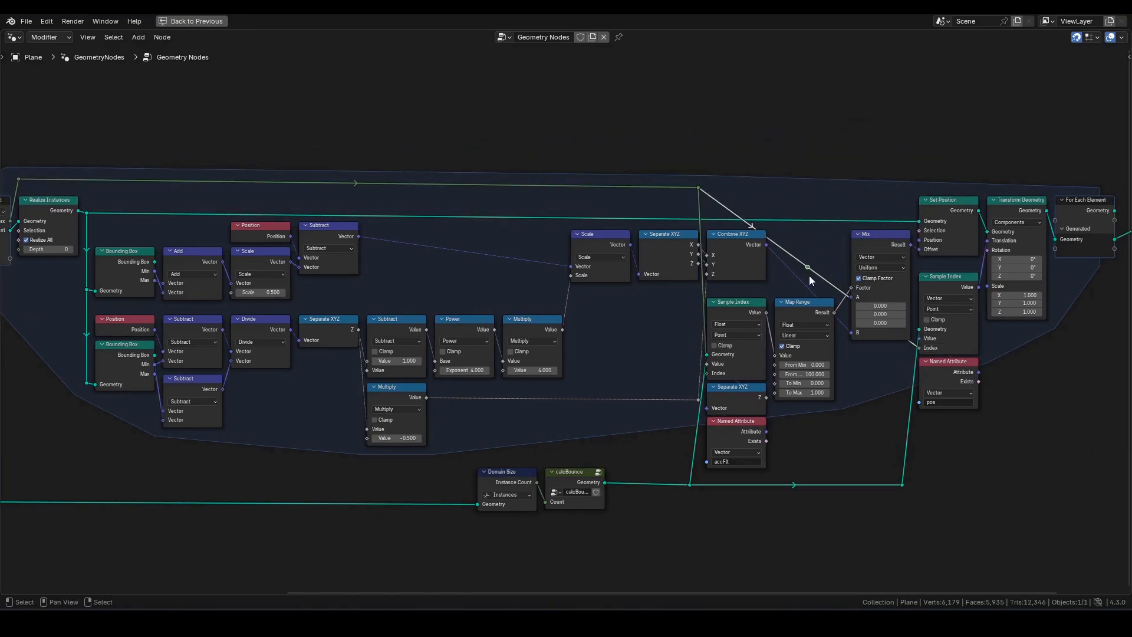
pyautogui.press('g')
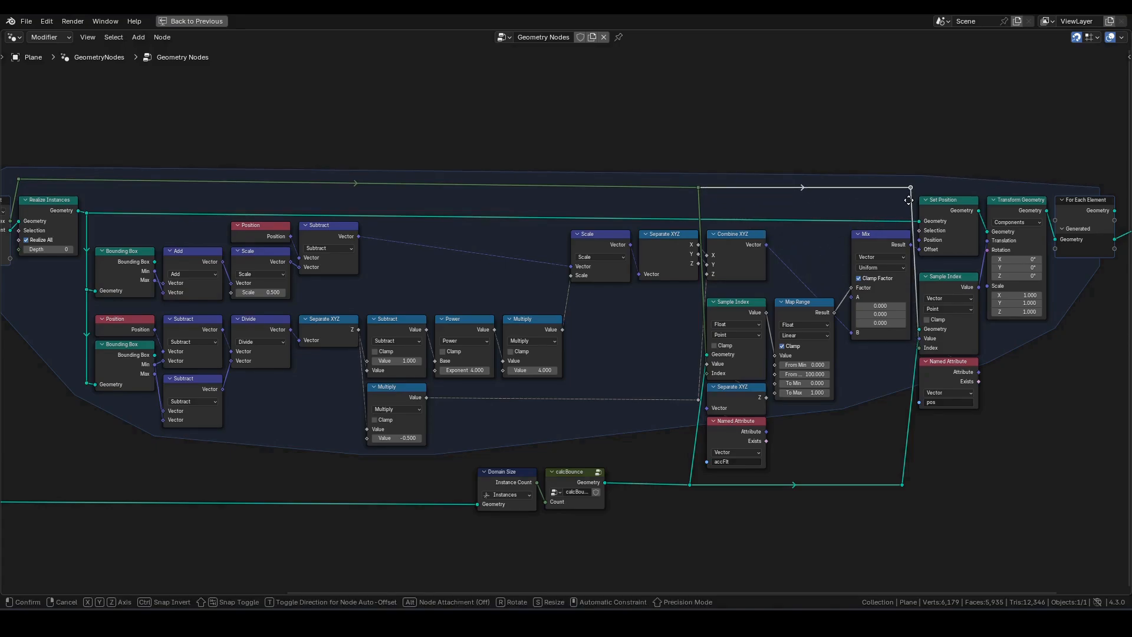
pyautogui.click(908, 200)
# Step: Move Group Output closer, directly beside the zone's output node
pyautogui.moveTo(887, 222); pyautogui.dragTo(724, 208, button='middle')
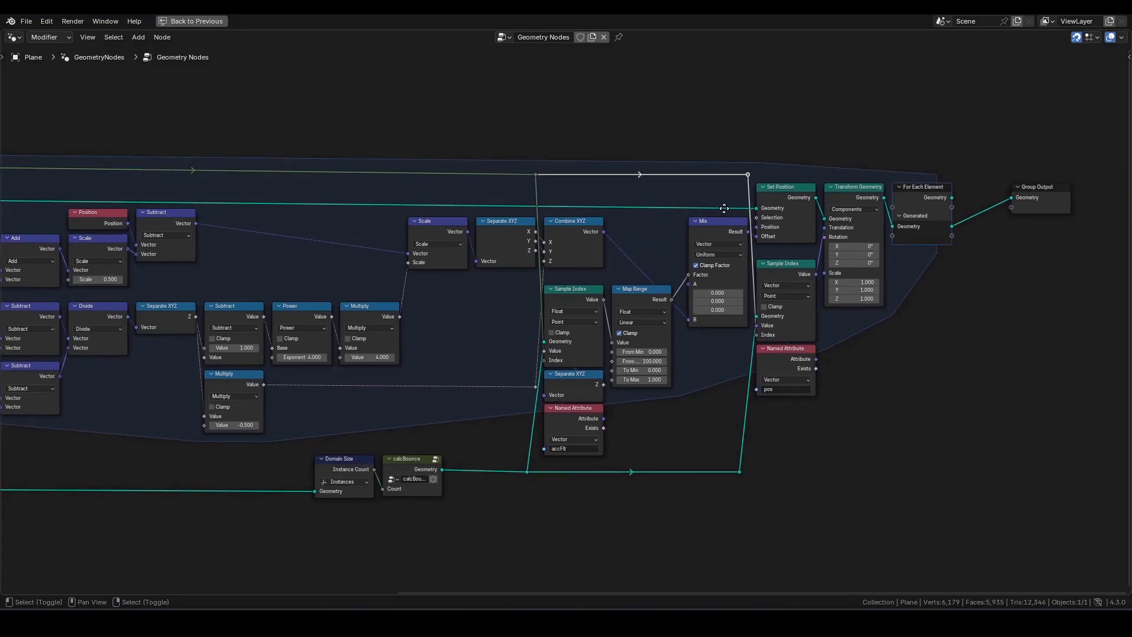
pyautogui.moveTo(1037, 201); pyautogui.dragTo(986, 201)
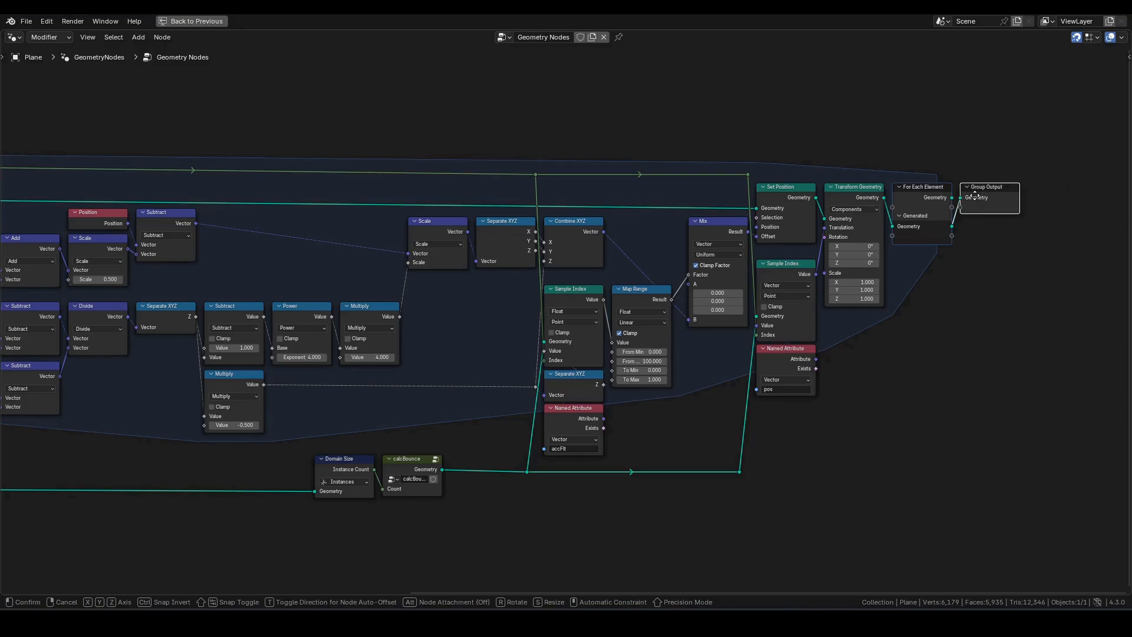
pyautogui.moveTo(468, 353); pyautogui.dragTo(547, 341, button='middle')
pyautogui.scroll(-2, 547, 335)
pyautogui.scroll(-2, 594, 348)
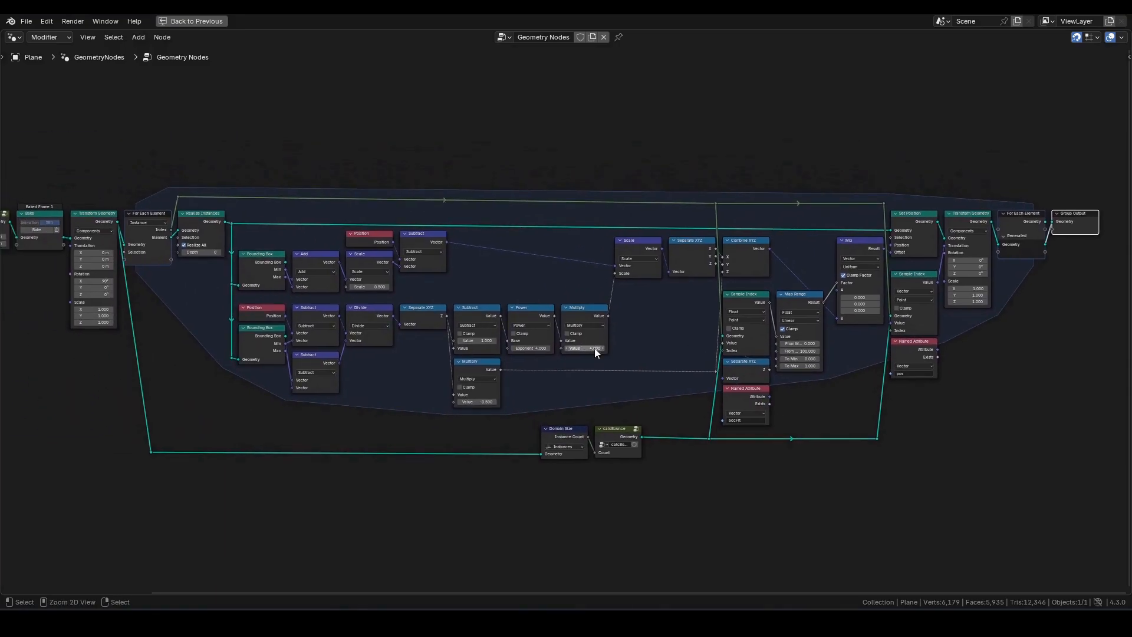
# Step: Restore the full editor layout, play the animation to check the word Test bouncing, rewind to frame 1, and reframe the text
pyautogui.hotkey('ctrl', 'space')
pyautogui.press('space')
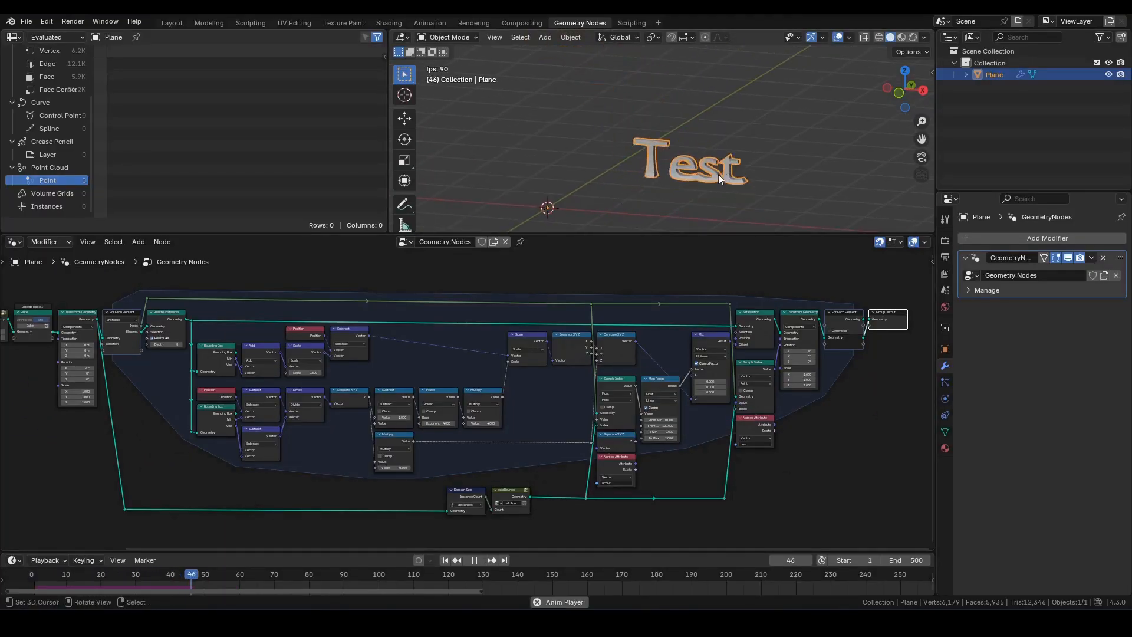
pyautogui.press('space')
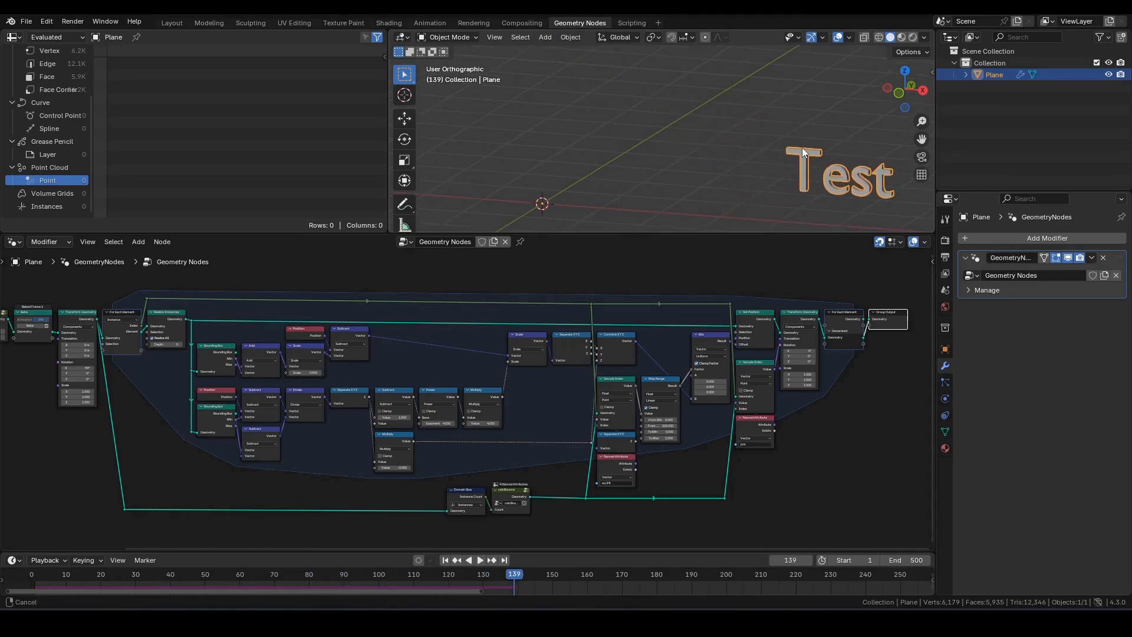
pyautogui.moveTo(802, 148); pyautogui.dragTo(678, 112, button='middle')
pyautogui.press('space')
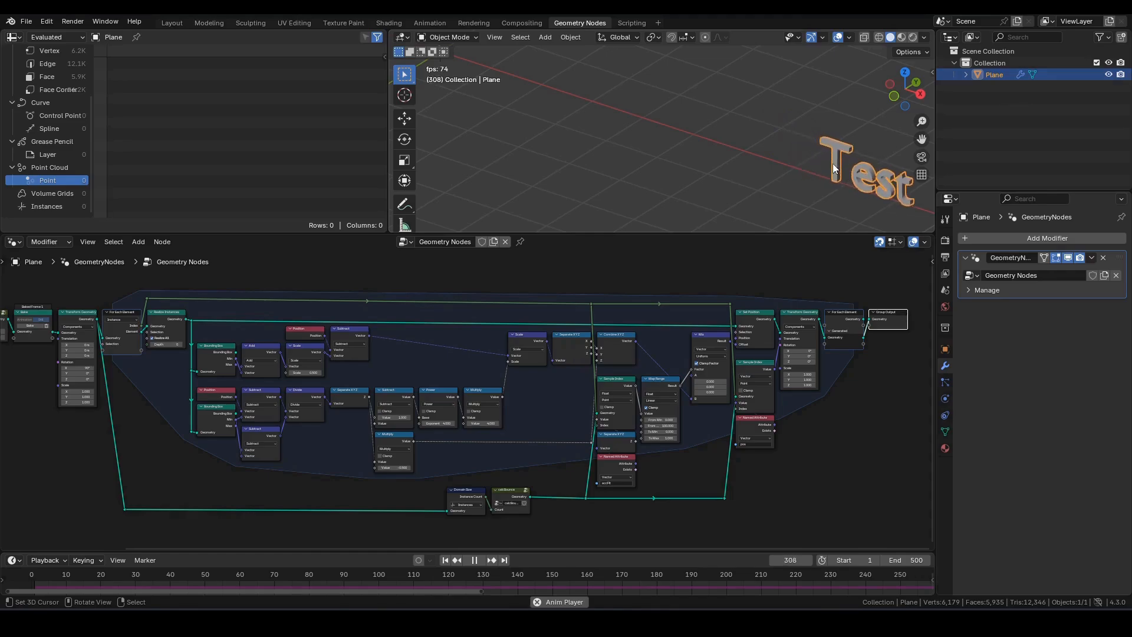
pyautogui.press('space')
pyautogui.hotkey('shift', 'Left')
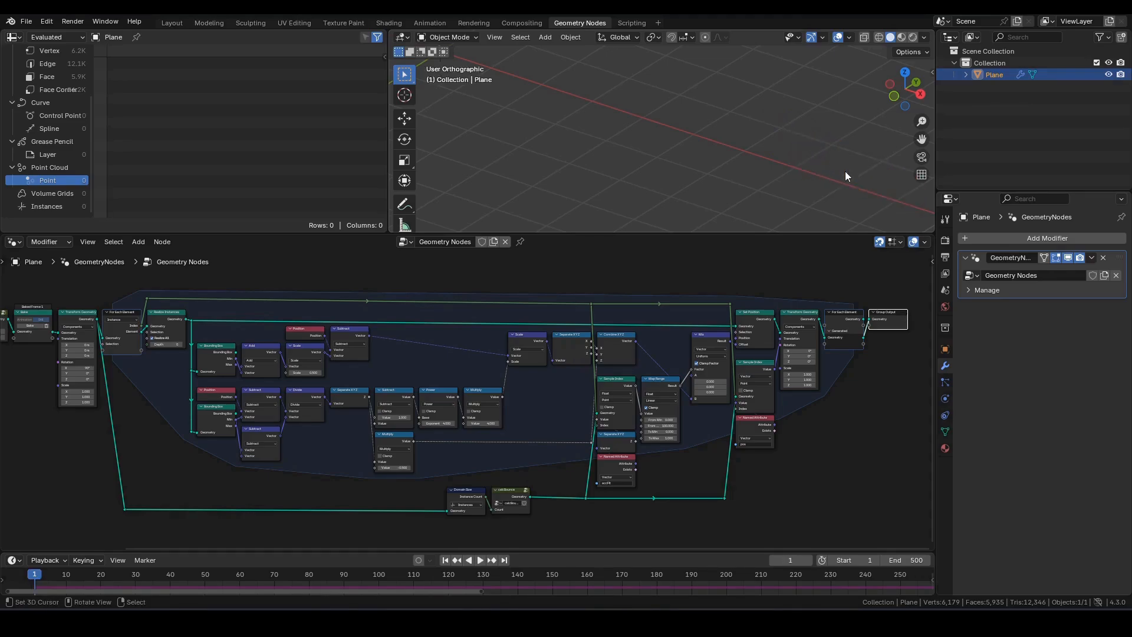
pyautogui.scroll(-4, 671, 133)
pyautogui.keyDown('shift'); pyautogui.moveTo(662, 158); pyautogui.dragTo(681, 190, button='middle'); pyautogui.keyUp('shift')
pyautogui.moveTo(678, 174); pyautogui.dragTo(694, 157, button='middle')
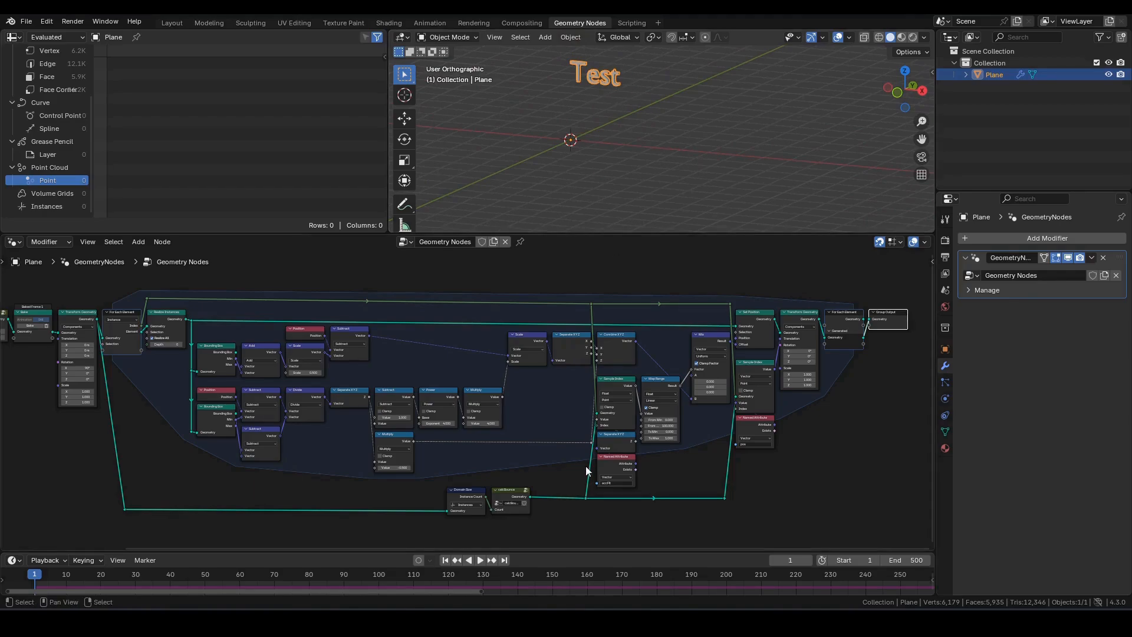
# Step: Open the calcBounce group again at its initial acc, vel and pos attribute nodes
pyautogui.scroll(5, 552, 391)
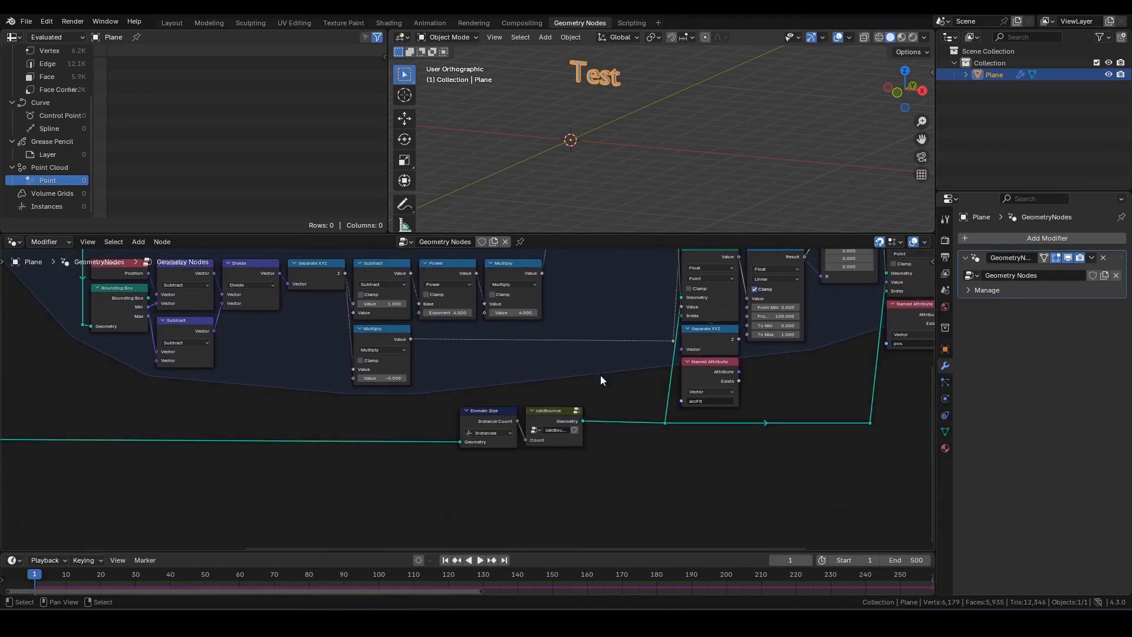
pyautogui.scroll(3, 603, 402)
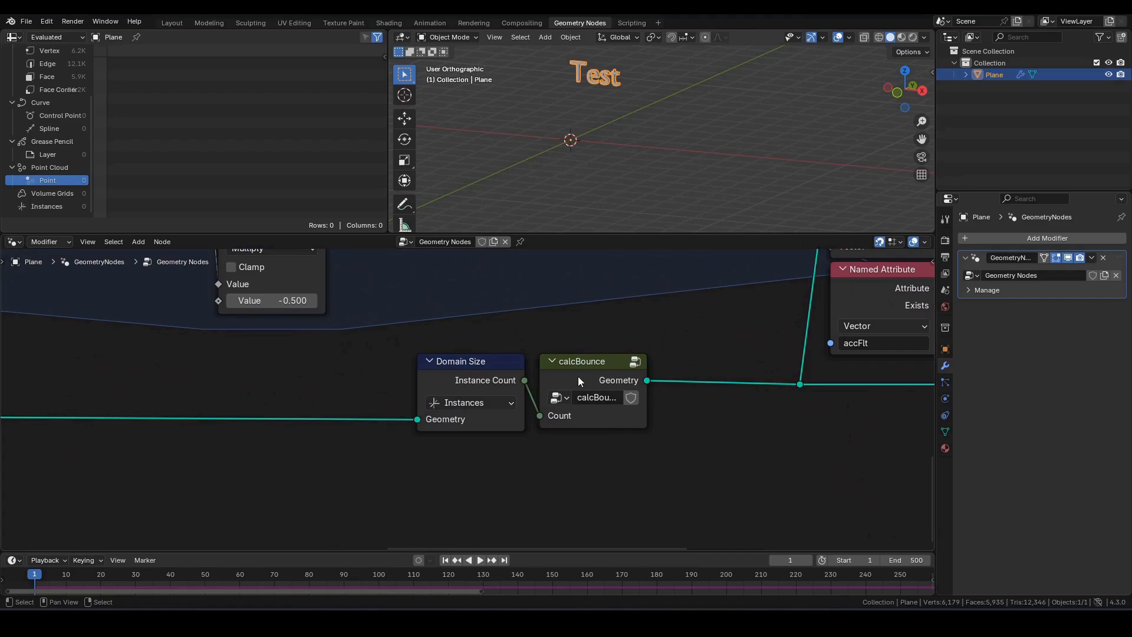
pyautogui.press('Tab')
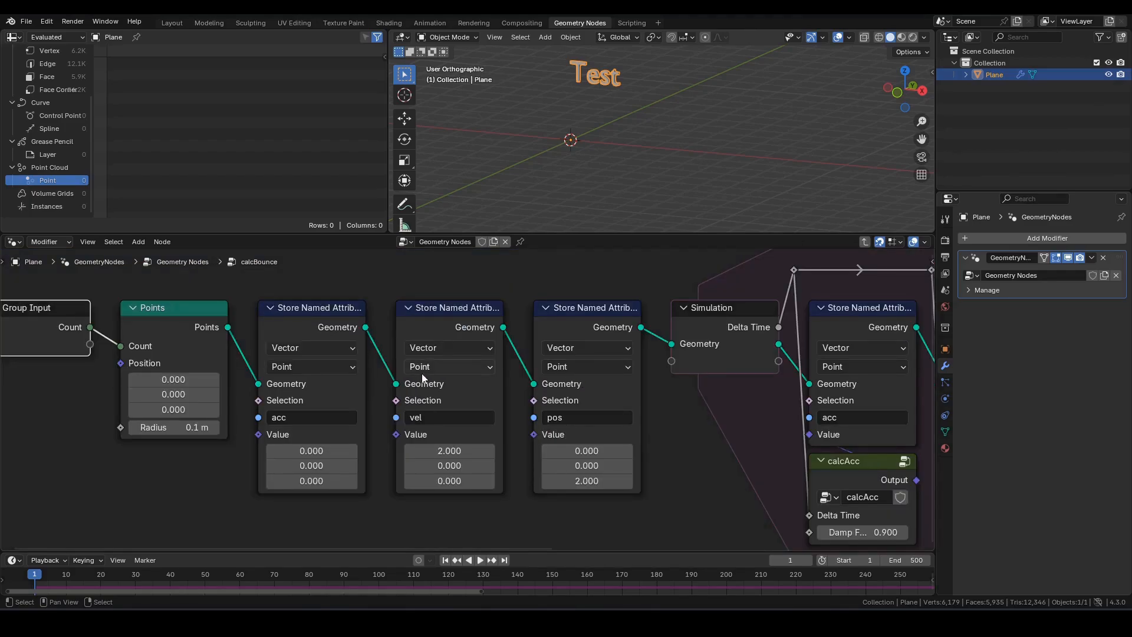
pyautogui.scroll(-3, 423, 378)
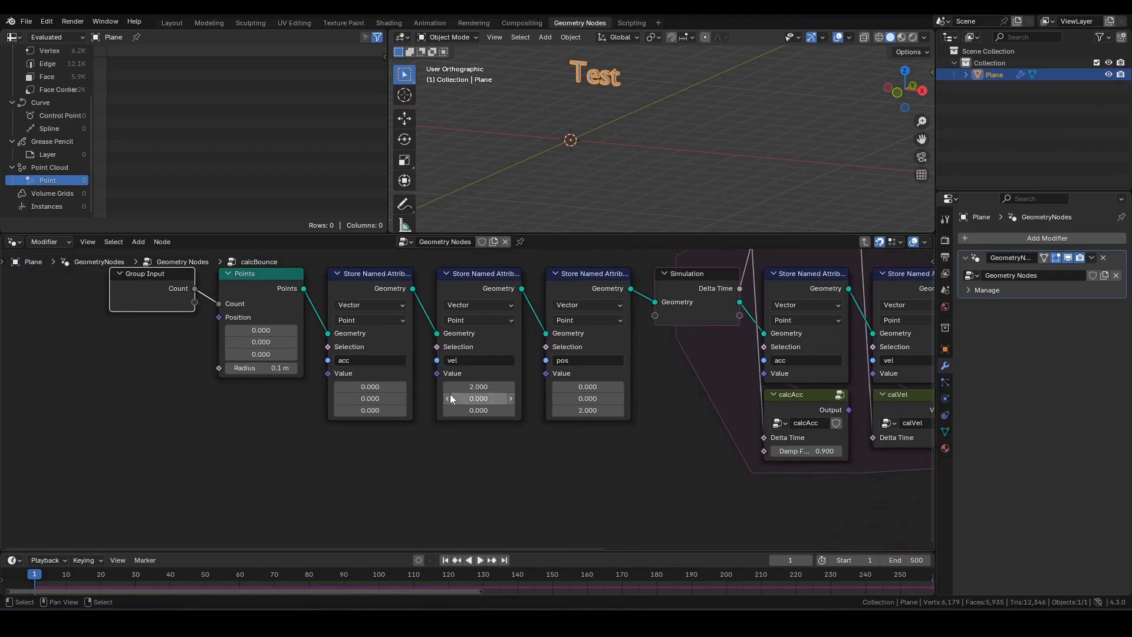
# Step: Add a vector Random Value node driving the Value of the initial vel Store Named Attribute, placed directly beneath it
pyautogui.moveTo(437, 374); pyautogui.dragTo(408, 423)
pyautogui.moveTo(385, 478); pyautogui.dragTo(405, 479)
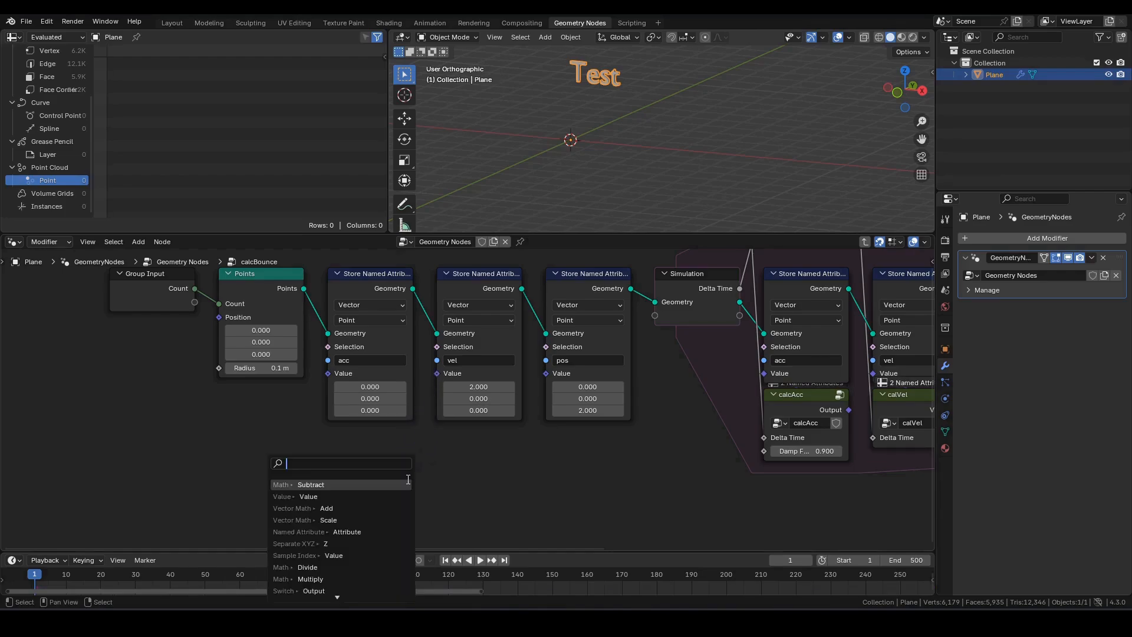
pyautogui.write('rand')
pyautogui.press('Return')
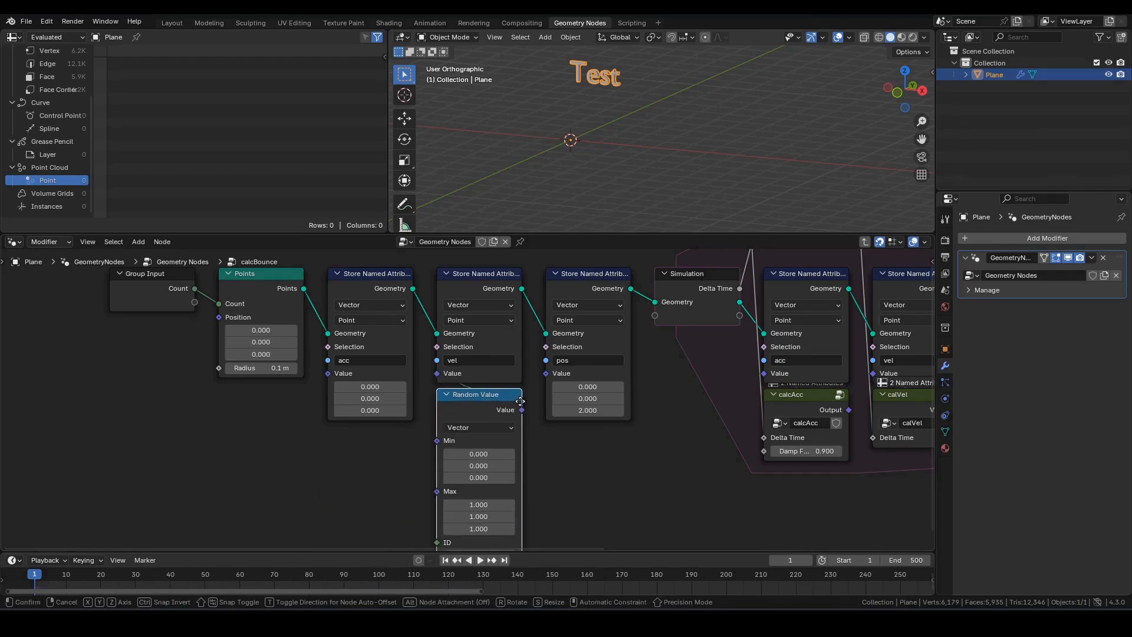
pyautogui.click(522, 406)
# Step: Place the Random Value node beneath the vel attribute node and set its Min vector to -2, -2, 3
pyautogui.moveTo(579, 493); pyautogui.dragTo(649, 430, button='middle')
pyautogui.press('g')
pyautogui.click(608, 431)
pyautogui.click(538, 410)
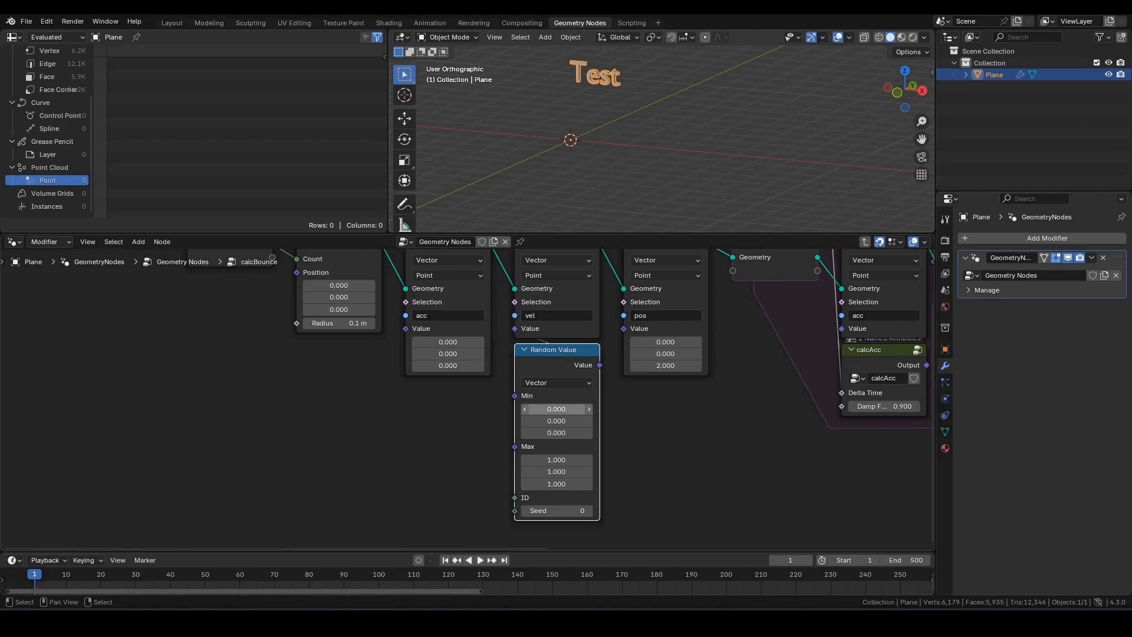
pyautogui.write('-2')
pyautogui.click(538, 420)
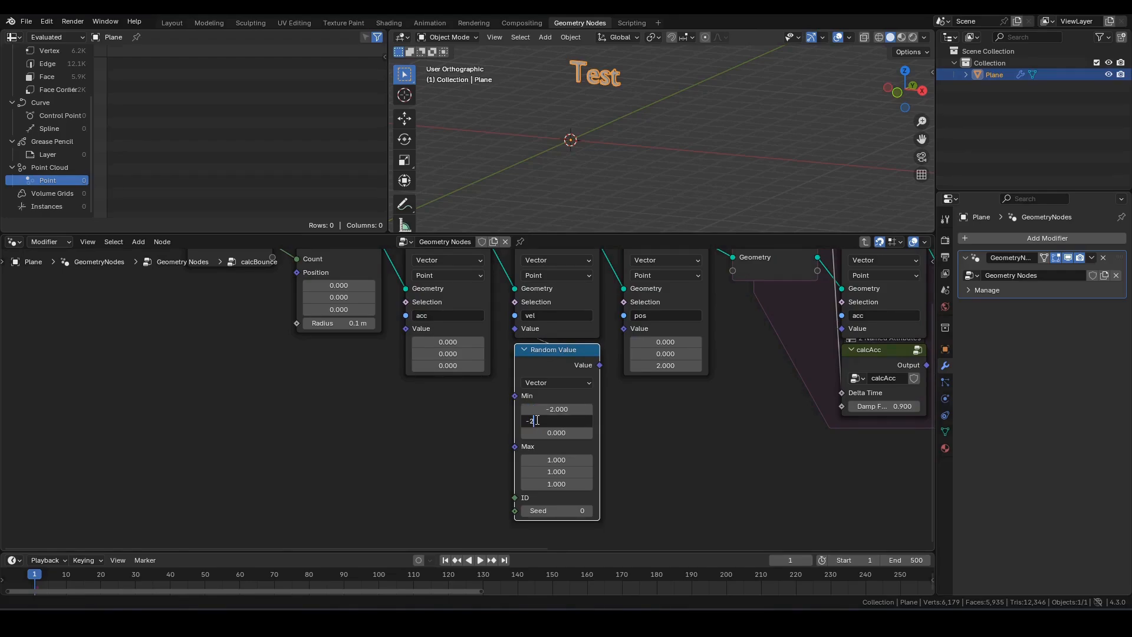
pyautogui.write('-2')
pyautogui.press('Tab')
pyautogui.press('Tab')
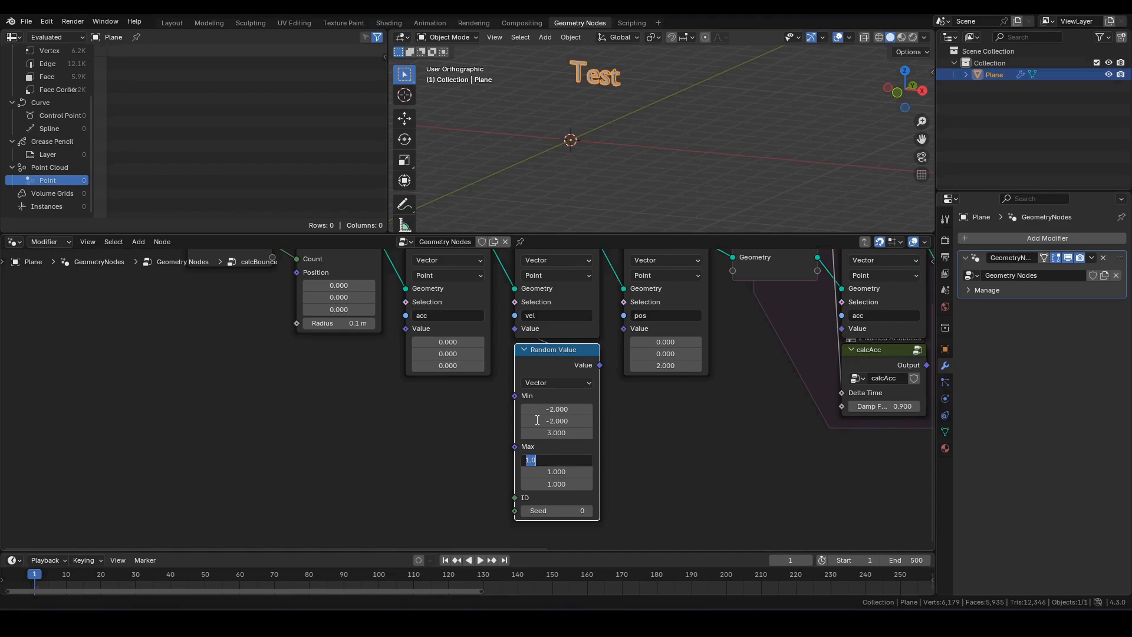
# Step: Set the Random Value node's Max vector to 2, 2, 5
pyautogui.write('2')
pyautogui.press('Tab')
pyautogui.write('2')
pyautogui.press('Tab')
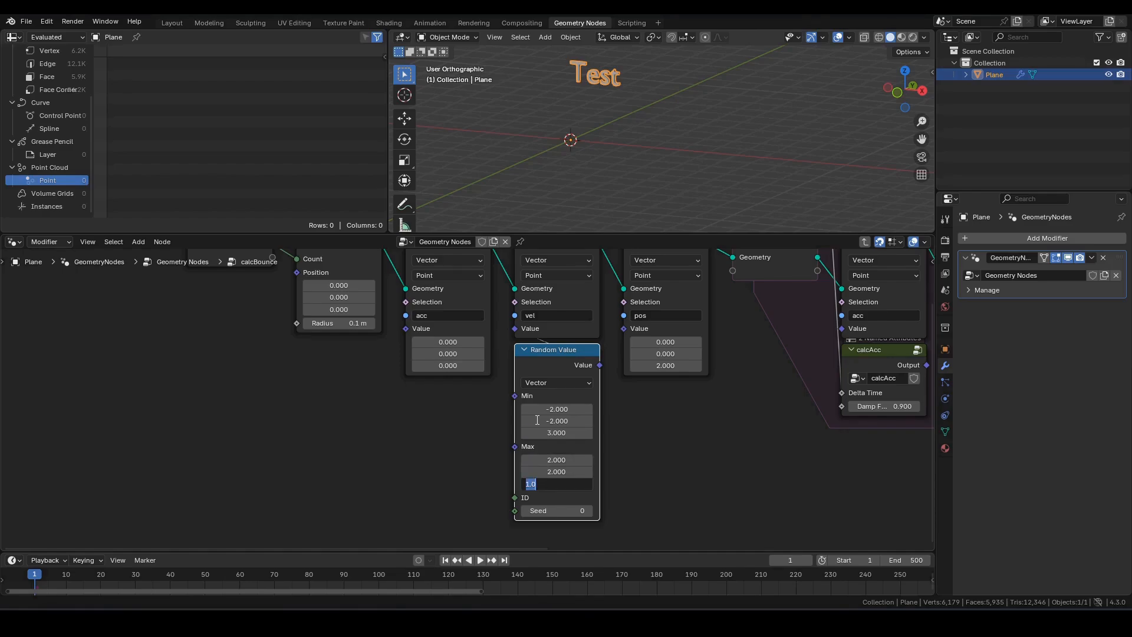
pyautogui.write('5')
pyautogui.press('Return')
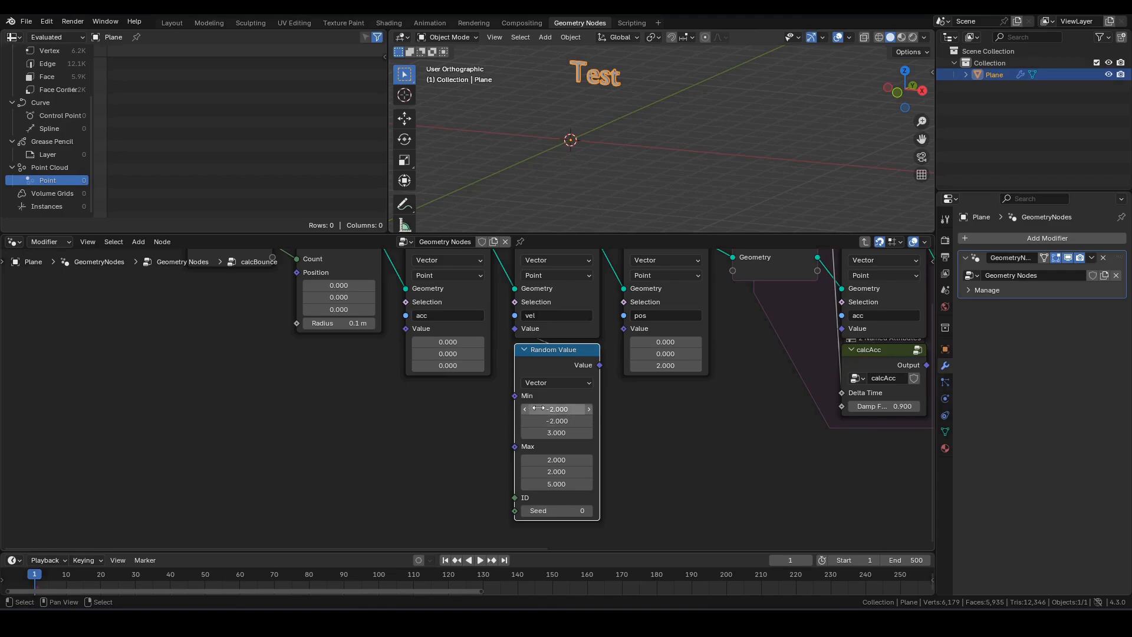
# Step: Expose the Random Value's Seed as a group input, placing its Group Input node directly beneath the Random Value node
pyautogui.scroll(-2, 603, 430)
pyautogui.moveTo(530, 505); pyautogui.dragTo(484, 486)
pyautogui.write('gi')
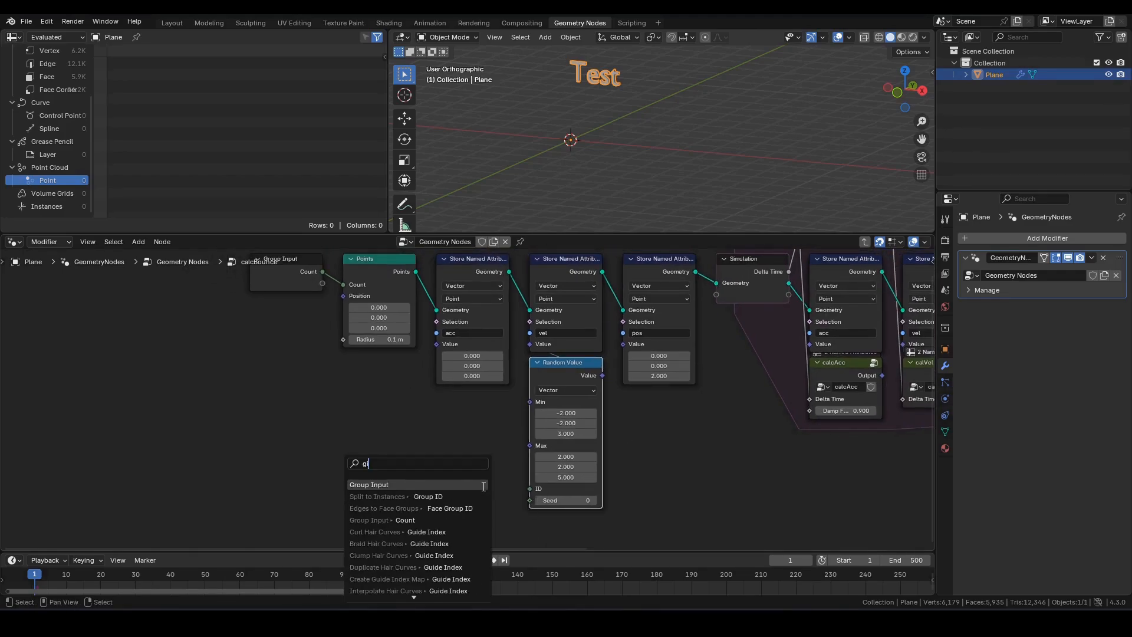
pyautogui.click(483, 486)
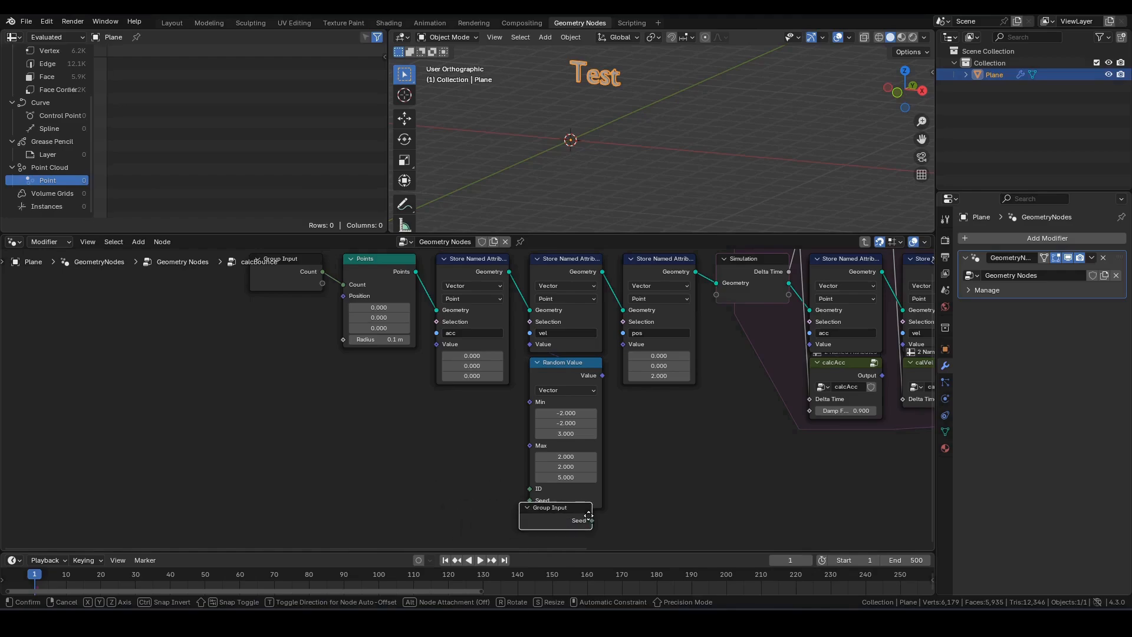
pyautogui.click(597, 528)
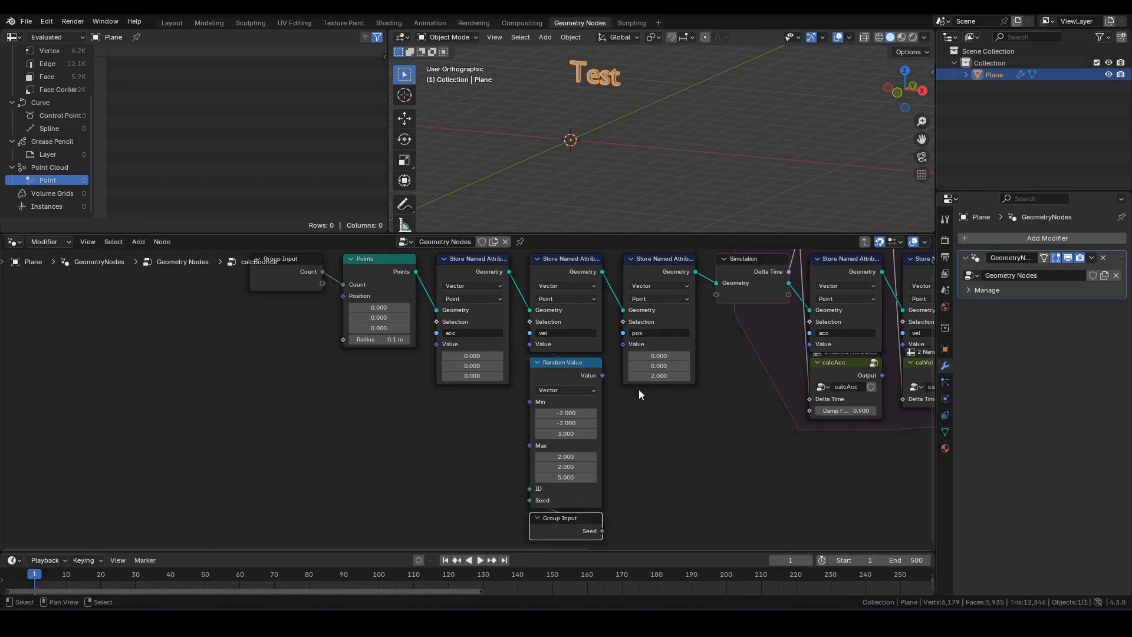
# Step: Set the Z value of the initial pos attribute to 1 and leave the calcBounce group
pyautogui.scroll(1, 659, 375)
pyautogui.scroll(1, 691, 372)
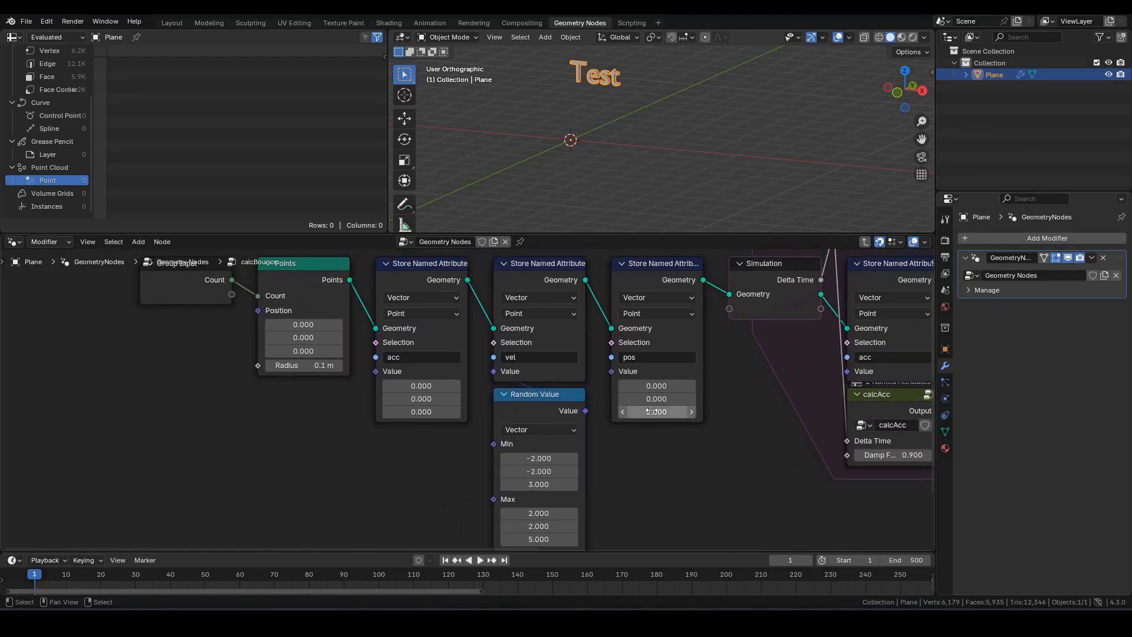
pyautogui.click(643, 411)
pyautogui.write('1')
pyautogui.press('Return')
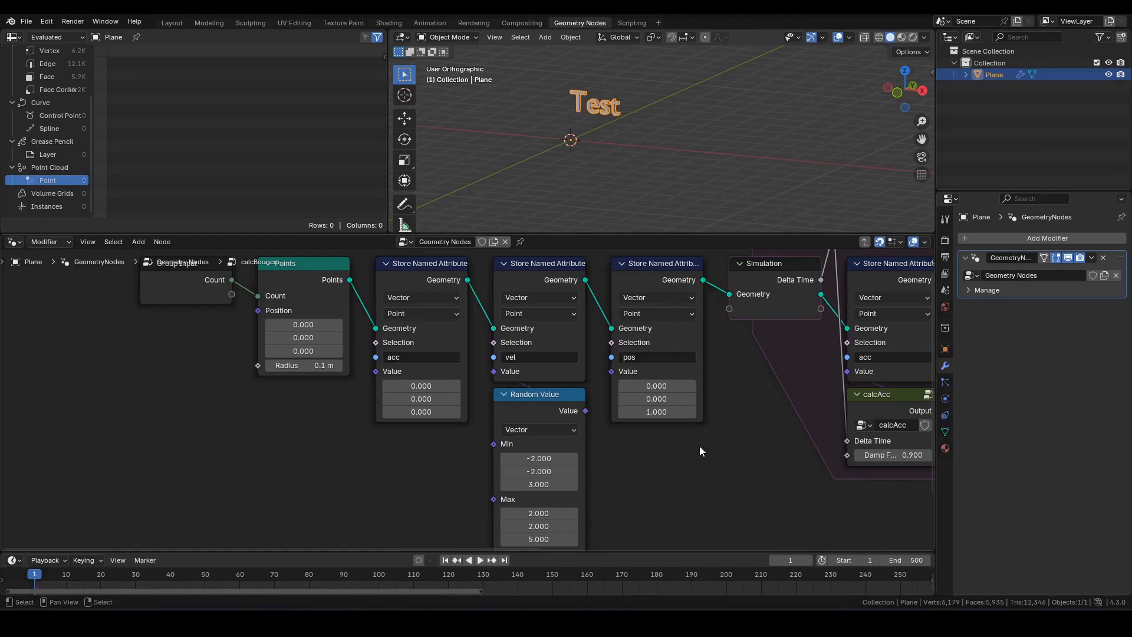
pyautogui.press('Tab')
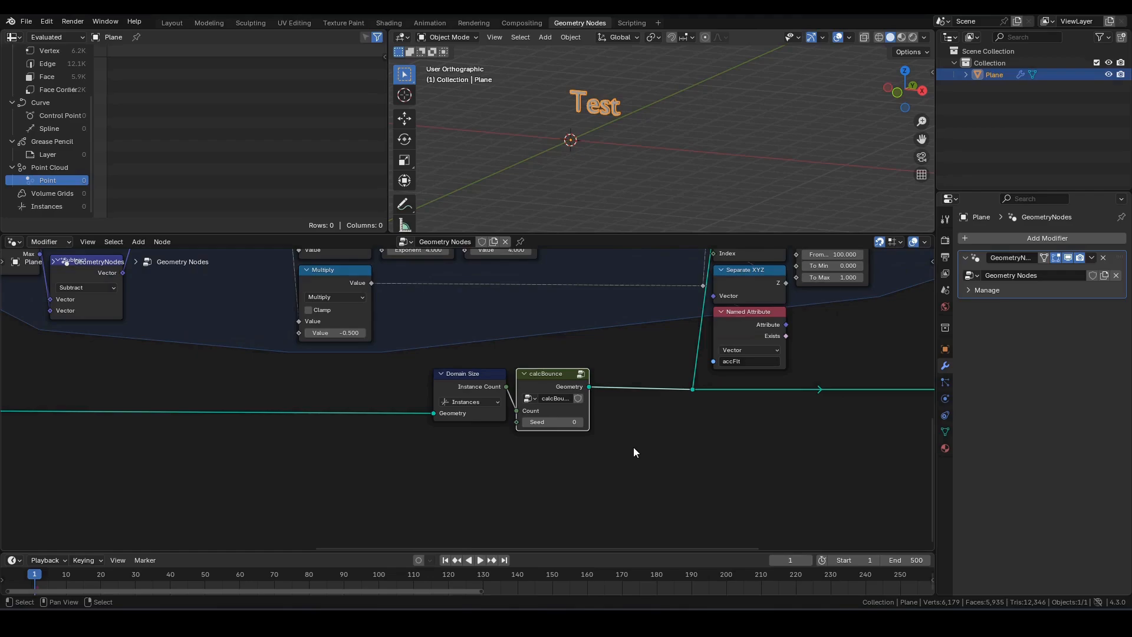
# Step: Play the animation and examine the letters' randomized bouncing in the enlarged 3D view from several angles
pyautogui.press('space')
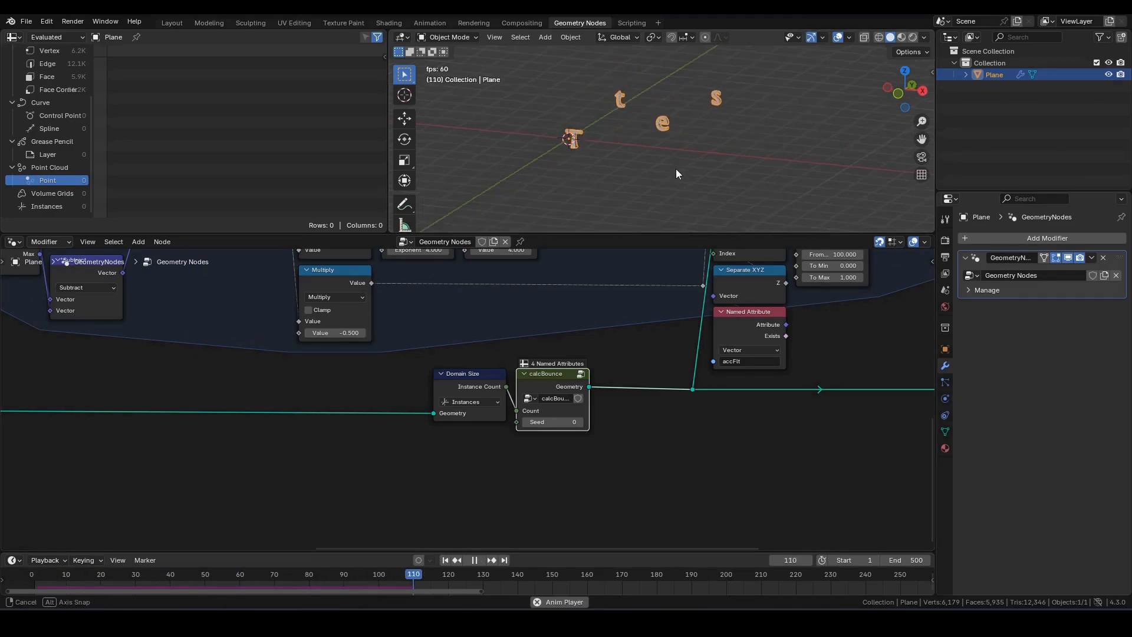
pyautogui.moveTo(676, 168)
pyautogui.mouseDown(button='middle')
pyautogui.moveTo(679, 192)
pyautogui.moveTo(696, 184)
pyautogui.moveTo(670, 157)
pyautogui.moveTo(678, 152)
pyautogui.mouseUp(button='middle')
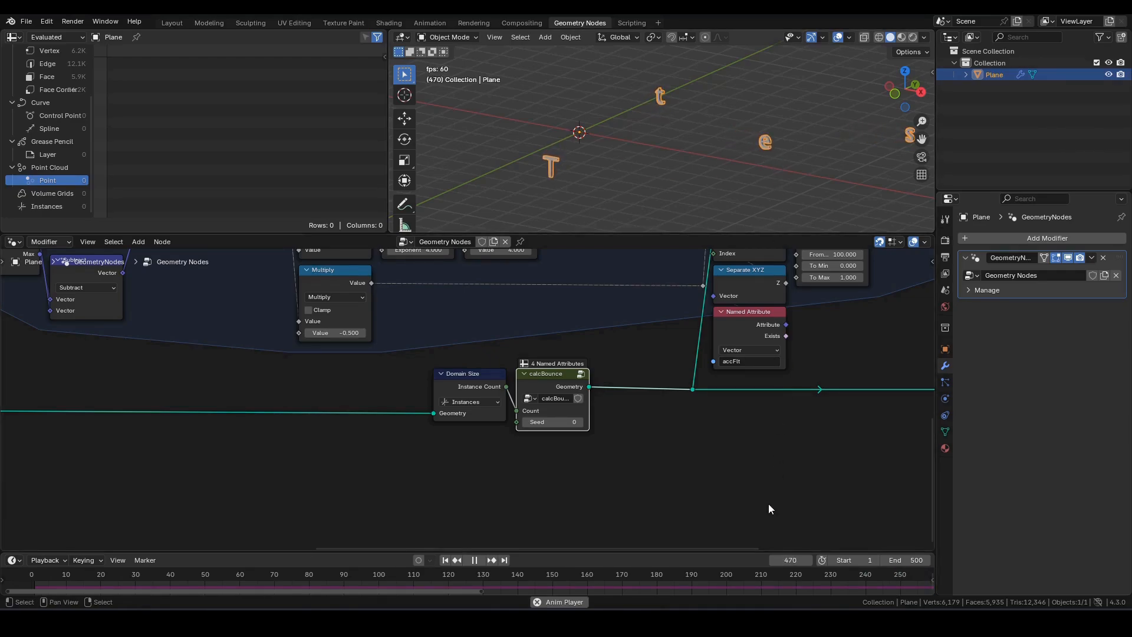
pyautogui.scroll(-1, 769, 509)
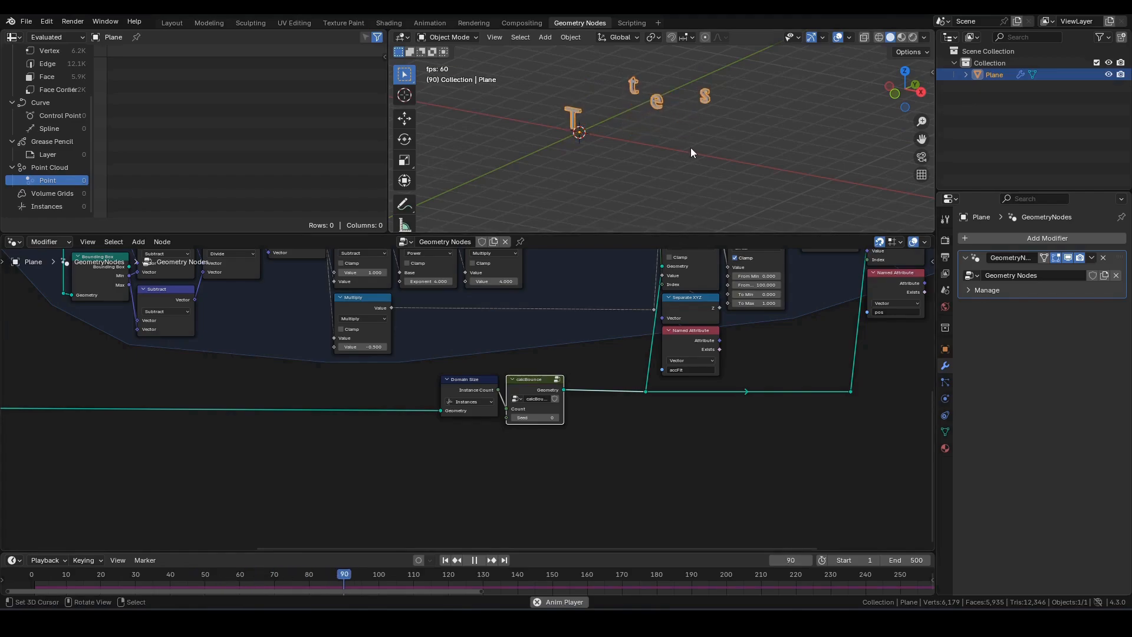
pyautogui.hotkey('ctrl', 'space')
pyautogui.scroll(3, 679, 295)
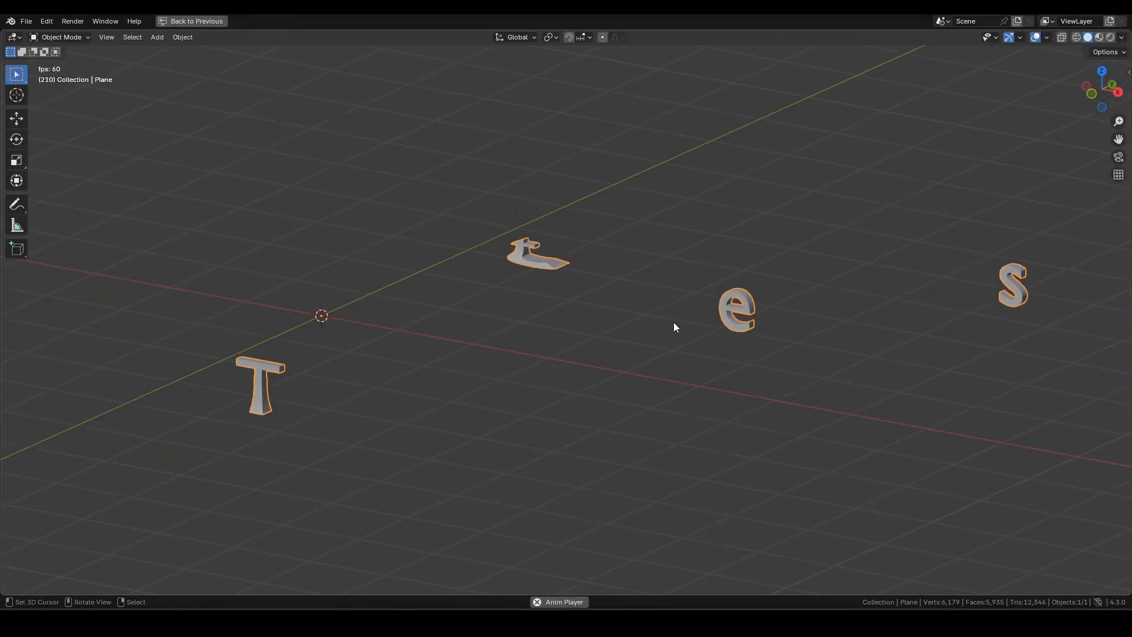
pyautogui.moveTo(674, 323); pyautogui.dragTo(664, 293, button='middle')
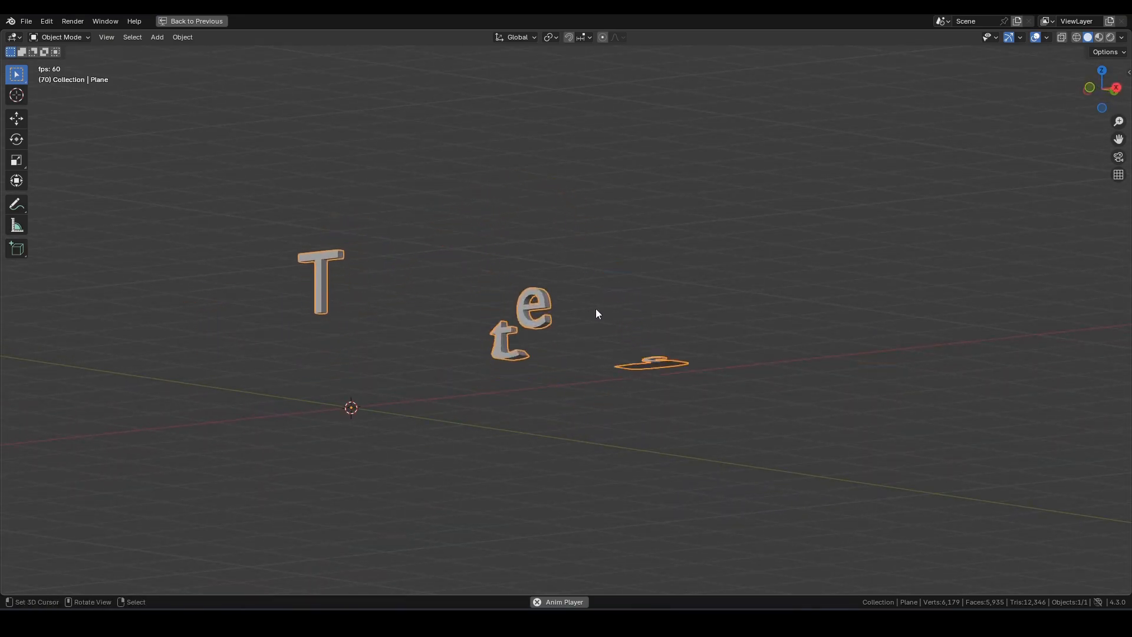
pyautogui.moveTo(597, 313); pyautogui.dragTo(670, 341, button='middle')
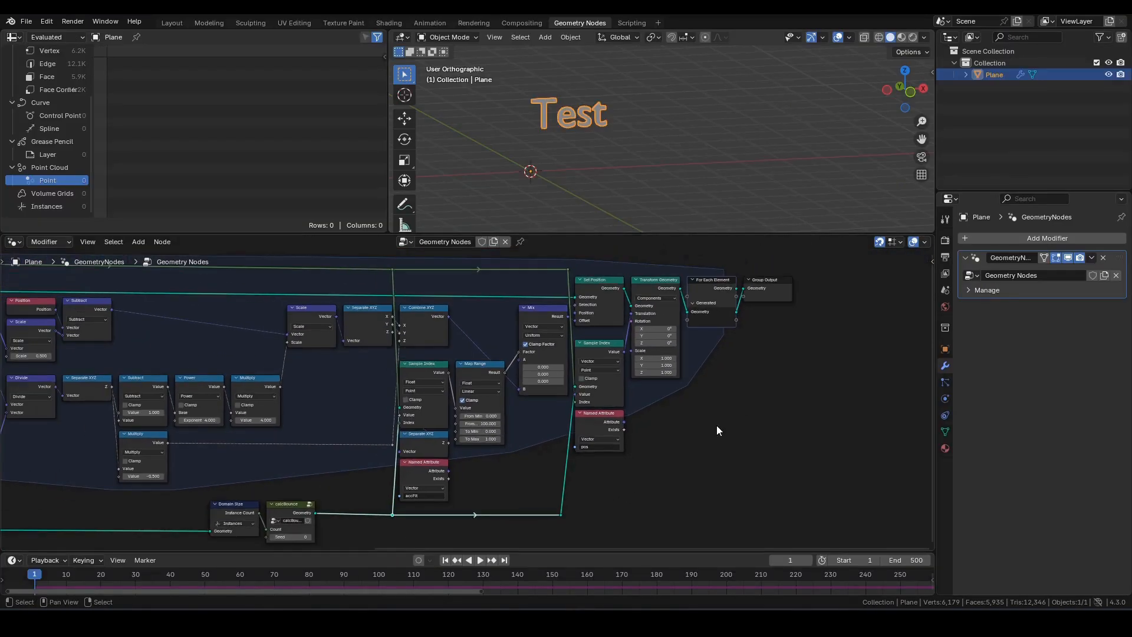
# Step: Add a Bake node fed by calcBounce's Geometry output and place it below and beside the group node
pyautogui.scroll(4, 384, 410)
pyautogui.moveTo(367, 399); pyautogui.dragTo(409, 461)
pyautogui.write('bake')
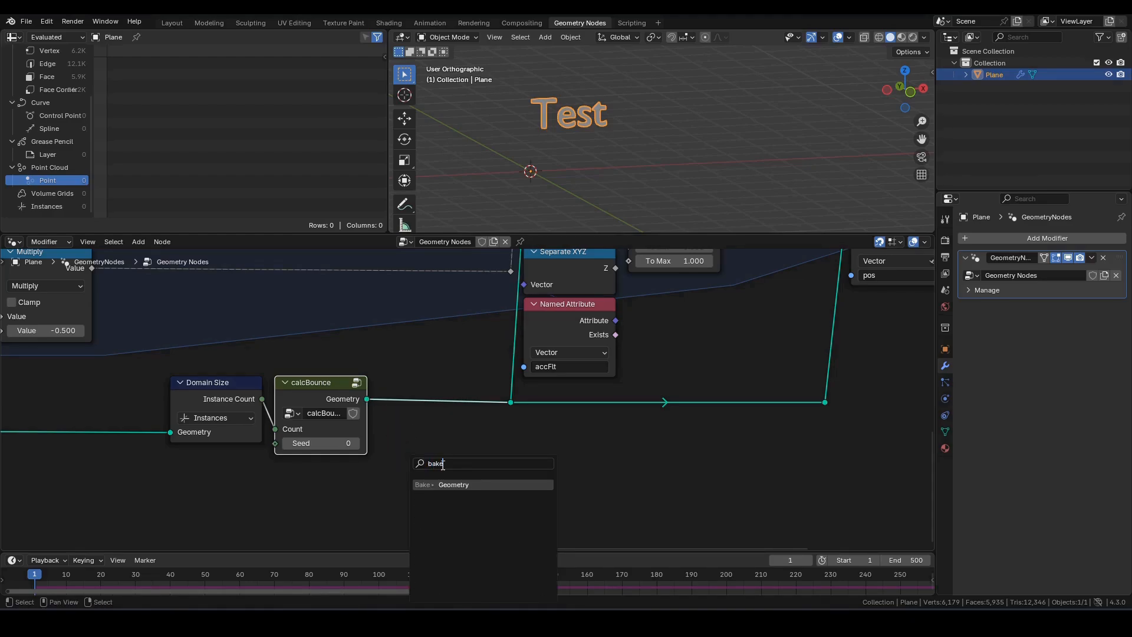
pyautogui.press('Return')
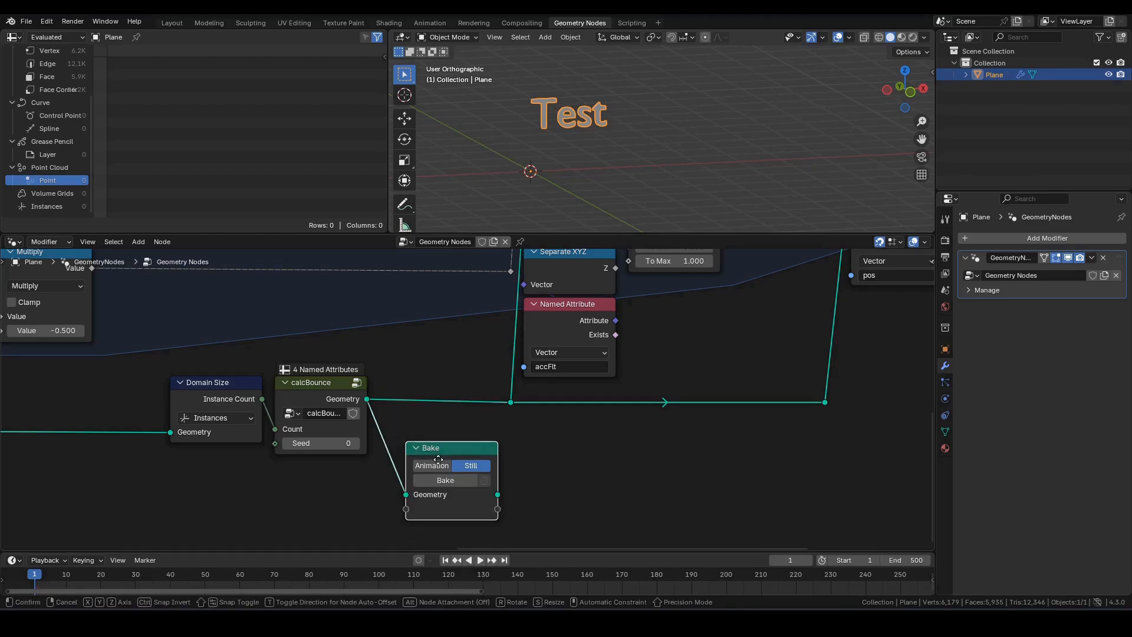
pyautogui.click(487, 433)
# Step: Play the simulation through its full frame range, stop it, and jump to end frame 500
pyautogui.scroll(-3, 486, 433)
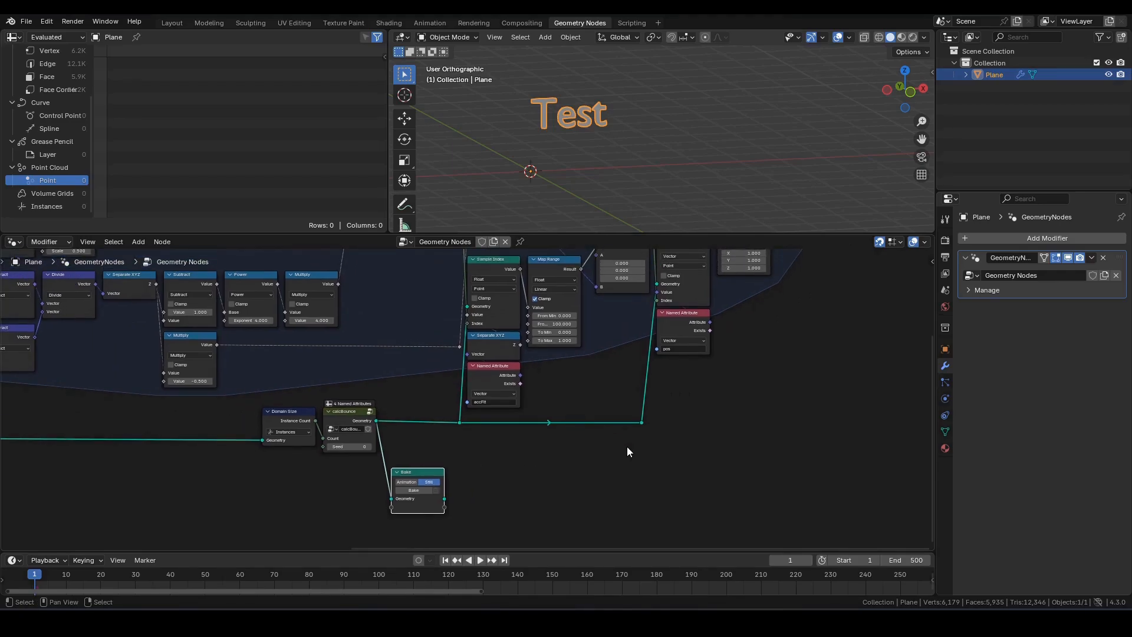
pyautogui.press('space')
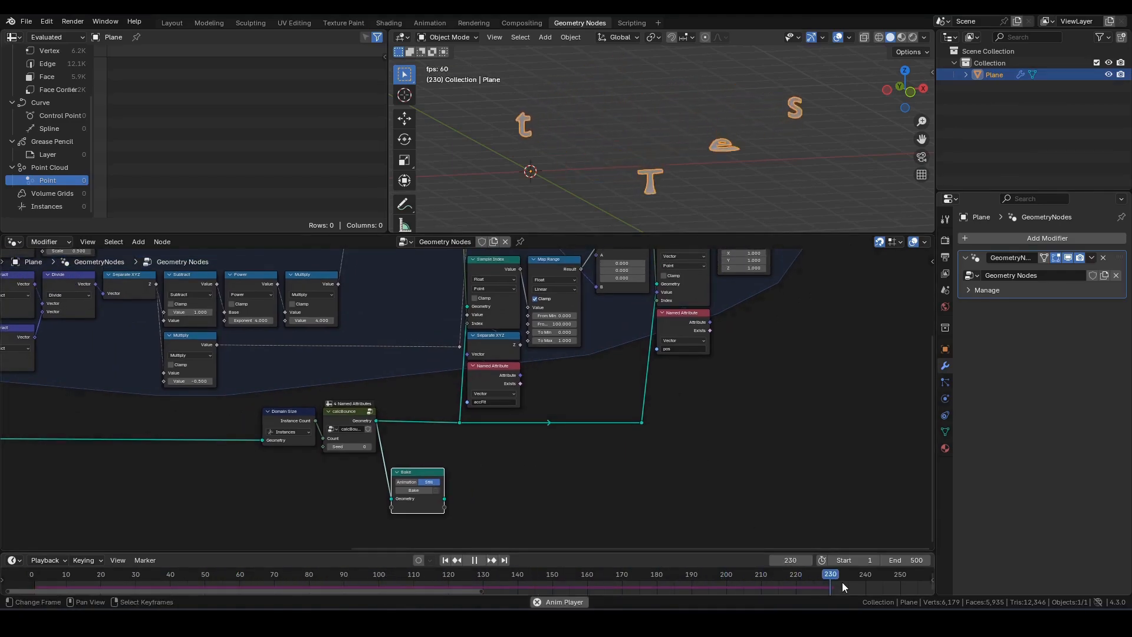
pyautogui.scroll(-5, 843, 582)
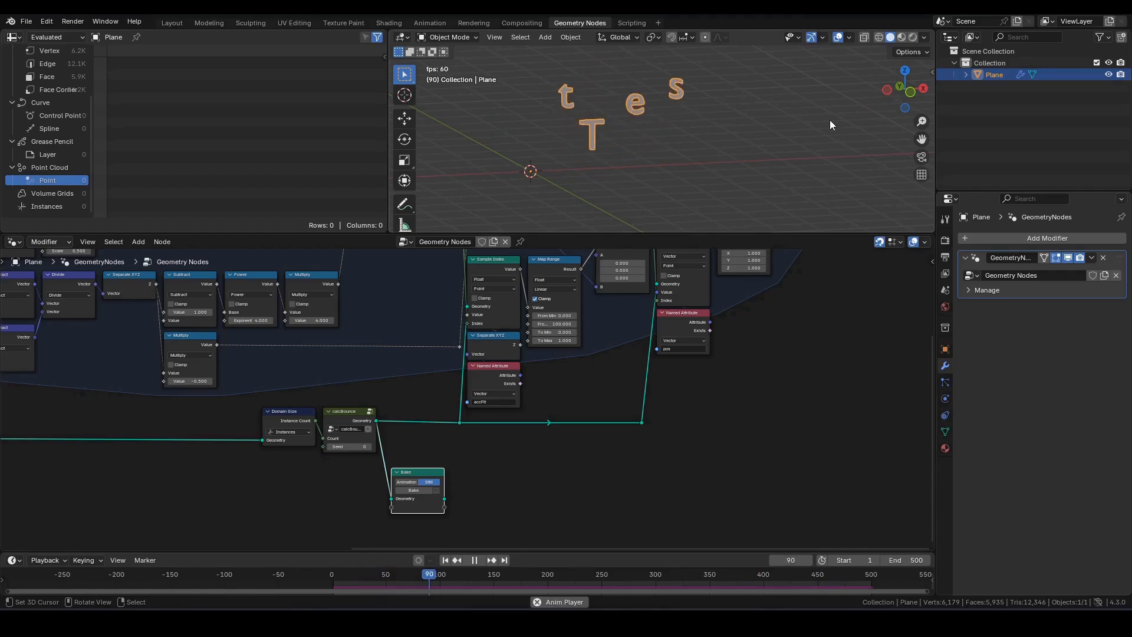
pyautogui.press('space')
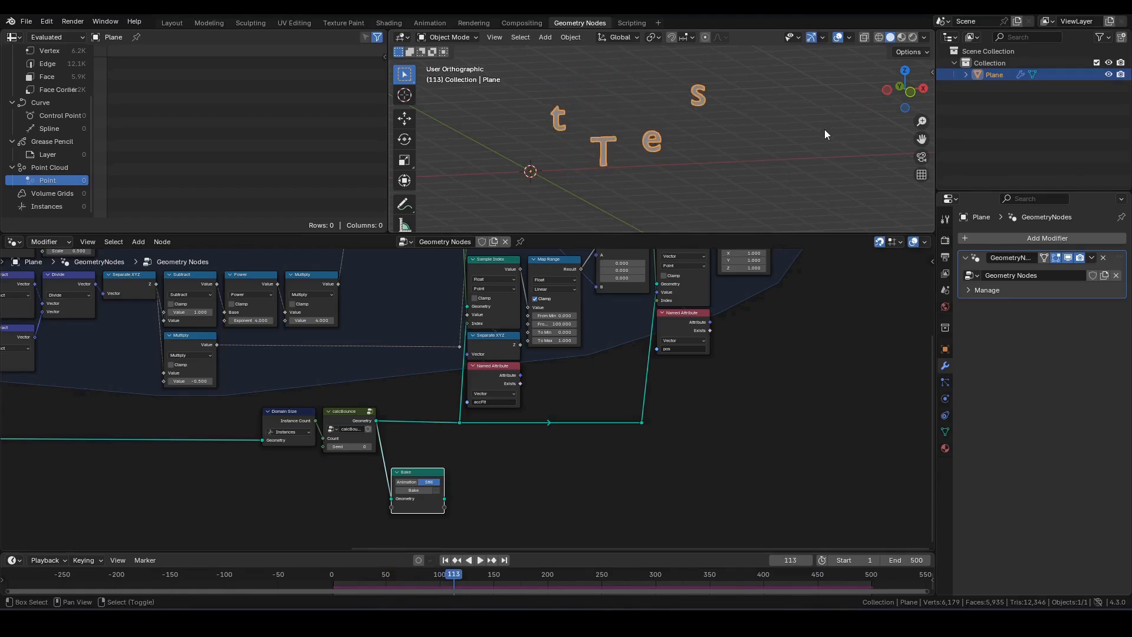
pyautogui.hotkey('shift', 'Right')
# Step: Bake the calcBounce geometry as a Still at frame 500
pyautogui.moveTo(770, 155); pyautogui.dragTo(775, 156, button='middle')
pyautogui.scroll(2, 561, 443)
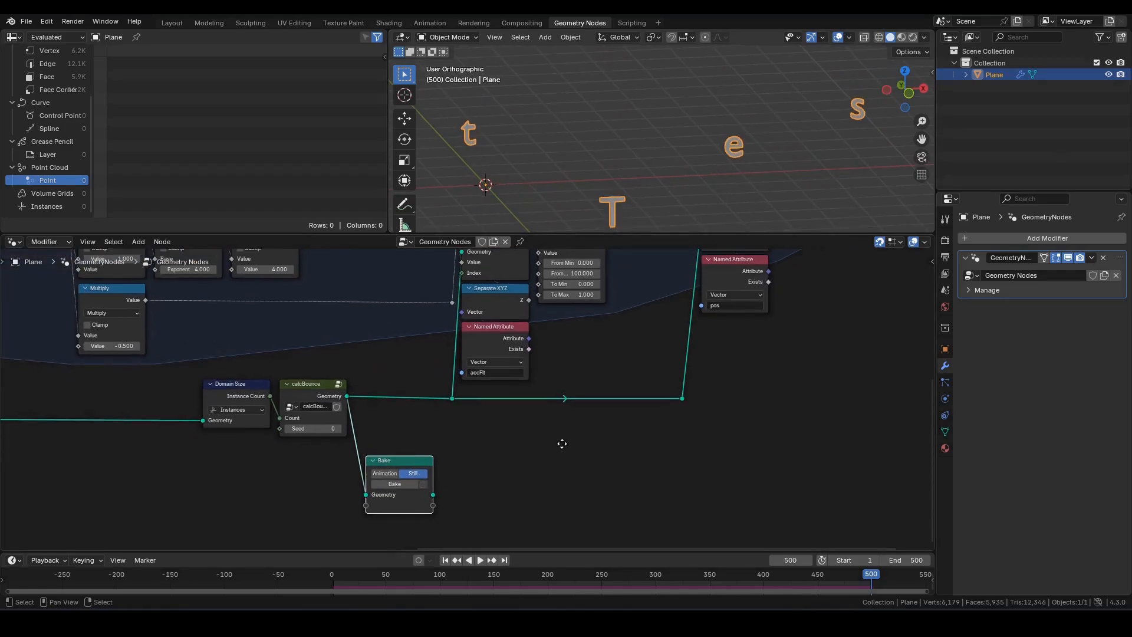
pyautogui.click(396, 482)
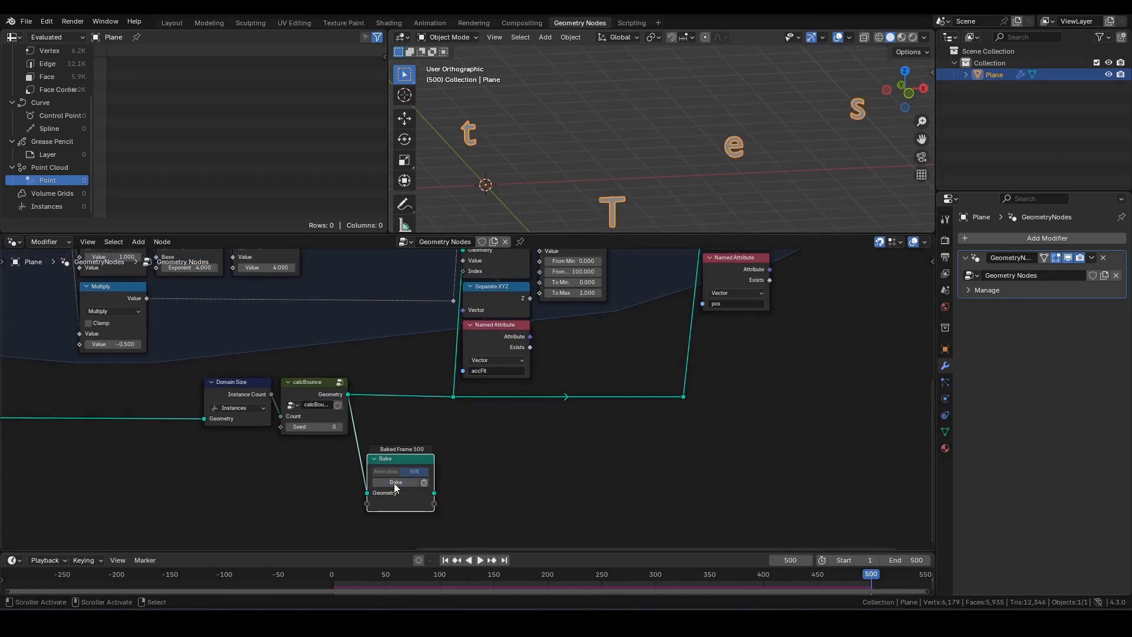
# Step: Shift Transform Geometry, the For Each Element output and Group Output horizontally away from Set Position to make room for more nodes
pyautogui.scroll(-4, 640, 430)
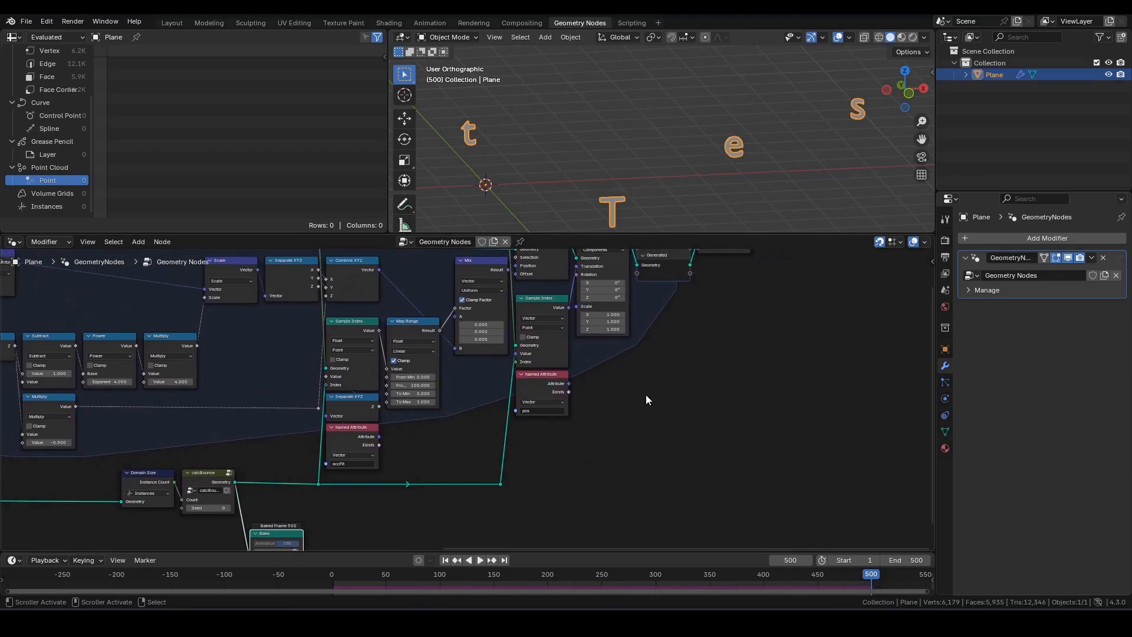
pyautogui.moveTo(648, 397); pyautogui.dragTo(625, 437, button='middle')
pyautogui.moveTo(707, 422); pyautogui.dragTo(670, 437, button='middle')
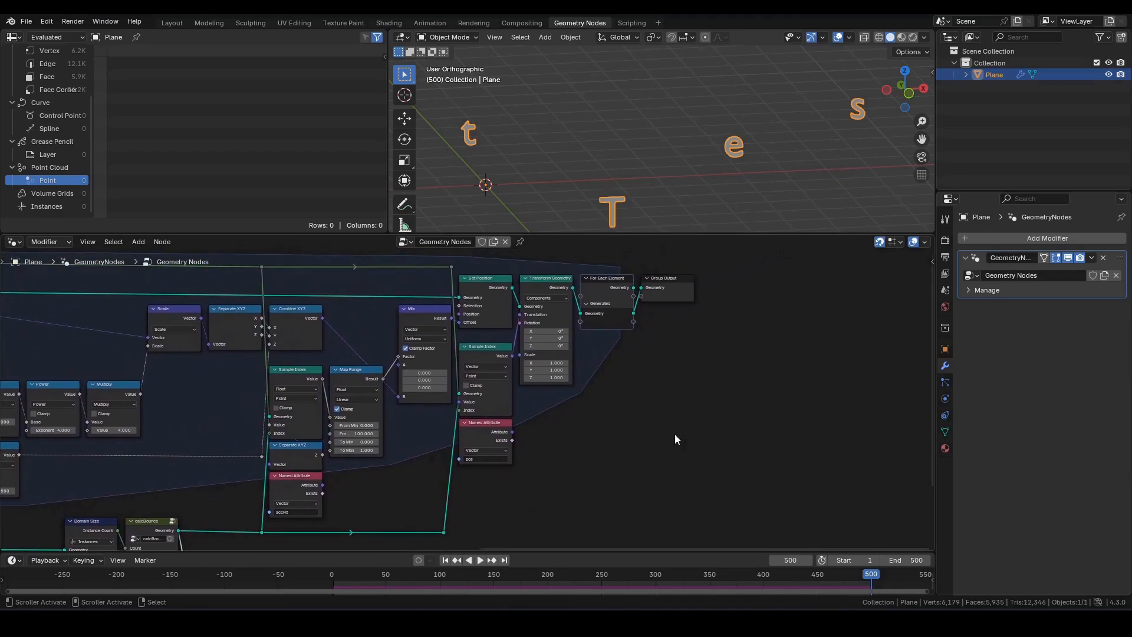
pyautogui.moveTo(741, 444); pyautogui.dragTo(535, 262)
pyautogui.press('g')
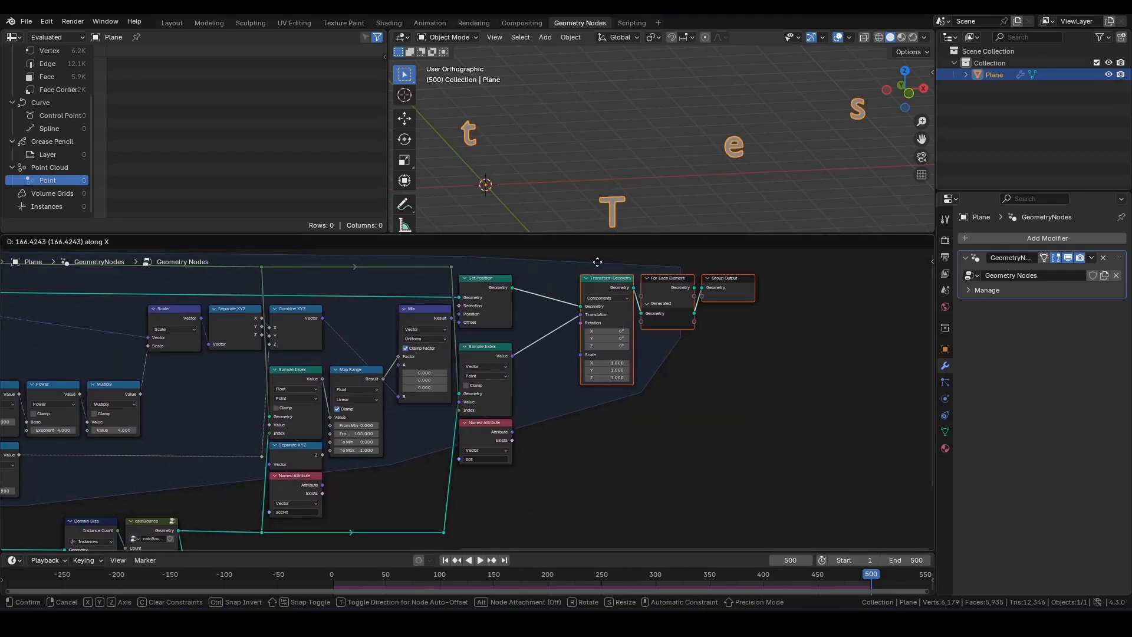
pyautogui.click(603, 262)
# Step: Duplicate the pos Sample Index and Named Attribute pair and place the copies directly beneath the originals
pyautogui.moveTo(576, 389); pyautogui.dragTo(606, 319, button='middle')
pyautogui.scroll(4, 594, 422)
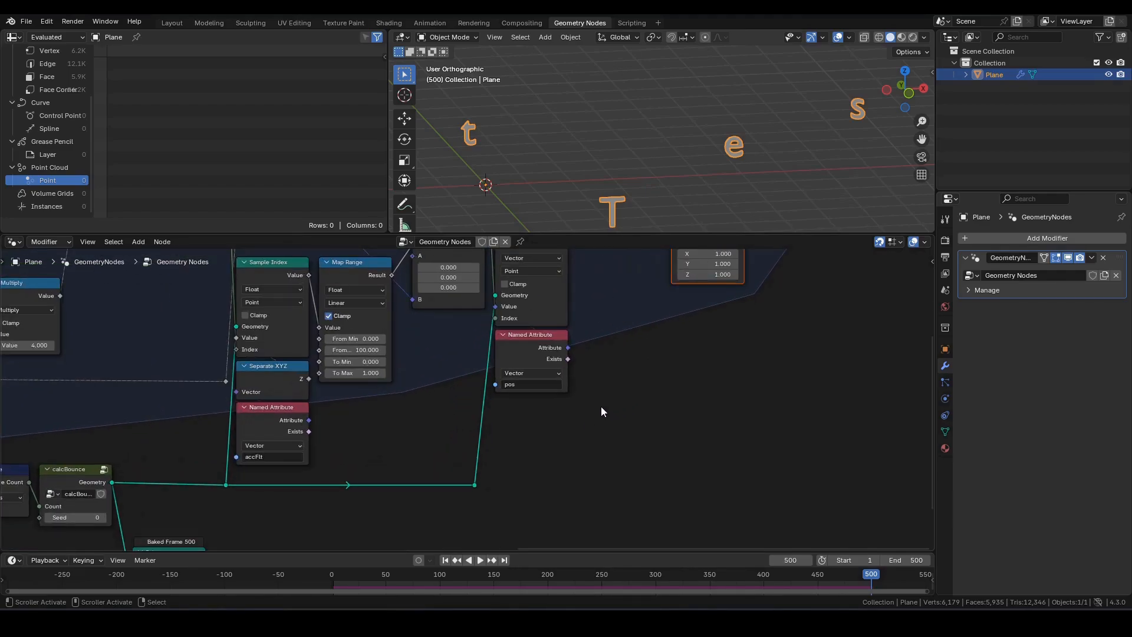
pyautogui.moveTo(602, 402); pyautogui.dragTo(606, 438, button='middle')
pyautogui.moveTo(619, 466); pyautogui.dragTo(515, 262)
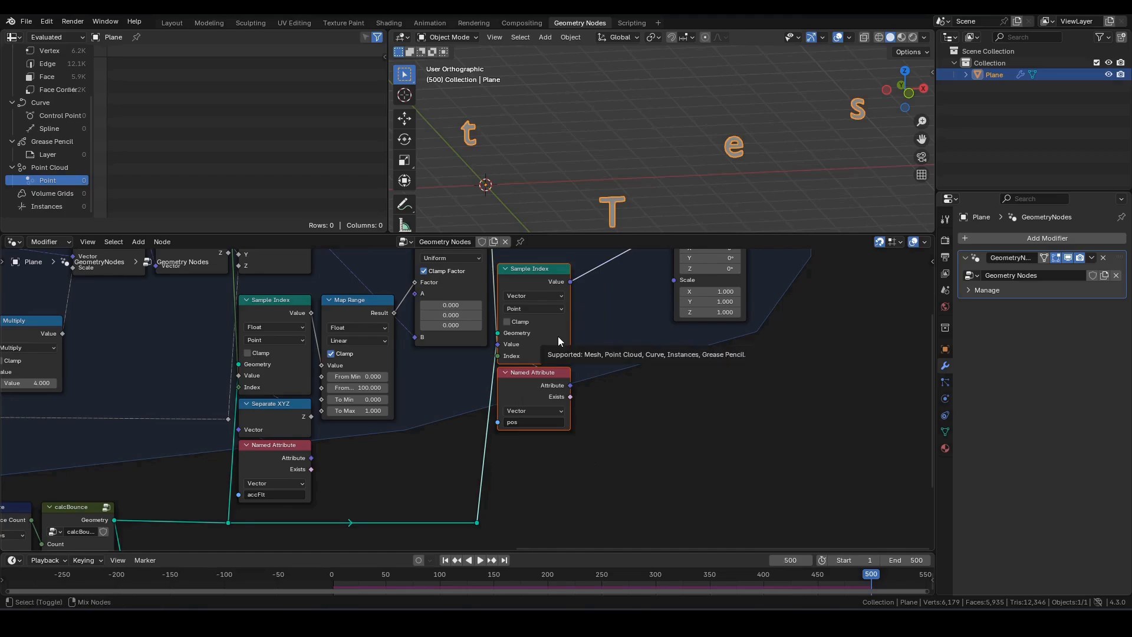
pyautogui.hotkey('shift', 'd')
pyautogui.press('y')
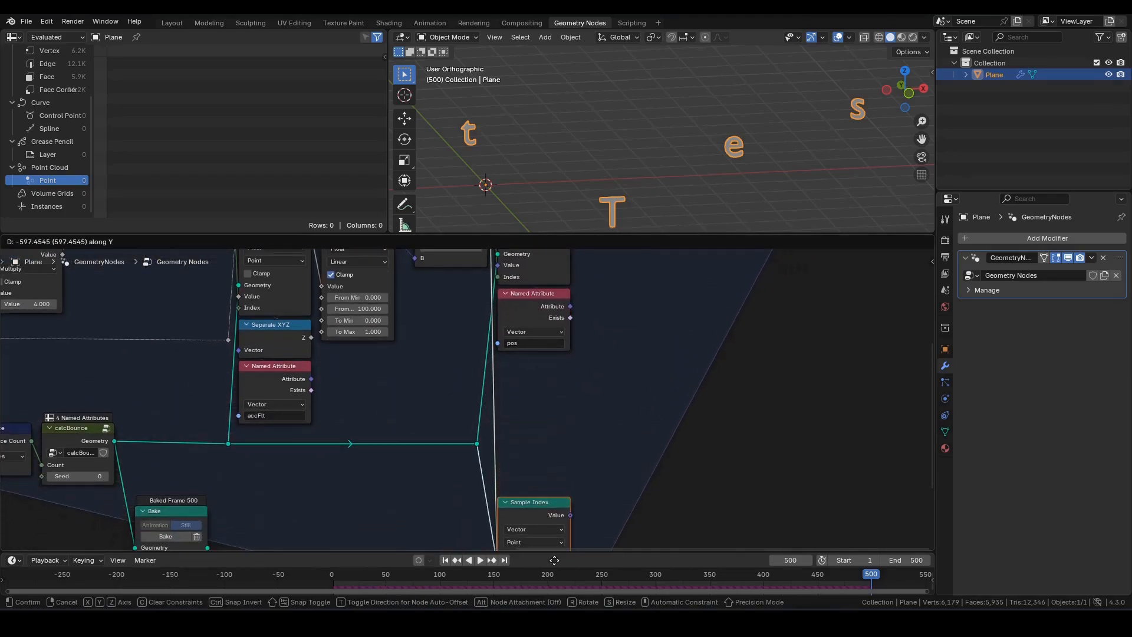
pyautogui.click(558, 410)
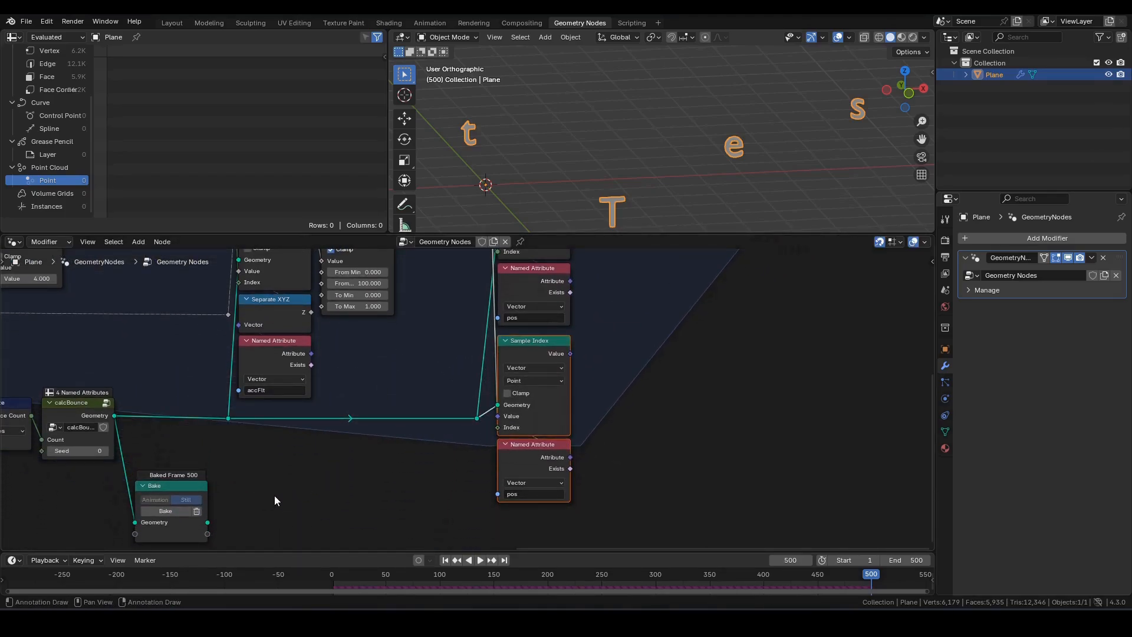
# Step: Feed the baked geometry through a reroute into the duplicated Sample Index, then tidy the Bake node and reroute positions
pyautogui.moveTo(251, 487); pyautogui.dragTo(271, 468, button='middle')
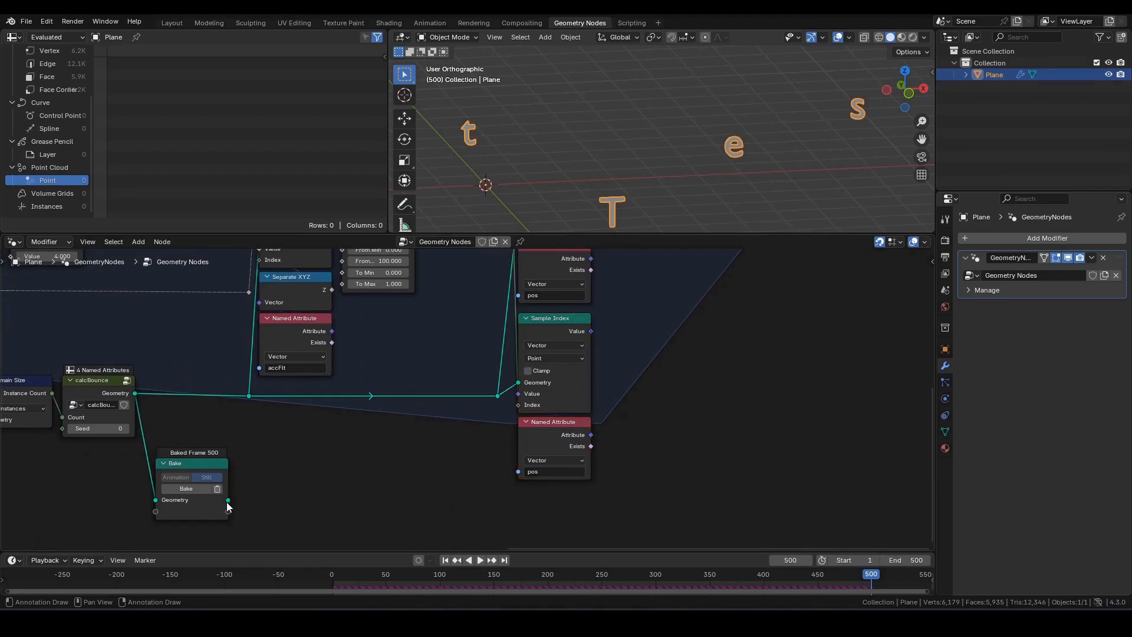
pyautogui.moveTo(228, 502); pyautogui.dragTo(515, 379)
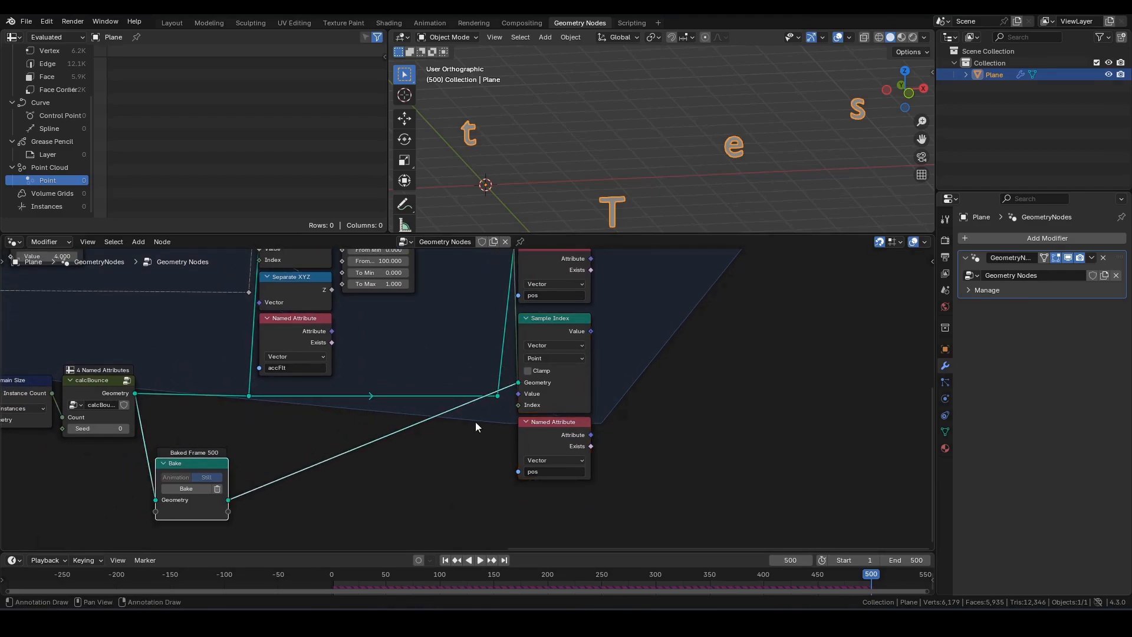
pyautogui.keyDown('shift'); pyautogui.moveTo(356, 420); pyautogui.dragTo(413, 465, button='right'); pyautogui.keyUp('shift')
pyautogui.press('g')
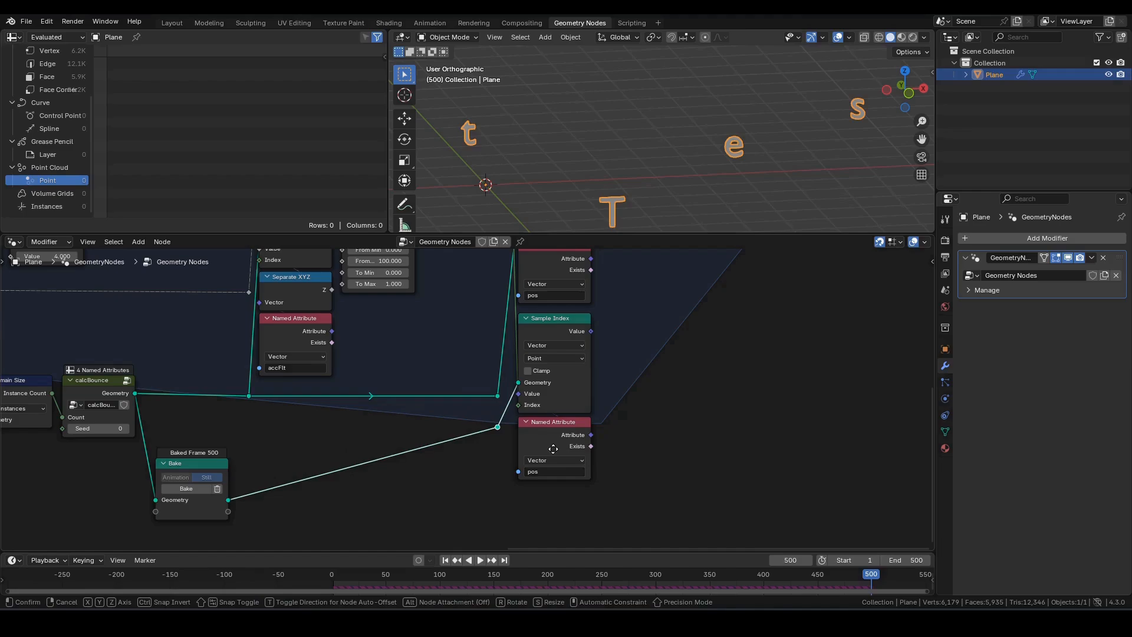
pyautogui.click(554, 449)
pyautogui.moveTo(202, 474); pyautogui.dragTo(202, 423)
pyautogui.moveTo(498, 427); pyautogui.dragTo(498, 448)
# Step: Insert a Vector Math Subtract node before the Transform Geometry translation to subtract the baked pos Sample Index value from the live one
pyautogui.moveTo(718, 325); pyautogui.dragTo(581, 463, button='middle')
pyautogui.scroll(-2, 581, 463)
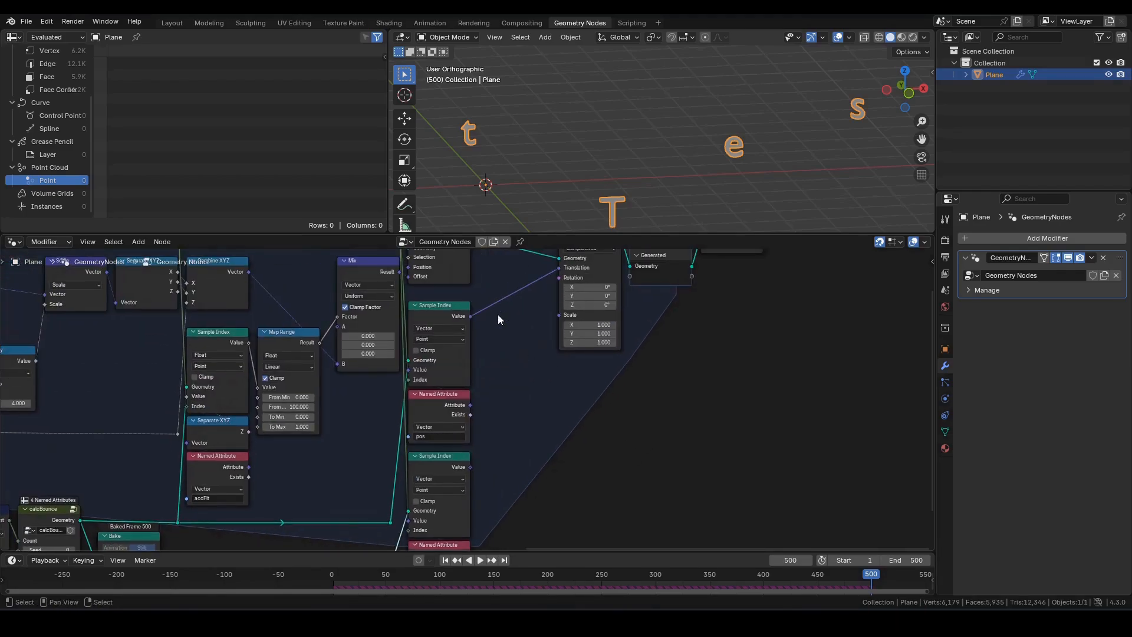
pyautogui.moveTo(471, 317); pyautogui.dragTo(487, 321)
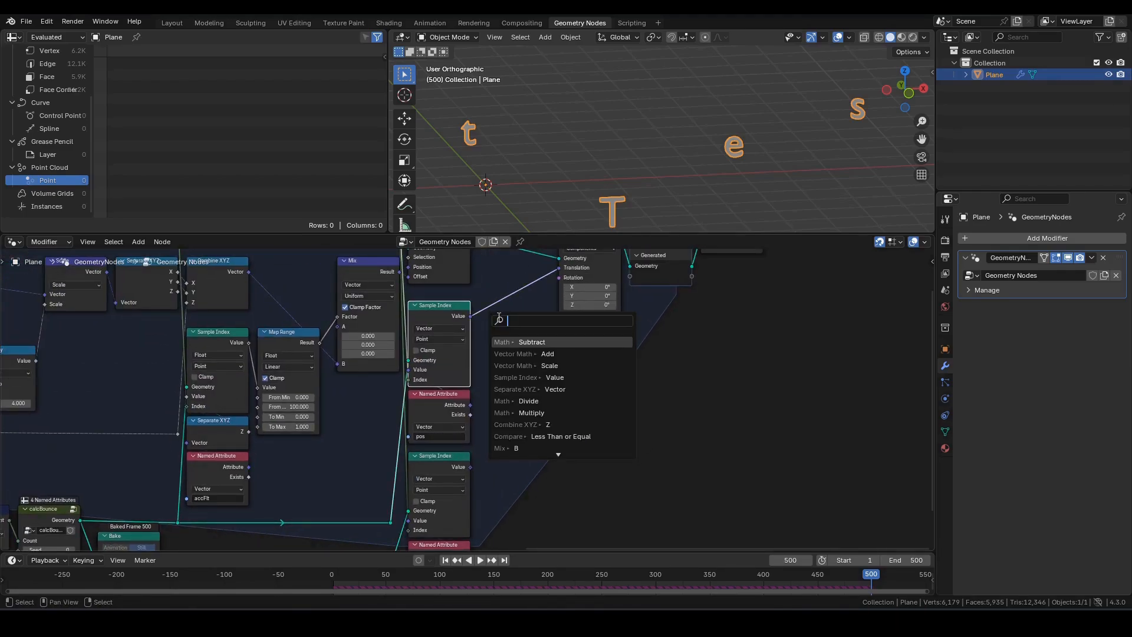
pyautogui.write('vm')
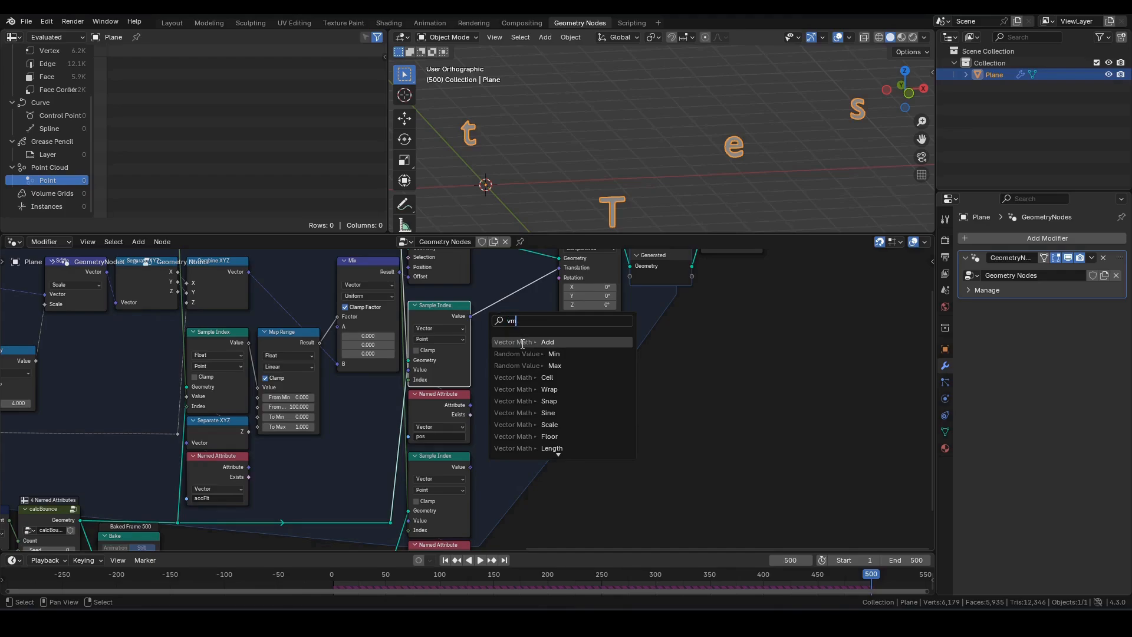
pyautogui.click(523, 344)
pyautogui.click(514, 327)
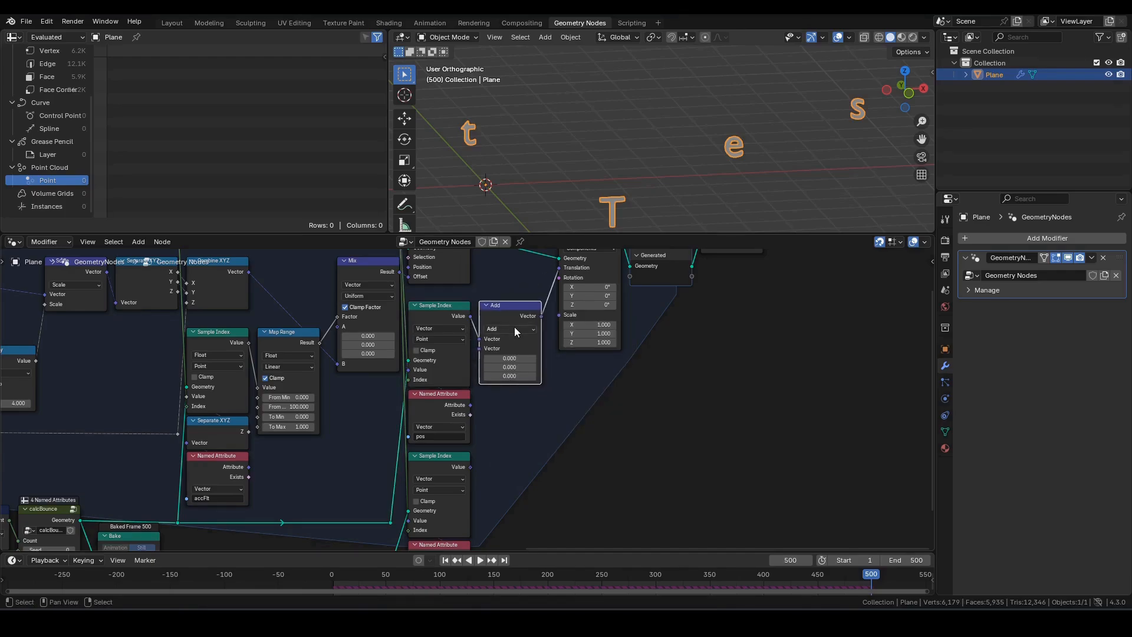
pyautogui.click(514, 328)
pyautogui.click(511, 431)
pyautogui.moveTo(470, 468); pyautogui.dragTo(479, 347)
pyautogui.moveTo(519, 443); pyautogui.dragTo(575, 348, button='middle')
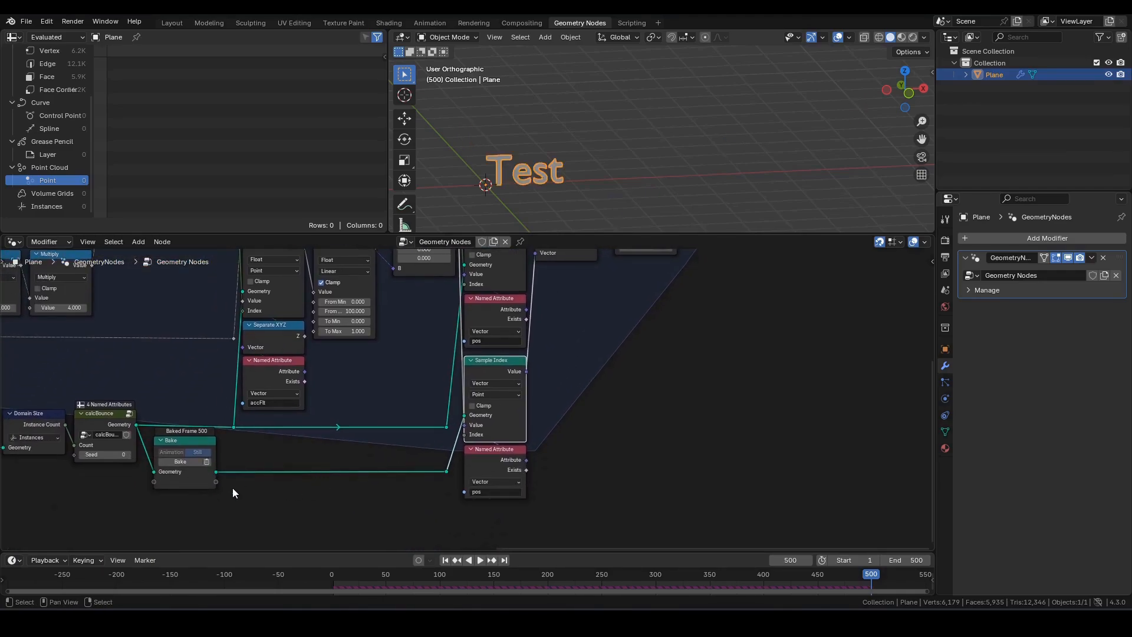
# Step: Return to frame 1 and play the animation in a maximized 3D viewport to check how the letters assemble
pyautogui.moveTo(607, 382); pyautogui.dragTo(507, 517, button='middle')
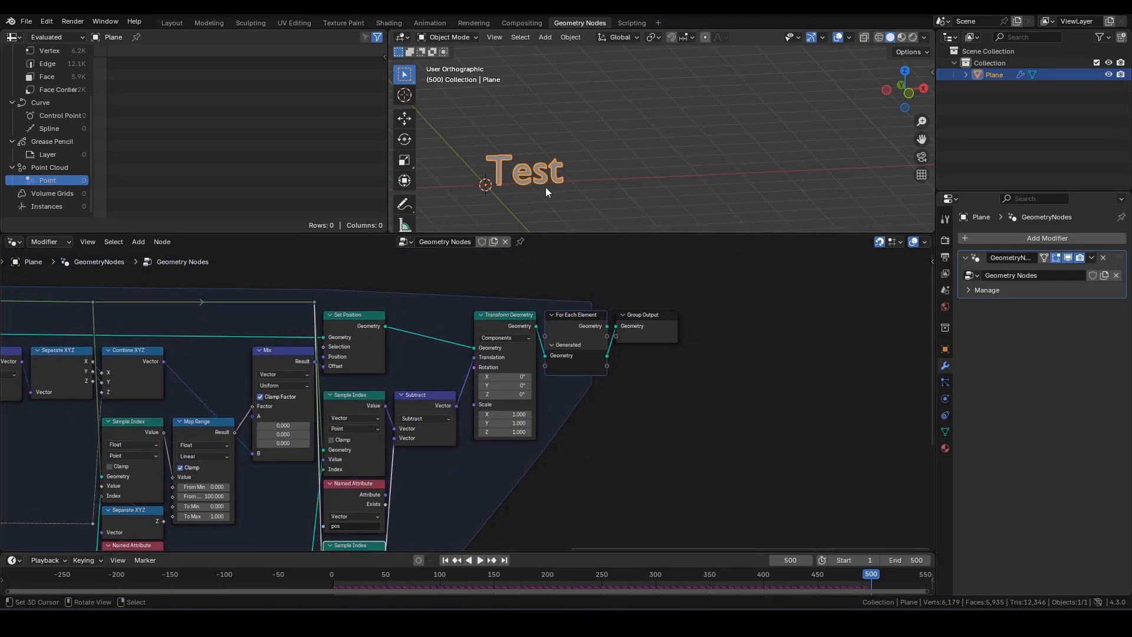
pyautogui.keyDown('shift'); pyautogui.moveTo(547, 185); pyautogui.dragTo(614, 186, button='middle'); pyautogui.keyUp('shift')
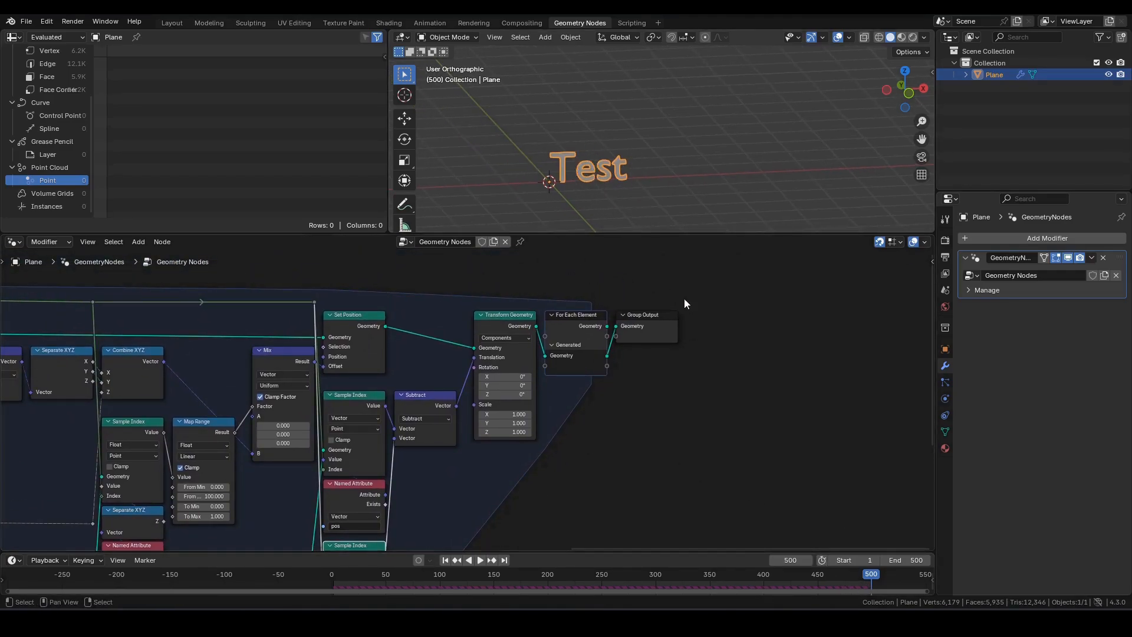
pyautogui.click(772, 343)
pyautogui.hotkey('shift', 'Left')
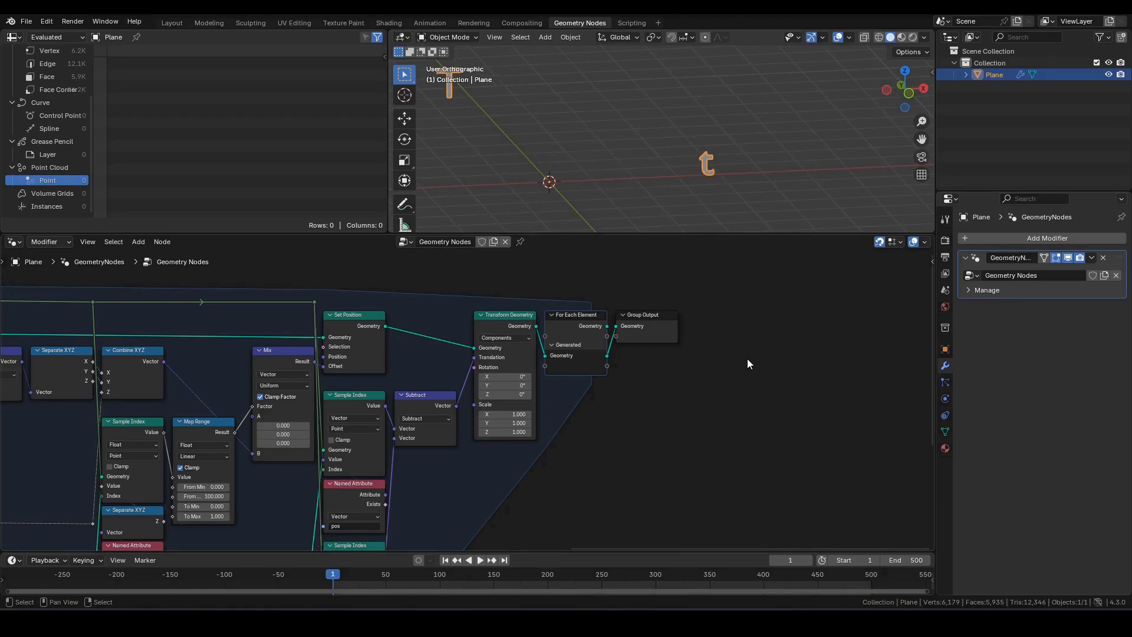
pyautogui.moveTo(619, 151); pyautogui.dragTo(604, 115, button='middle')
pyautogui.hotkey('ctrl', 'space')
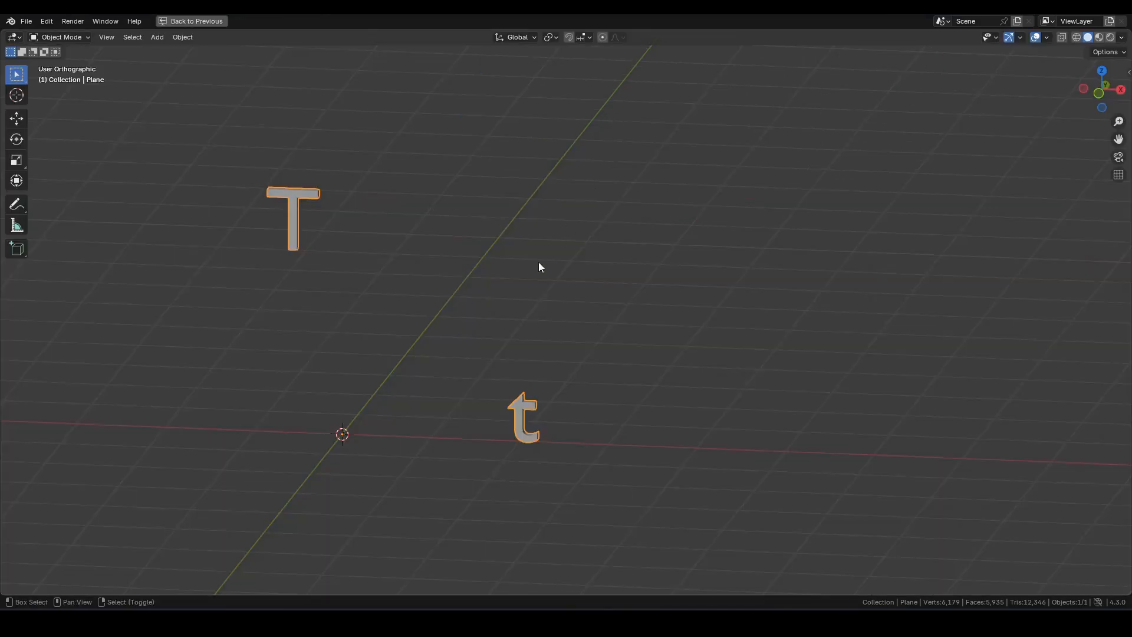
pyautogui.keyDown('shift'); pyautogui.moveTo(539, 262); pyautogui.dragTo(668, 190, button='middle'); pyautogui.keyUp('shift')
pyautogui.scroll(-2, 669, 190)
pyautogui.press('space')
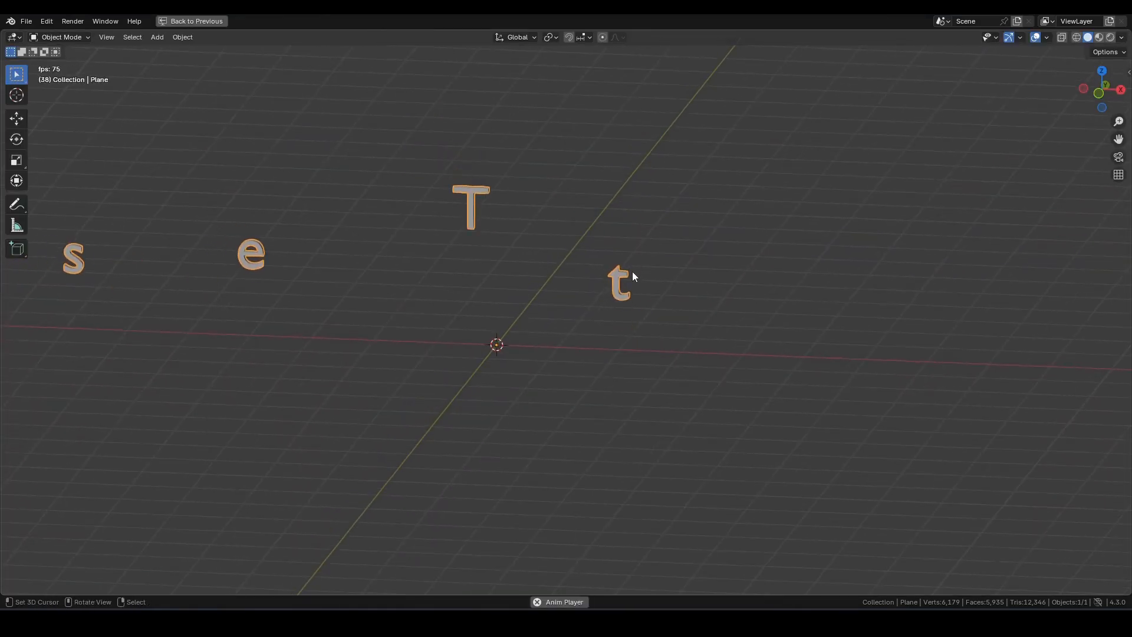
pyautogui.scroll(2, 615, 316)
pyautogui.moveTo(587, 308); pyautogui.dragTo(748, 391, button='middle')
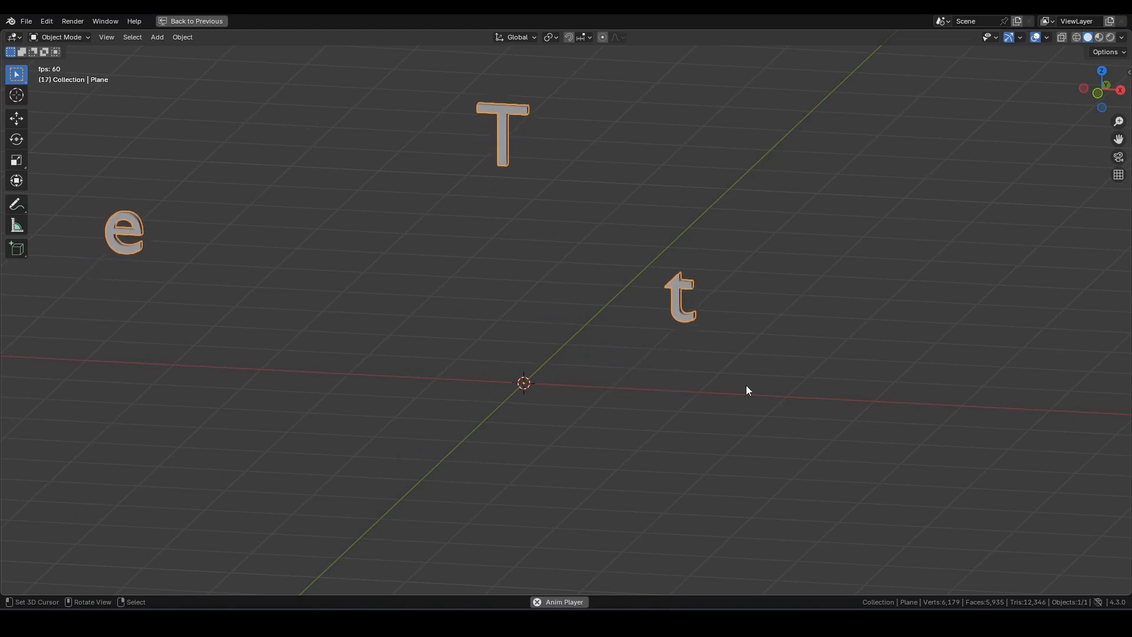
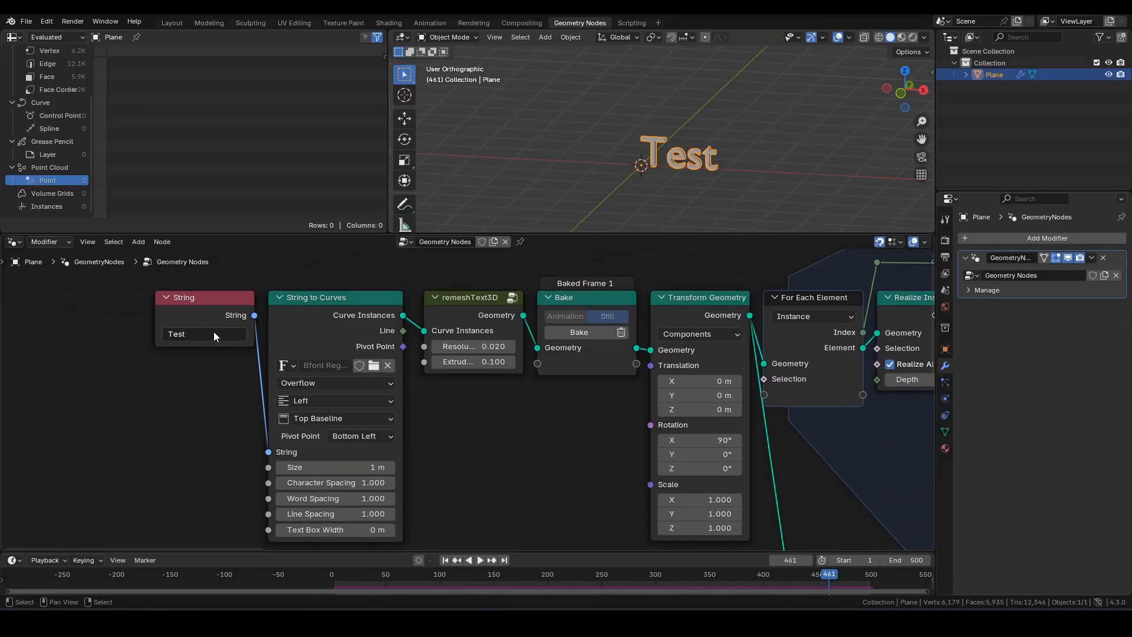
# Step: Change the text string to Bounce and load a Century Gothic font for String to Curves
pyautogui.write('Bounce')
pyautogui.press('Return')
pyautogui.click(374, 365)
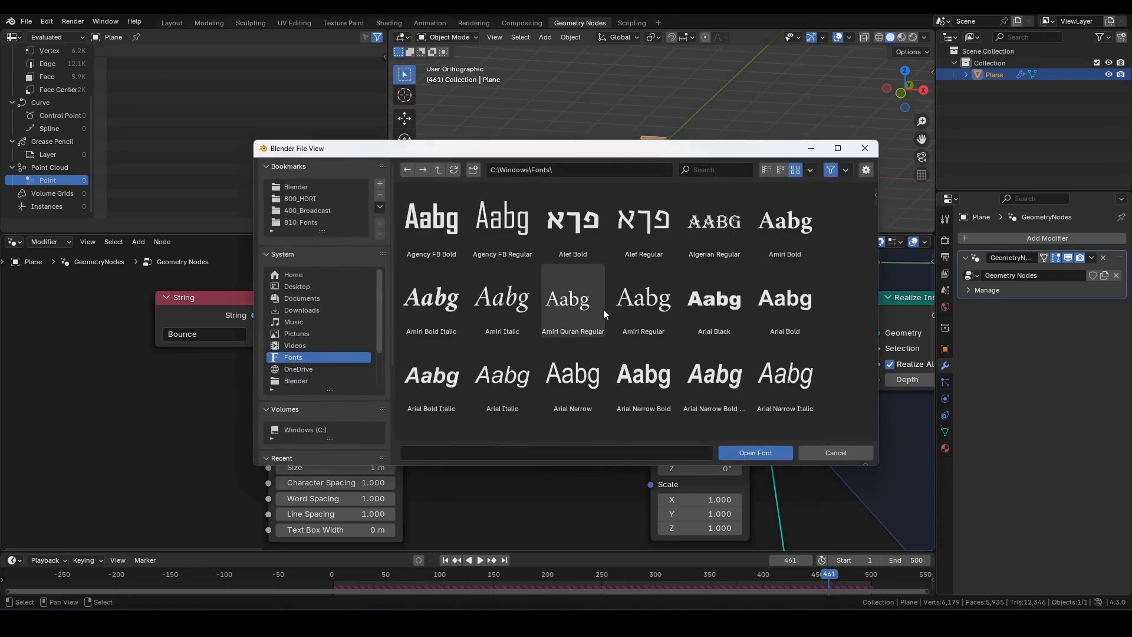
pyautogui.scroll(-5, 691, 334)
pyautogui.scroll(-6, 670, 329)
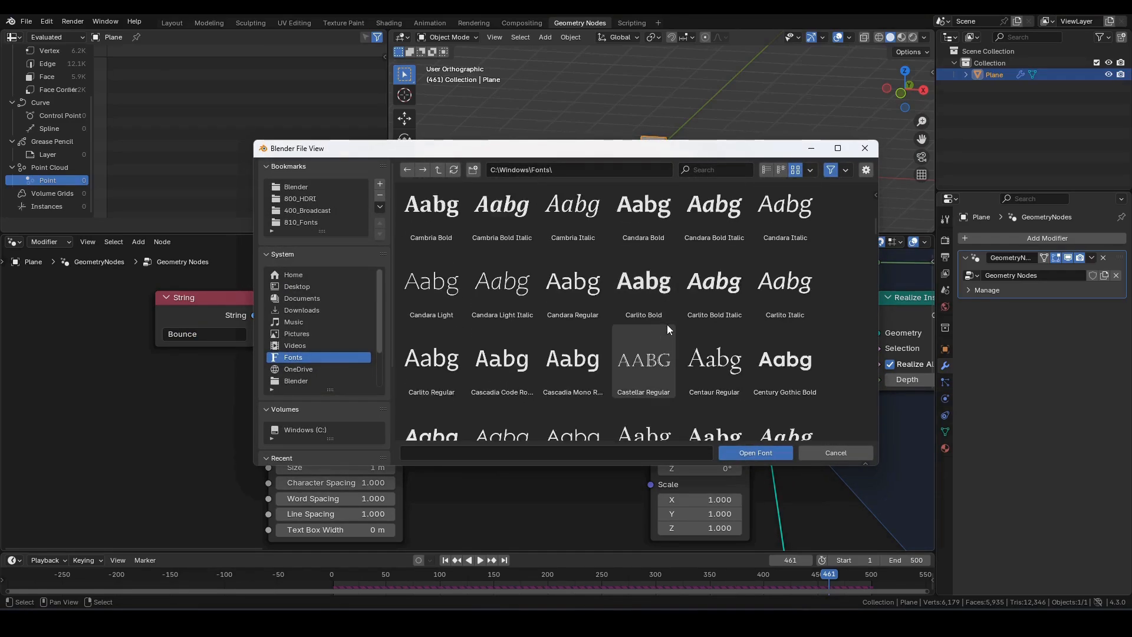
pyautogui.doubleClick(574, 350)
# Step: Rebake the remeshed text geometry at frame 1
pyautogui.hotkey('shift', 'Left')
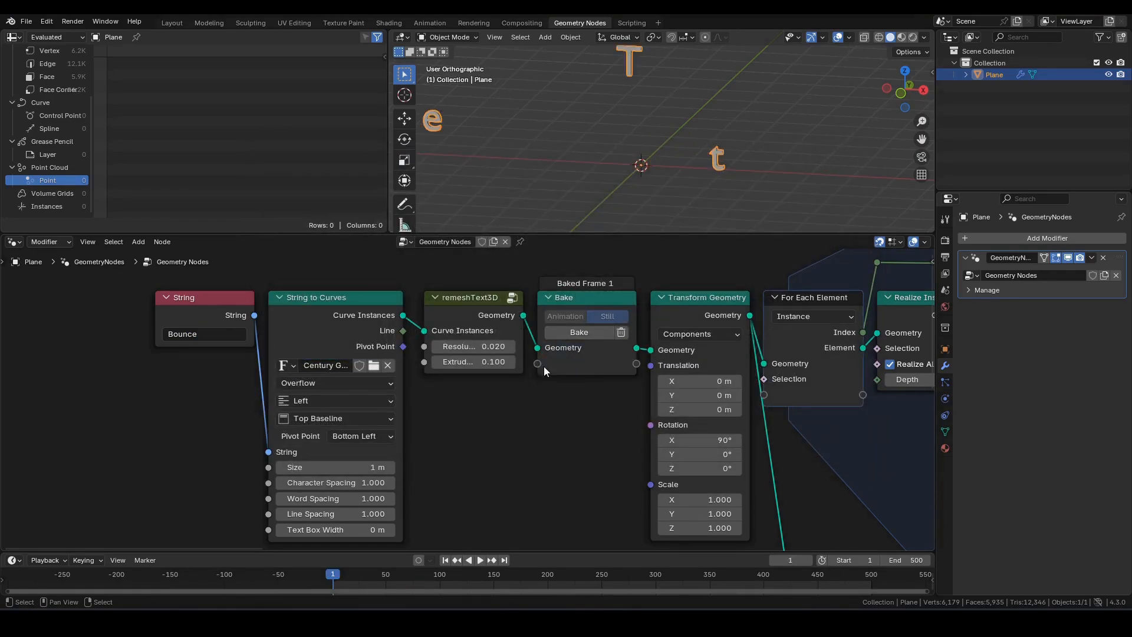
pyautogui.click(577, 333)
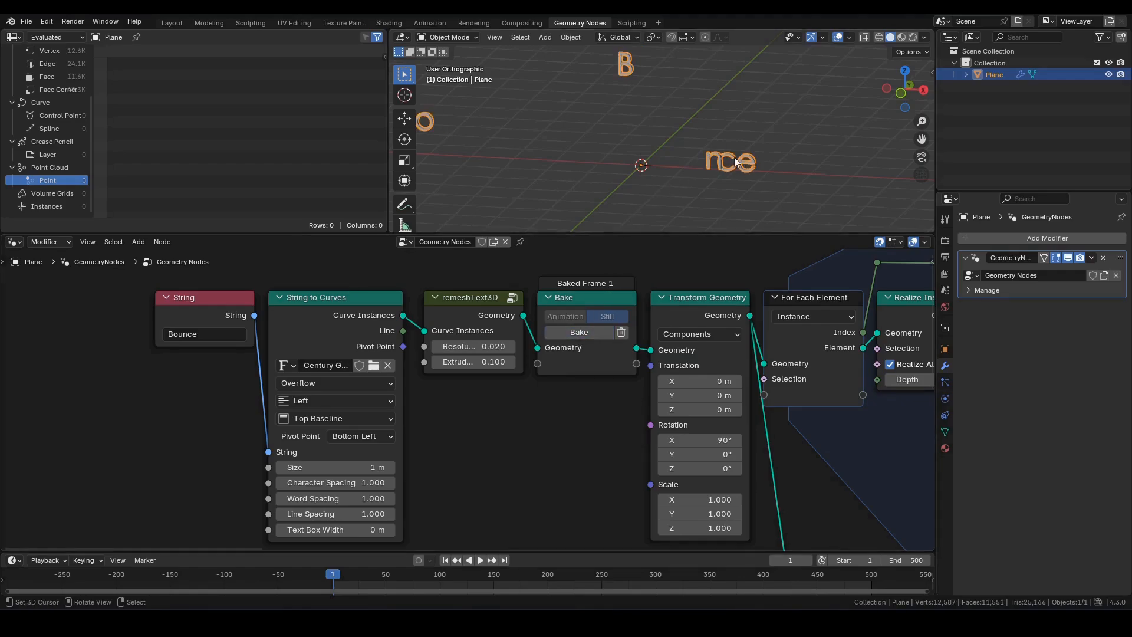
pyautogui.moveTo(734, 157)
pyautogui.mouseDown(button='middle')
pyautogui.moveTo(707, 170)
pyautogui.moveTo(722, 163)
pyautogui.mouseUp(button='middle')
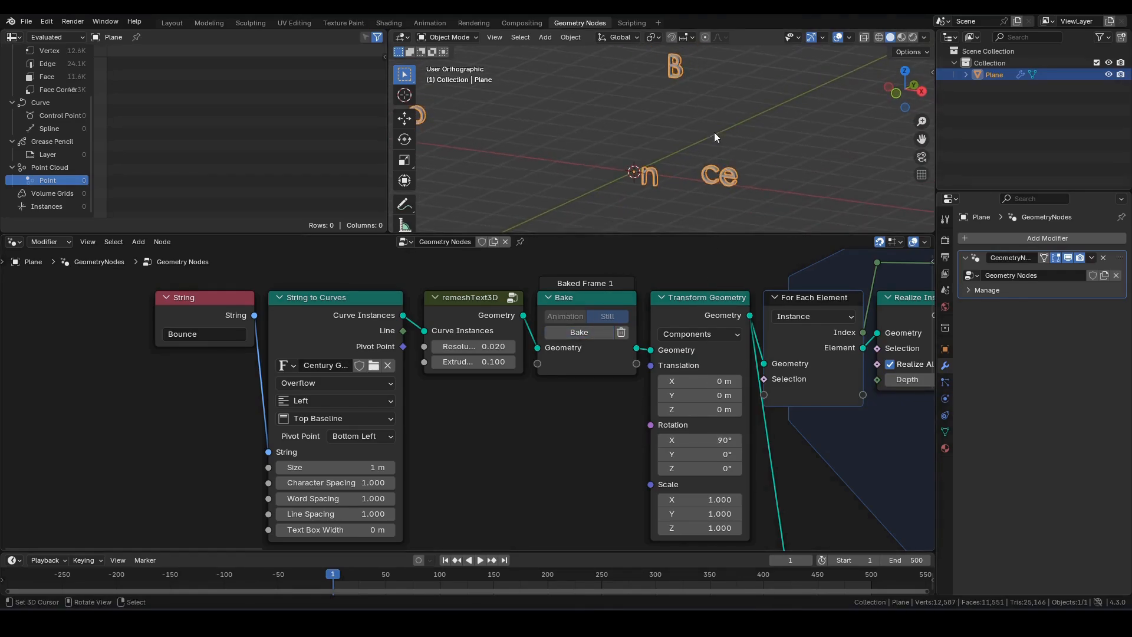
# Step: Play the calcBounce simulation for the new text, stop it, and rebake its Still at frame 500
pyautogui.scroll(-3, 812, 517)
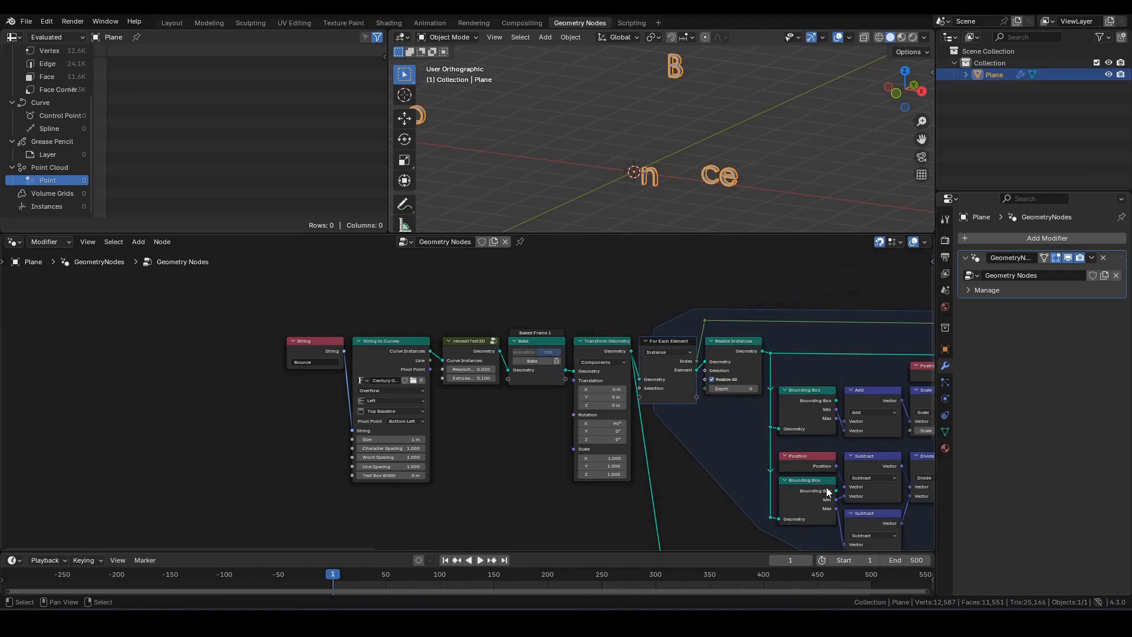
pyautogui.moveTo(821, 488); pyautogui.dragTo(406, 309, button='middle')
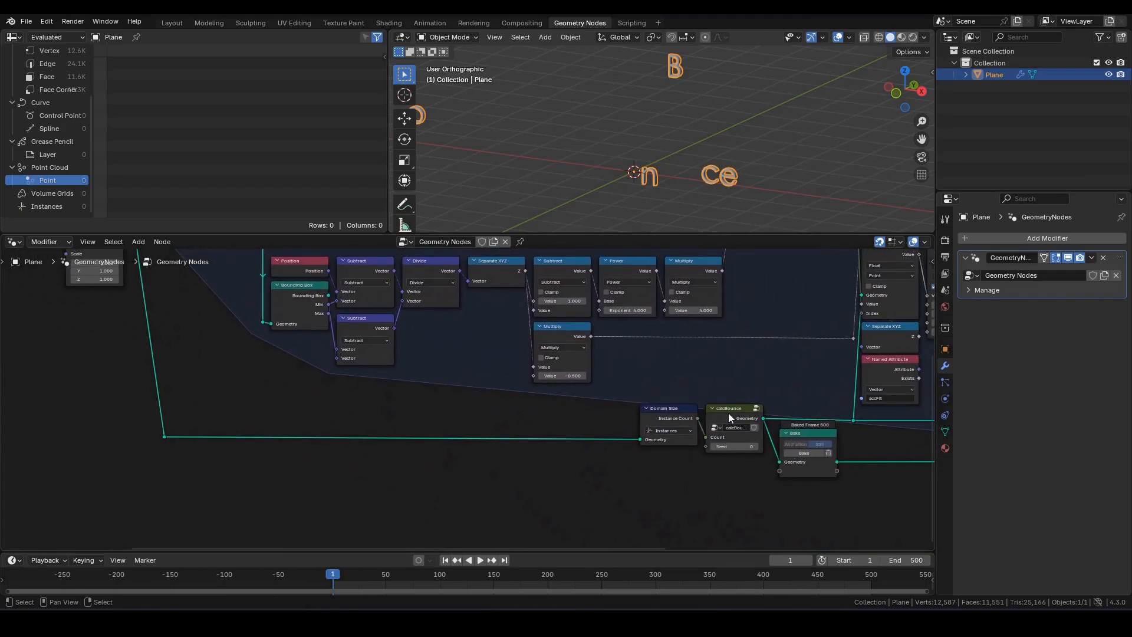
pyautogui.click(730, 418)
pyautogui.moveTo(771, 384); pyautogui.dragTo(596, 363, button='middle')
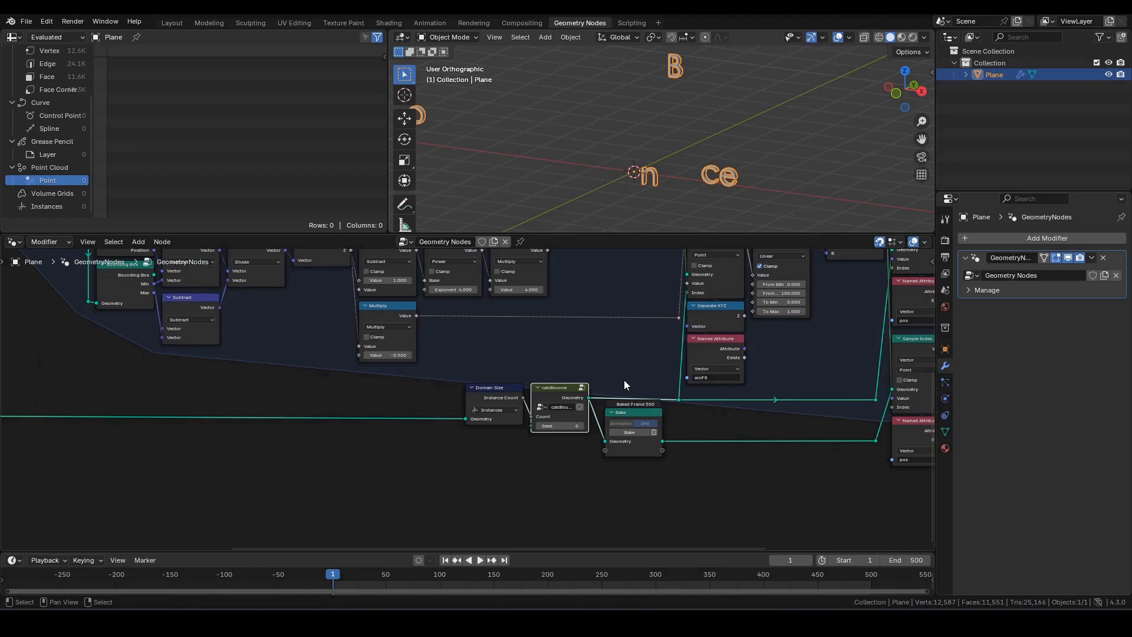
pyautogui.scroll(2, 569, 389)
pyautogui.press('space')
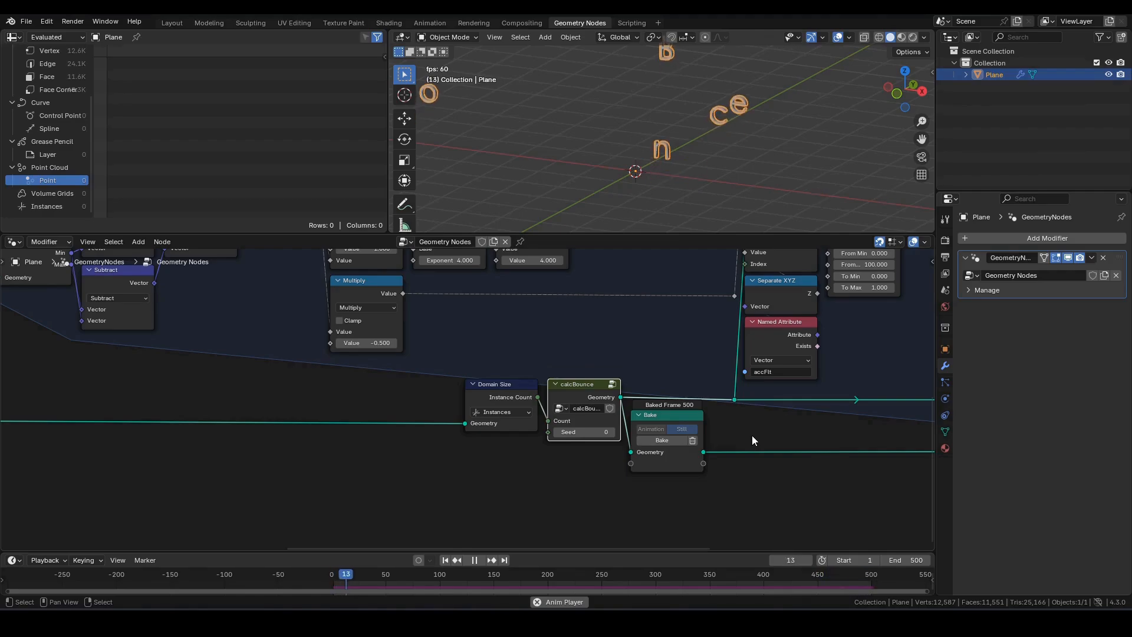
pyautogui.press('space')
pyautogui.hotkey('shift', 'Right')
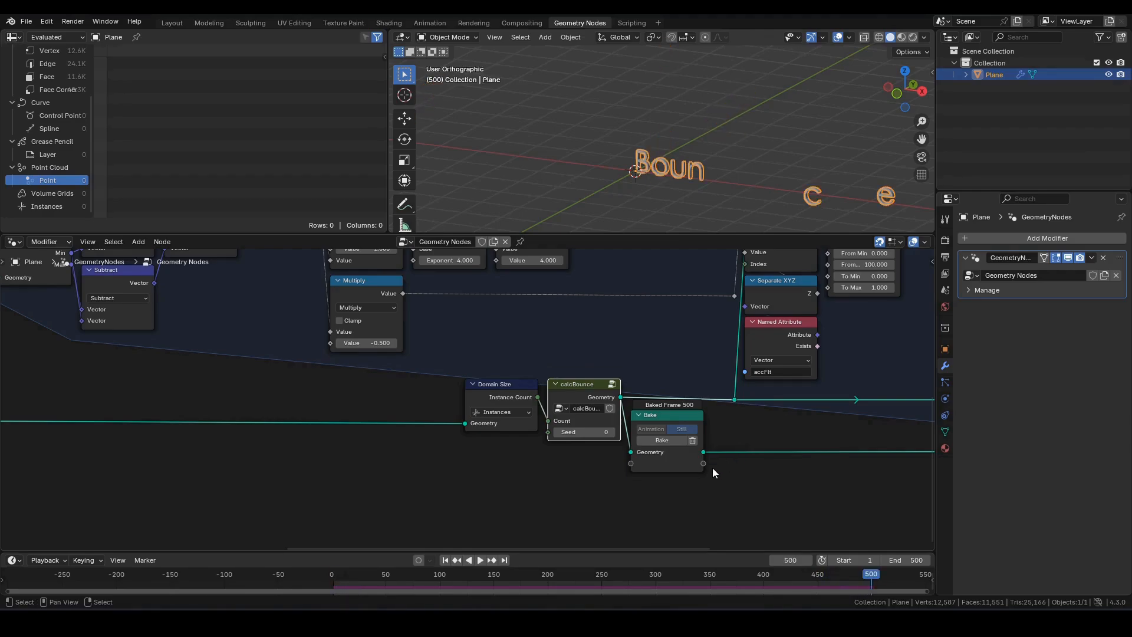
pyautogui.click(671, 443)
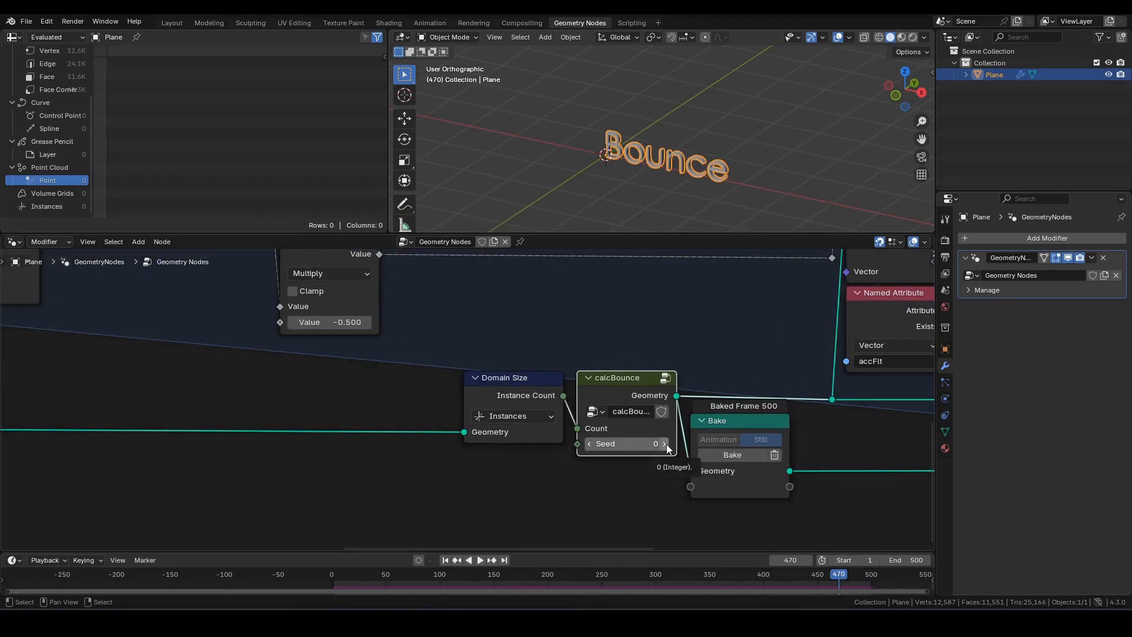
# Step: Set the calcBounce Seed to 1, replay the simulation from frame 1, and refresh its Still bake at frame 500
pyautogui.click(666, 443)
pyautogui.hotkey('shift', 'Left')
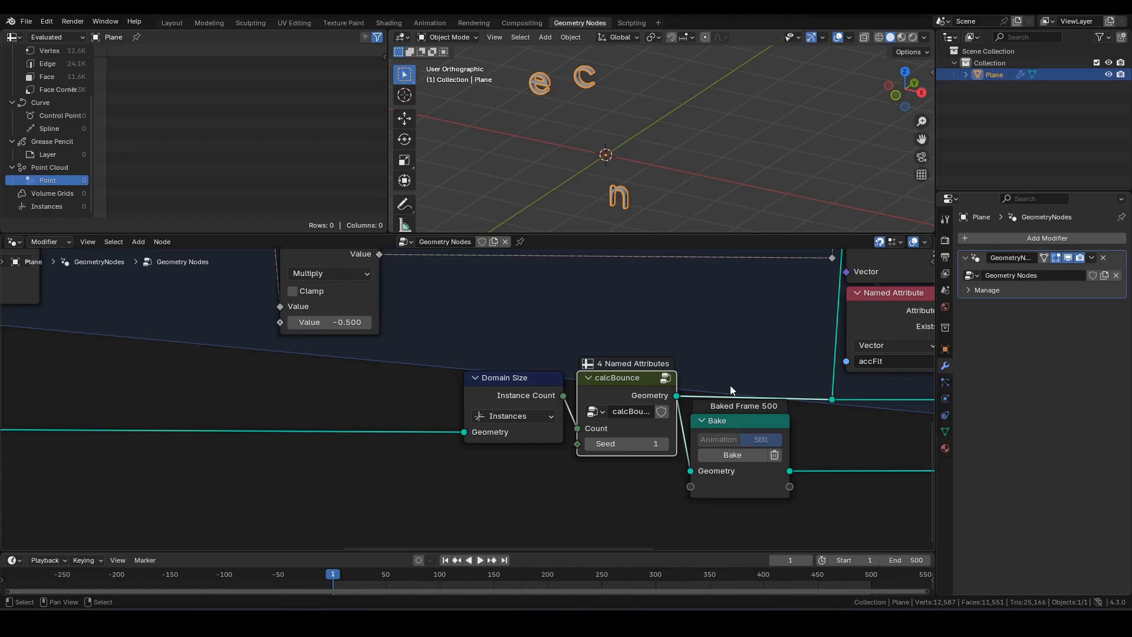
pyautogui.press('space')
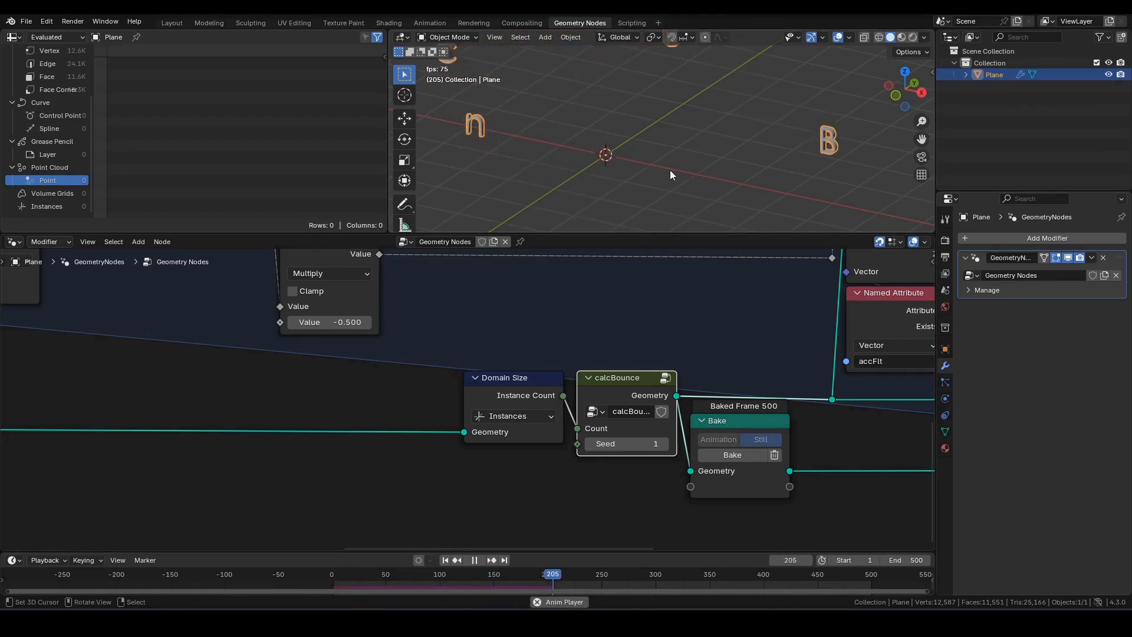
pyautogui.scroll(-1, 781, 572)
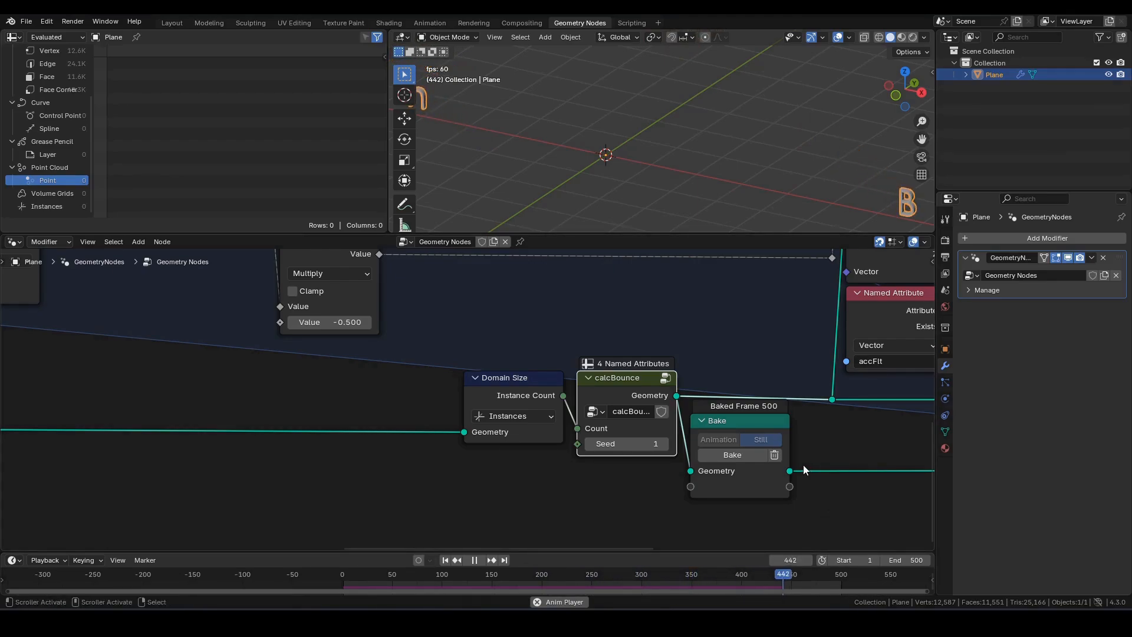
pyautogui.press('space')
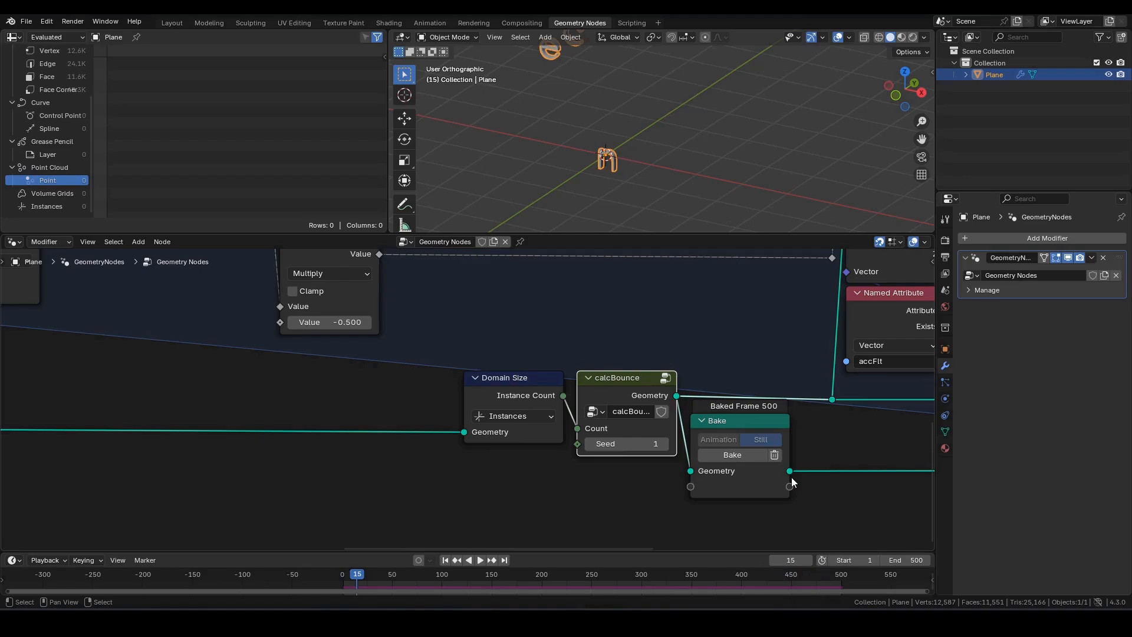
pyautogui.hotkey('shift', 'Left')
pyautogui.hotkey('shift', 'Right')
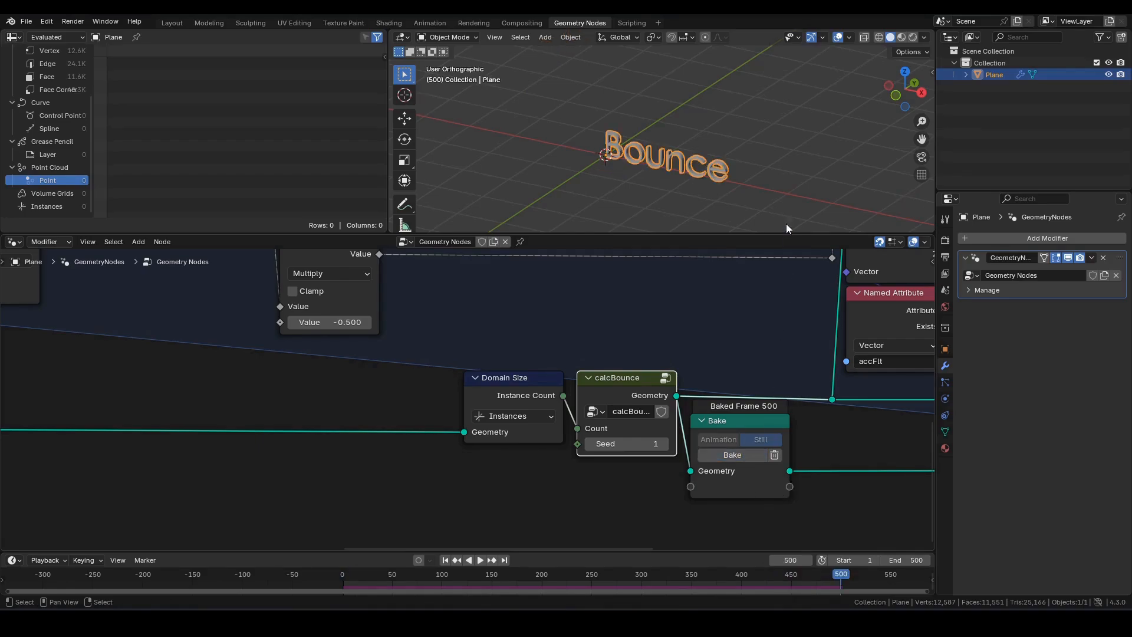
# Step: Play the reseeded Bounce animation in a maximized 3D viewport, then review the finished node network
pyautogui.press('space')
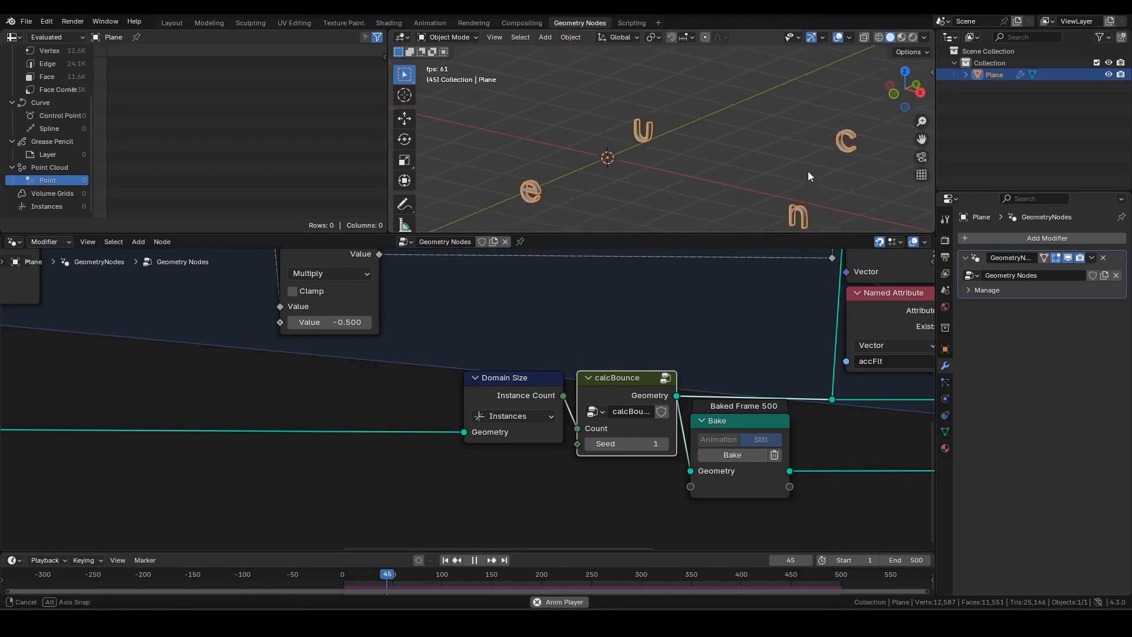
pyautogui.hotkey('ctrl', 'space')
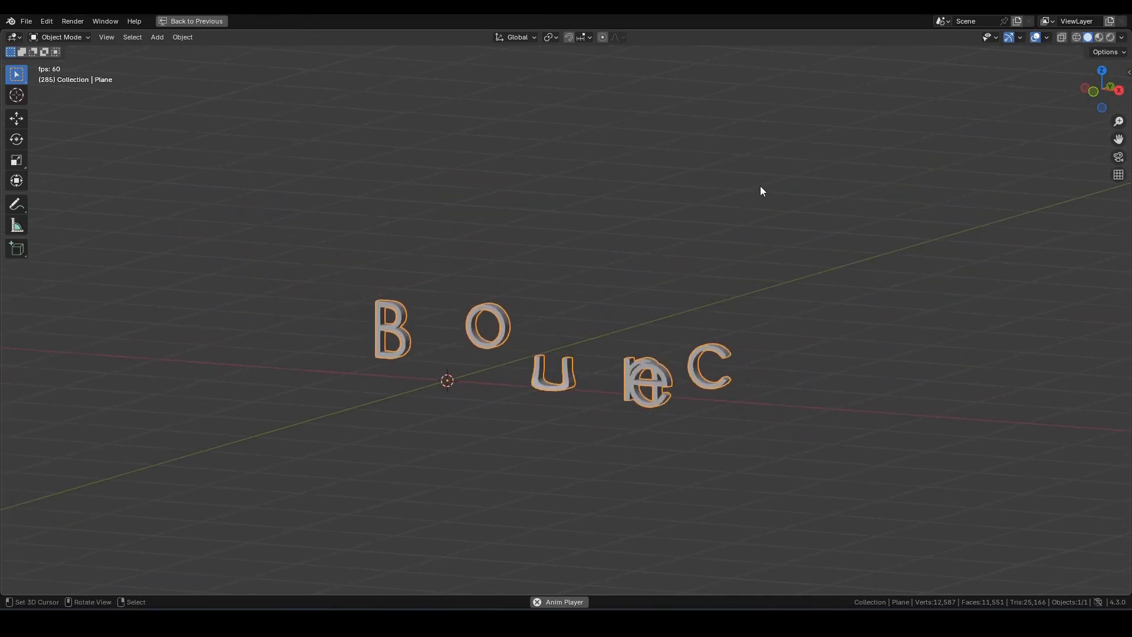
pyautogui.moveTo(761, 191); pyautogui.dragTo(814, 226, button='middle')
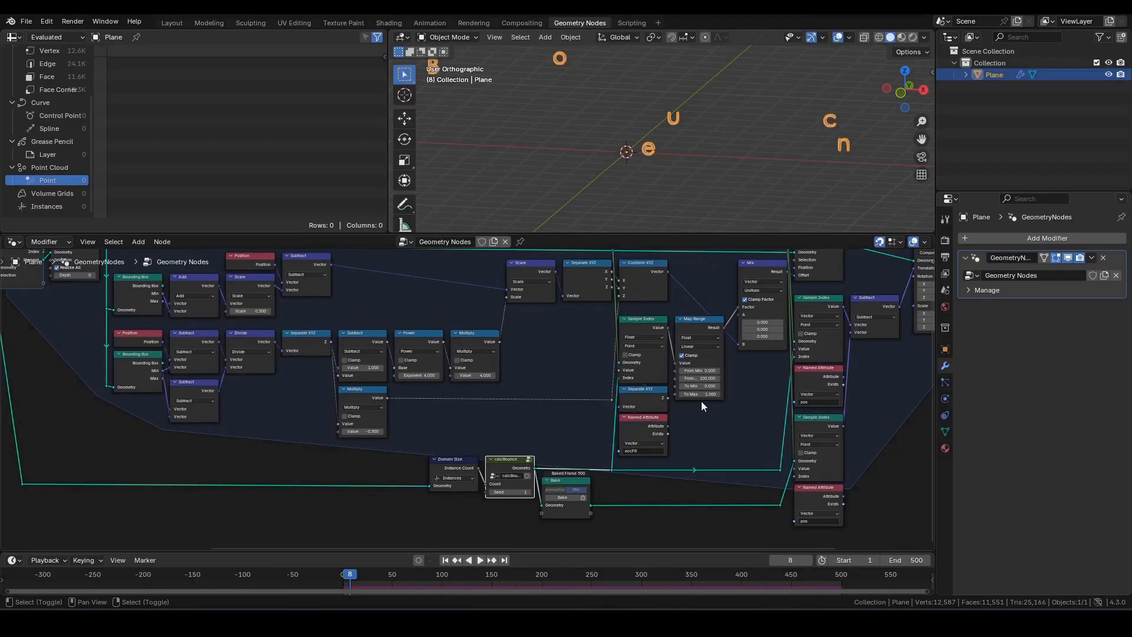
pyautogui.moveTo(702, 401); pyautogui.dragTo(685, 441, button='middle')
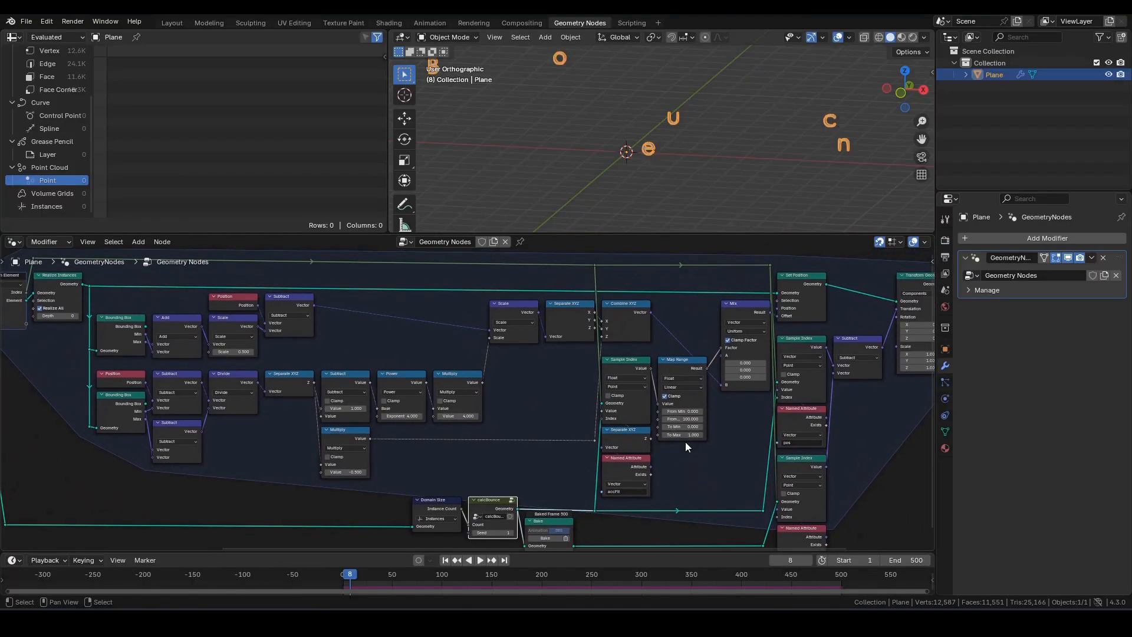
# Step: Open the calcBounce group, show the scene's output settings, and align the calcAccFlt node with the neighbouring group nodes
pyautogui.scroll(-2, 685, 442)
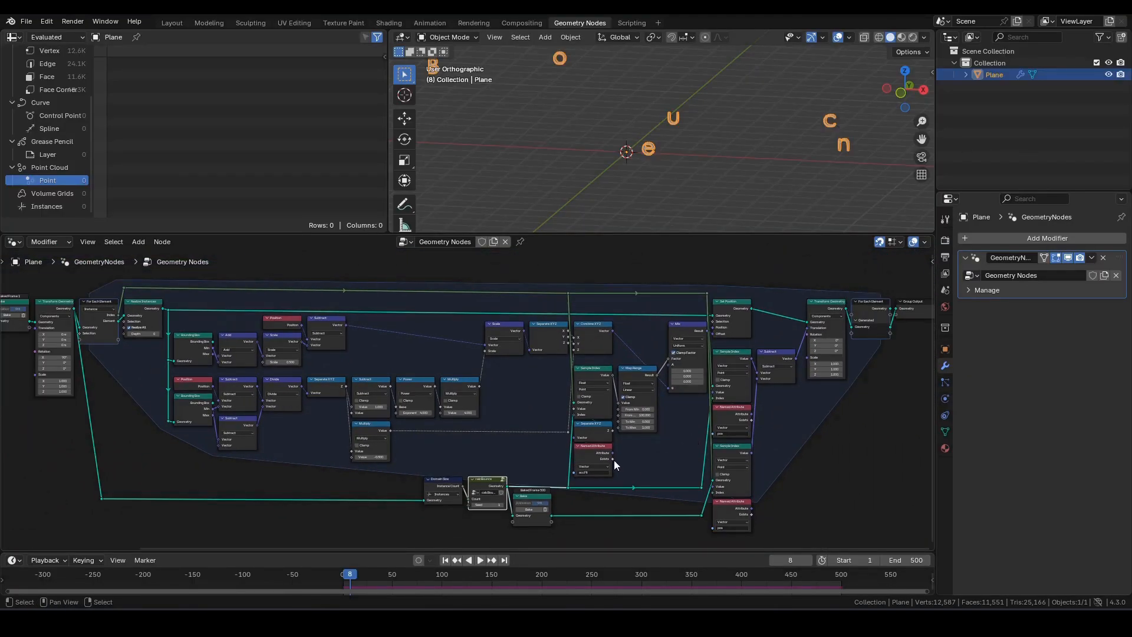
pyautogui.scroll(3, 614, 460)
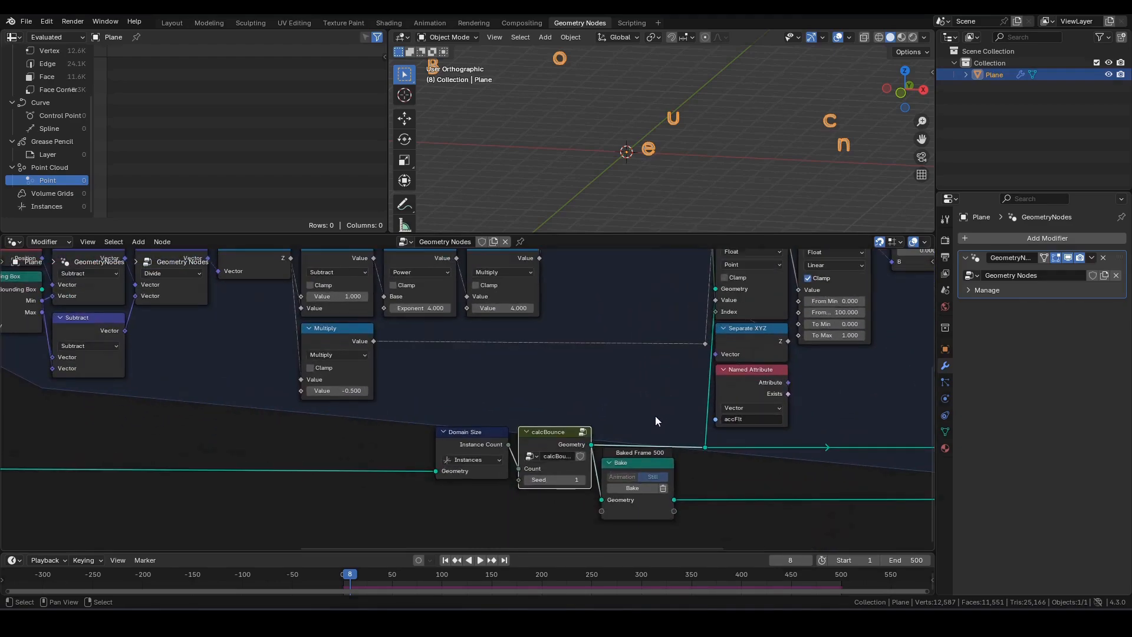
pyautogui.moveTo(656, 416); pyautogui.dragTo(657, 376, button='middle')
pyautogui.scroll(1, 597, 412)
pyautogui.press('Tab')
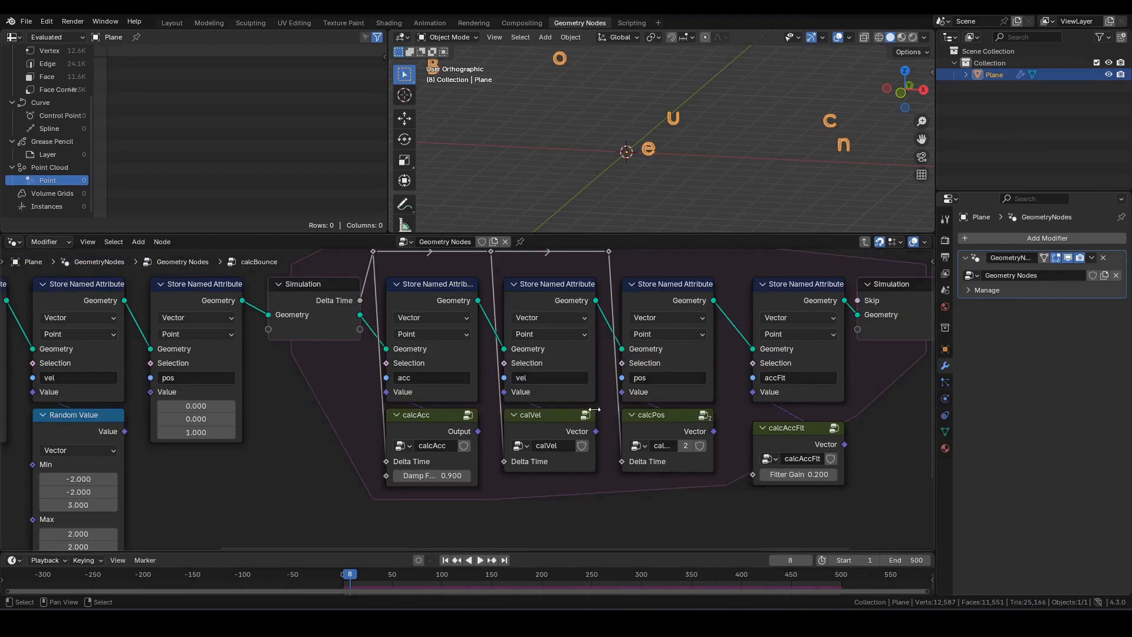
pyautogui.click(945, 257)
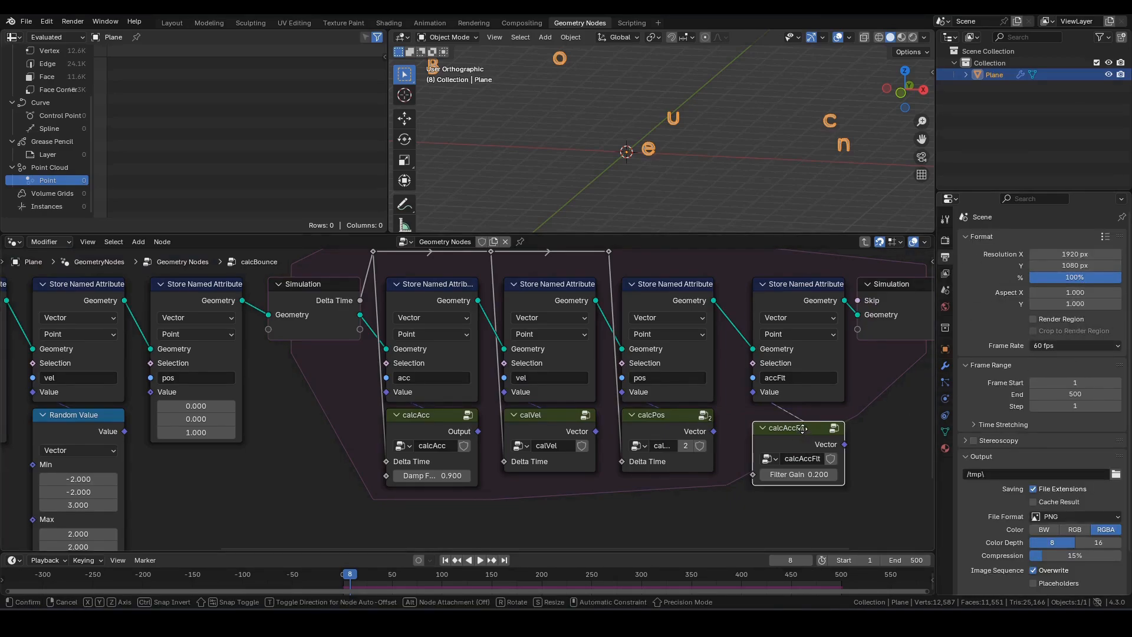
pyautogui.moveTo(803, 443); pyautogui.dragTo(805, 427)
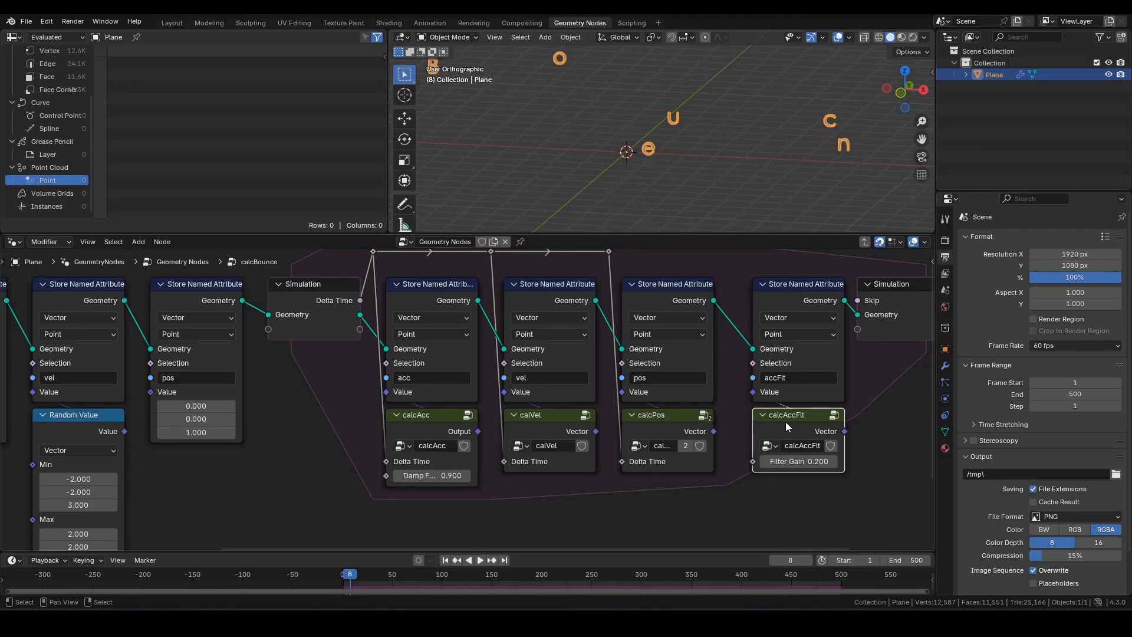
# Step: Inside calcAccFlt, insert a clamped Multiply math node on the Filter Gain link after the Group Input
pyautogui.press('Tab')
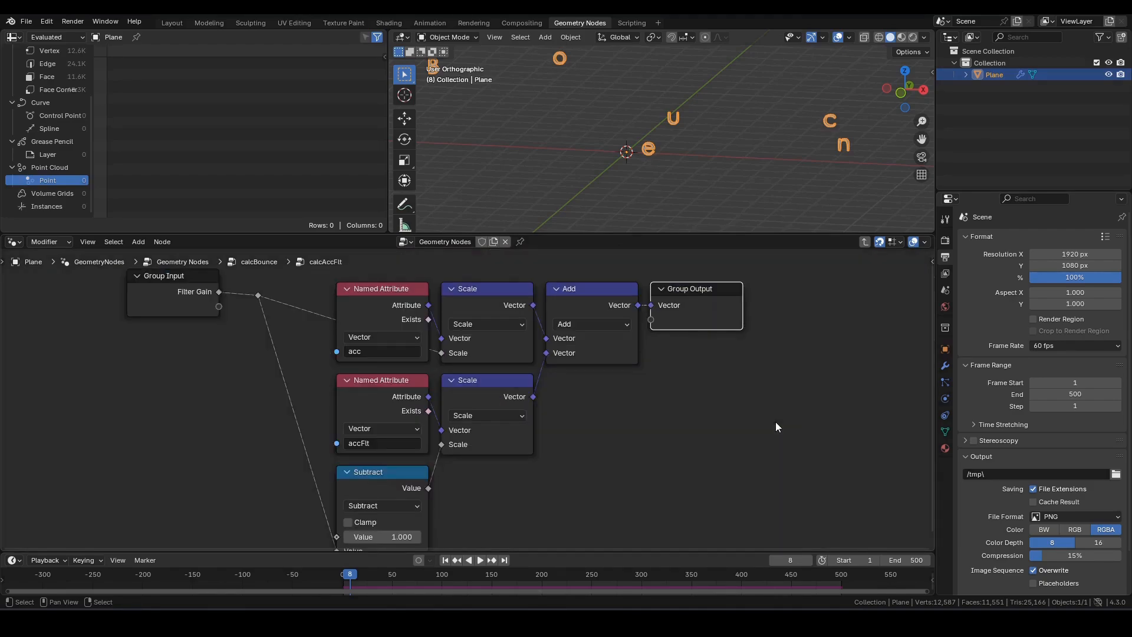
pyautogui.moveTo(470, 379); pyautogui.dragTo(726, 435, button='middle')
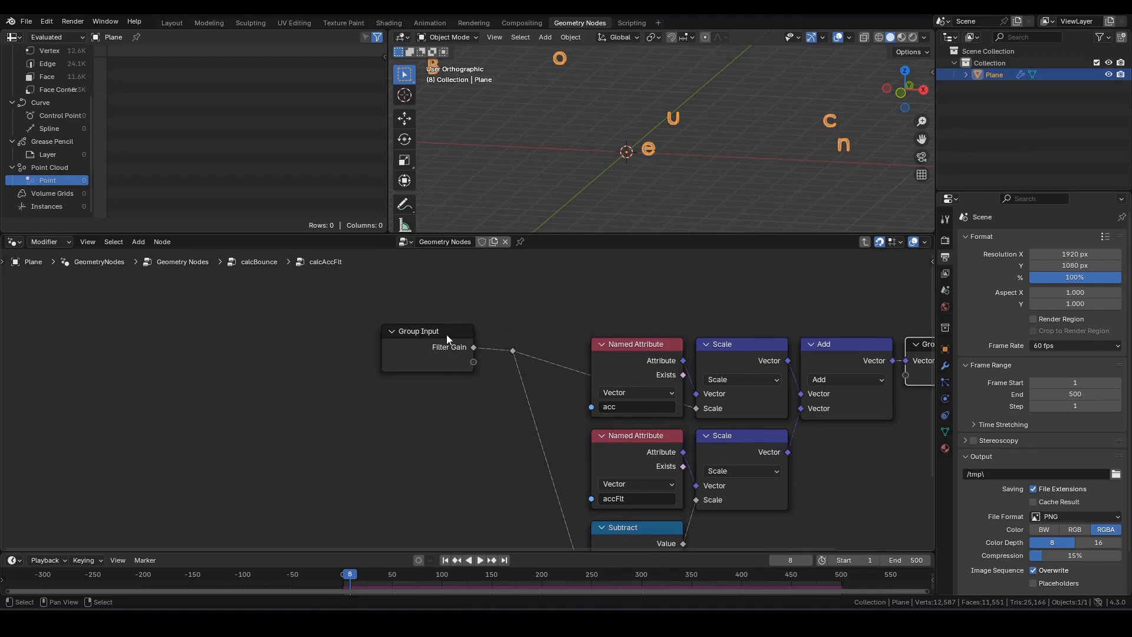
pyautogui.moveTo(449, 334); pyautogui.dragTo(347, 341)
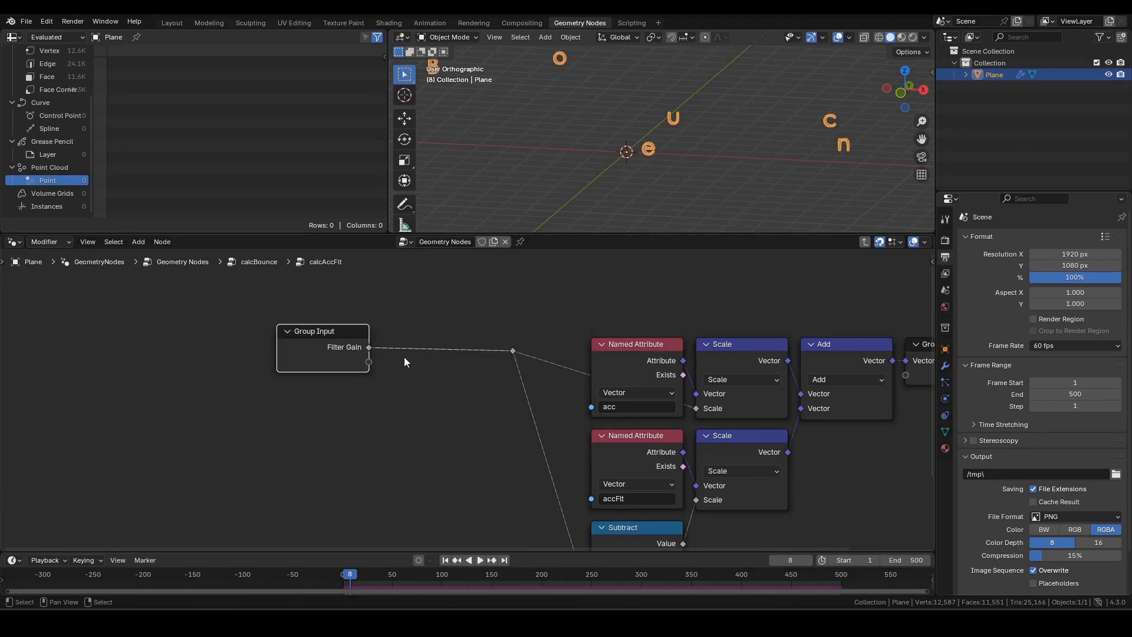
pyautogui.click(430, 363)
pyautogui.hotkey('shift', 'a')
pyautogui.write('math')
pyautogui.press('Return')
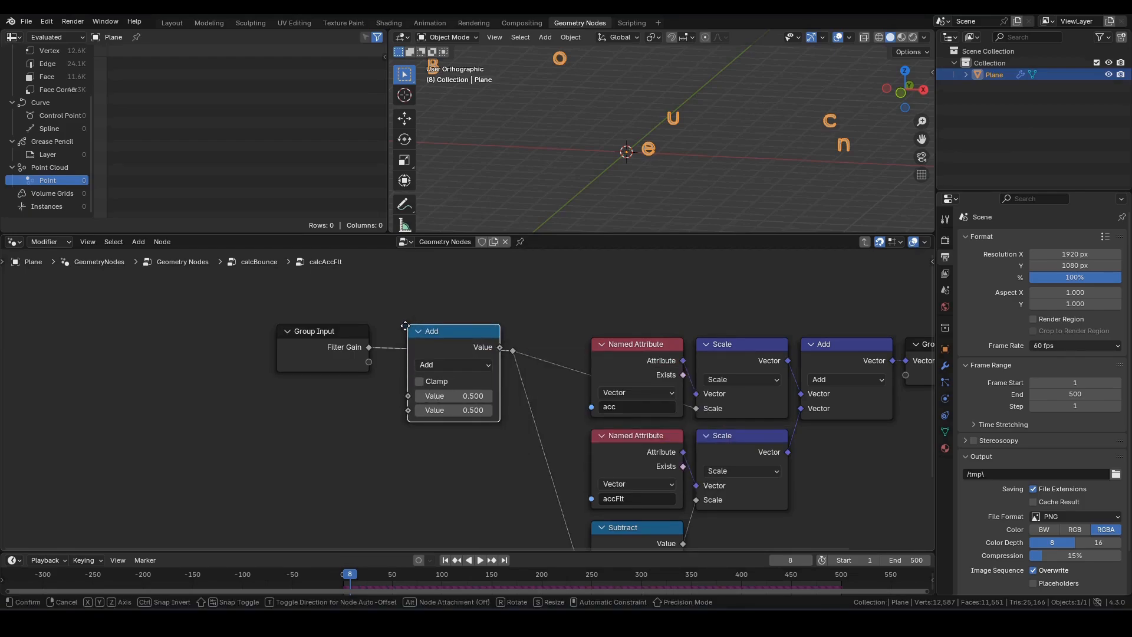
pyautogui.click(405, 325)
pyautogui.click(445, 364)
pyautogui.click(450, 422)
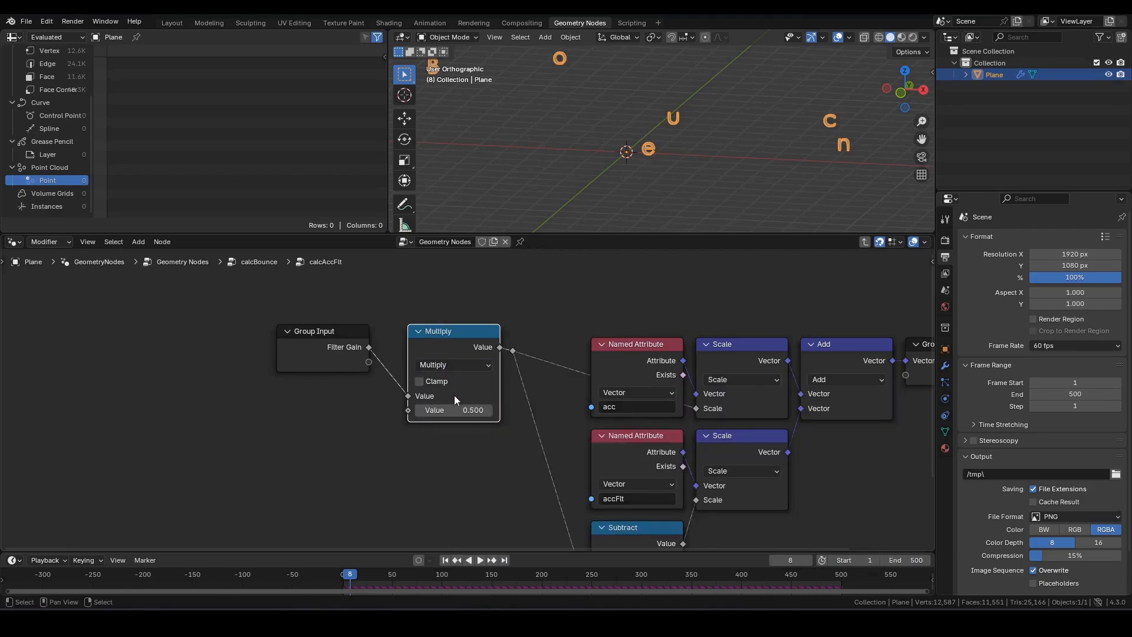
pyautogui.click(420, 382)
# Step: Expose the Multiply node's second value as a new group input and name it Delta Time
pyautogui.moveTo(408, 411); pyautogui.dragTo(369, 362)
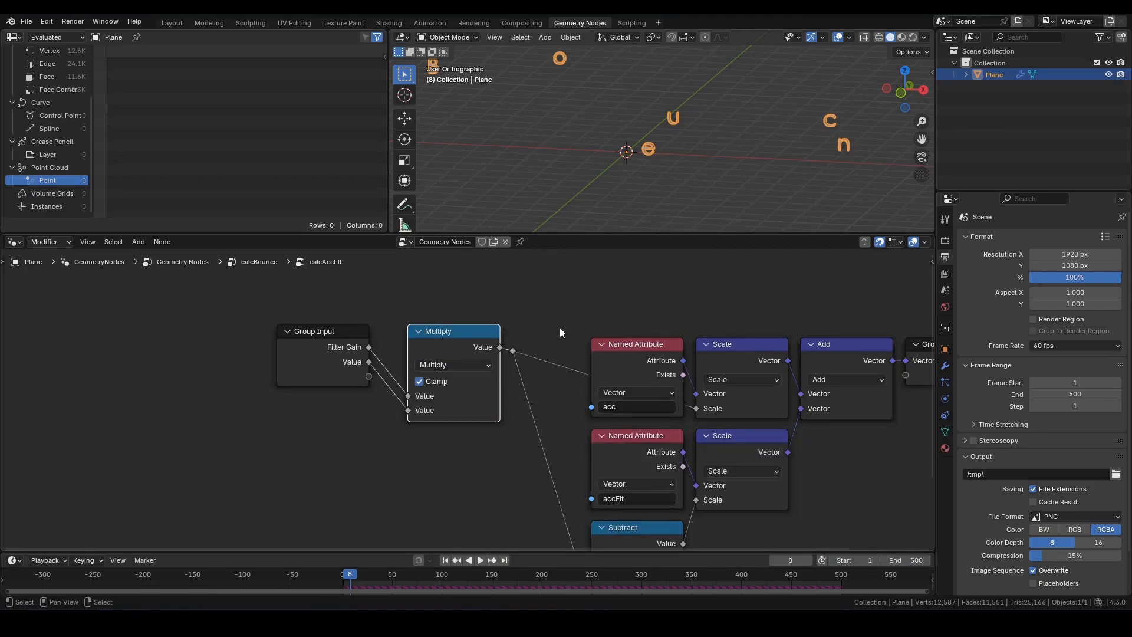
pyautogui.press('n')
pyautogui.doubleClick(824, 429)
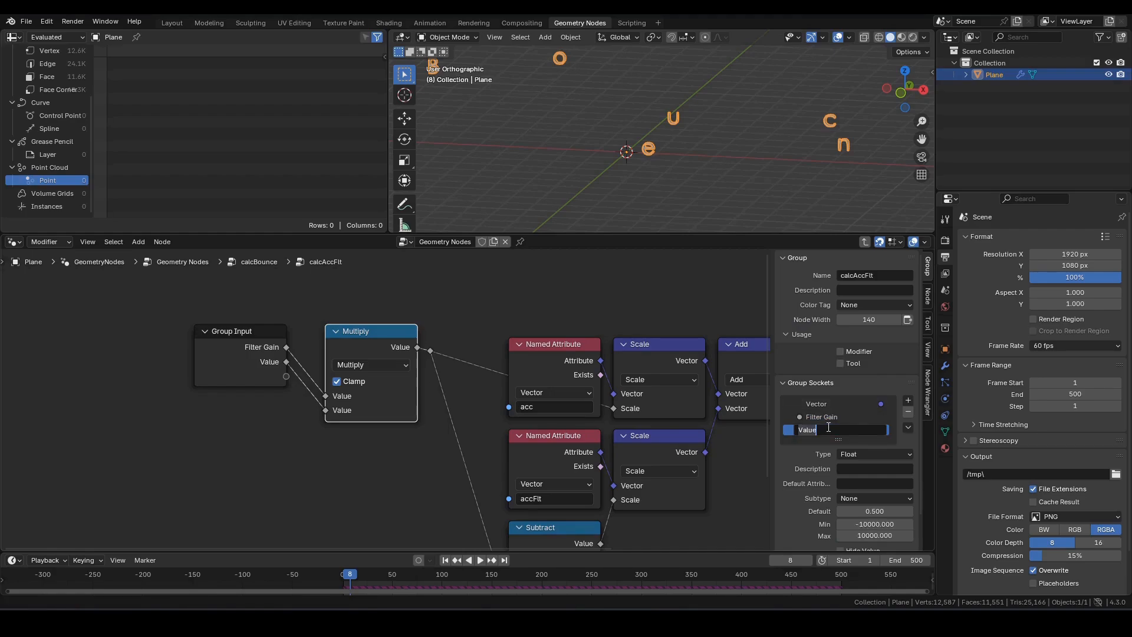
pyautogui.write('Delta Time')
pyautogui.press('Return')
pyautogui.click(247, 336)
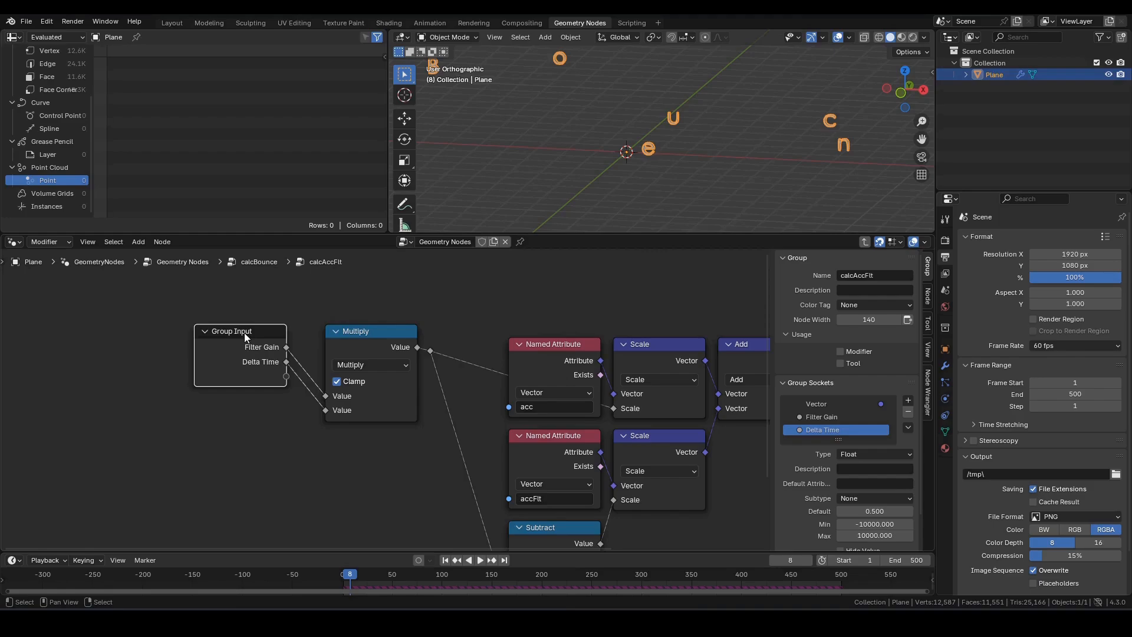
# Step: Back in calcBounce, connect the simulation's Delta Time to calcAccFlt and route the link through a reroute above the accFlt node
pyautogui.press('Tab')
pyautogui.scroll(-3, 411, 391)
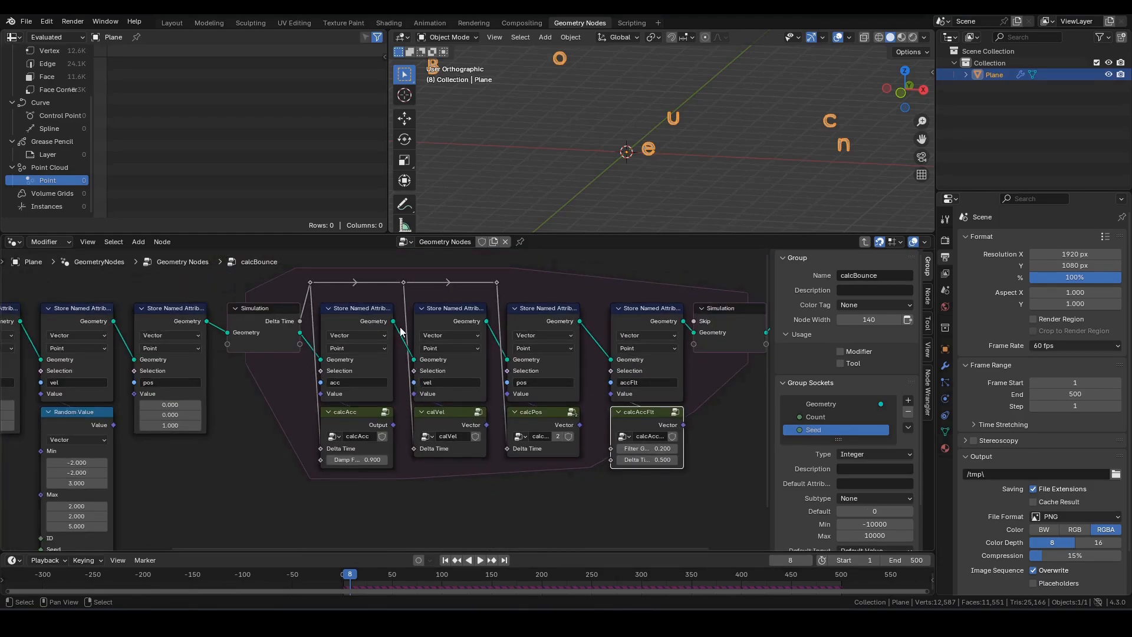
pyautogui.moveTo(500, 286); pyautogui.dragTo(616, 466)
pyautogui.keyDown('shift'); pyautogui.moveTo(604, 407); pyautogui.dragTo(580, 458, button='right'); pyautogui.keyUp('shift')
pyautogui.press('g')
pyautogui.click(588, 310)
pyautogui.moveTo(699, 328); pyautogui.dragTo(515, 334, button='middle')
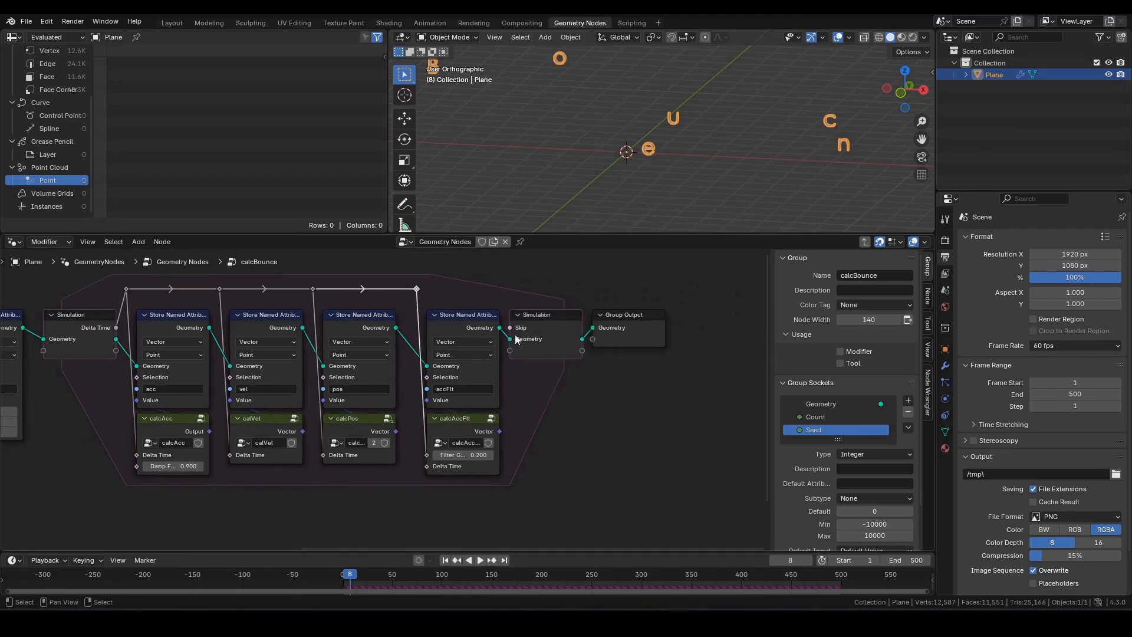
# Step: Shift the accFlt nodes, simulation output and Group Output along X to match the spacing of the pos nodes
pyautogui.moveTo(407, 266); pyautogui.dragTo(671, 488)
pyautogui.press('g')
pyautogui.press('x')
pyautogui.rightClick(653, 492)
# Step: Set calcAccFlt's Filter Gain to 10, return the timeline to frame 1, and leave the calcBounce group
pyautogui.scroll(2, 553, 482)
pyautogui.doubleClick(507, 481)
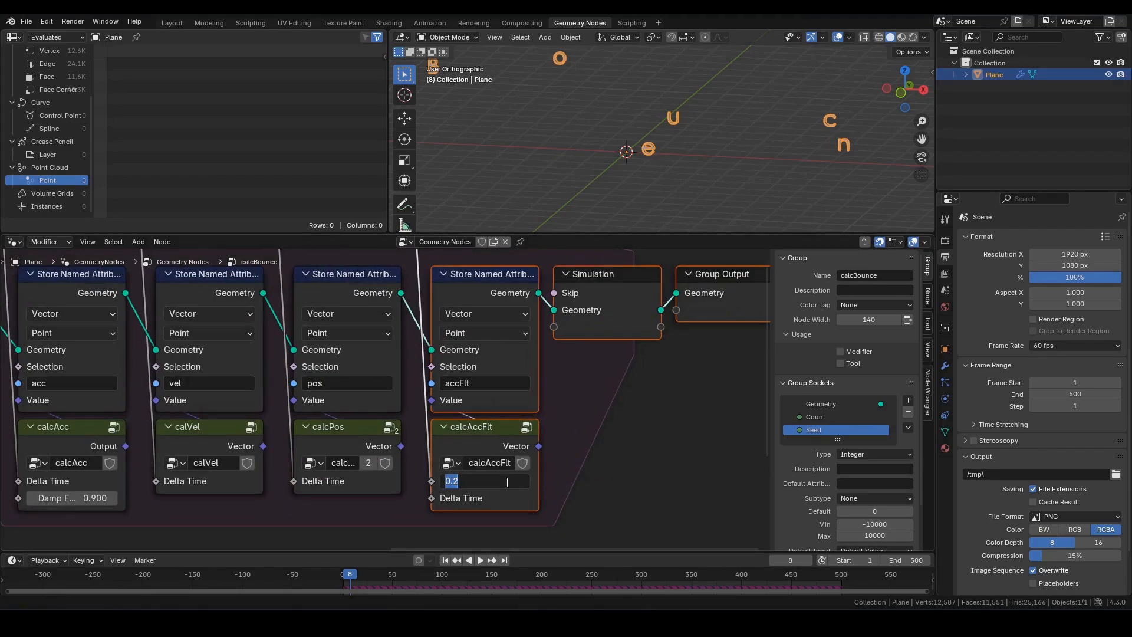
pyautogui.write('10')
pyautogui.press('Return')
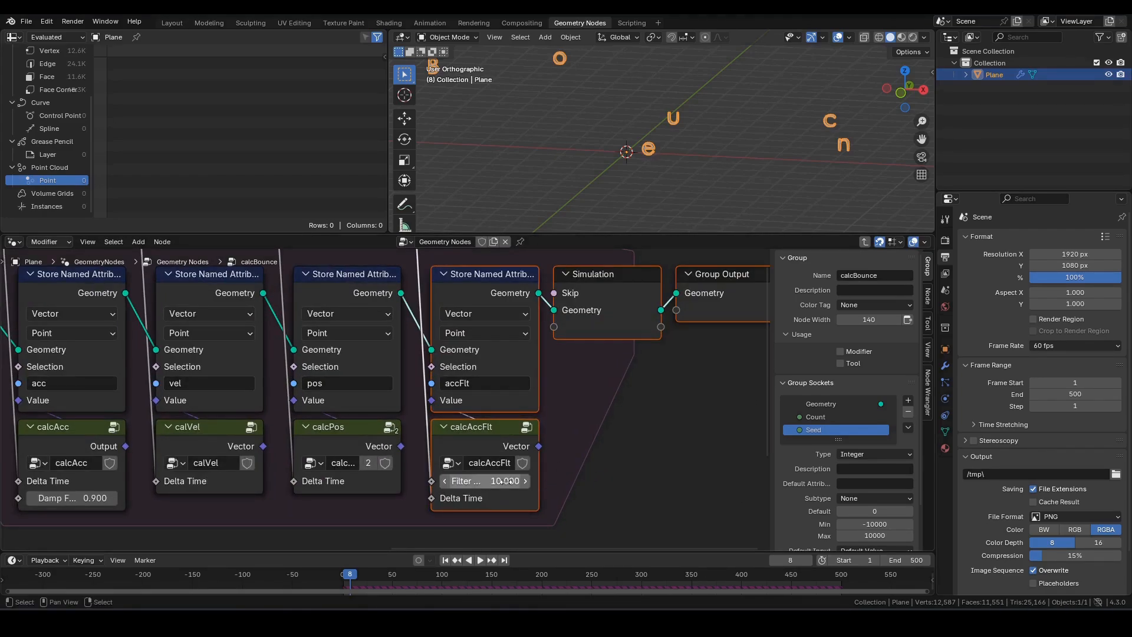
pyautogui.click(602, 445)
pyautogui.hotkey('shift', 'Left')
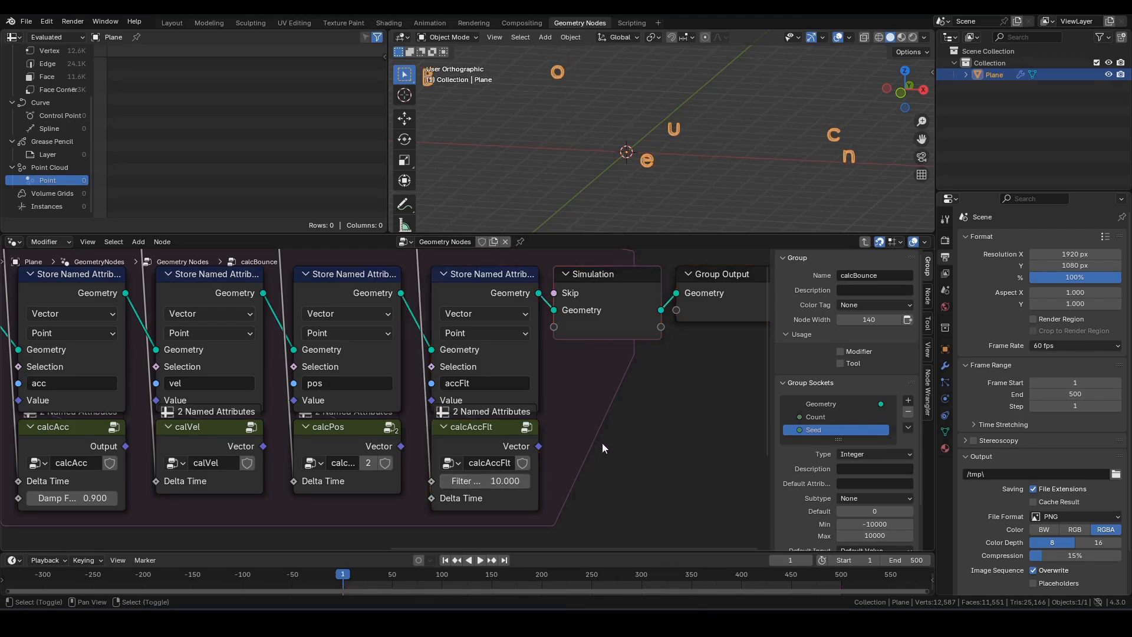
pyautogui.press('Tab')
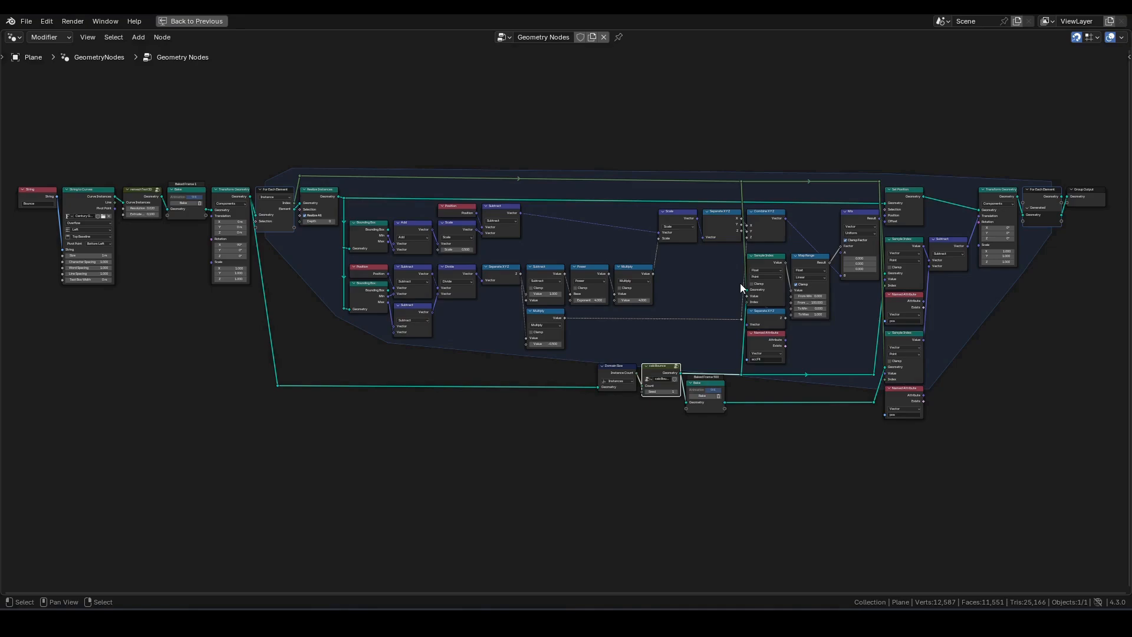
# Step: Review the main node network, the calcBounce group, and its calcAcc and calVel subgroups
pyautogui.moveTo(535, 592); pyautogui.dragTo(1049, 606)
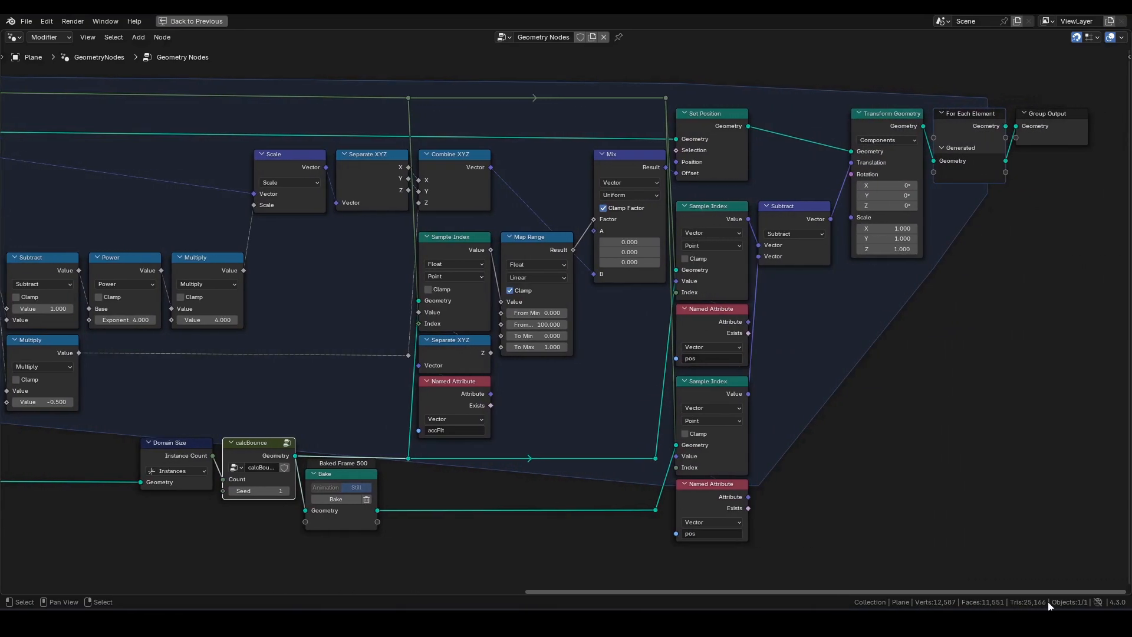
pyautogui.press('Tab')
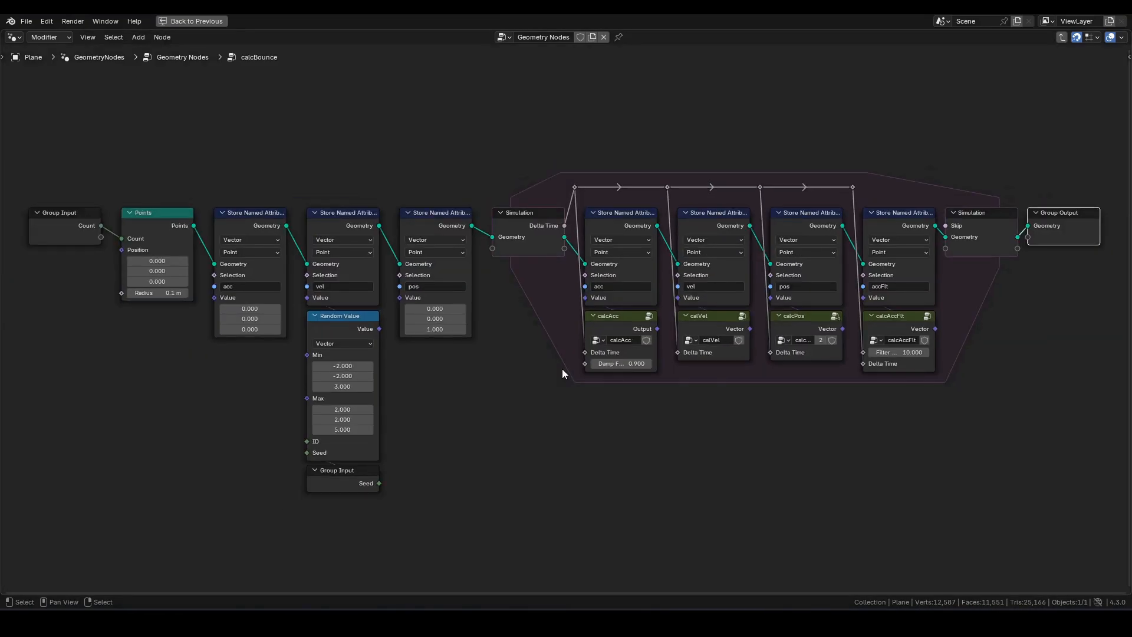
pyautogui.moveTo(563, 369); pyautogui.dragTo(545, 368, button='middle')
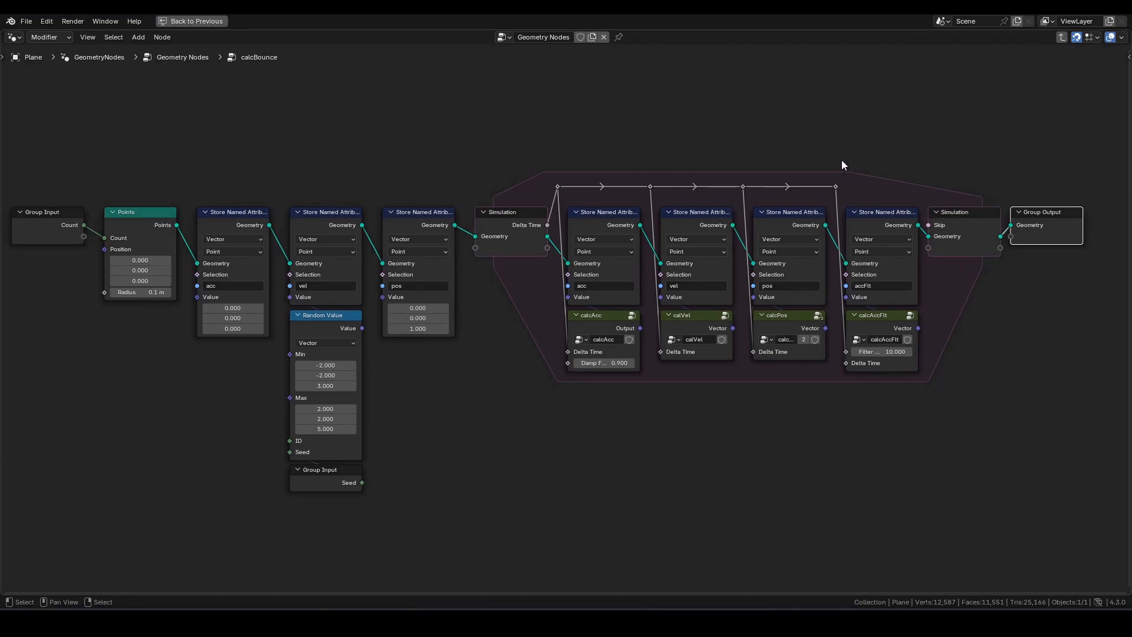
pyautogui.click(603, 317)
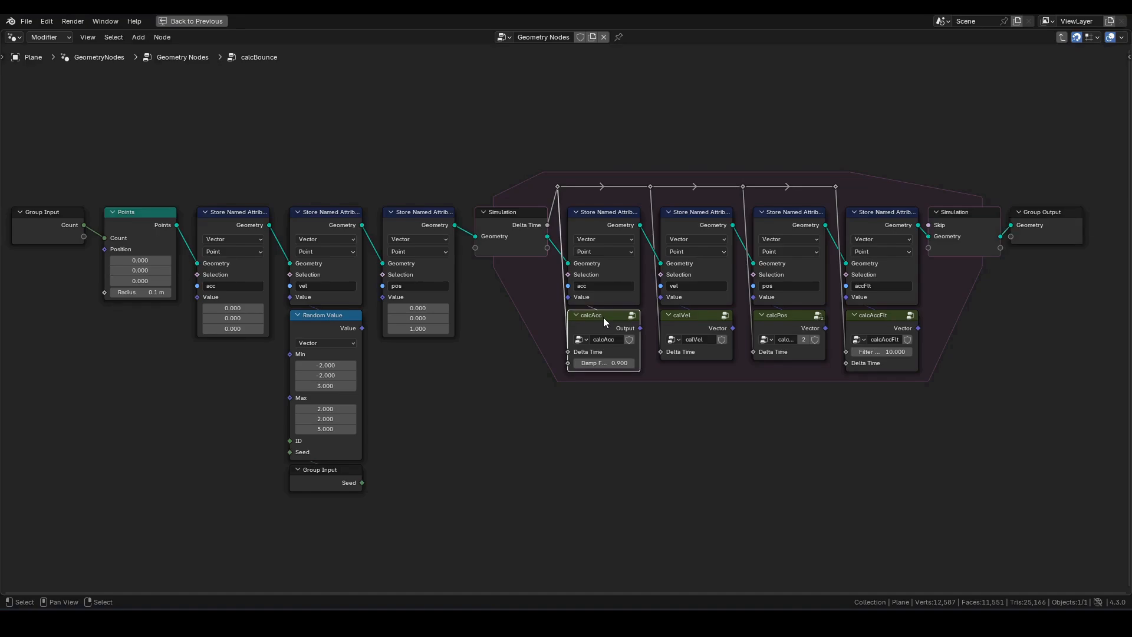
pyautogui.press('Tab')
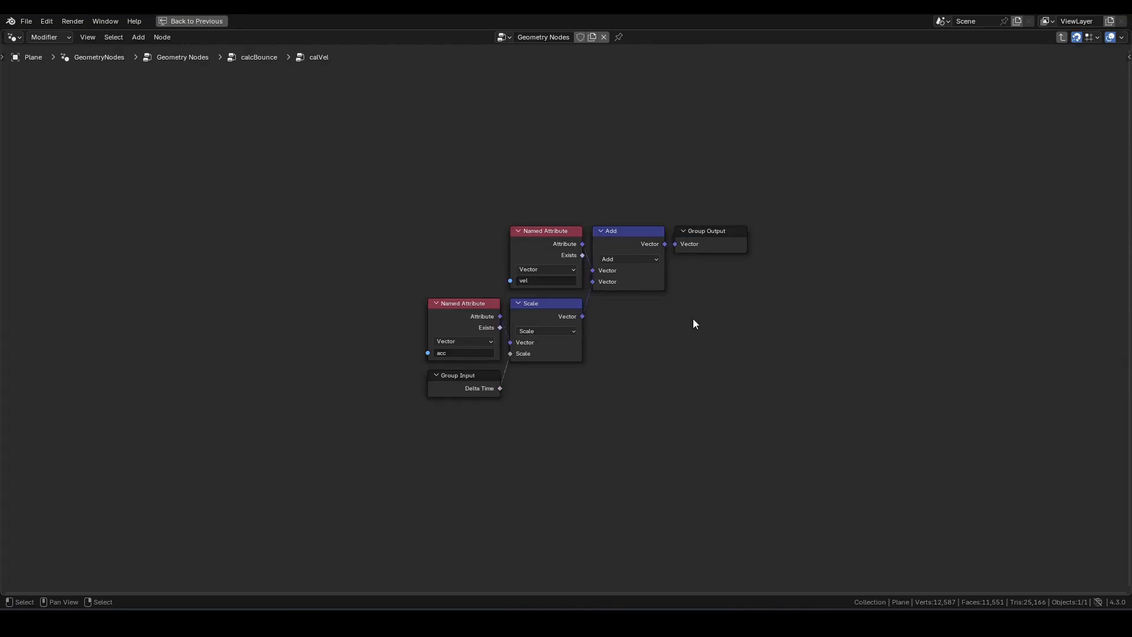
pyautogui.scroll(1, 613, 342)
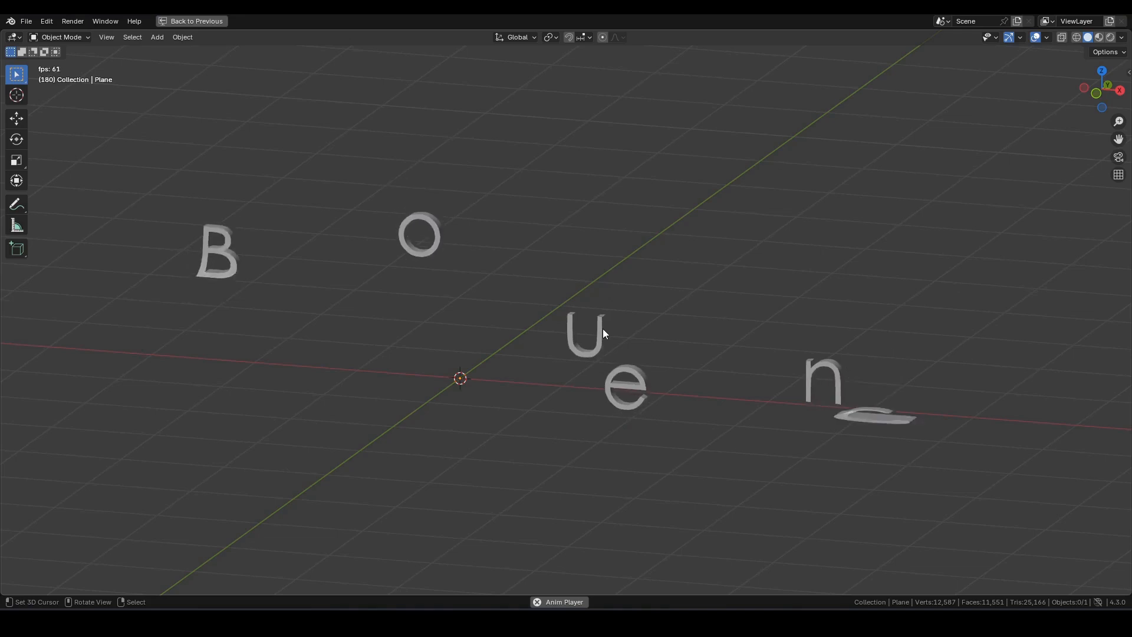
# Step: Examine the playing Bounce animation from several angles in the maximized 3D viewport
pyautogui.scroll(2, 613, 355)
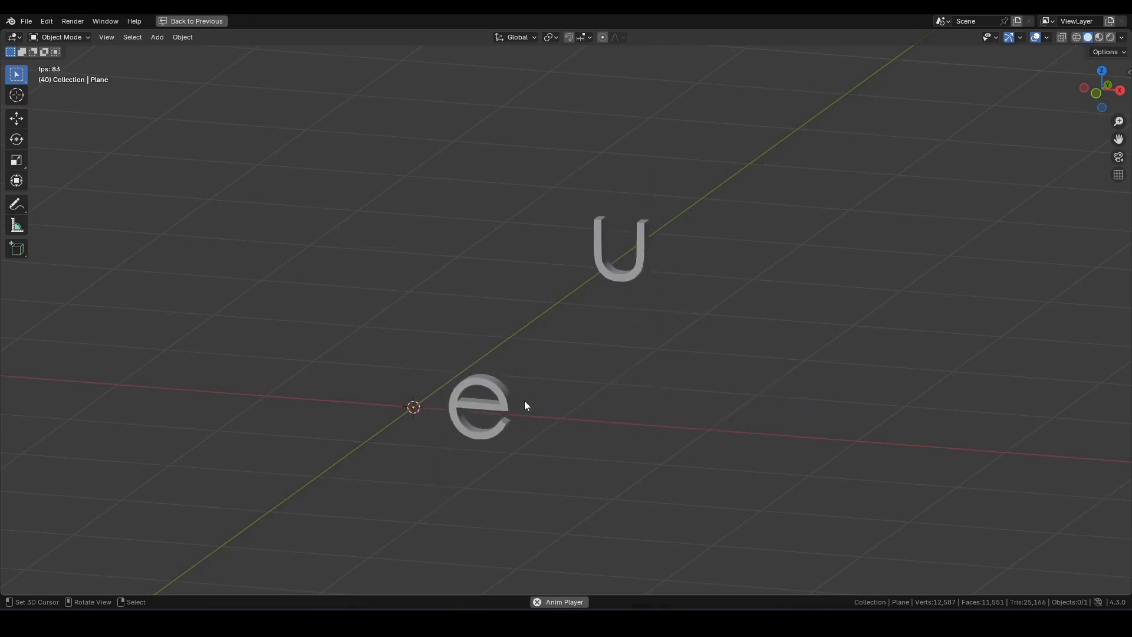
pyautogui.moveTo(525, 401); pyautogui.dragTo(680, 397, button='middle')
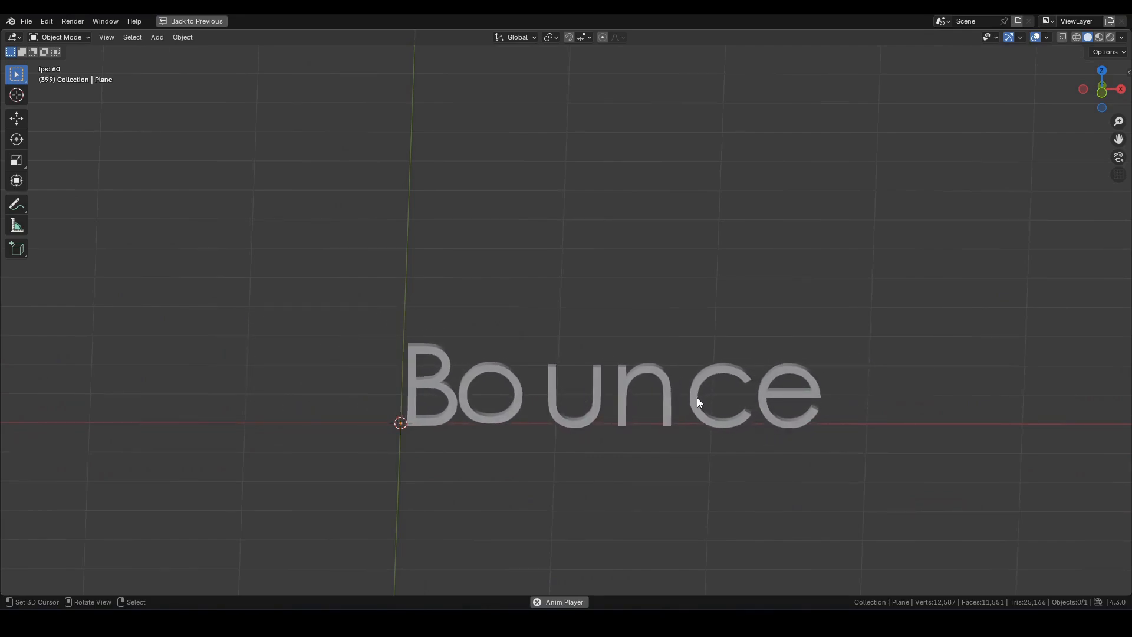
pyautogui.moveTo(698, 397); pyautogui.dragTo(647, 415, button='middle')
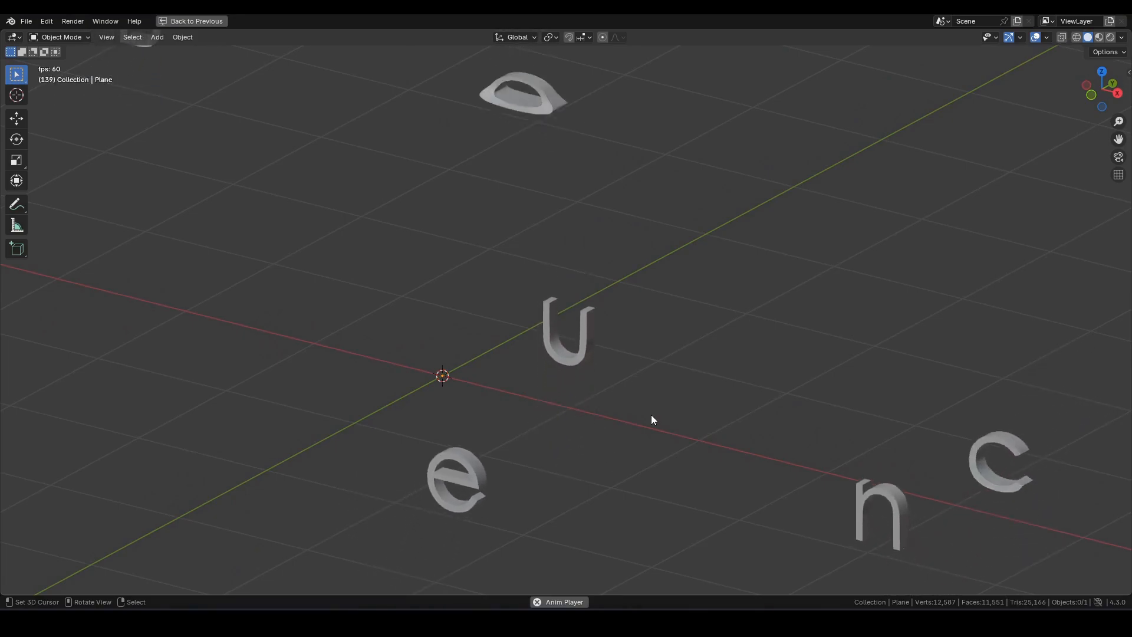
pyautogui.moveTo(651, 415); pyautogui.dragTo(654, 404, button='middle')
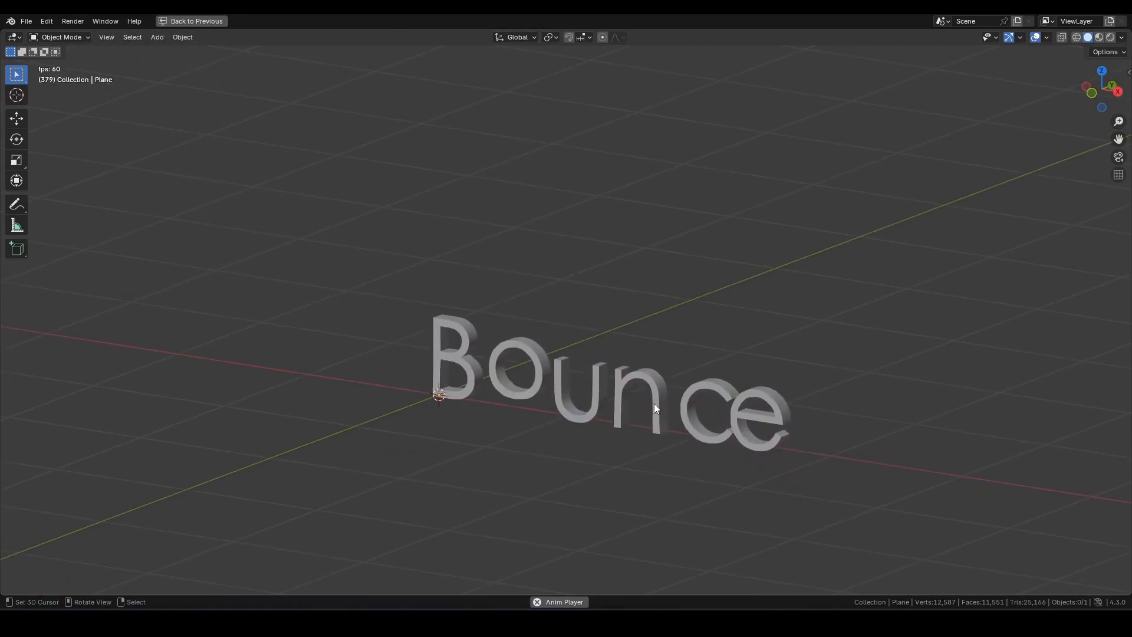
pyautogui.moveTo(653, 403); pyautogui.dragTo(649, 353, button='middle')
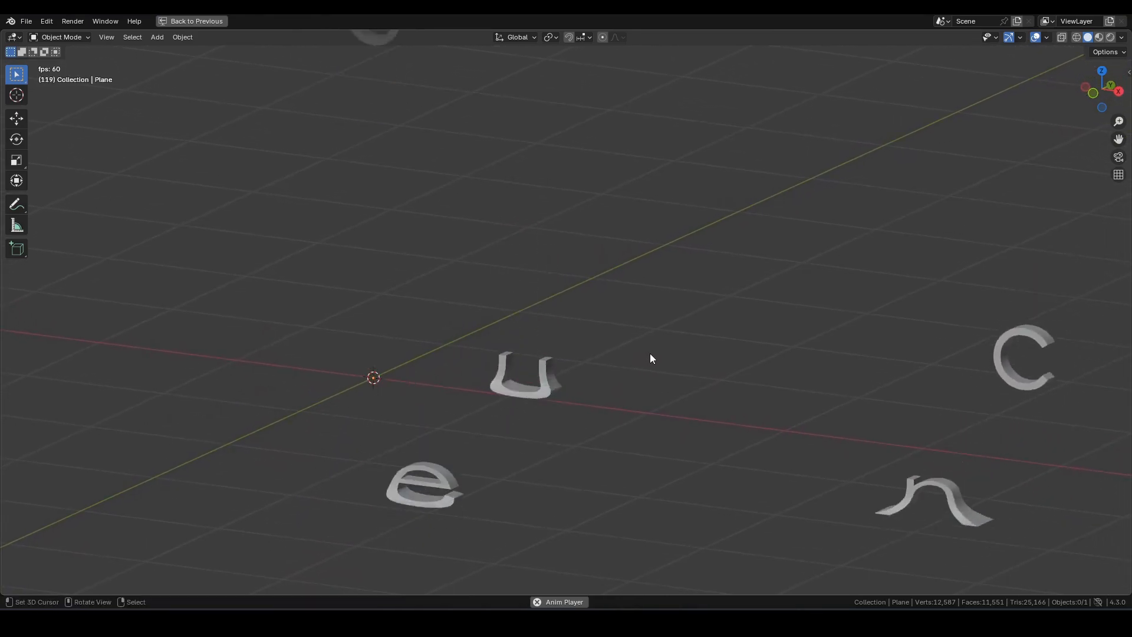